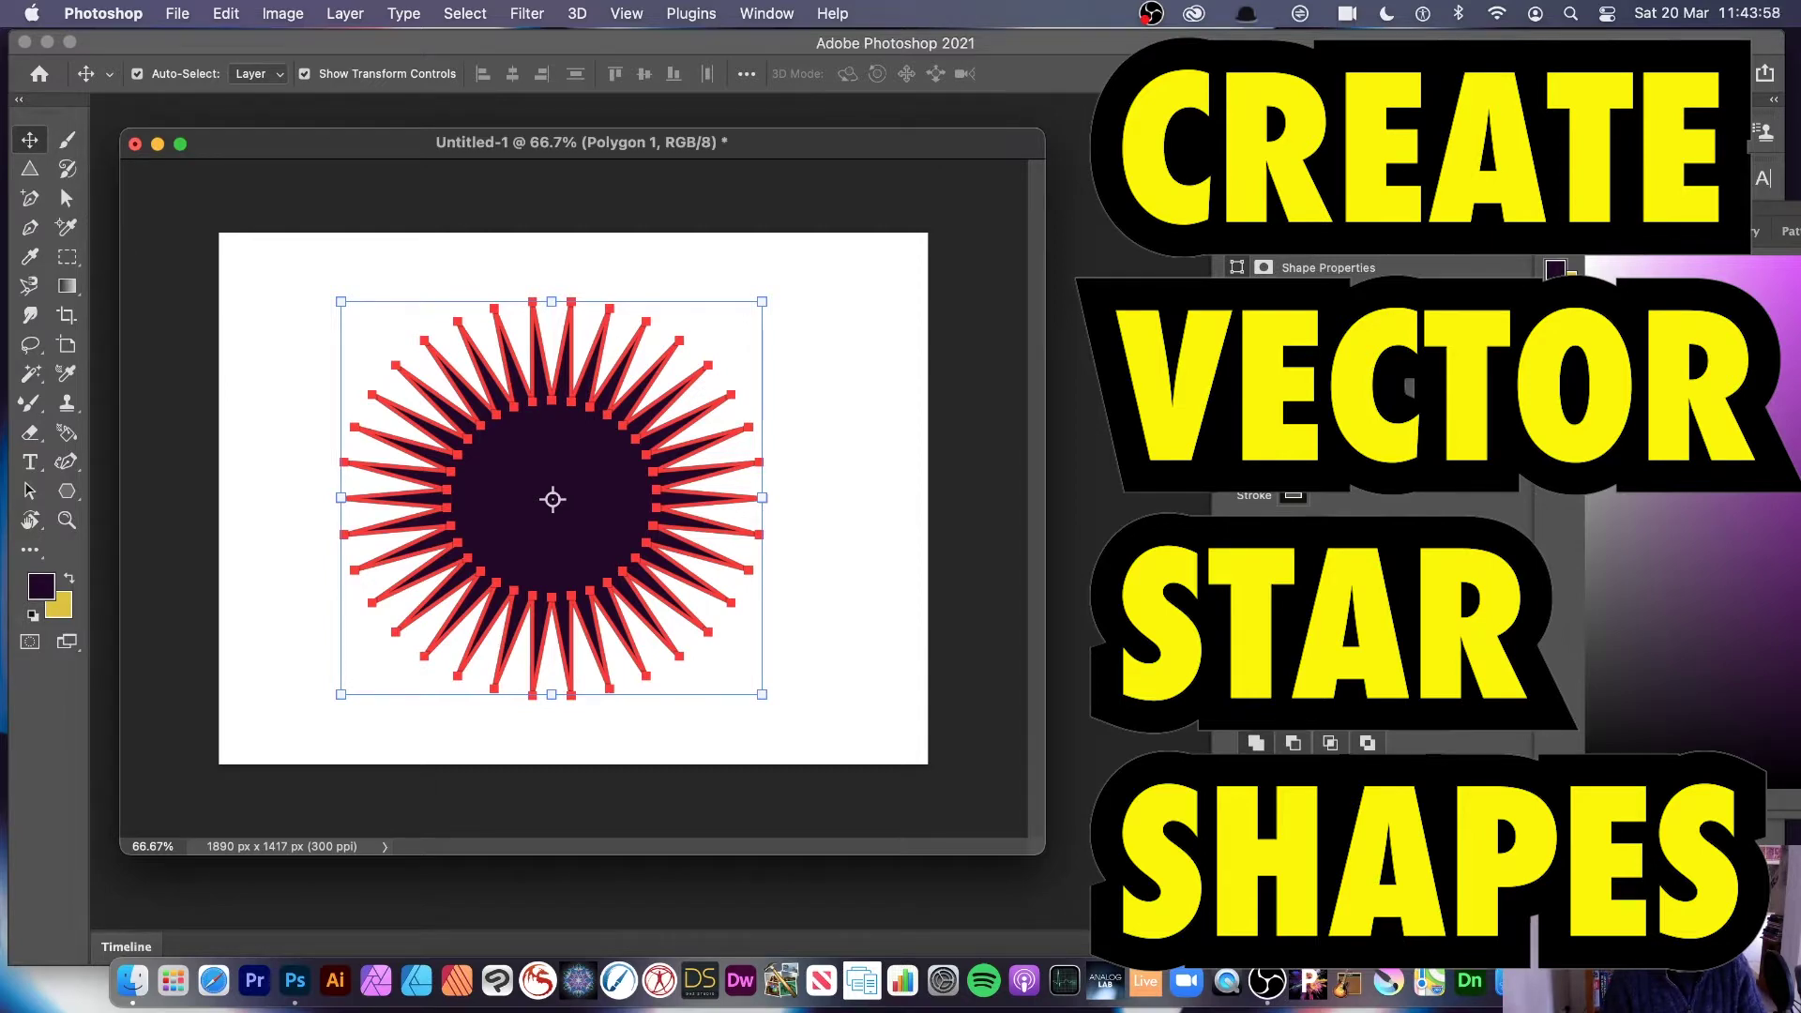
Step: Delete the existing dark star shape from the canvas and activate the Polygon tool
key("Delete")
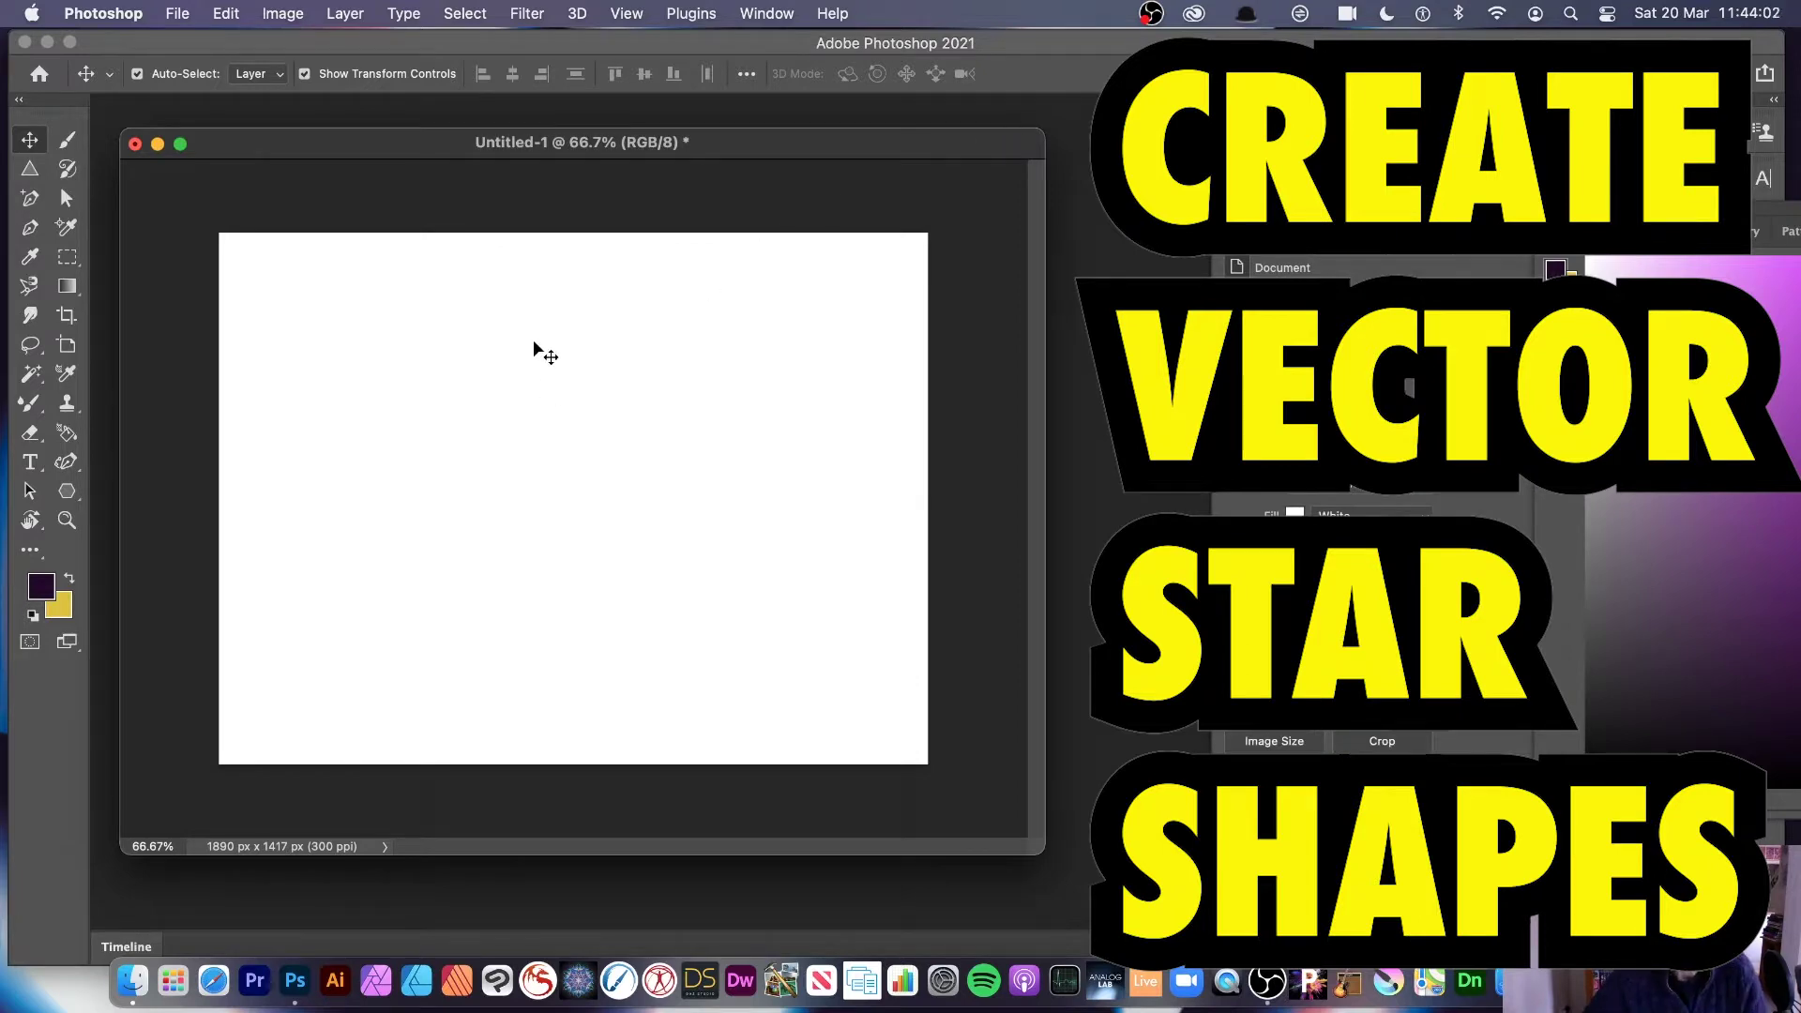
left_click(68, 490)
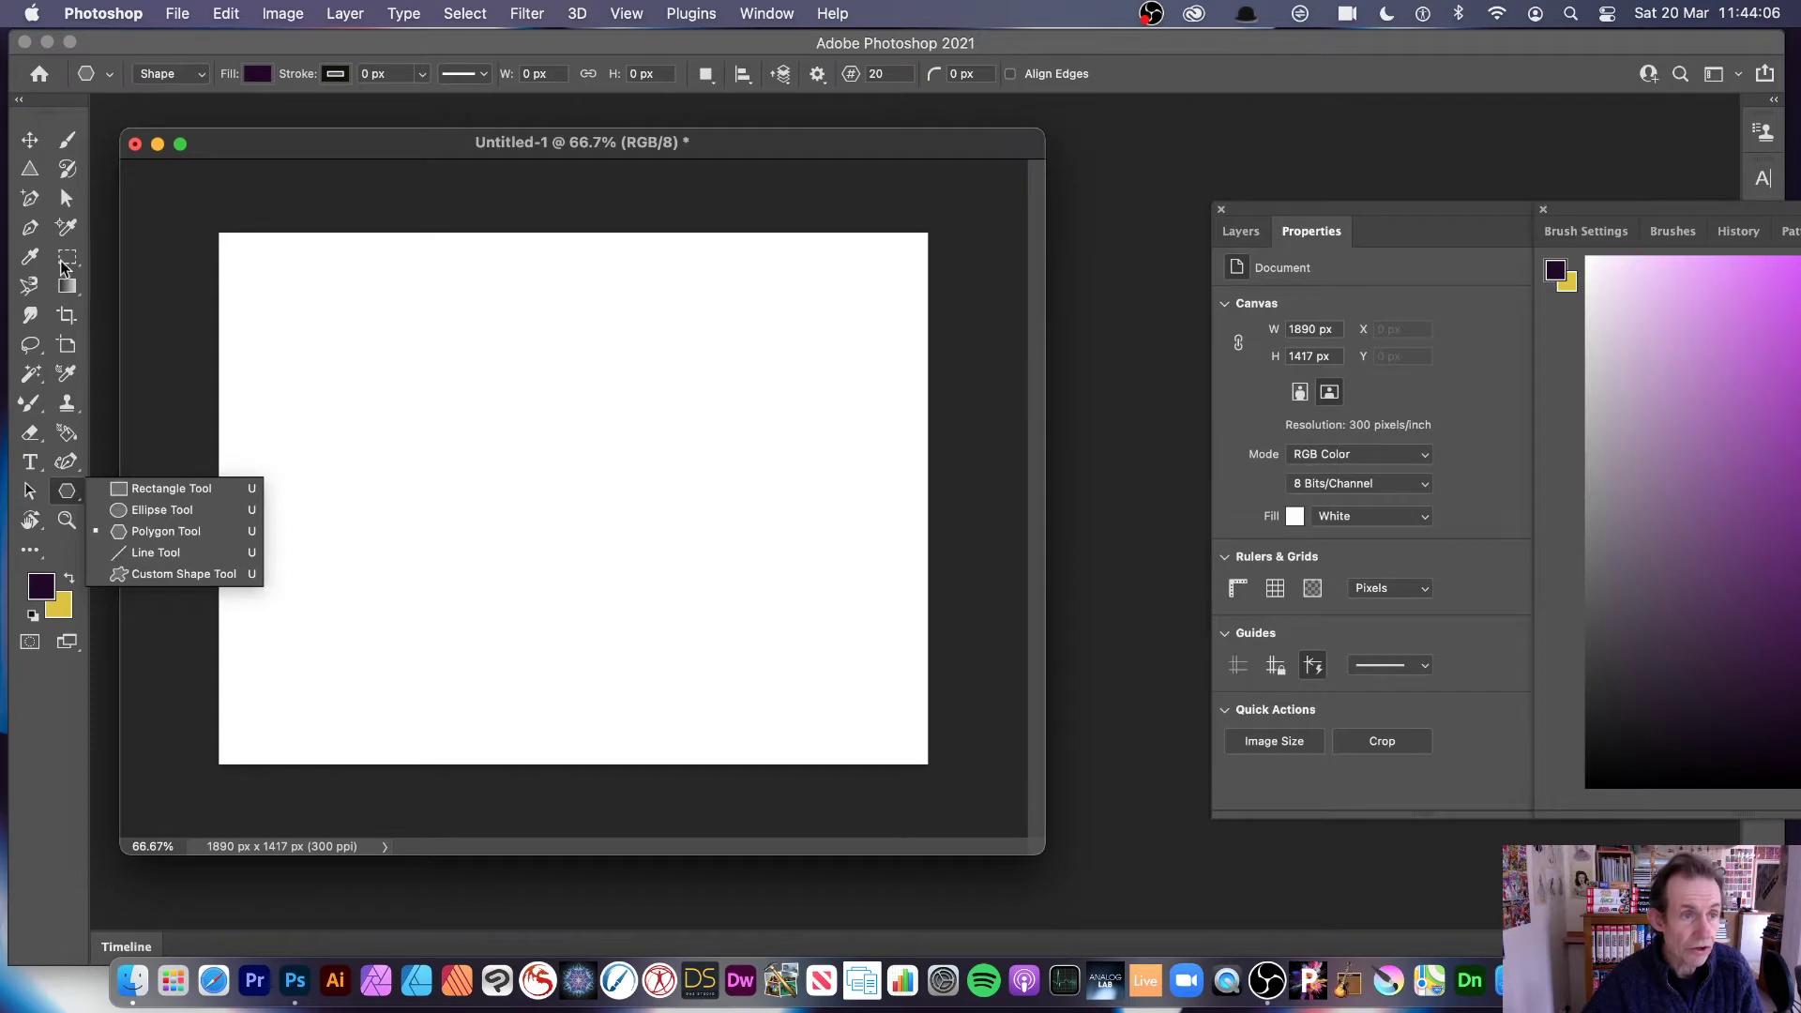
left_click(156, 538)
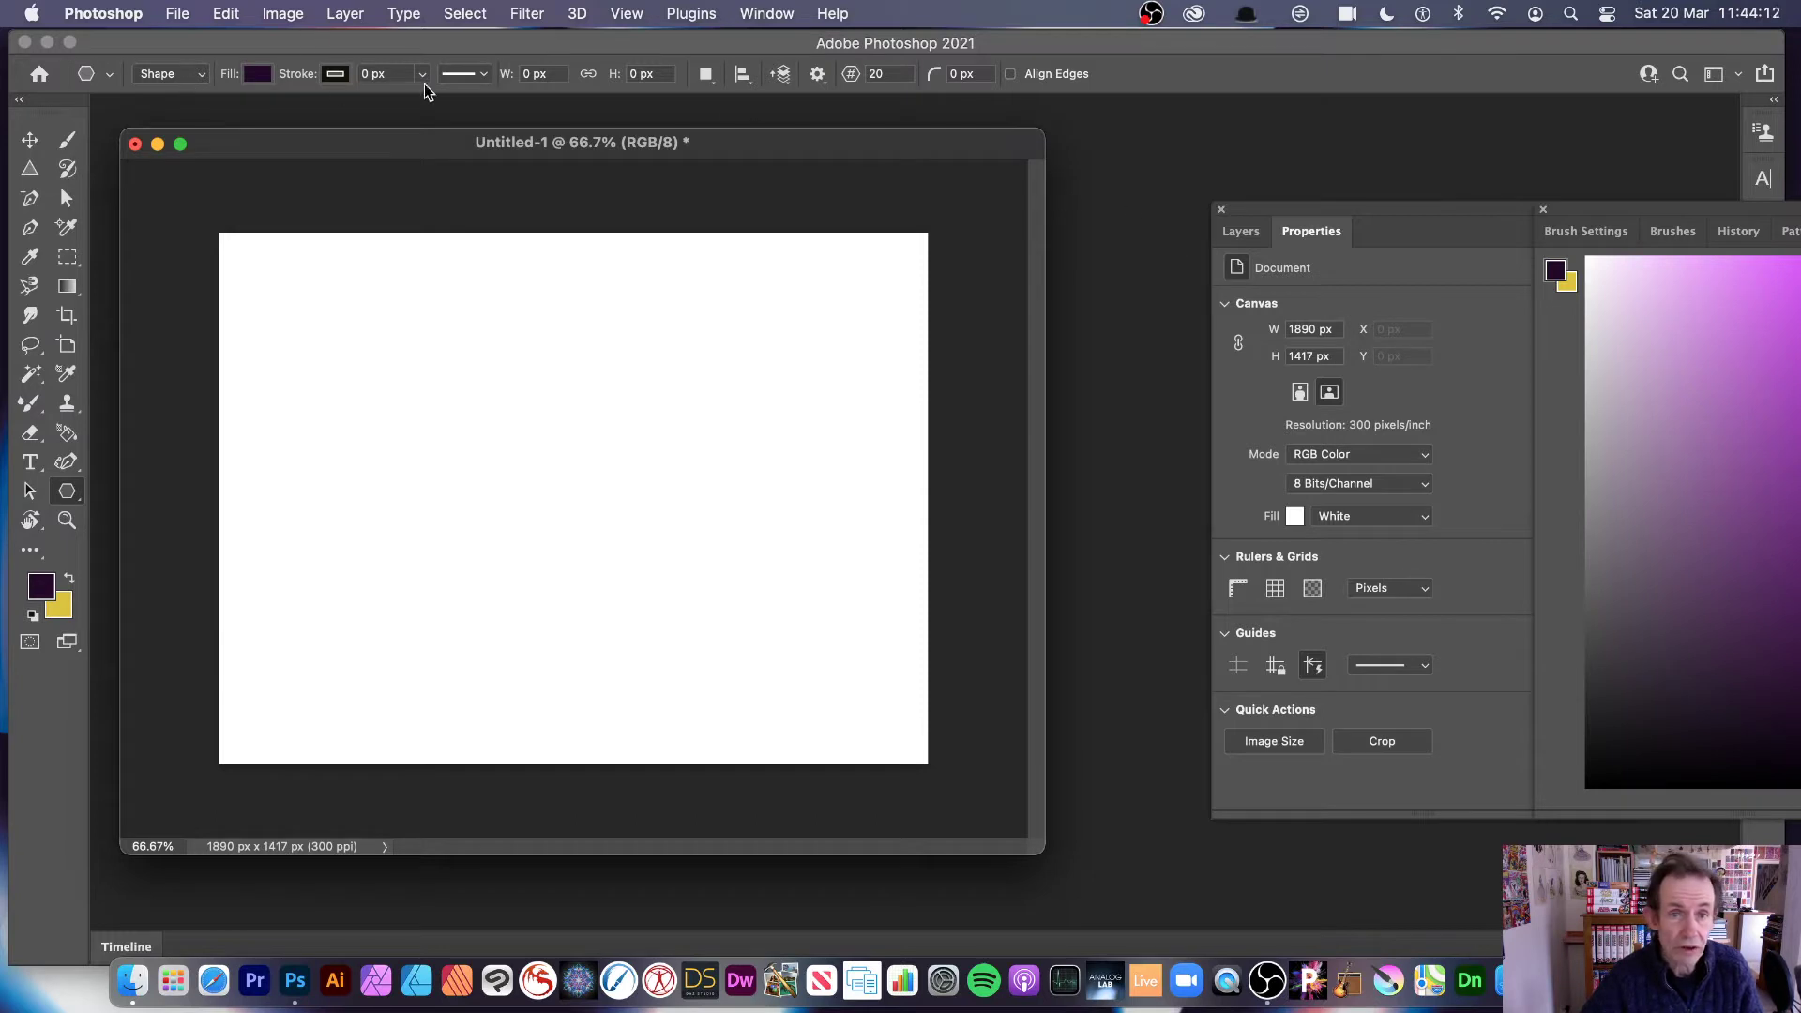
Step: Set the polygon fill to a green from the recently used colors
left_click(256, 74)
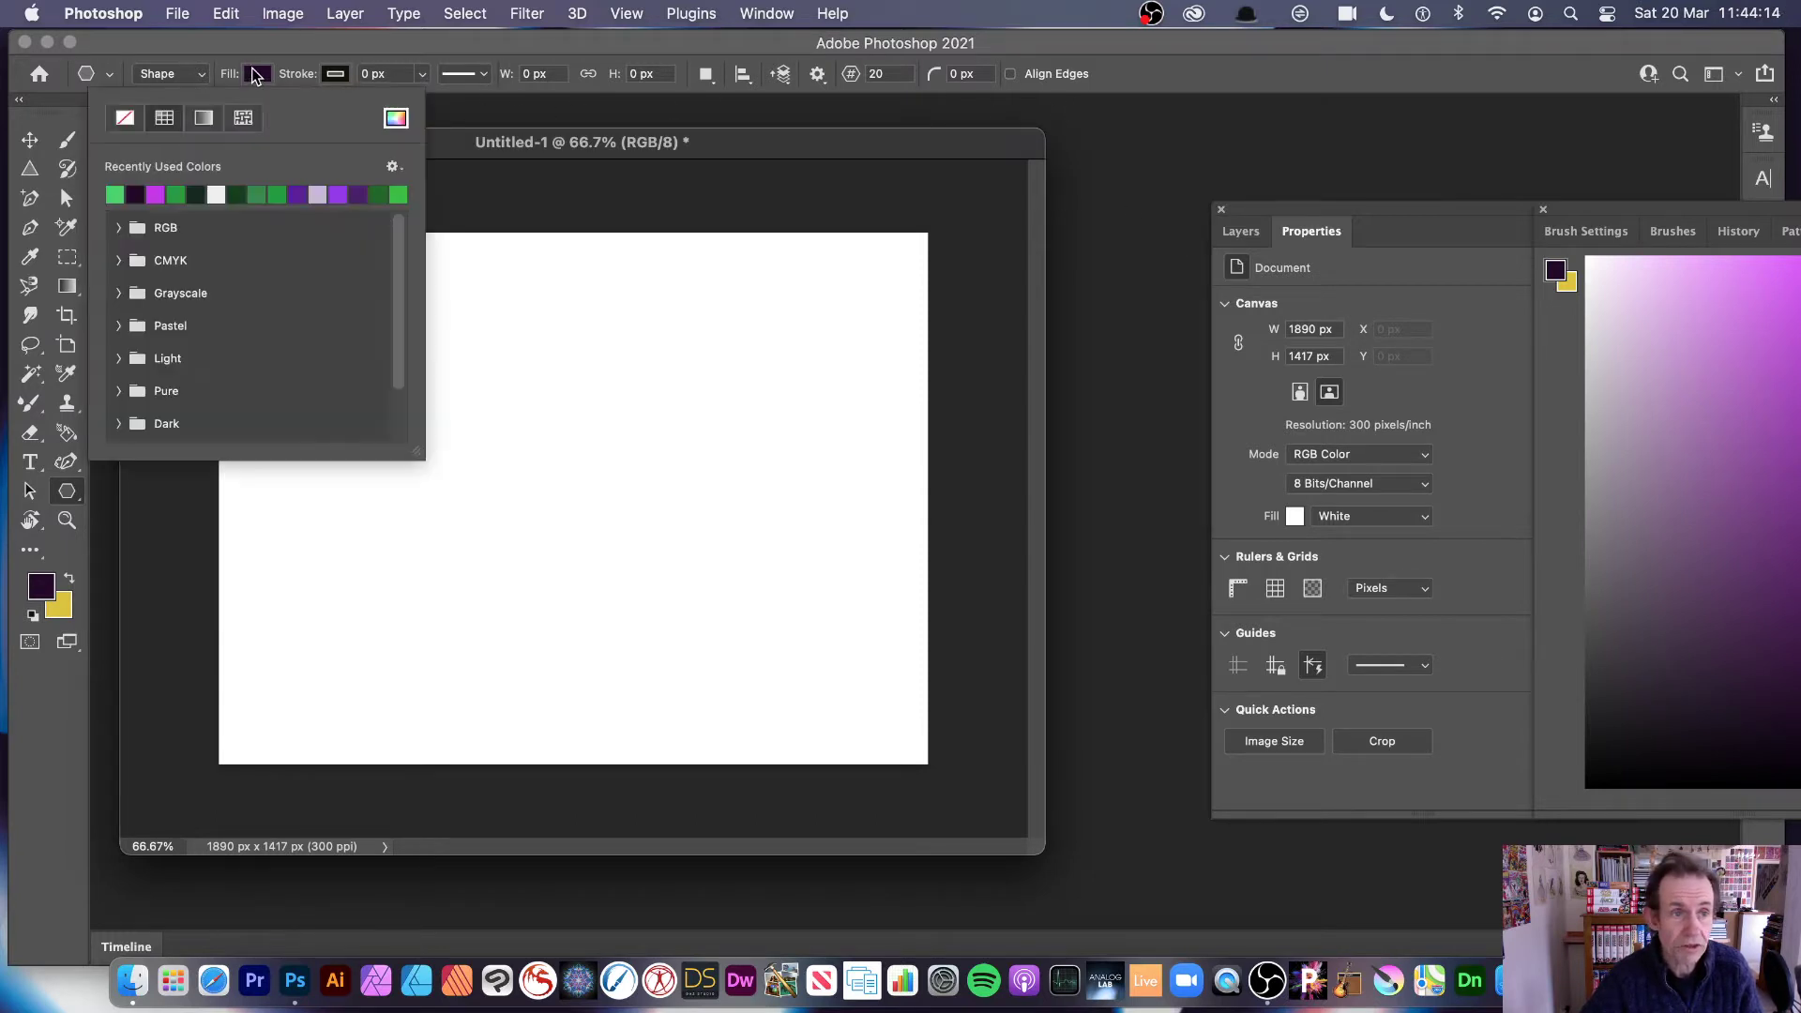
left_click(174, 193)
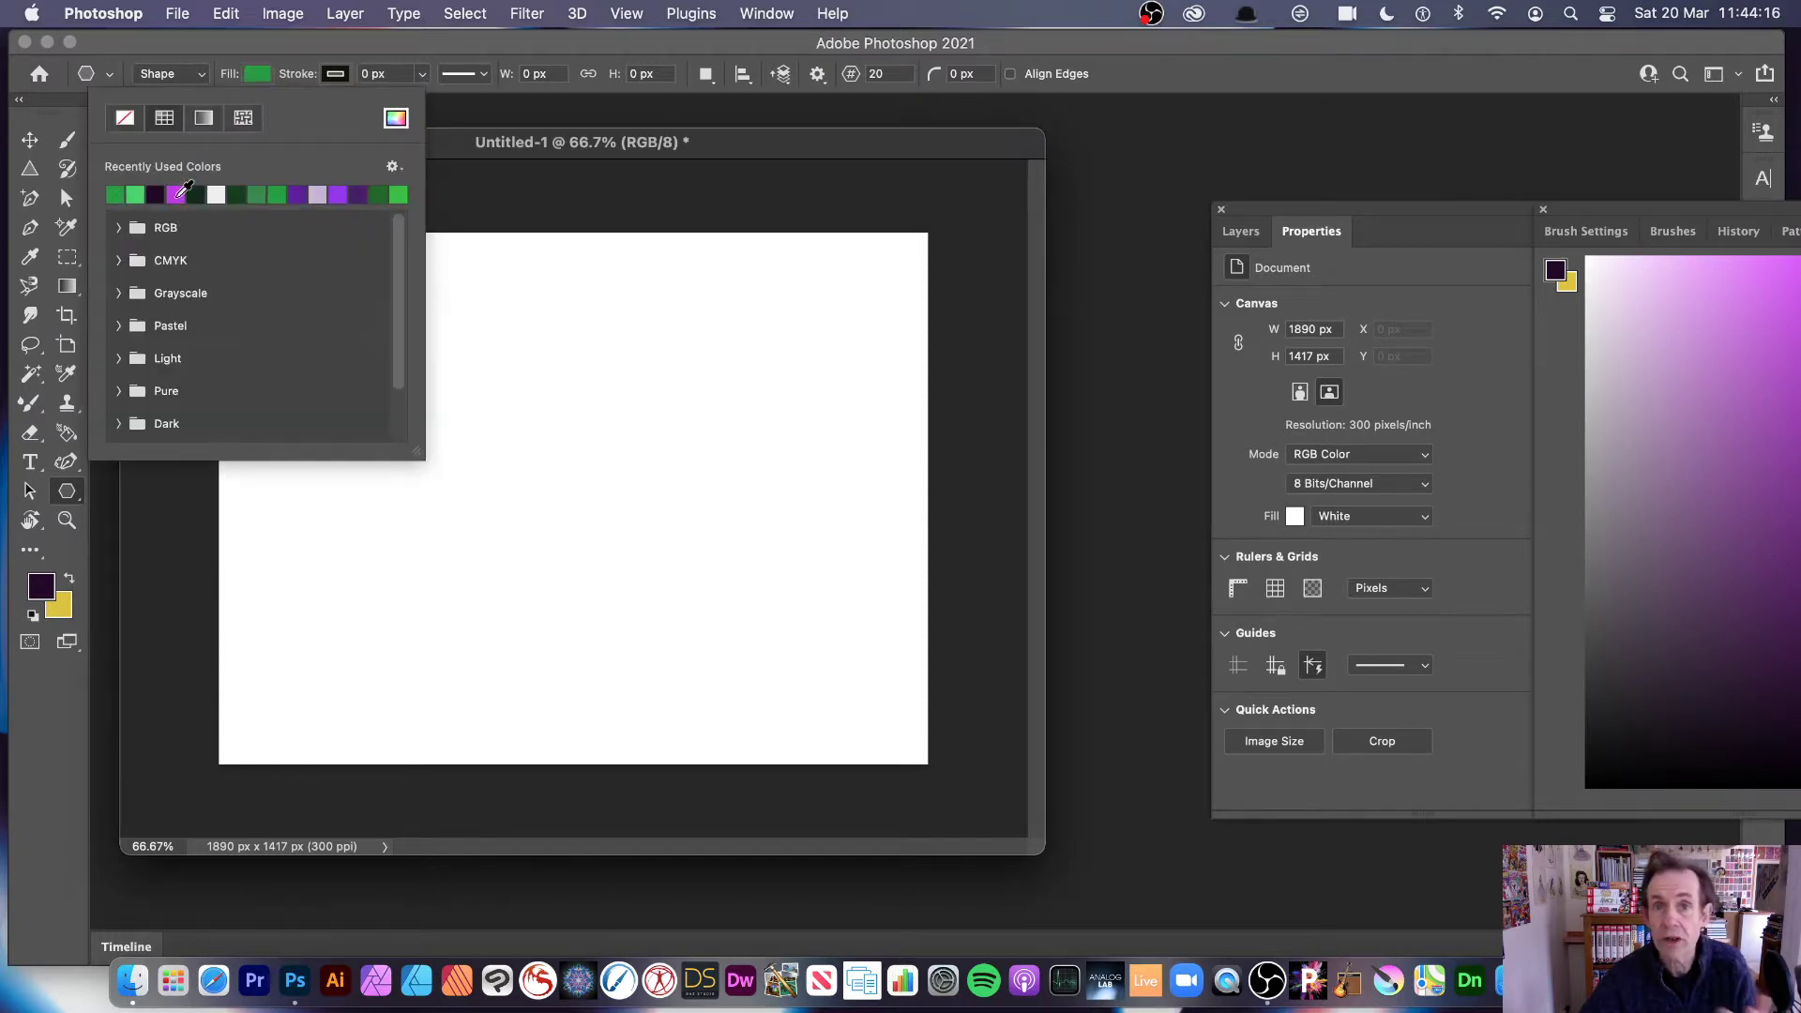
left_click(460, 144)
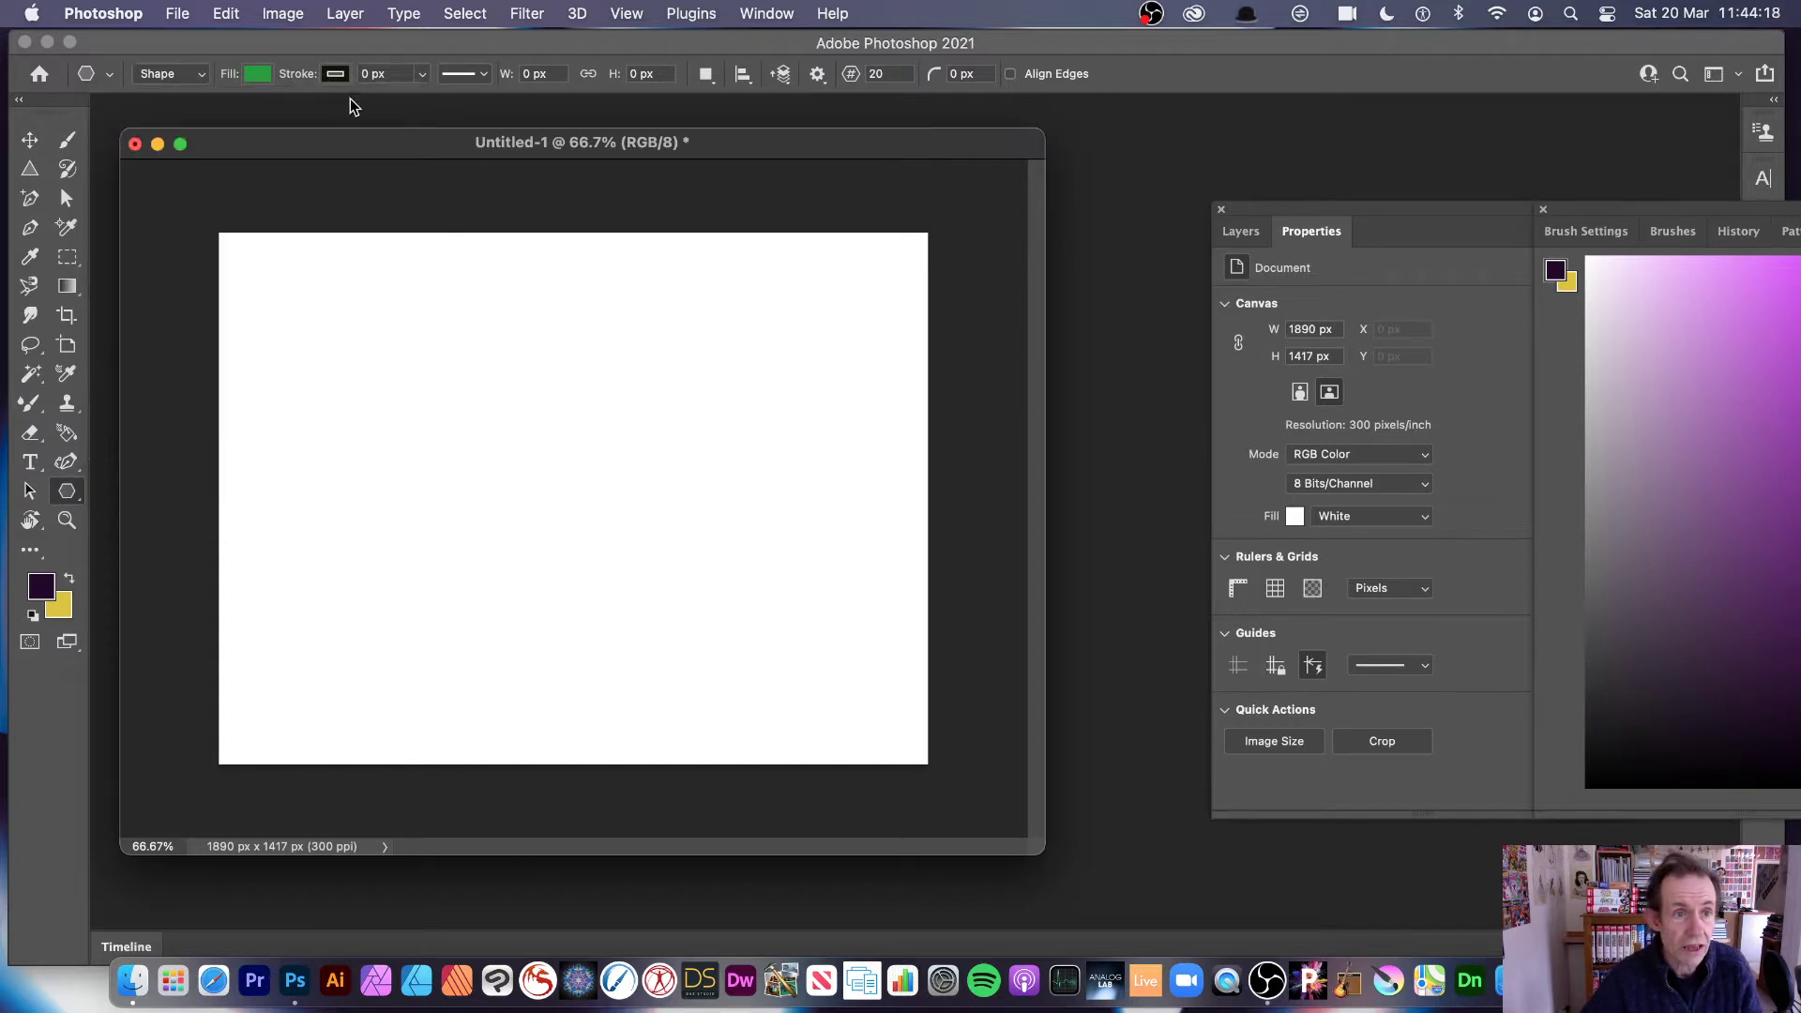
Step: Set the polygon's stroke width to about 7.41 px, keeping Shape mode and a solid line style
left_click(423, 75)
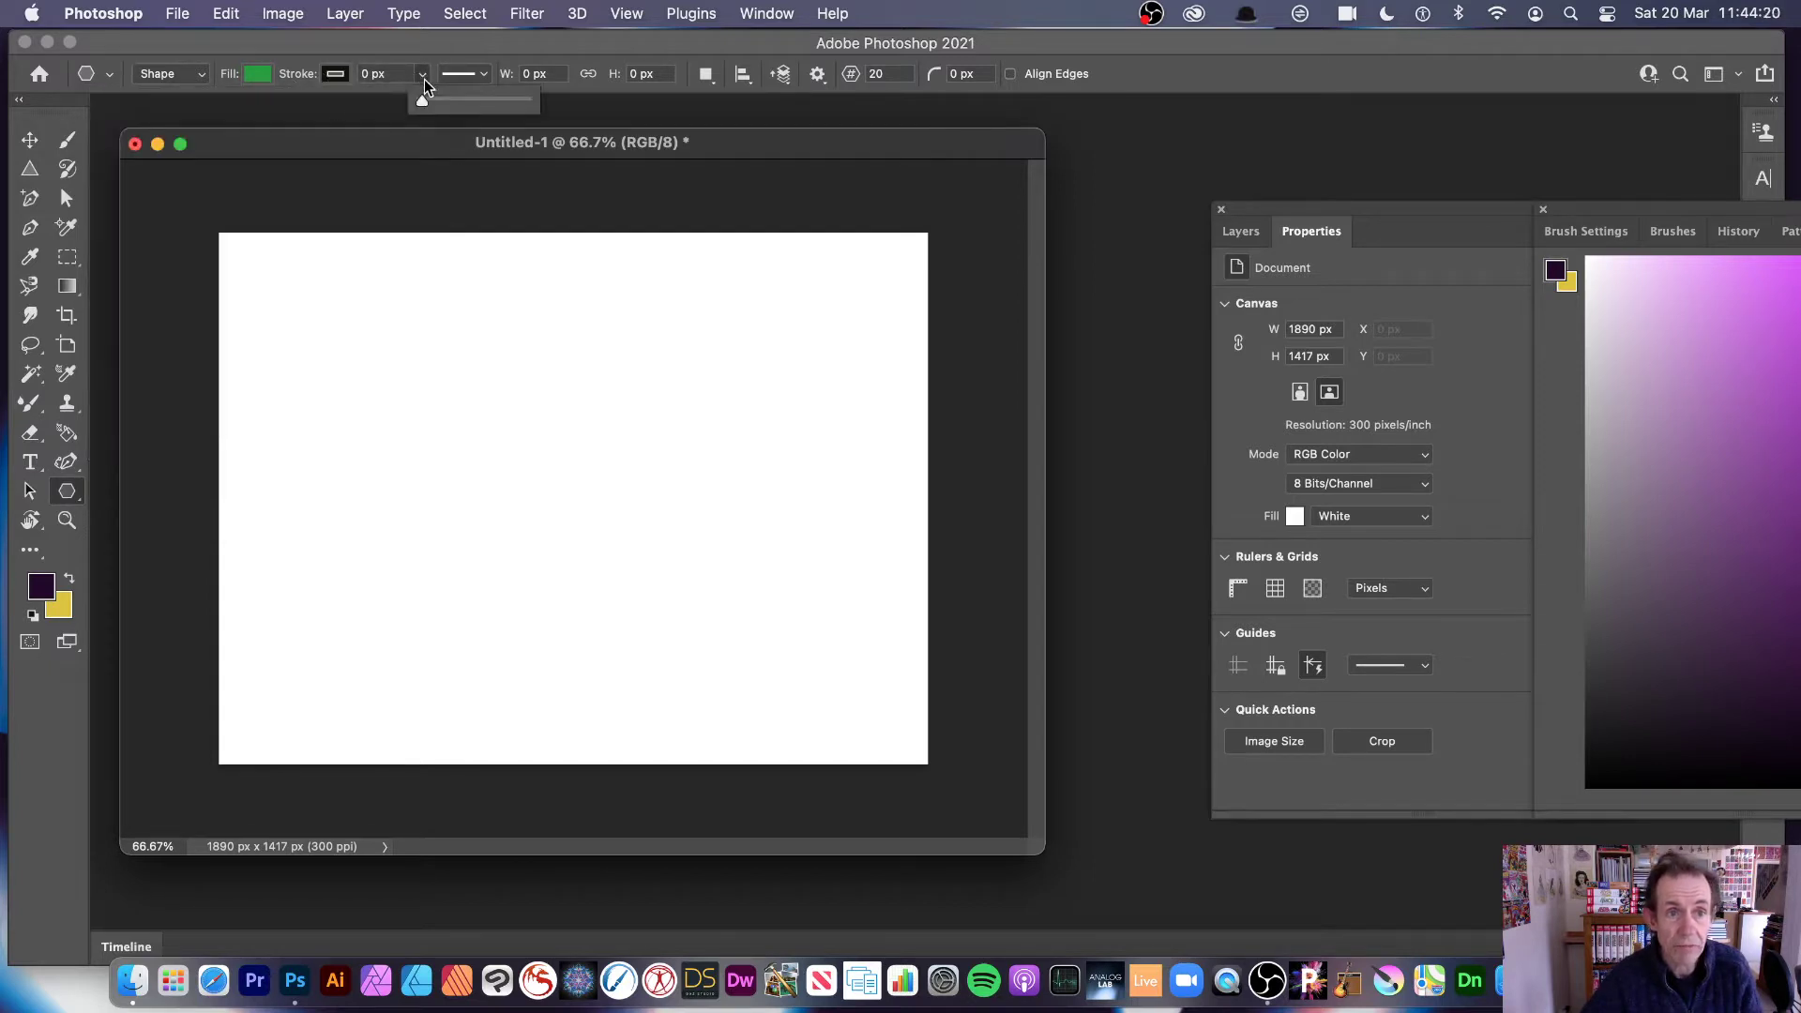
left_click_drag(426, 106, 439, 104)
left_click(168, 77)
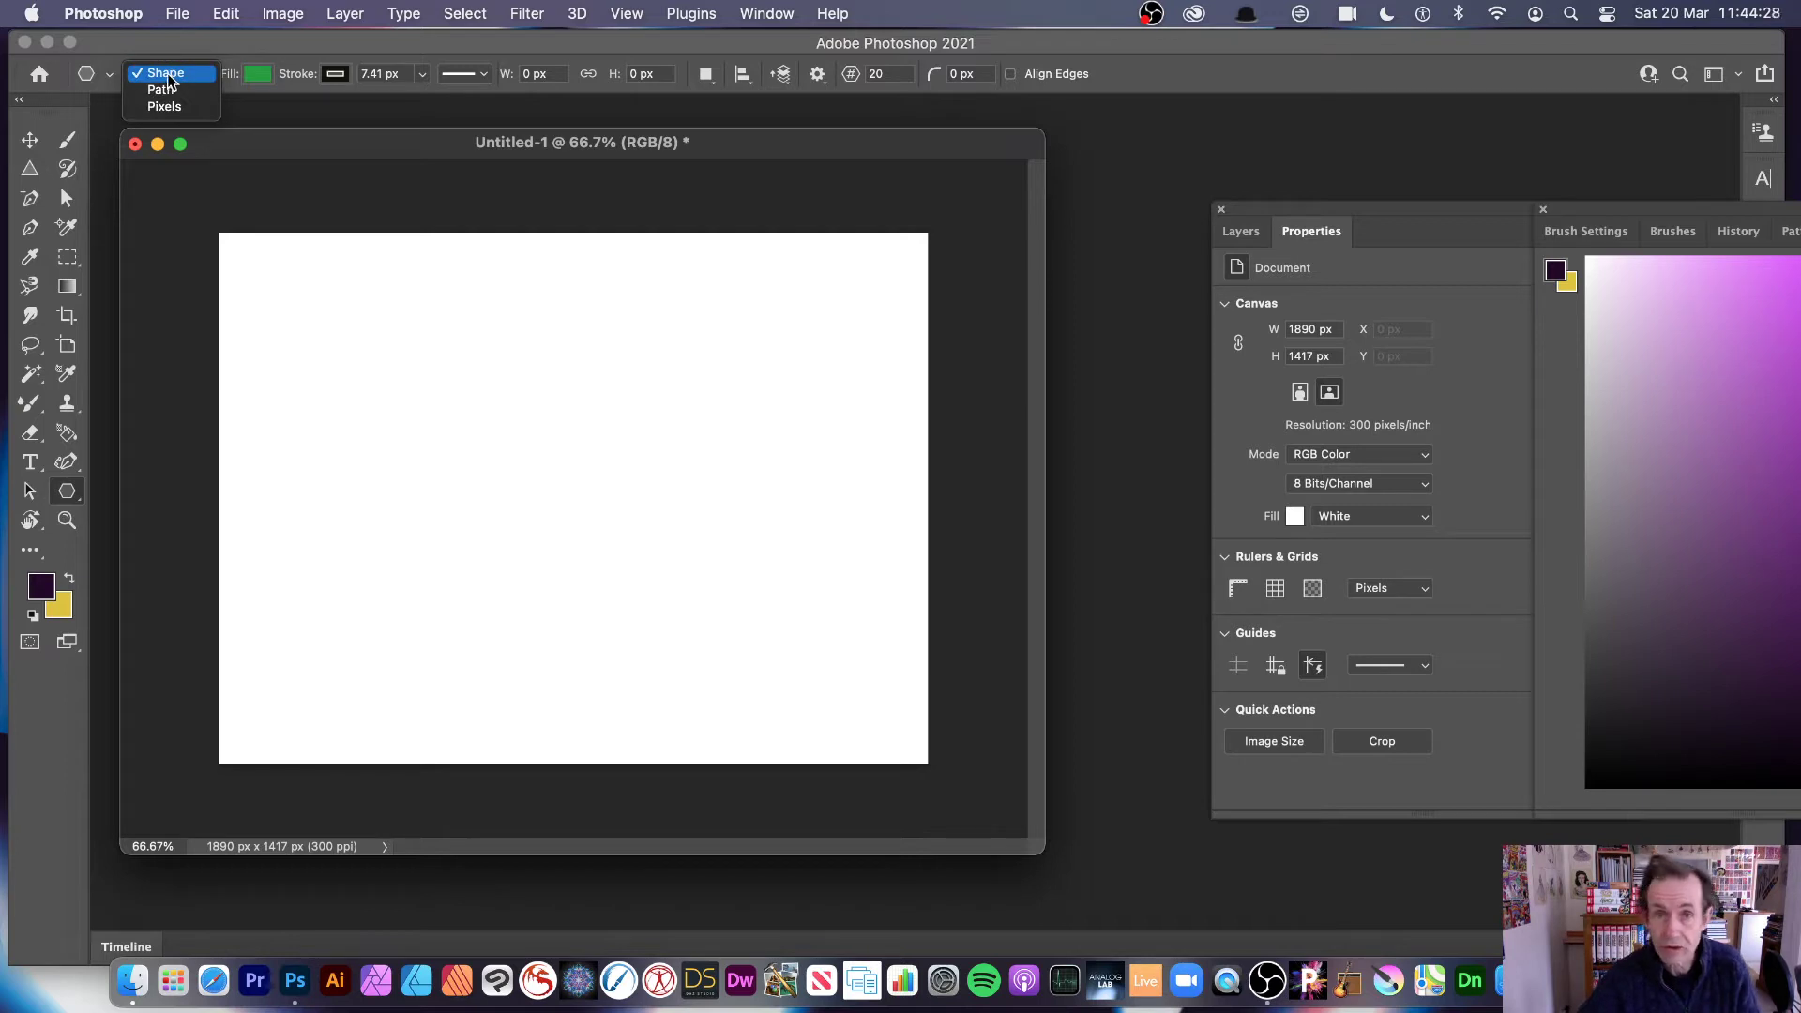
left_click(448, 53)
left_click(466, 74)
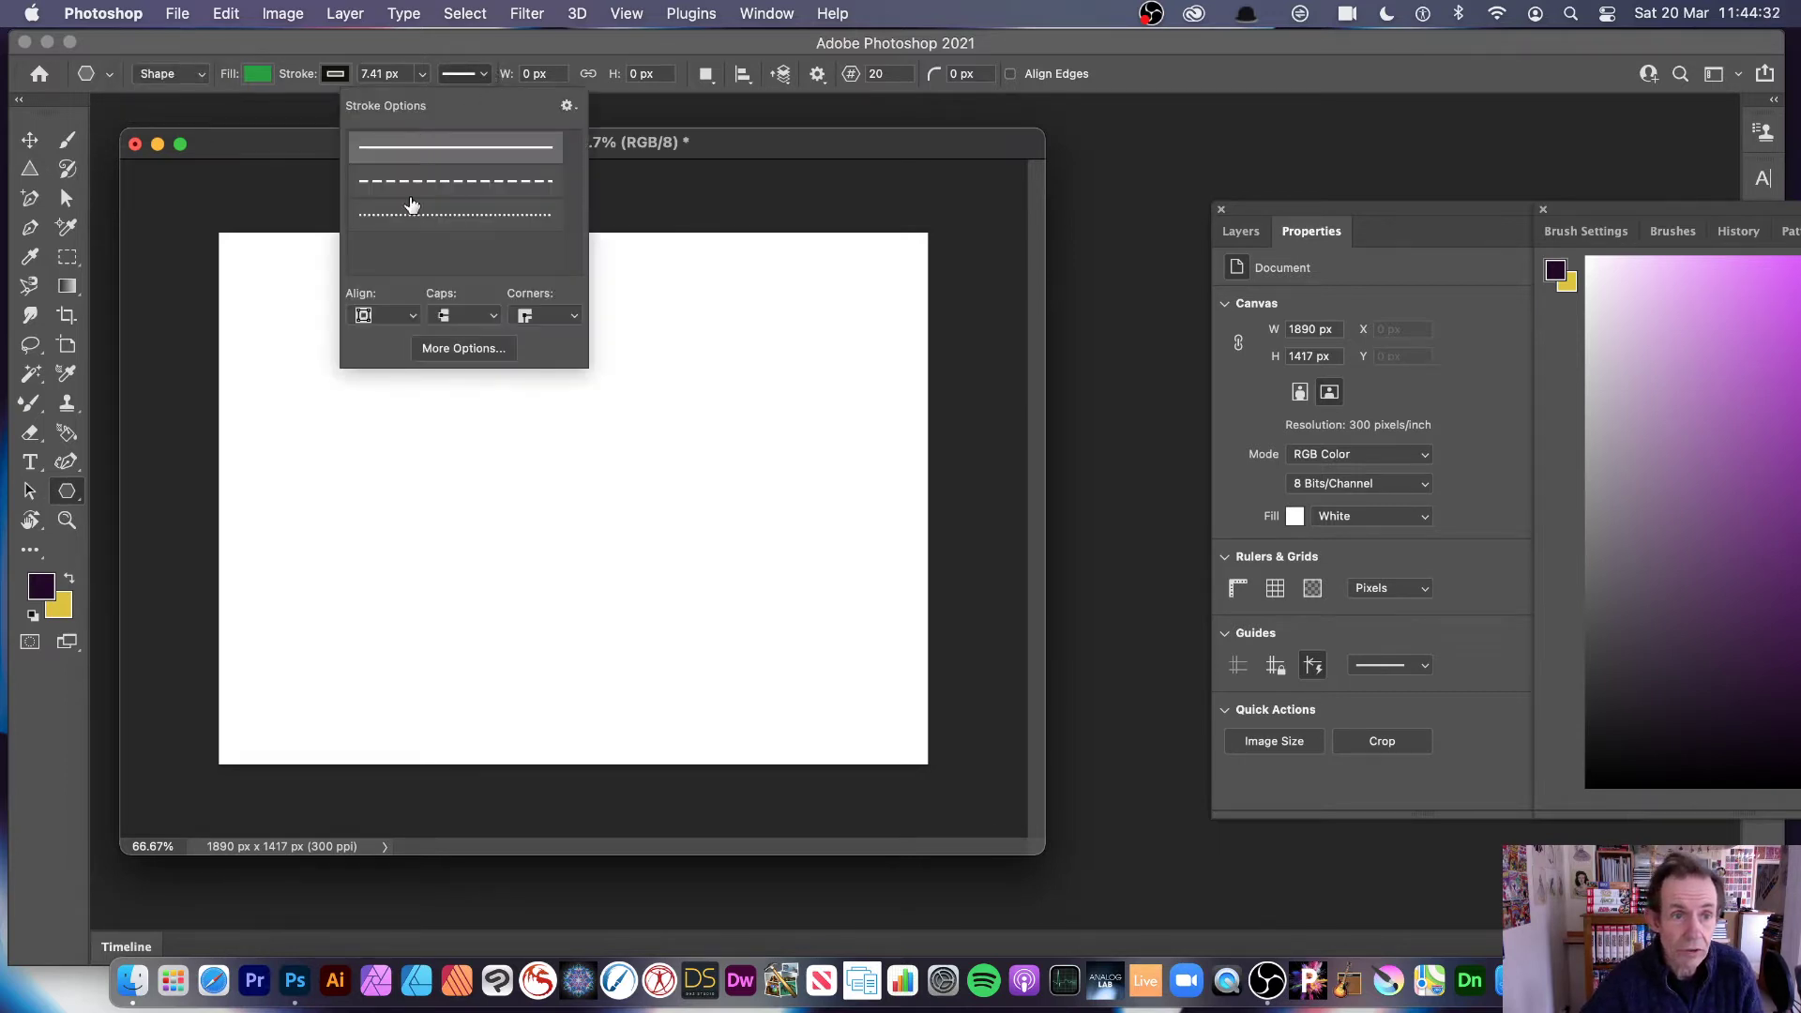
left_click(744, 152)
Step: Draw trial 20-point stars, stretch the second one horizontally to about 1705 px wide, and remove them
left_click_drag(560, 473, 764, 700)
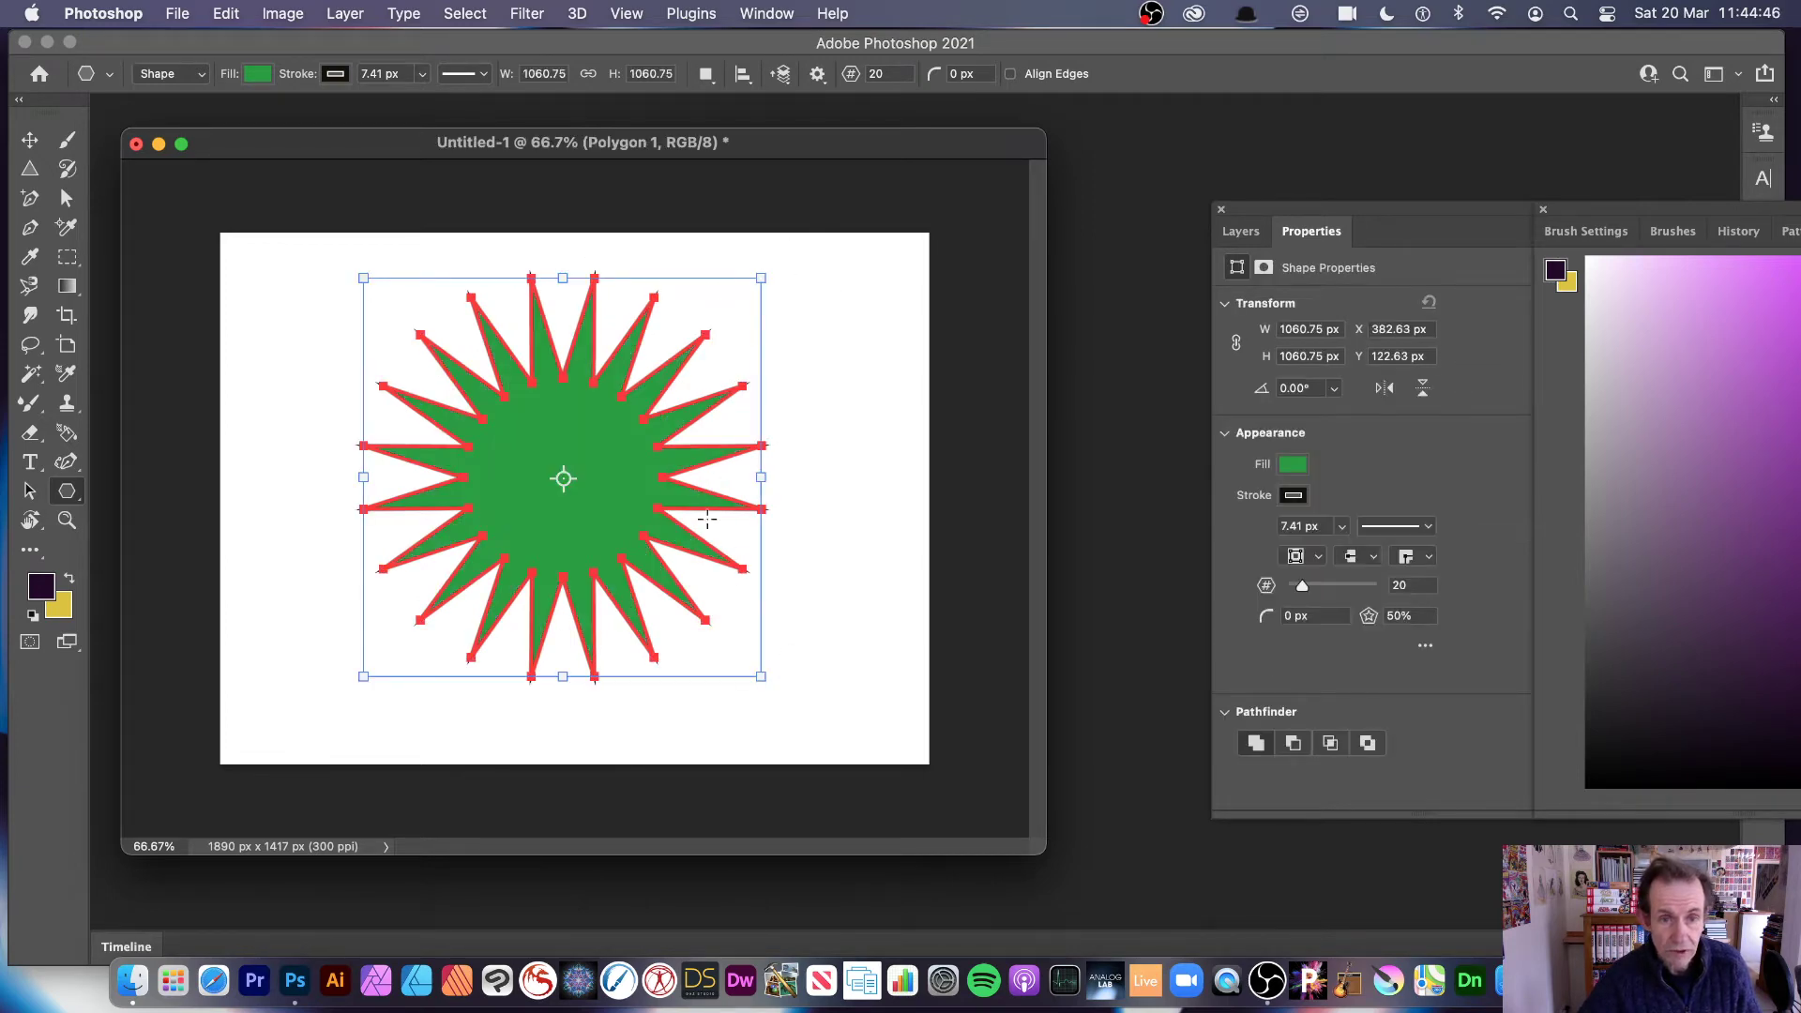
key("super+z")
left_click_drag(587, 395, 745, 600)
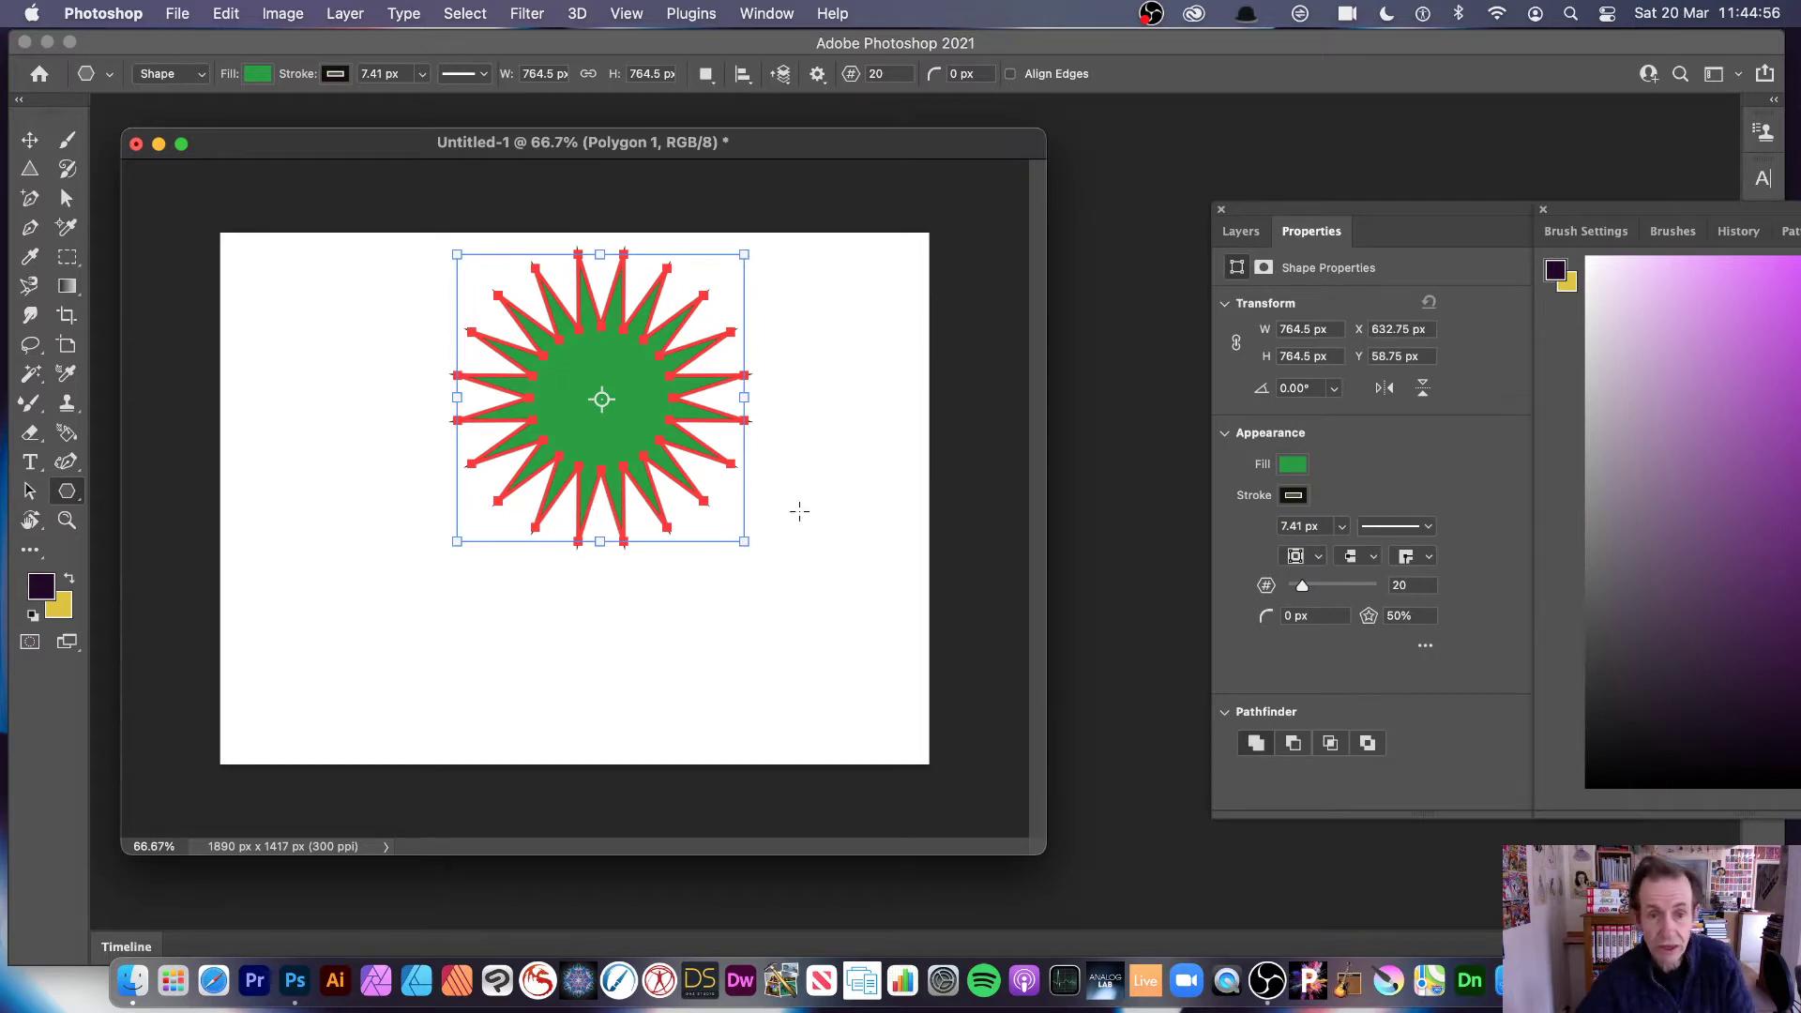
left_click_drag(743, 398, 1095, 409)
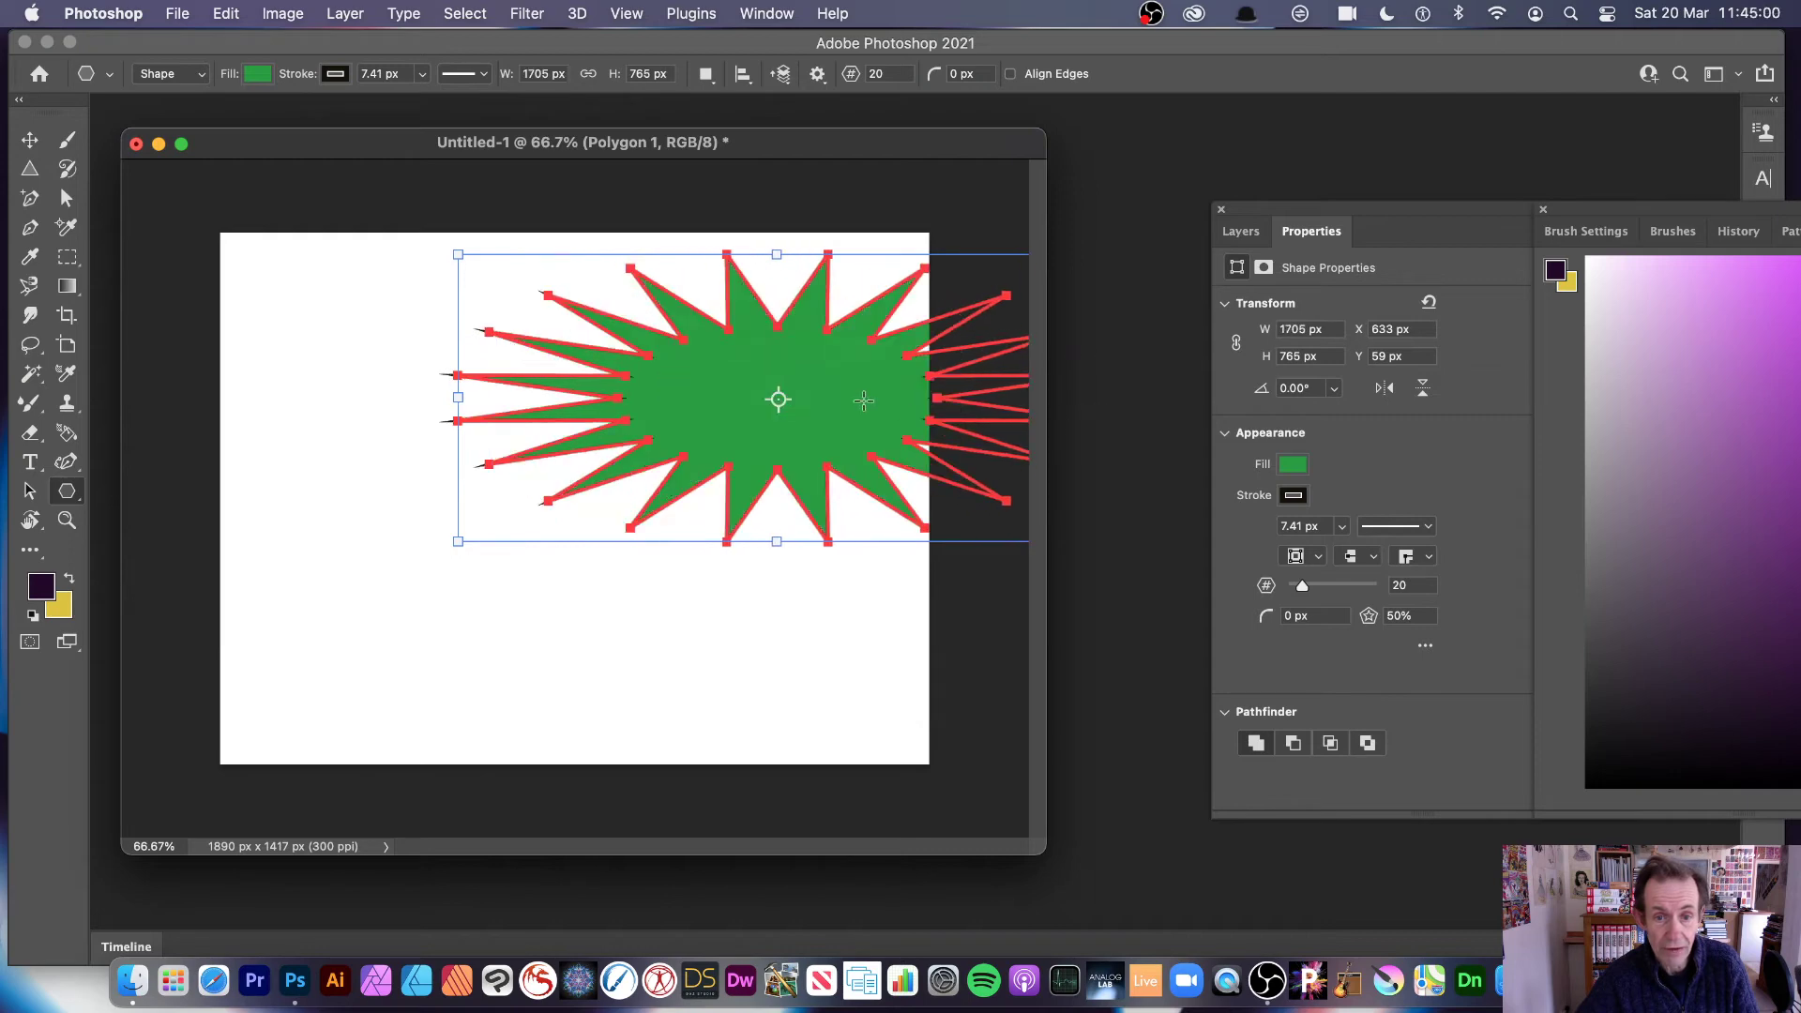
left_click(30, 139)
left_click_drag(501, 272, 696, 465)
key("BackSpace")
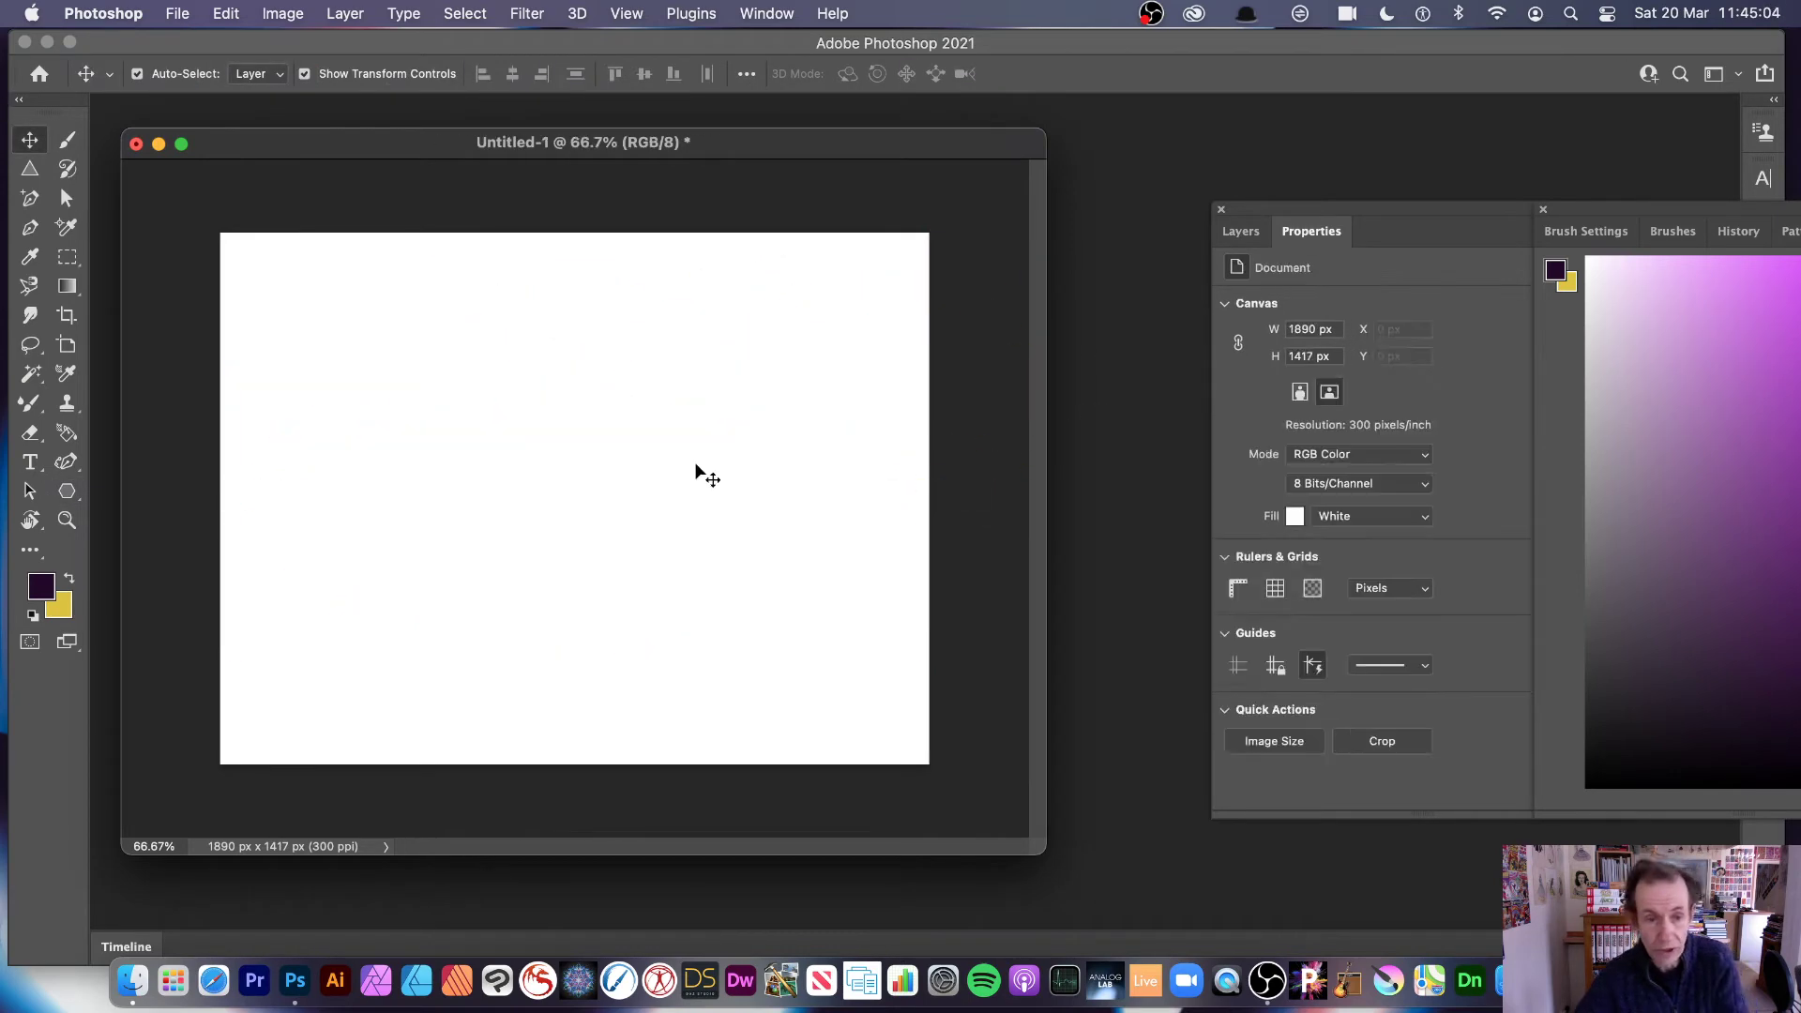
Step: Draw a 20-point green star about 928 px wide and move it to about X 348, Y 176 px
left_click(64, 491)
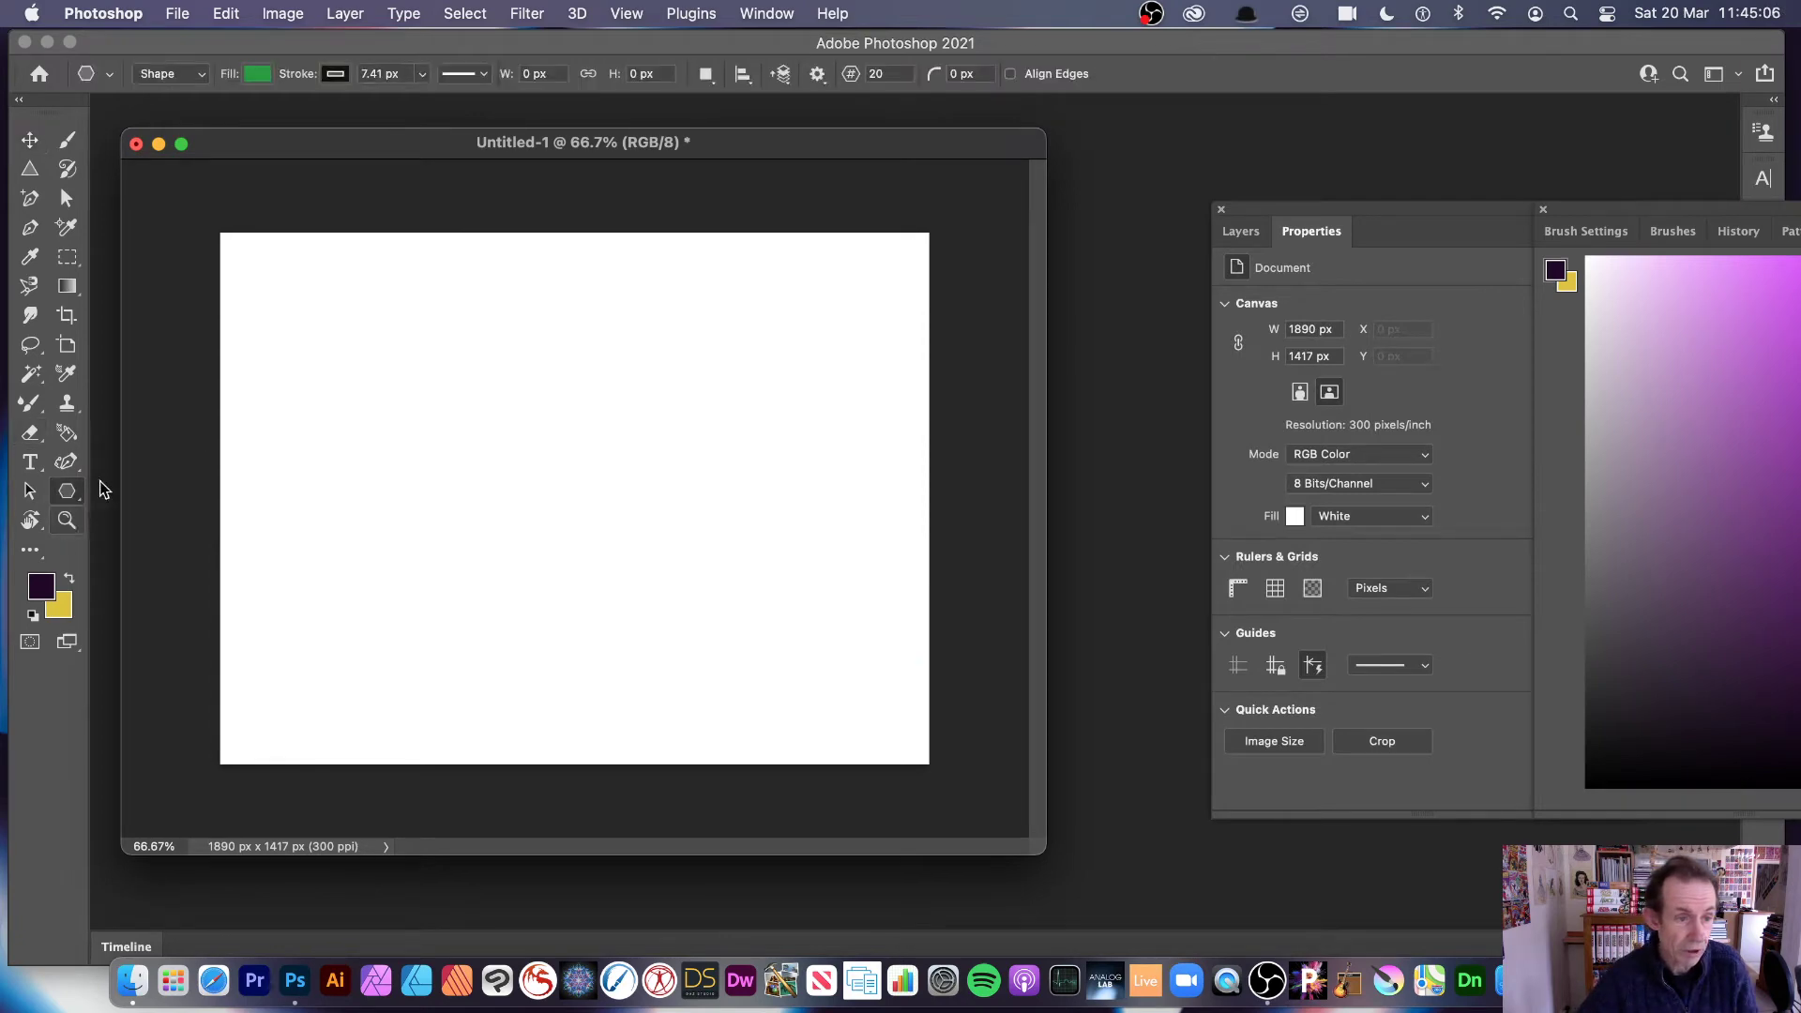
left_click_drag(512, 419, 710, 607)
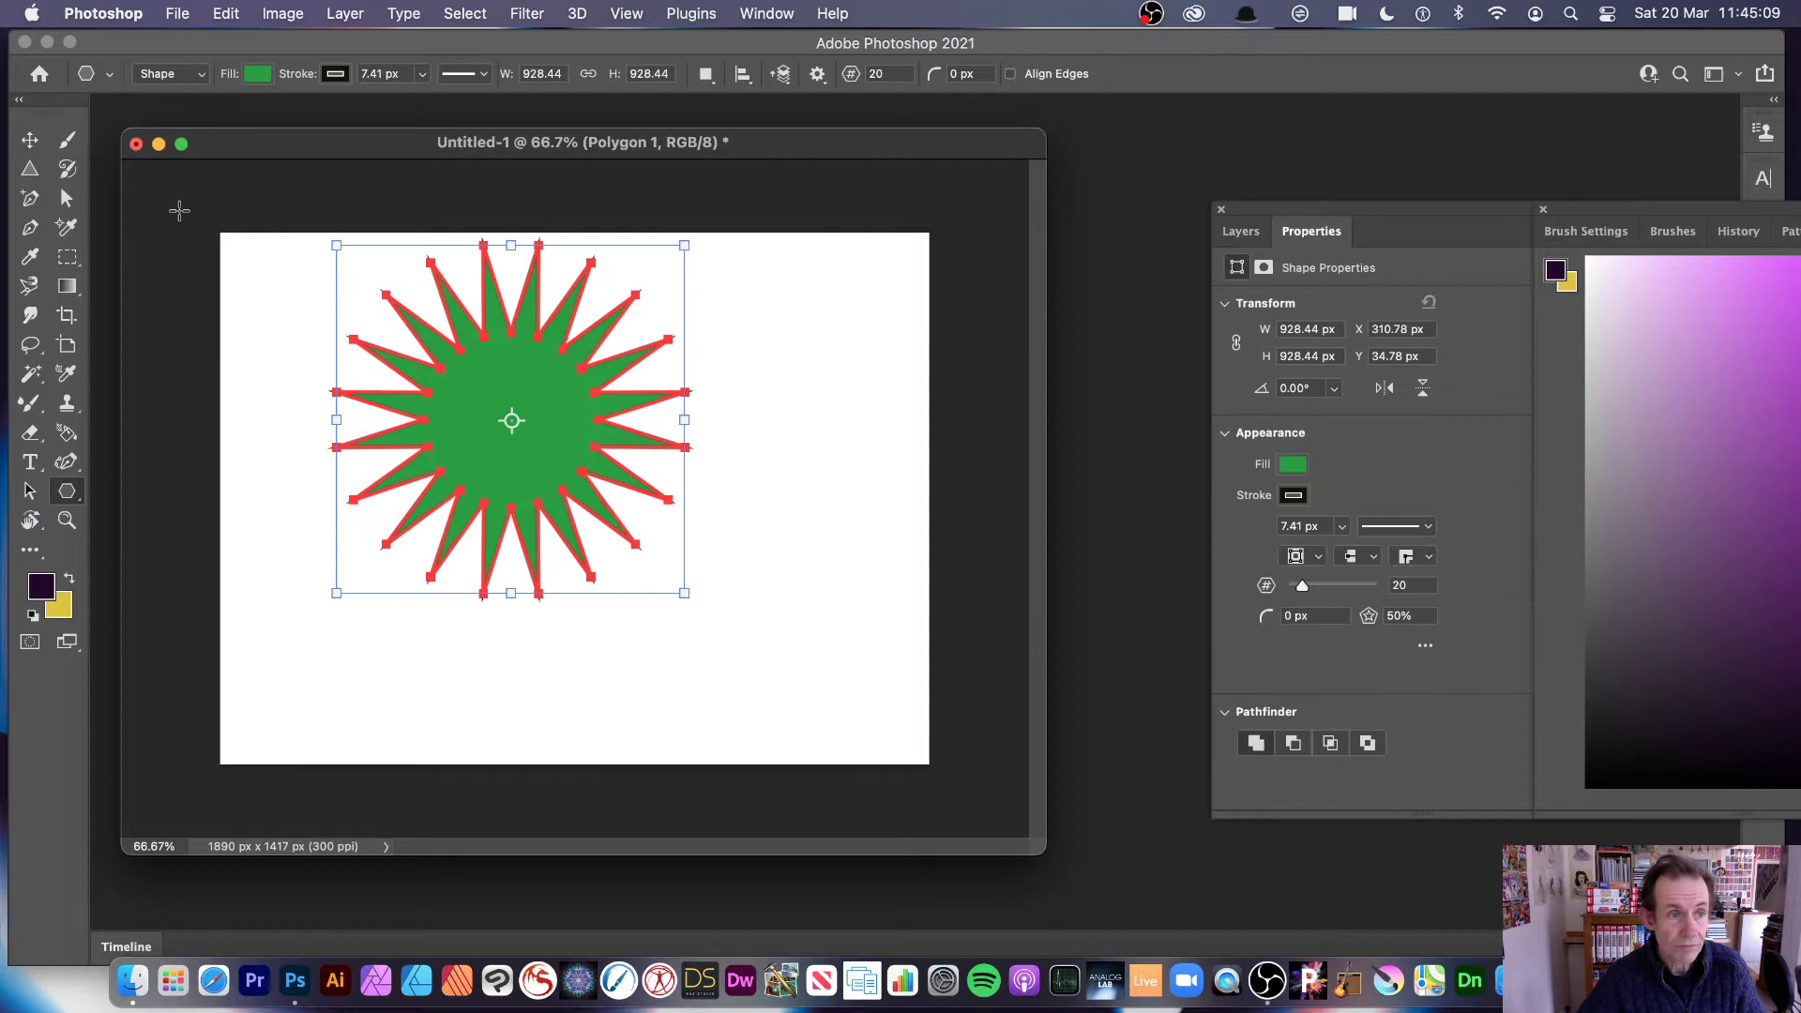
left_click(30, 139)
left_click_drag(537, 383, 554, 433)
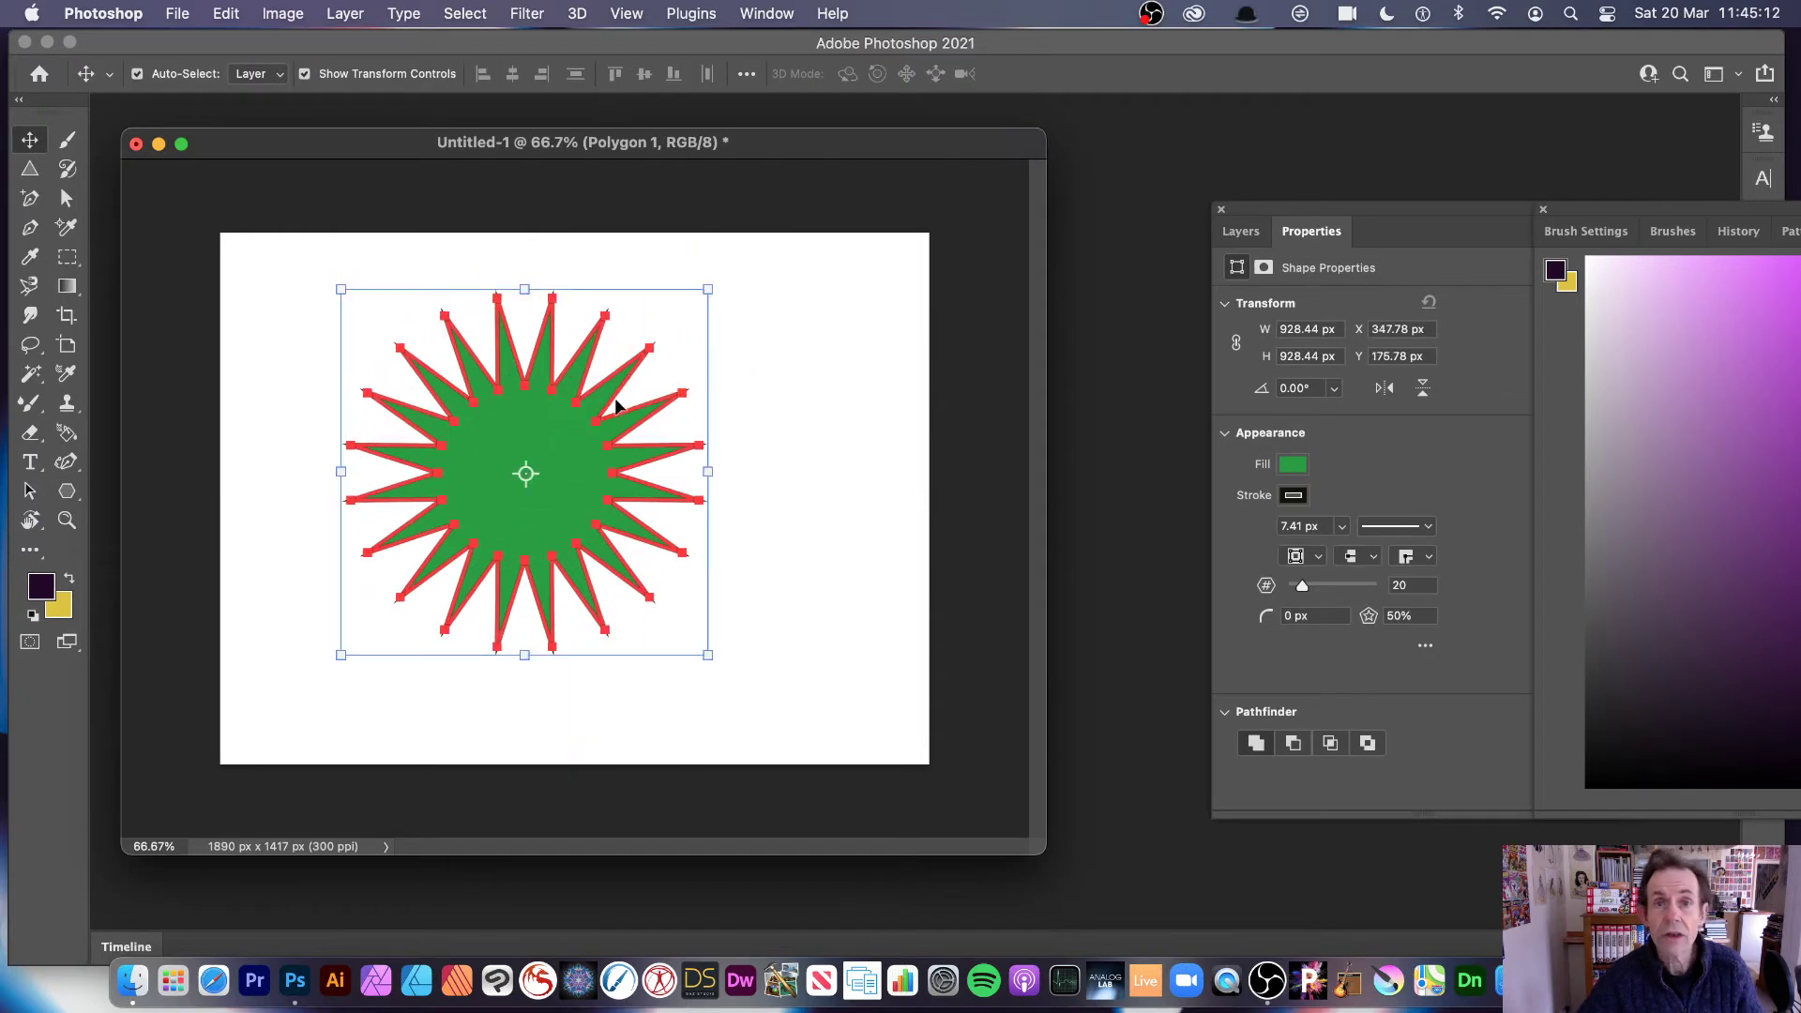
Step: Bring the shape properties closer to the artwork and check the star's entry among the layers
left_click_drag(1318, 204, 1092, 181)
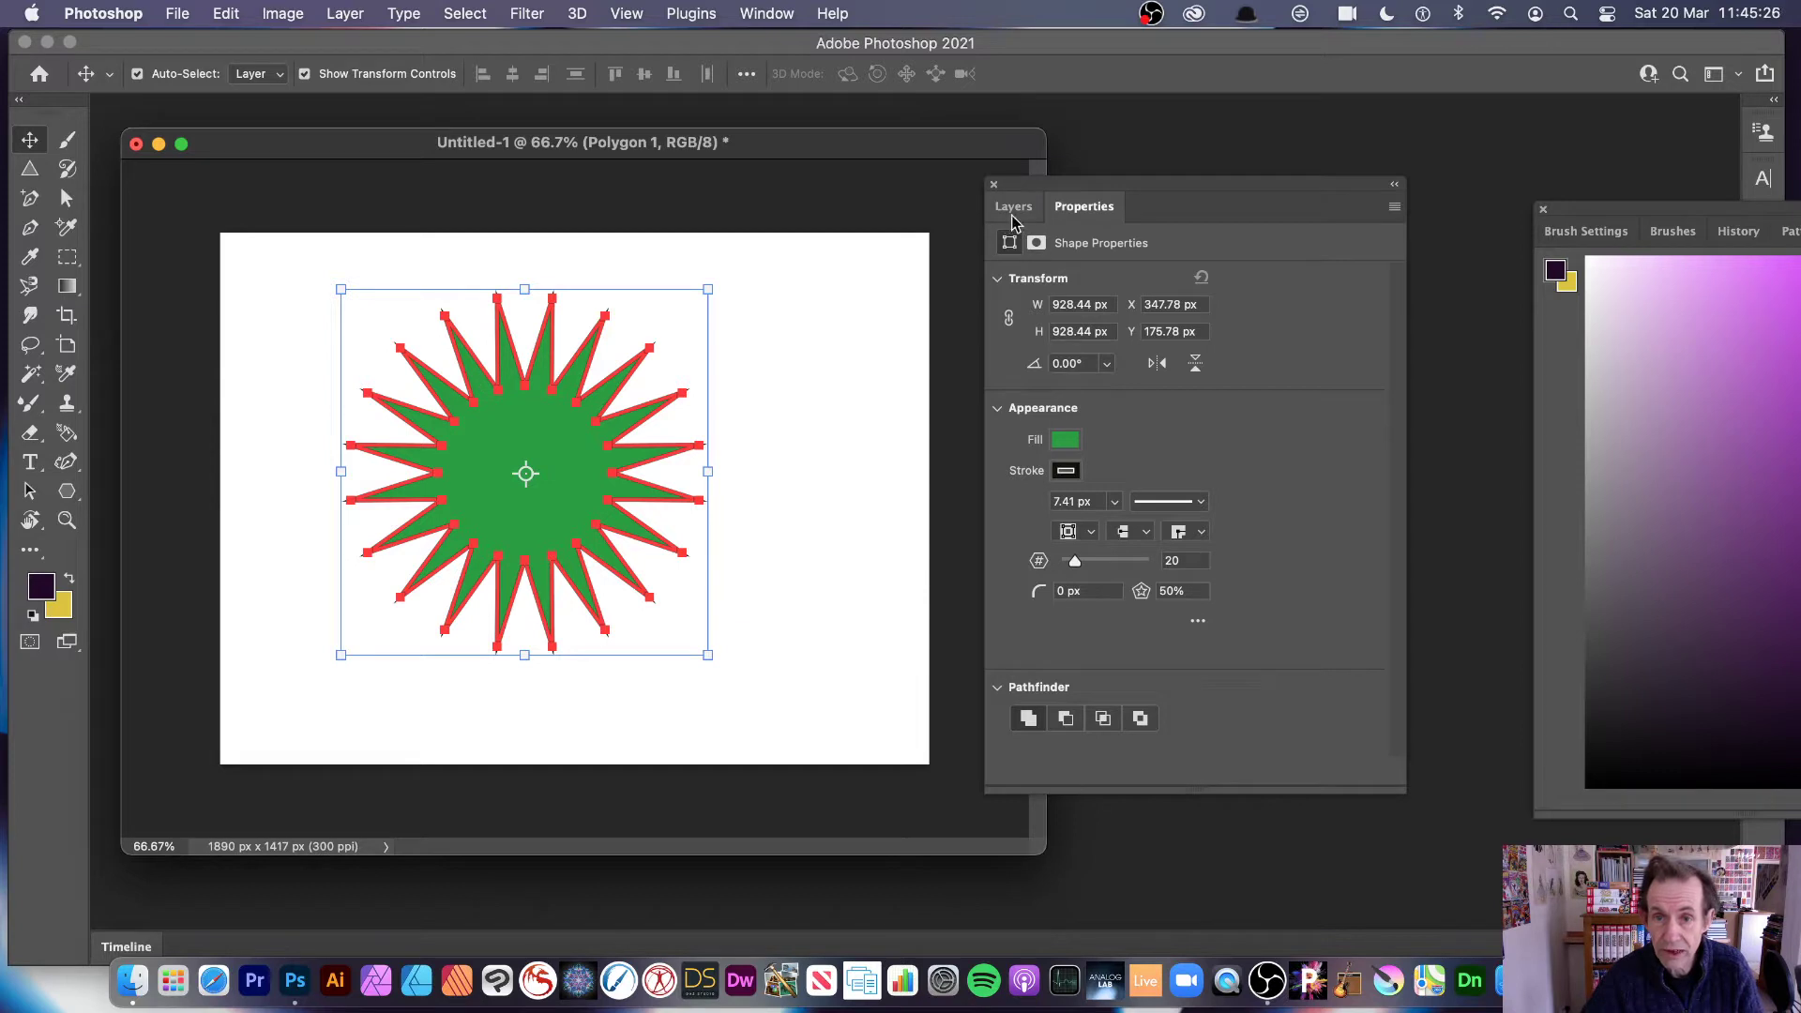
left_click(767, 15)
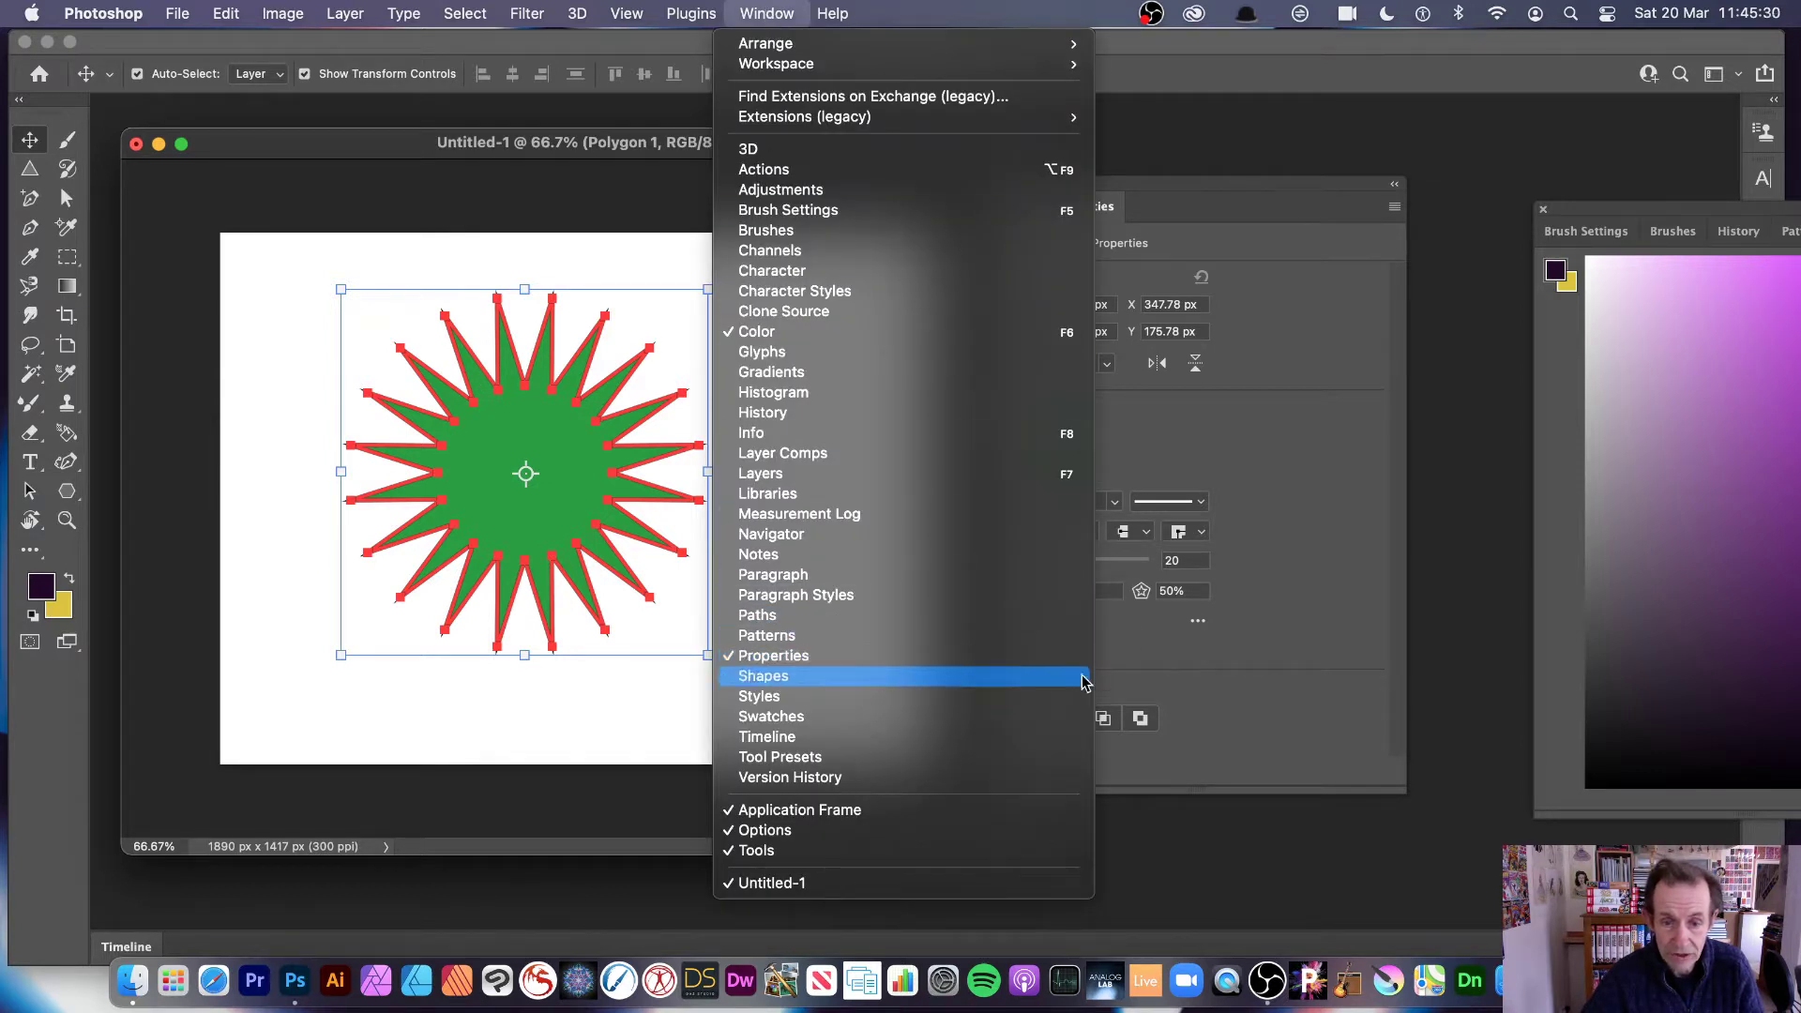
left_click(1274, 569)
left_click(1013, 206)
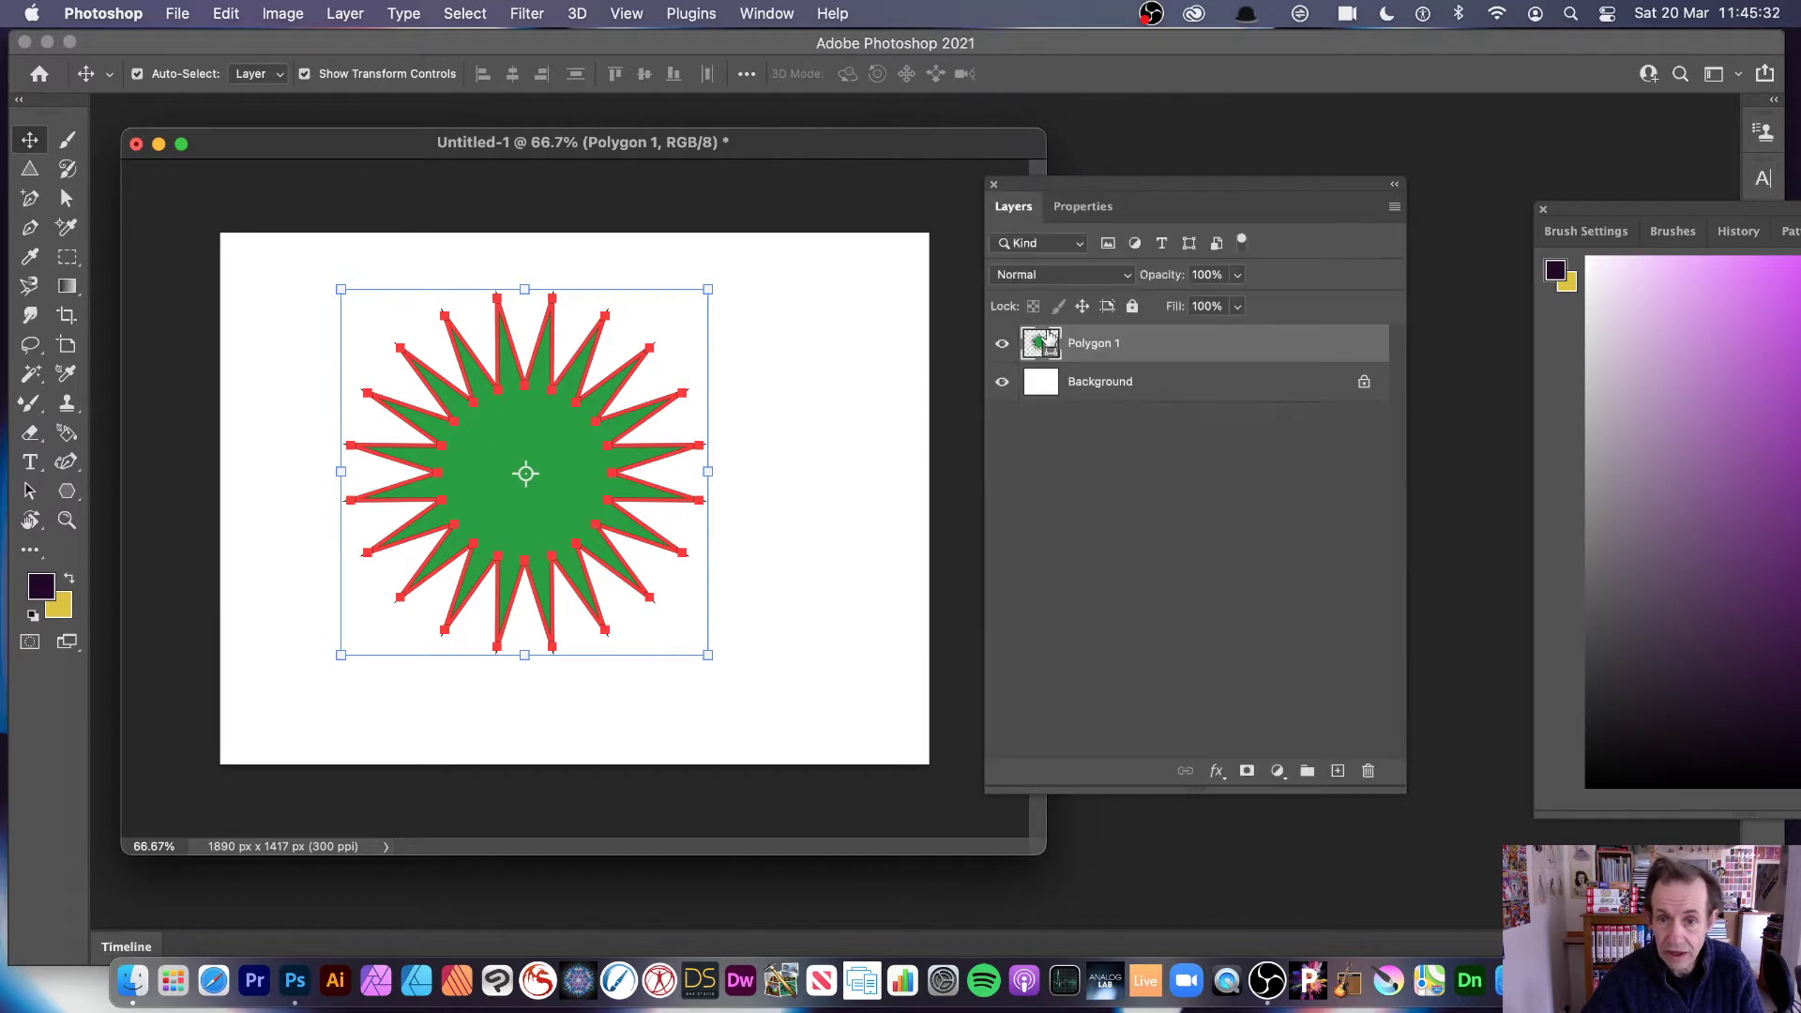
left_click(1080, 207)
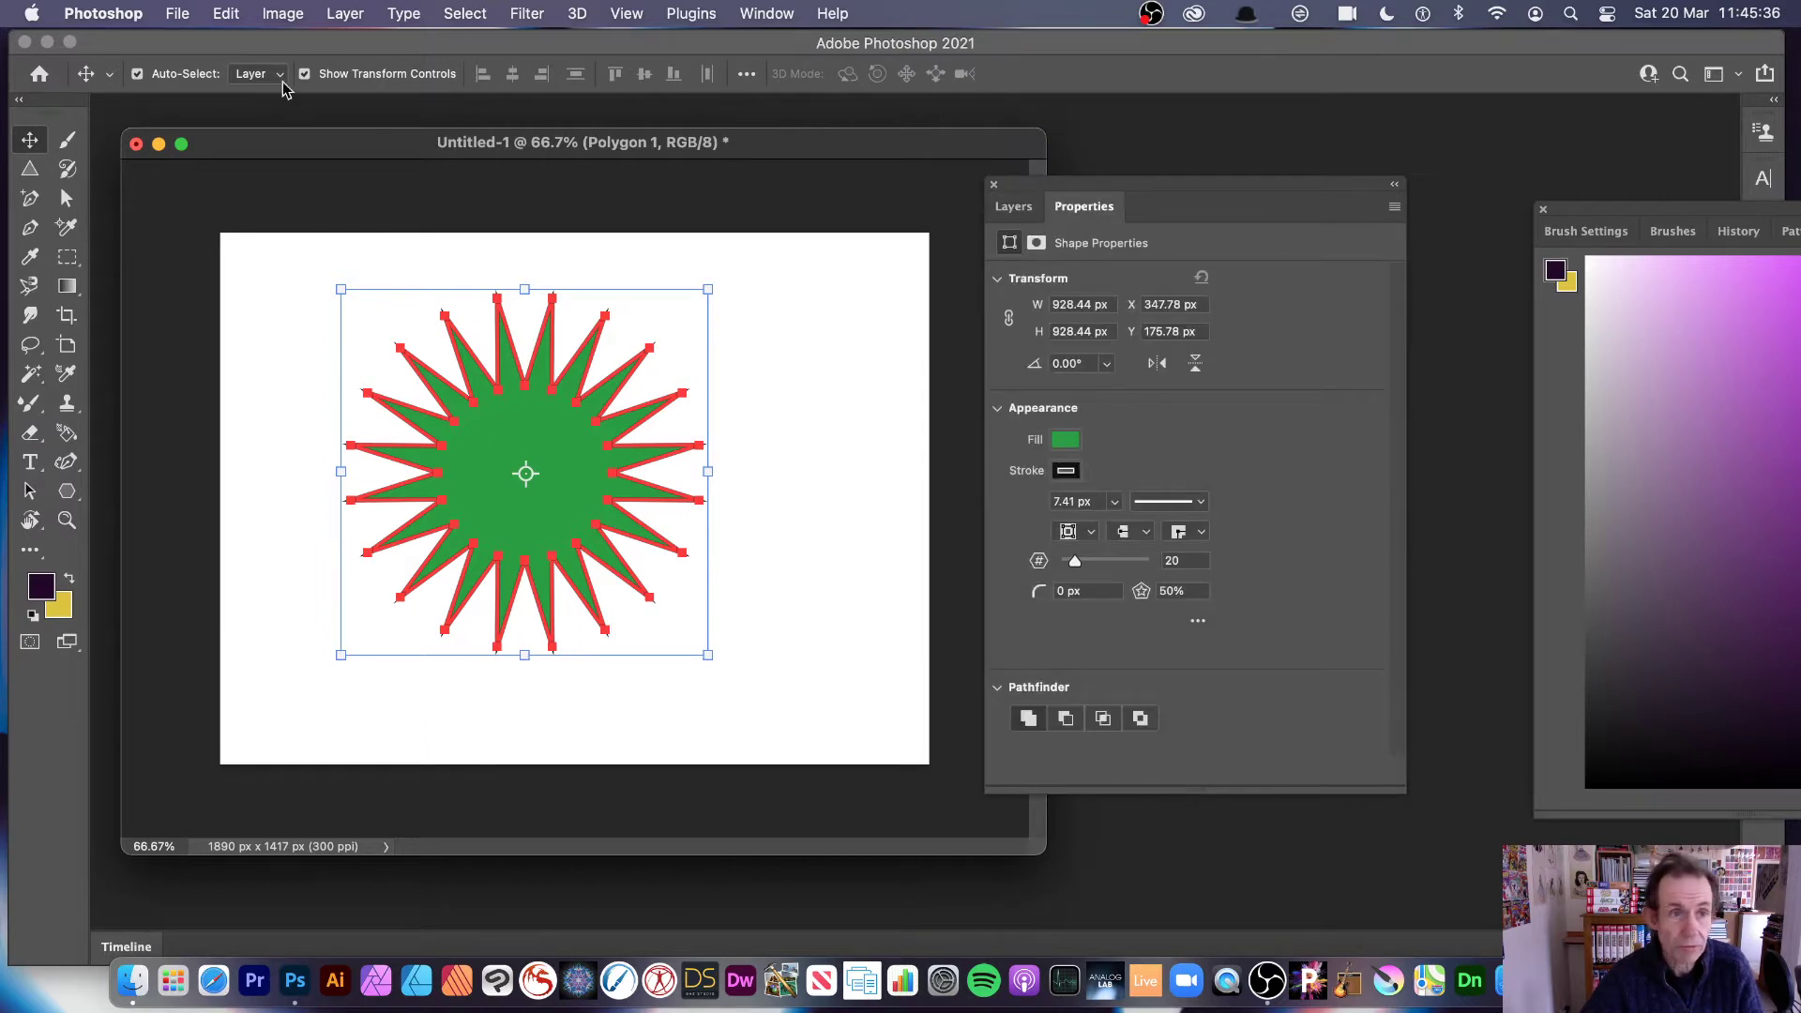
Step: Compare the polygon tool's options with the star's shape properties, and reveal the extra Smooth Star Indents option
left_click(54, 493)
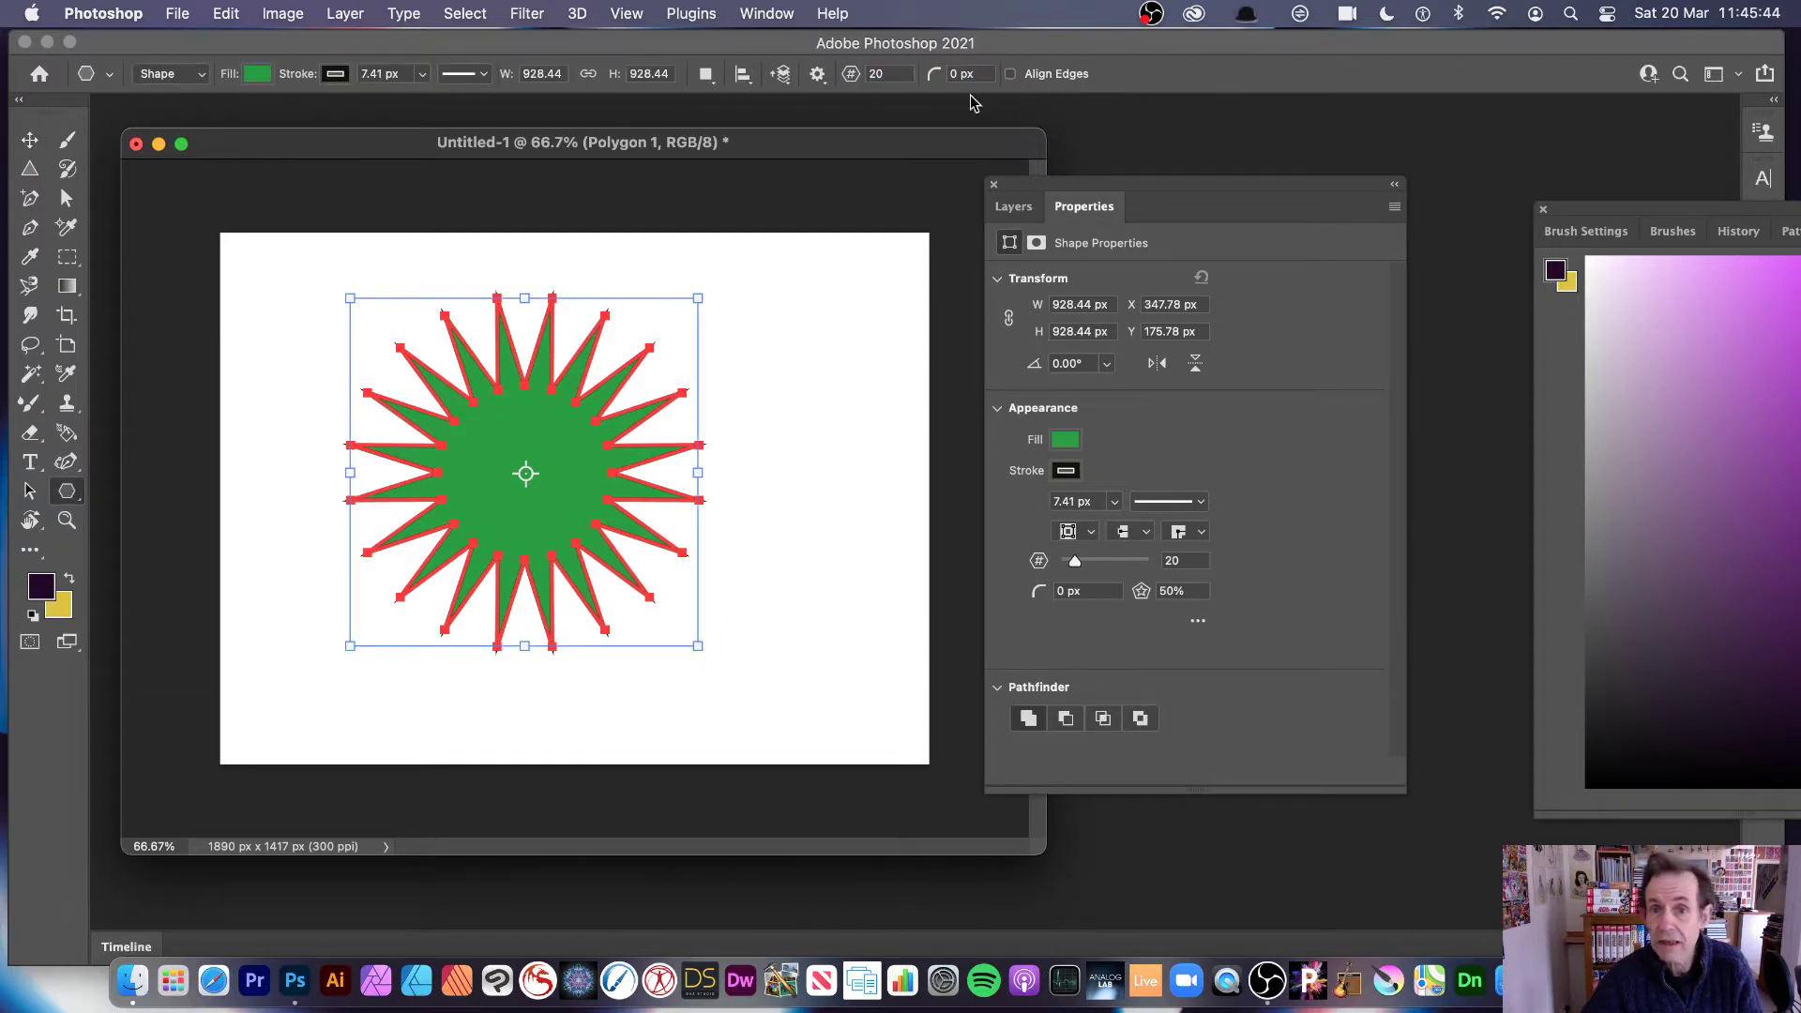
left_click(31, 140)
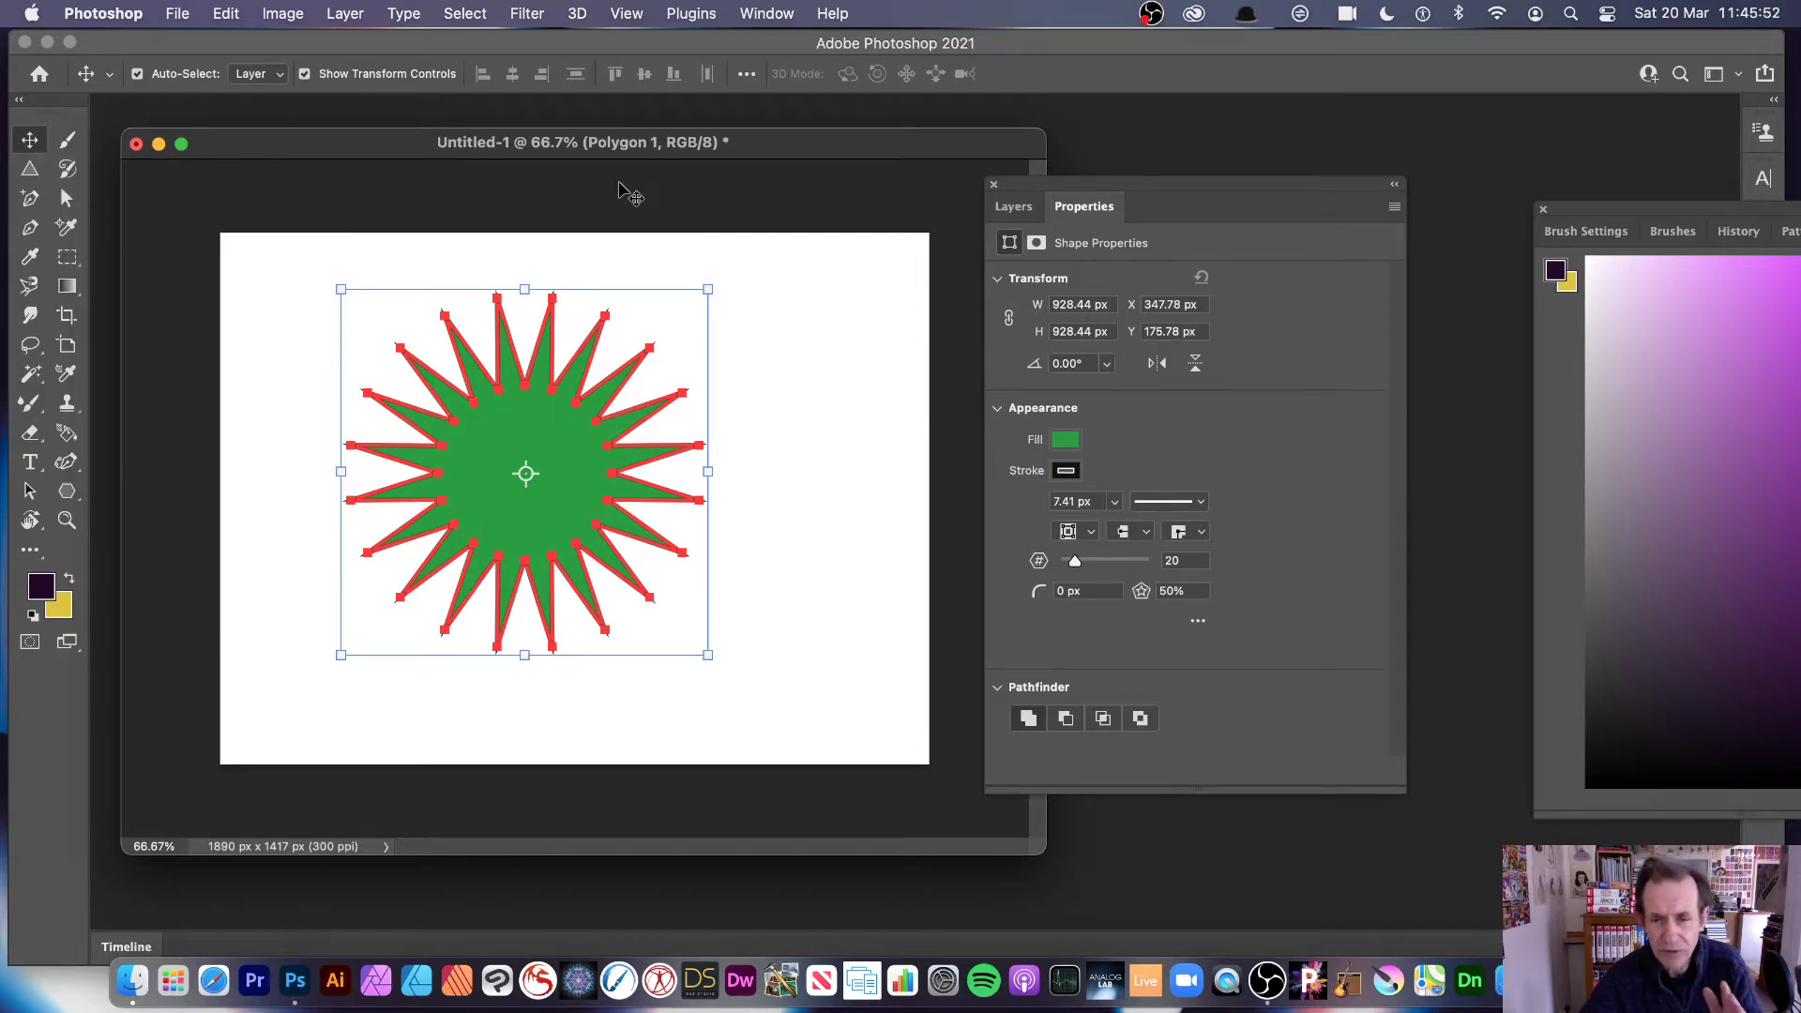
left_click(1198, 621)
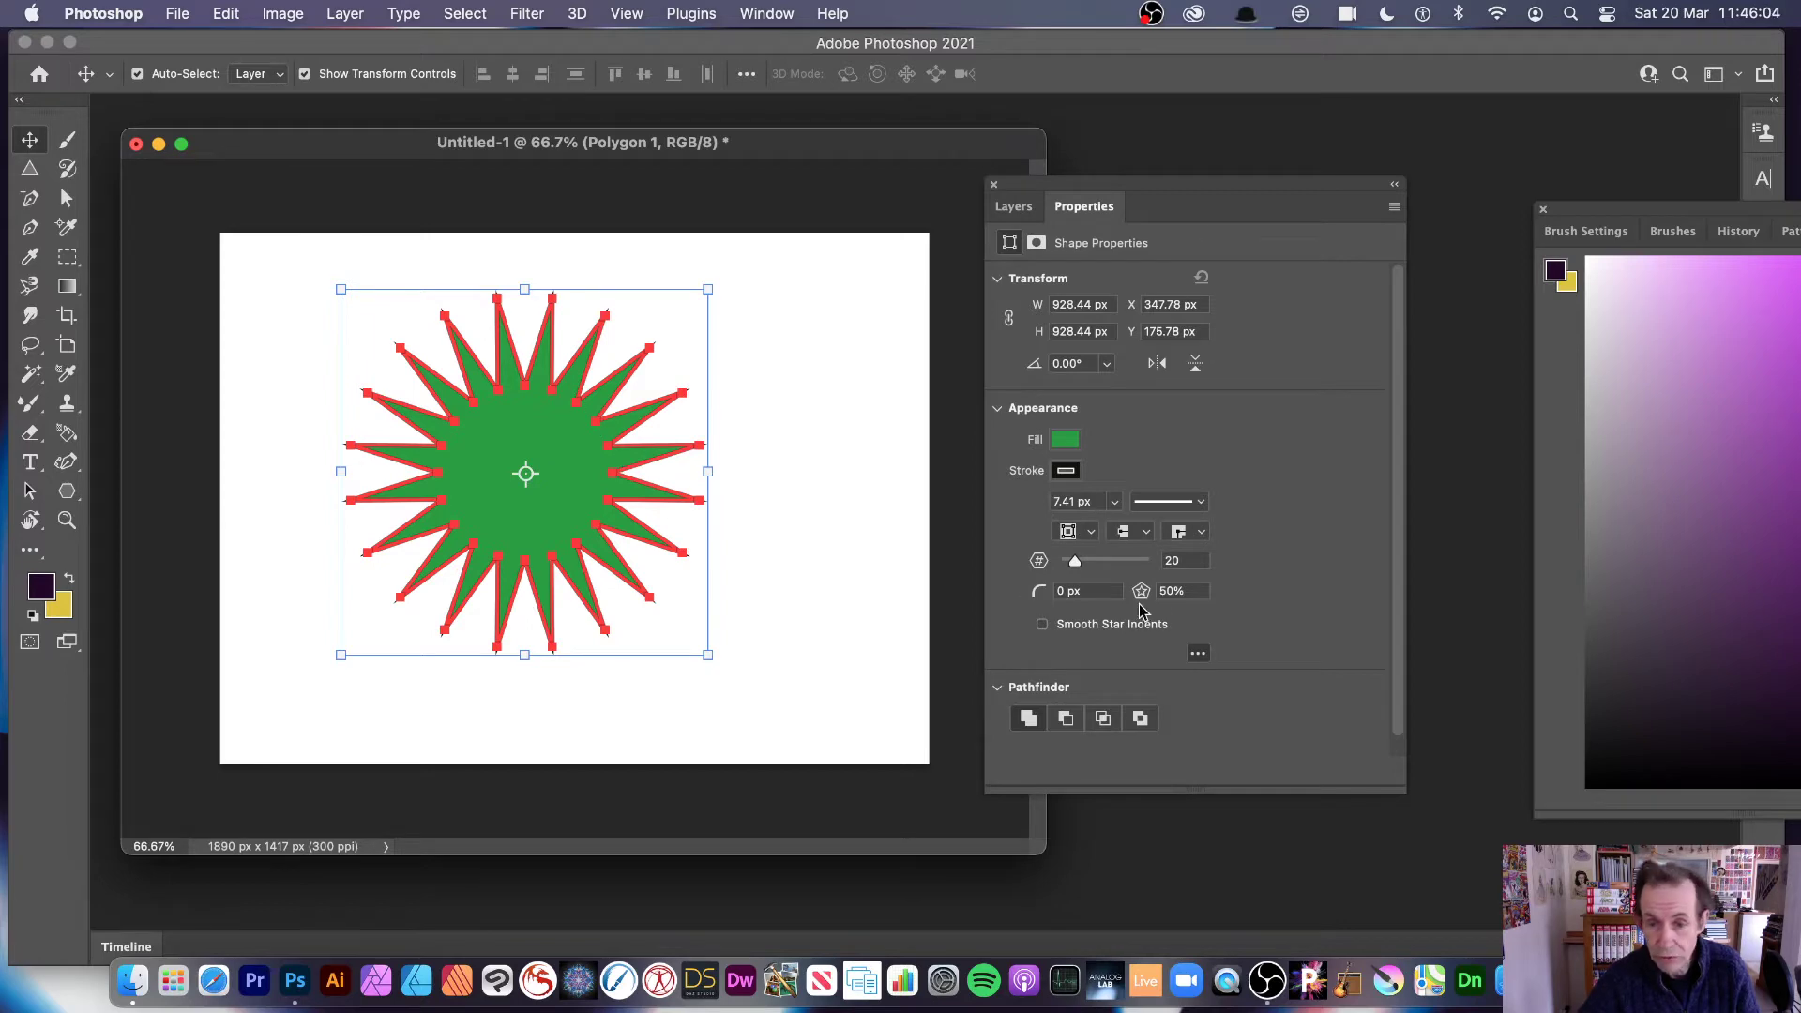
Step: Raise the star's number of points to 51, and reduce it to 29
left_click_drag(1085, 561, 1135, 552)
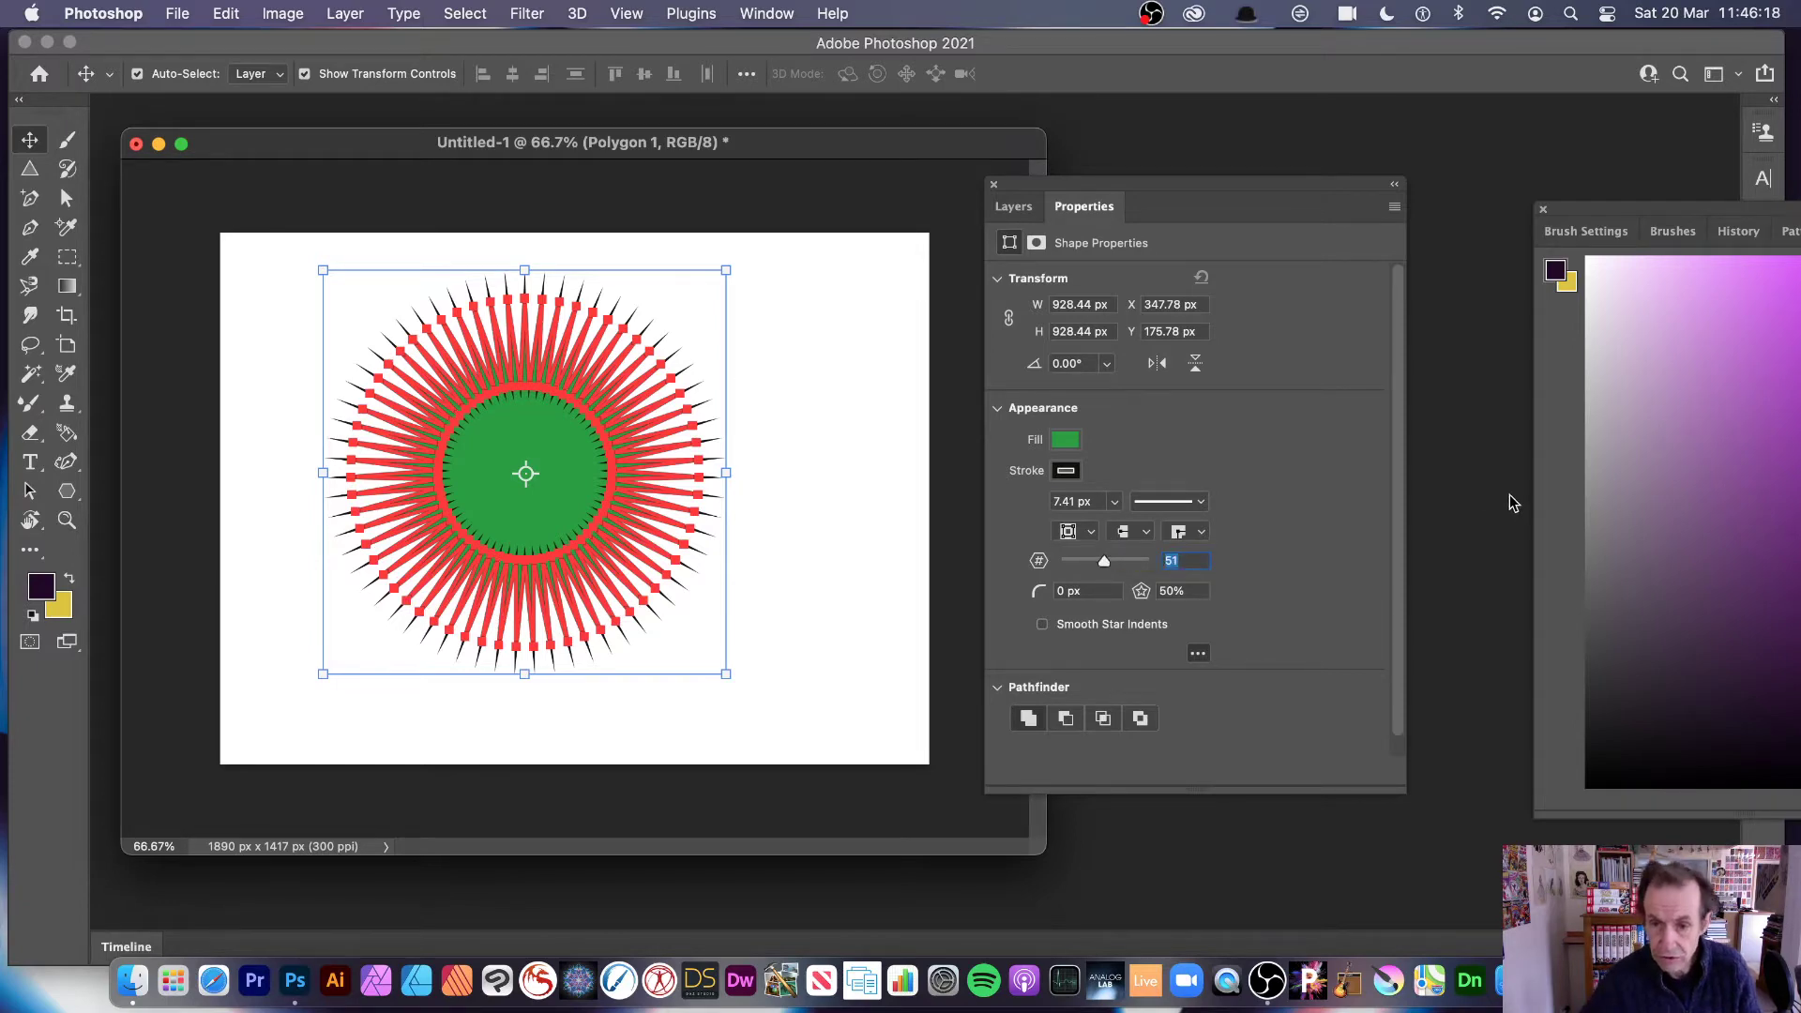
key("Down")
key("Down")
key("Down")
key("Down")
key("Down")
key("Down")
key("Down")
key("Down")
key("Down")
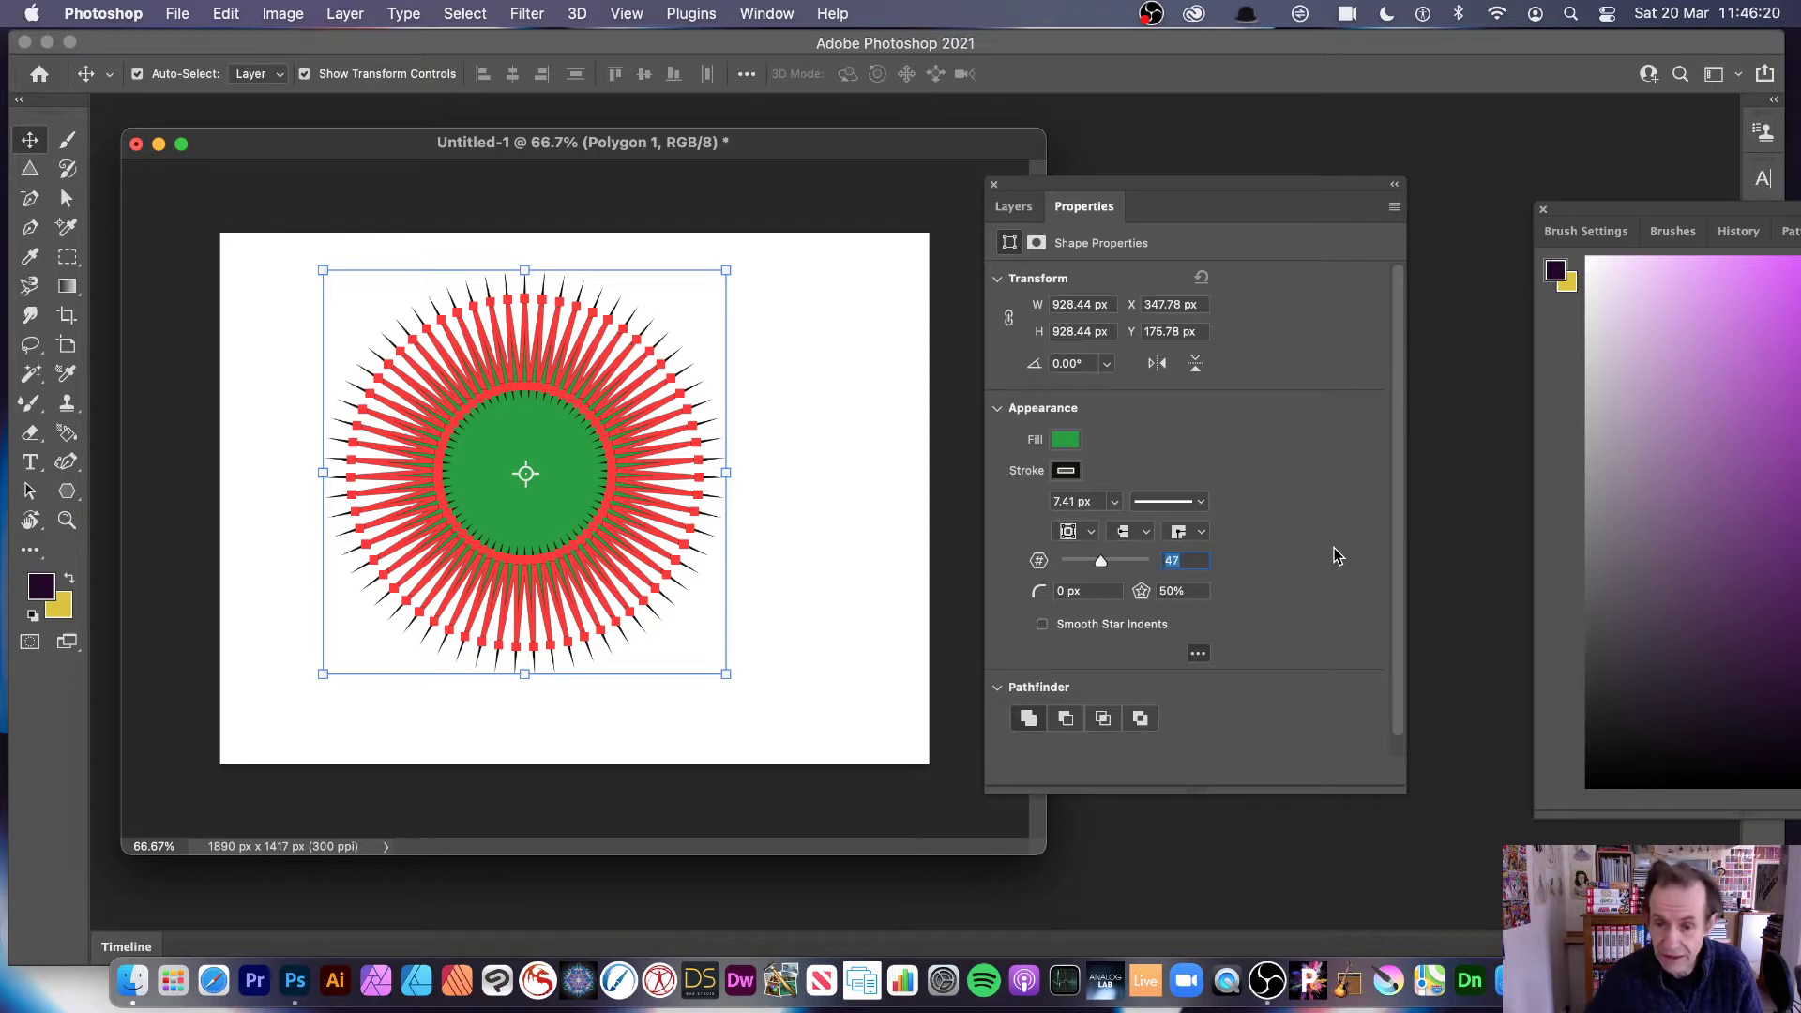
key("Down")
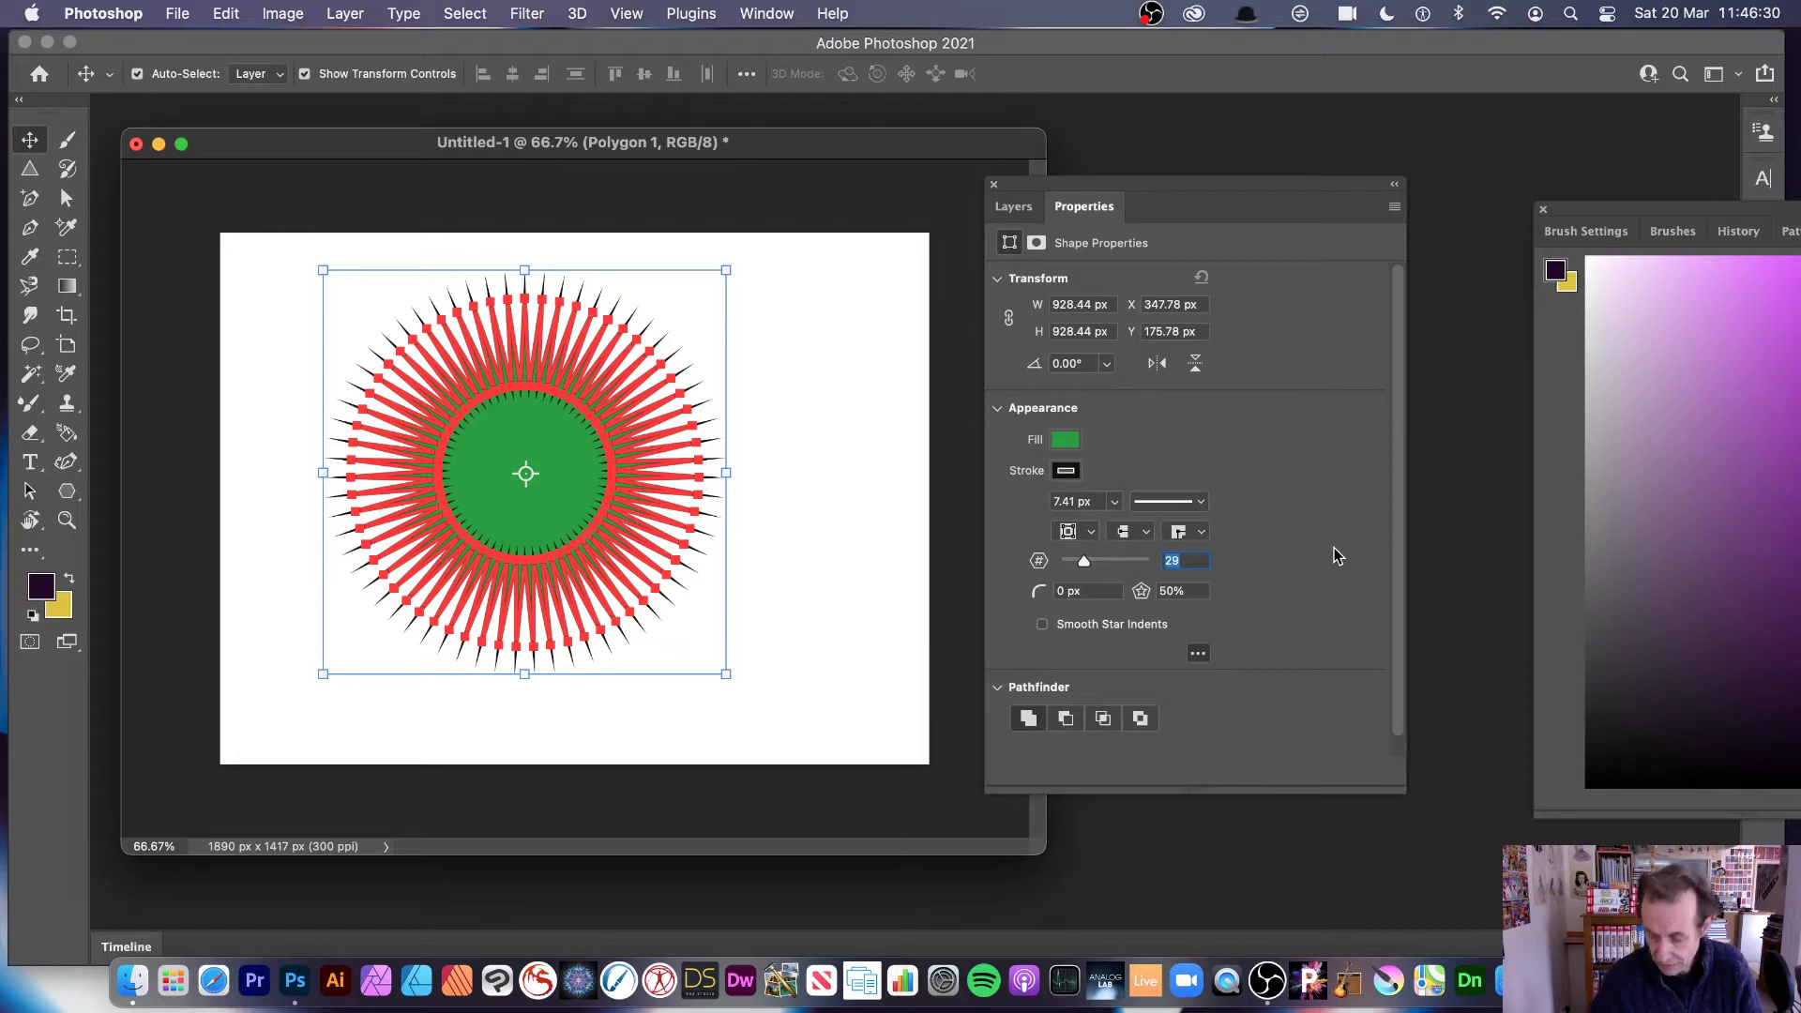
key("Return")
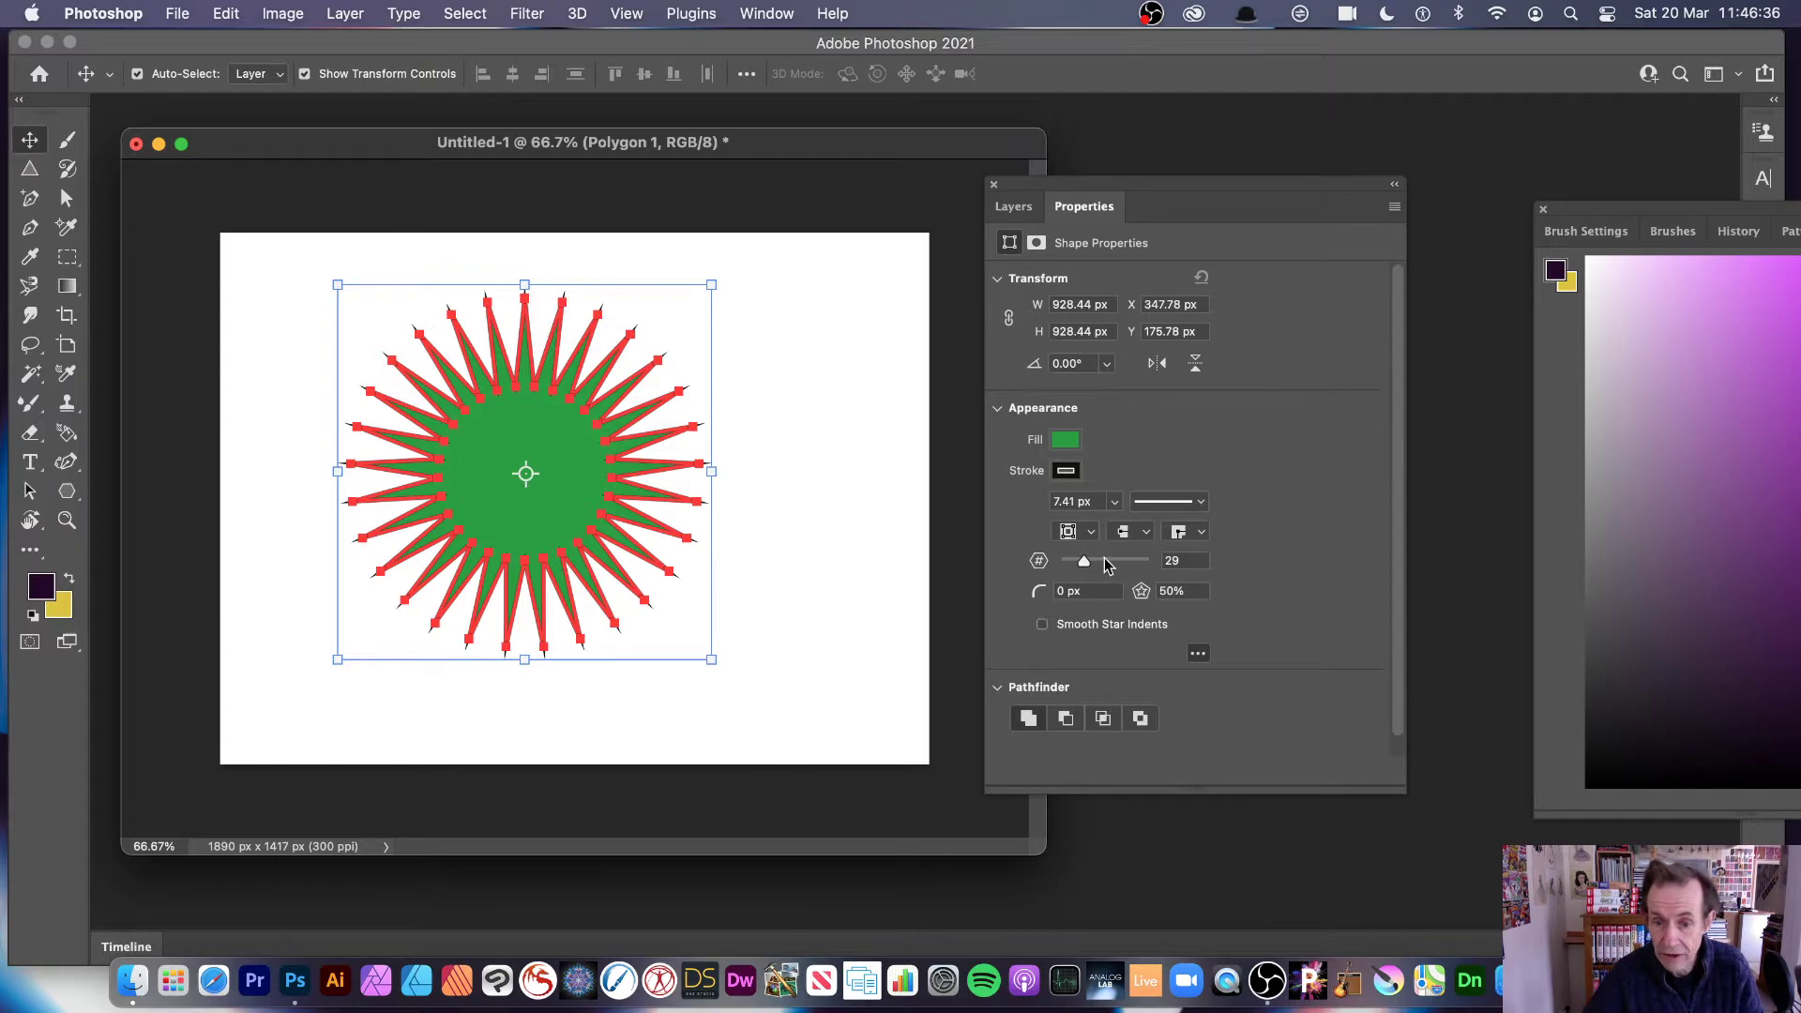
Step: Set the star to 38 points and round its tips with a corner radius of about 9.58 px
left_click_drag(1105, 561, 1093, 563)
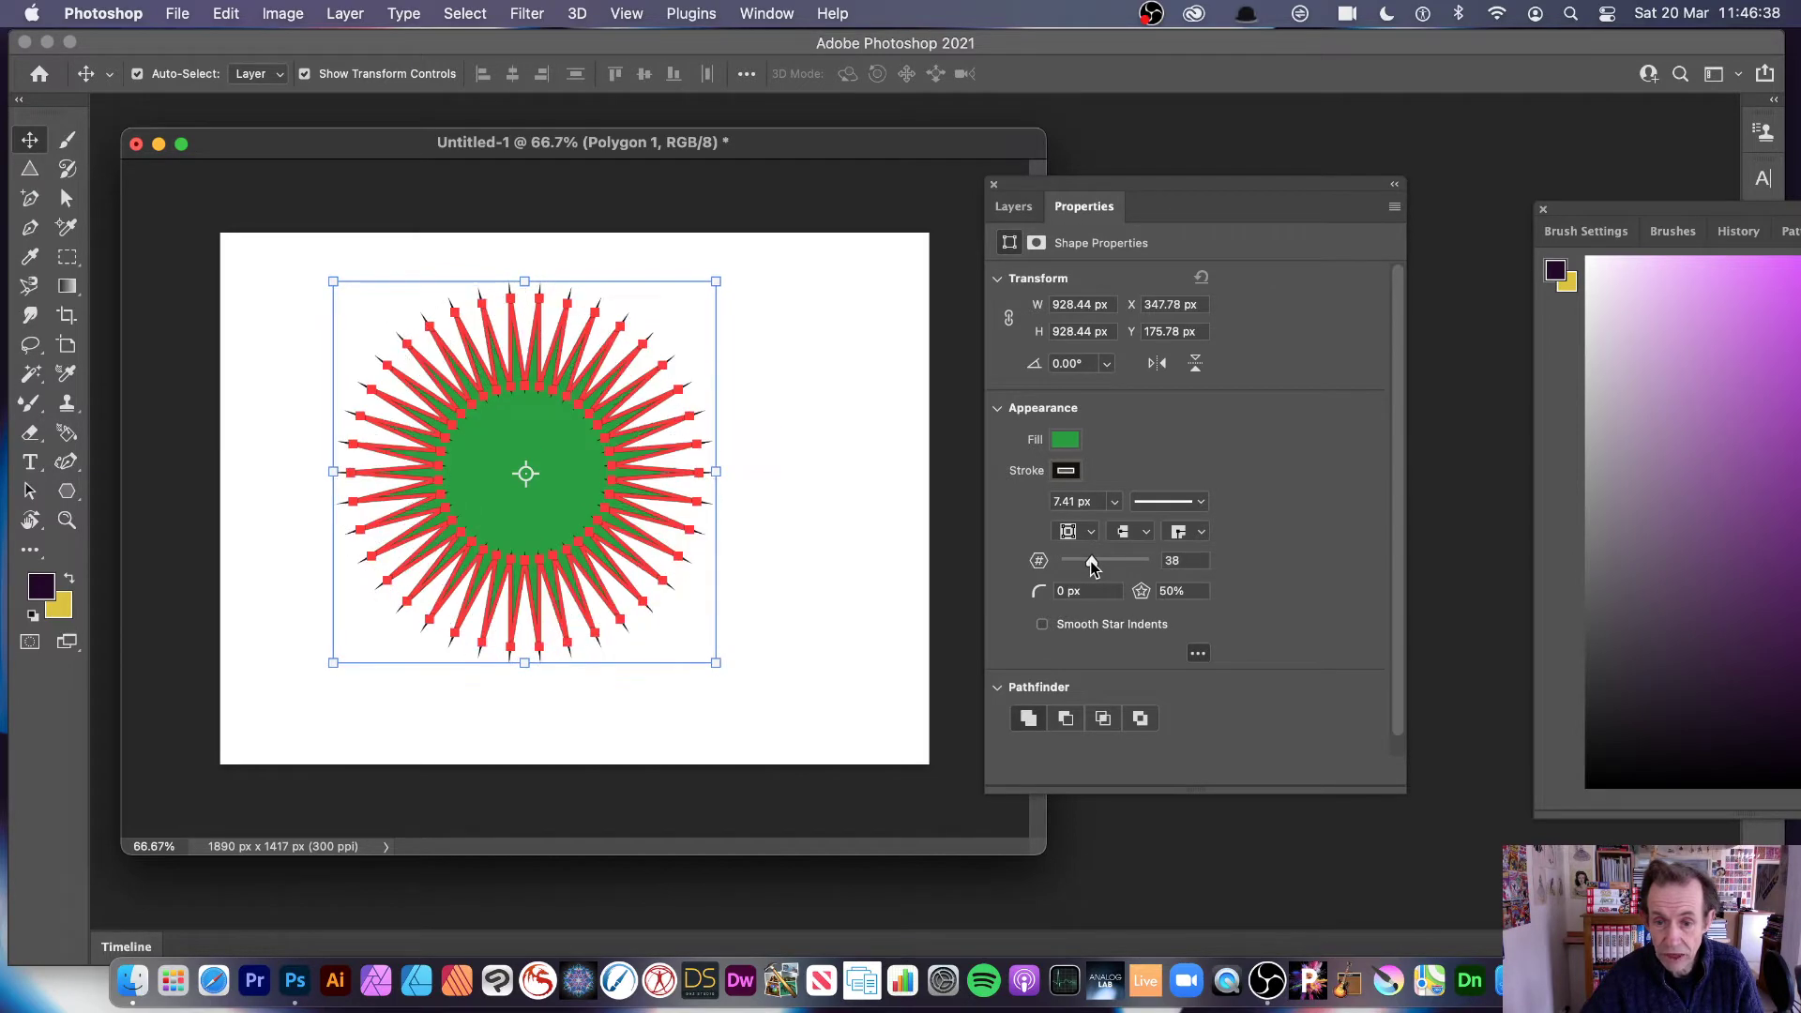
left_click(1191, 561)
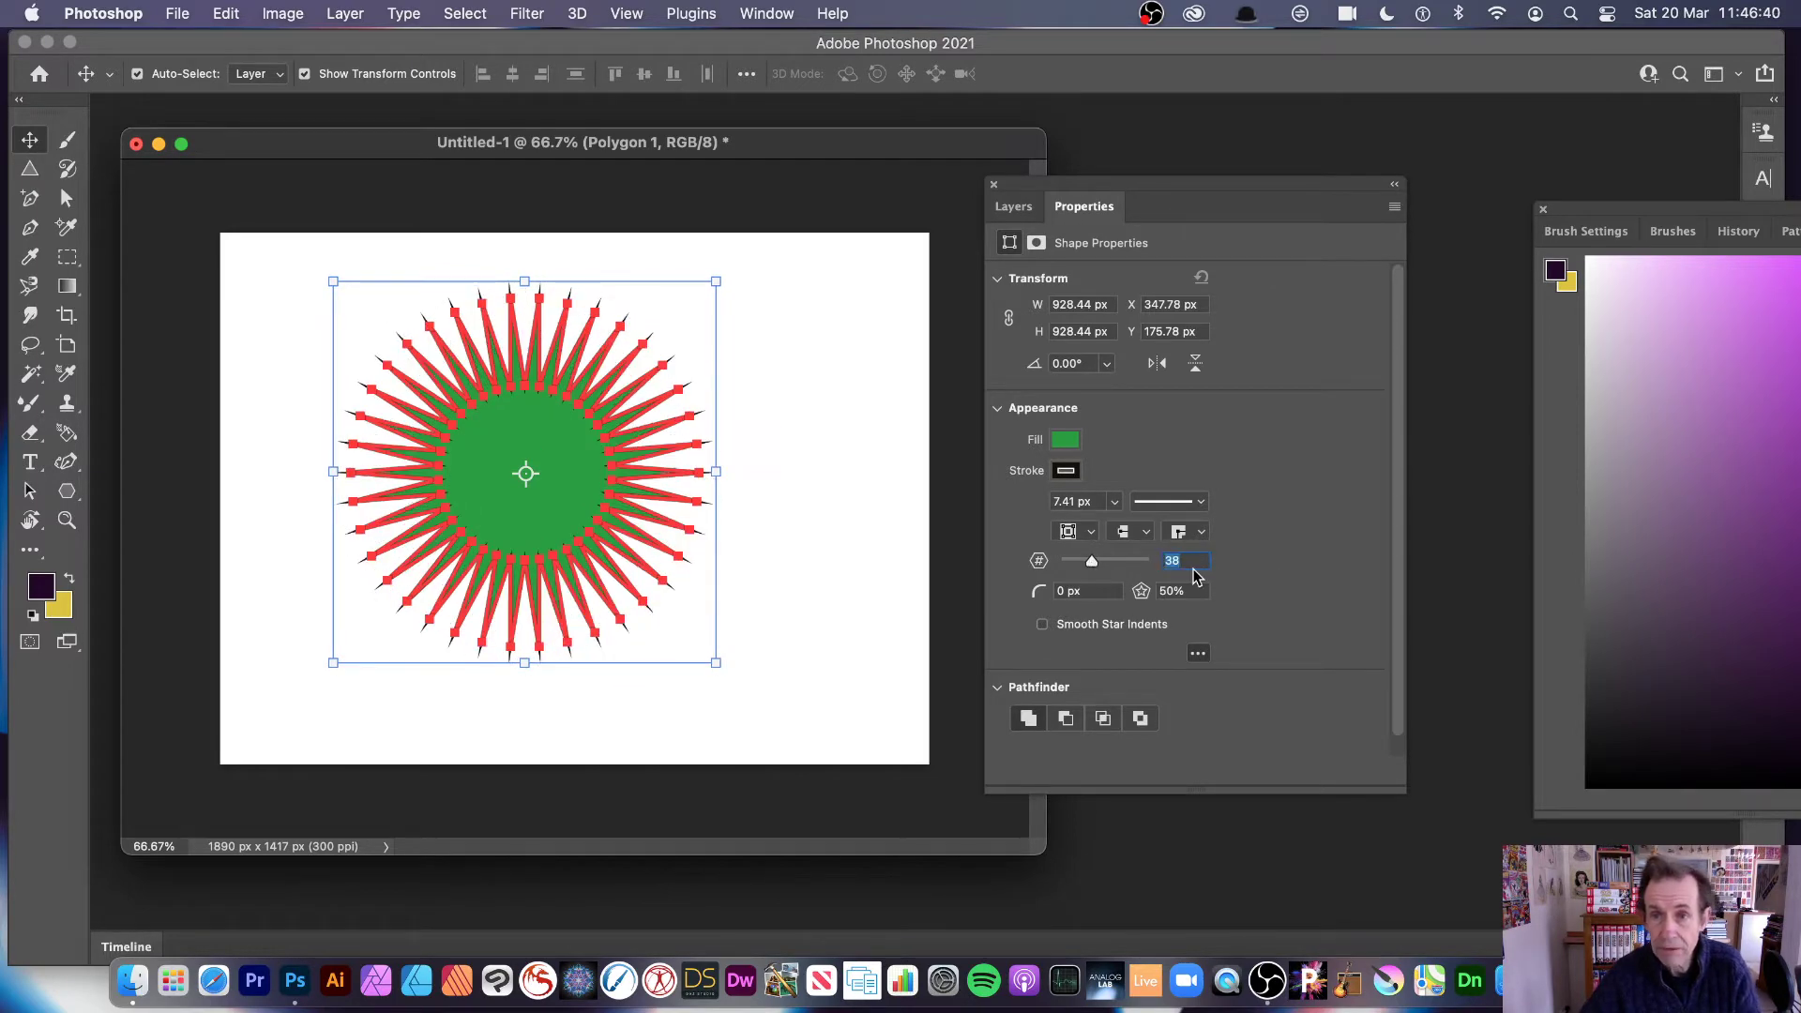
left_click(1039, 592)
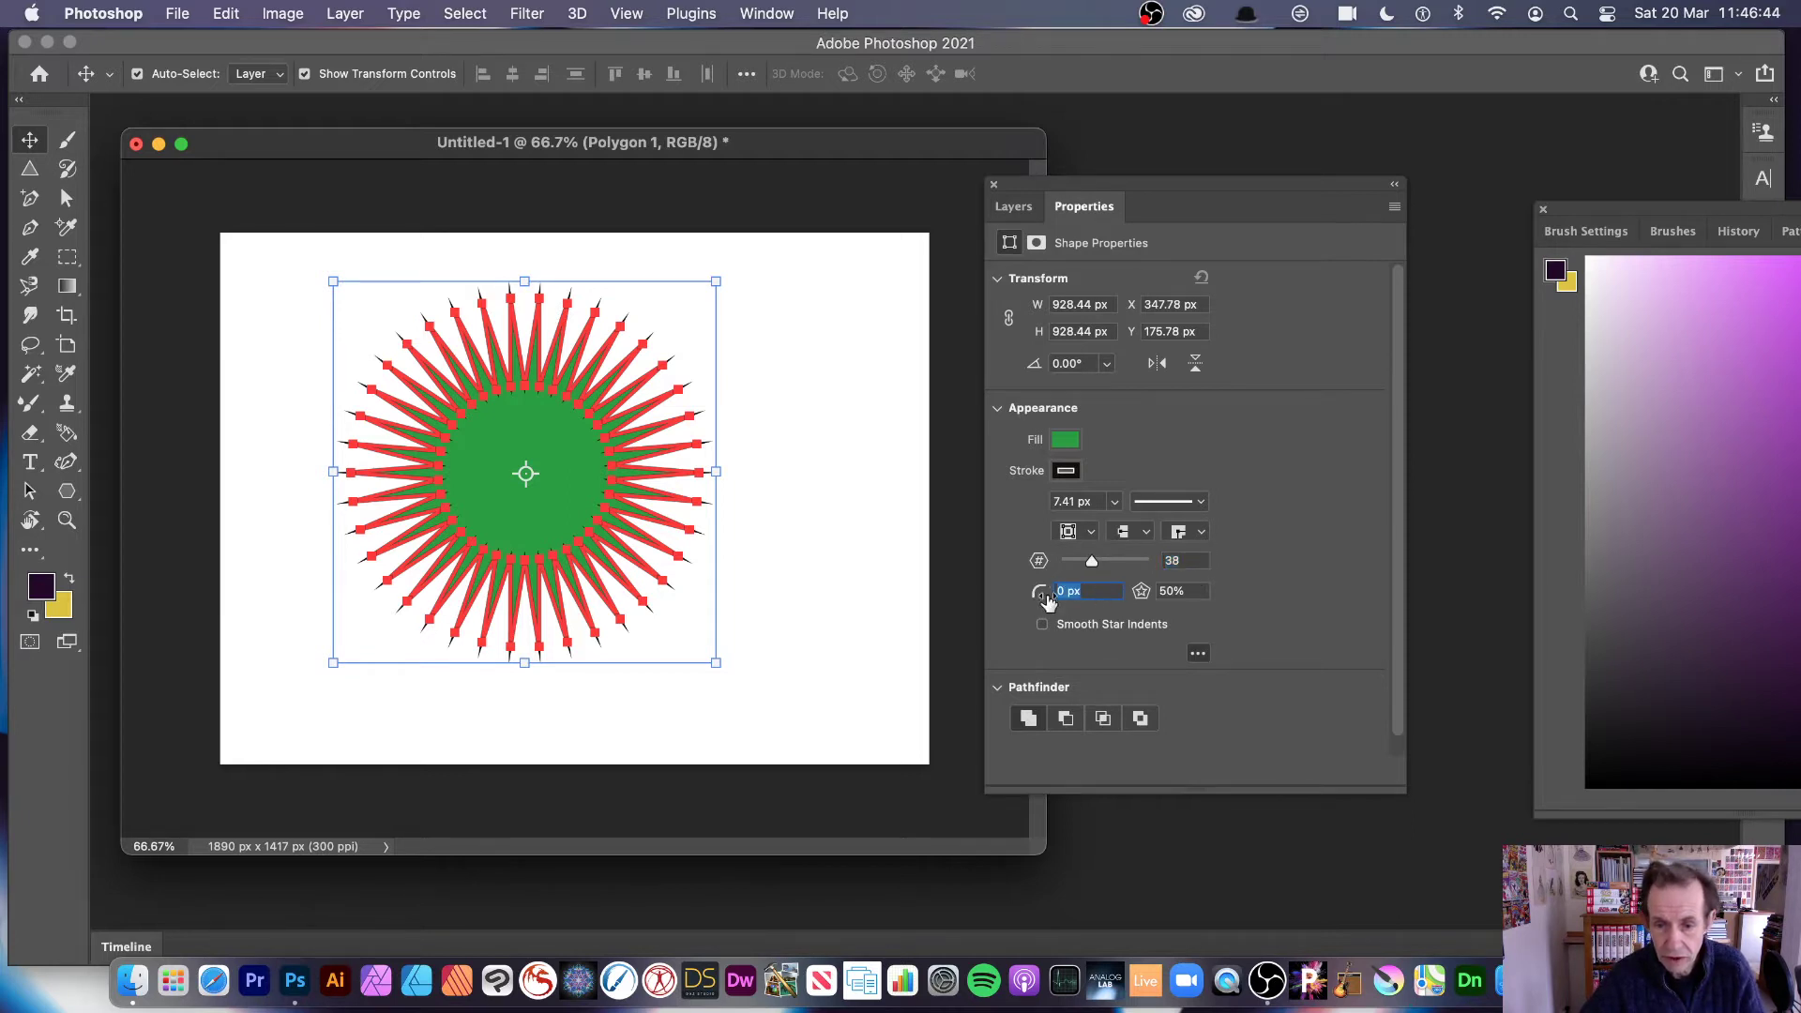
left_click_drag(1048, 601, 1041, 595)
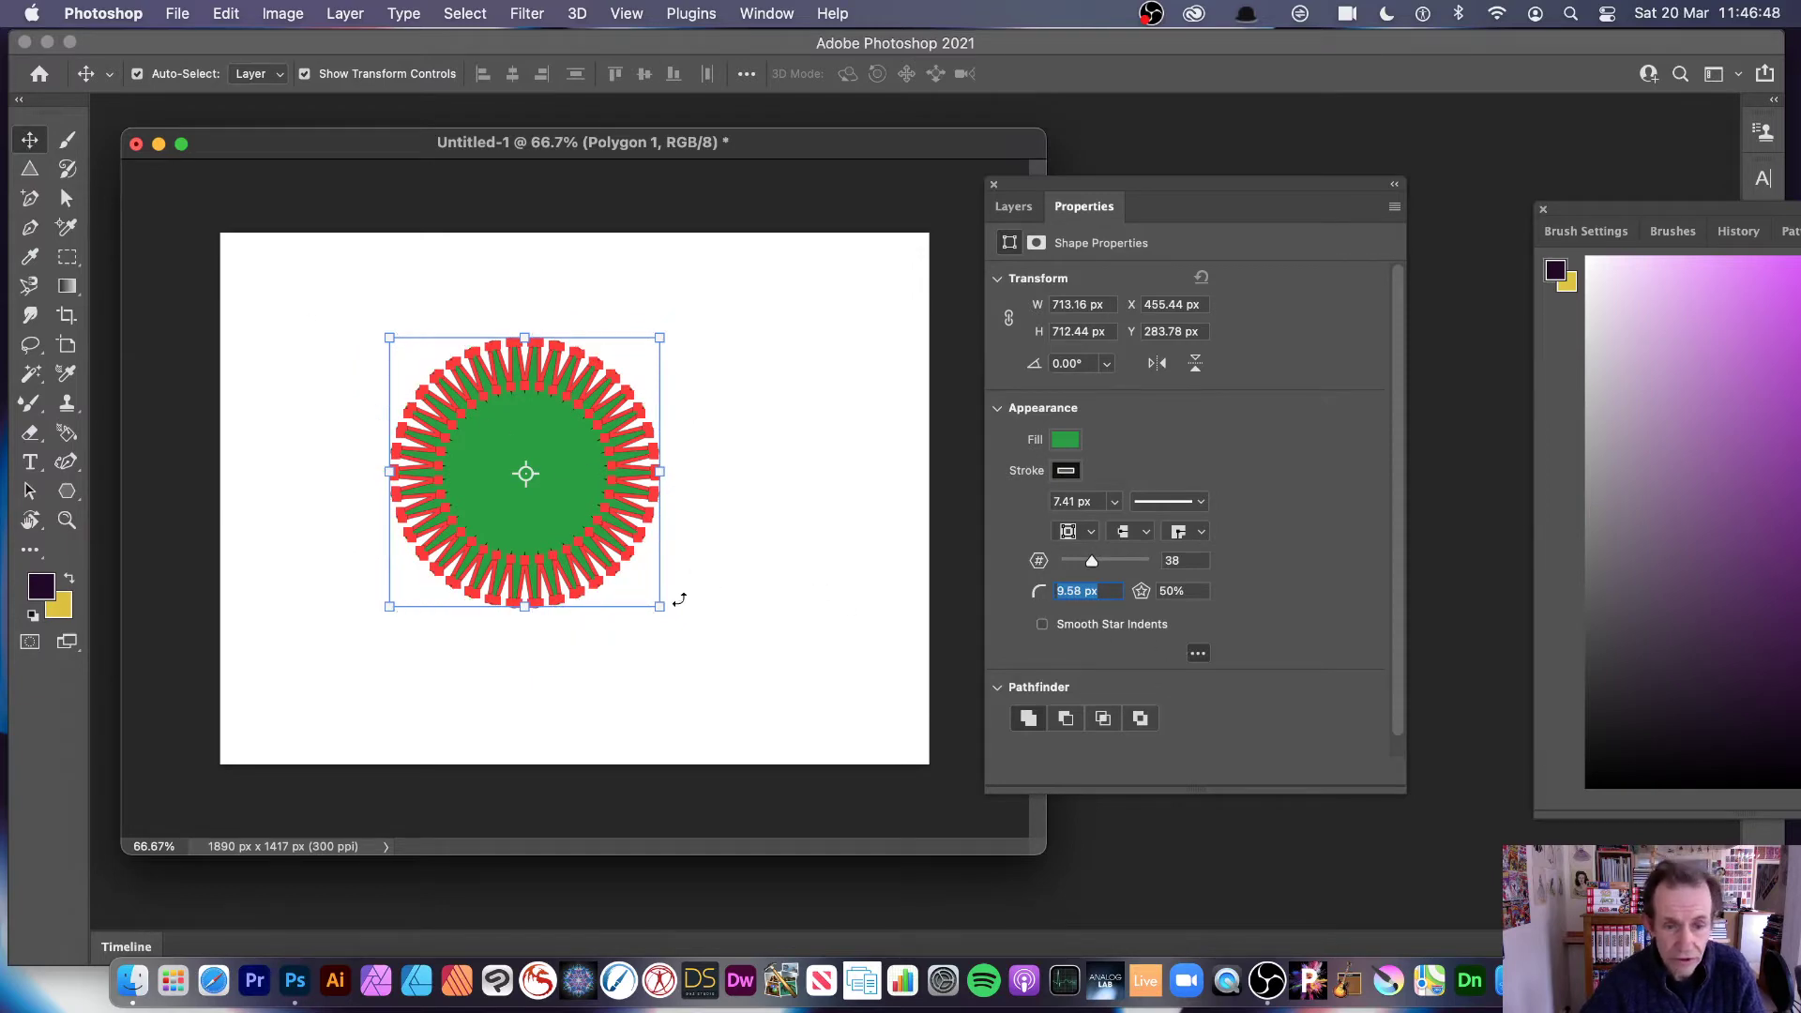
Step: Try enlarging the rounded star to about 1508 by 1578 px, undo the scaling, and reselect the star
left_click_drag(662, 606, 883, 858)
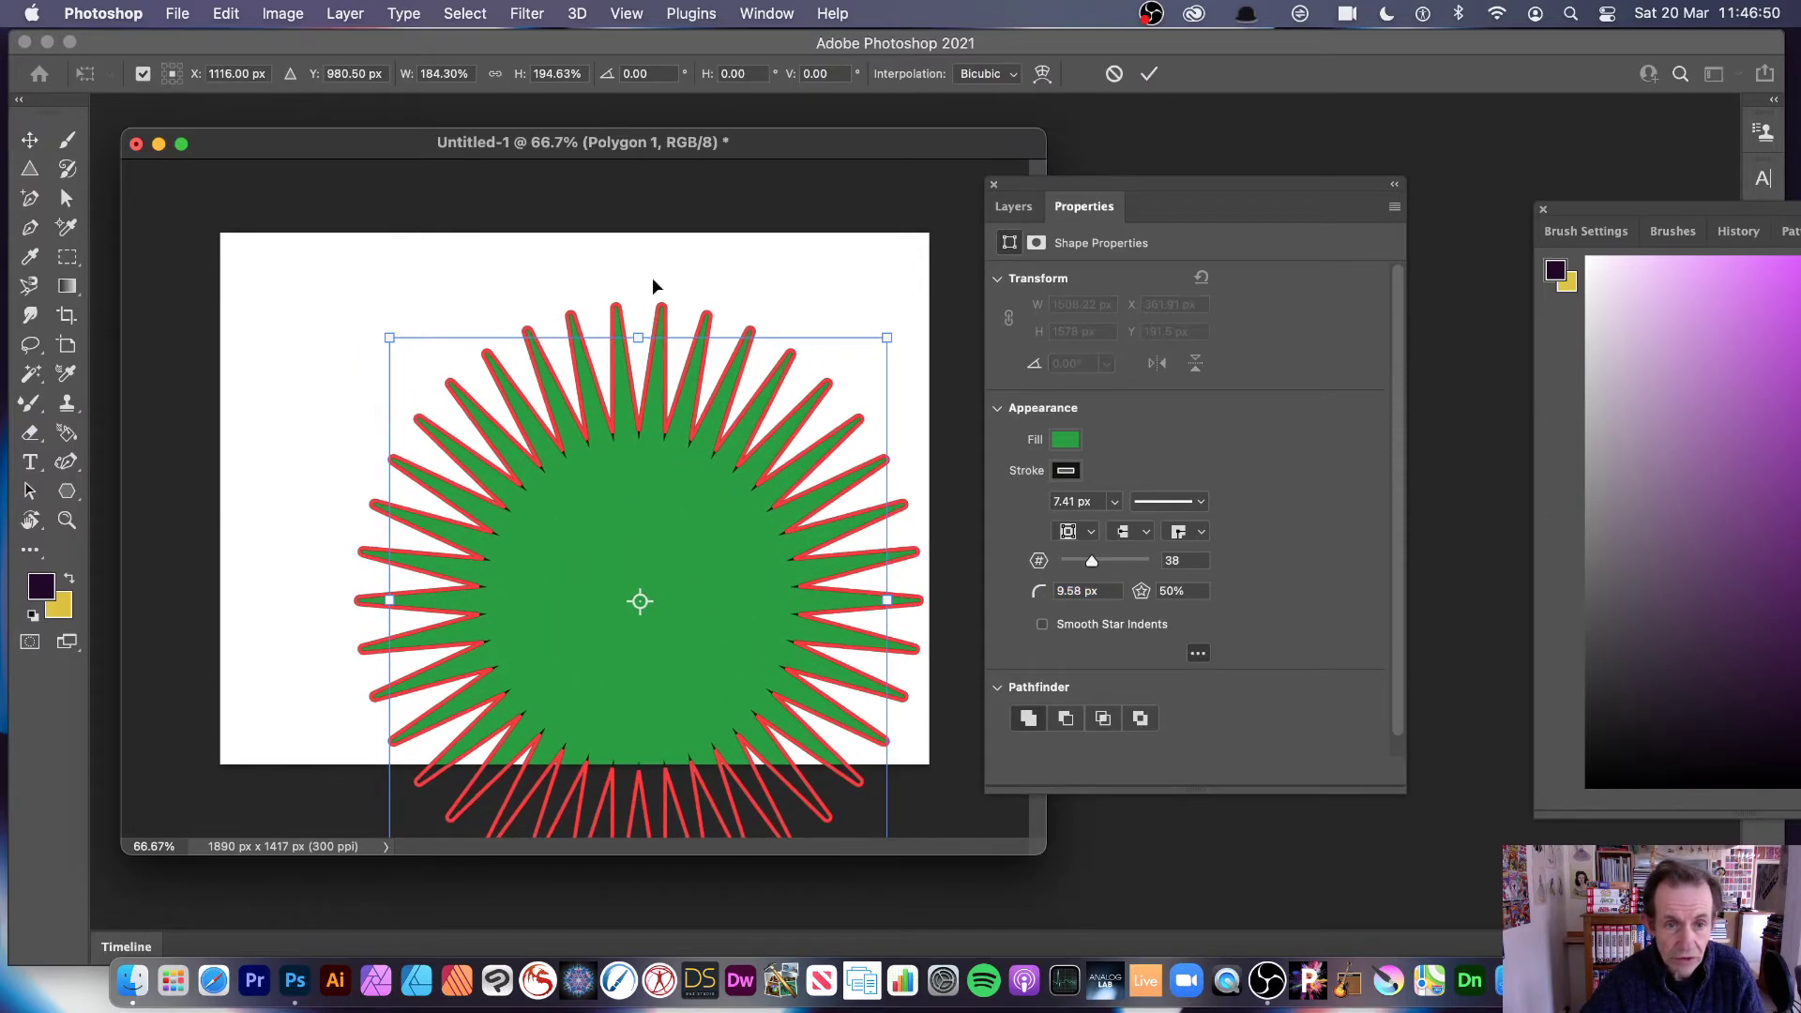
left_click(1149, 74)
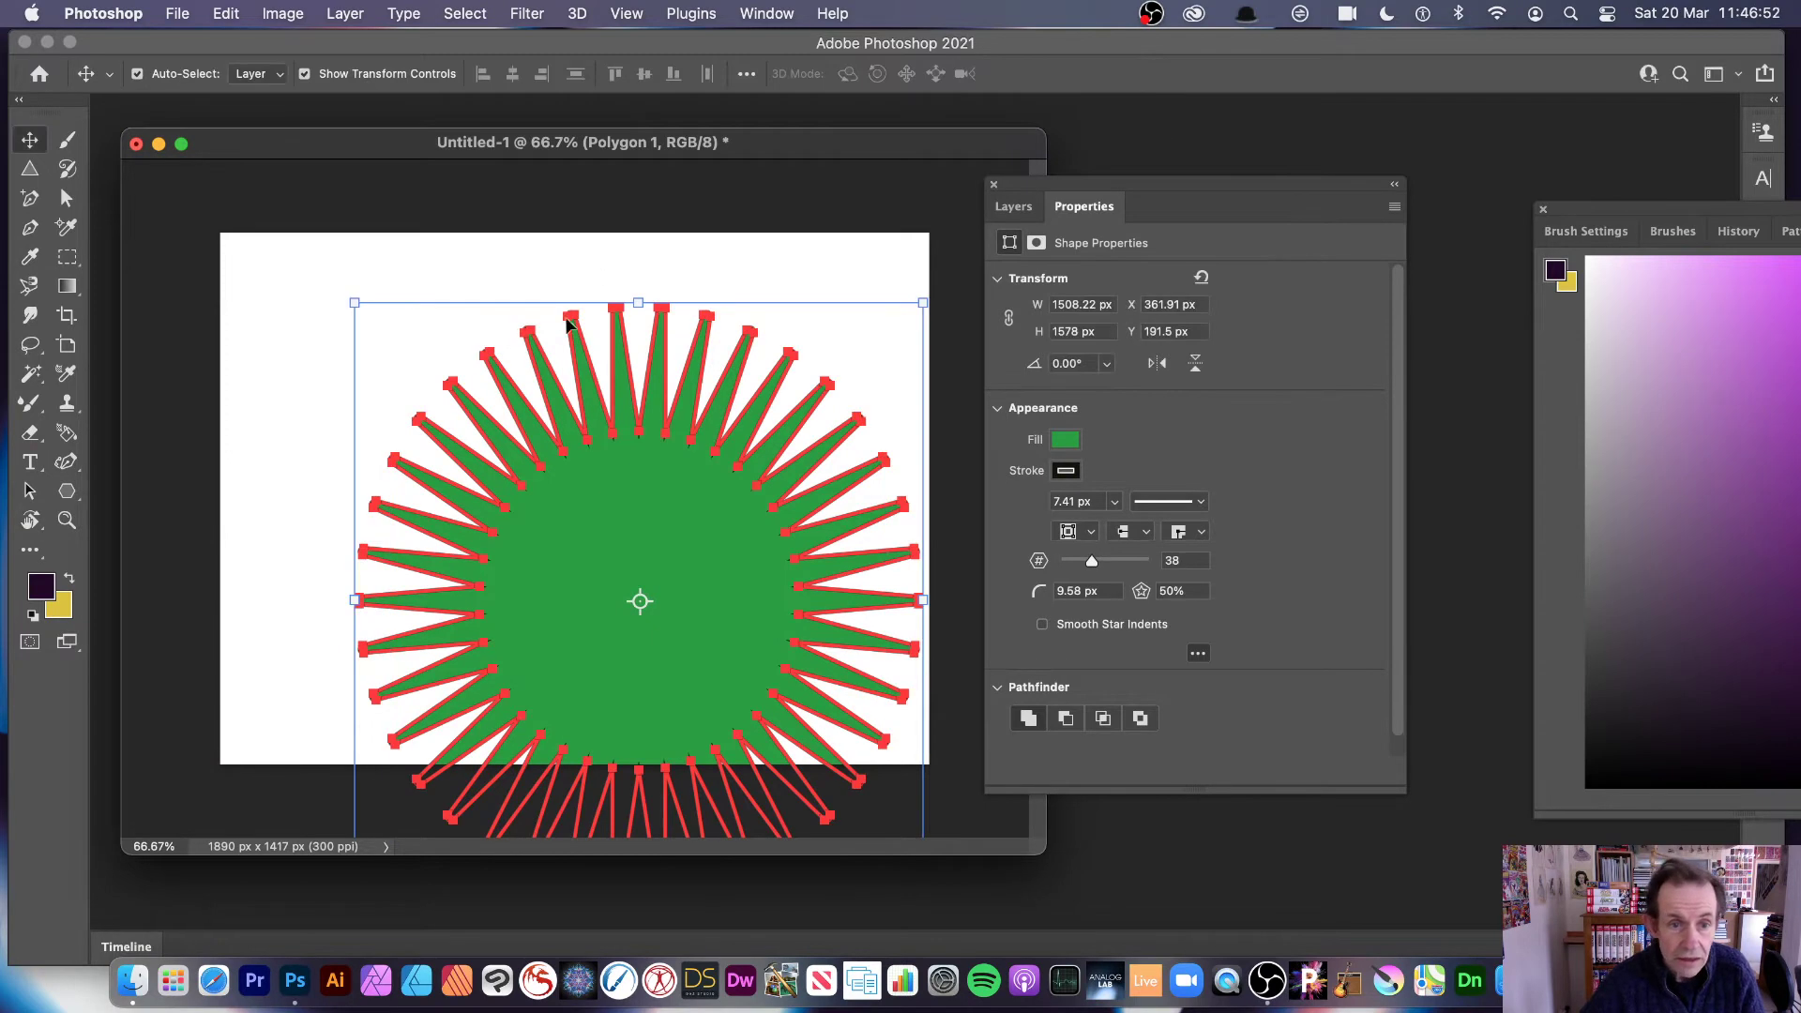
left_click(539, 268)
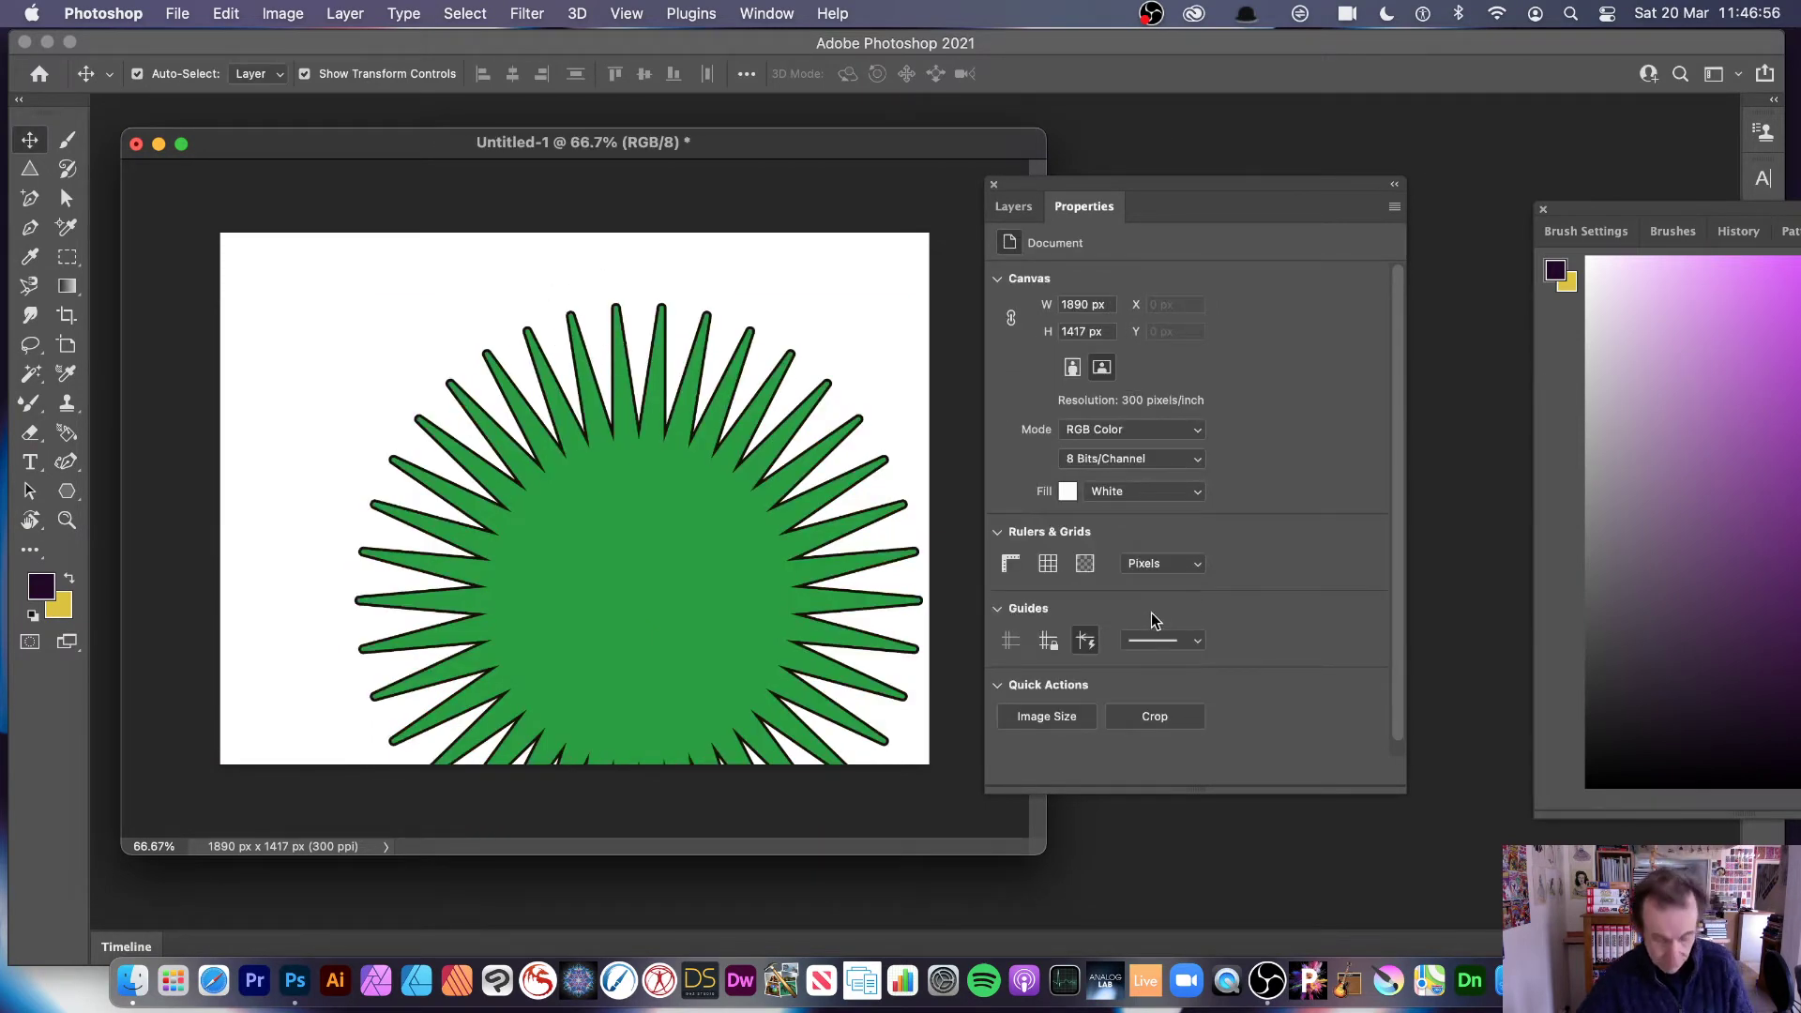
key("super+z")
left_click(591, 469)
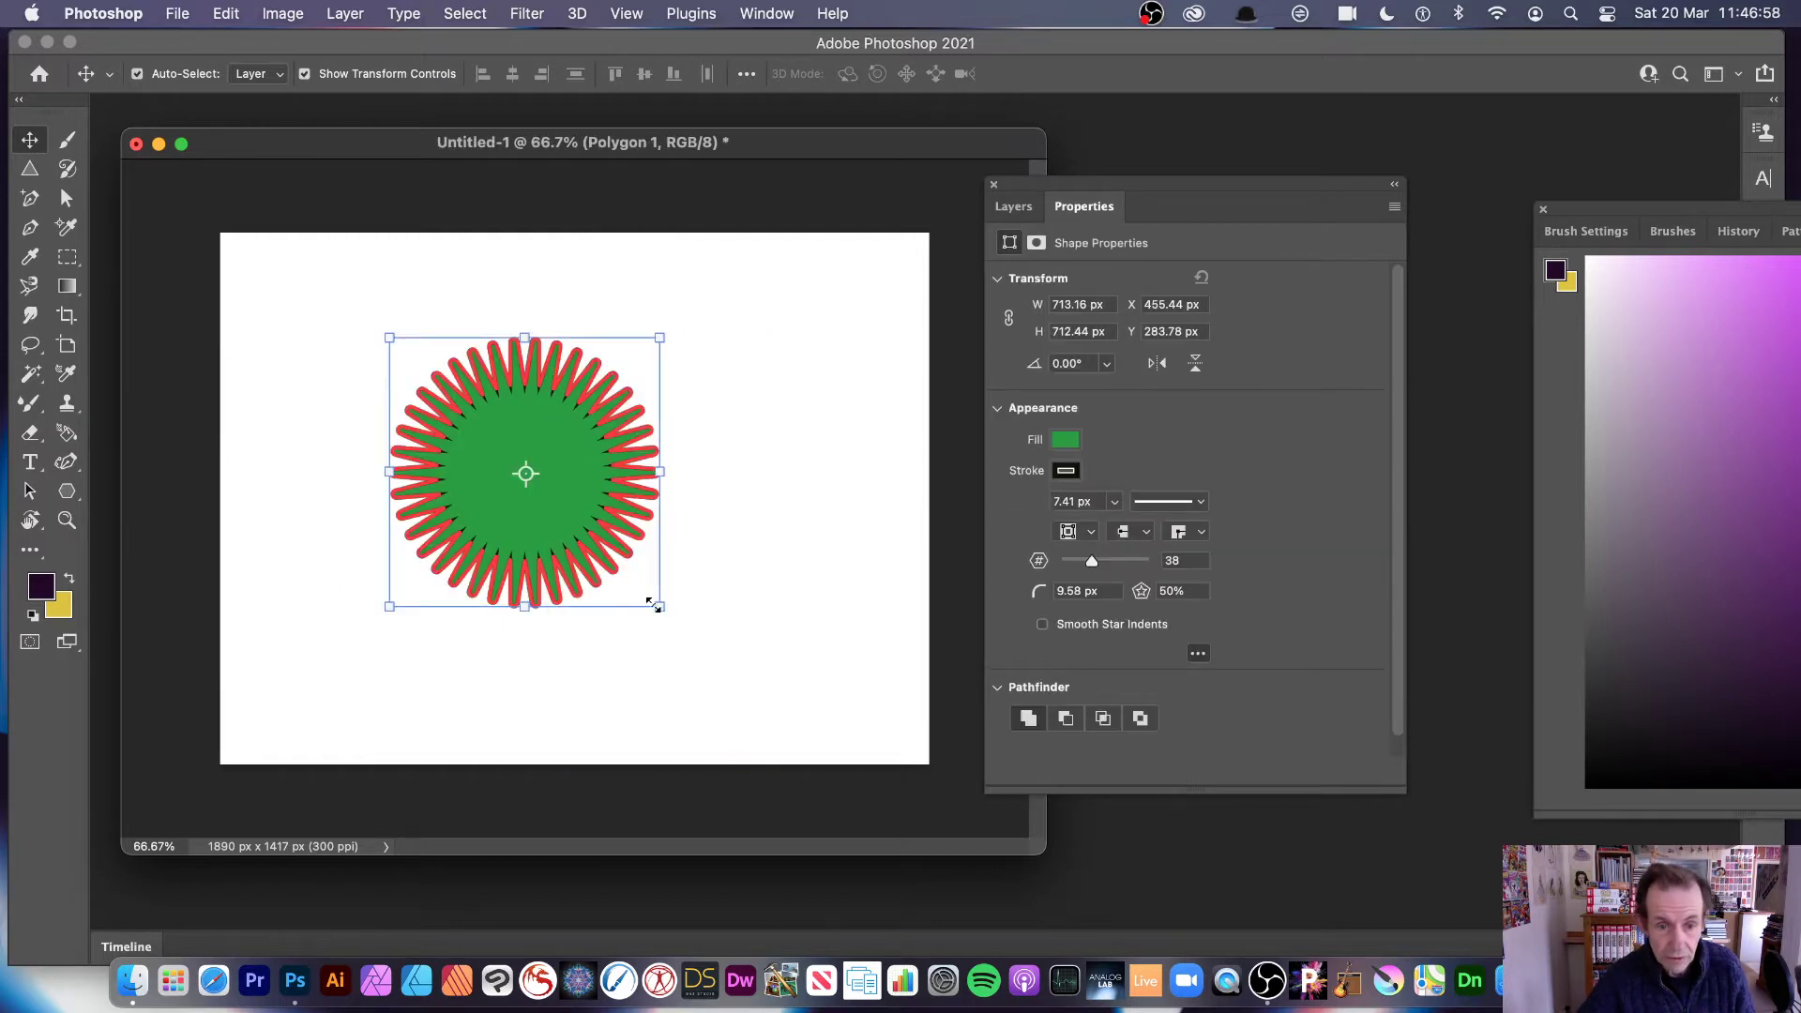
Step: Enlarge the star to about 146% of its width and 137% of its height, and set its corner radius to 0 px
left_click_drag(658, 606, 782, 707)
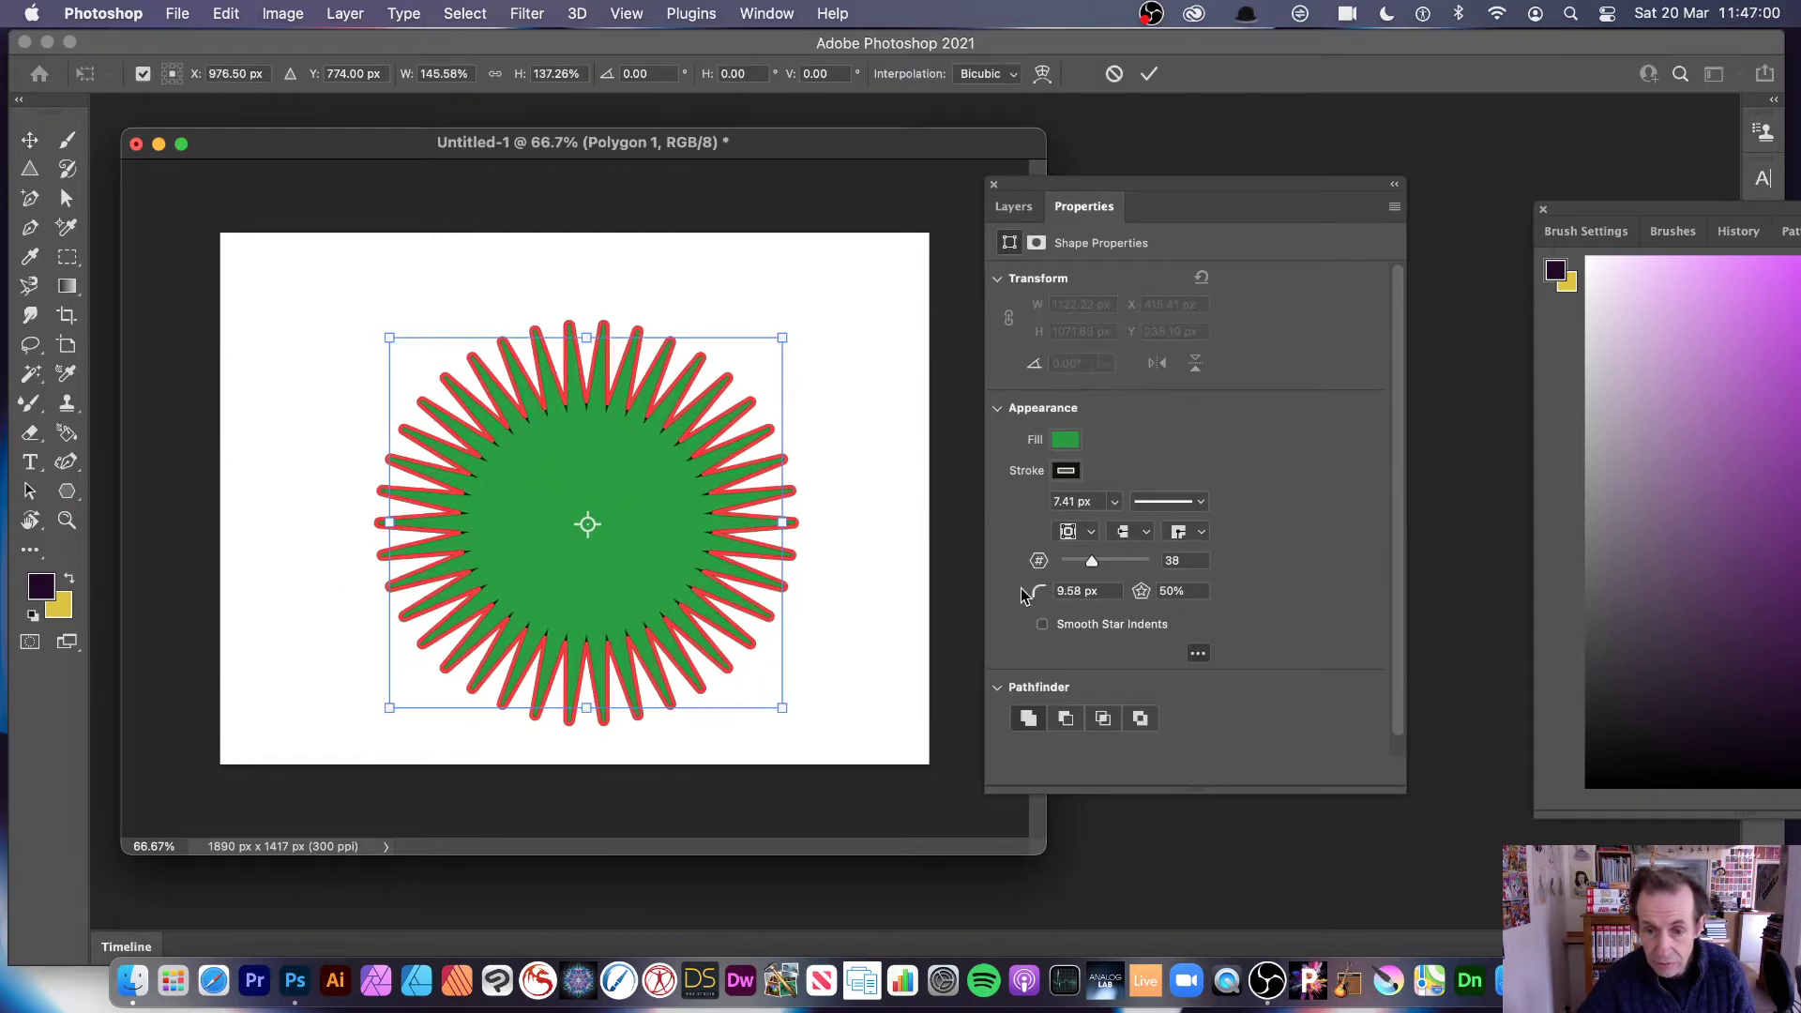
left_click(1149, 73)
left_click_drag(1047, 588, 661, 439)
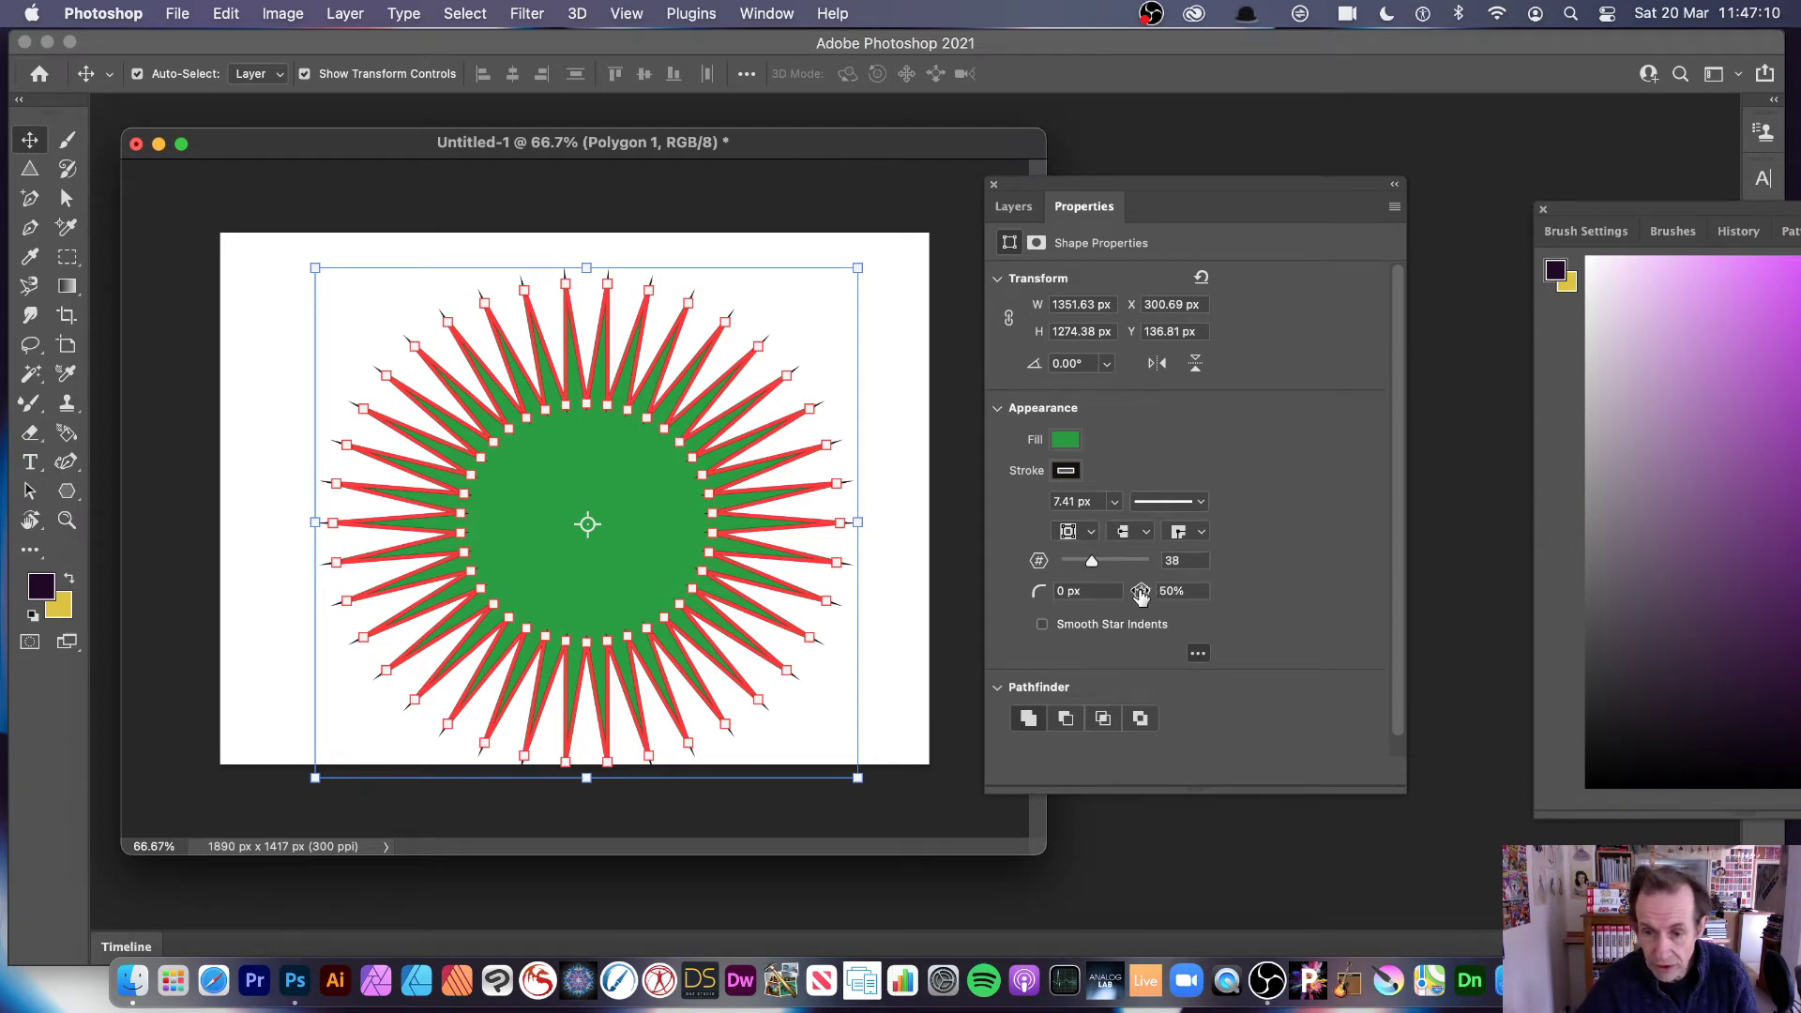
Step: Set the star ratio to 93%, round its corners with a 19 px radius, and deselect it
mouse_move(1140, 593)
left_mouse_down()
mouse_move(1189, 601)
mouse_move(1168, 591)
left_mouse_up()
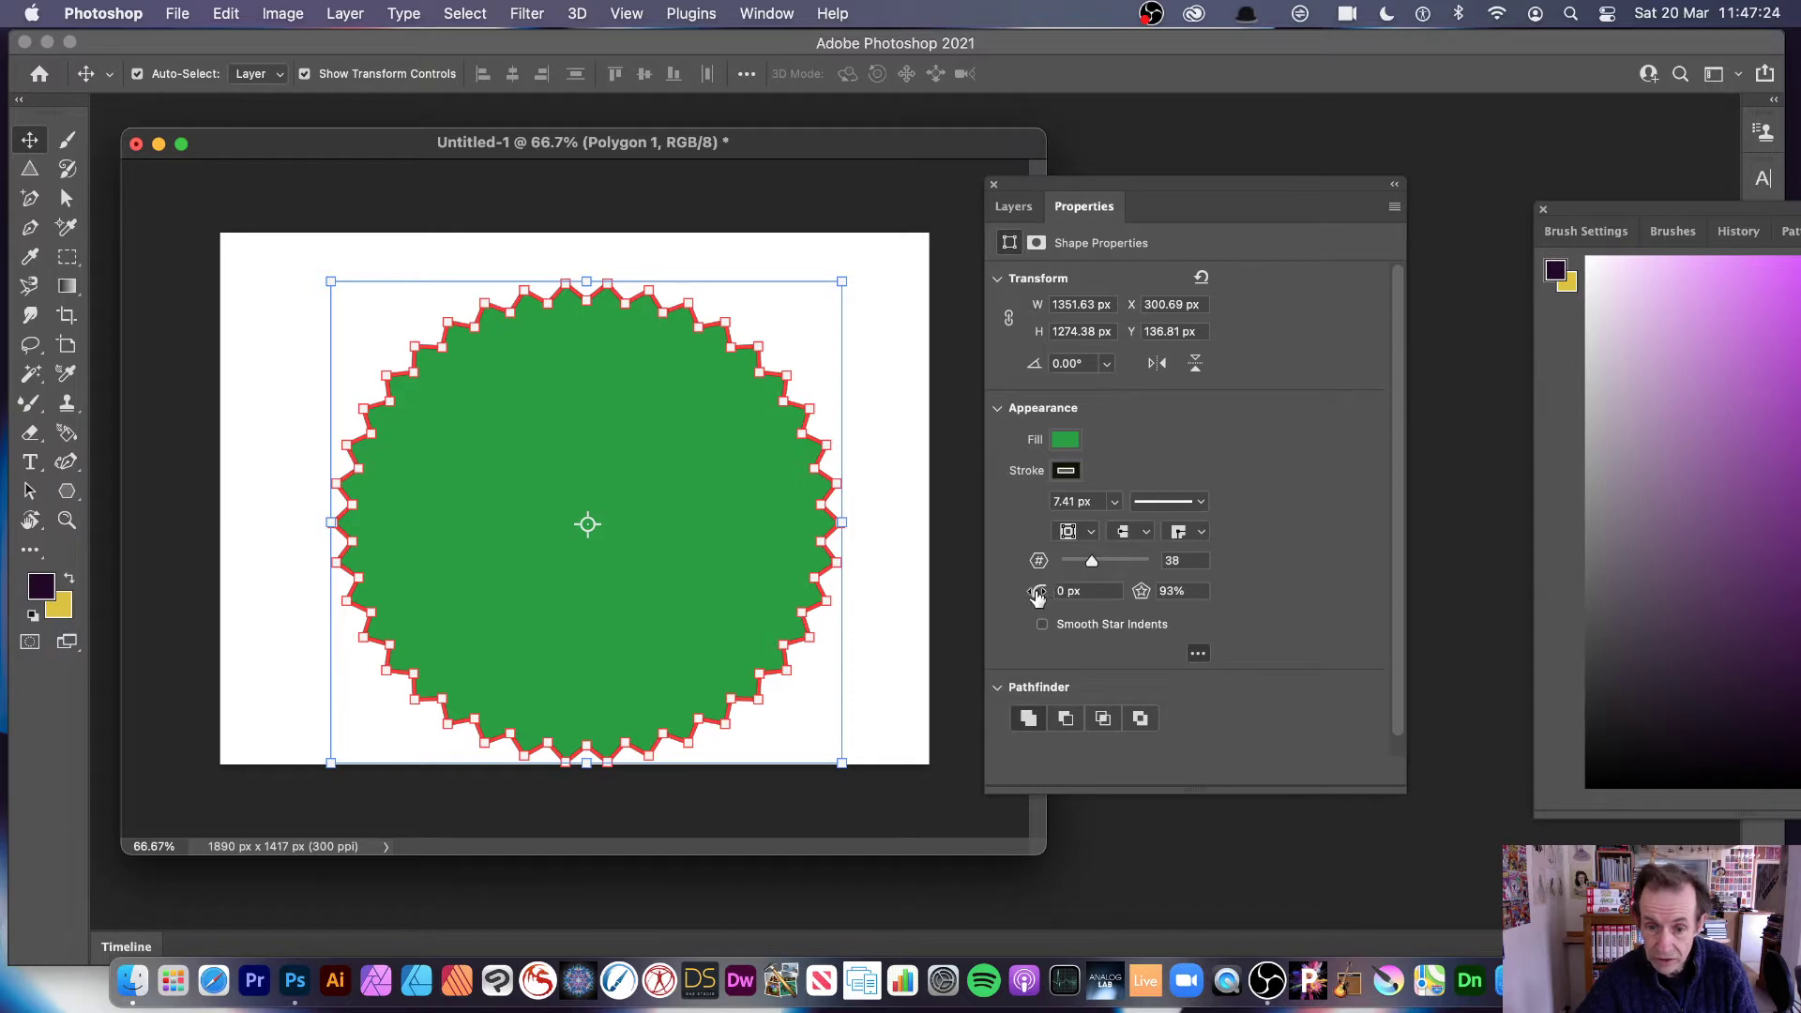
left_click_drag(1038, 597, 1060, 597)
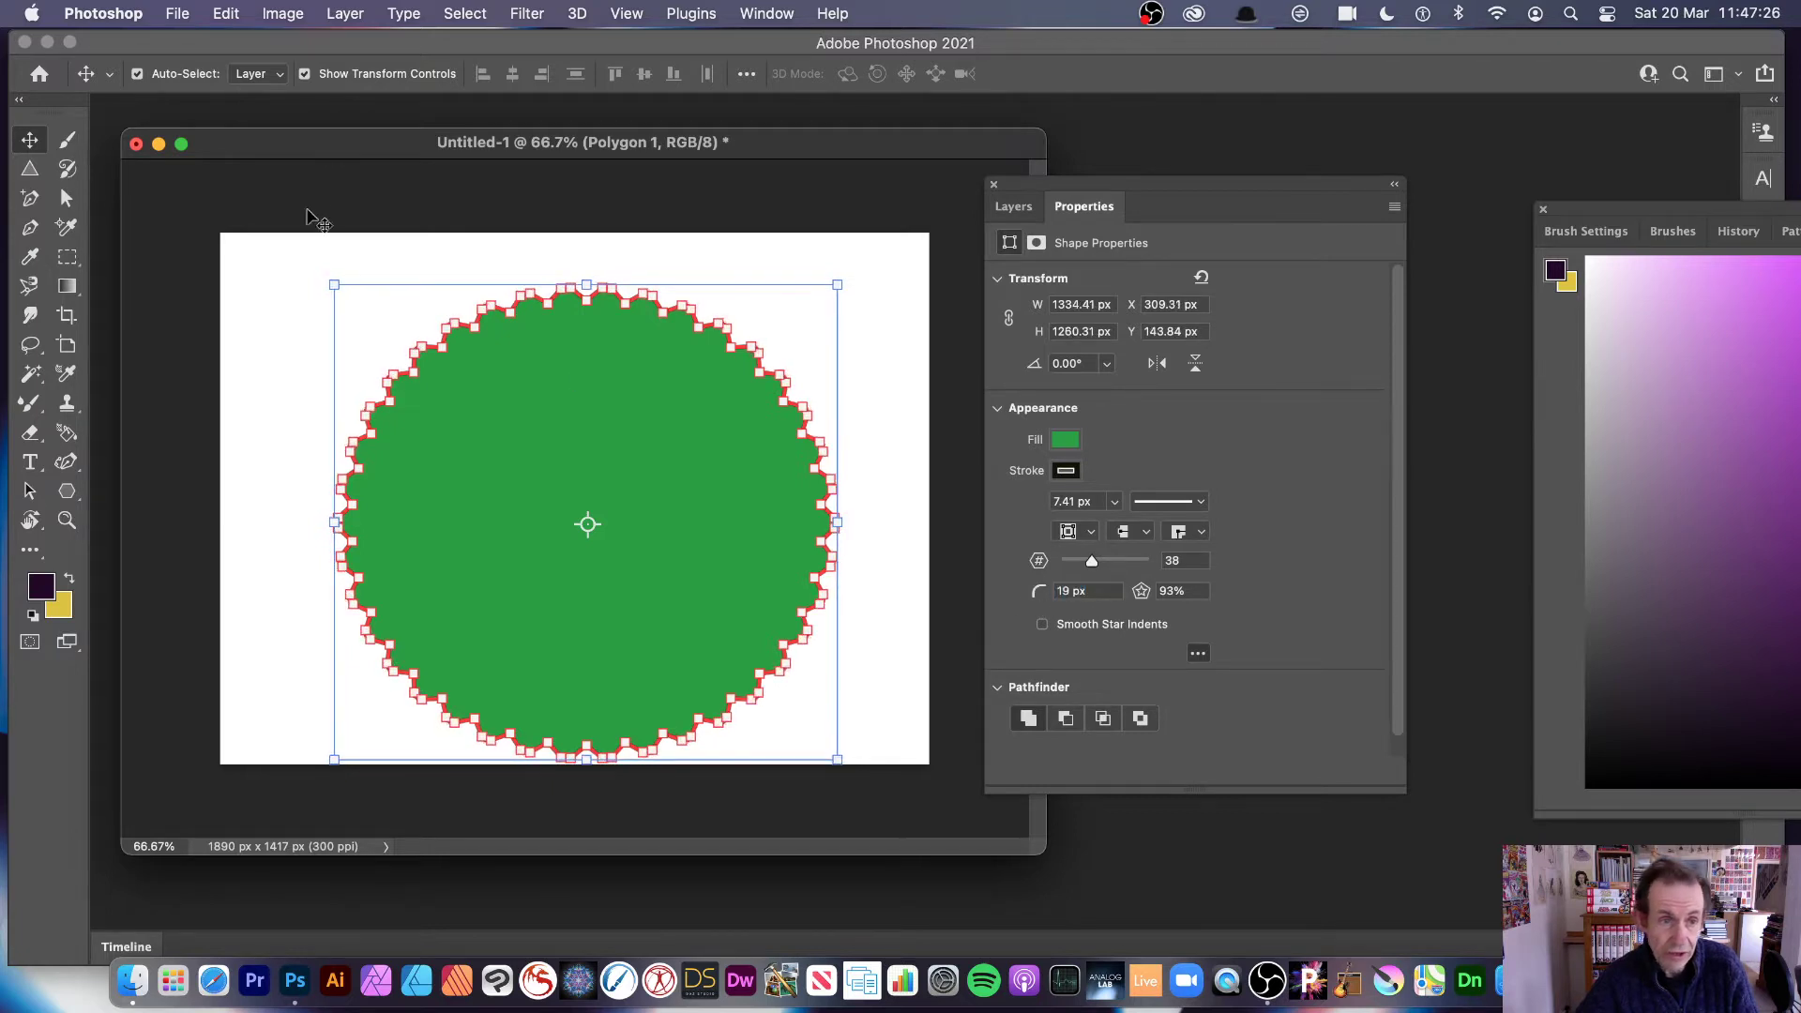
left_click(346, 265)
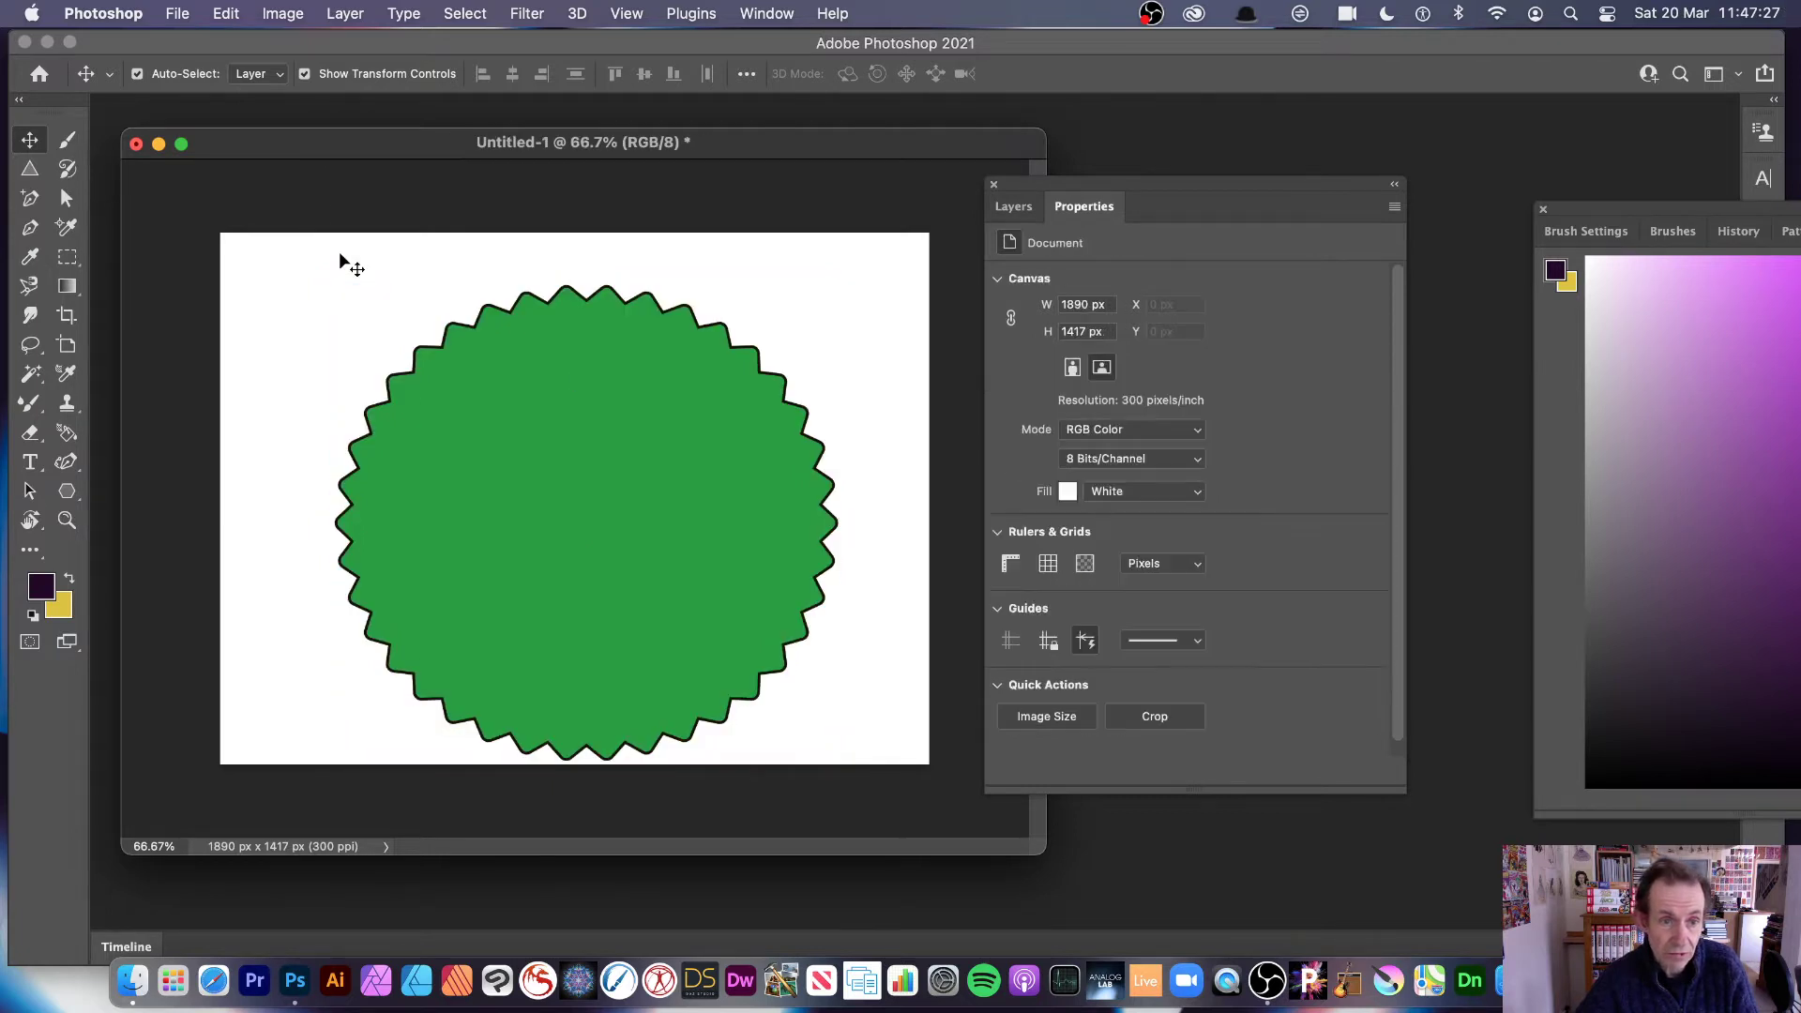
Step: Reselect the star, reduce it to 19 points, and set its corner radius to 0 px
left_click(561, 430)
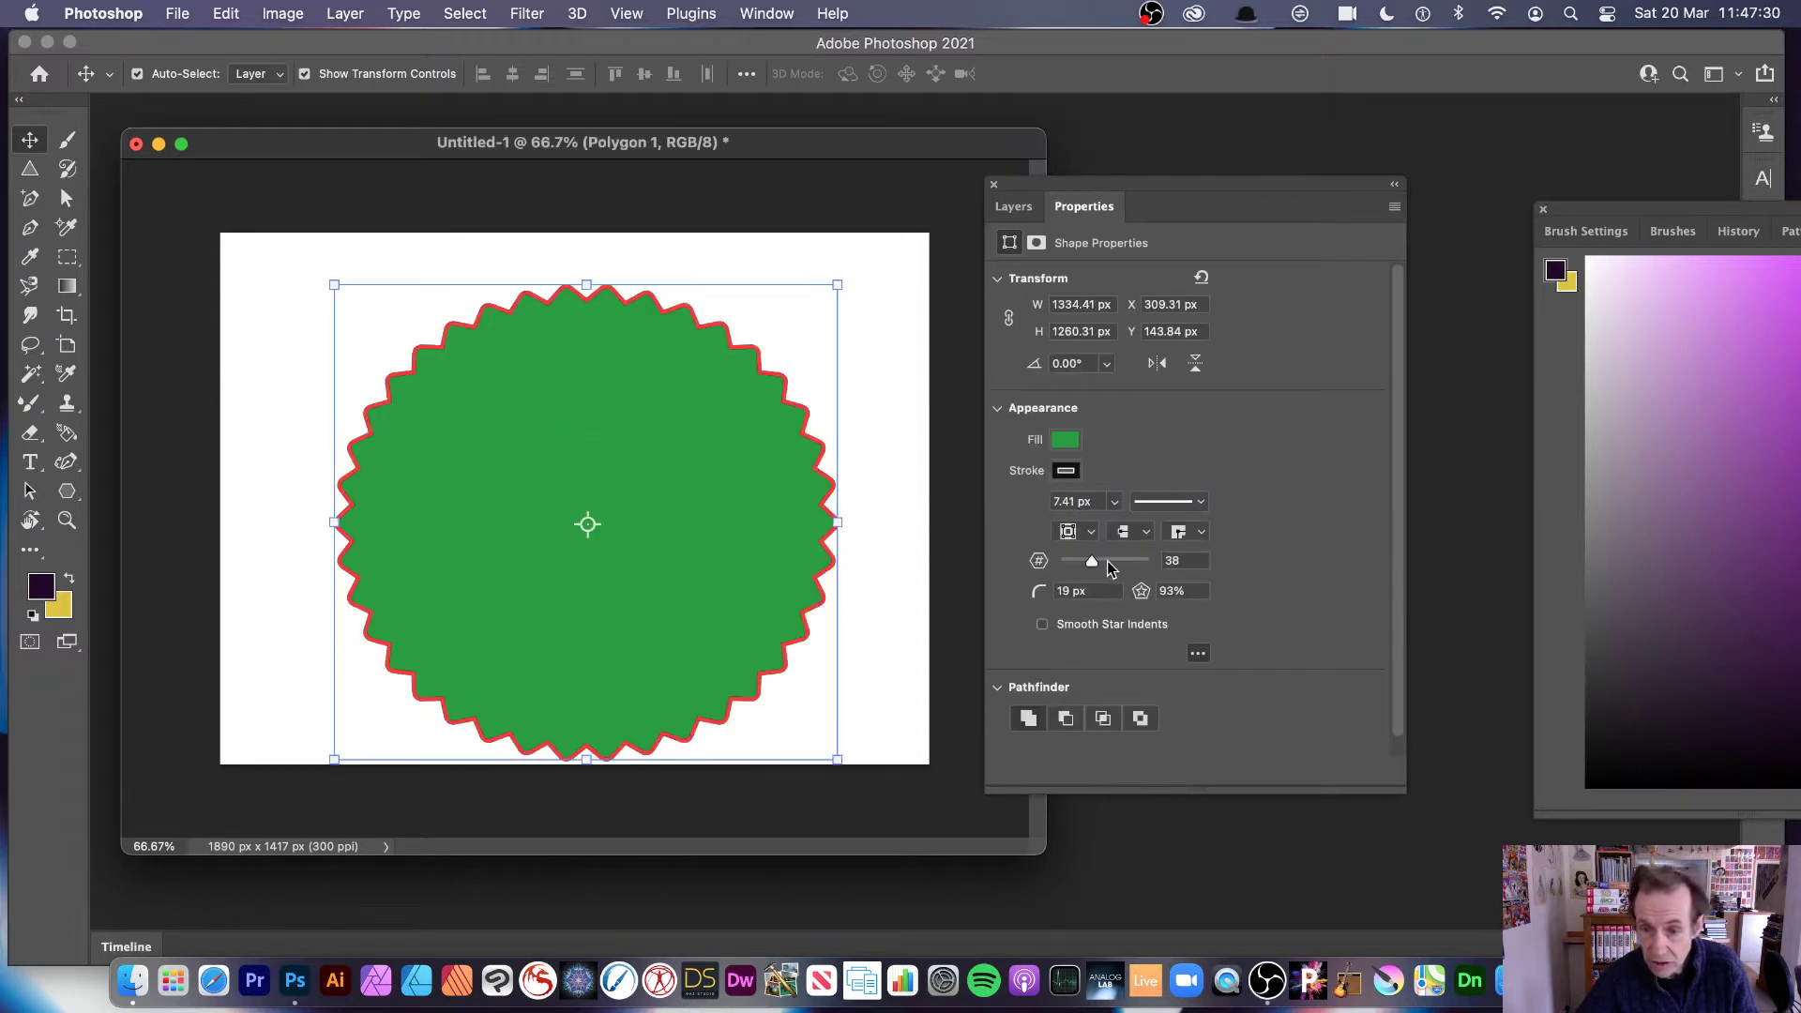
left_click_drag(1097, 561, 1062, 581)
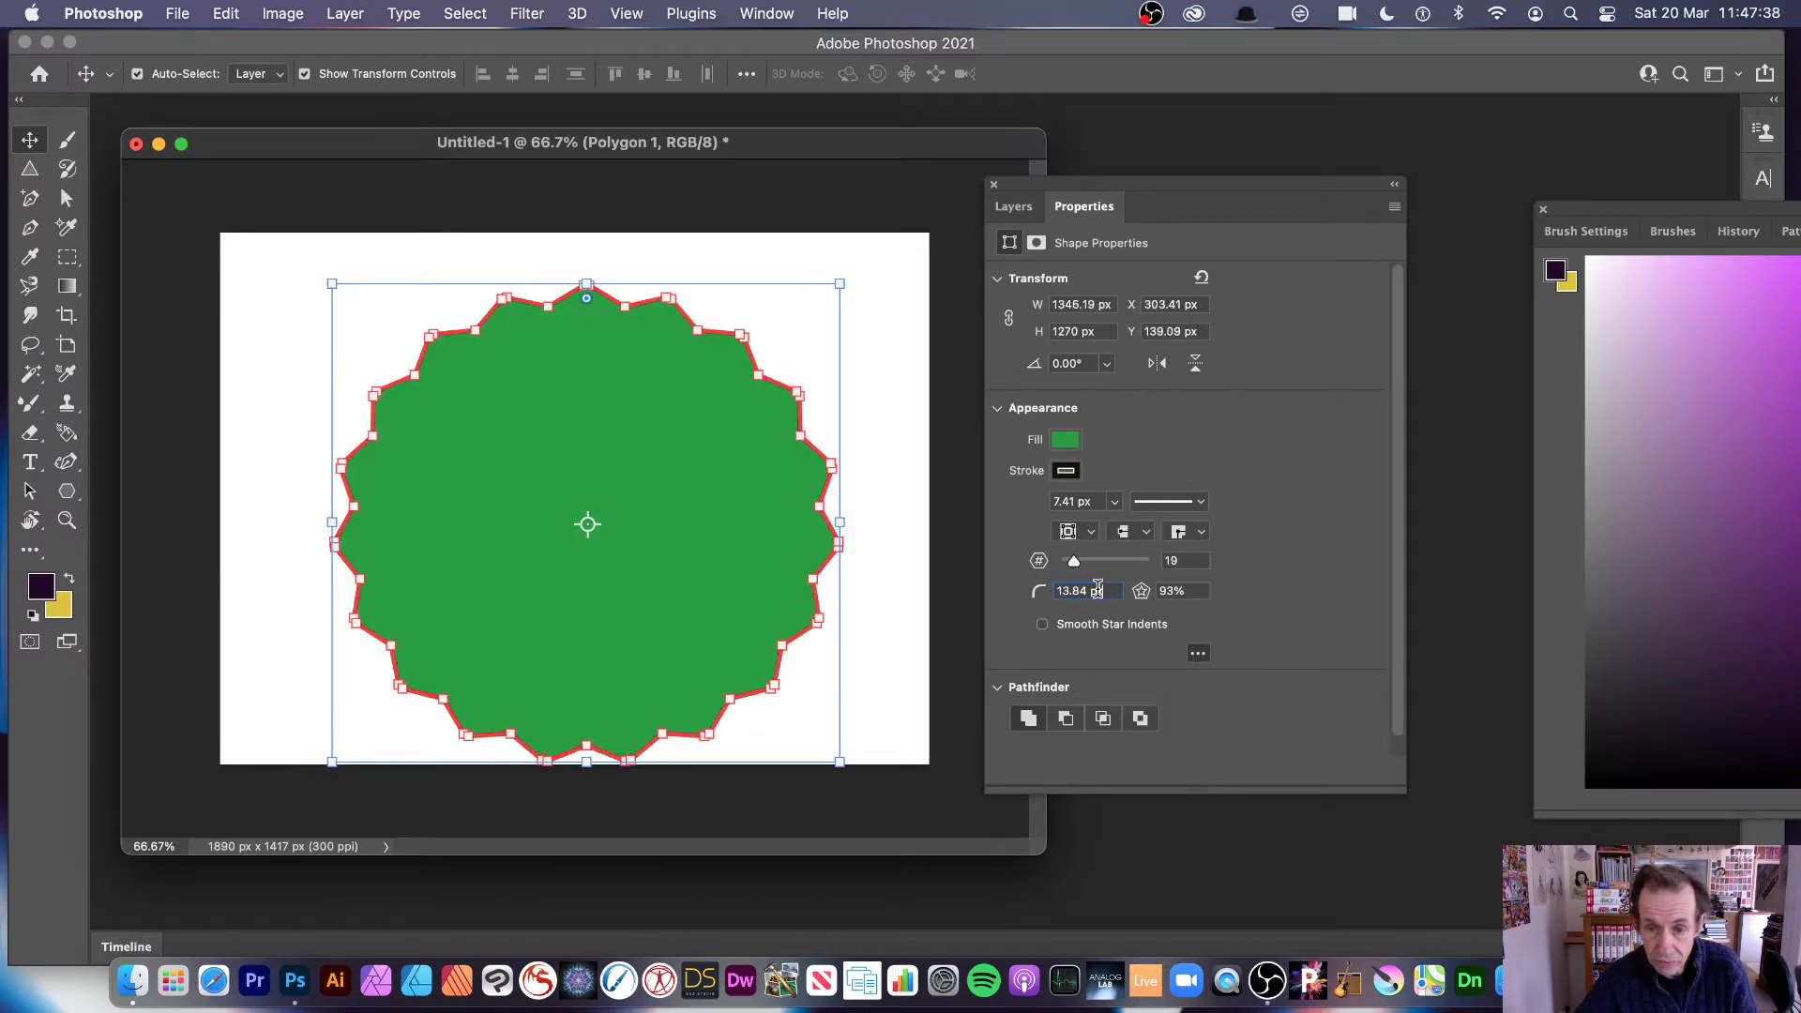
left_click(1097, 591)
type("0")
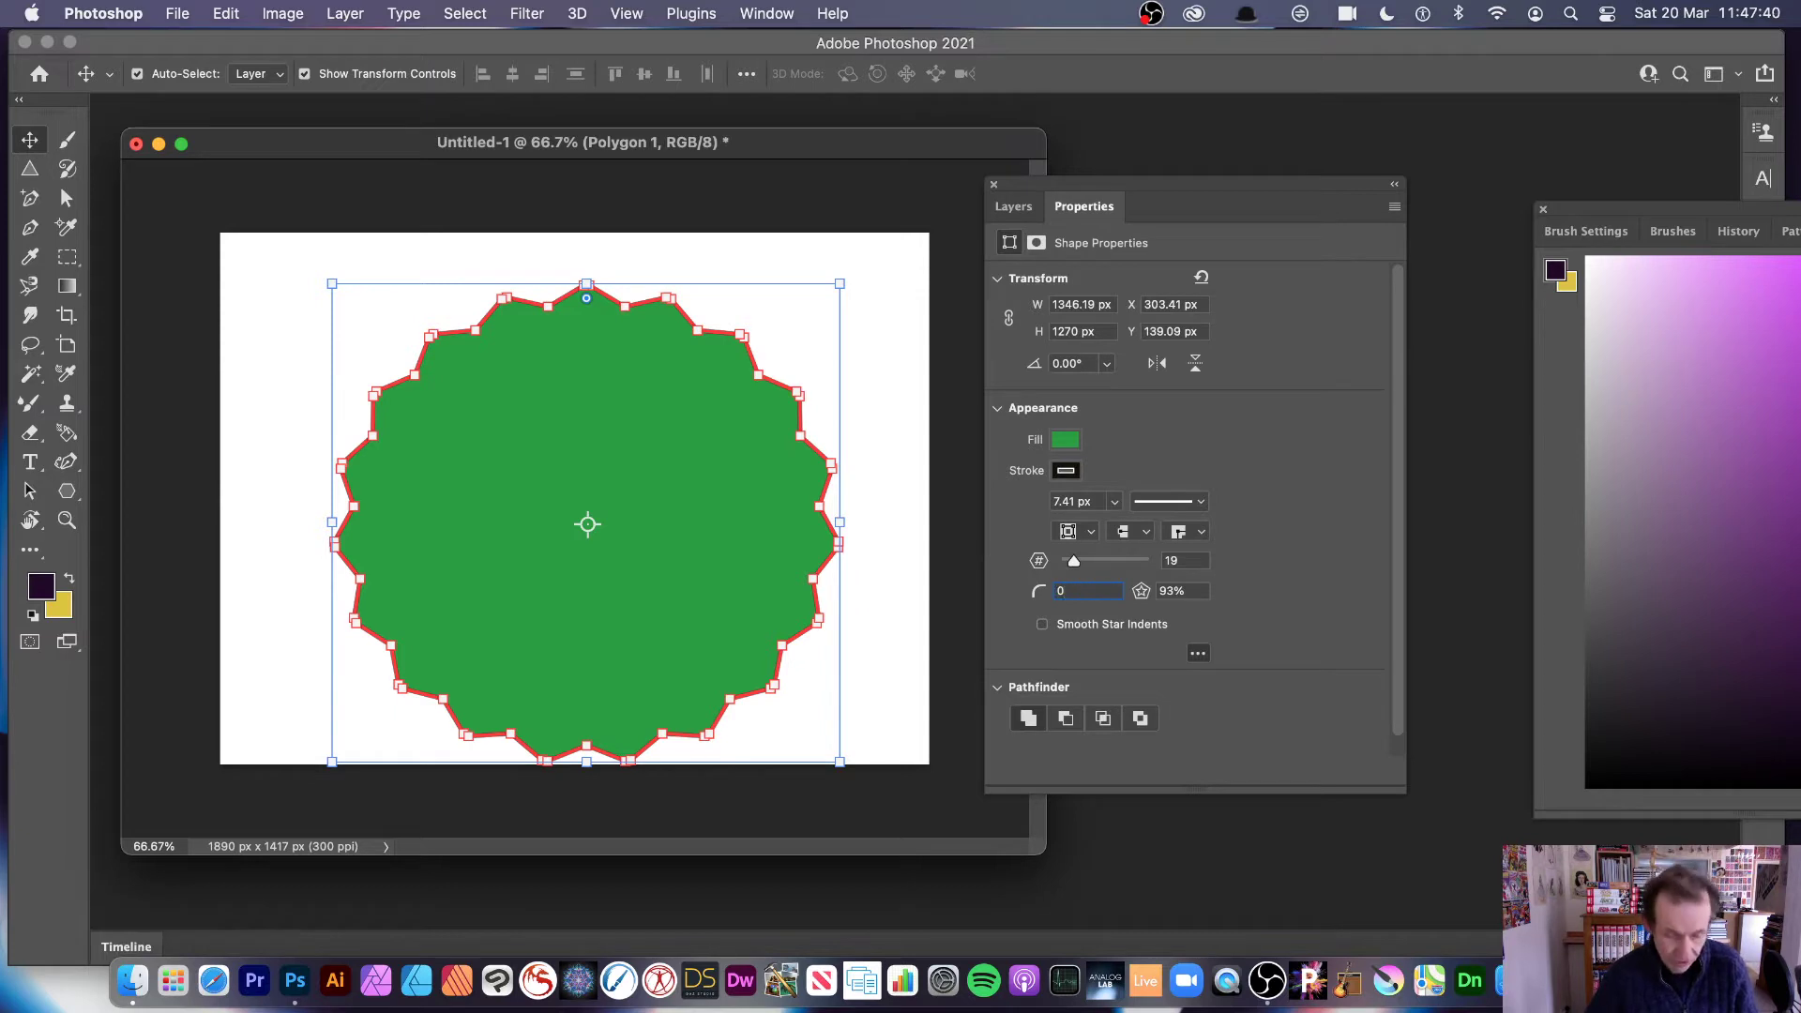
key("Tab")
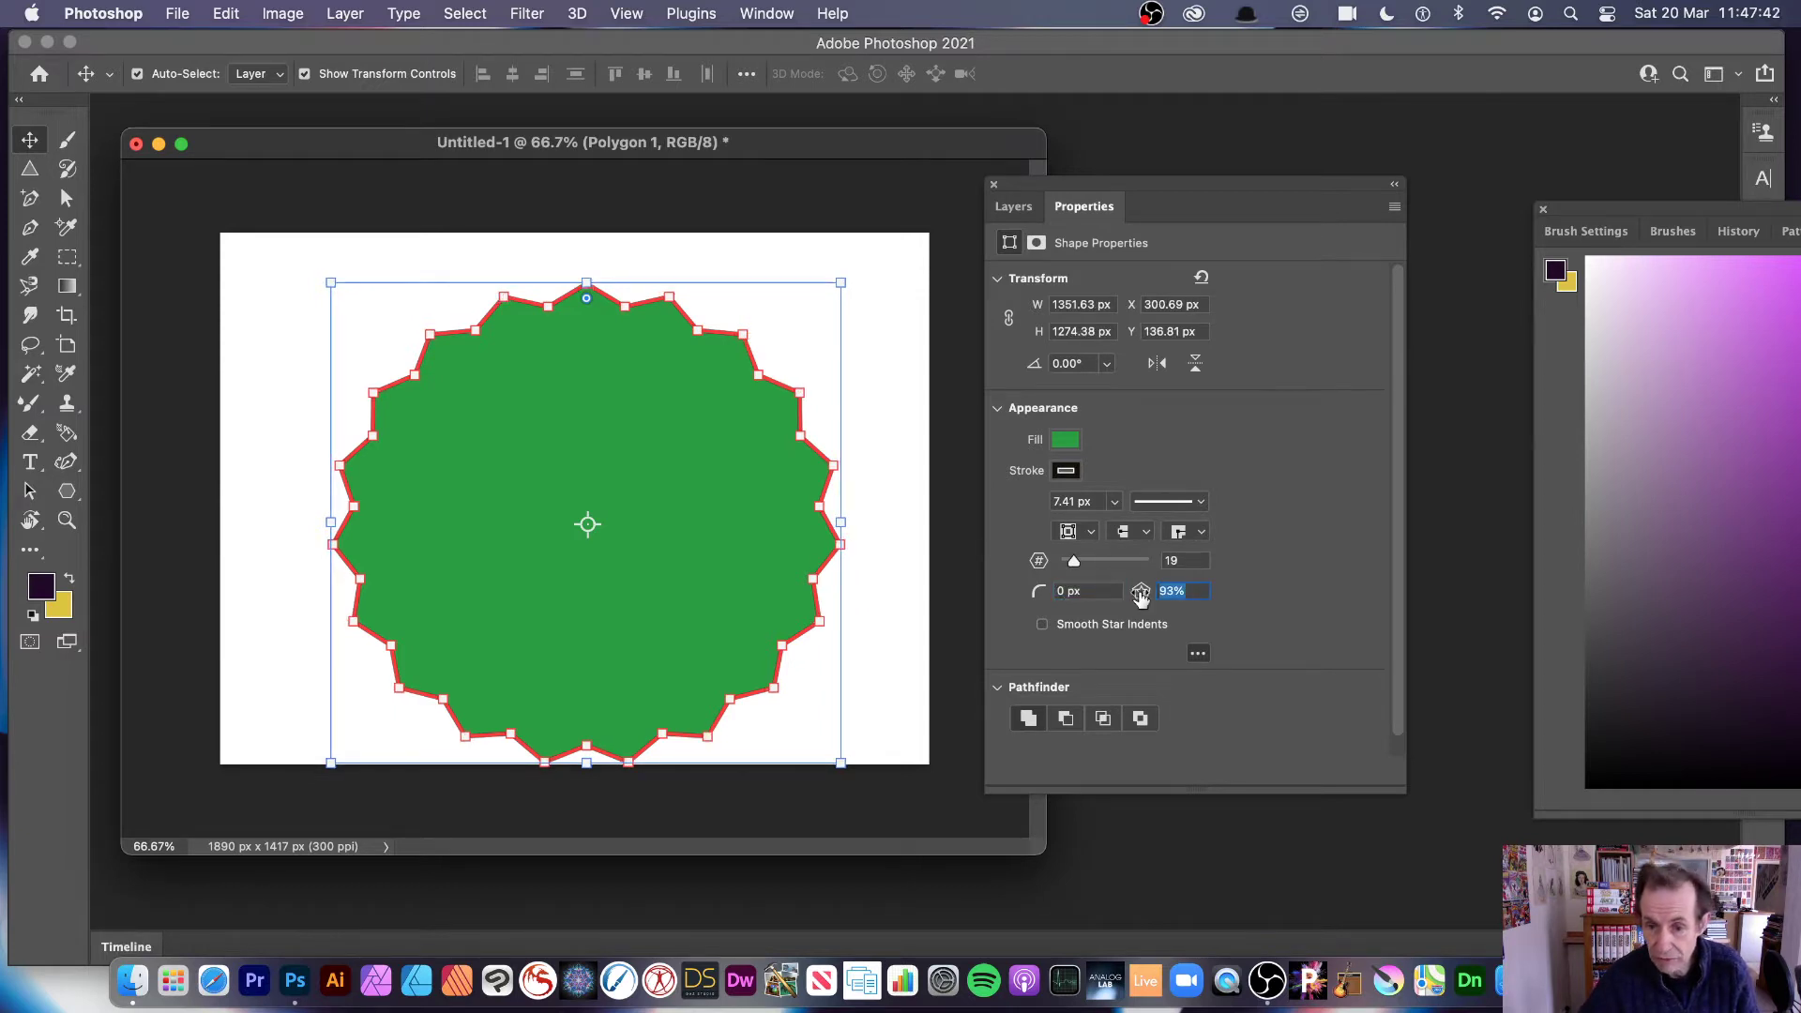
Step: Lower the star ratio to 5% to form thin spokes, and reselect the shape
left_click_drag(1140, 592, 1041, 591)
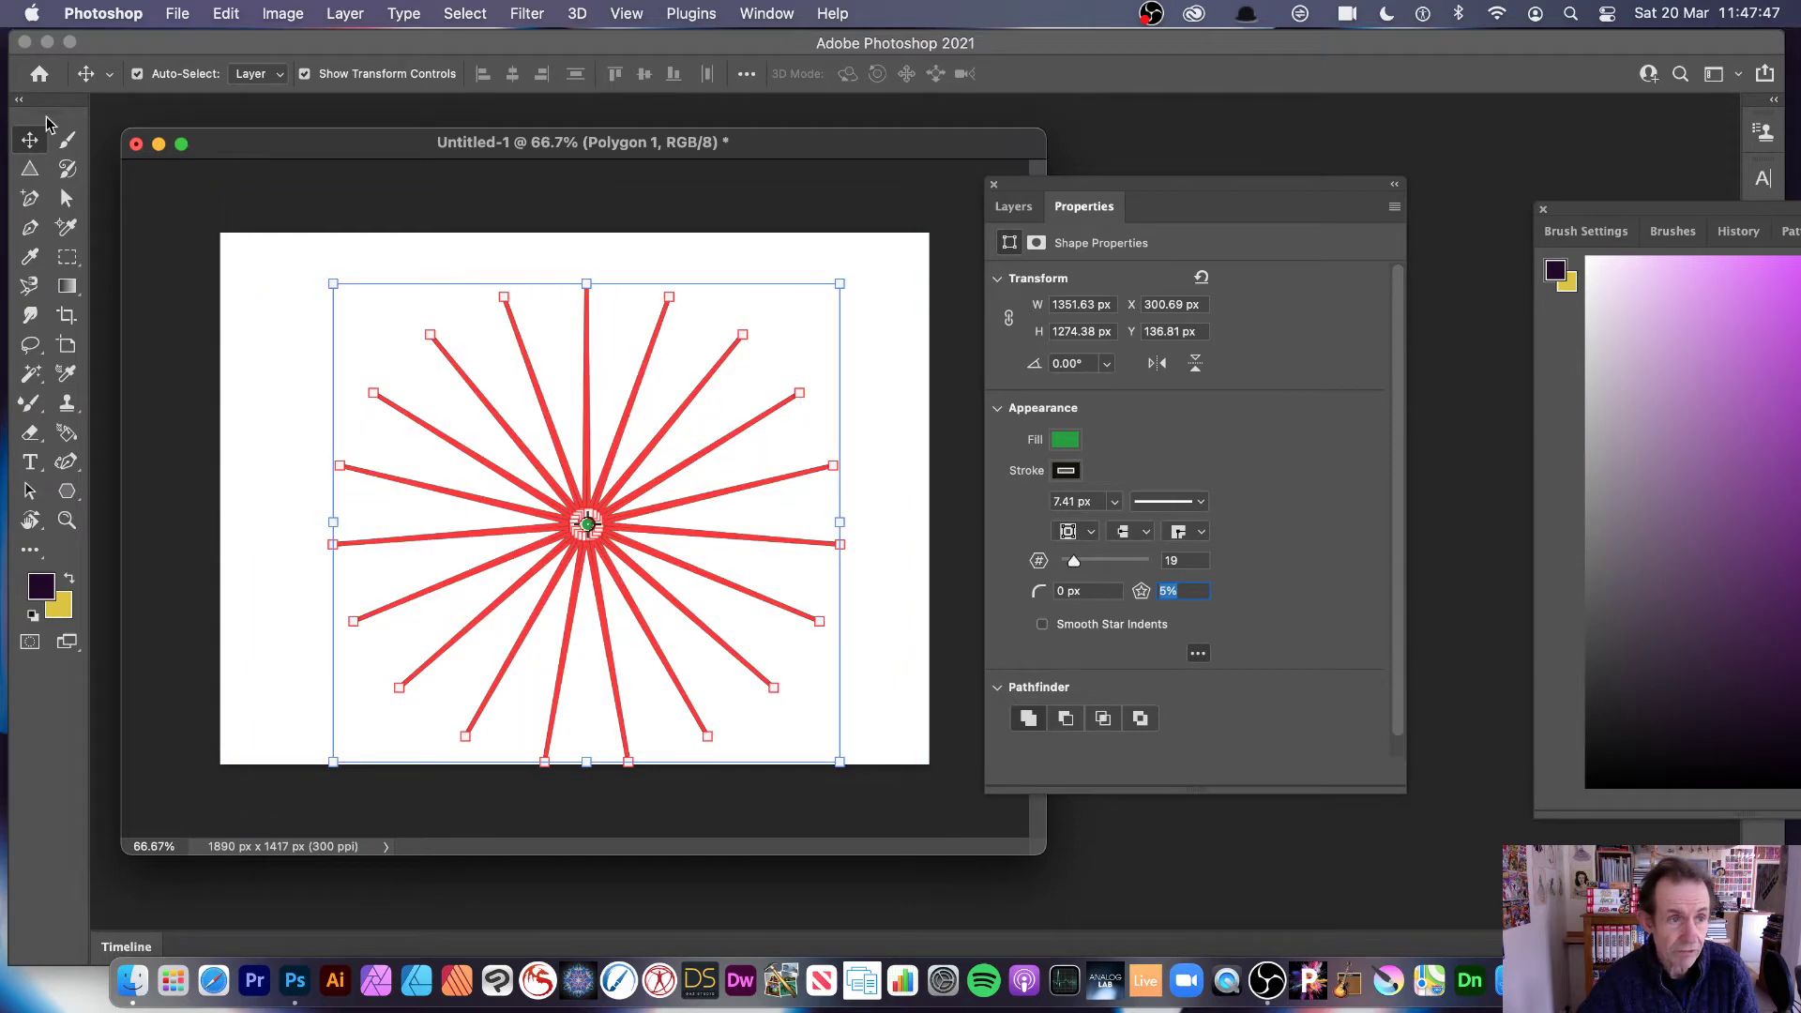
left_click(289, 390)
left_click(727, 574)
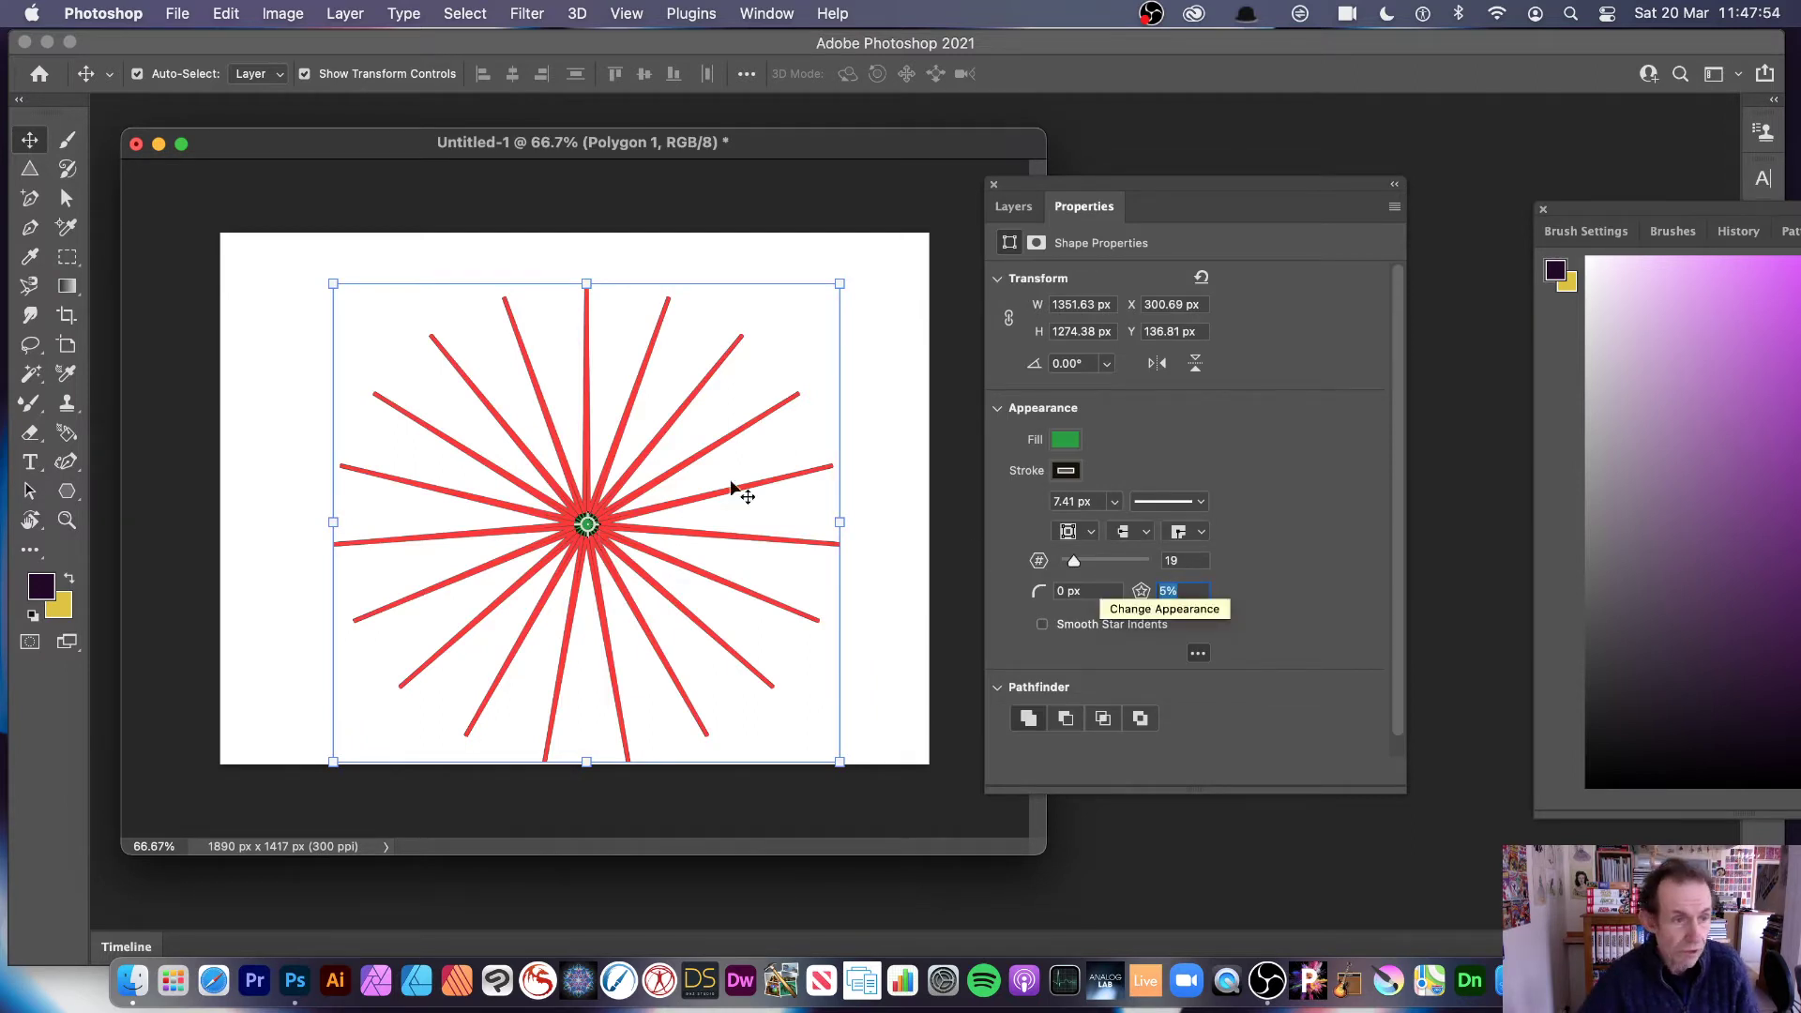
Step: Try drawing a second star with the Polygon tool at 40 sides and 15 px corner radius, about 513 by 481 px, and undo it
left_click(69, 493)
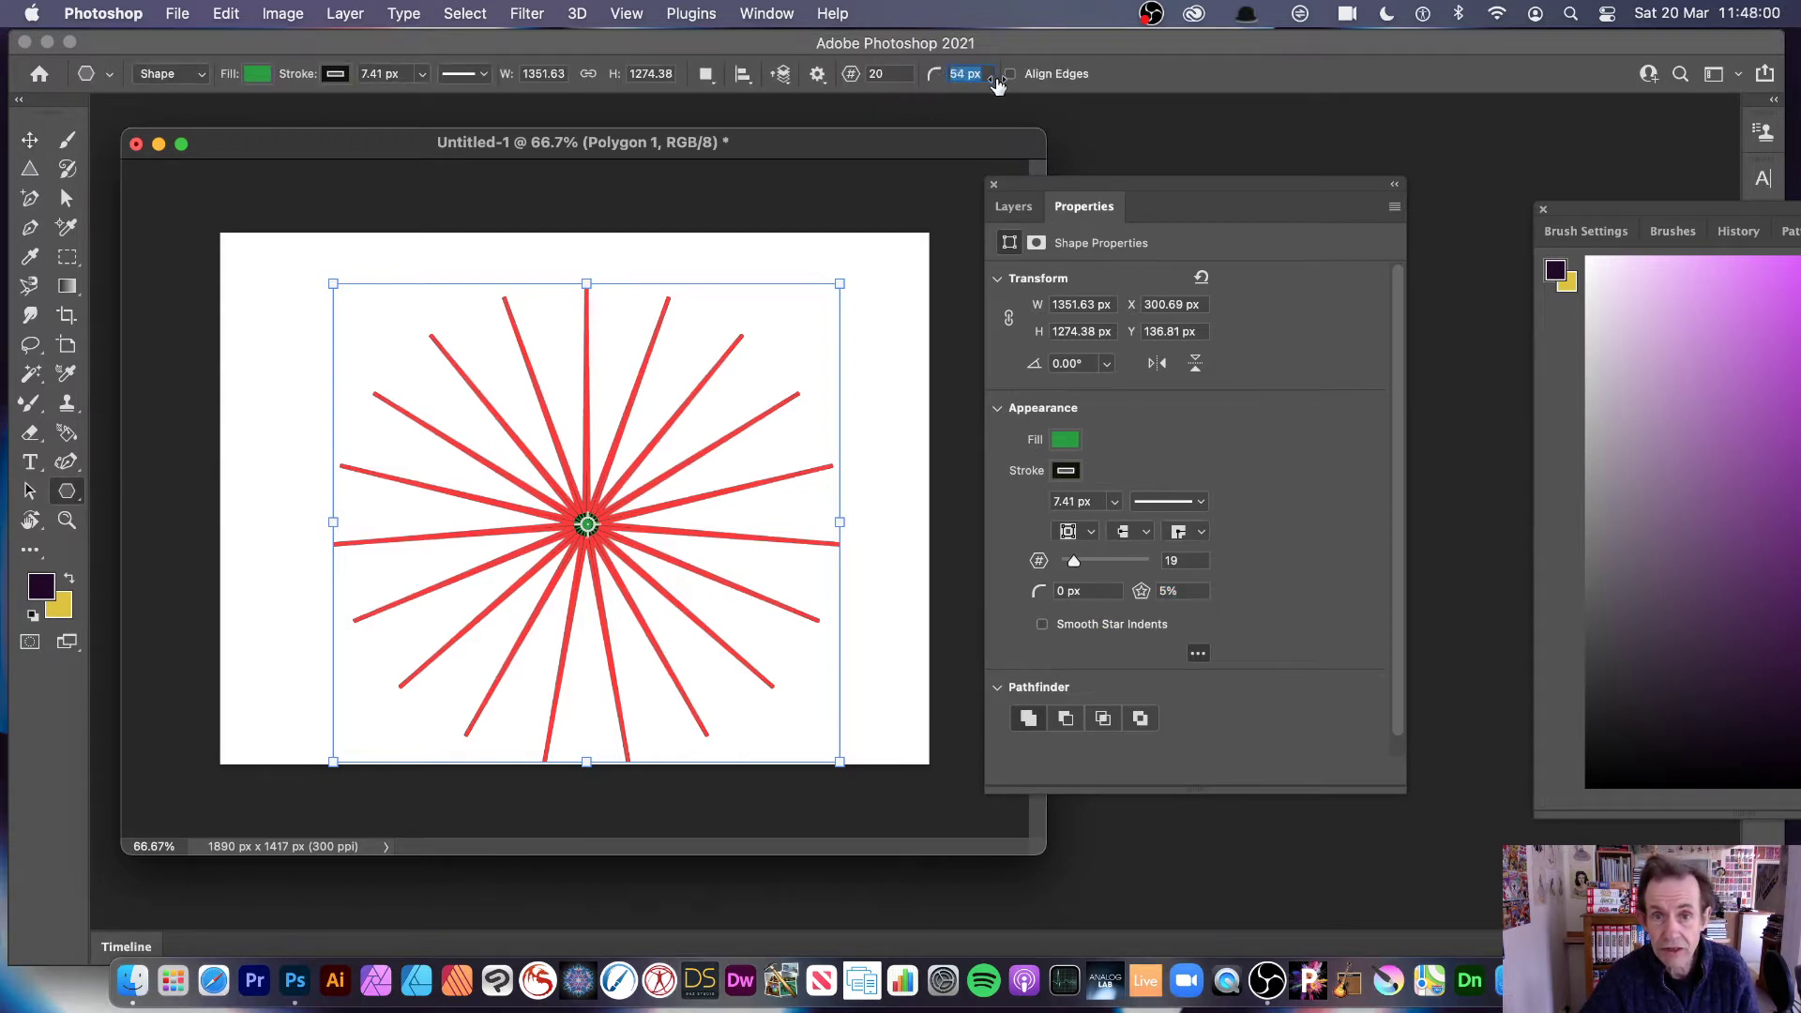
left_click_drag(935, 83, 952, 86)
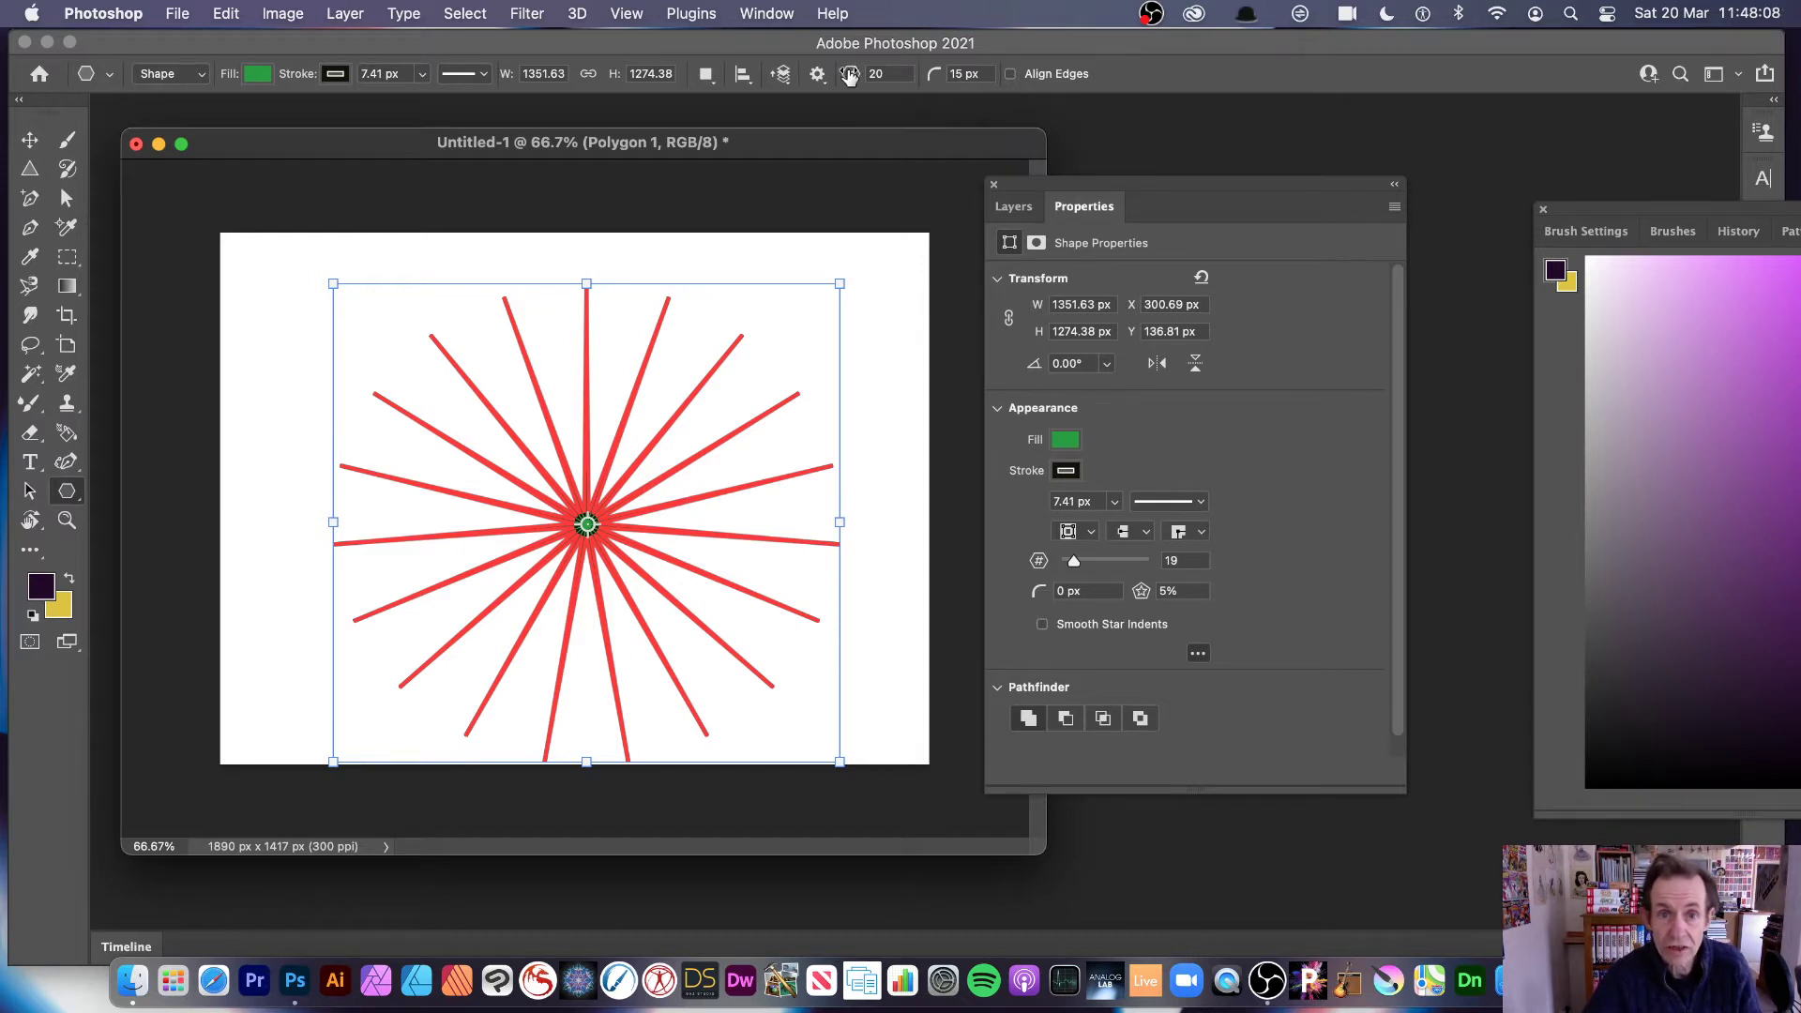
mouse_move(850, 75)
left_mouse_down()
mouse_move(870, 77)
mouse_move(865, 94)
left_mouse_up()
left_click(891, 73)
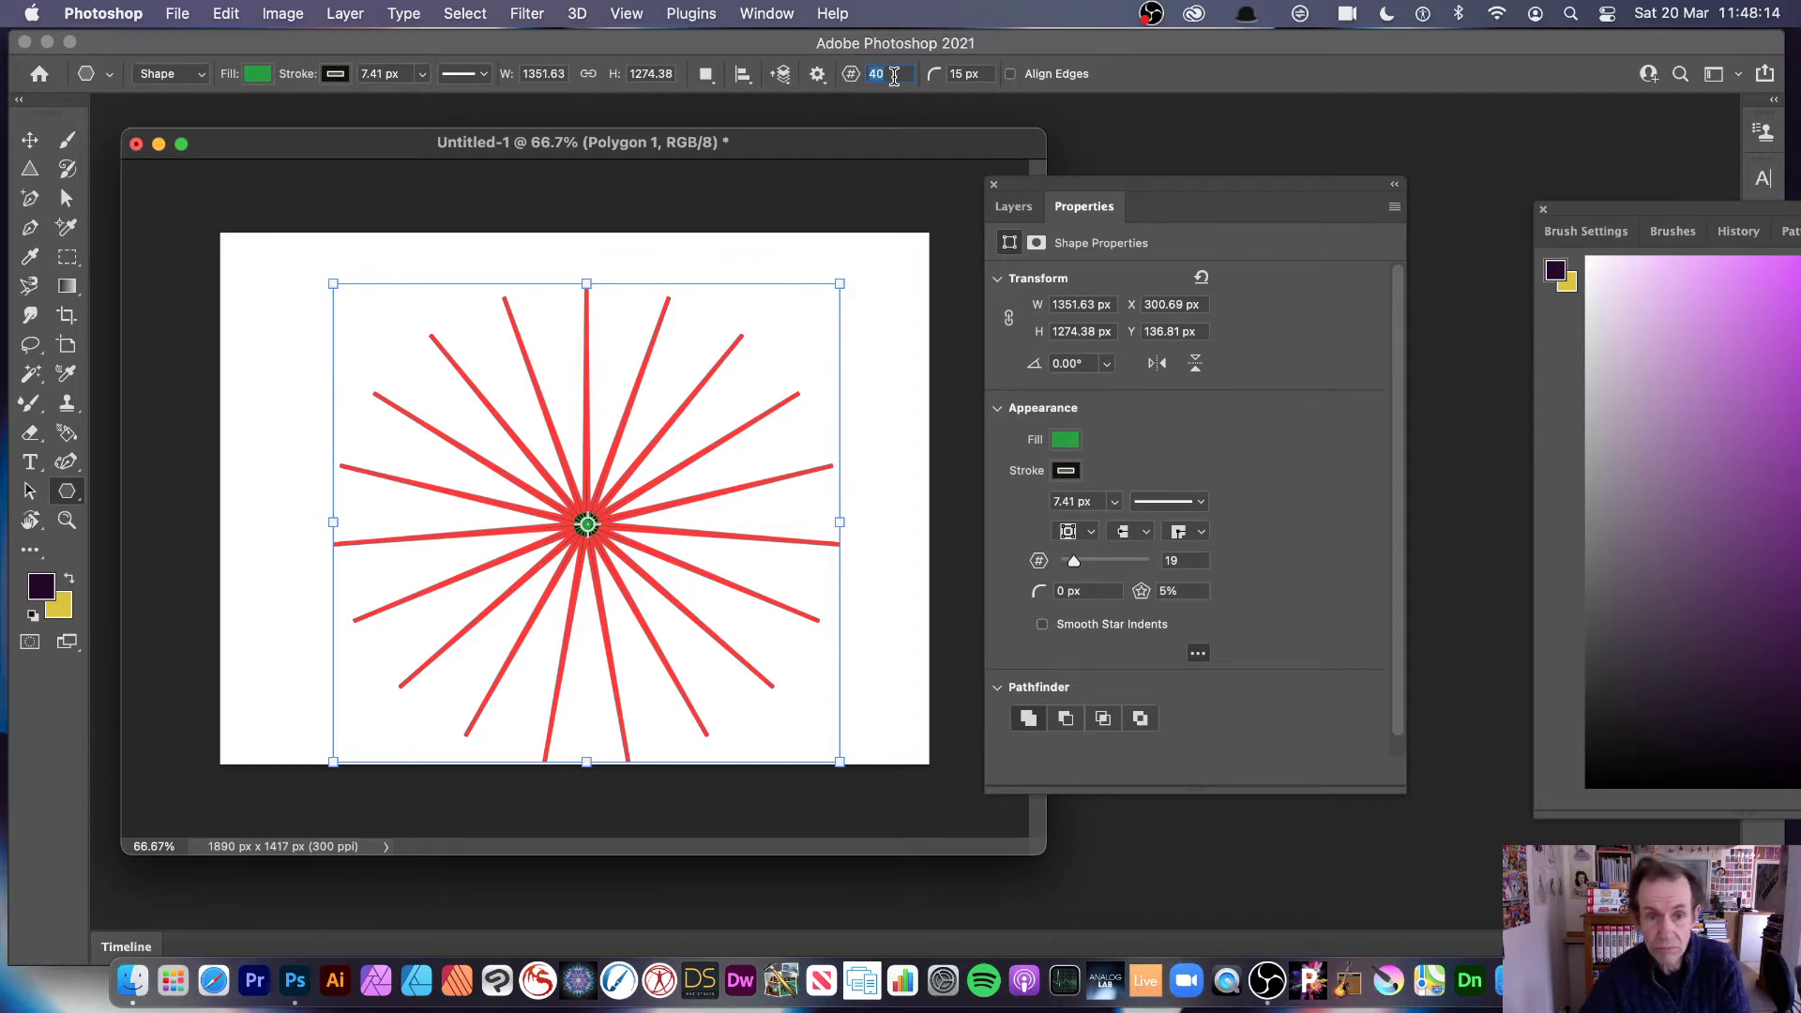
key("Return")
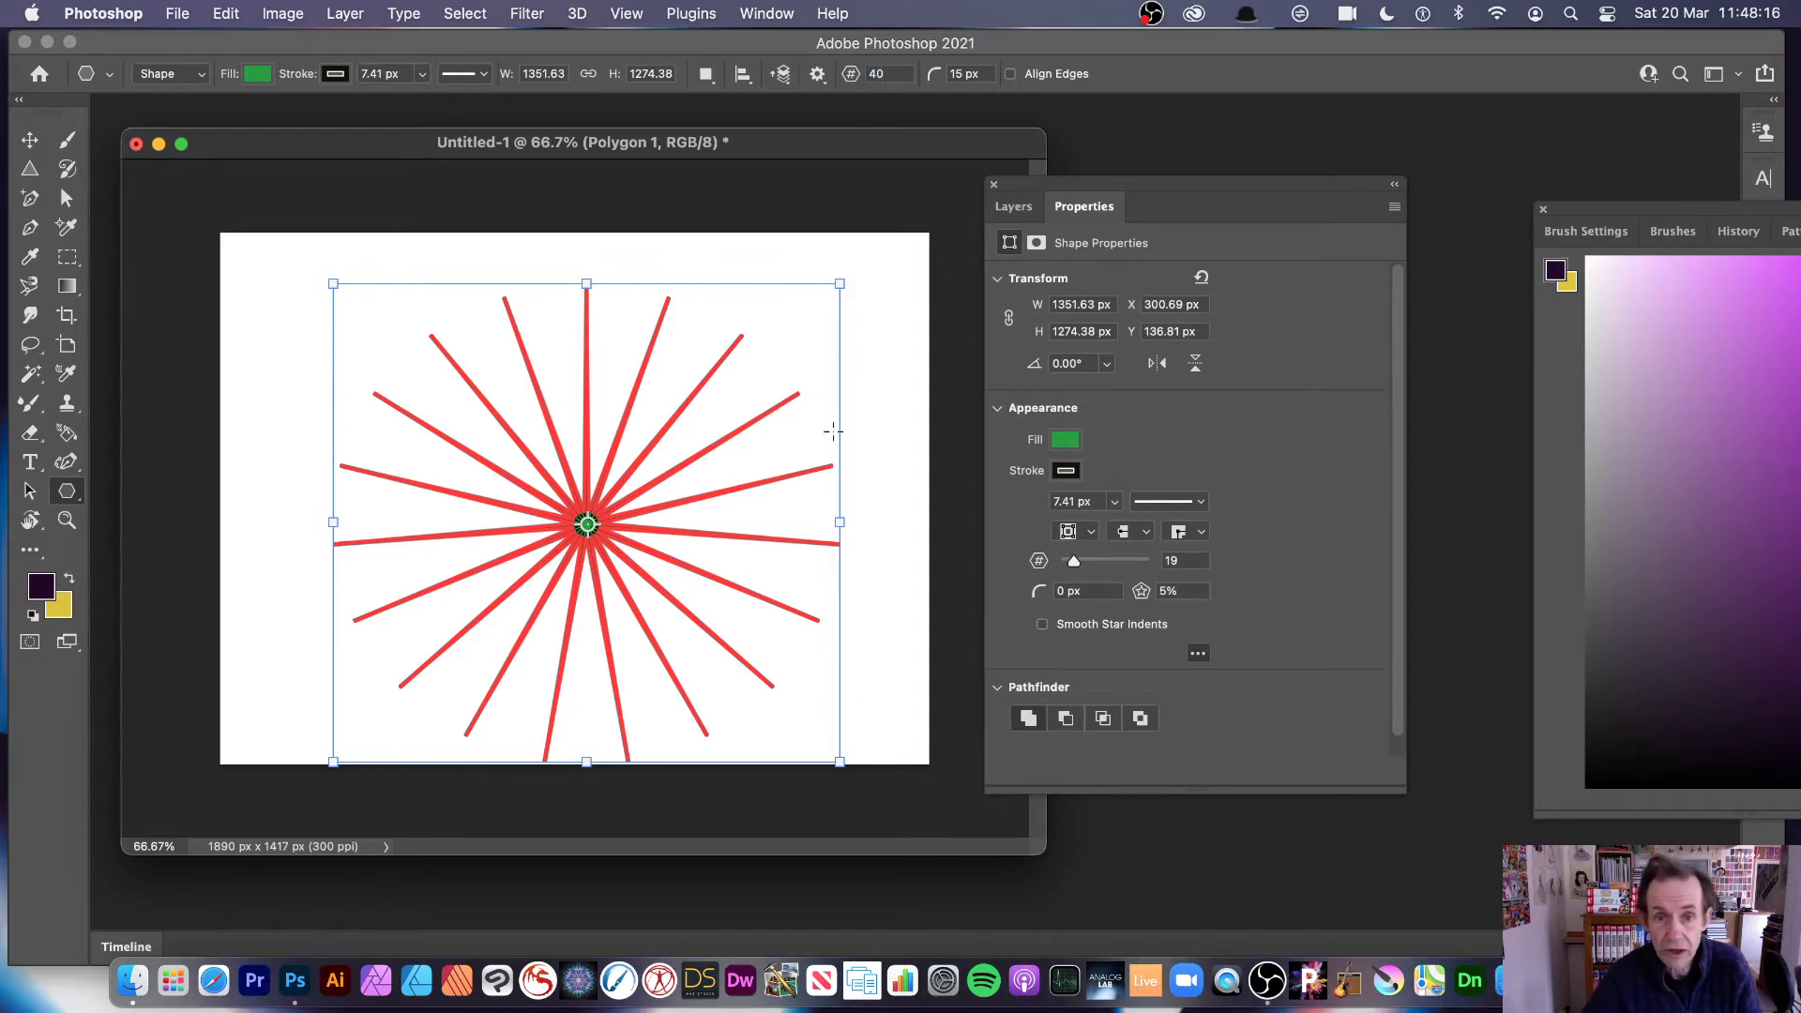
left_click_drag(793, 304, 928, 424)
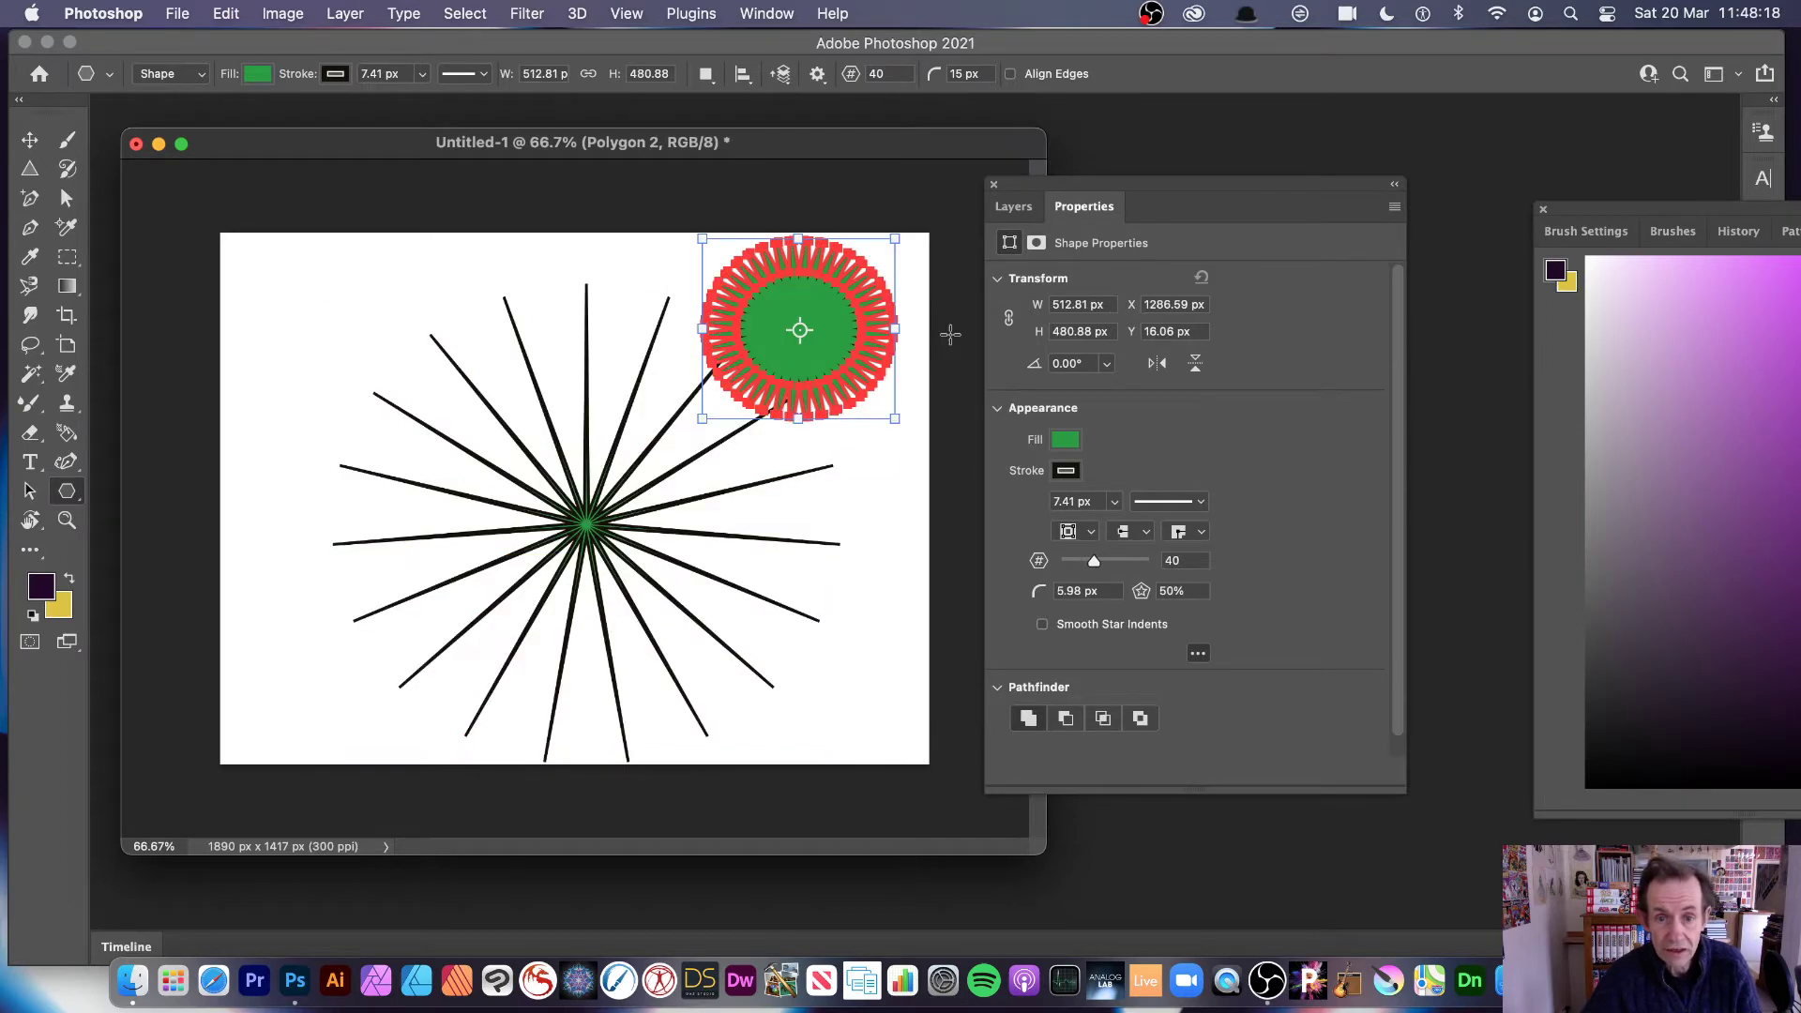
key("ctrl+z")
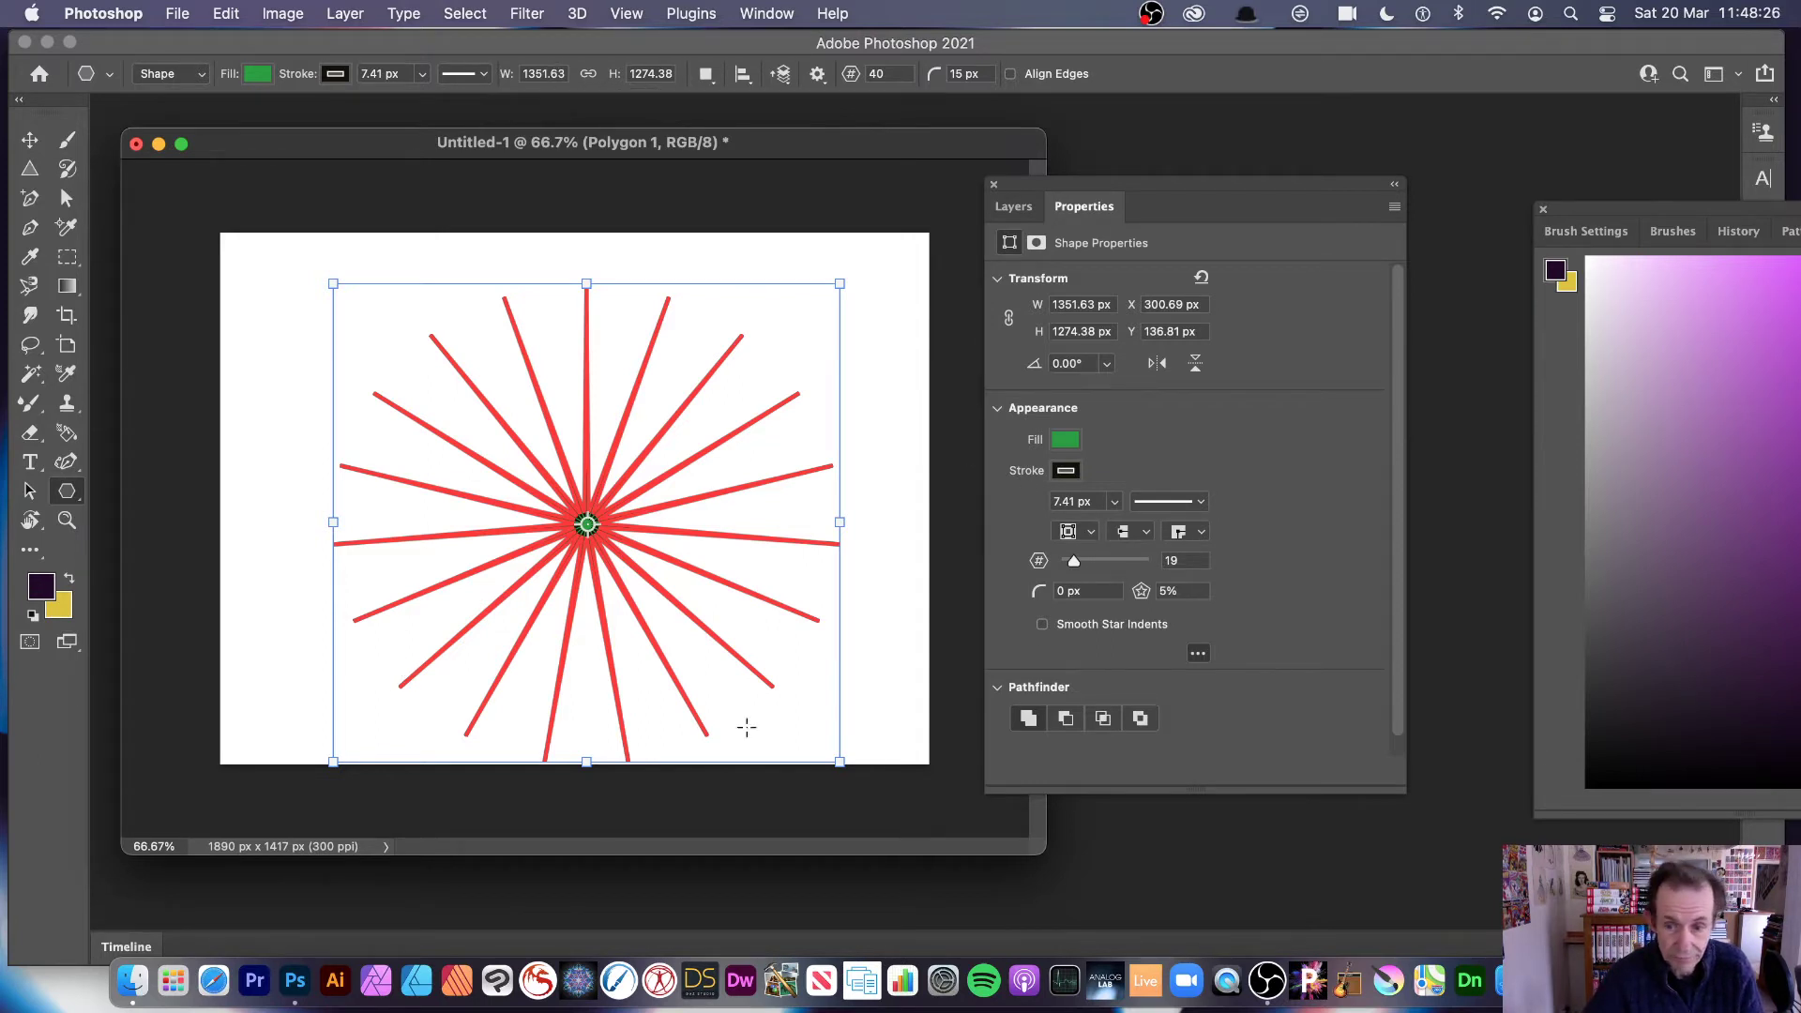
Step: Enable Smooth Star Indents on the spoked star, and hide and reveal the extra shape options
left_click(1043, 626)
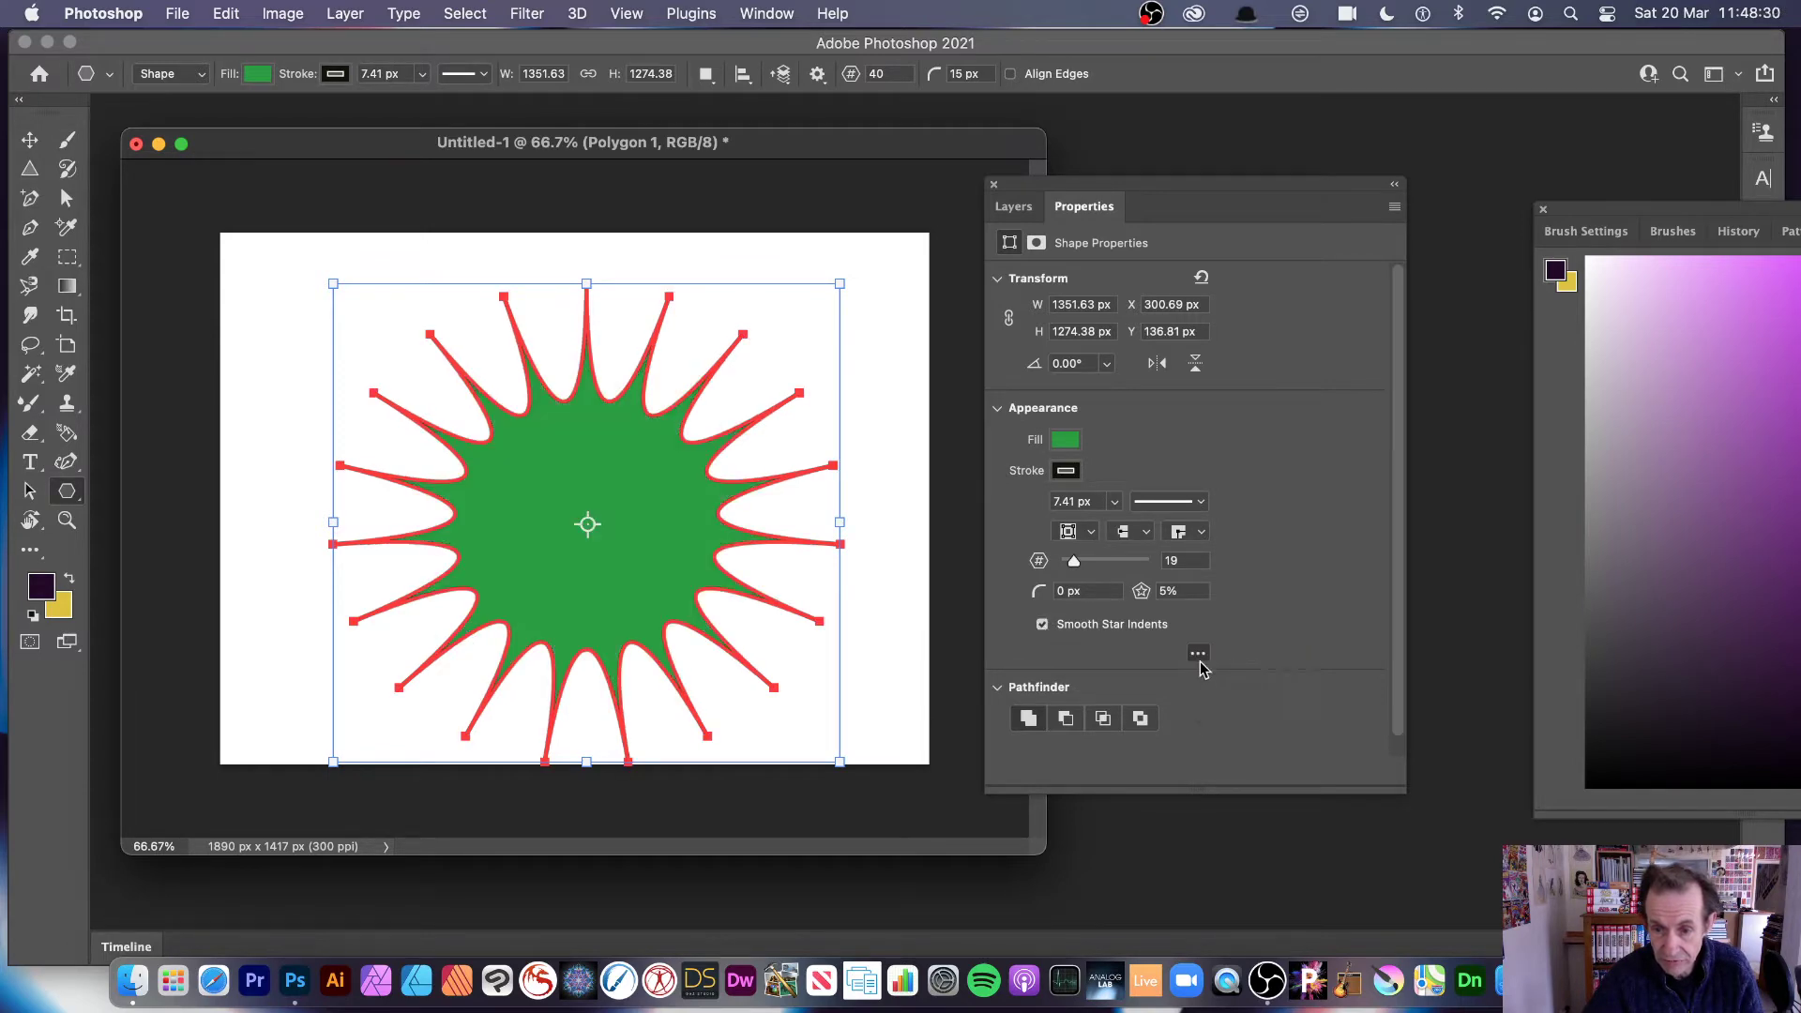
left_click(1198, 622)
left_click(1196, 657)
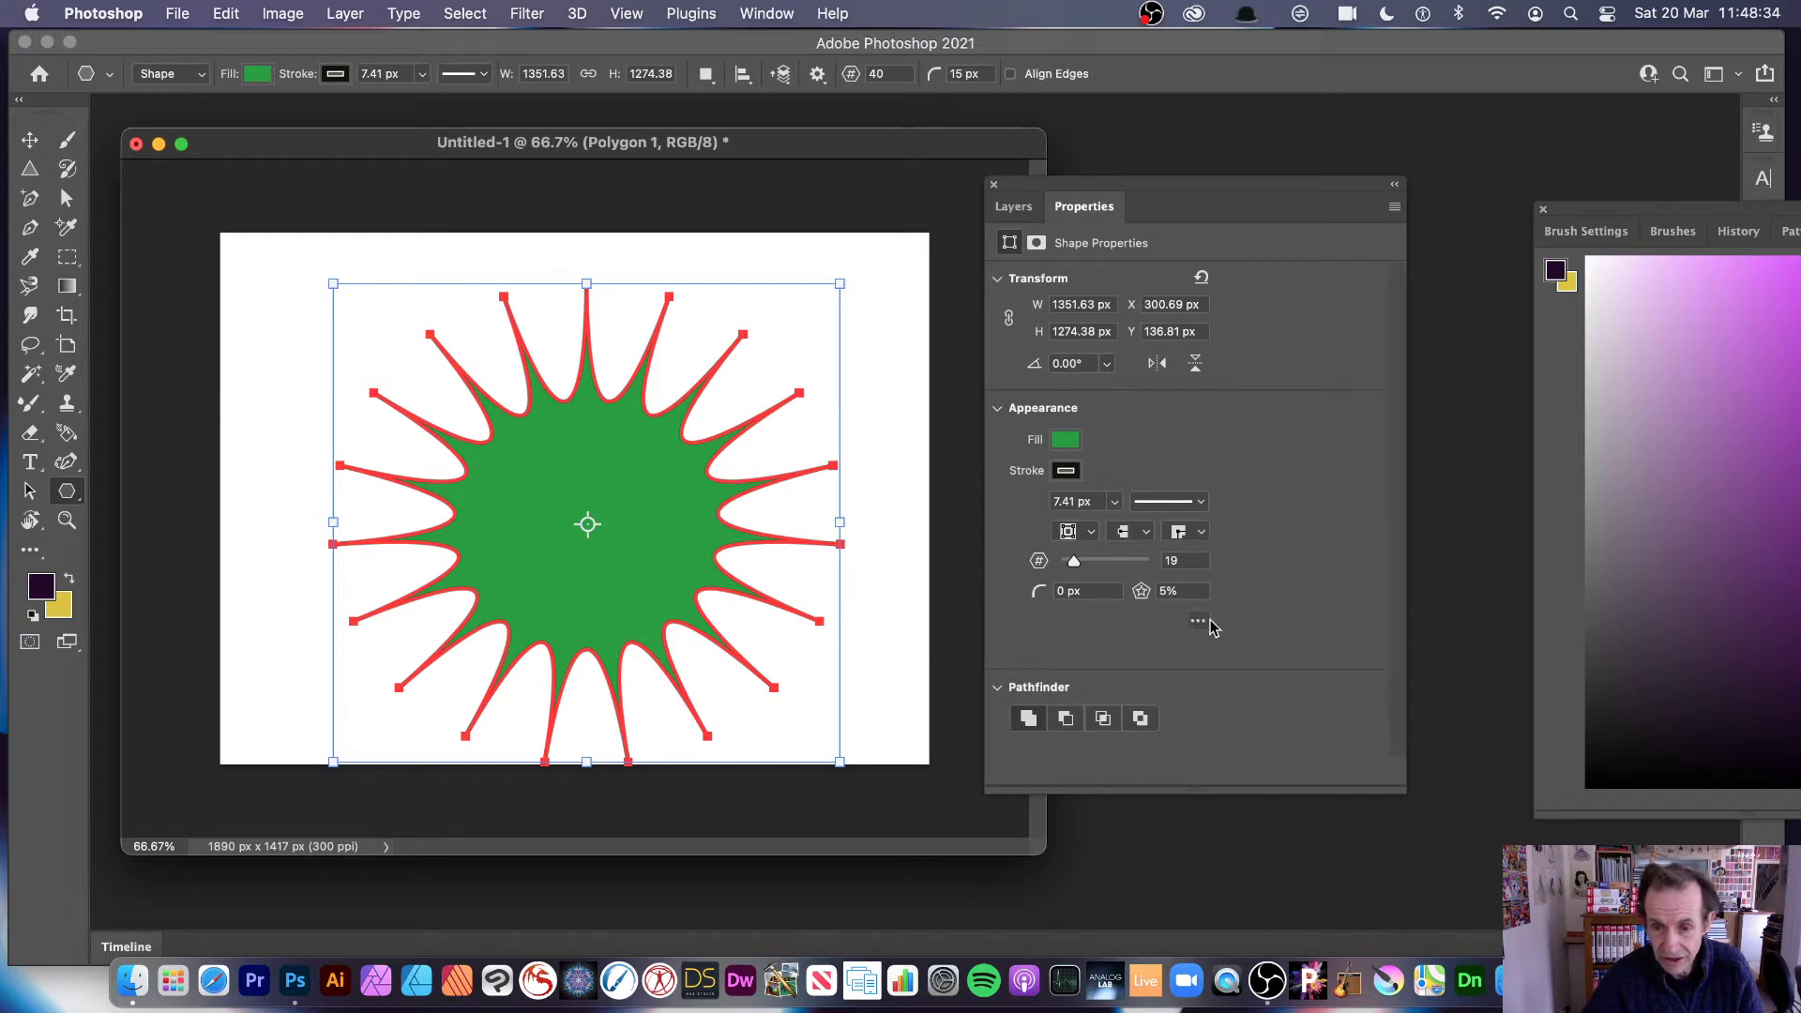
left_click(1197, 621)
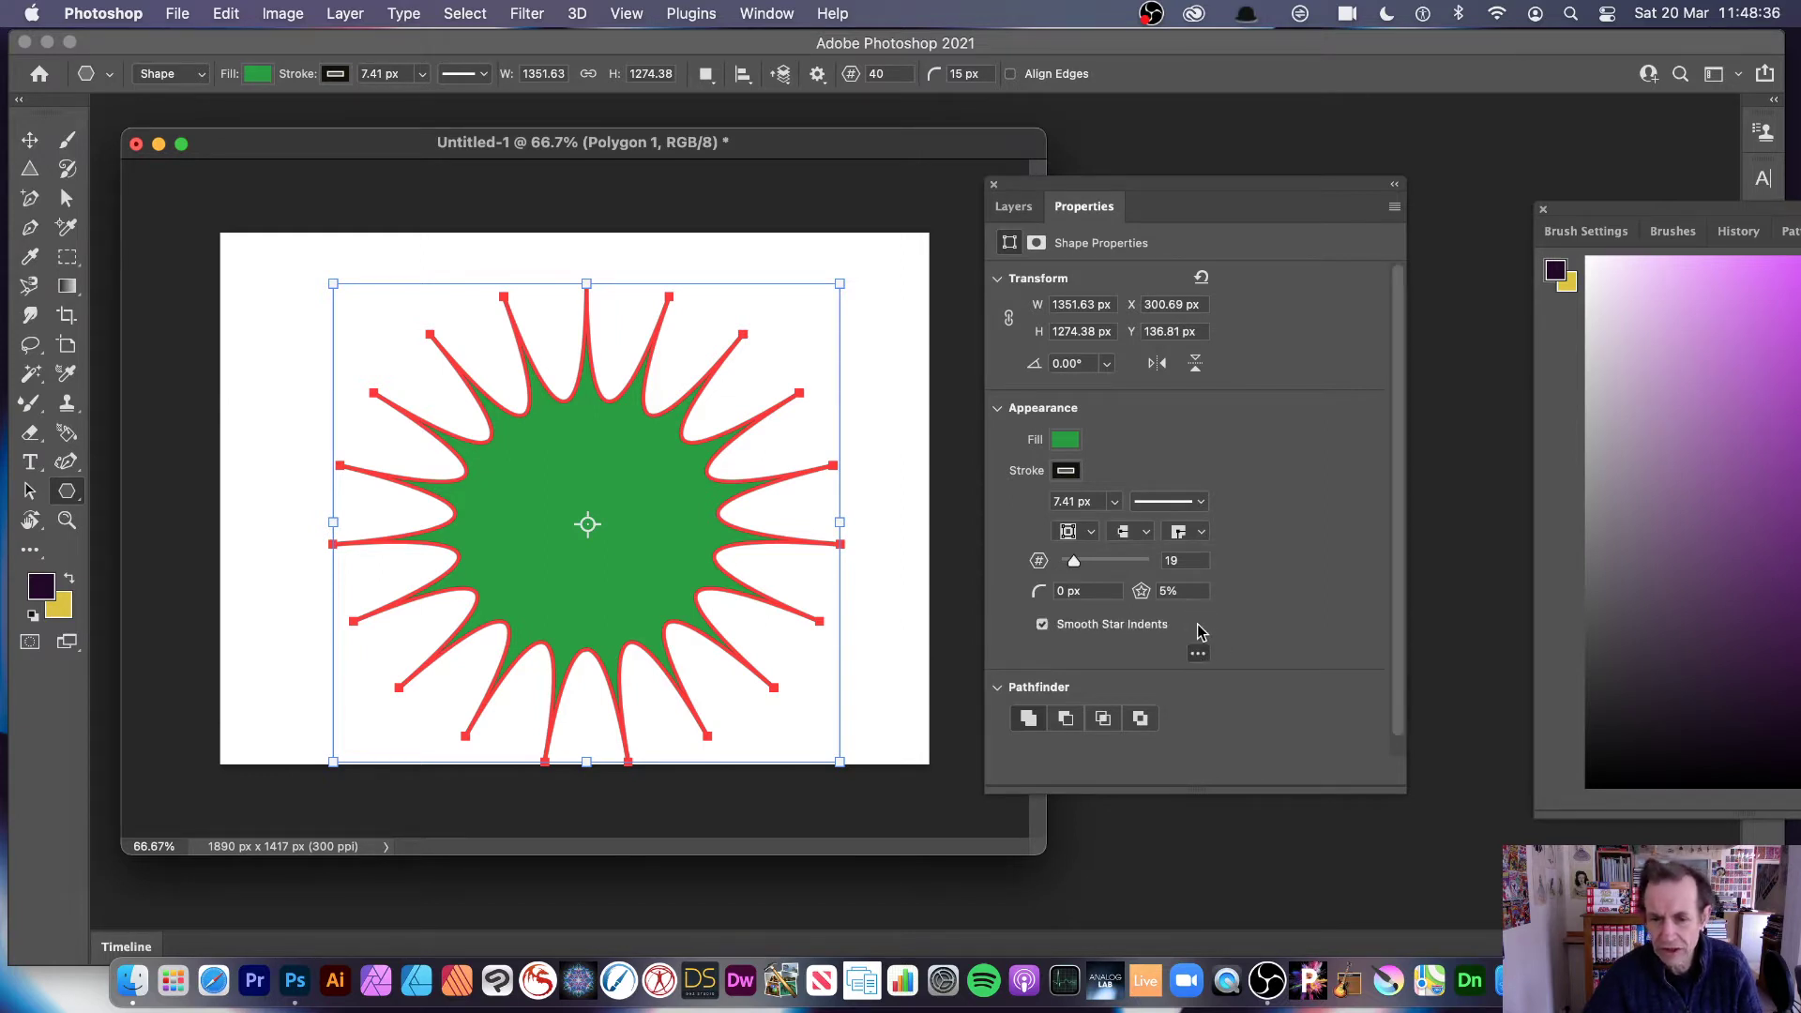
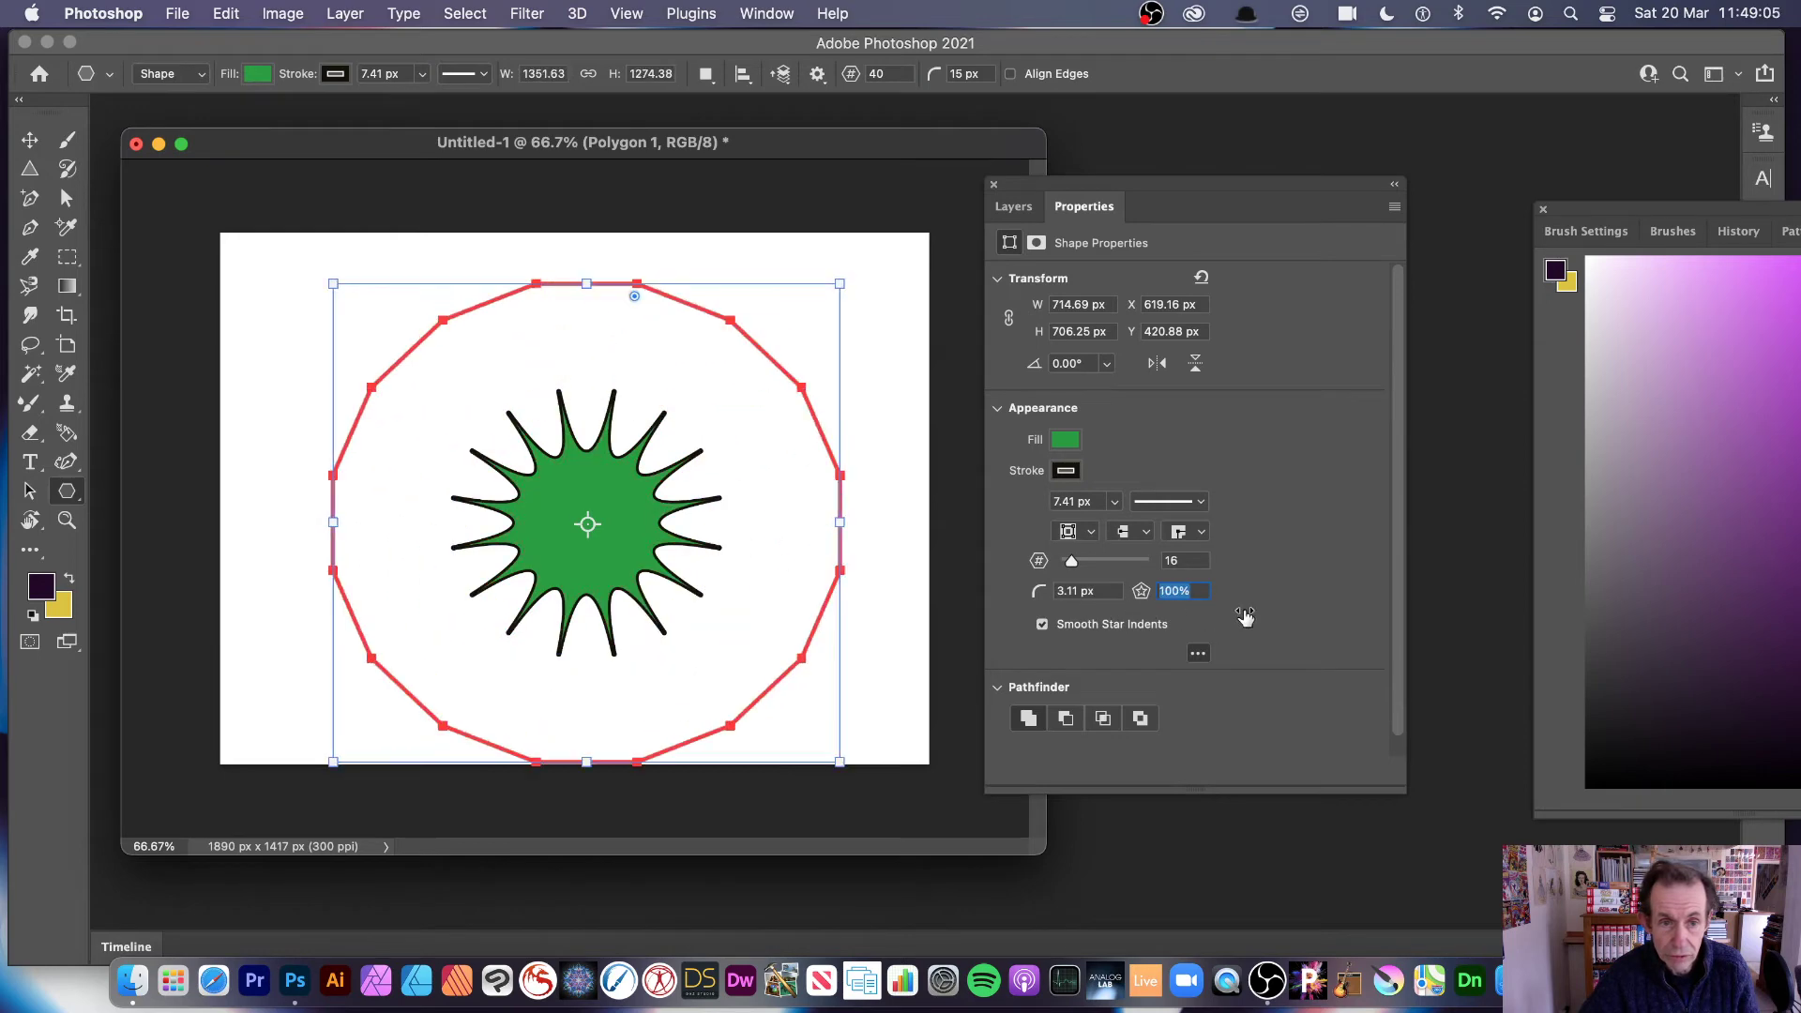
Step: Set the star ratio to 73% and move the star up and right to about X 342 px, Y 76 px
type("73")
key("Return")
key("shift+Tab")
key("v")
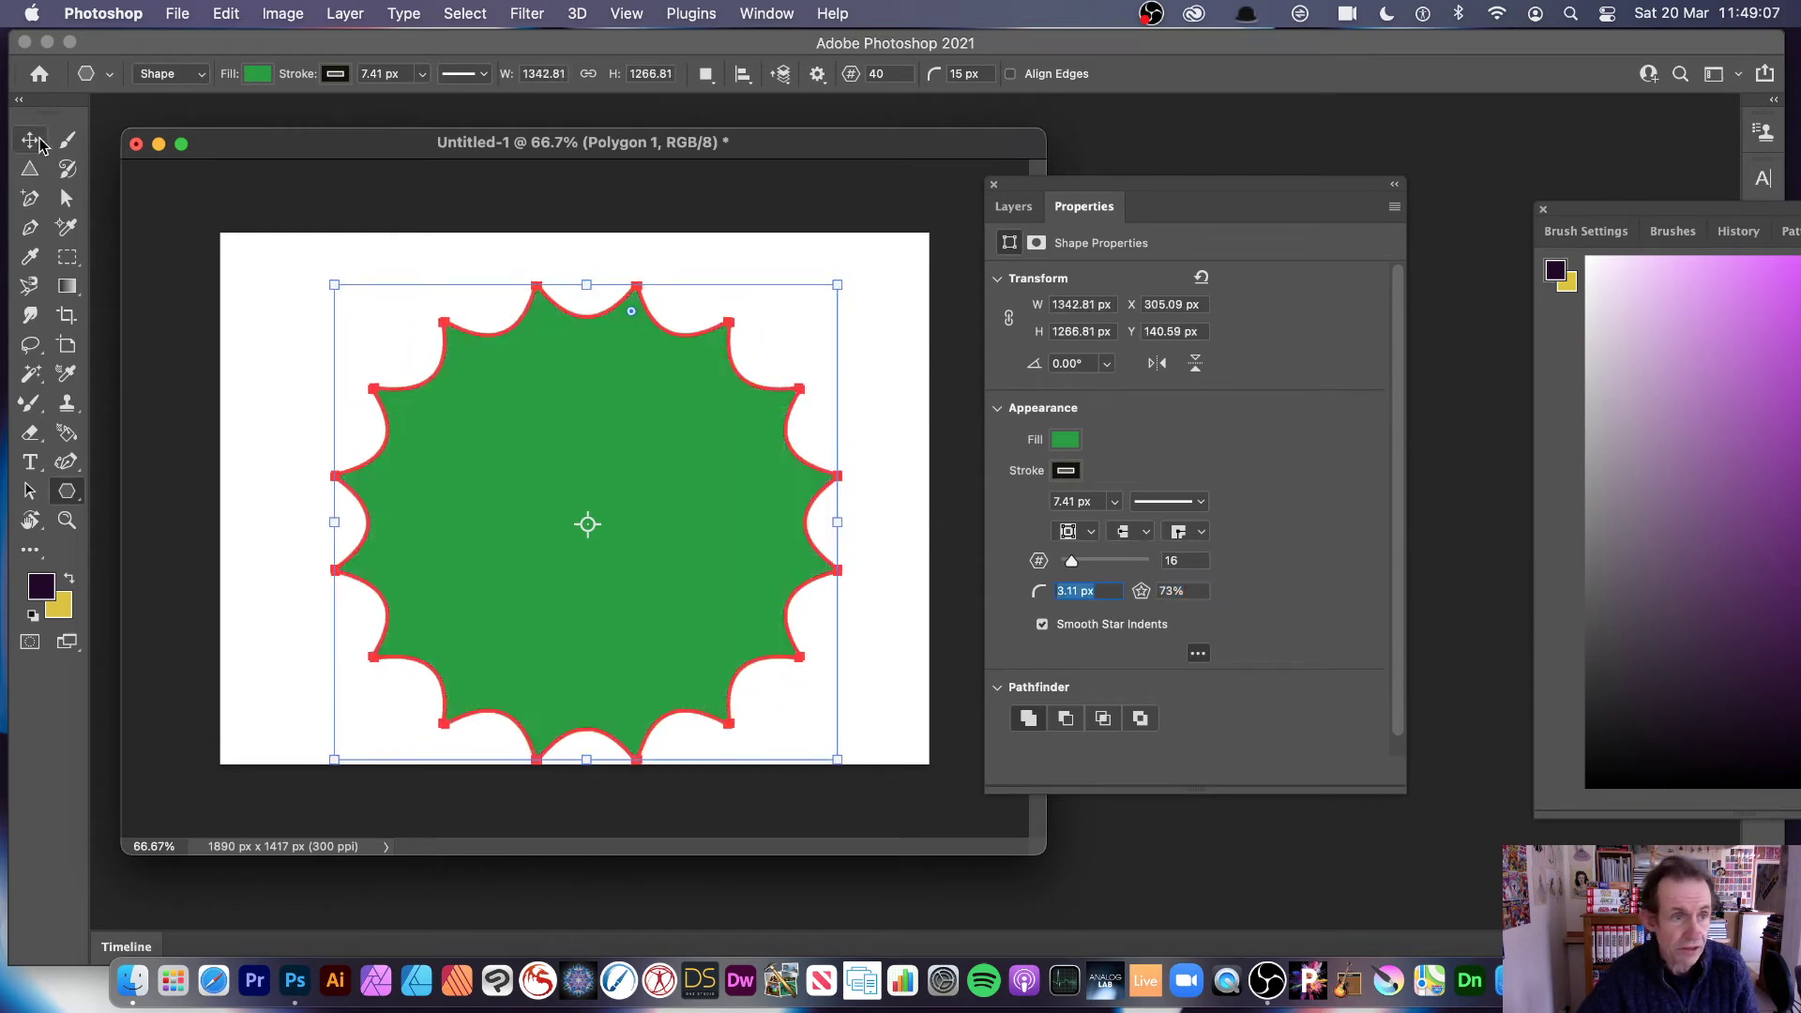
left_click(482, 297)
mouse_move(662, 475)
left_mouse_down()
mouse_move(662, 451)
mouse_move(662, 503)
left_mouse_up()
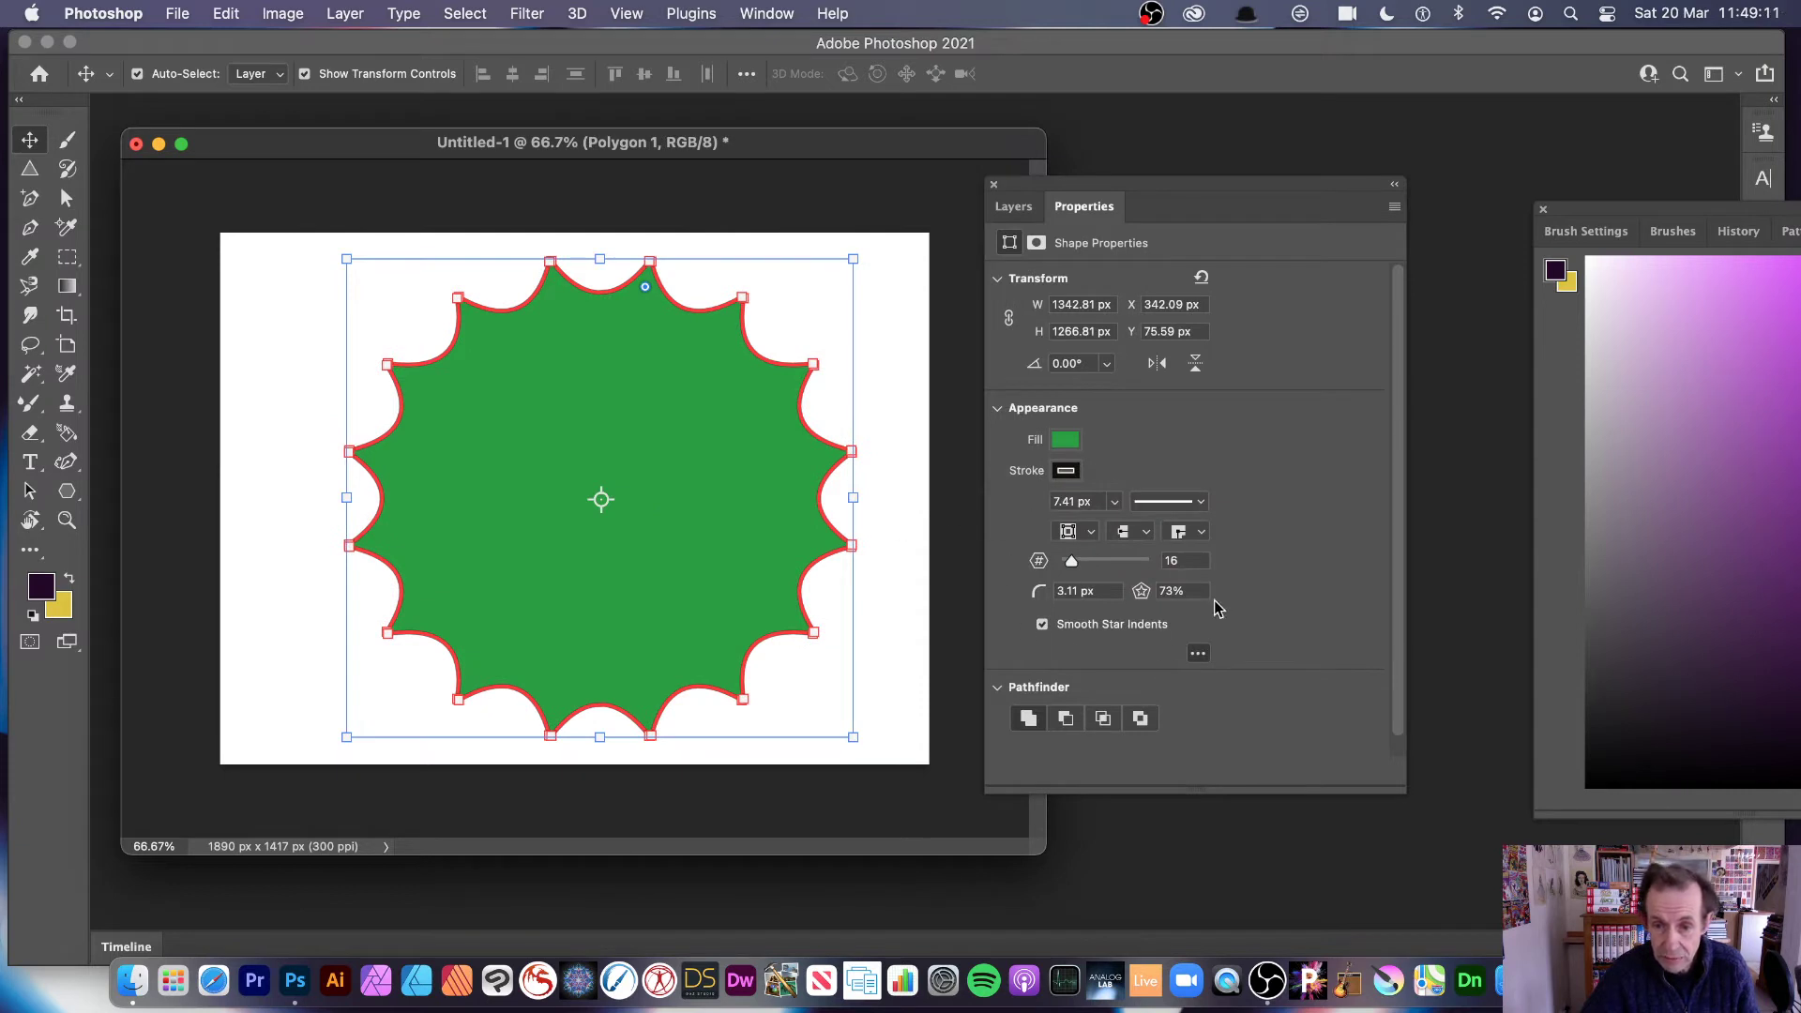
Step: Thicken the star's stroke to about 56.53 px and apply the dotted stroke style
left_click(1113, 505)
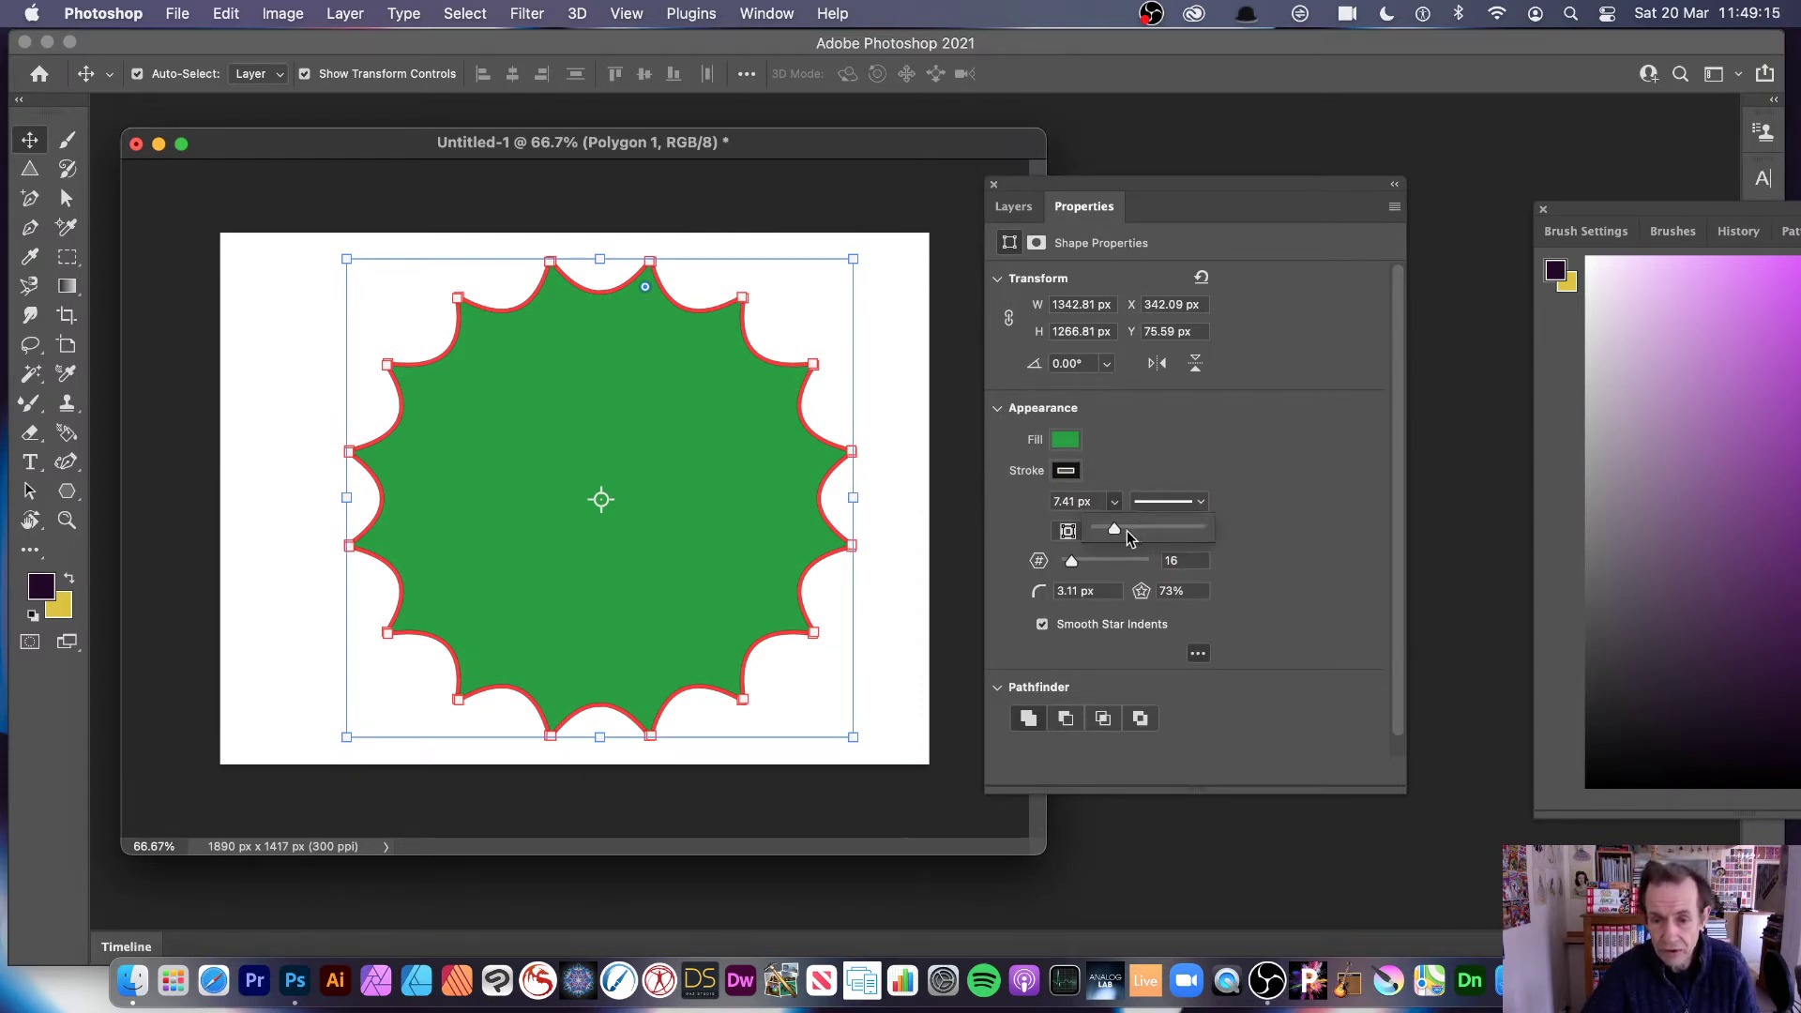
left_click_drag(1128, 531, 1160, 534)
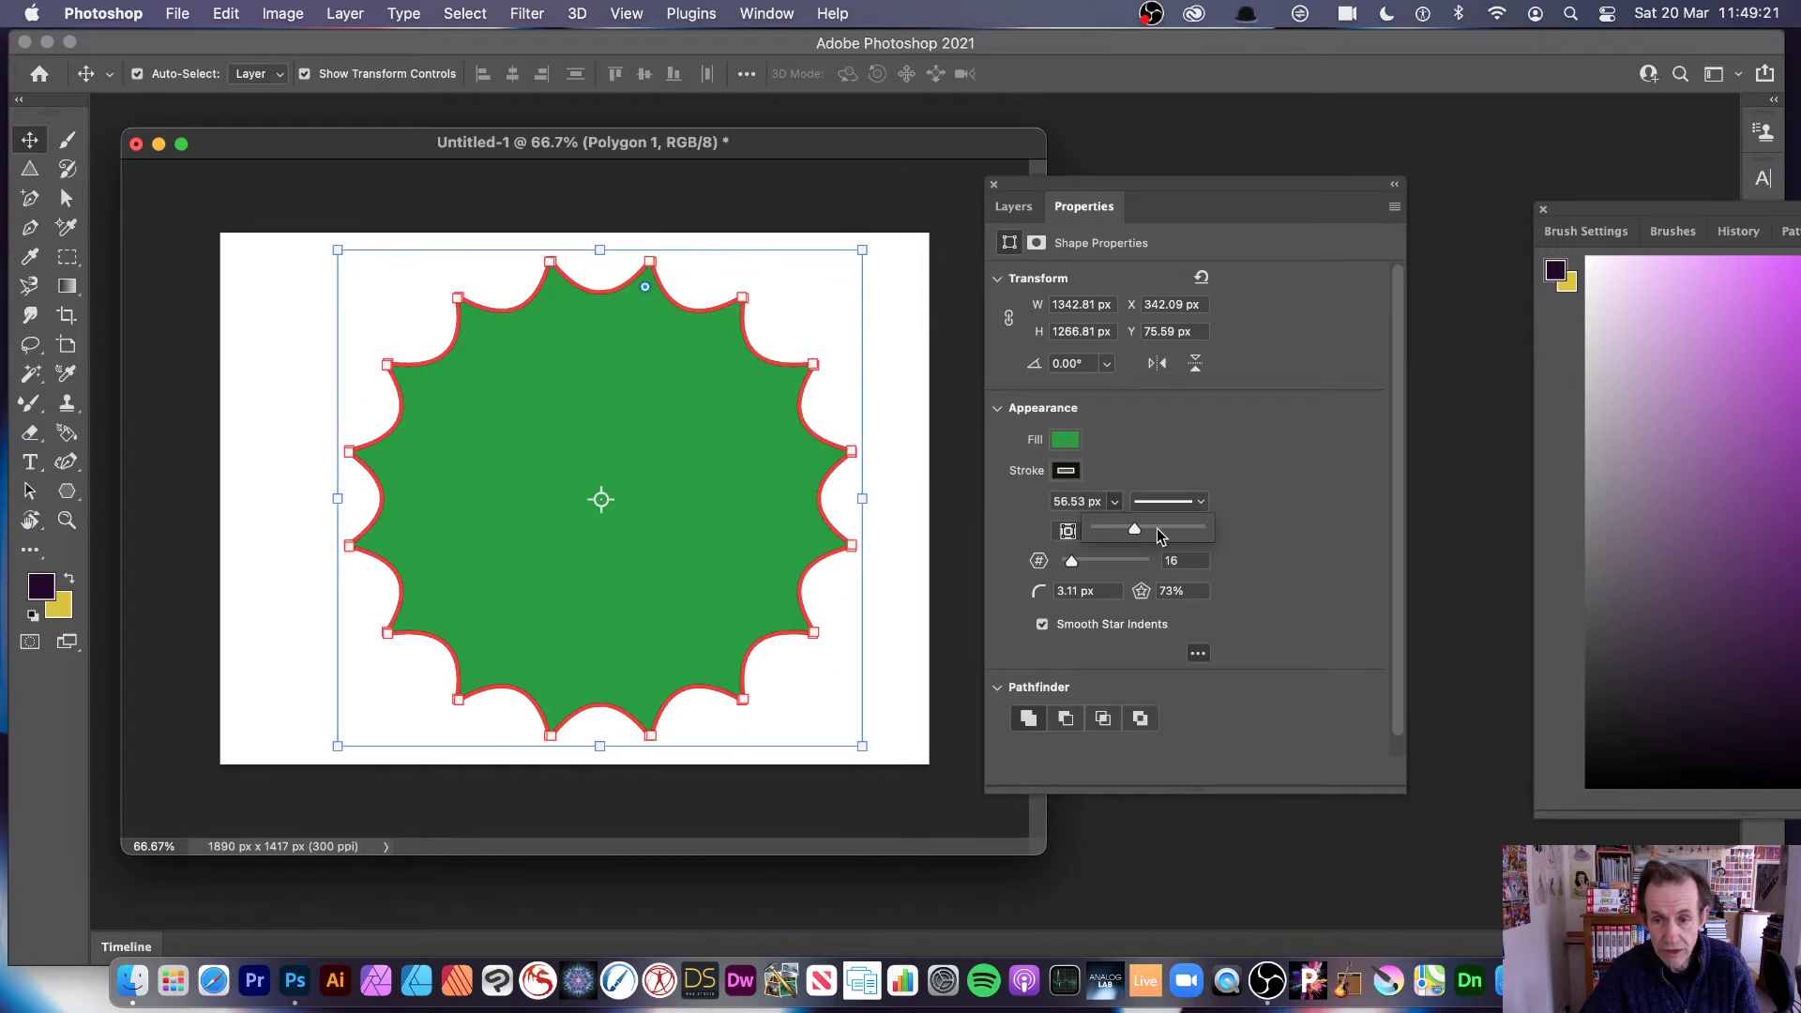
left_click(1204, 504)
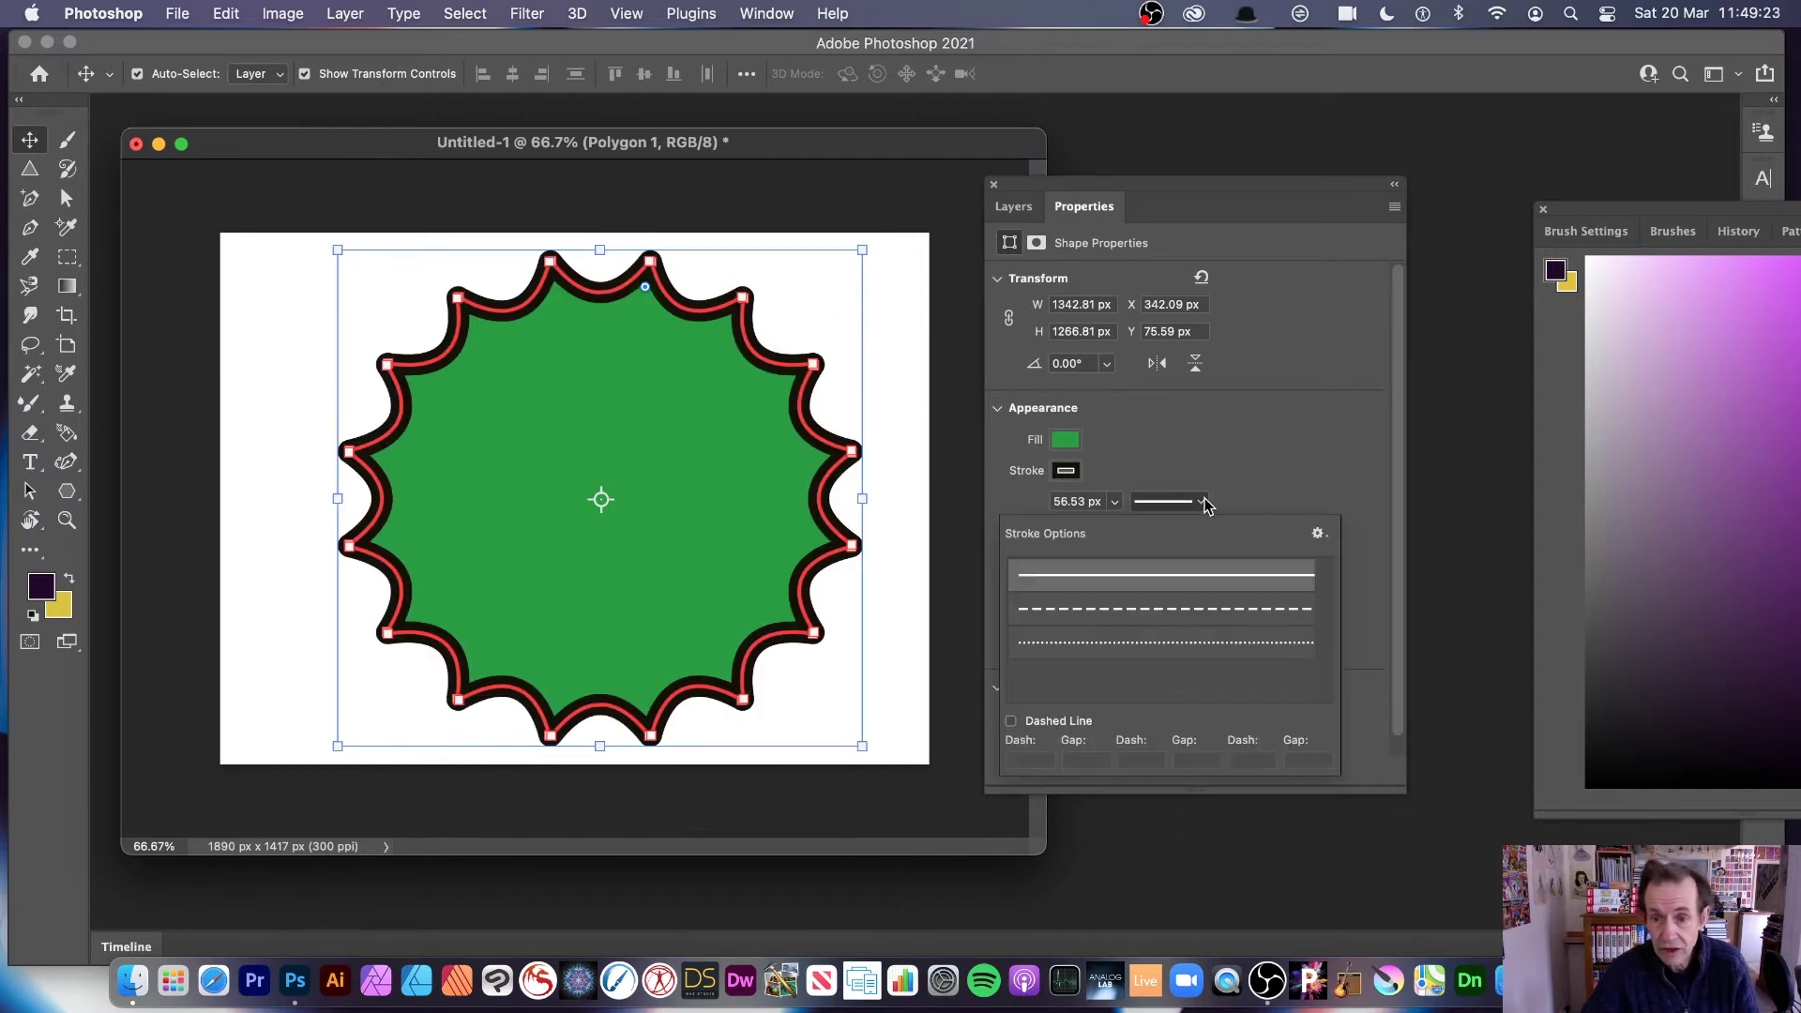
left_click(1138, 643)
Step: Customise the stroke's dash pattern, trying gaps of 4 and 5, with a dash of 2 and a final gap of 6
left_click(1078, 762)
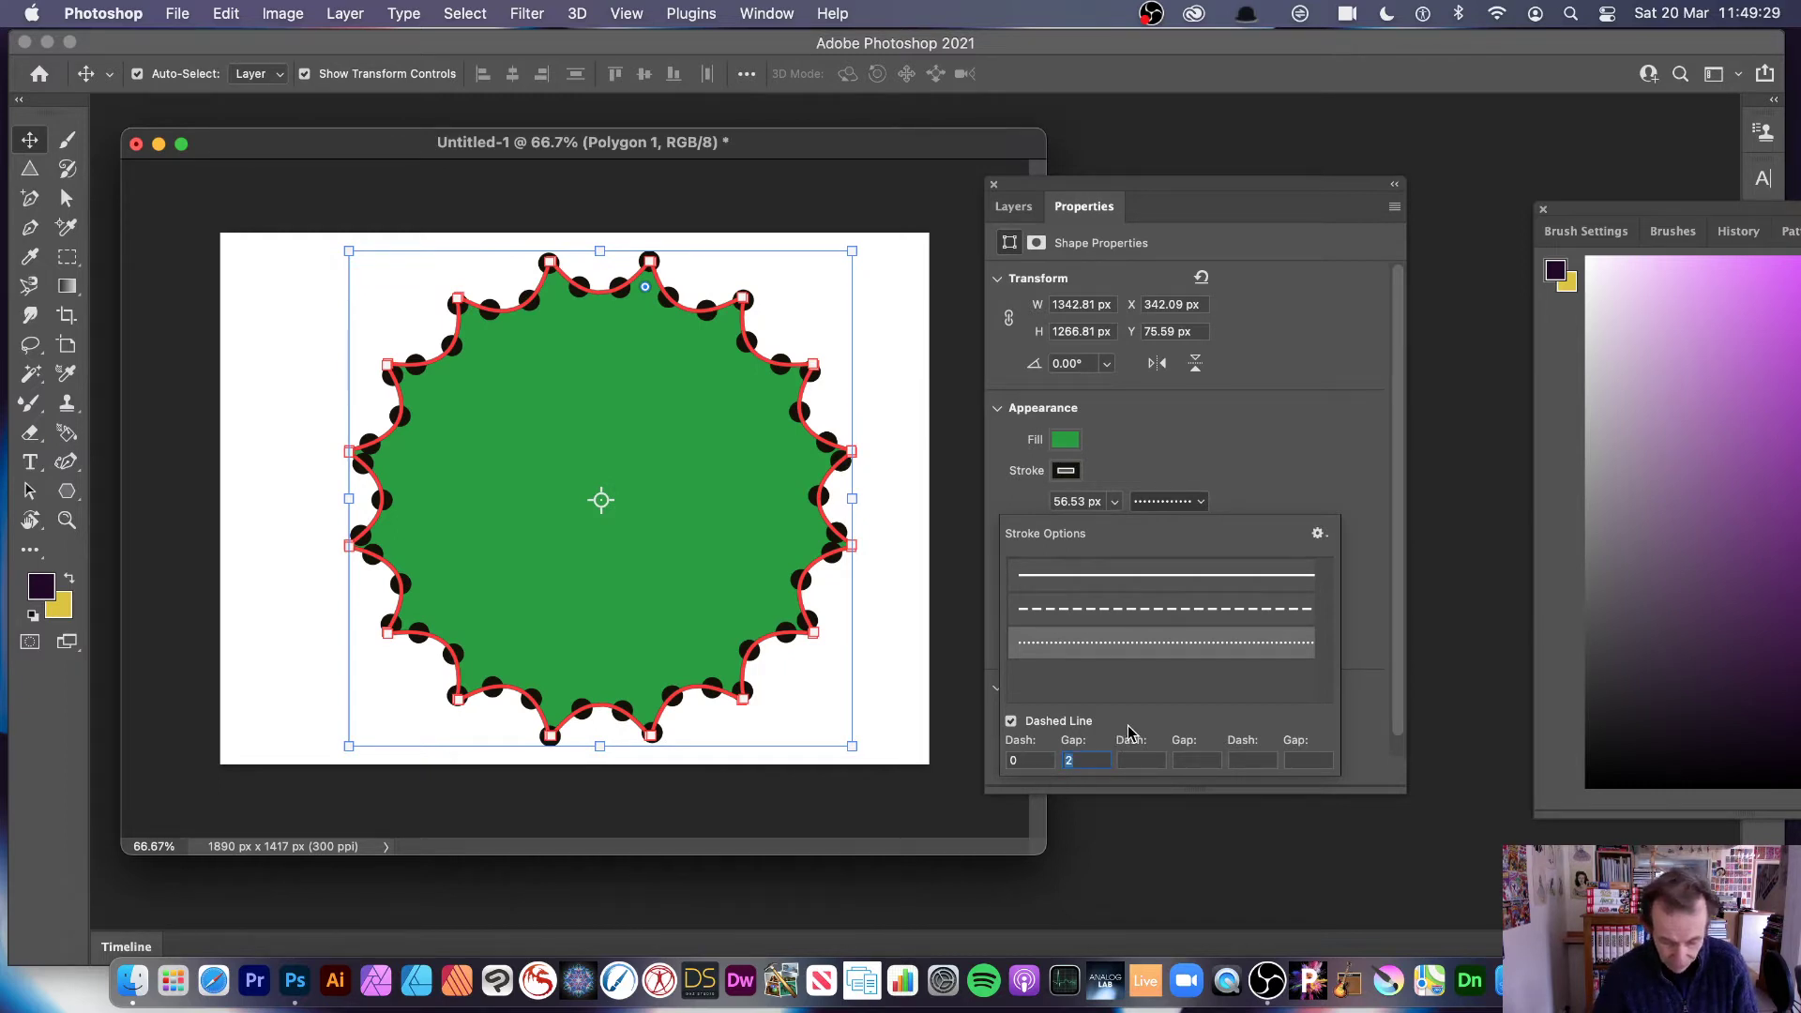
type("4")
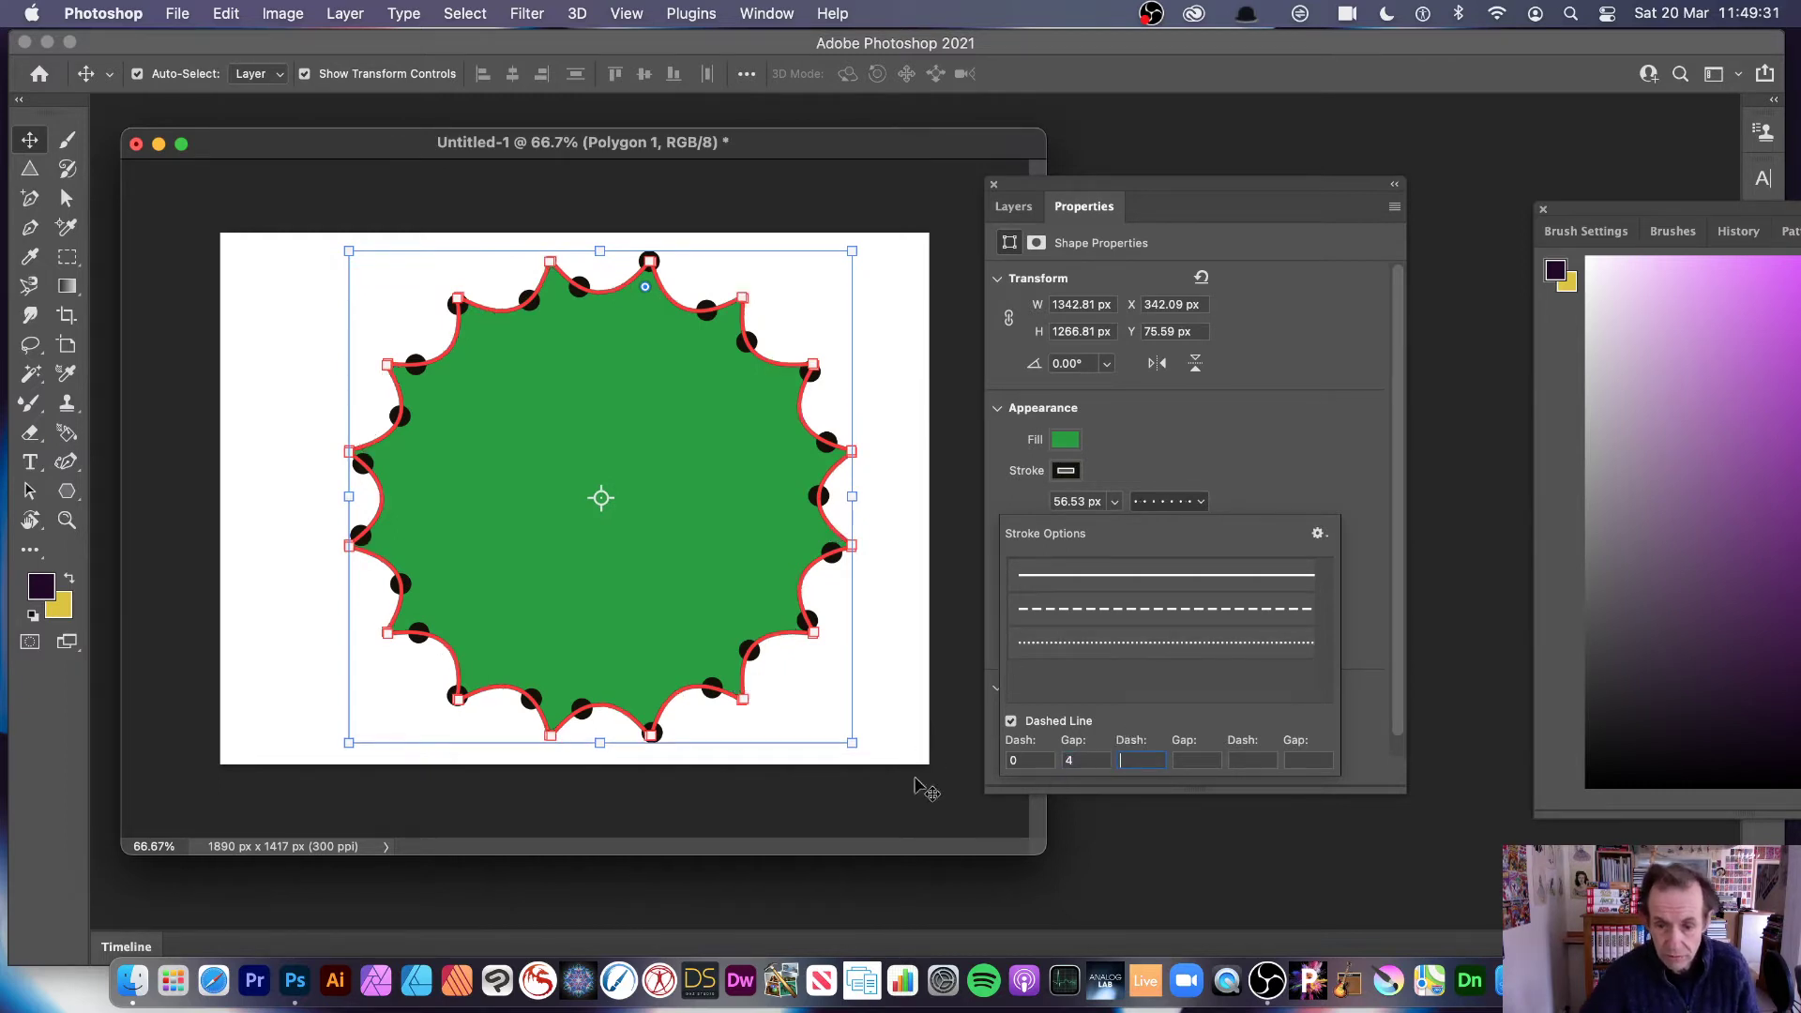
left_click(1029, 760)
type("2")
key("Tab")
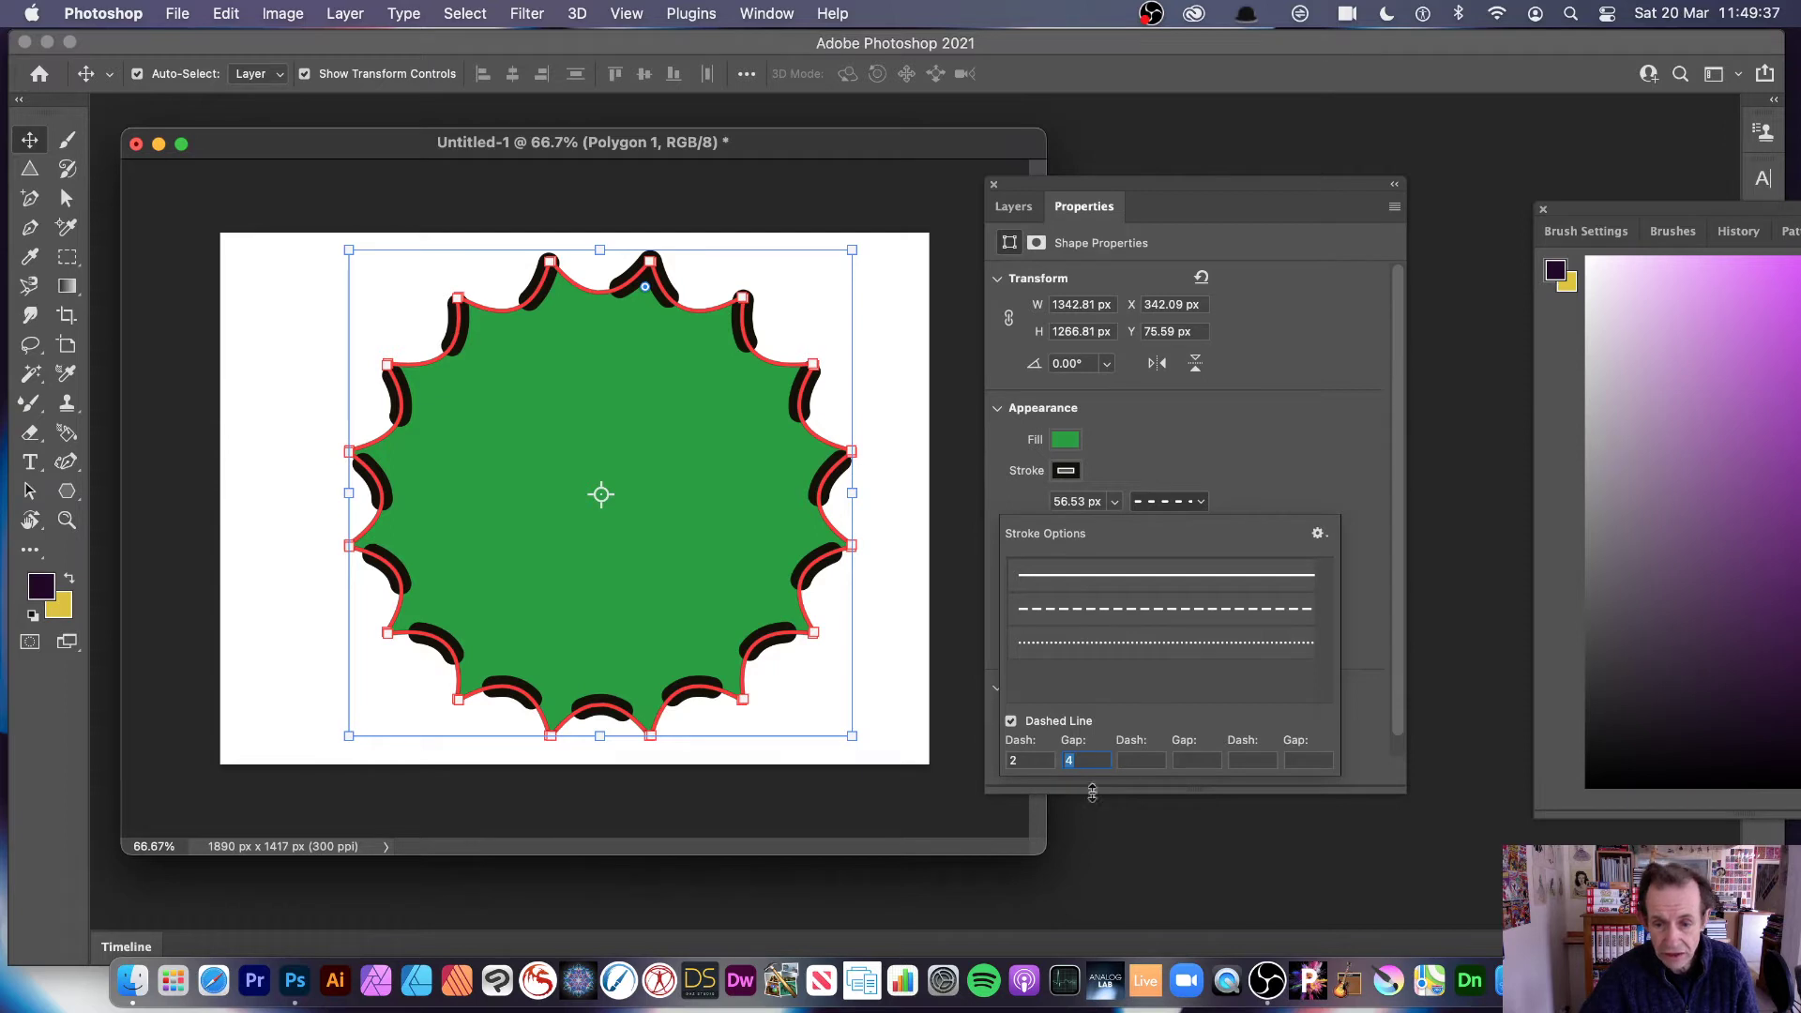
type("5")
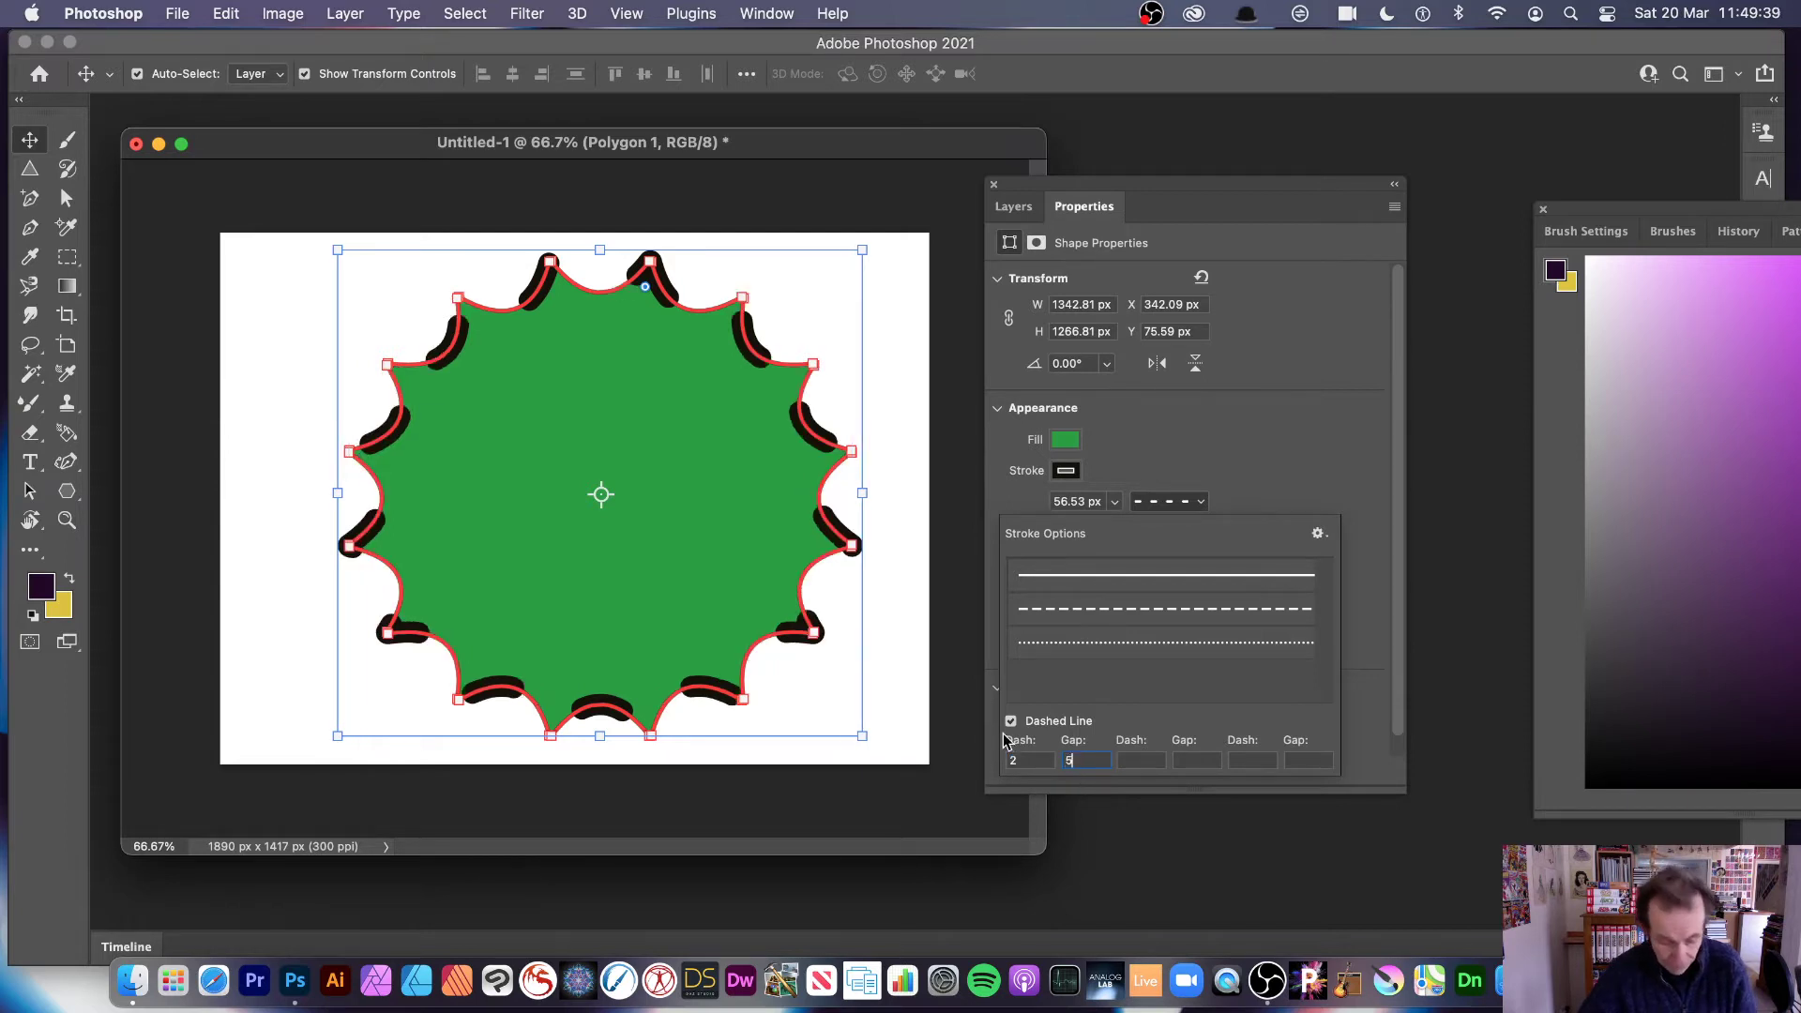
key("BackSpace")
type("6")
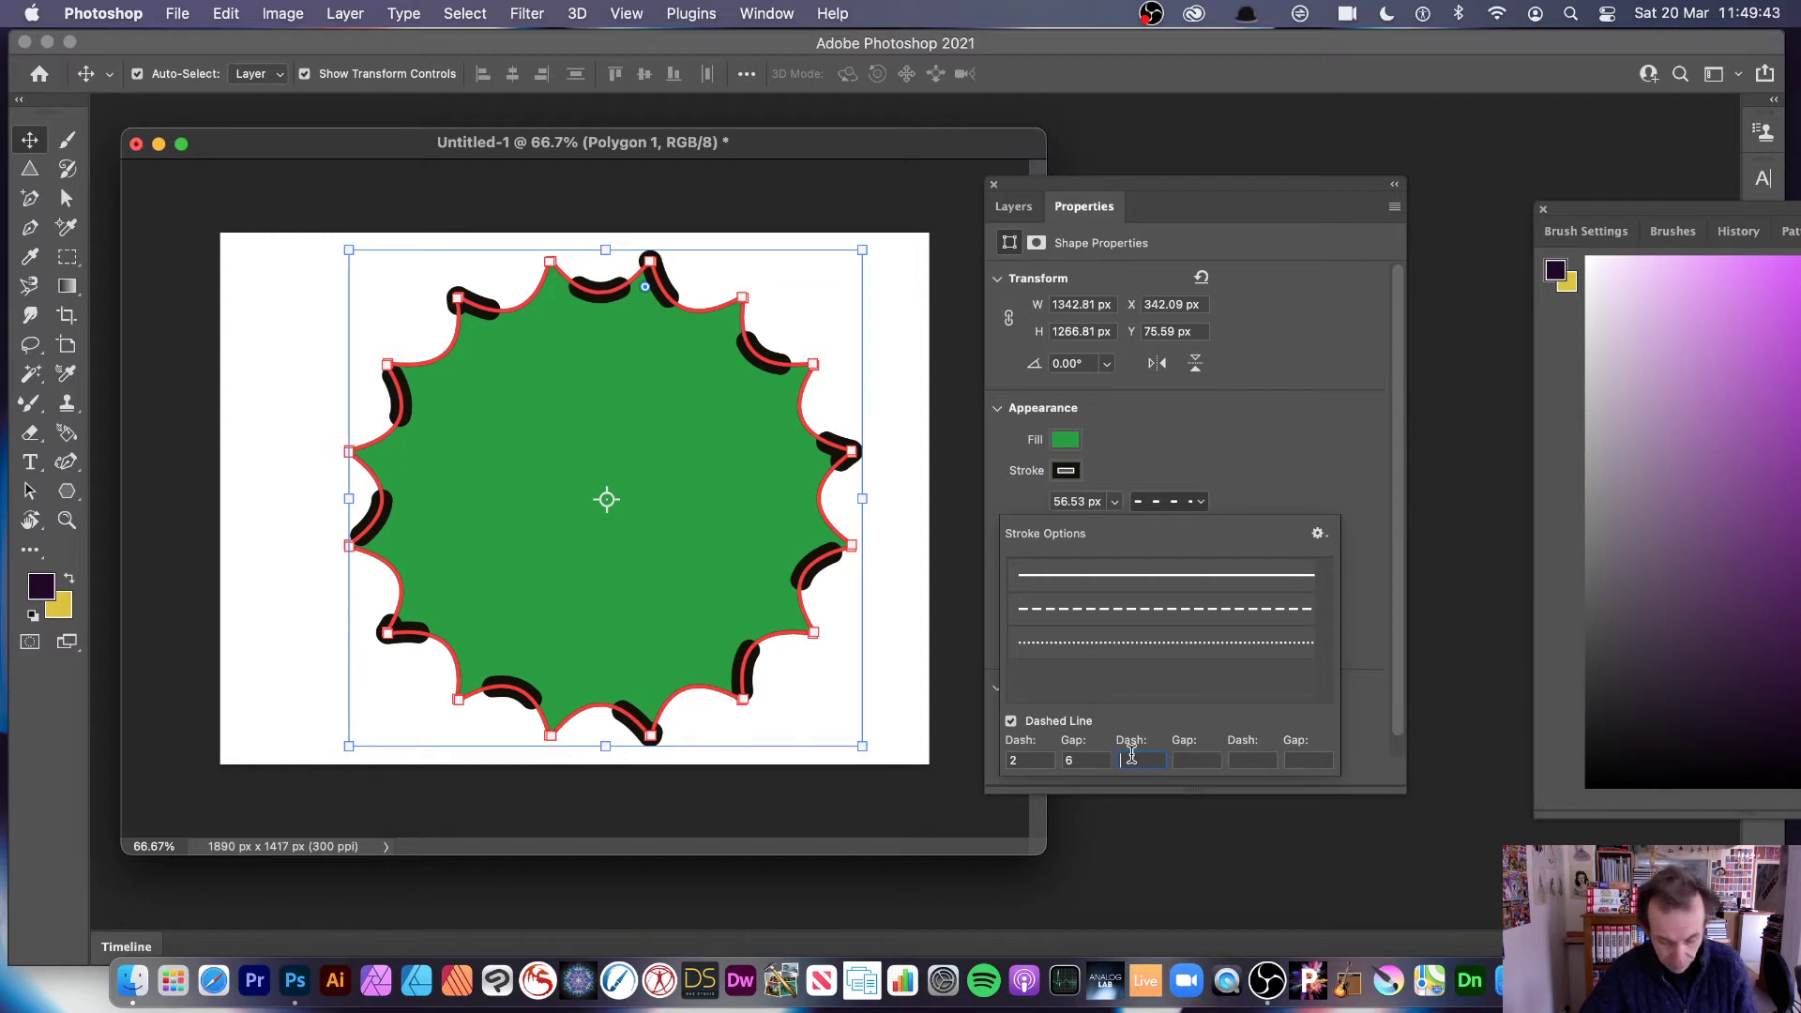
Step: Add a second dash of 1 with a gap of 3 to the stroke pattern
type("1")
key("Tab")
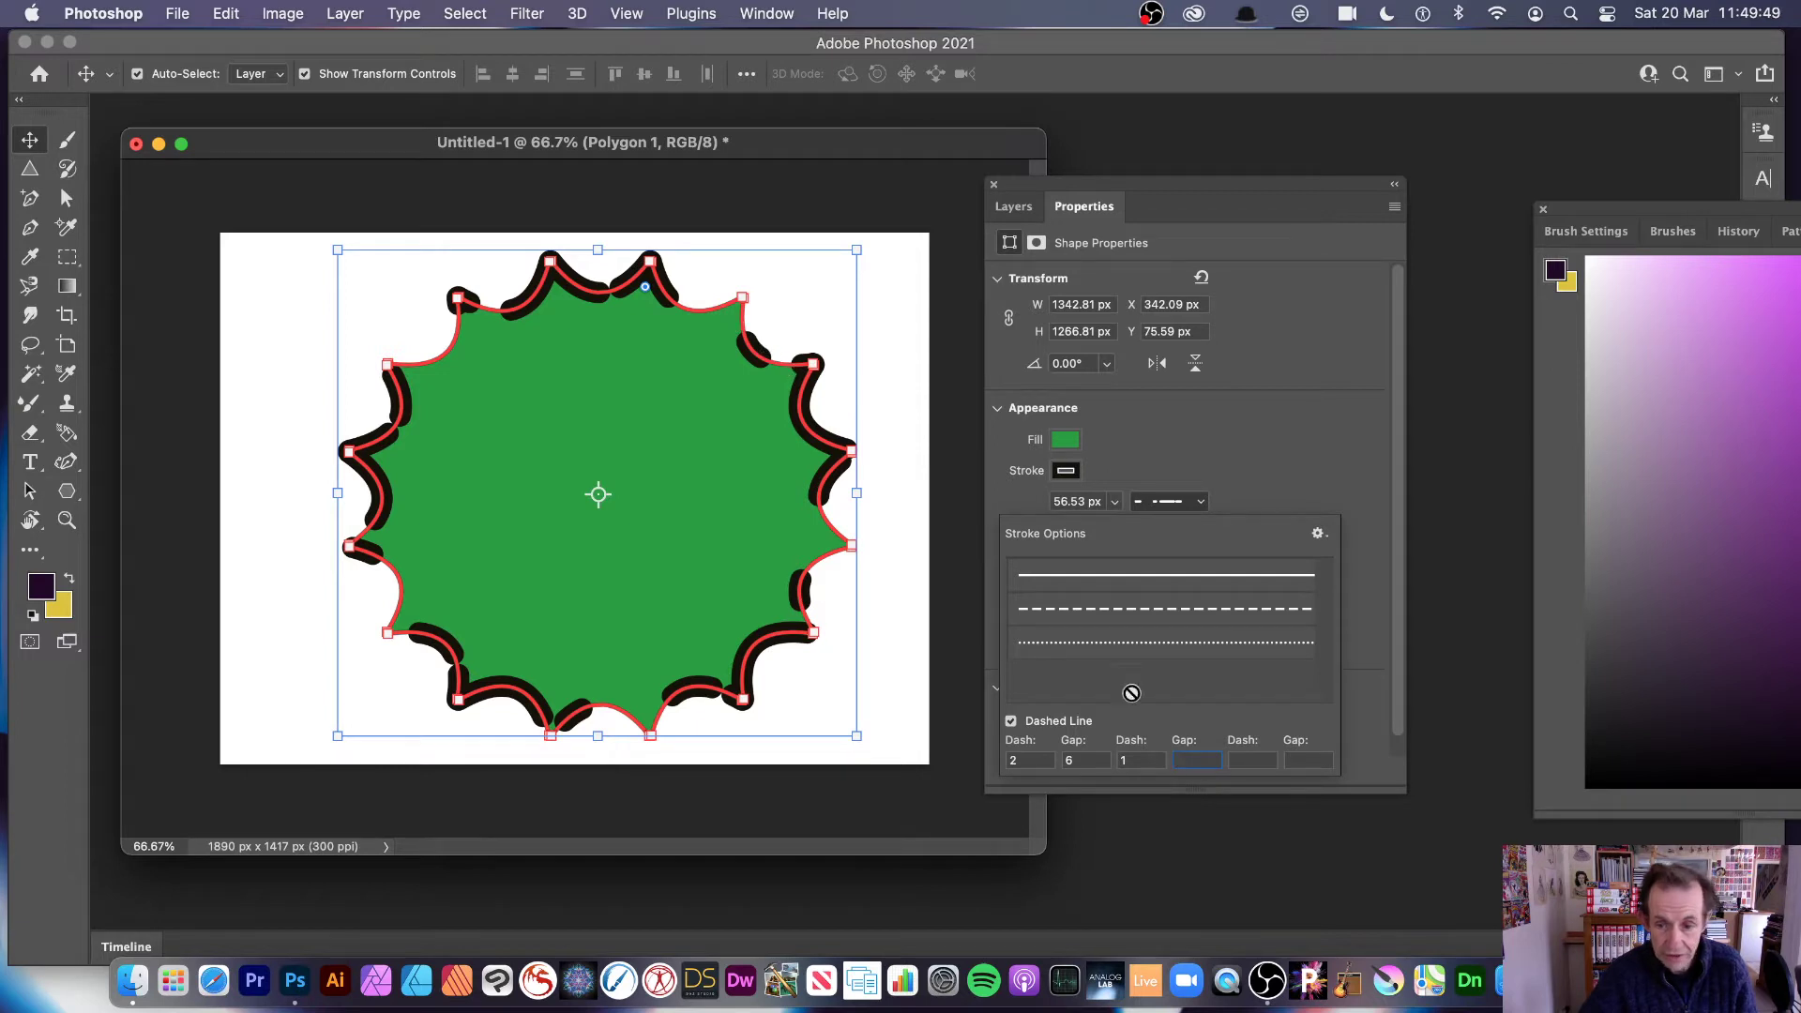
type("3")
key("Tab")
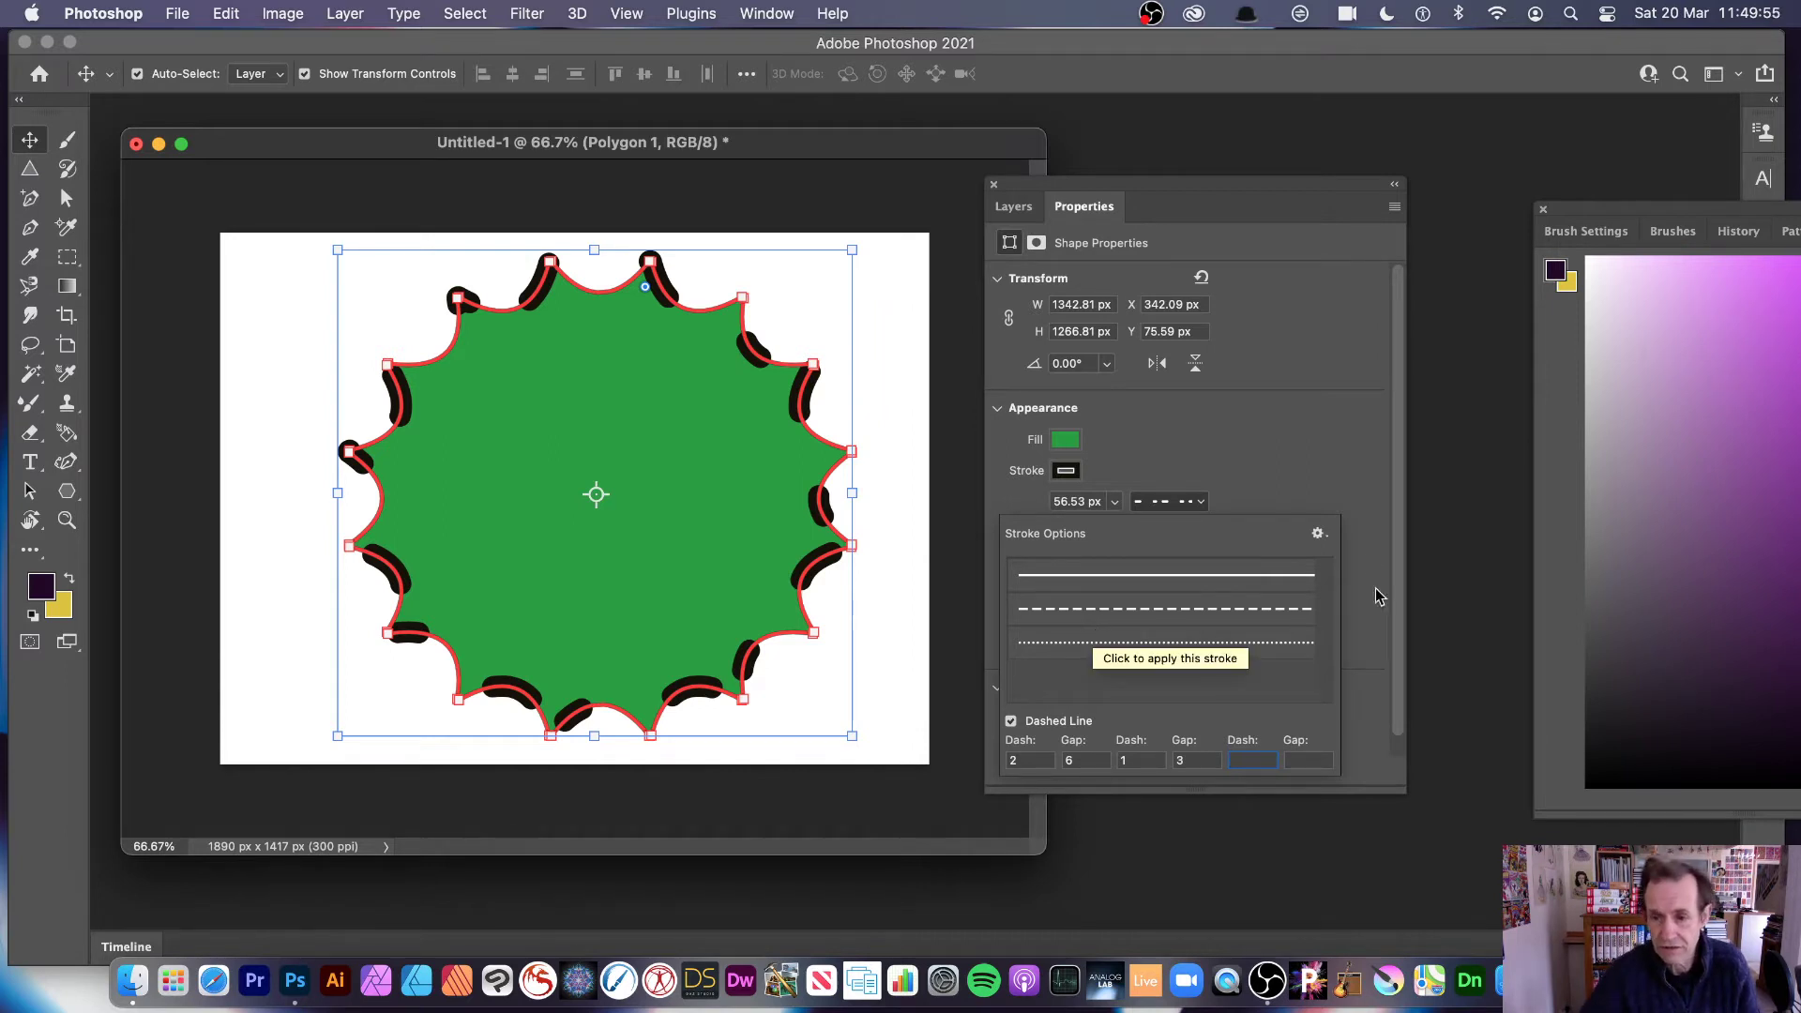
Step: Save the custom dashed stroke as a preset and close the stroke options
left_click(1317, 534)
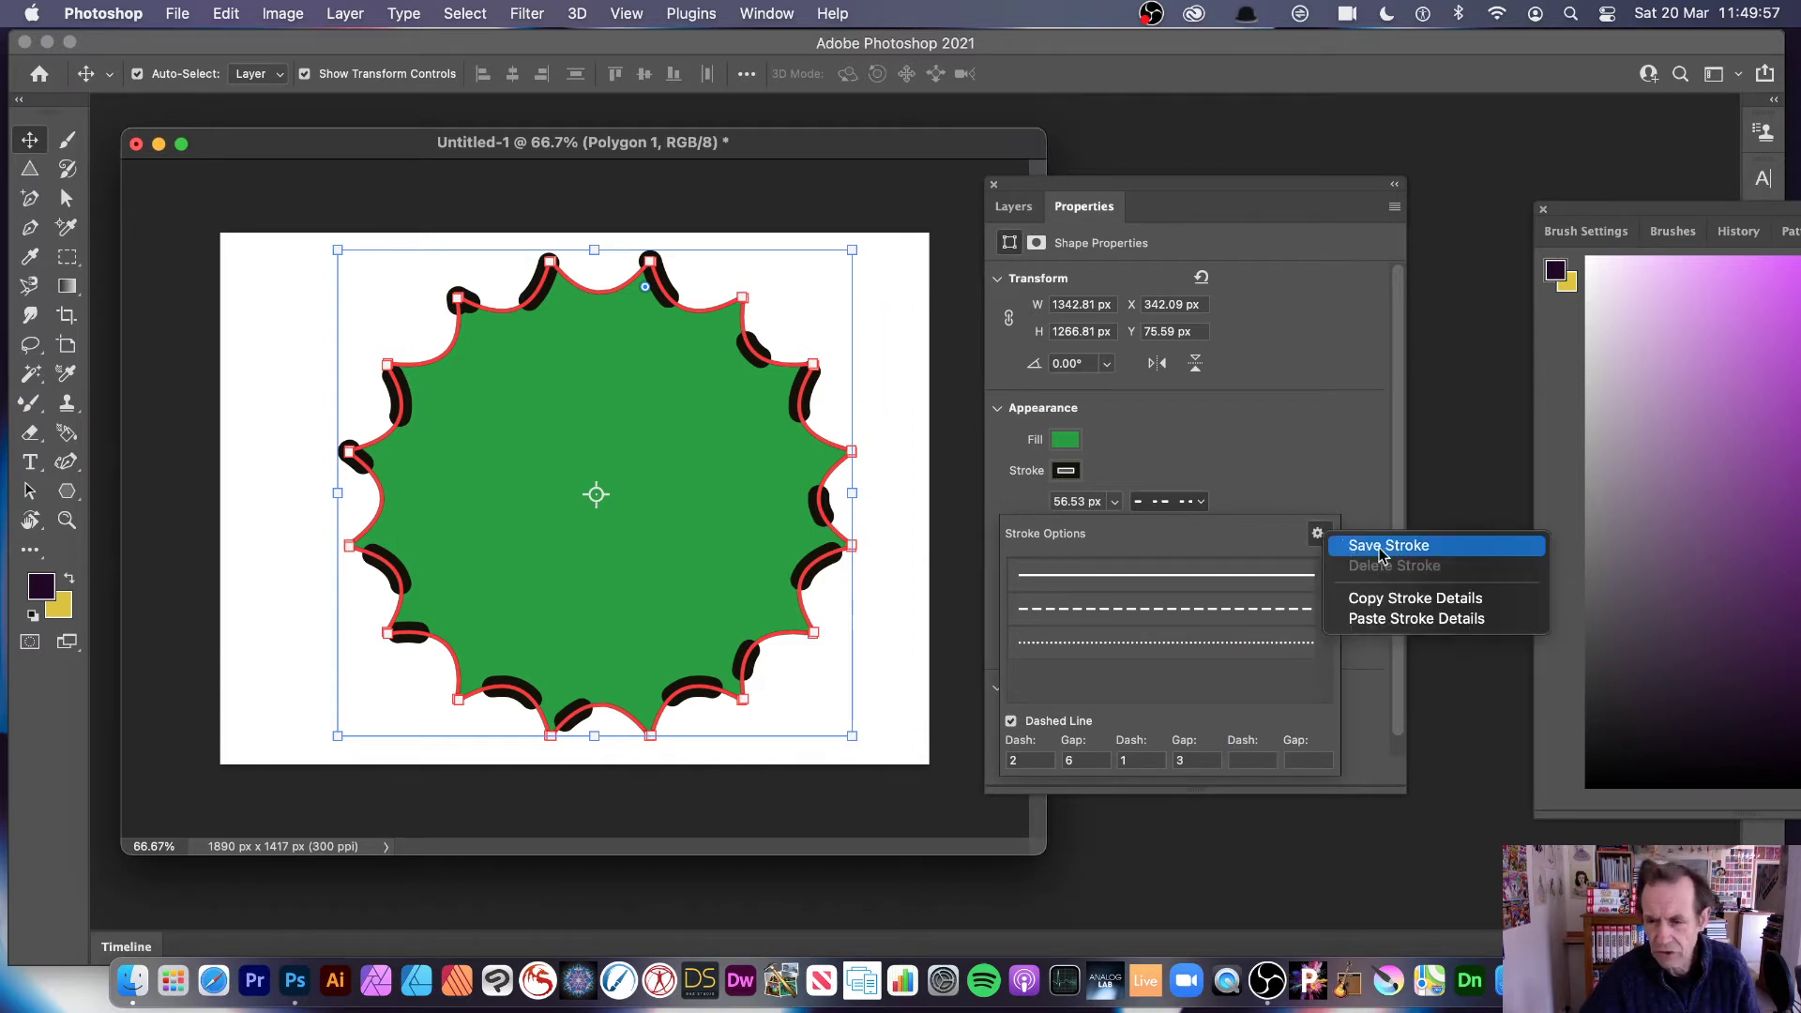
left_click(1411, 549)
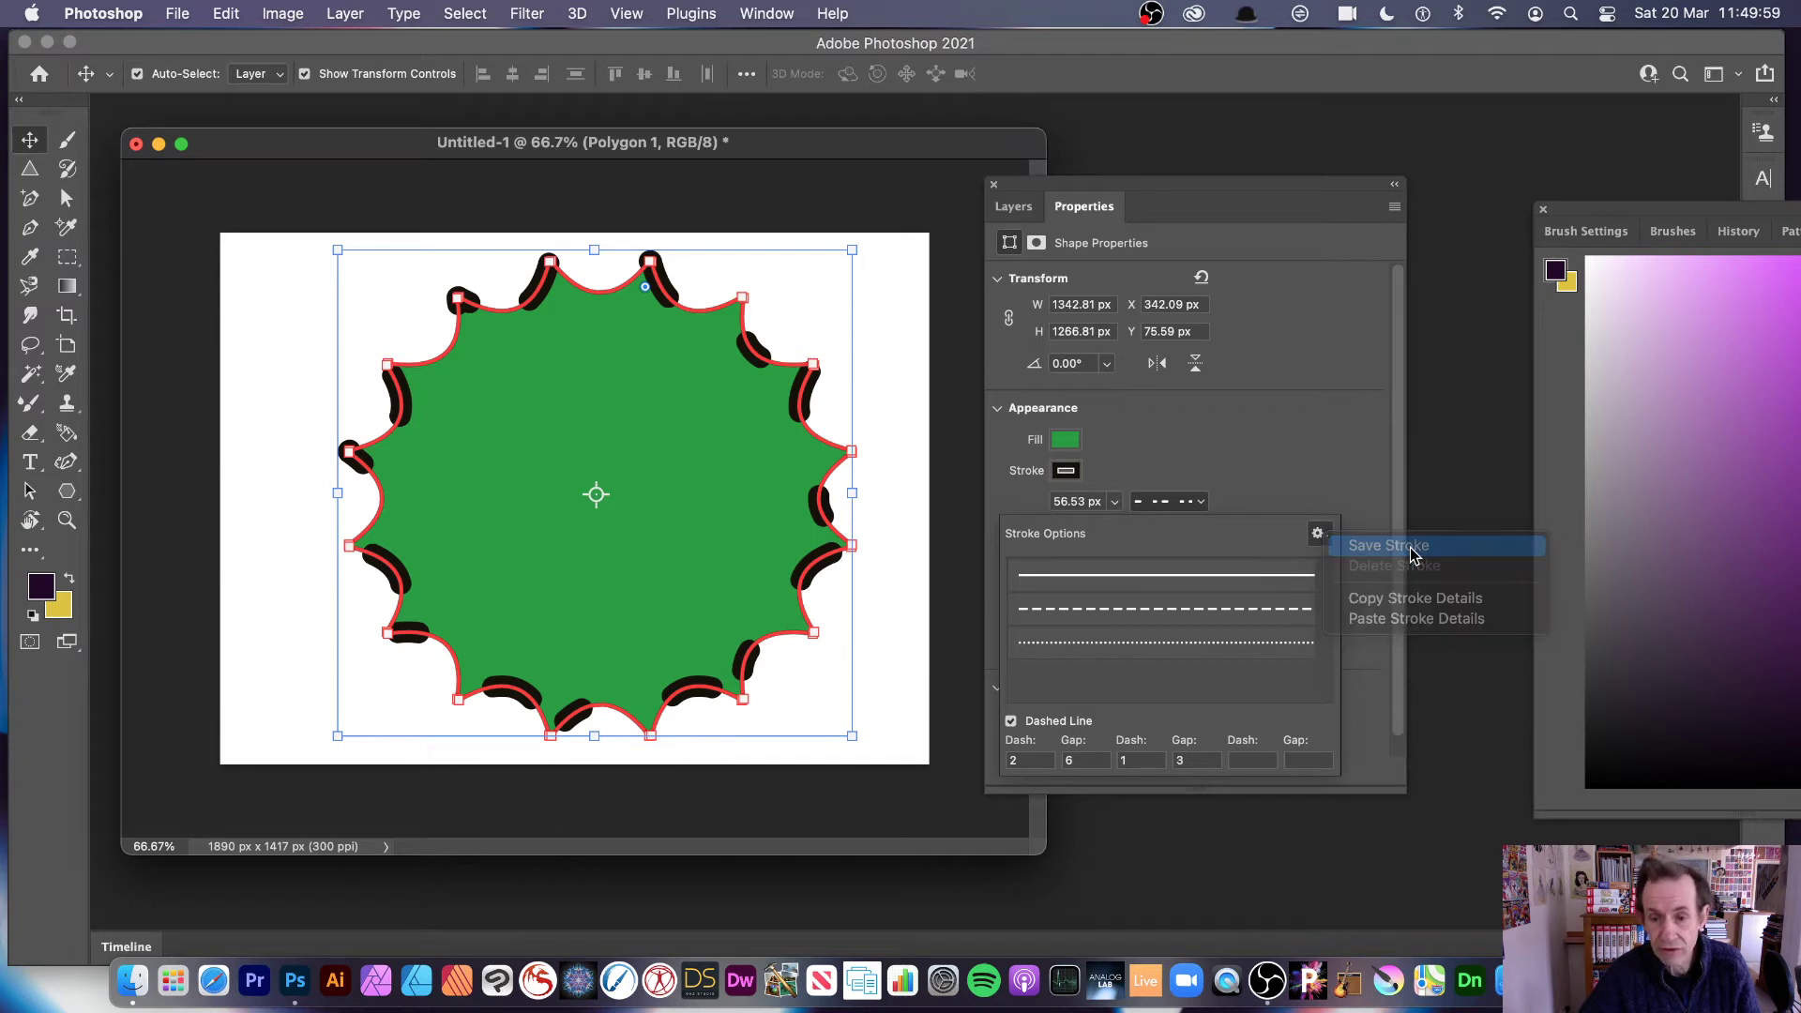
left_click(1290, 427)
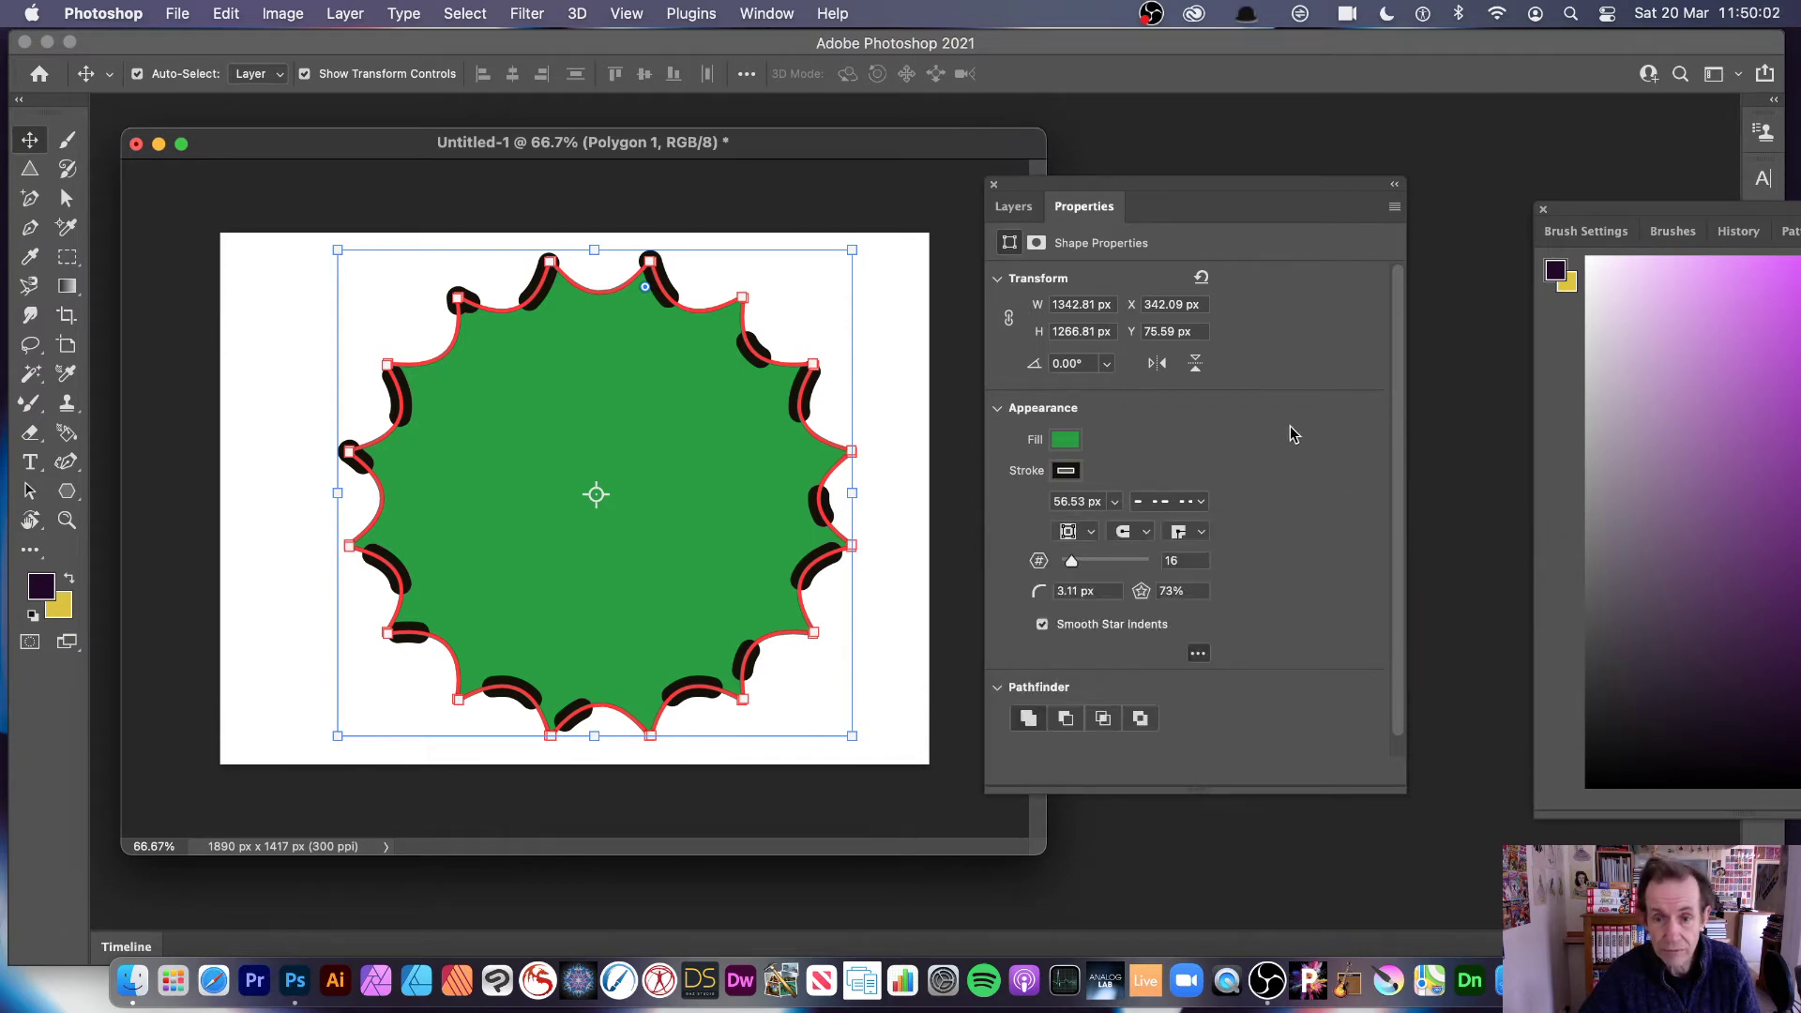
Step: Try a gradient fill on the star, return to solid colour and sample recent swatches, ending on green
left_click(1070, 439)
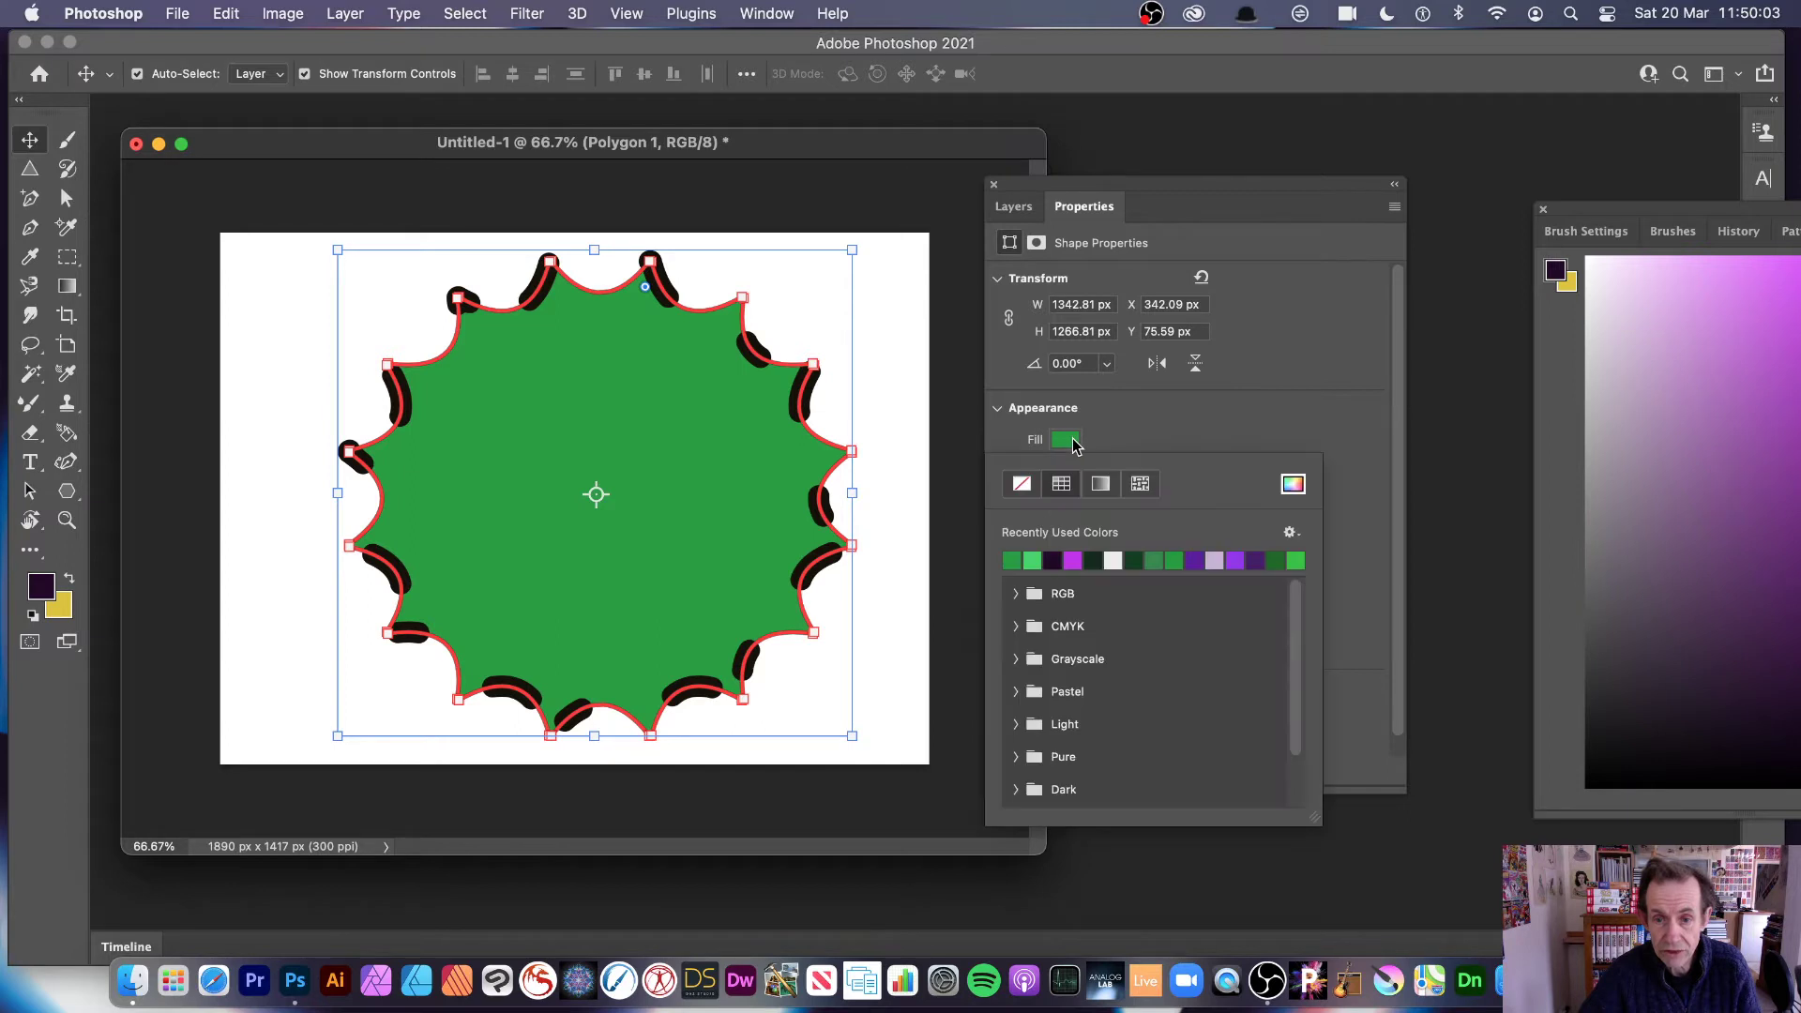
left_click(1100, 486)
left_click(1065, 490)
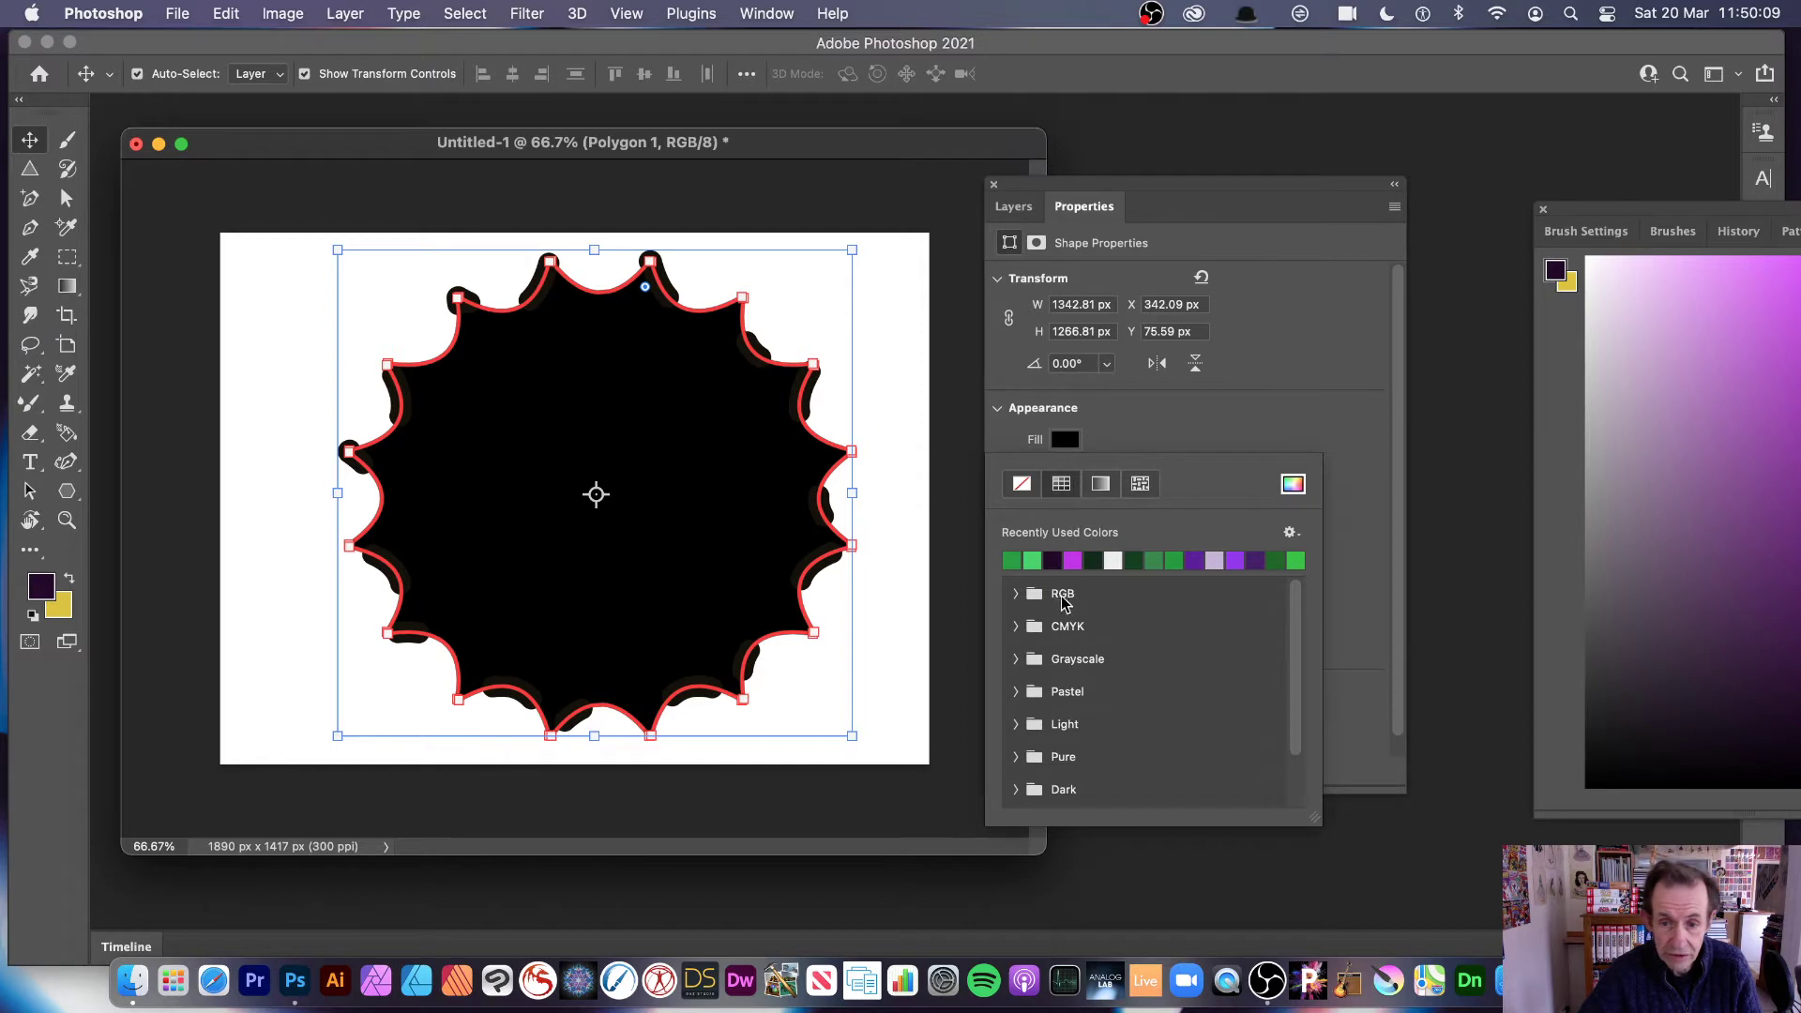
left_click(1072, 560)
left_click(1137, 560)
left_click(1173, 560)
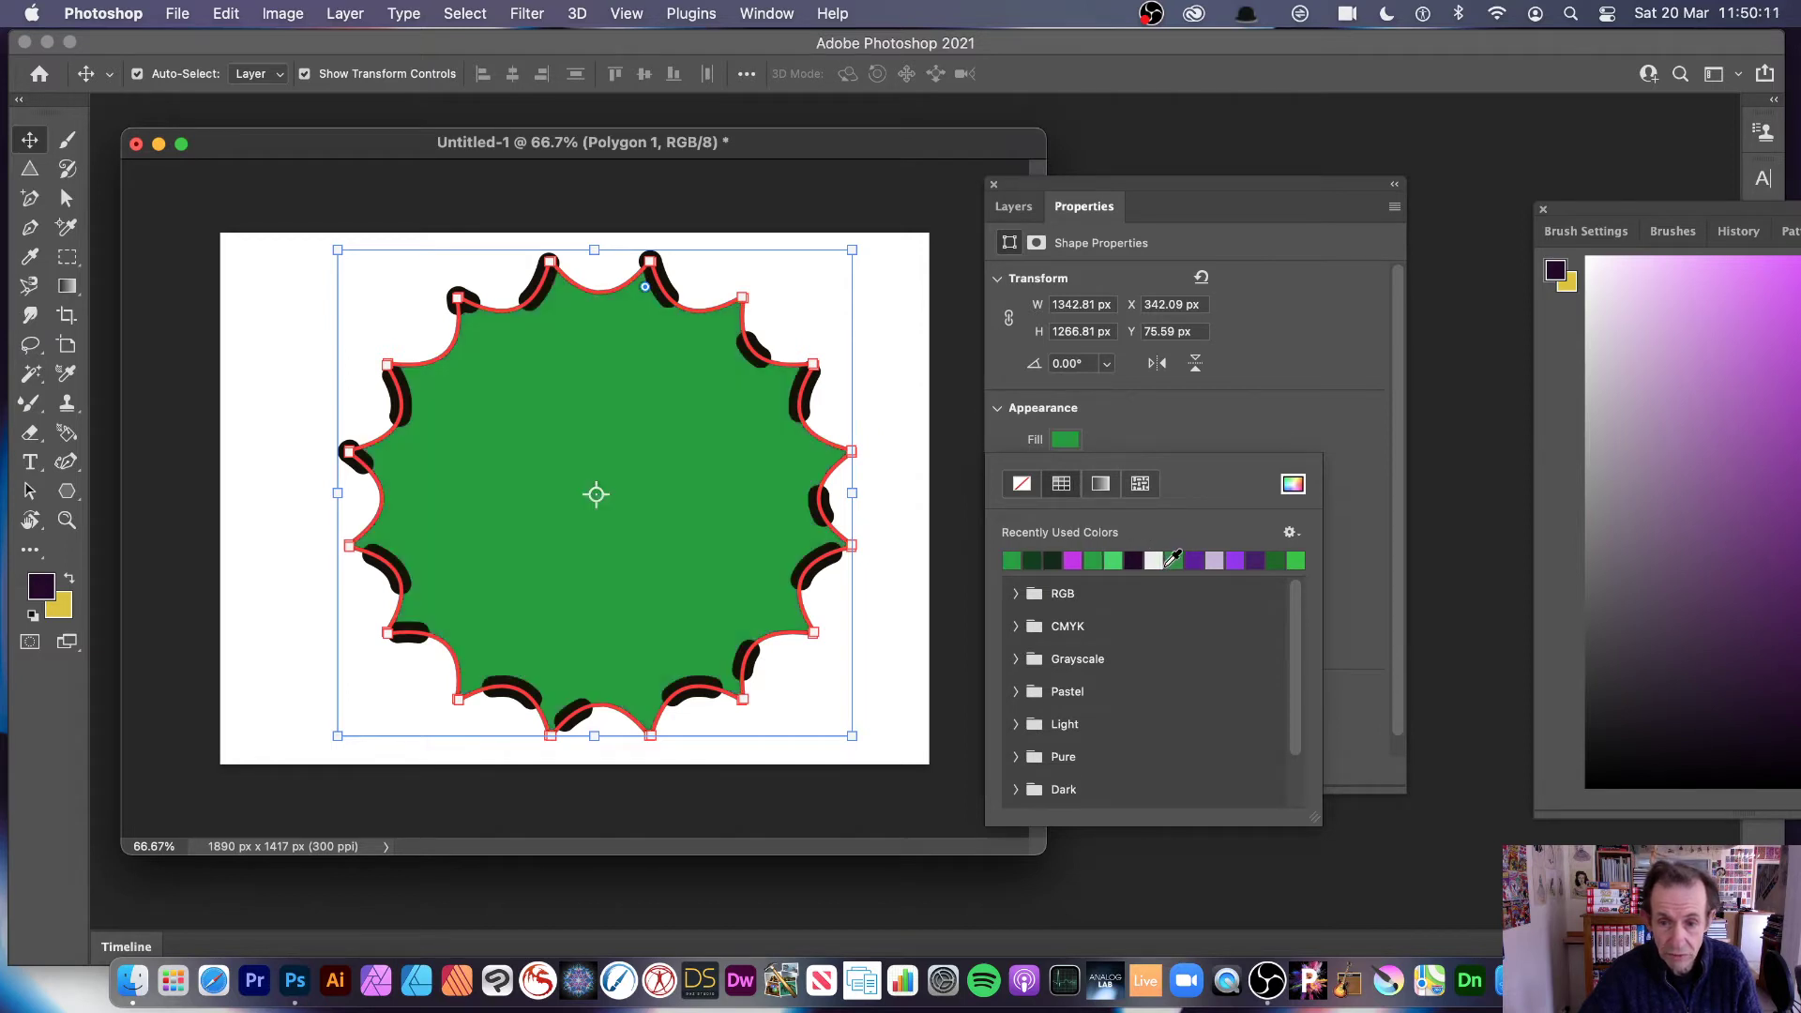
Step: Switch the star's fill to a gradient and try several recently used gradients, ending on the yellow-to-magenta one
left_click(1101, 486)
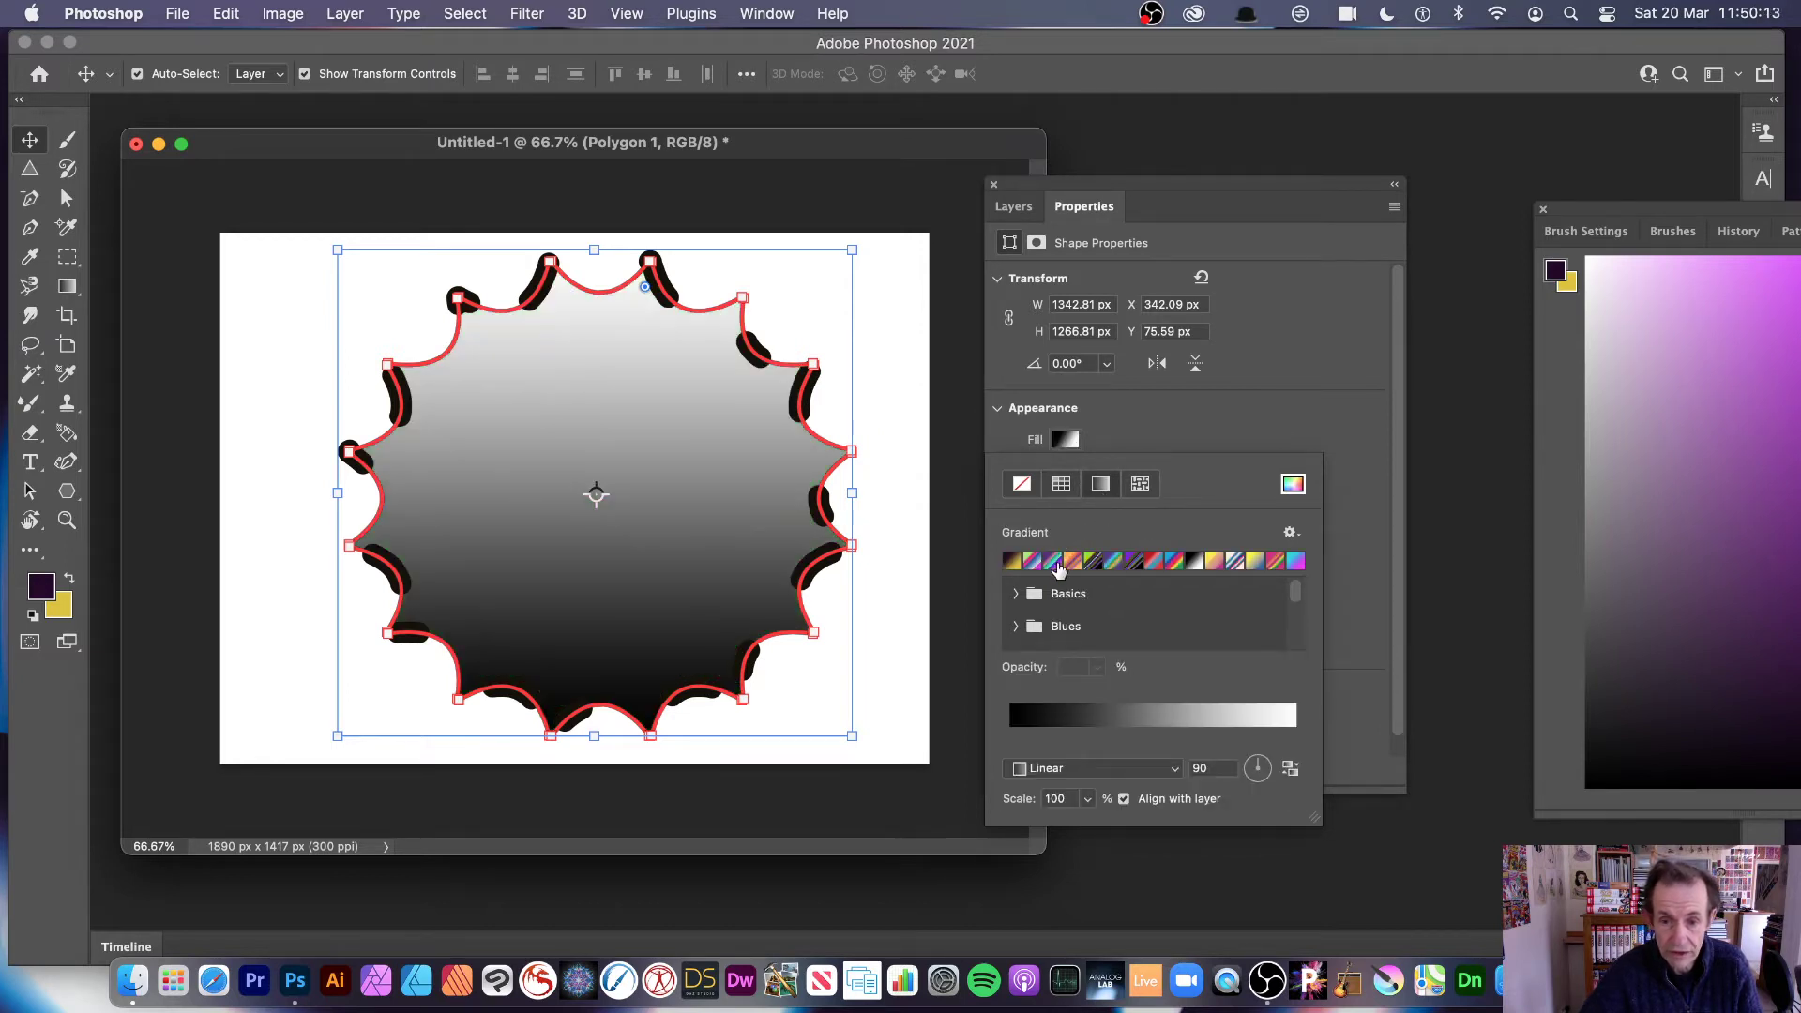
left_click(1053, 561)
left_click(1153, 561)
left_click(1133, 560)
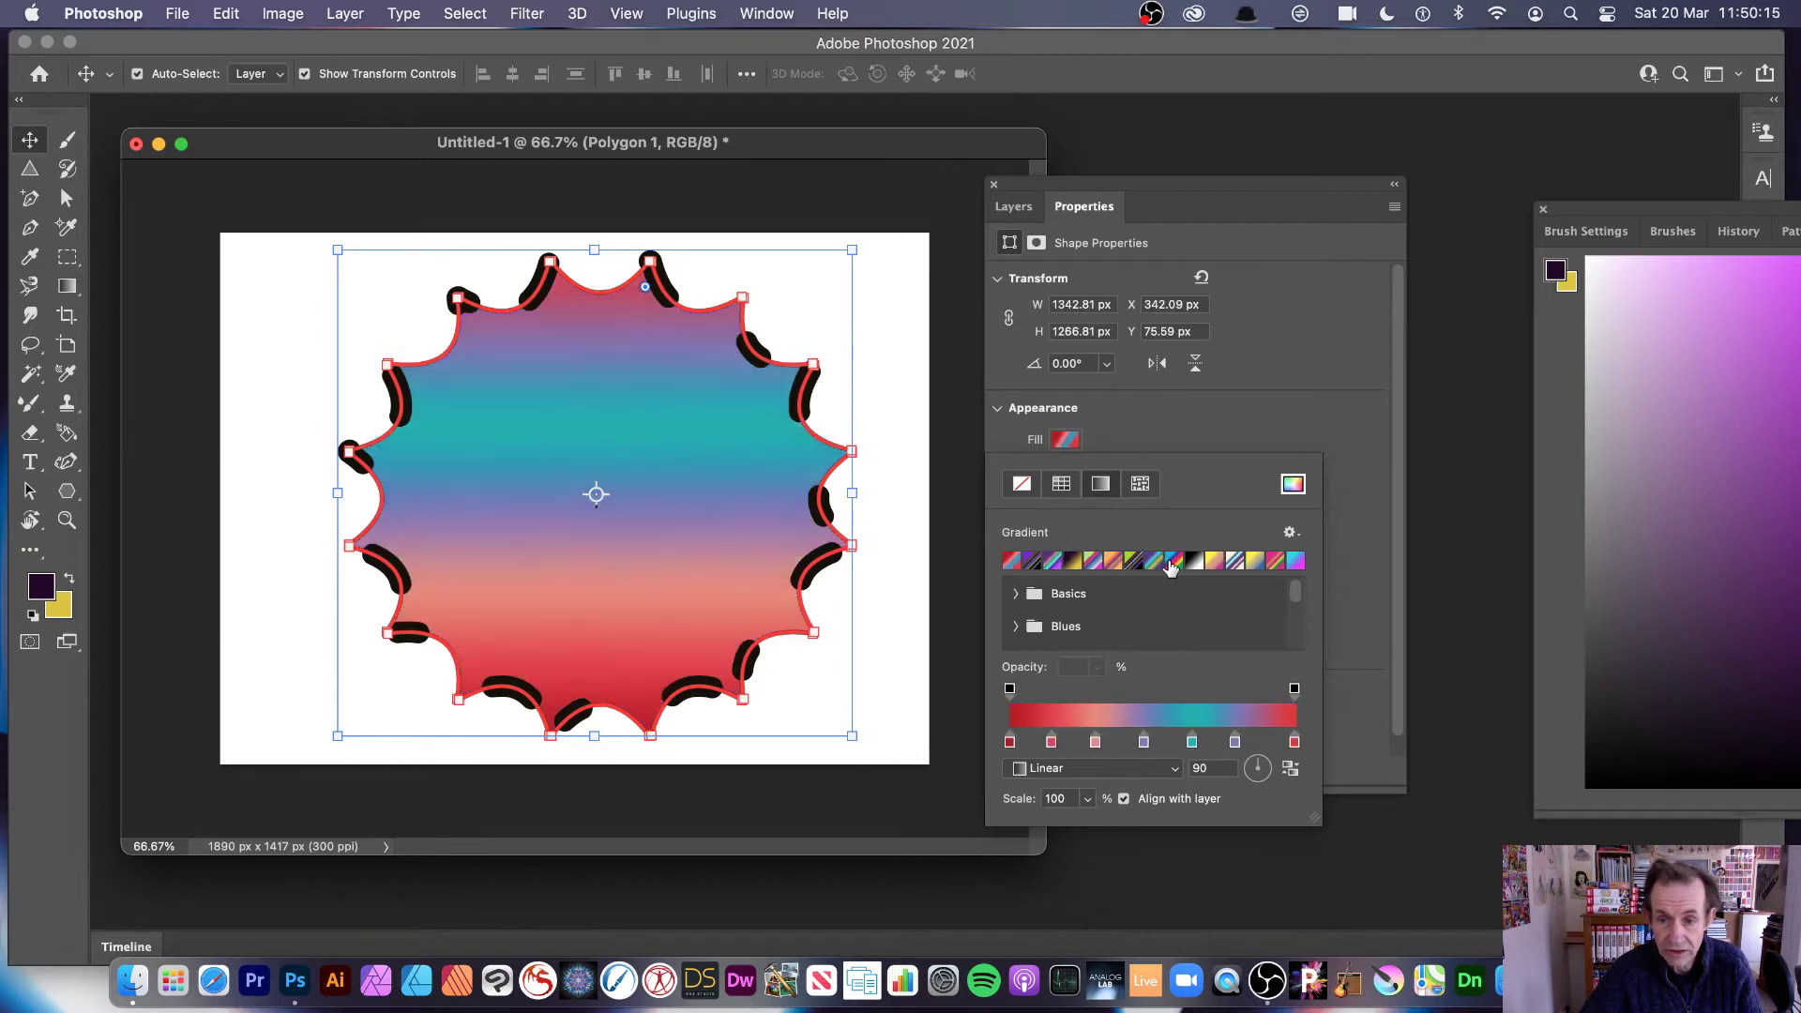
left_click(1072, 560)
left_click(1032, 560)
left_click(1011, 560)
Step: Try the three presets in the Basics gradient group as the star's fill, ending on black to white
left_click(1012, 593)
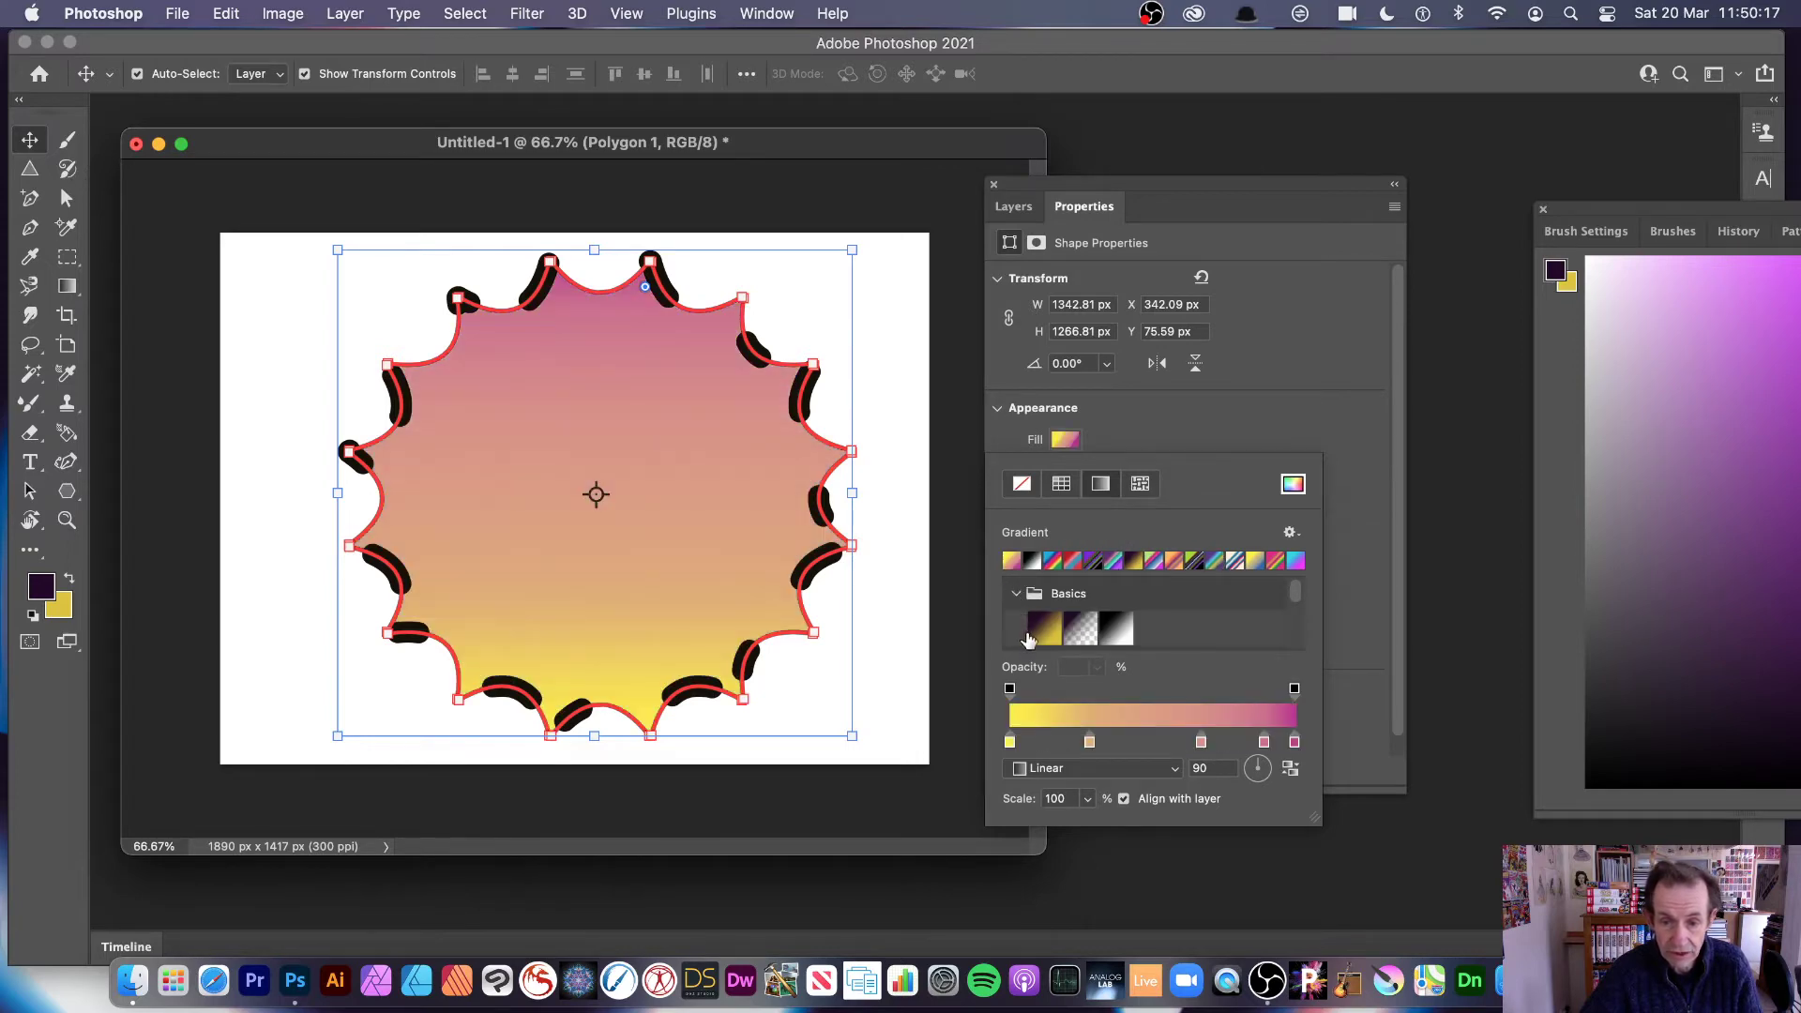
left_click(1043, 628)
left_click(1080, 628)
left_click(1117, 629)
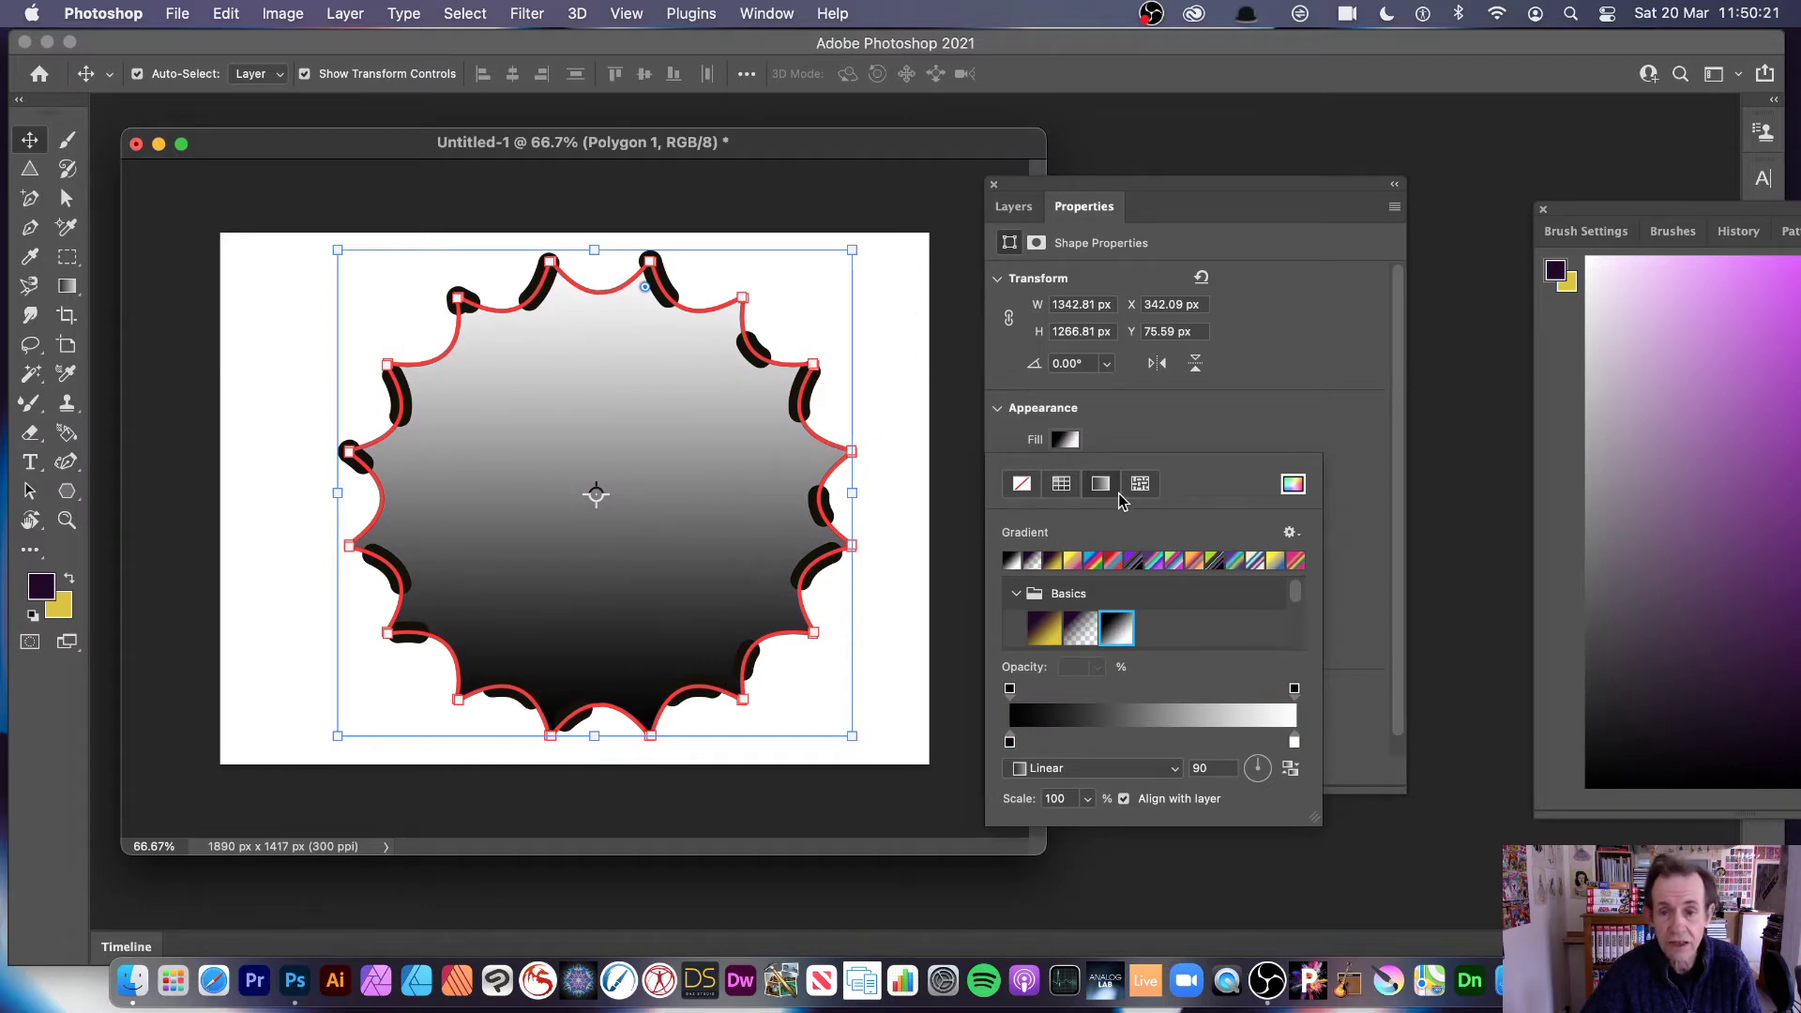
Step: Switch the star's fill to a pattern and try each available pattern, ending on the magenta and black speckle
left_click(1142, 486)
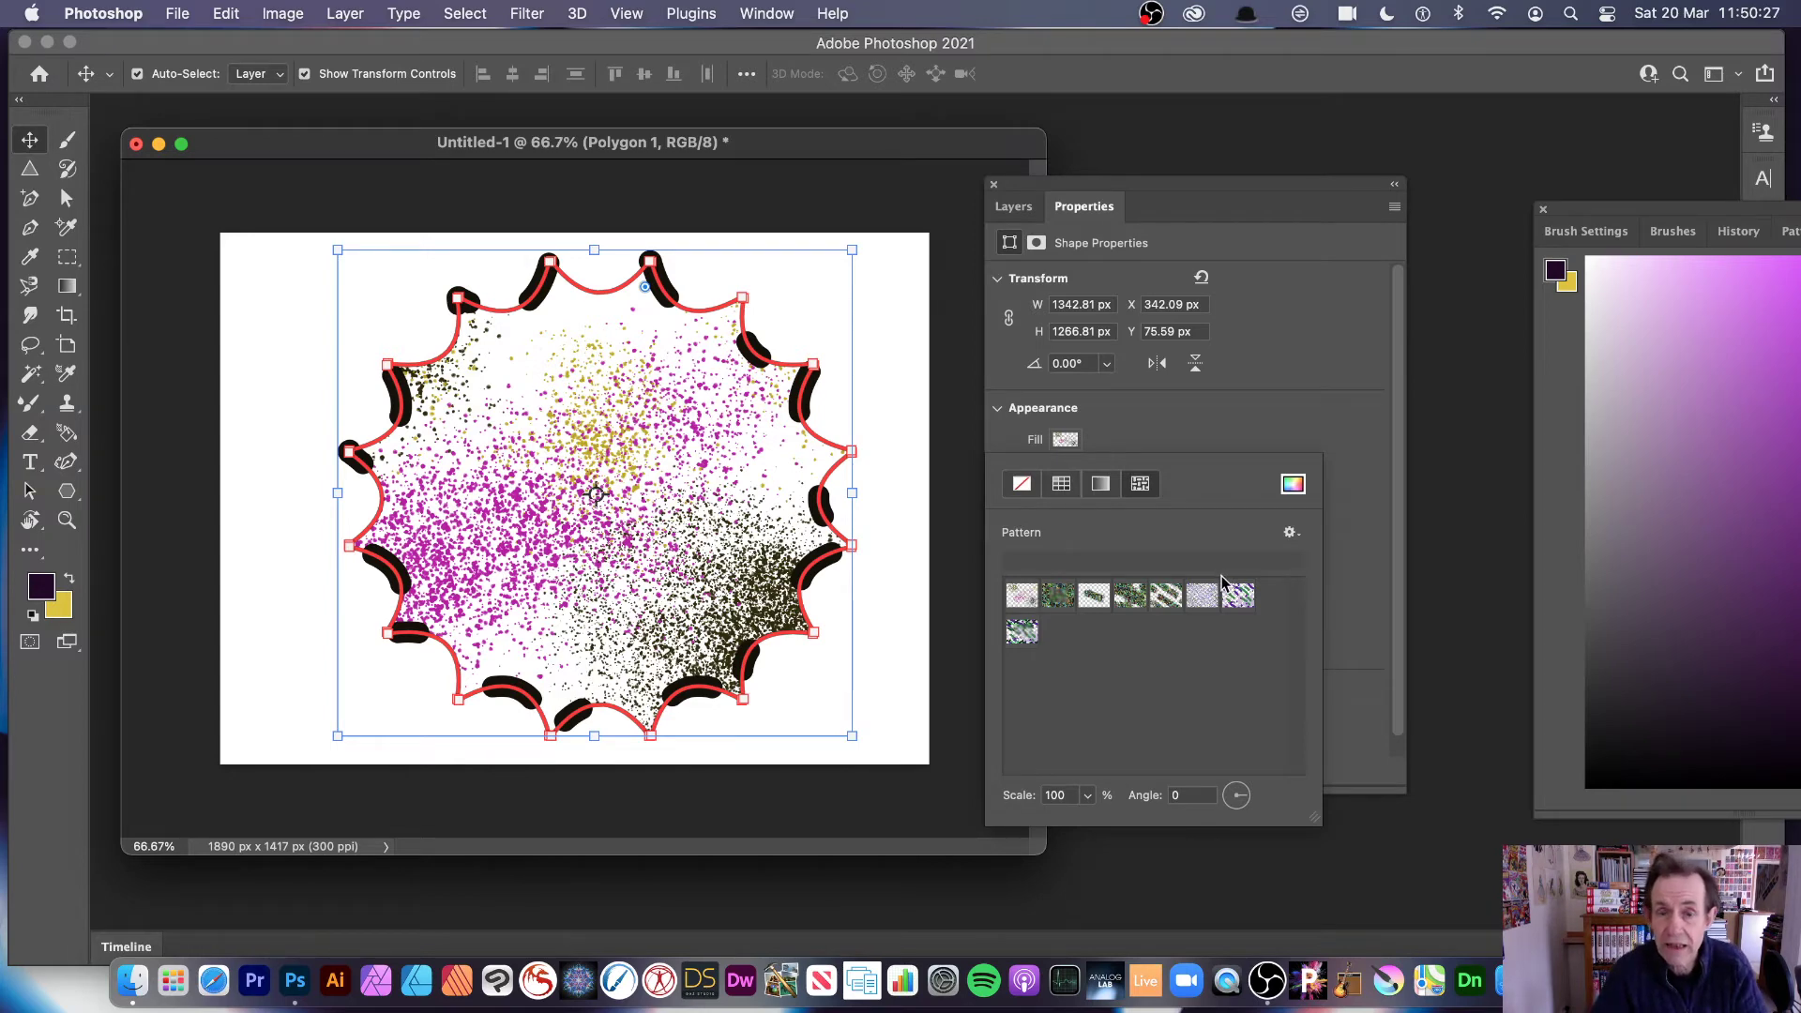
left_click(1058, 596)
left_click(1094, 594)
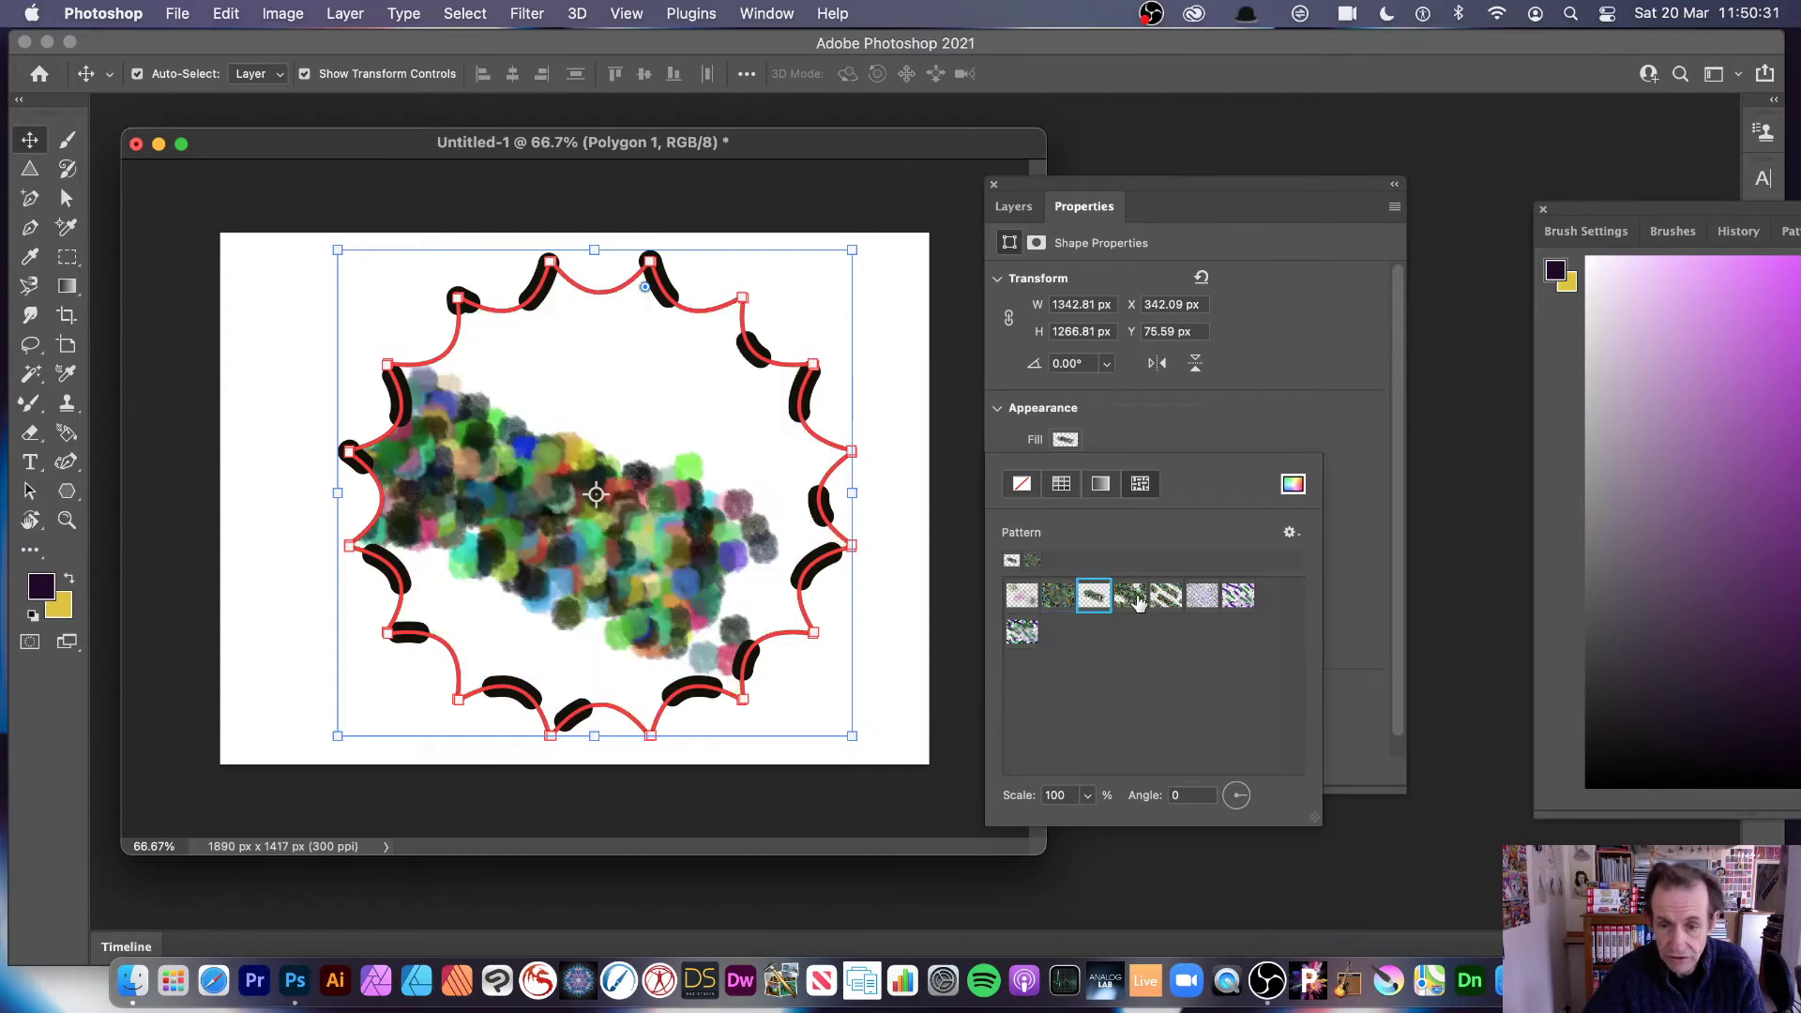
left_click(1132, 595)
left_click(1168, 596)
left_click(1201, 596)
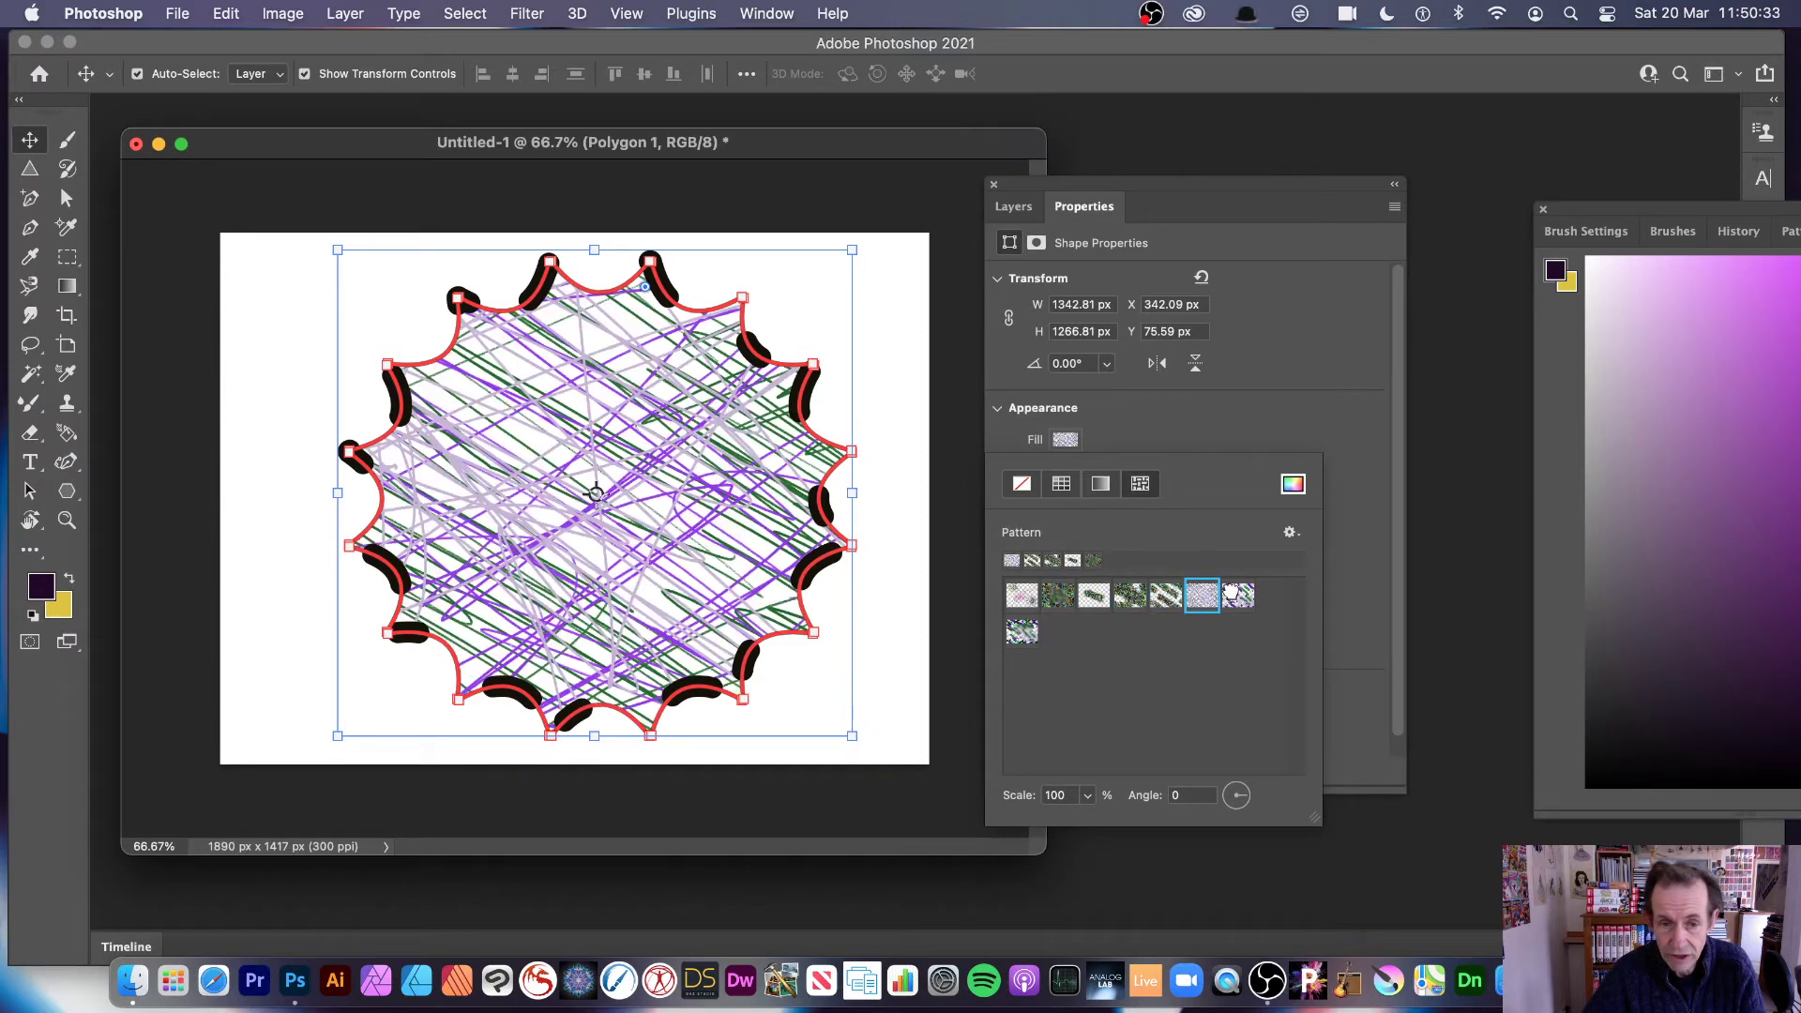
left_click(1238, 596)
left_click(1022, 631)
left_click(1058, 597)
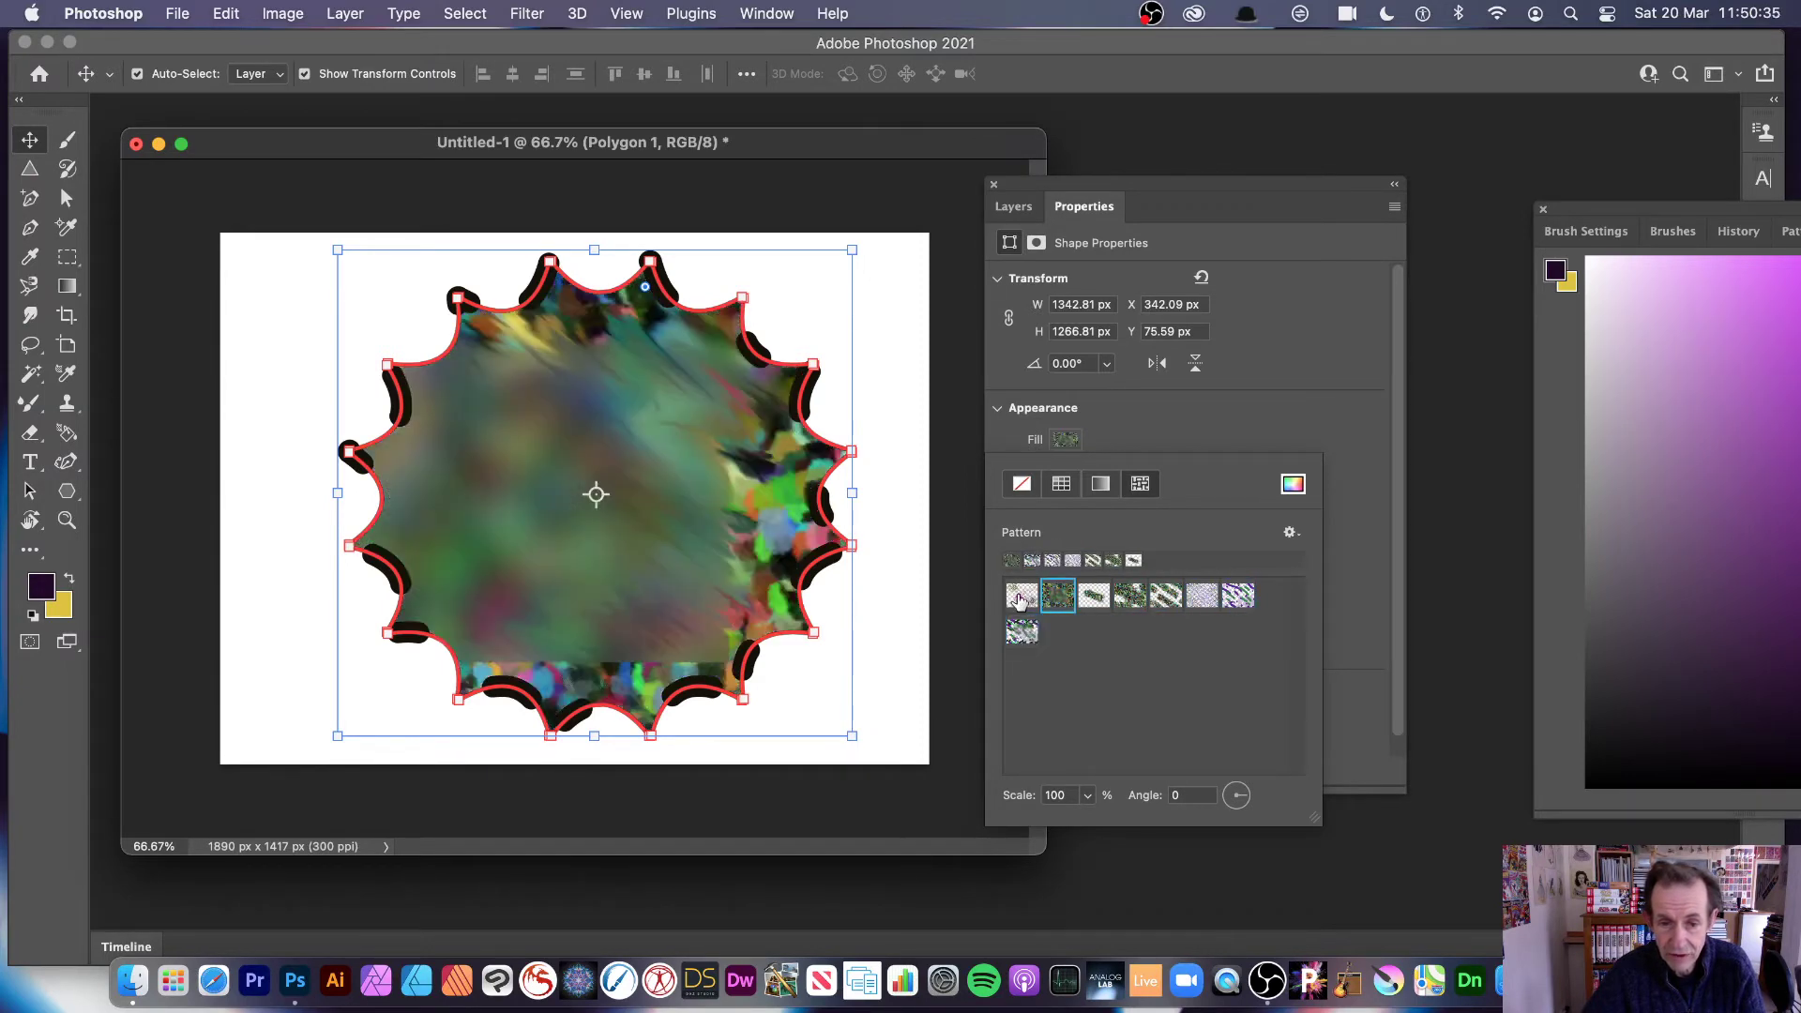
left_click(1022, 595)
left_click(1210, 435)
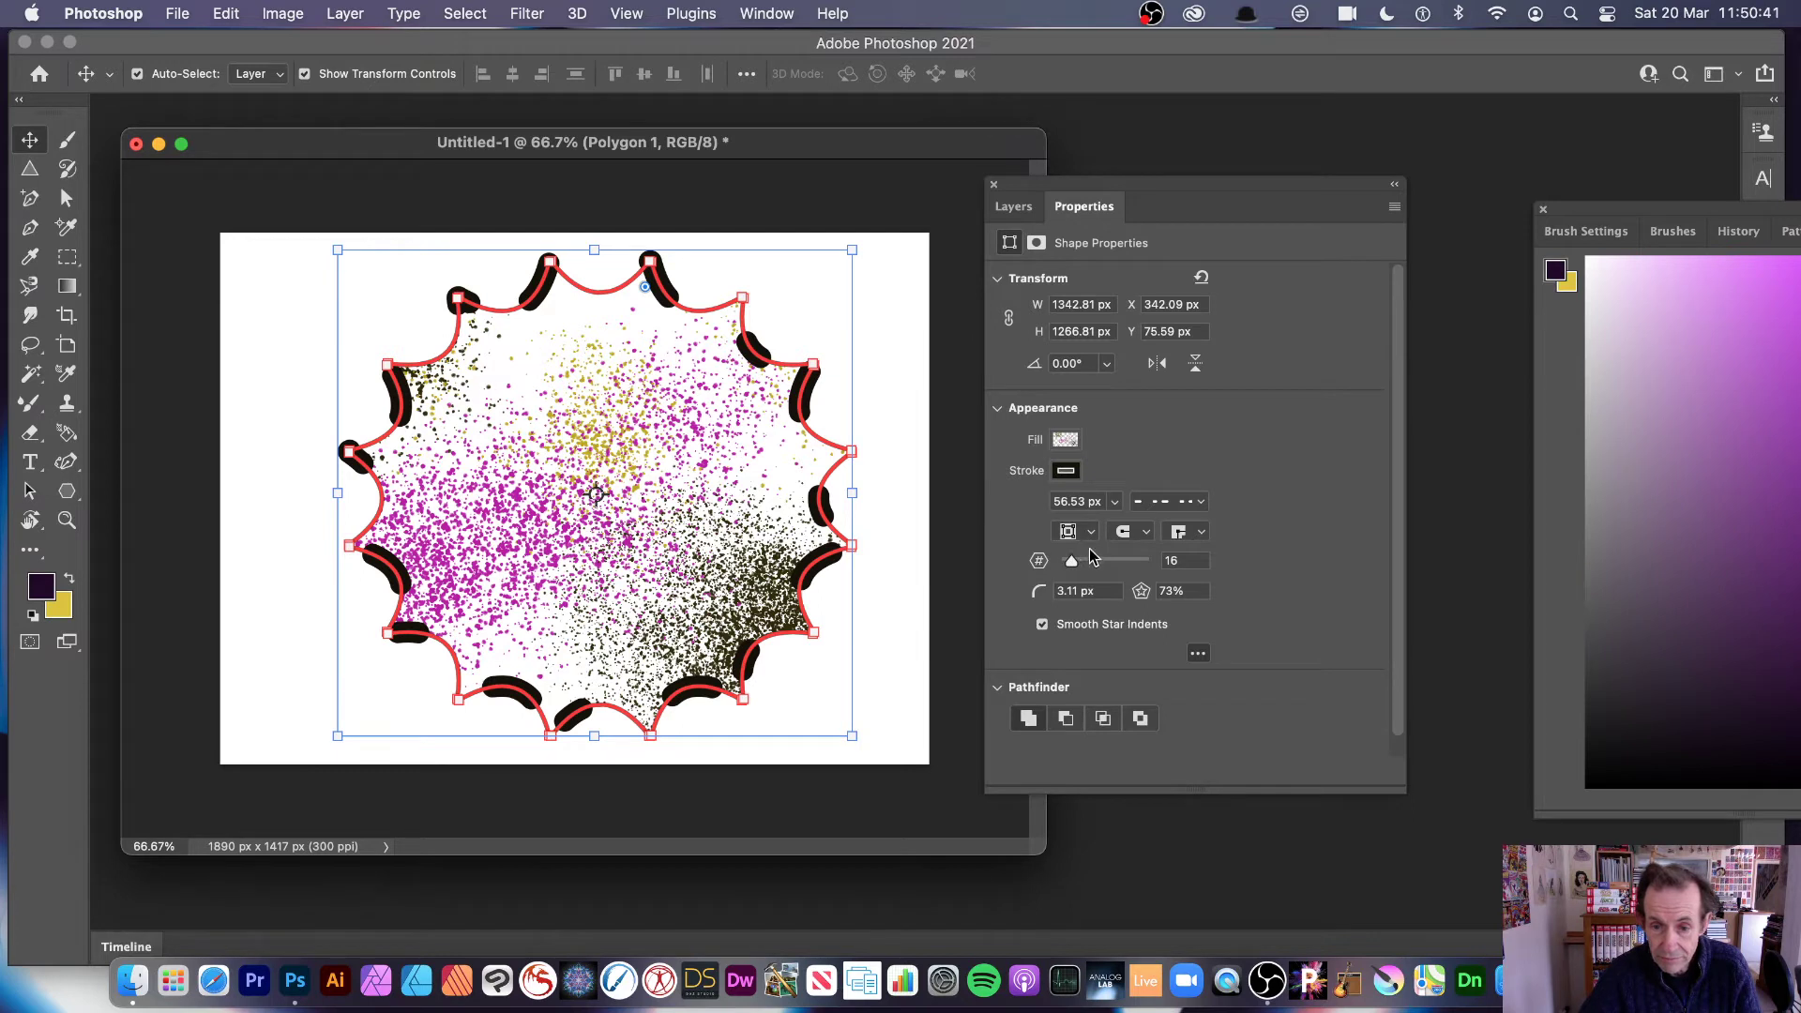
Step: Change the star's fill from the pattern back to the solid green recent colour
left_click(1069, 439)
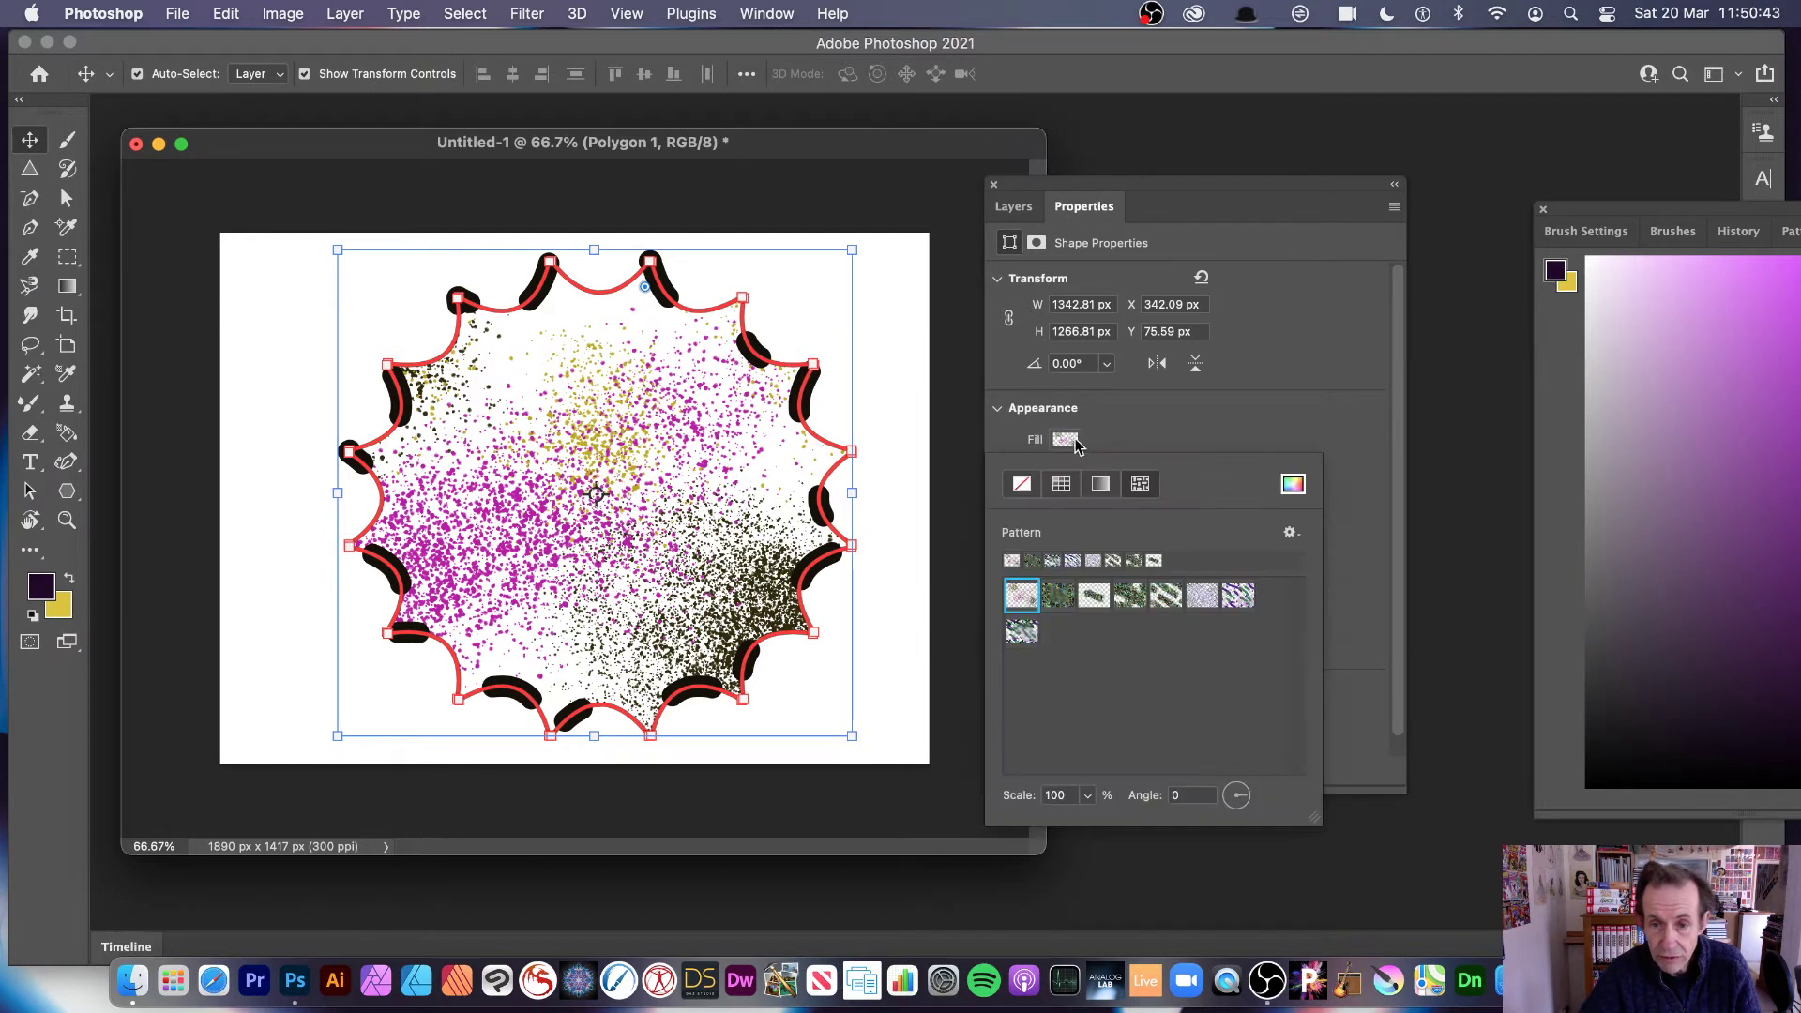
left_click(1060, 485)
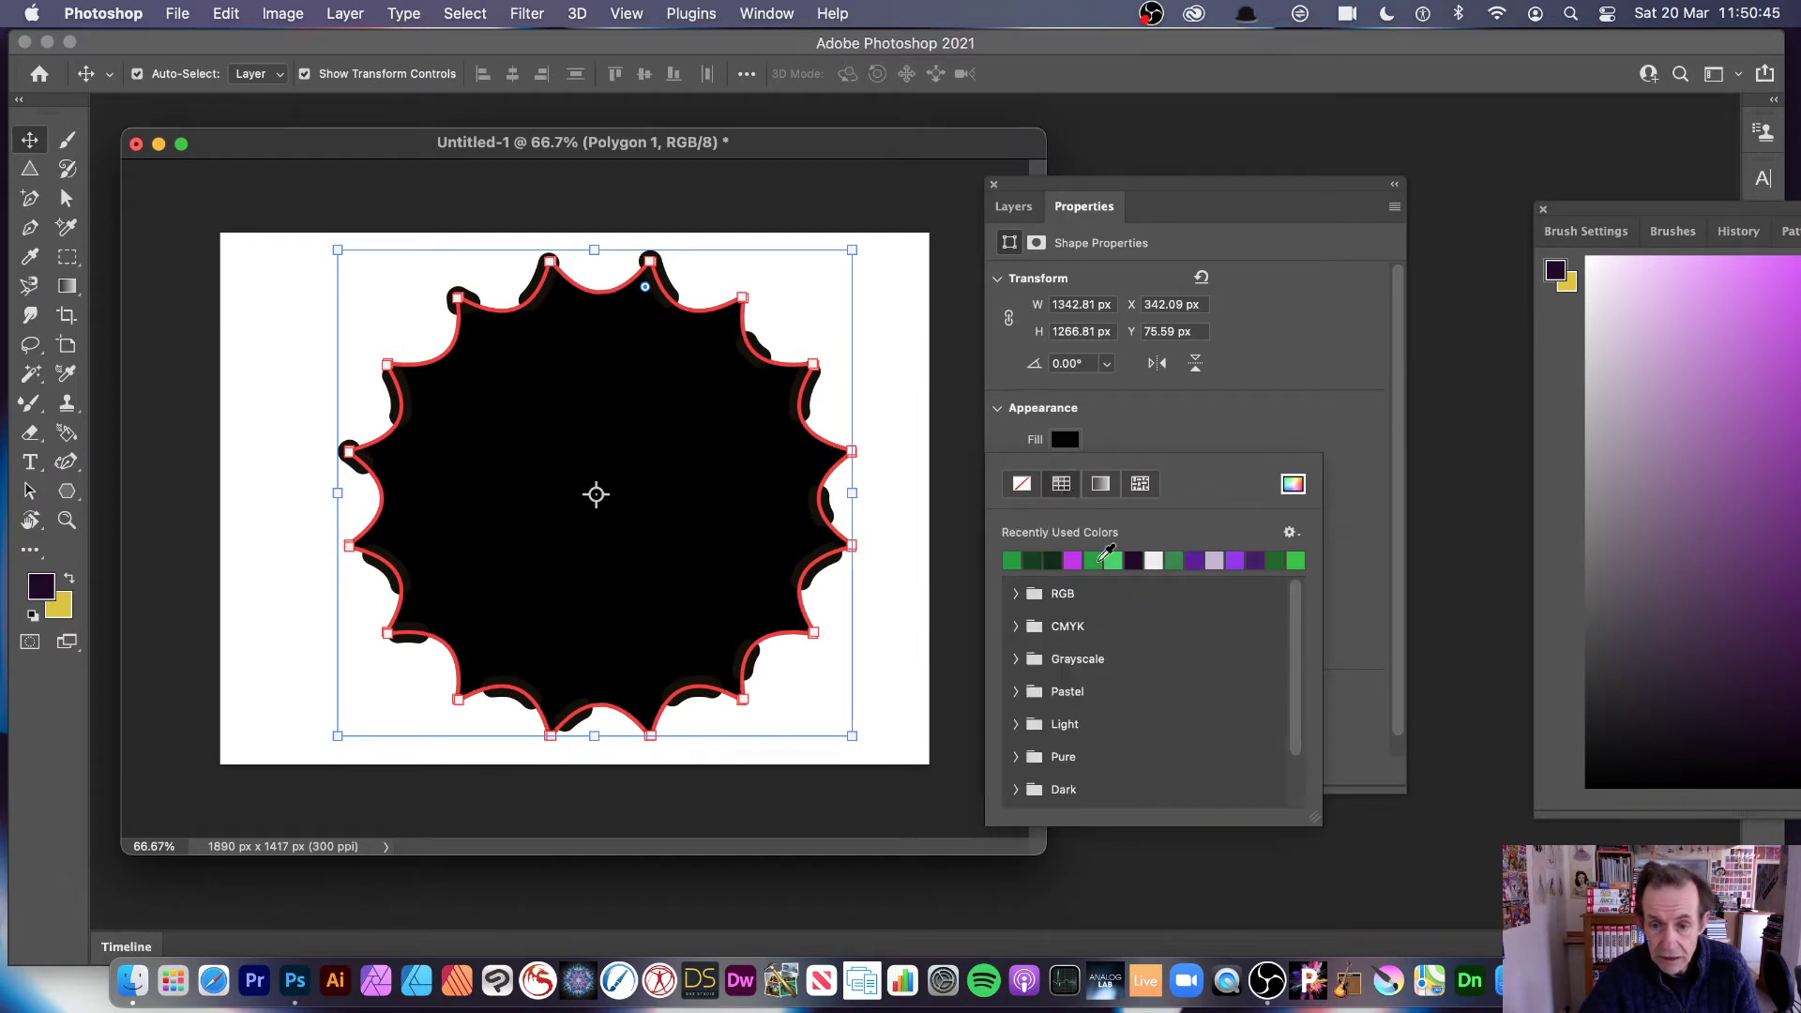
left_click(1103, 556)
left_click(1203, 441)
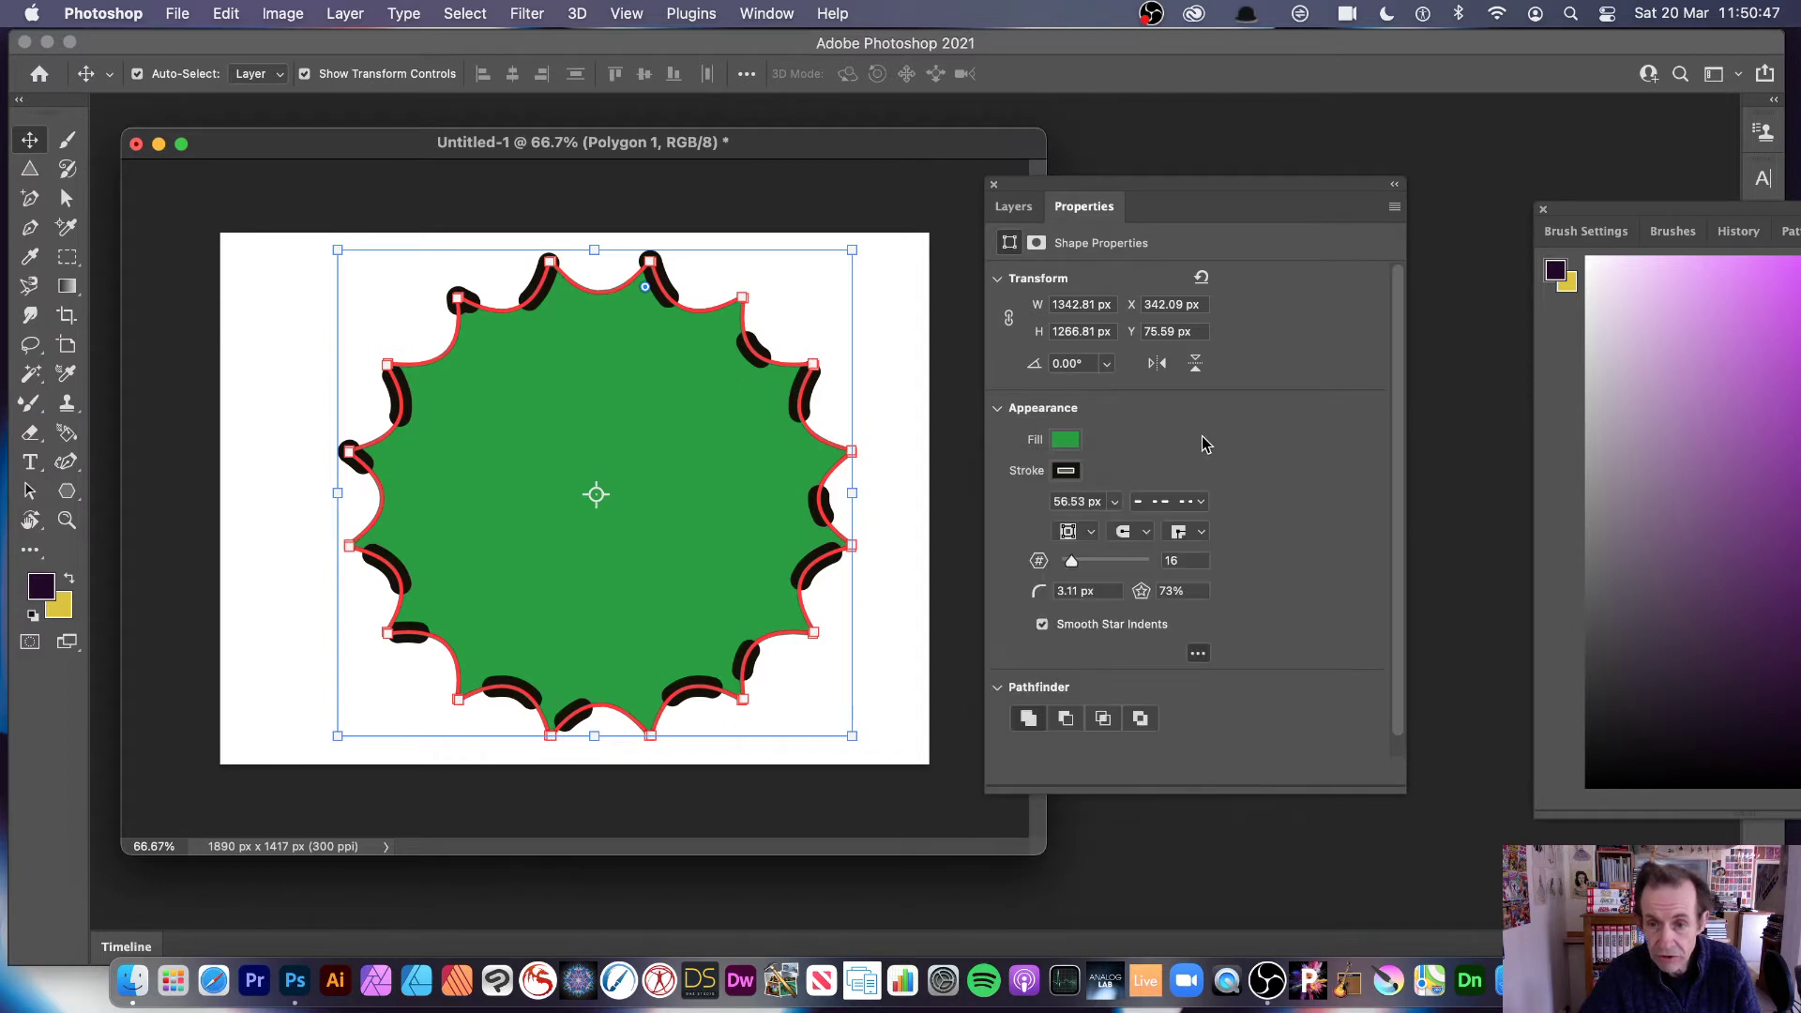
Step: Reduce the star's stroke width to 0 px and move the star to about X 274 px, Y 29 px
left_click_drag(1114, 503, 1071, 489)
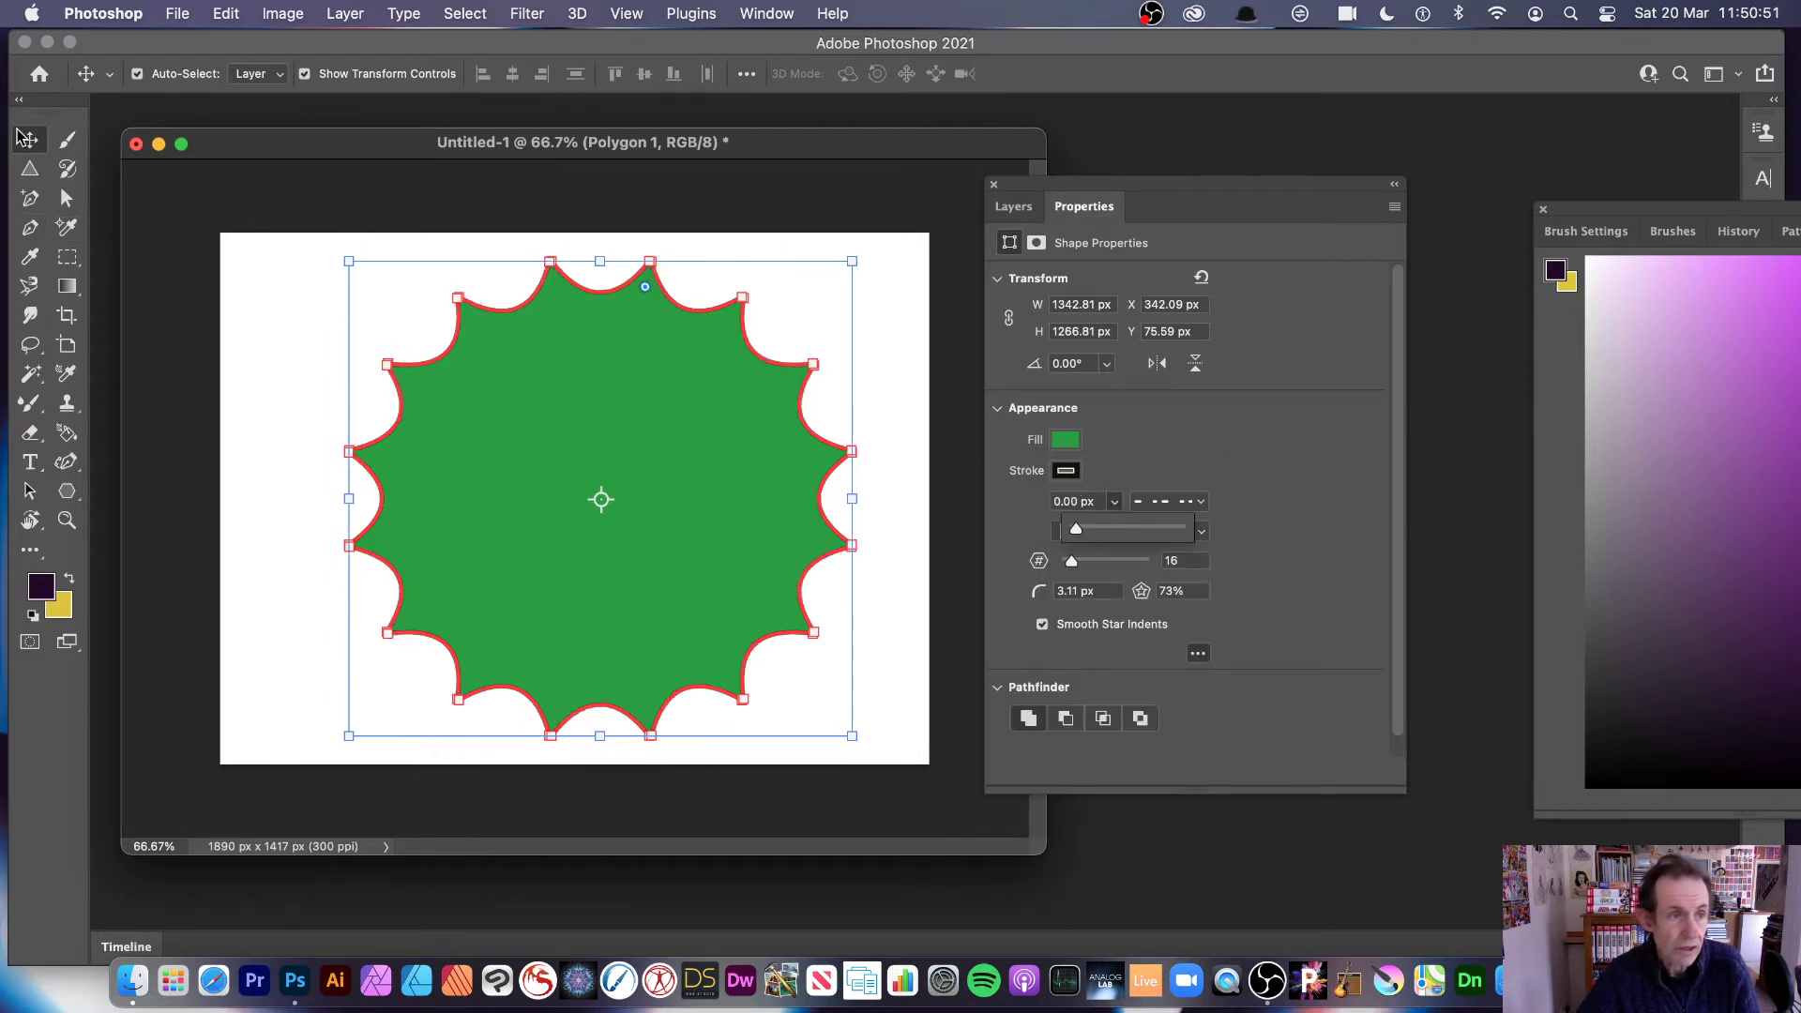
left_click(321, 285)
left_click(300, 375)
left_click_drag(611, 475, 566, 422)
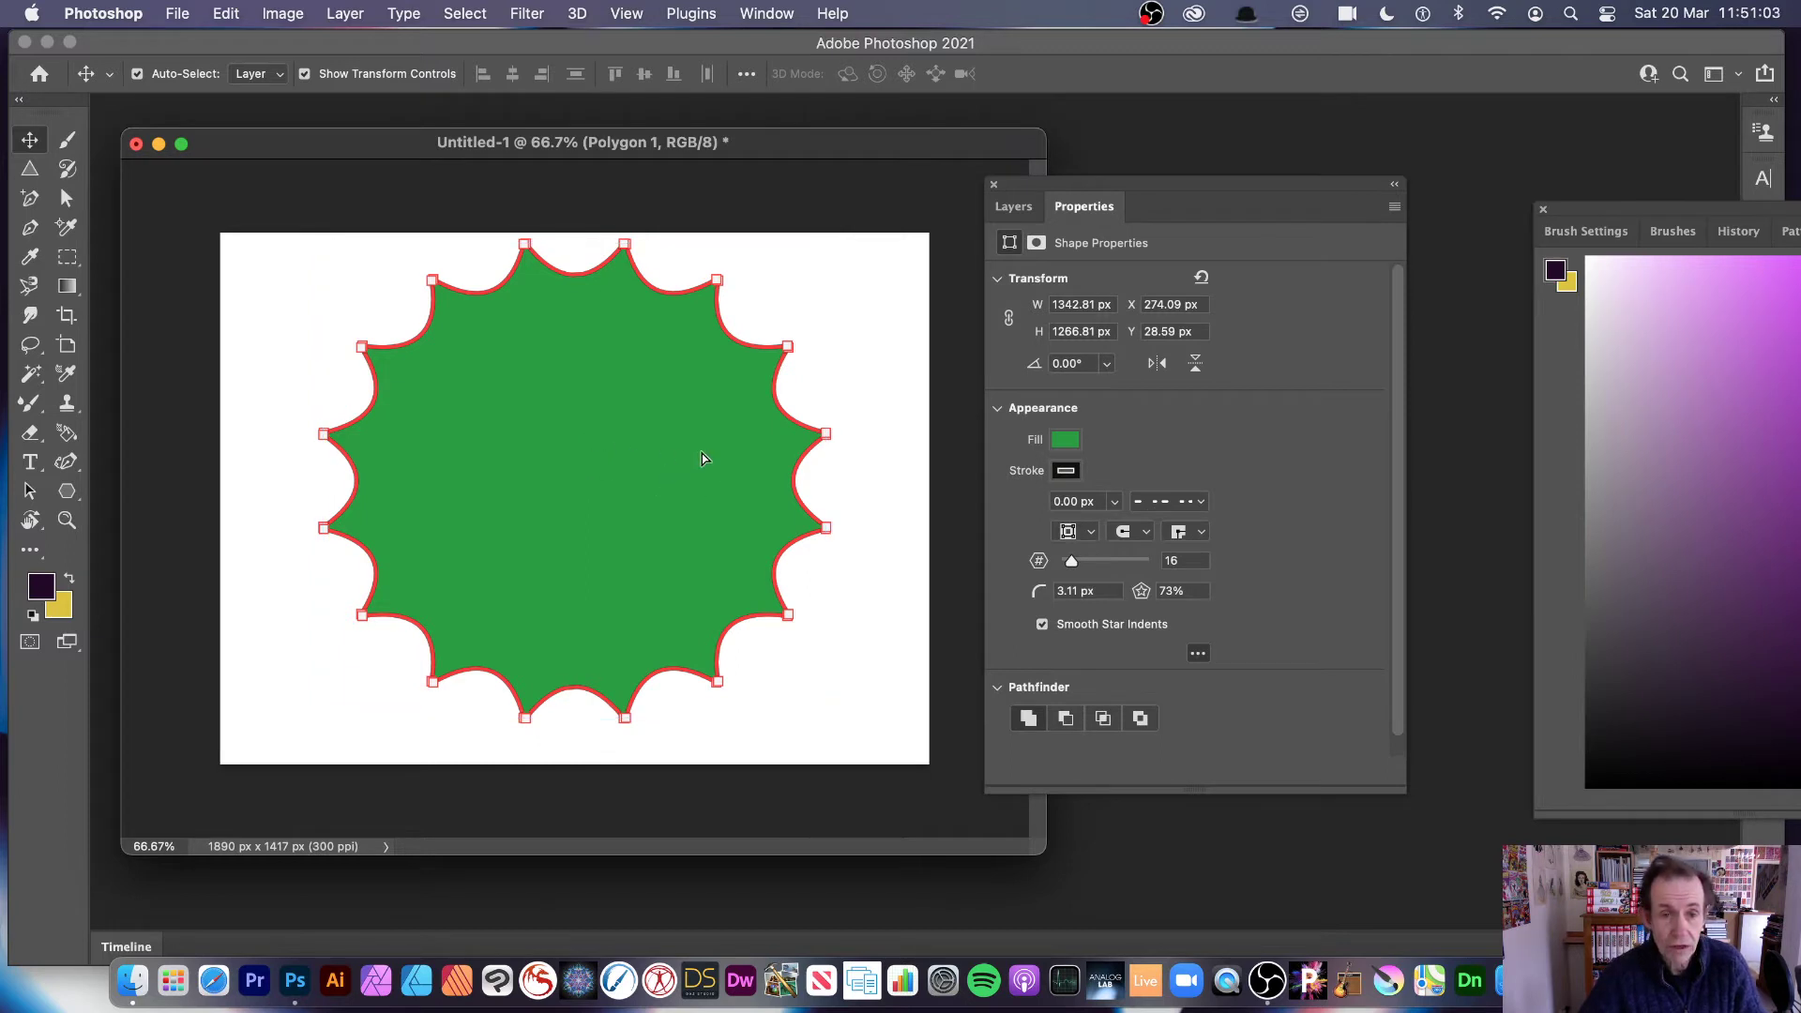
Step: Duplicate the star, scale the copy to about 769 x 819 px and place it over the original at about X 528 px, Y 198 px
left_click_drag(703, 454, 847, 366)
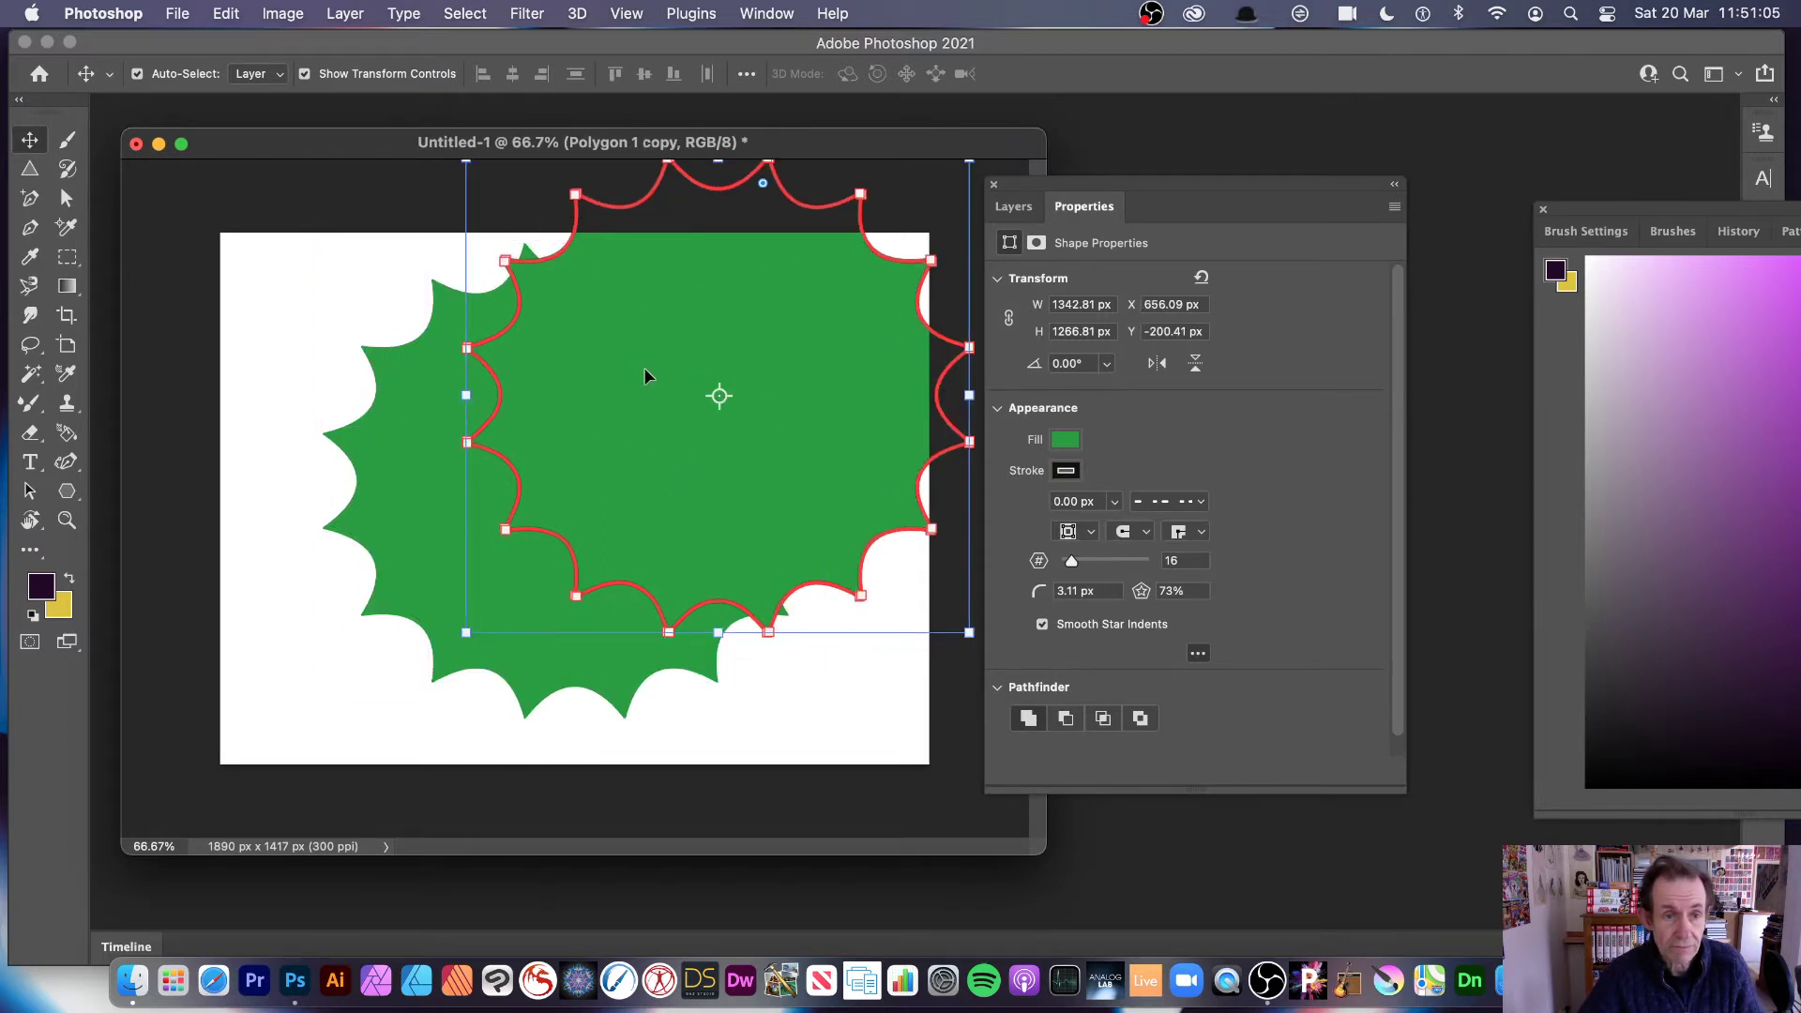
left_click_drag(466, 162, 684, 322)
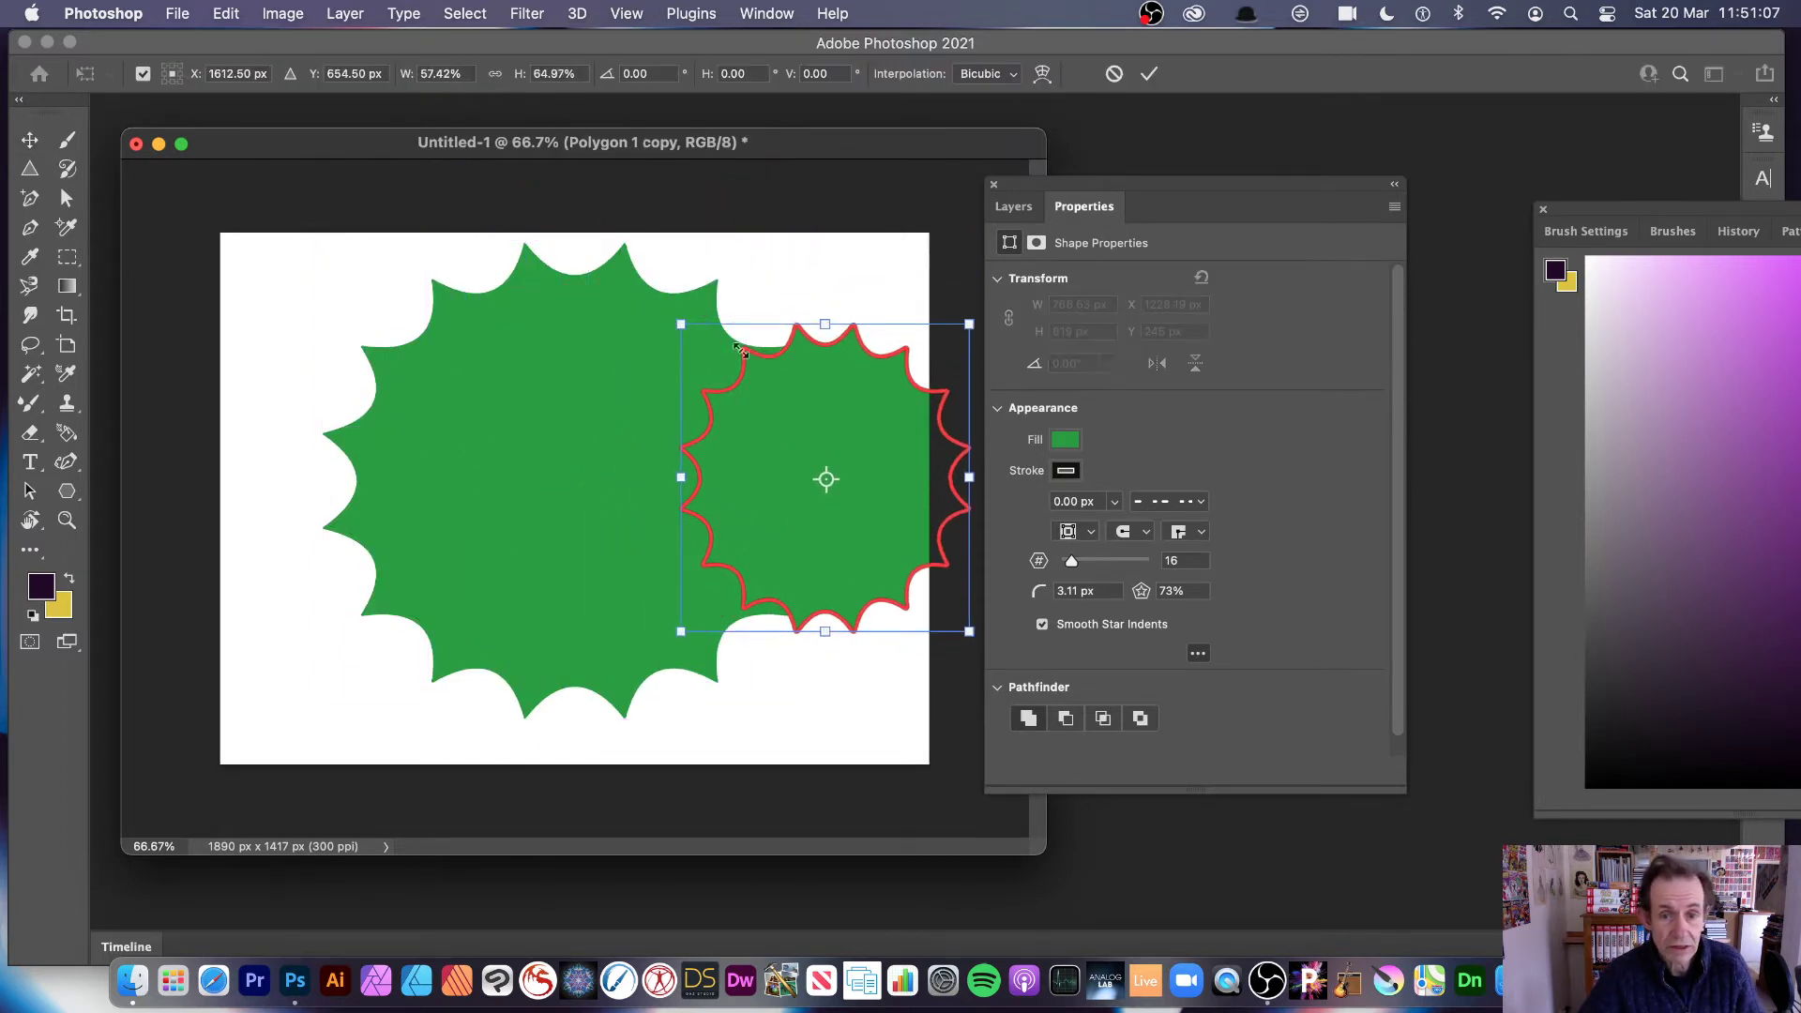
left_click_drag(895, 437, 645, 429)
key("Return")
Step: Fill the smaller star with the magenta-purple recent colour
left_click(1064, 440)
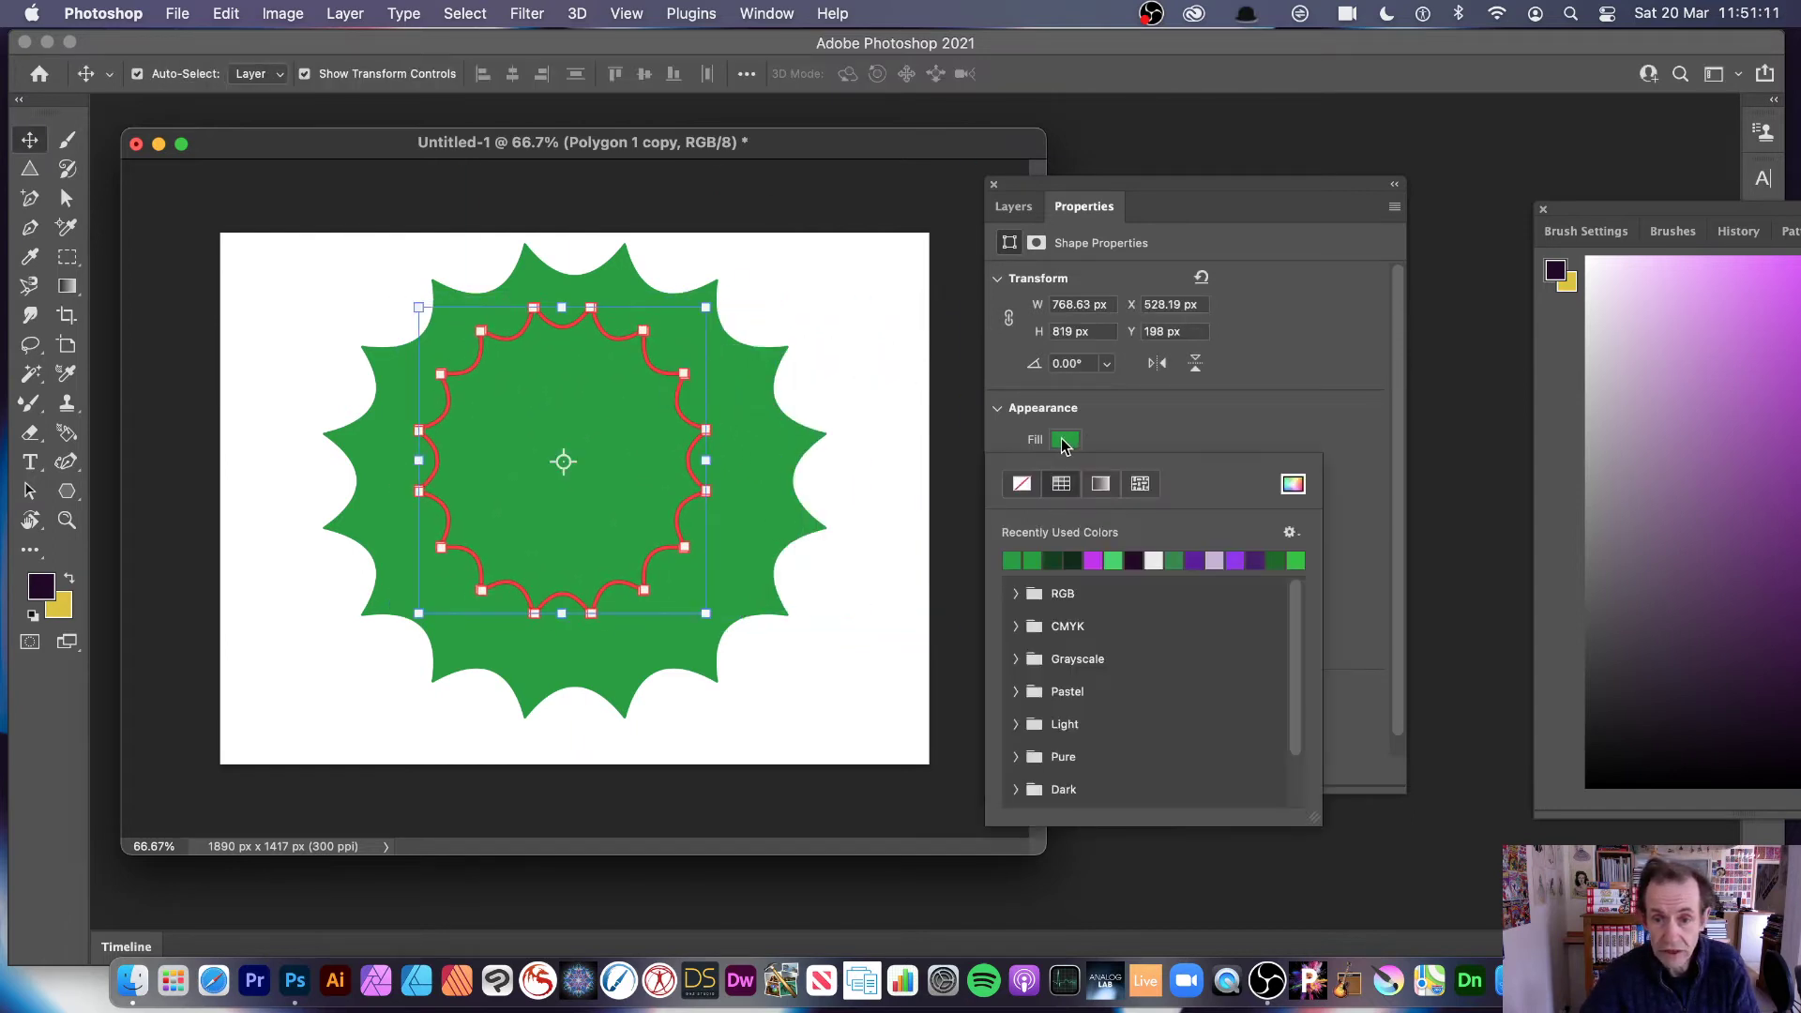
left_click(1093, 561)
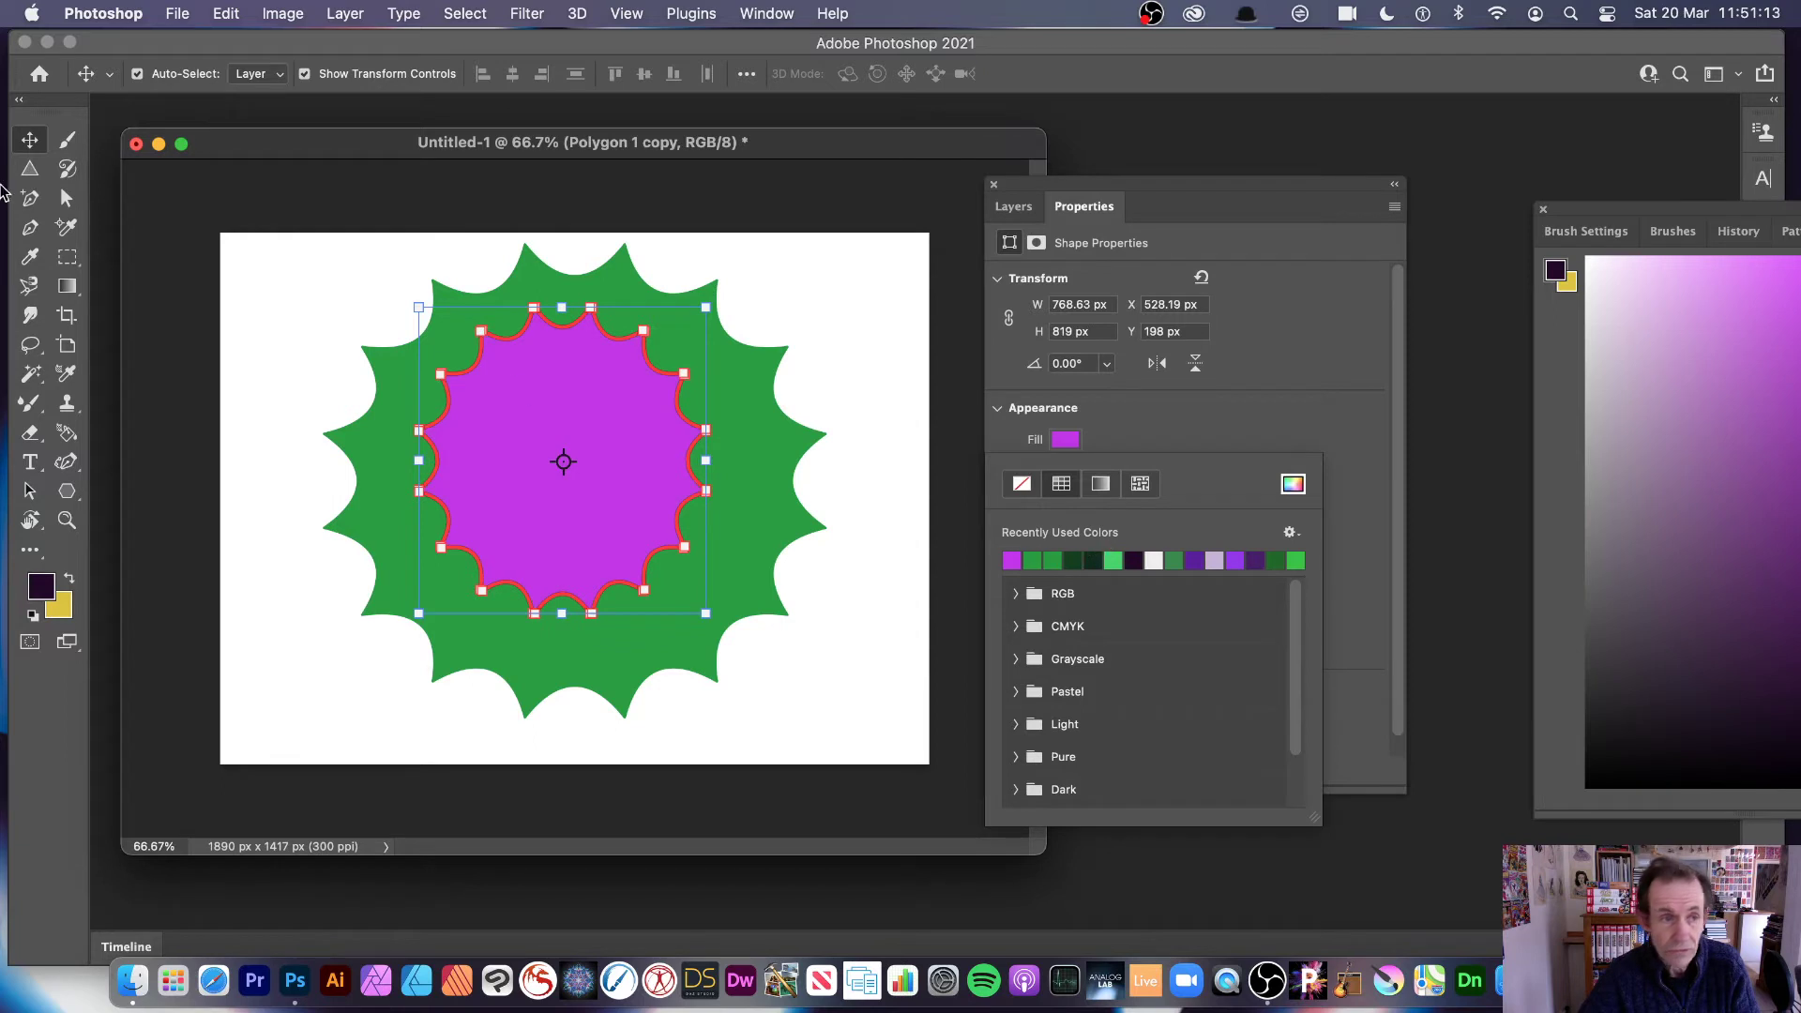
key("Escape")
Step: Select both stars, align their horizontal and vertical centres, and move the pair down to about Y 51 px
left_click_drag(300, 242, 844, 663)
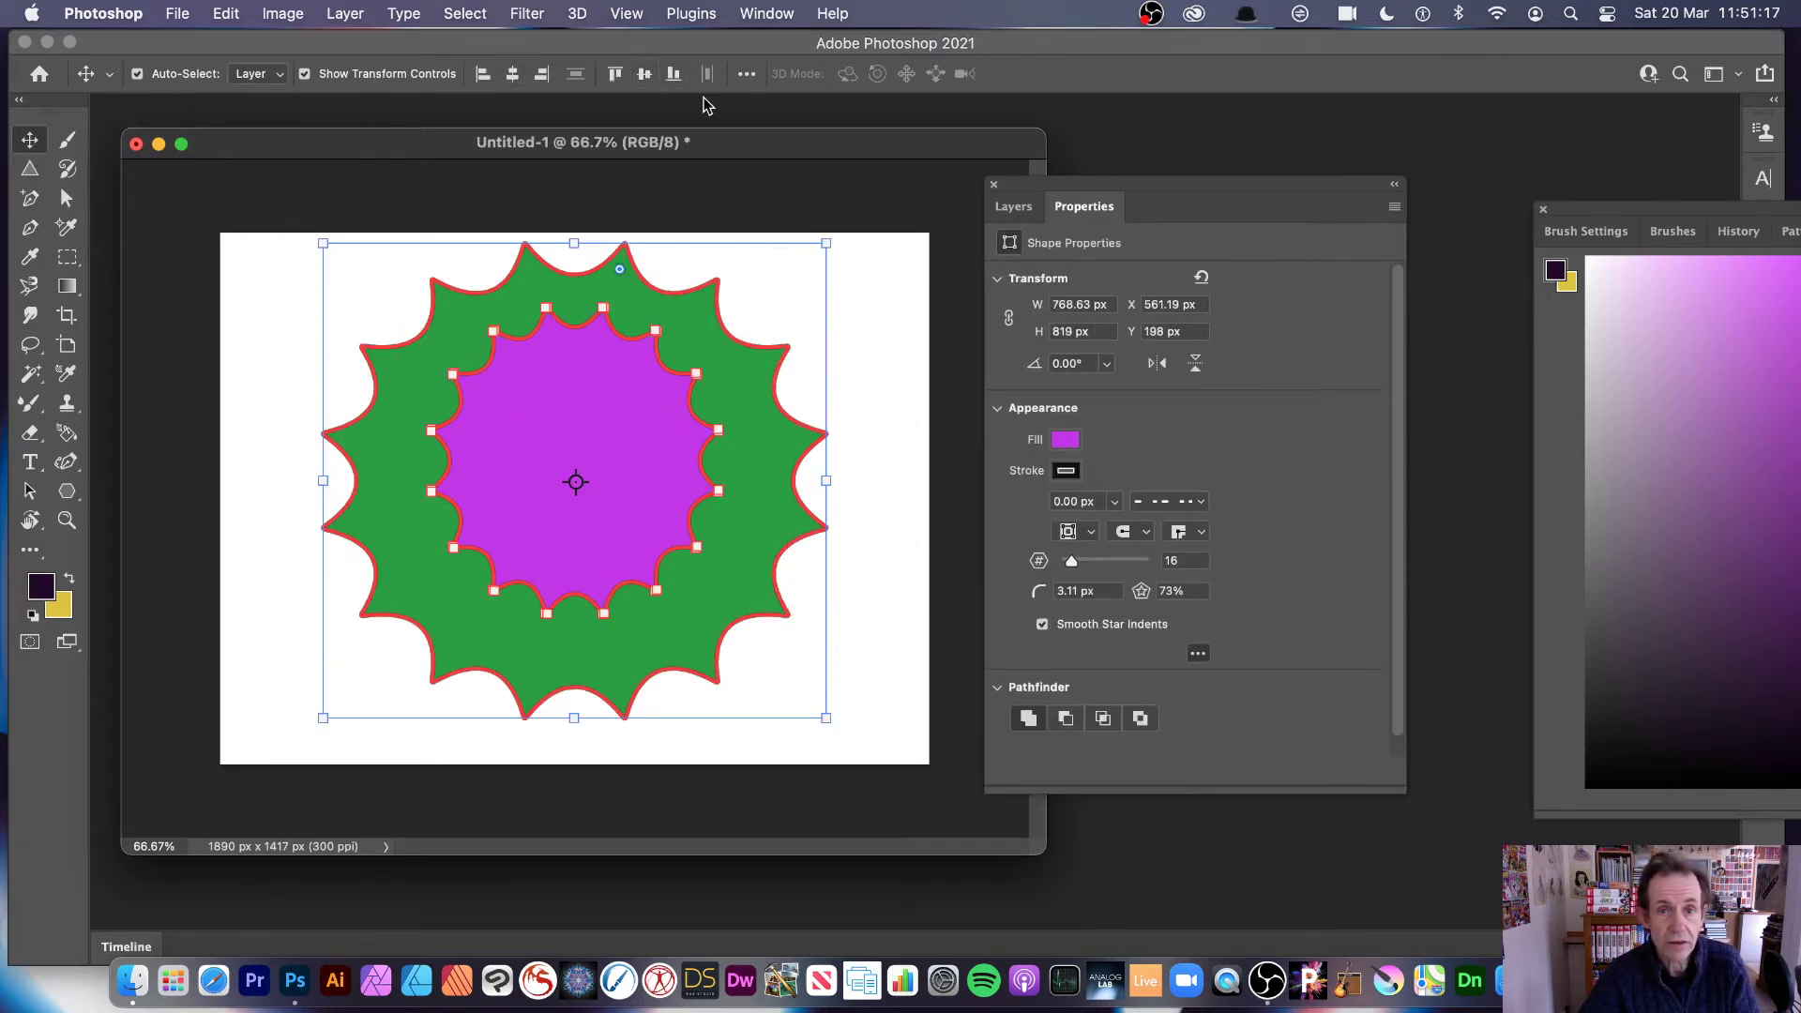
left_click(641, 75)
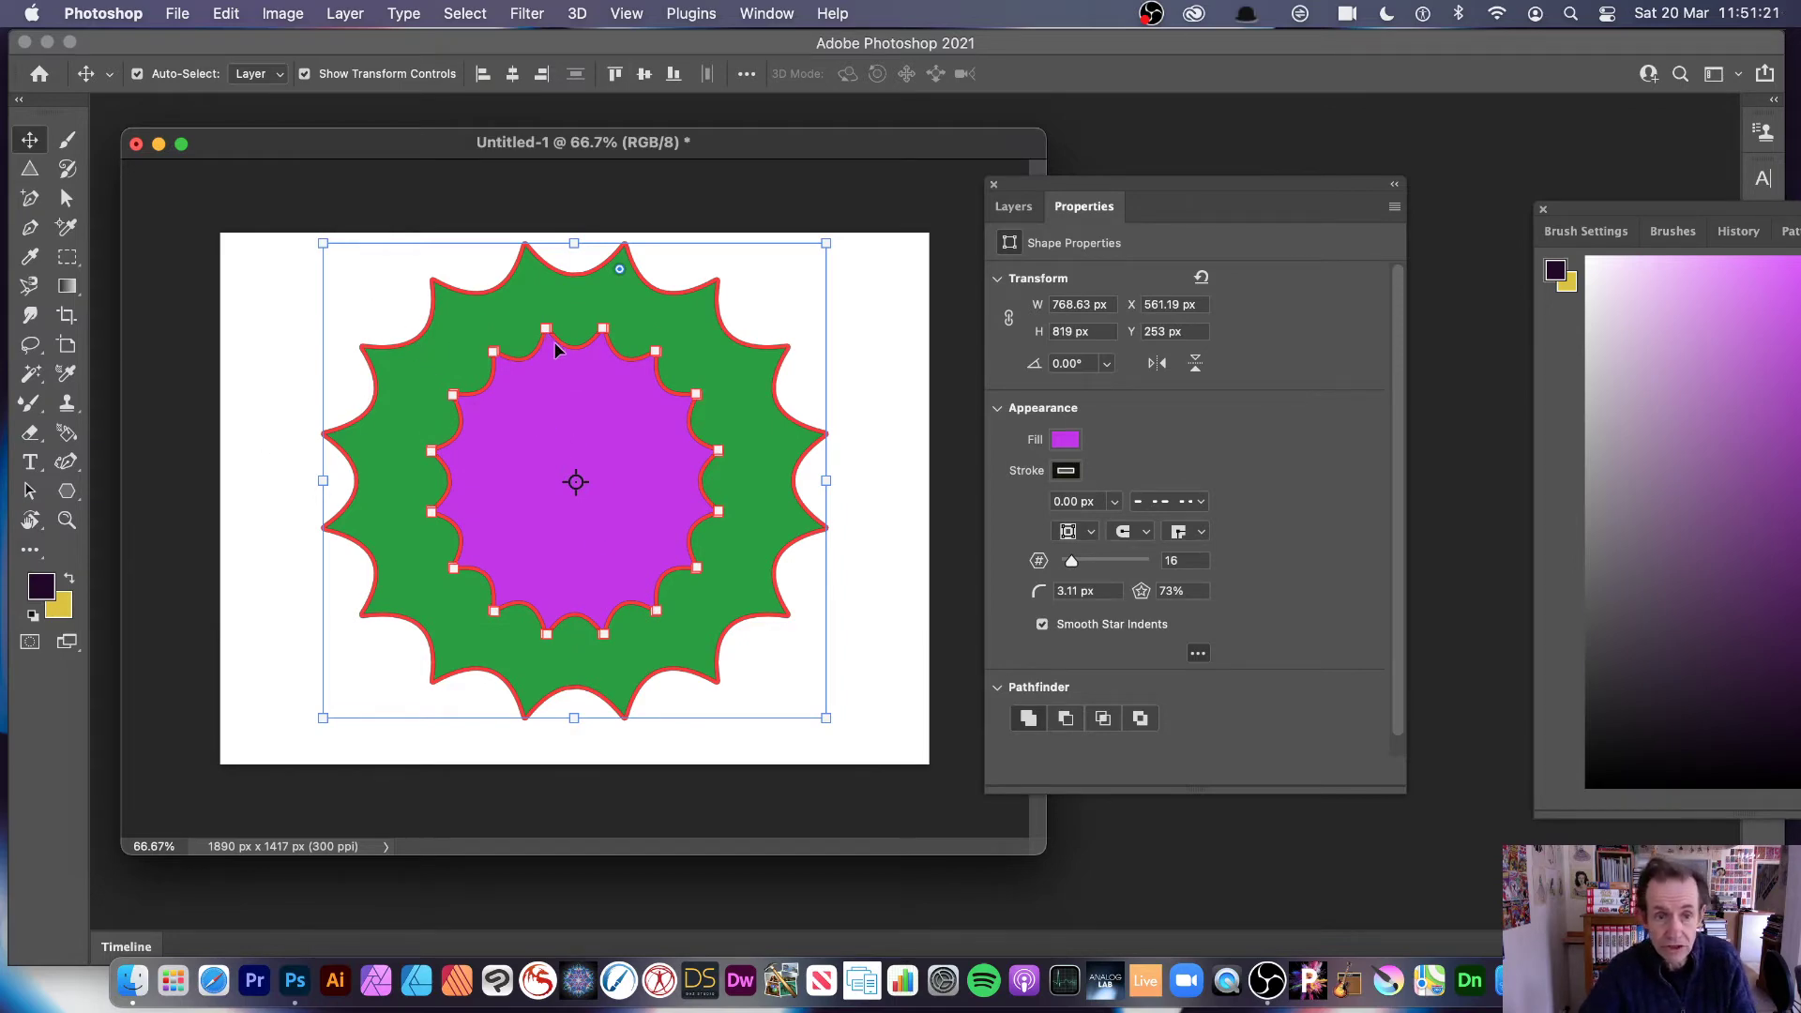
left_click_drag(626, 474, 628, 482)
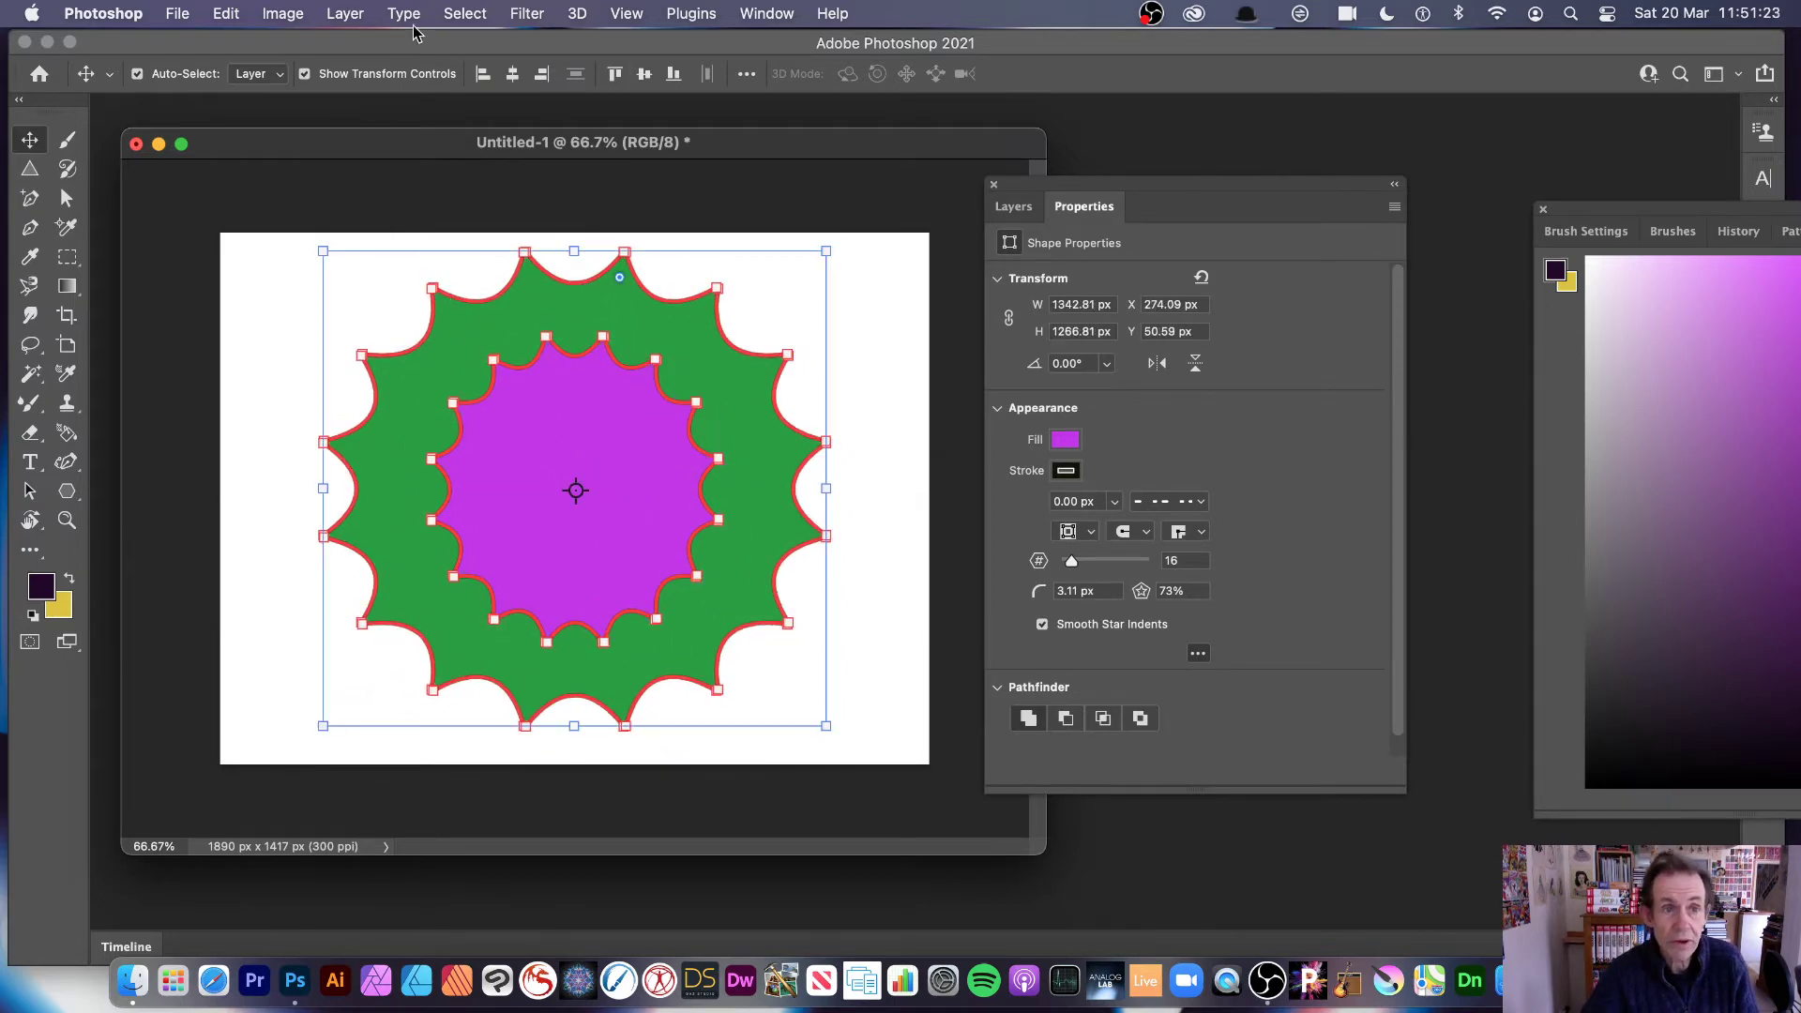
Step: Try converting the two selected stars to a smart object, and undo the conversion
left_click(346, 14)
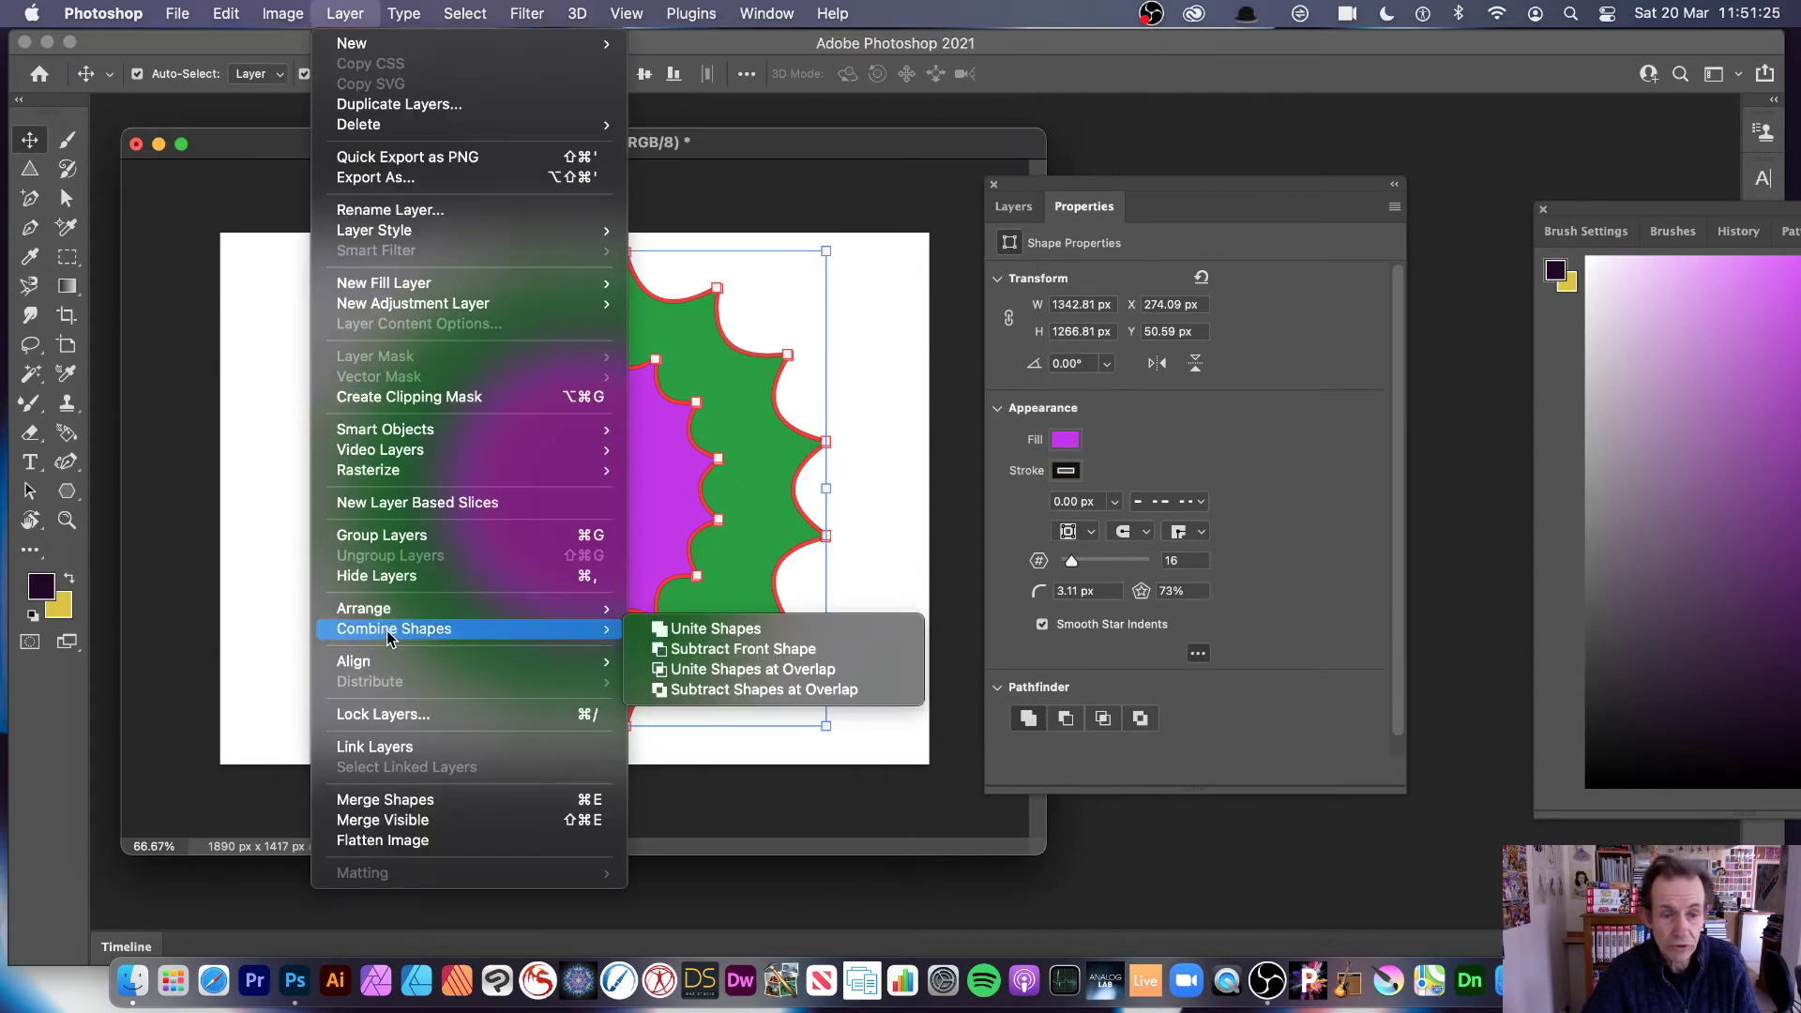
mouse_move(347, 438)
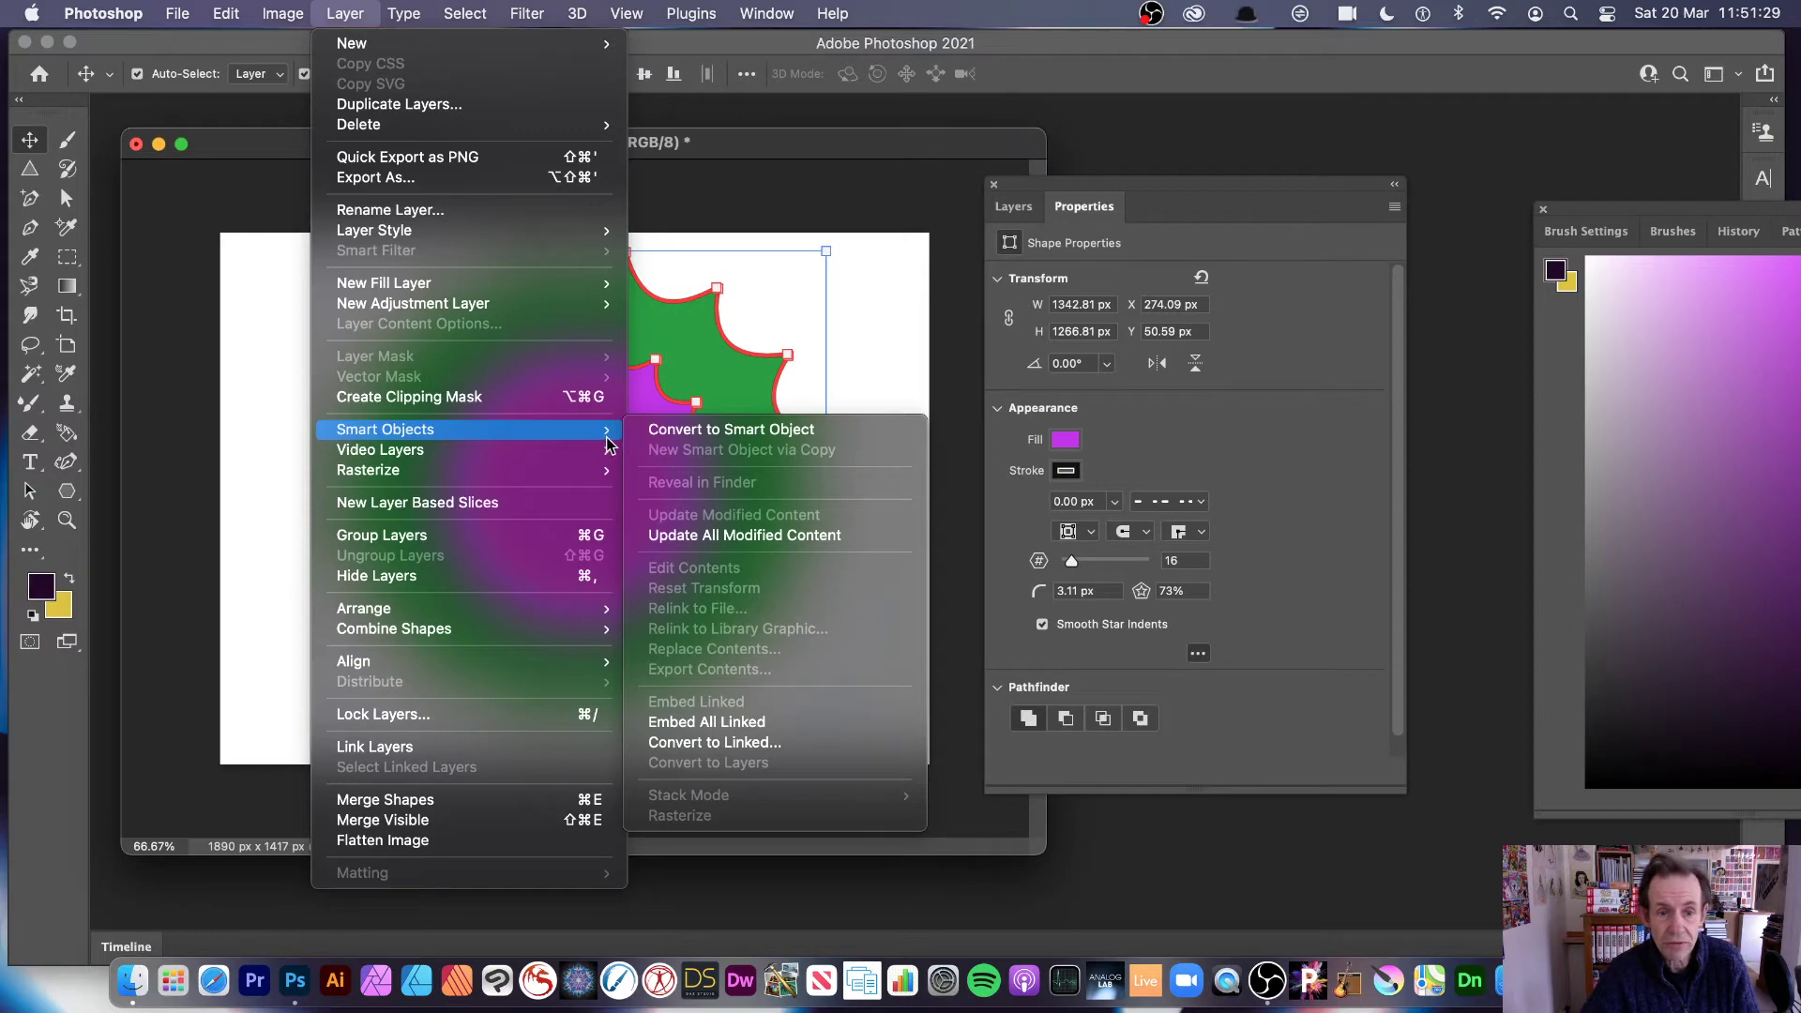
left_click(647, 431)
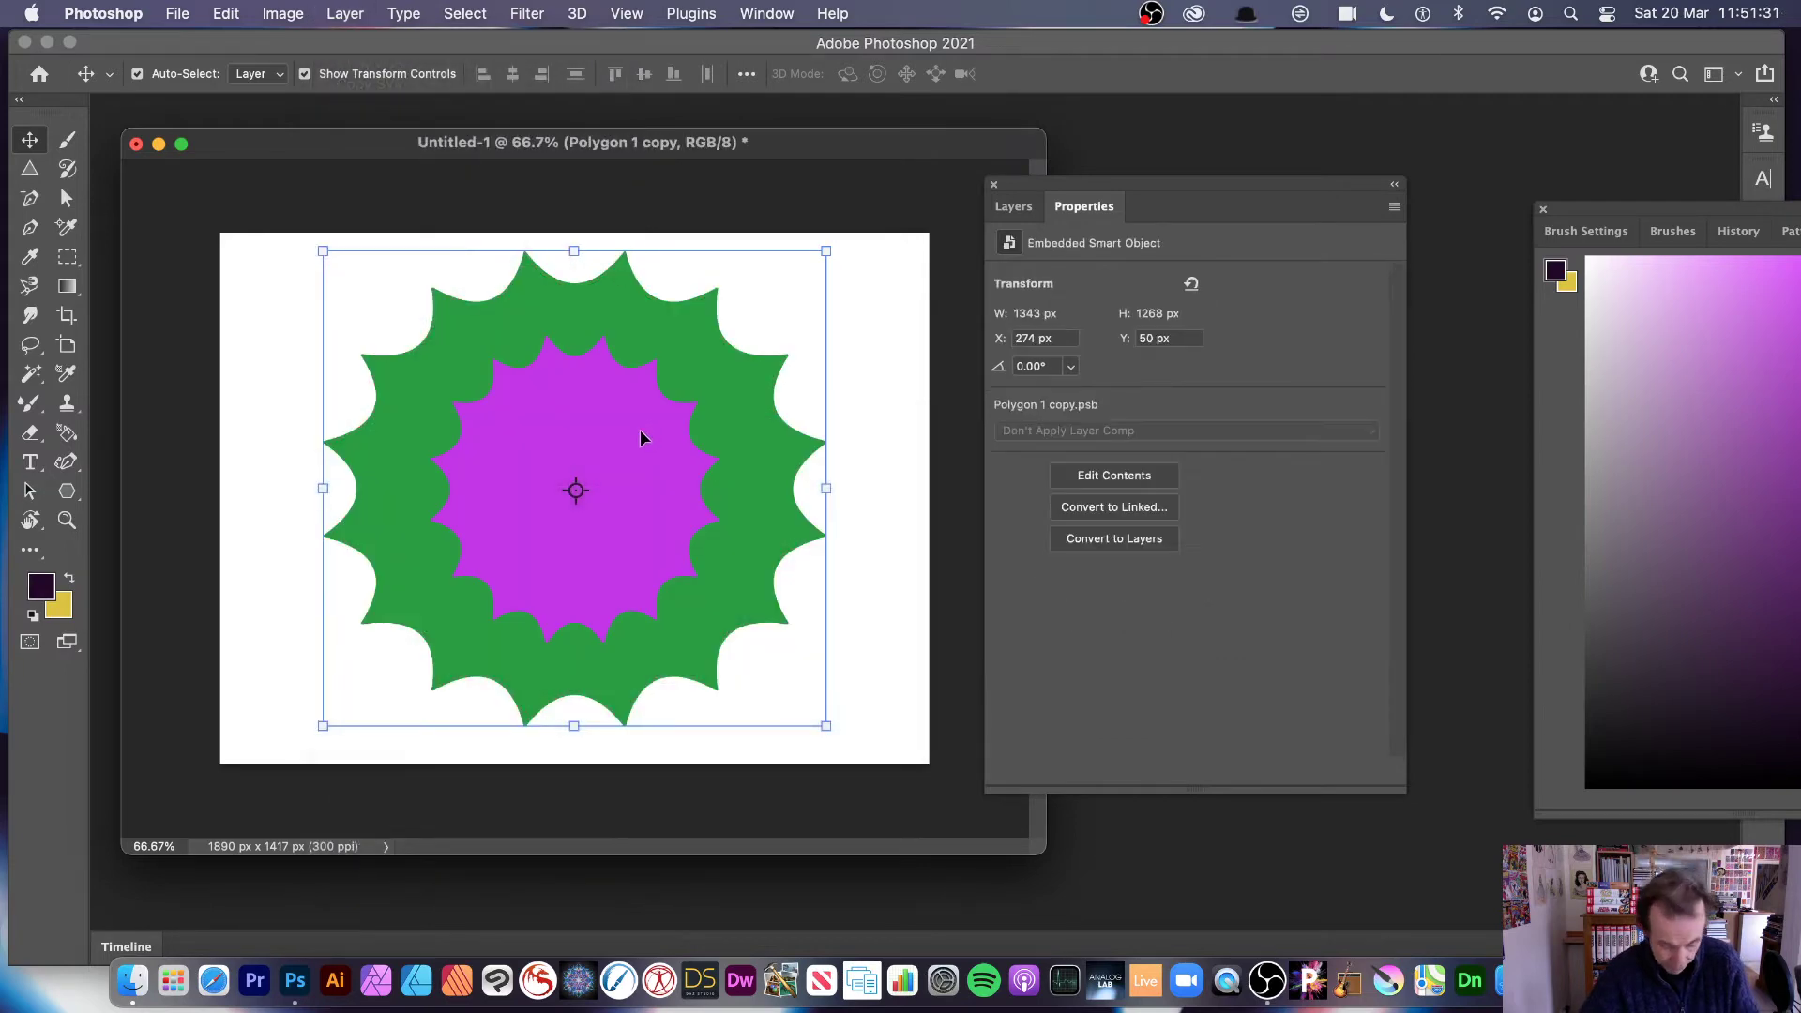
key("super+z")
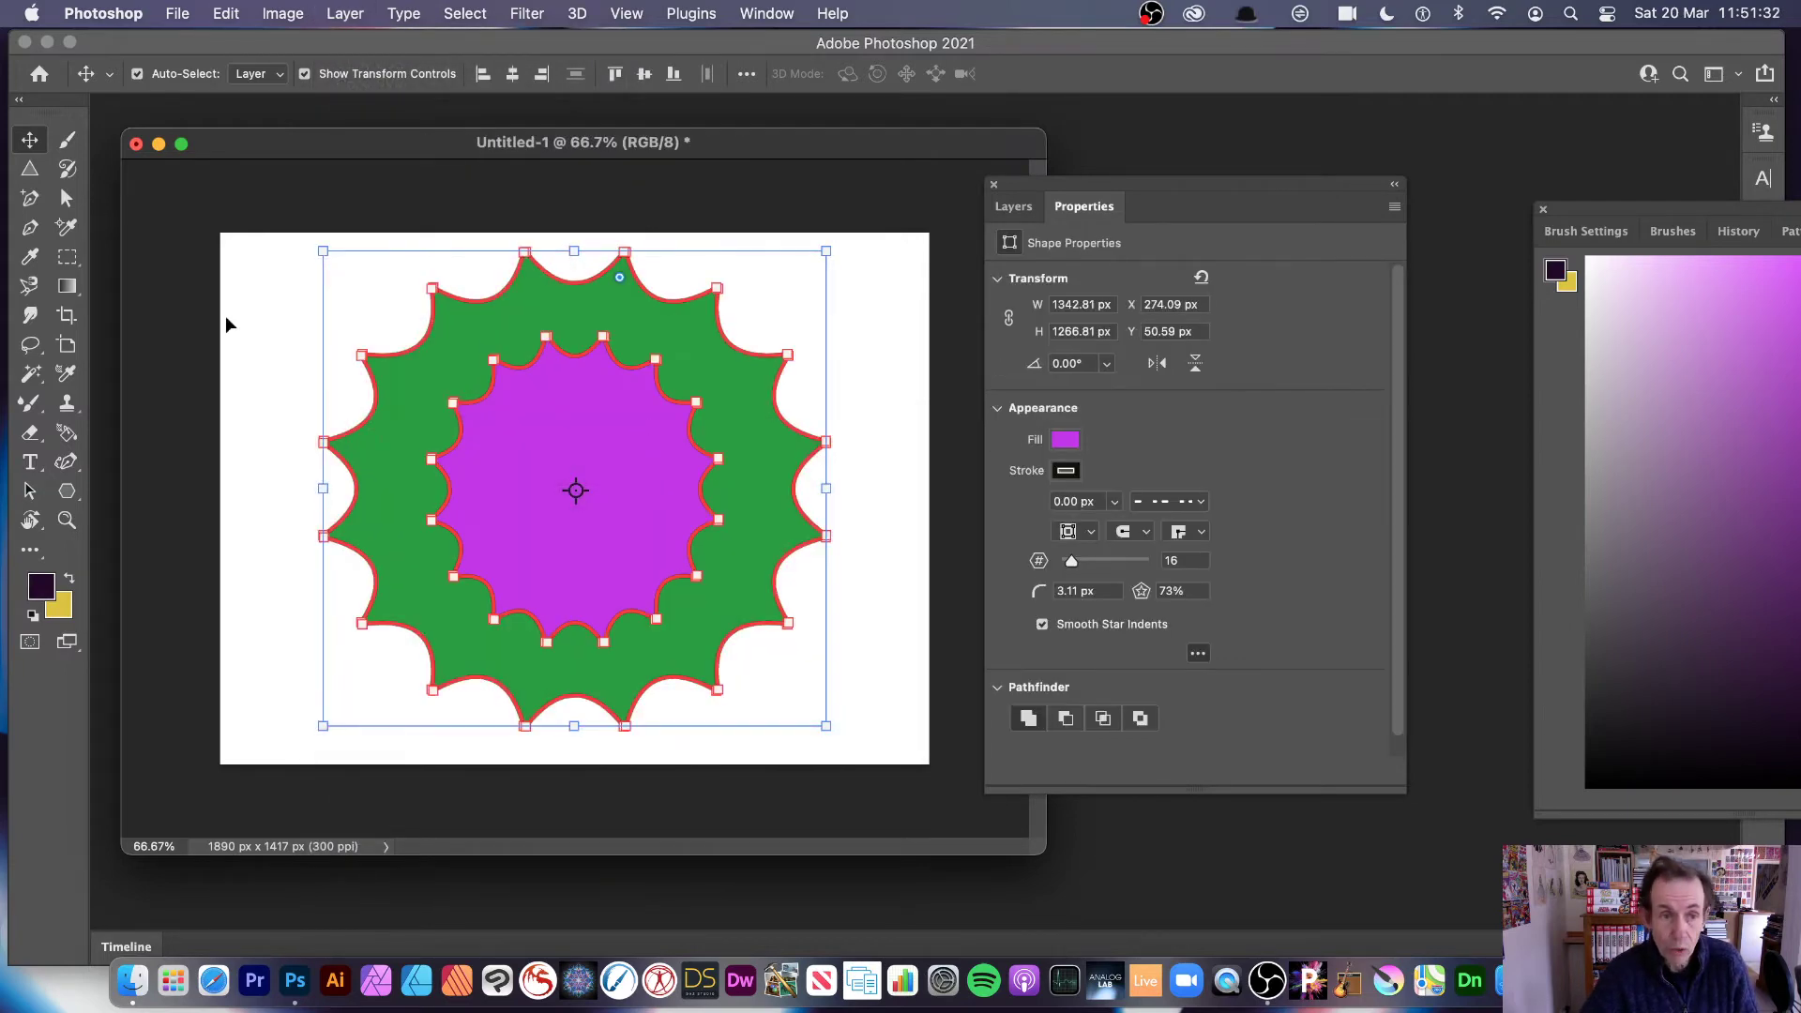
Step: Combine the two stars with Subtract Front Shape to cut out the centre, and deselect the result
left_click(344, 13)
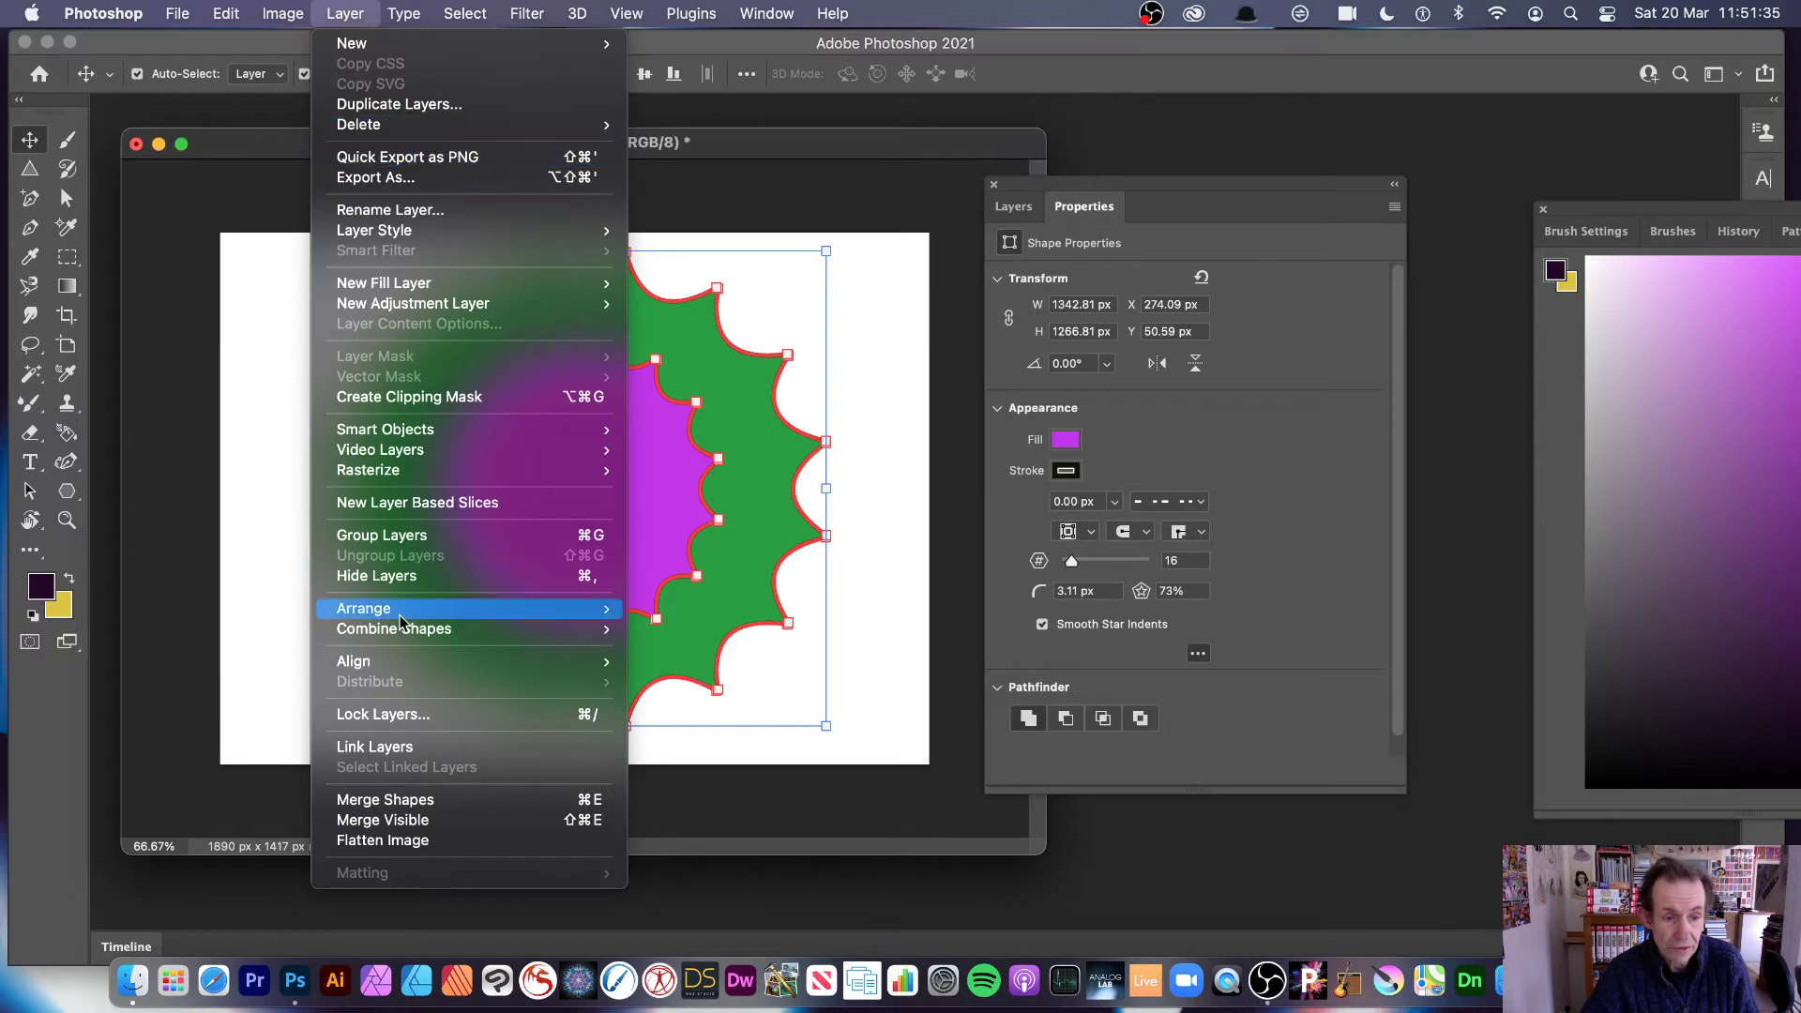
mouse_move(433, 630)
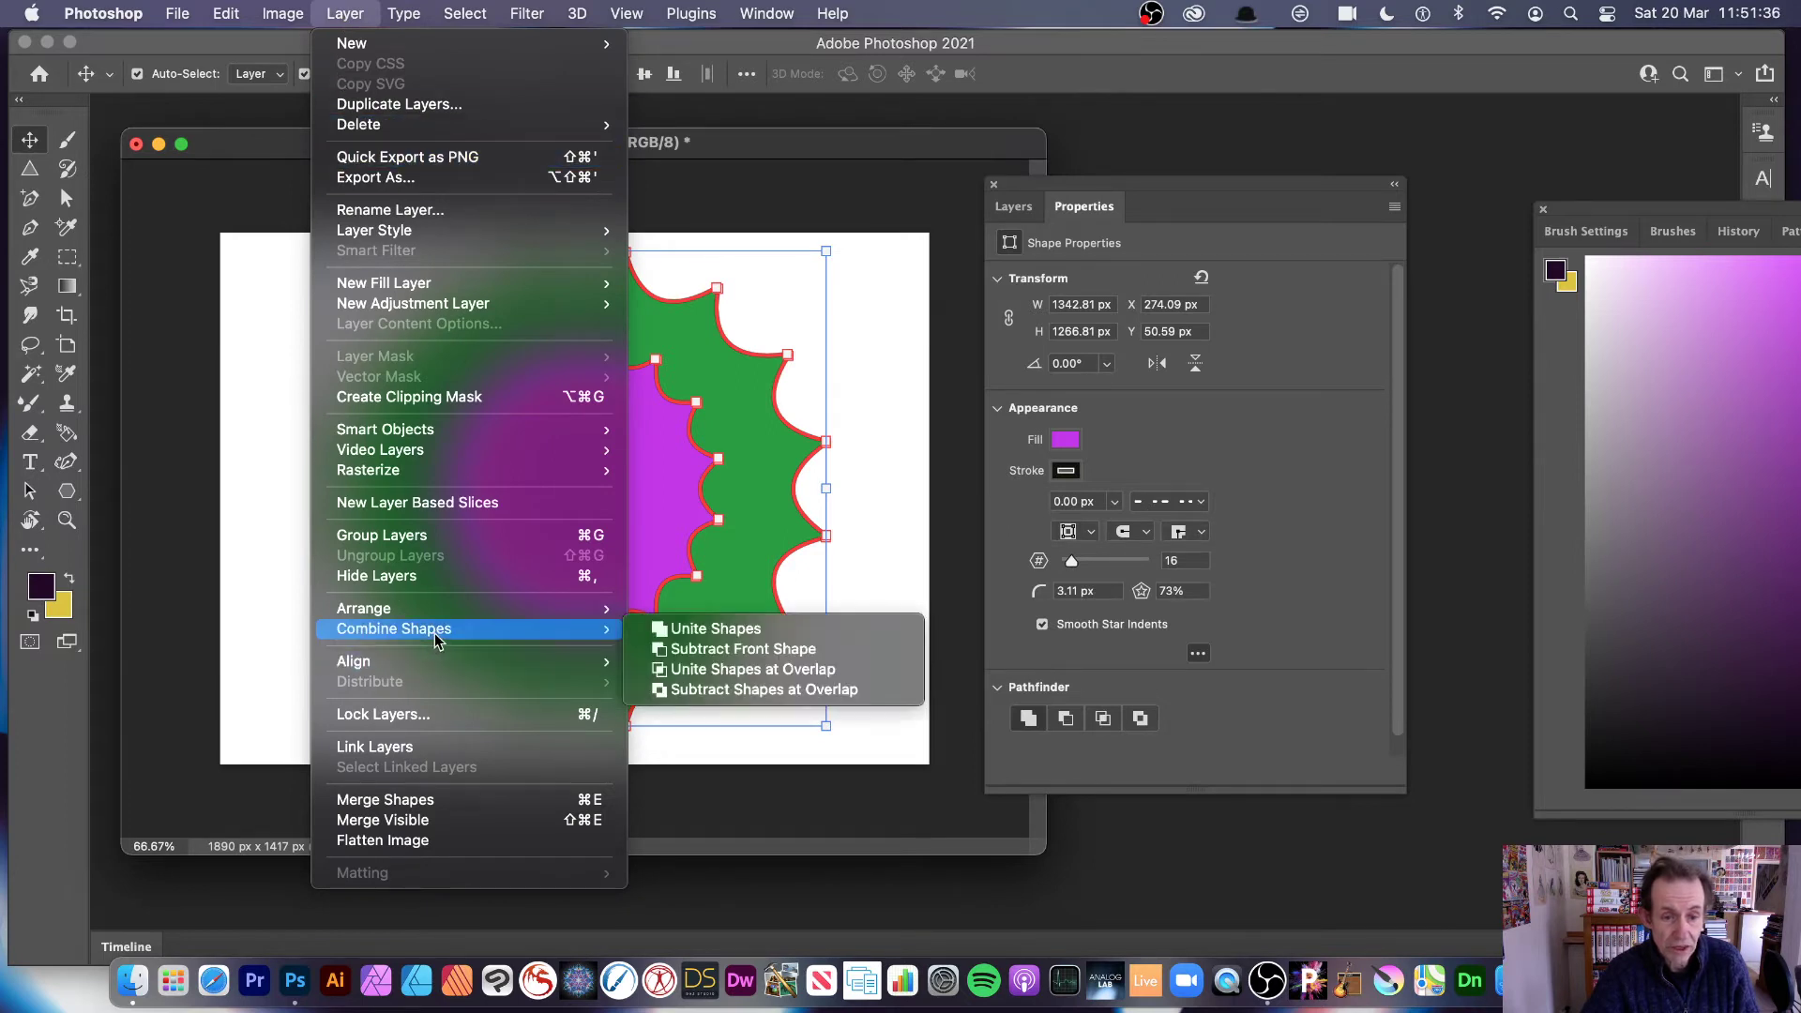
left_click(719, 653)
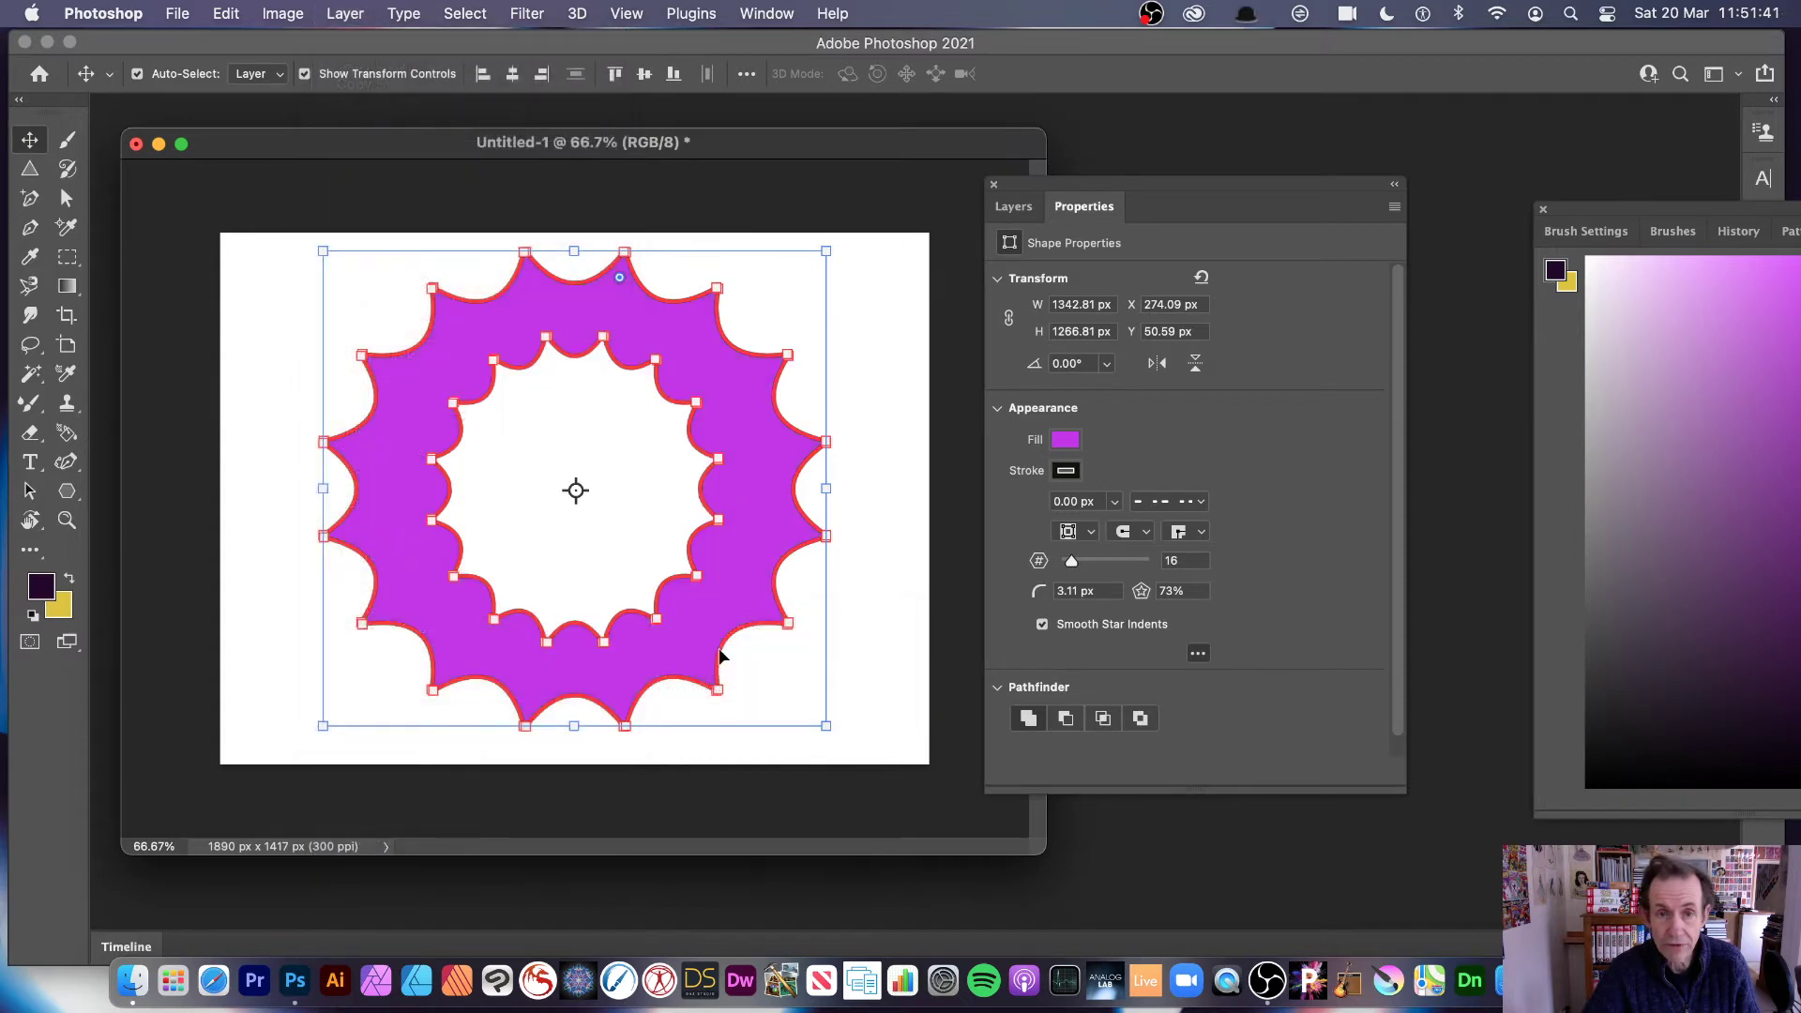
left_click(230, 341)
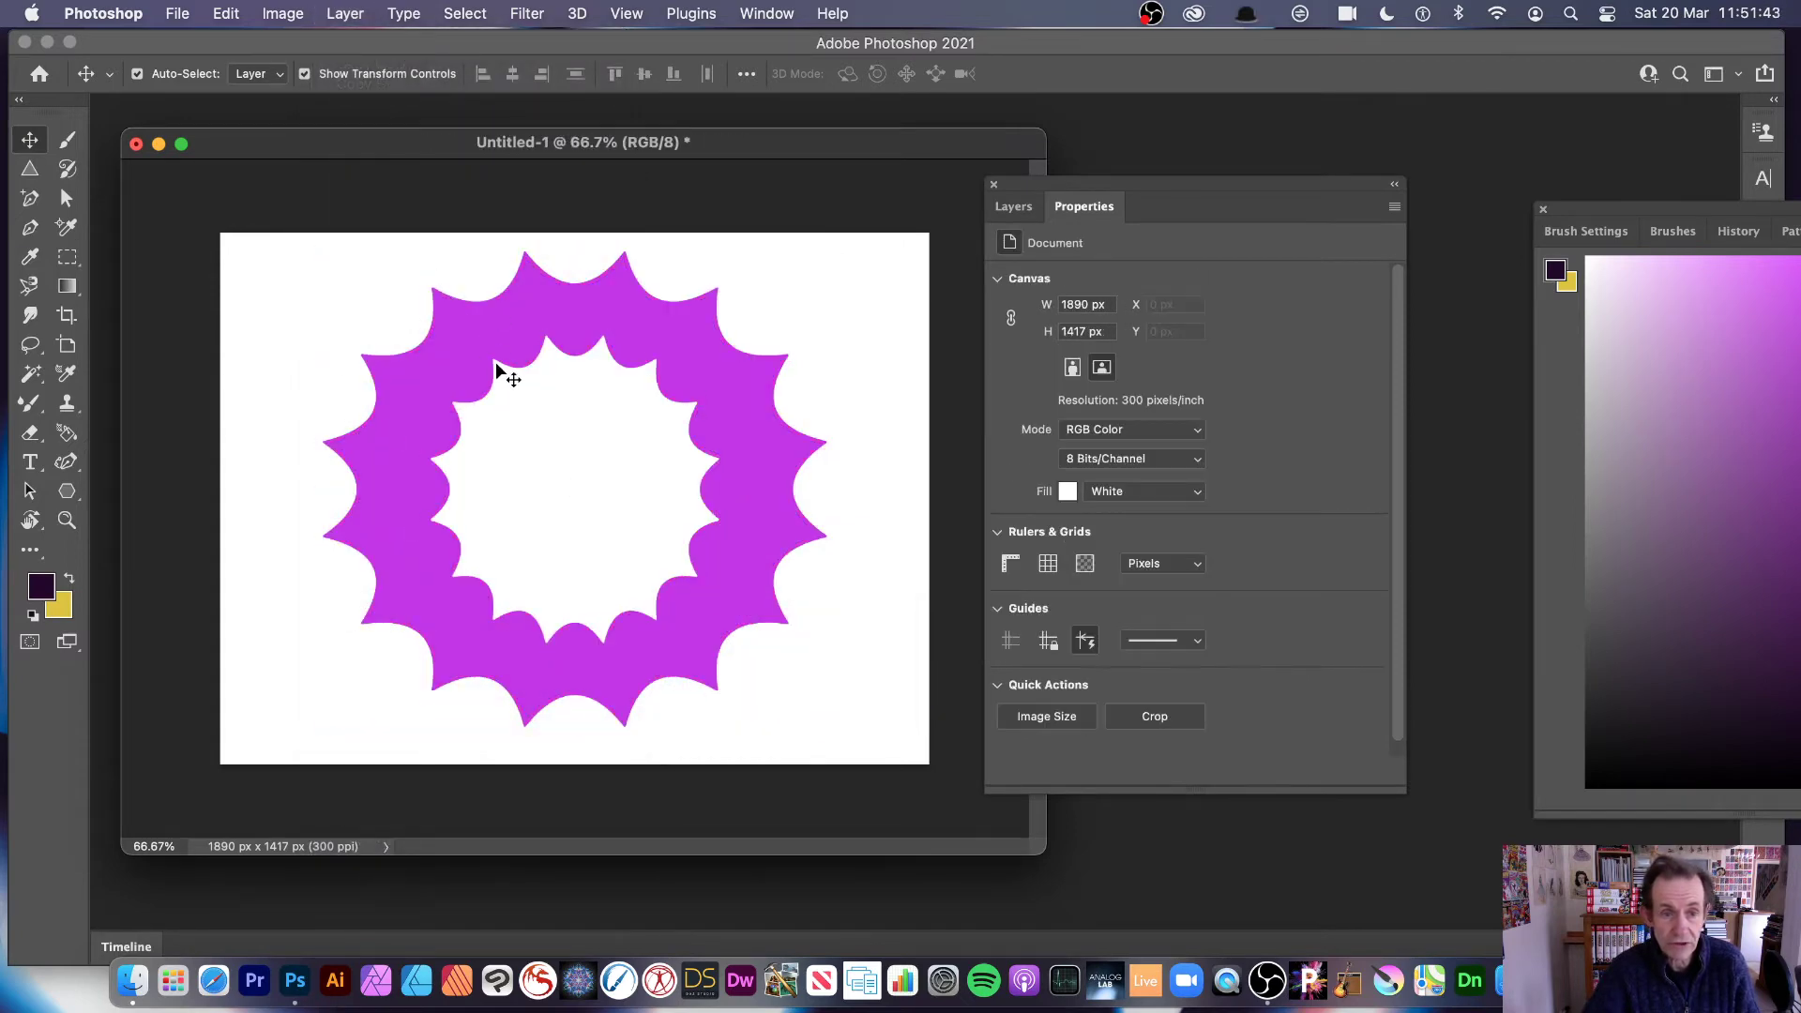
Step: Duplicate the magenta star ring and scale the copy to about 44%, placing it centred inside the original
left_click(420, 398)
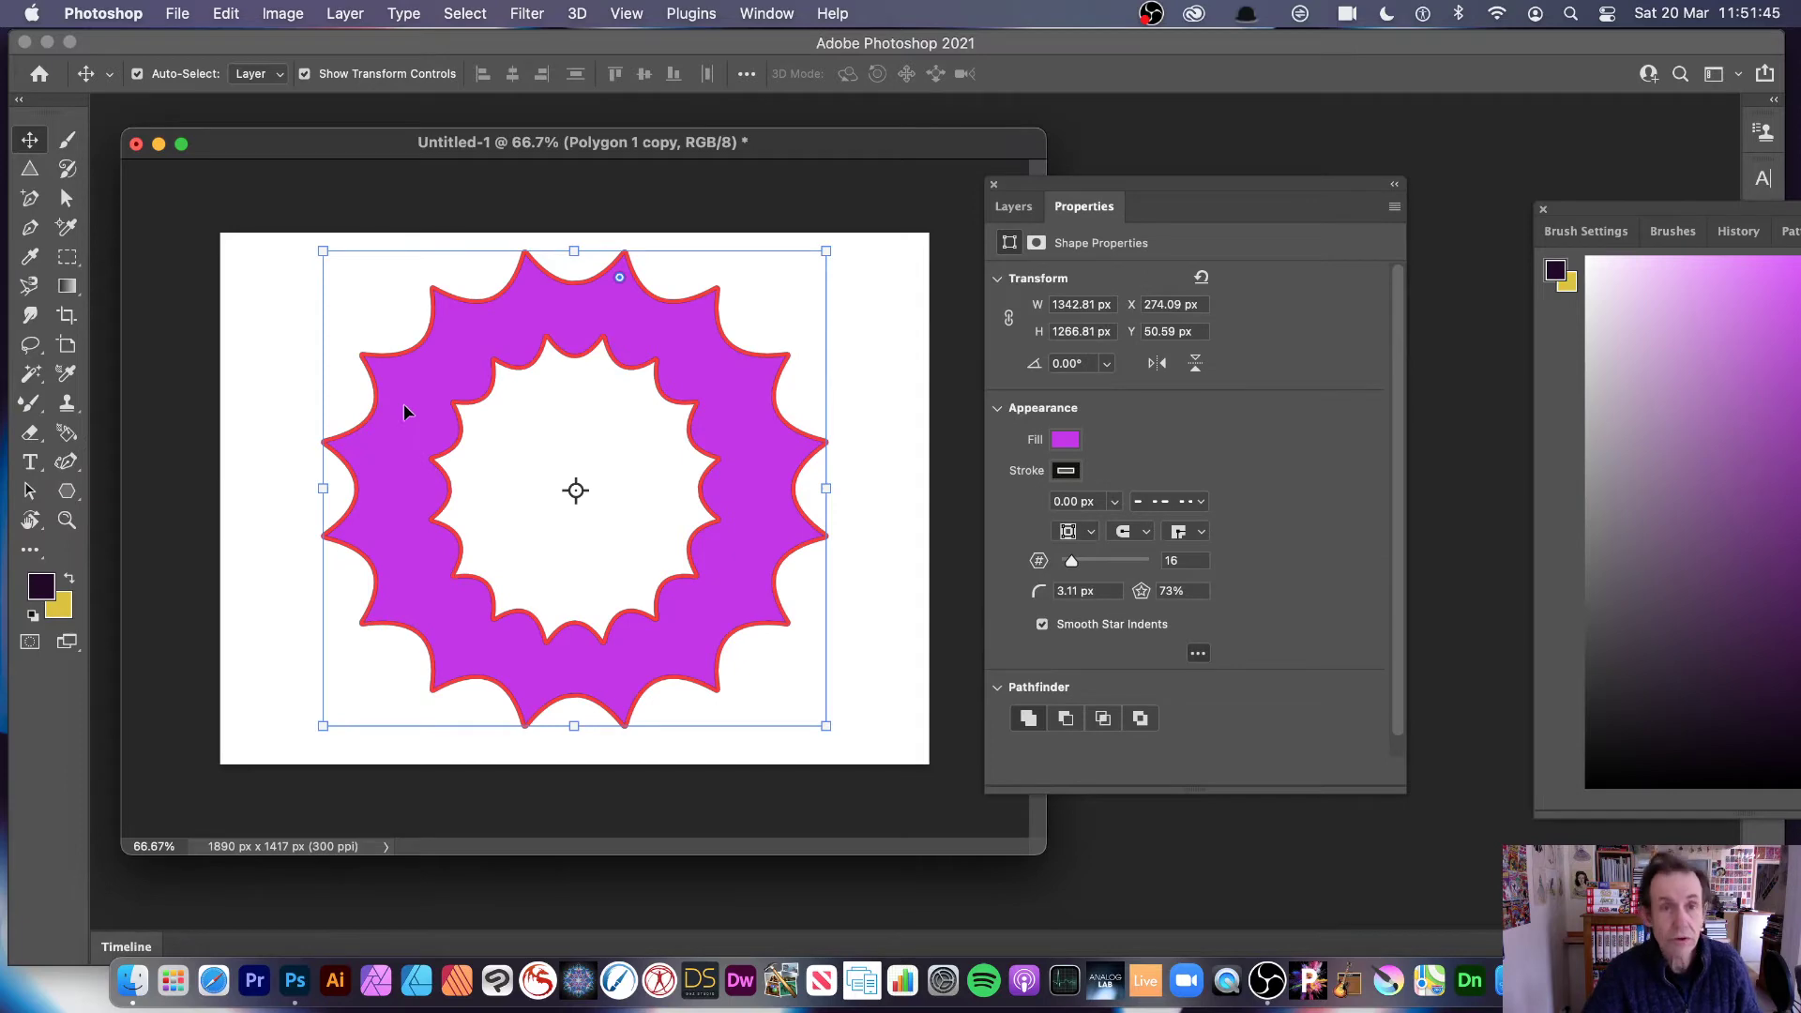
left_click_drag(460, 452, 600, 515)
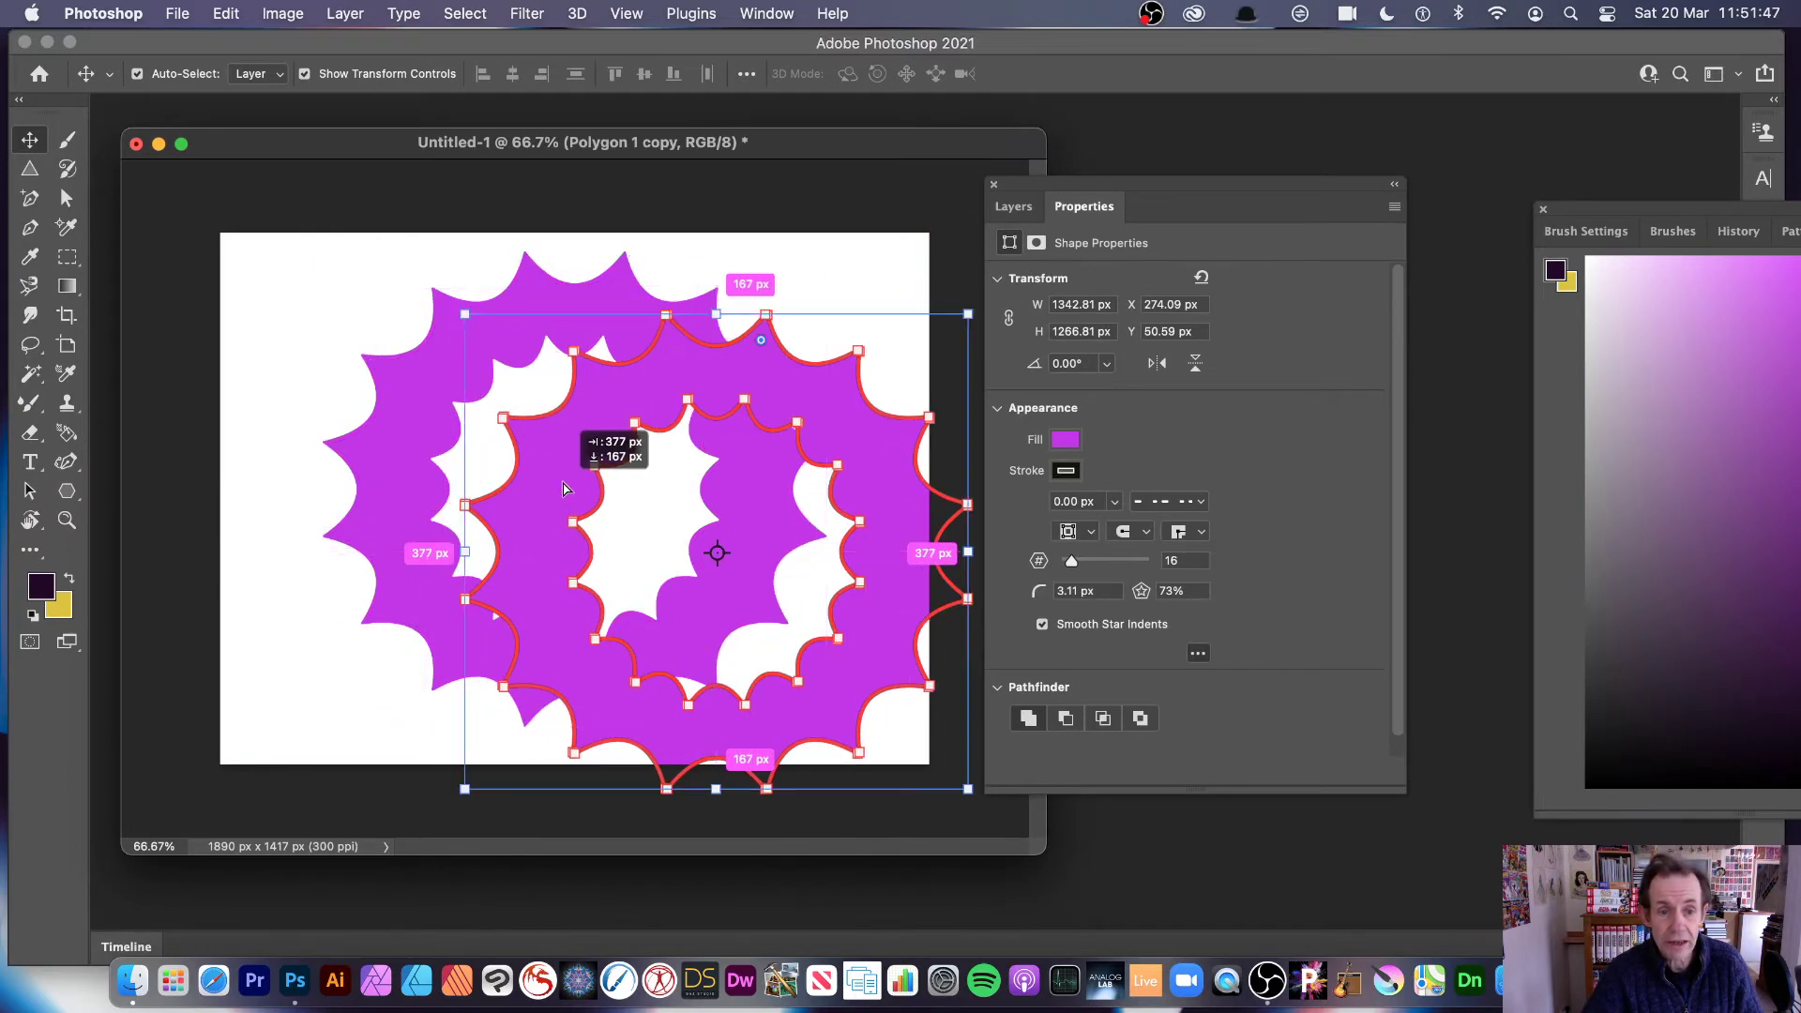
left_click(464, 313)
left_click_drag(464, 313, 465, 396)
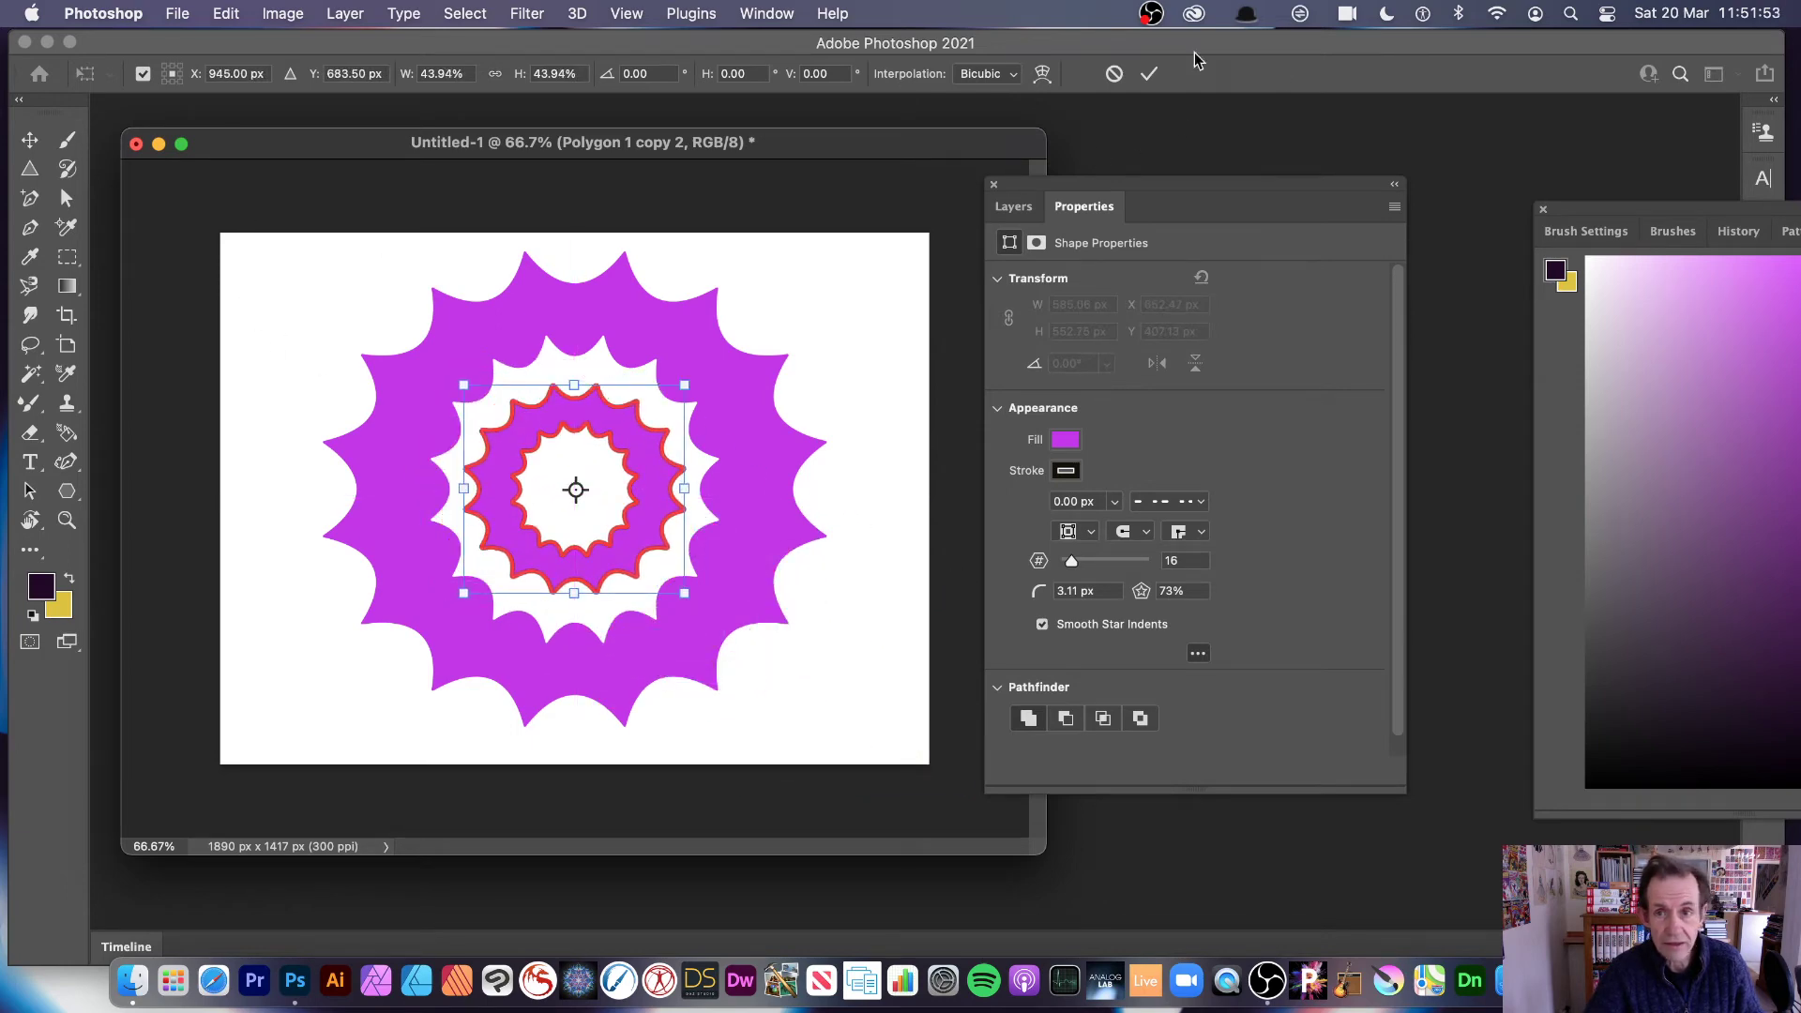
left_click(1149, 73)
Step: Select both star rings and align their horizontal and vertical centres
left_click_drag(302, 241, 902, 701)
left_click(514, 75)
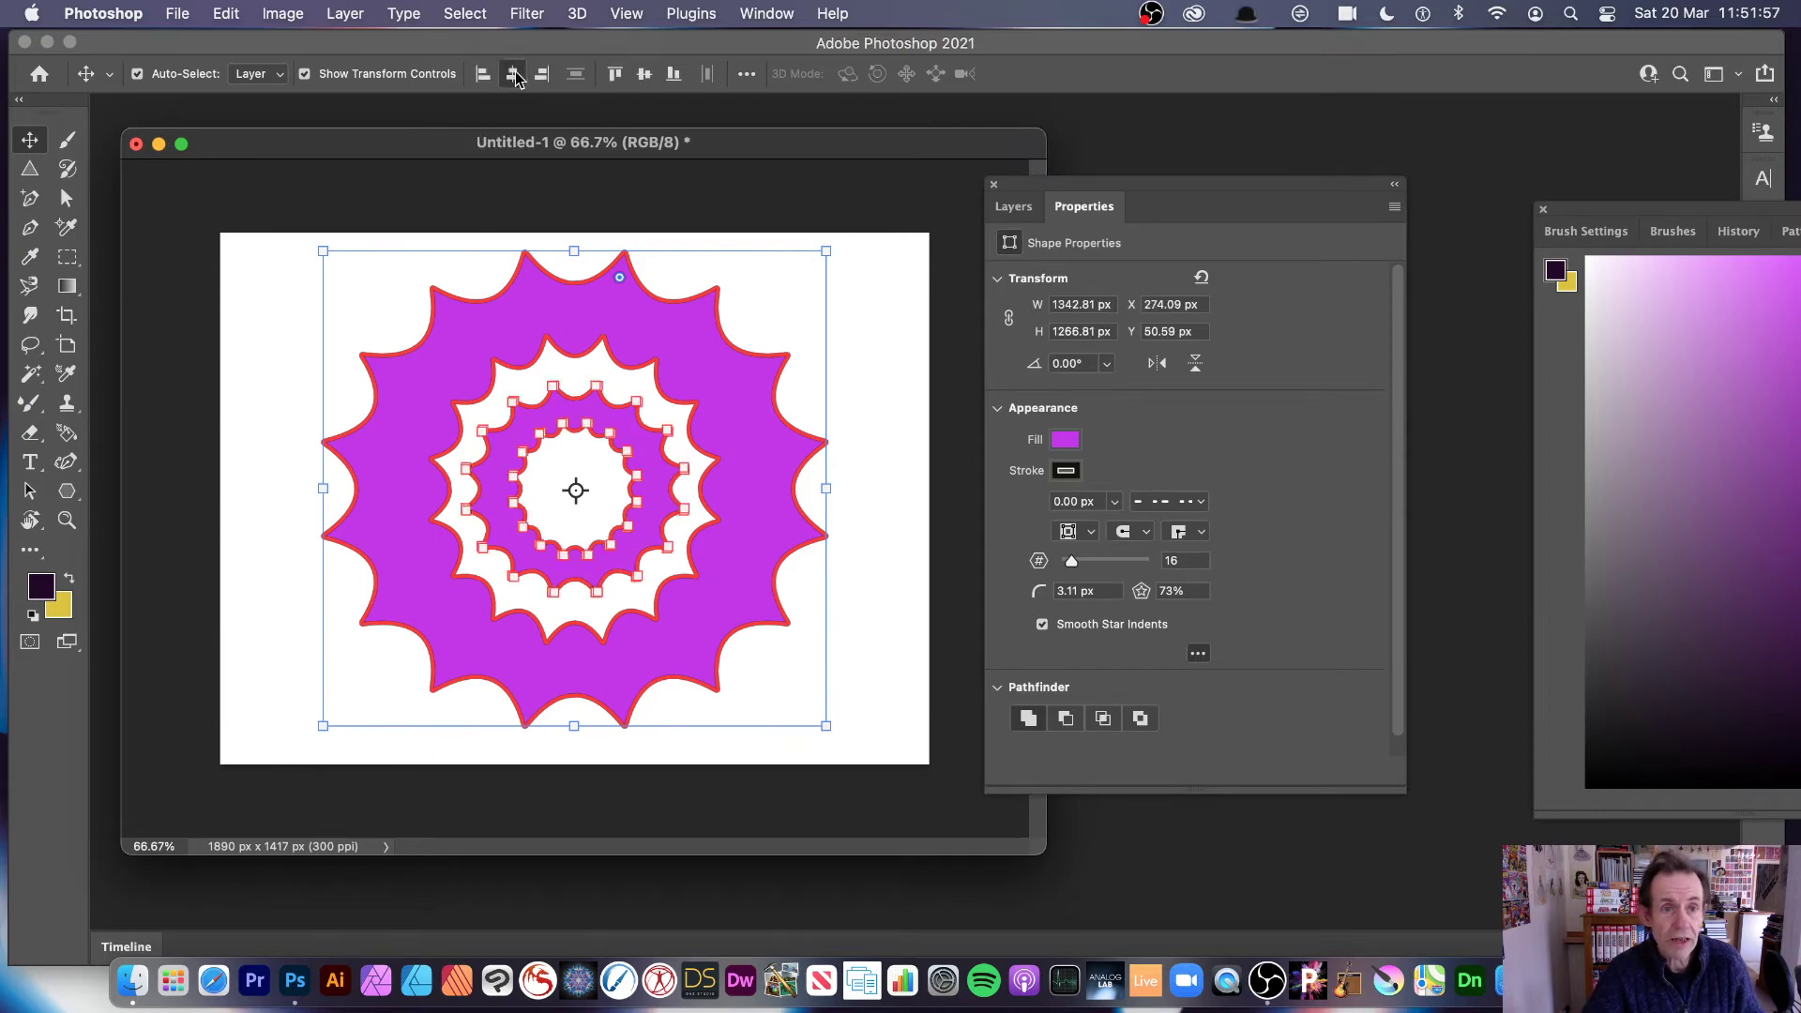
left_click(645, 75)
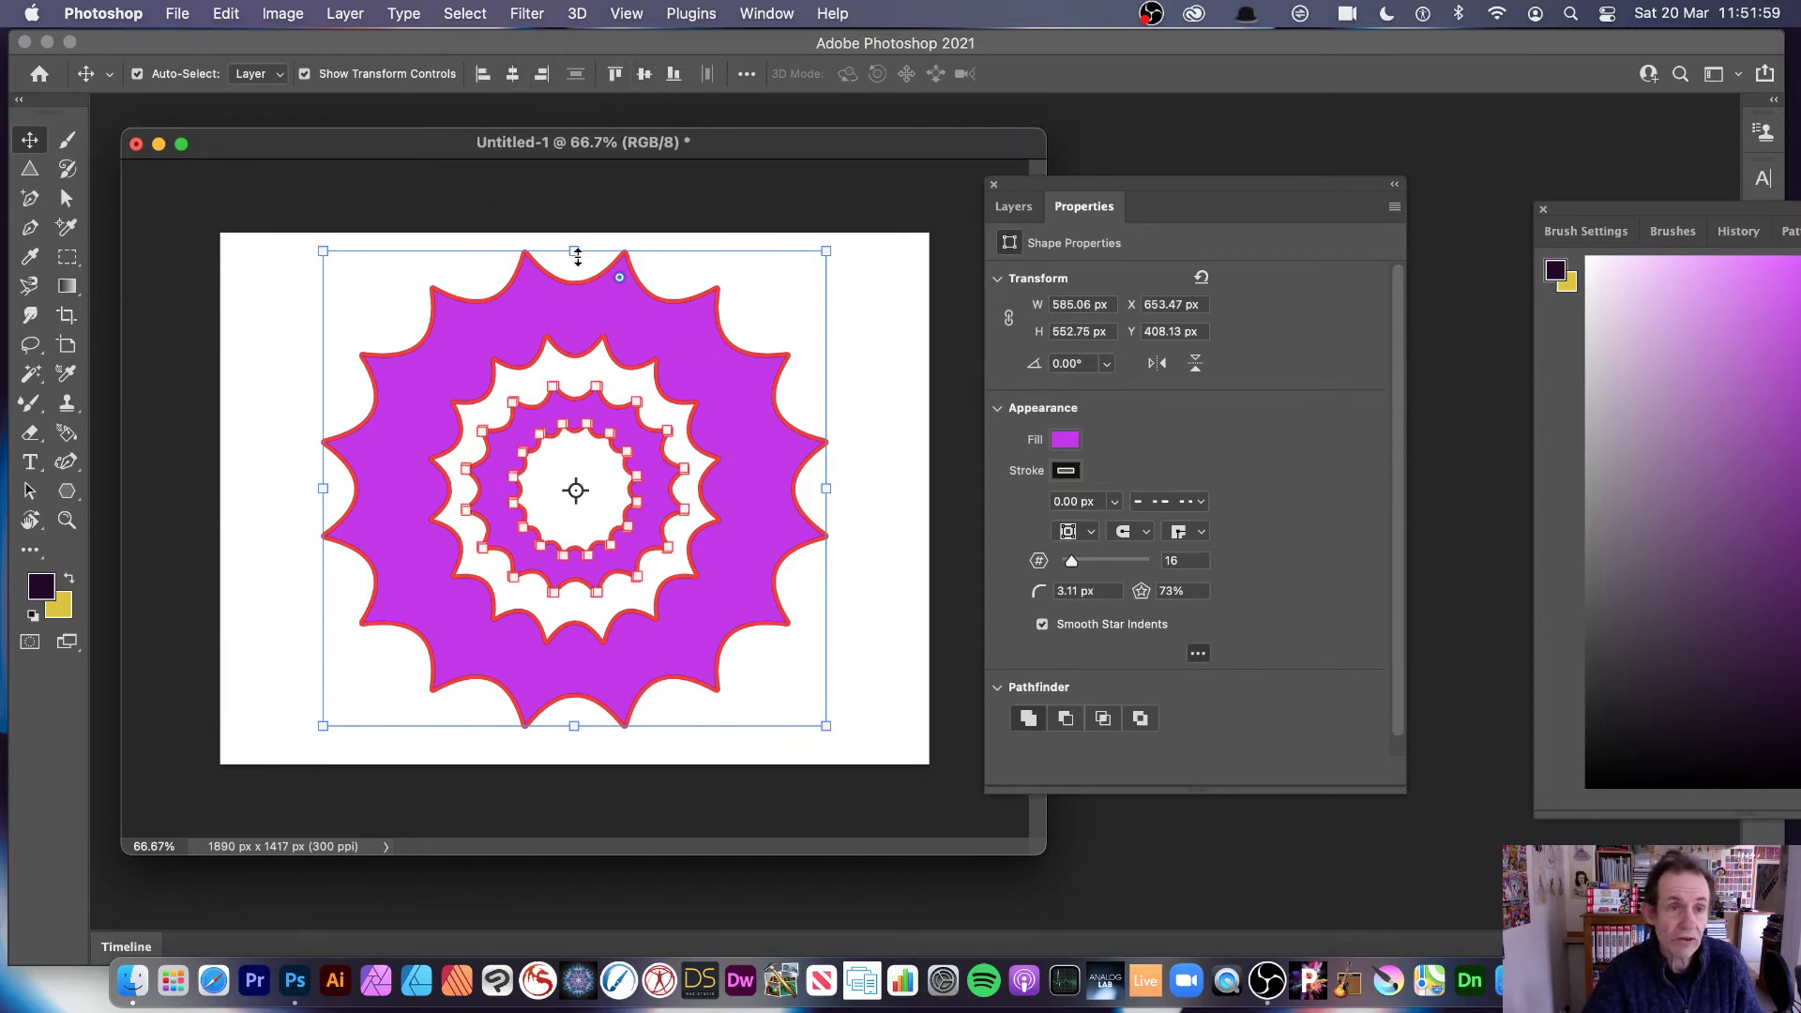
Step: Try combining the two star rings with Unite Shapes, and undo the combination
left_click(336, 16)
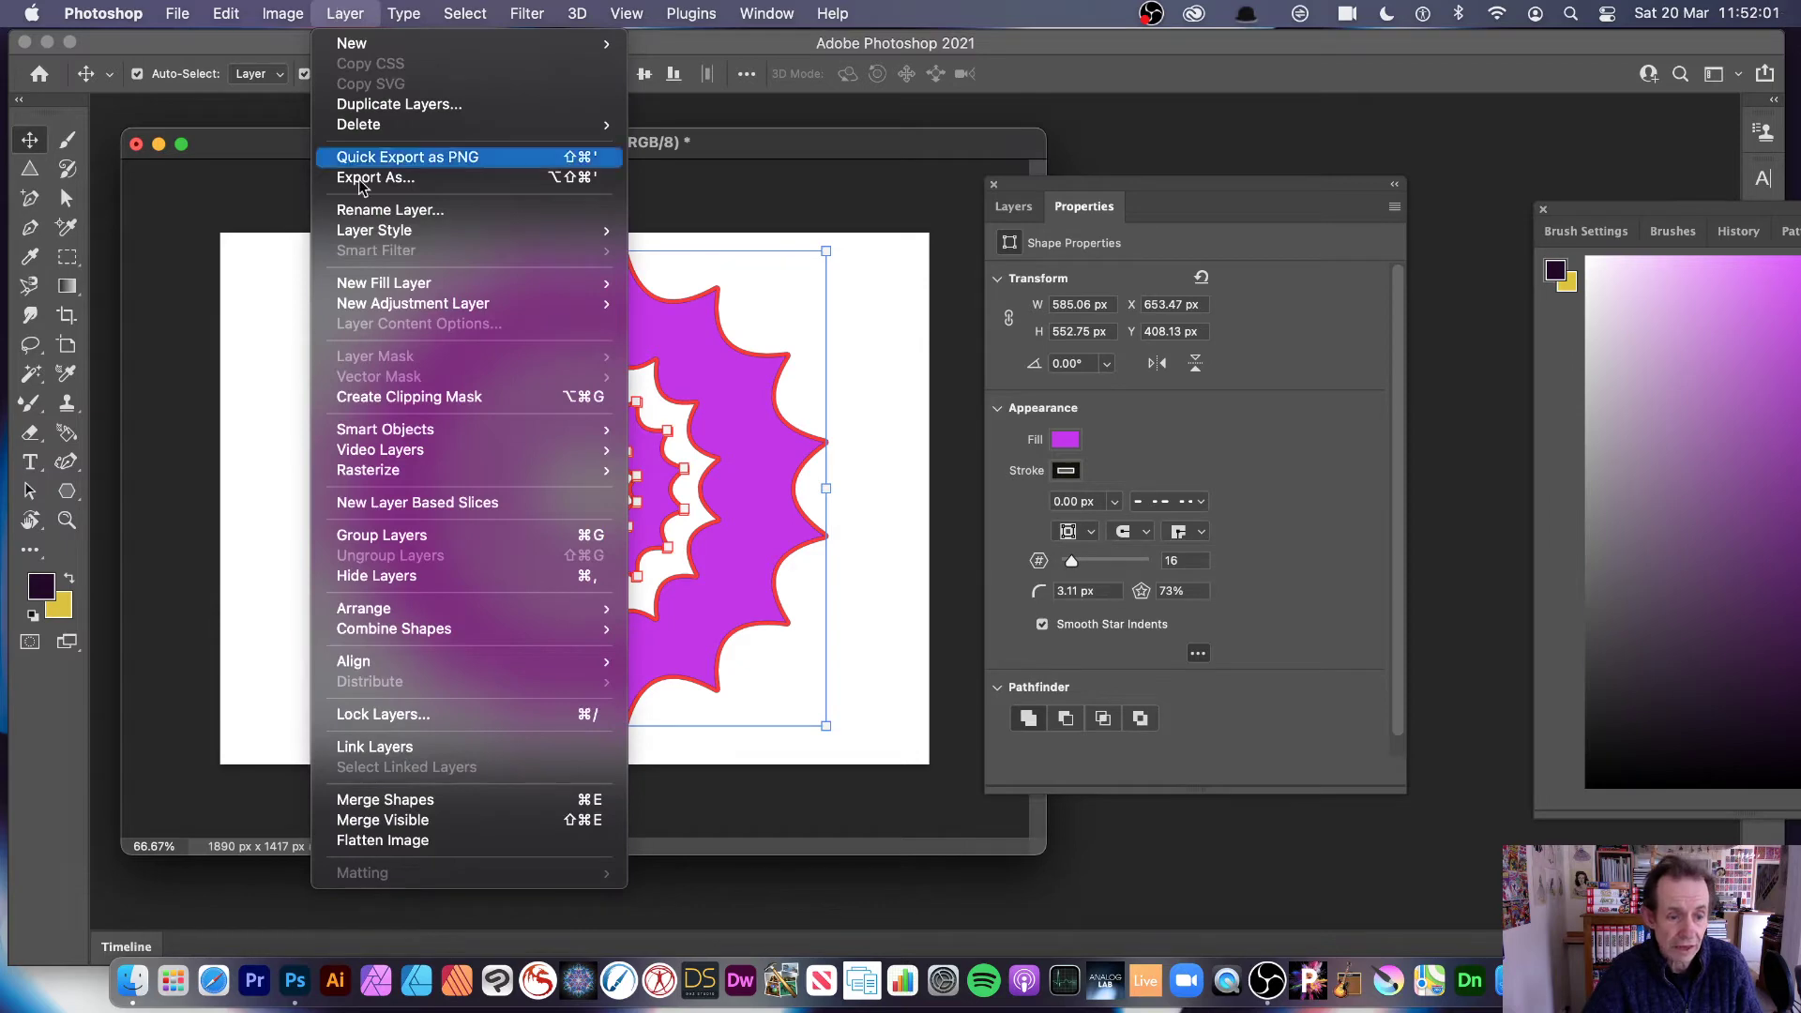
mouse_move(418, 614)
mouse_move(488, 632)
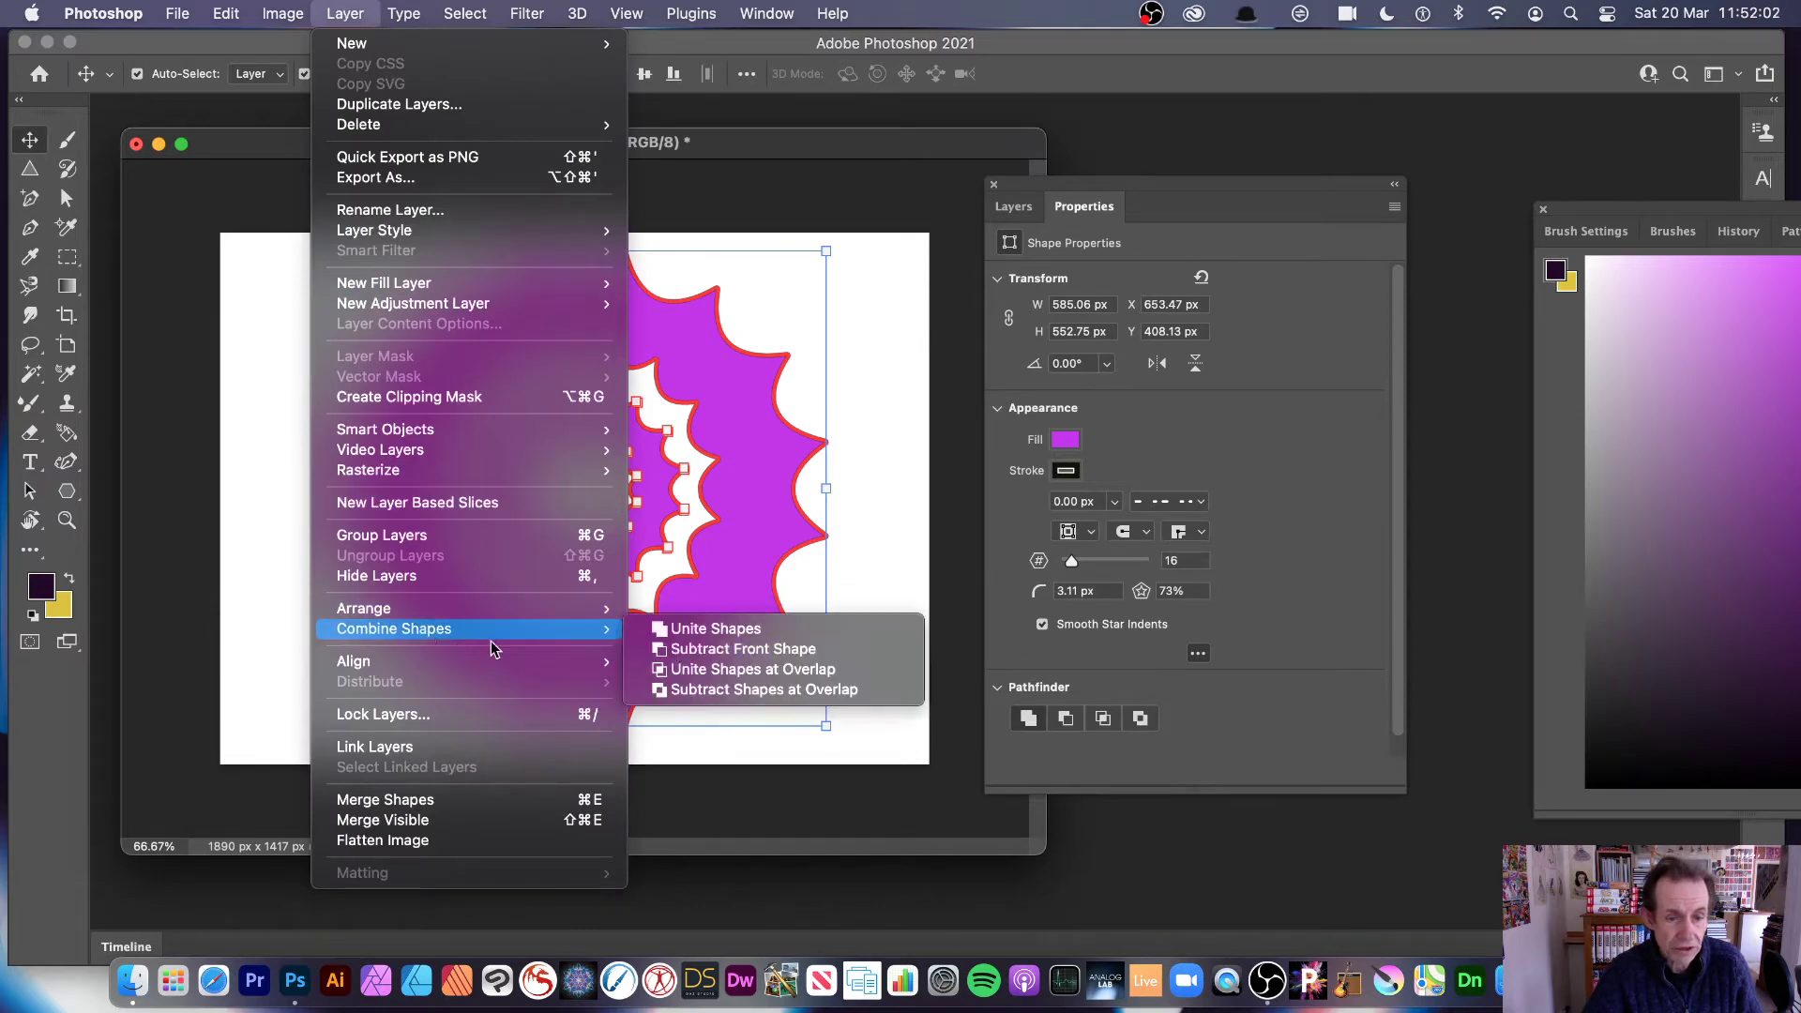
left_click(689, 632)
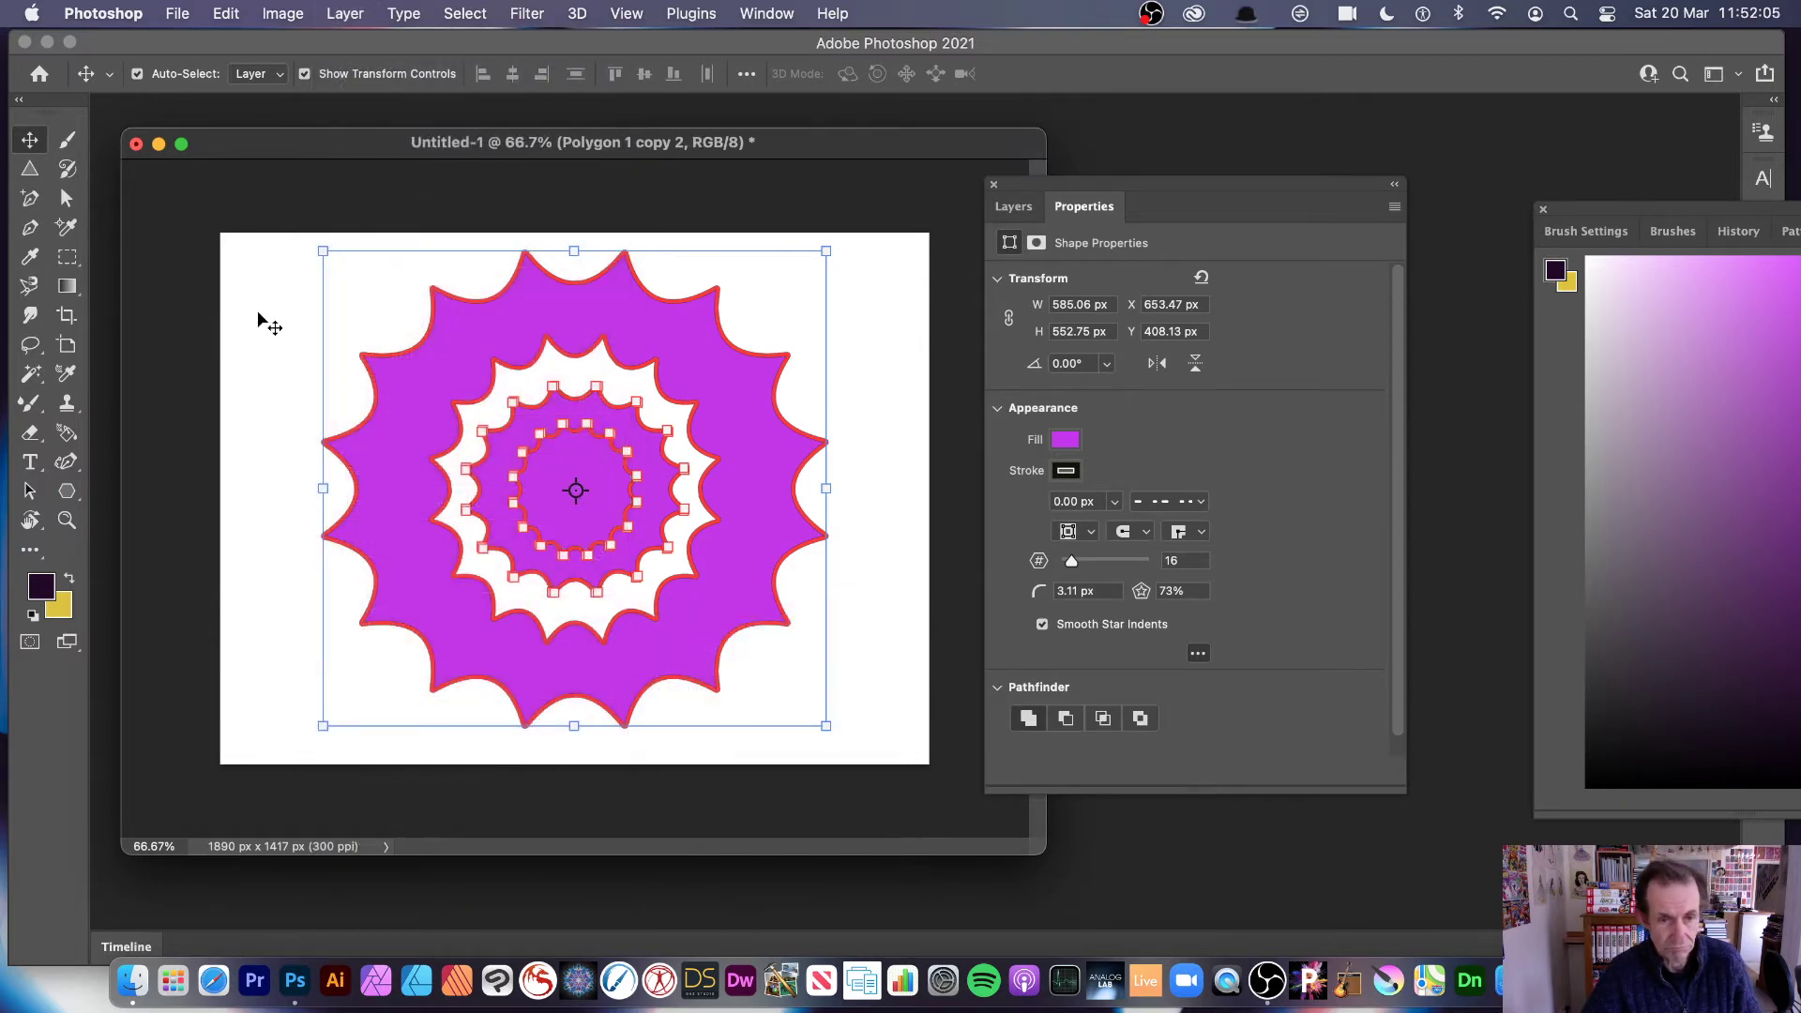
left_click(527, 457)
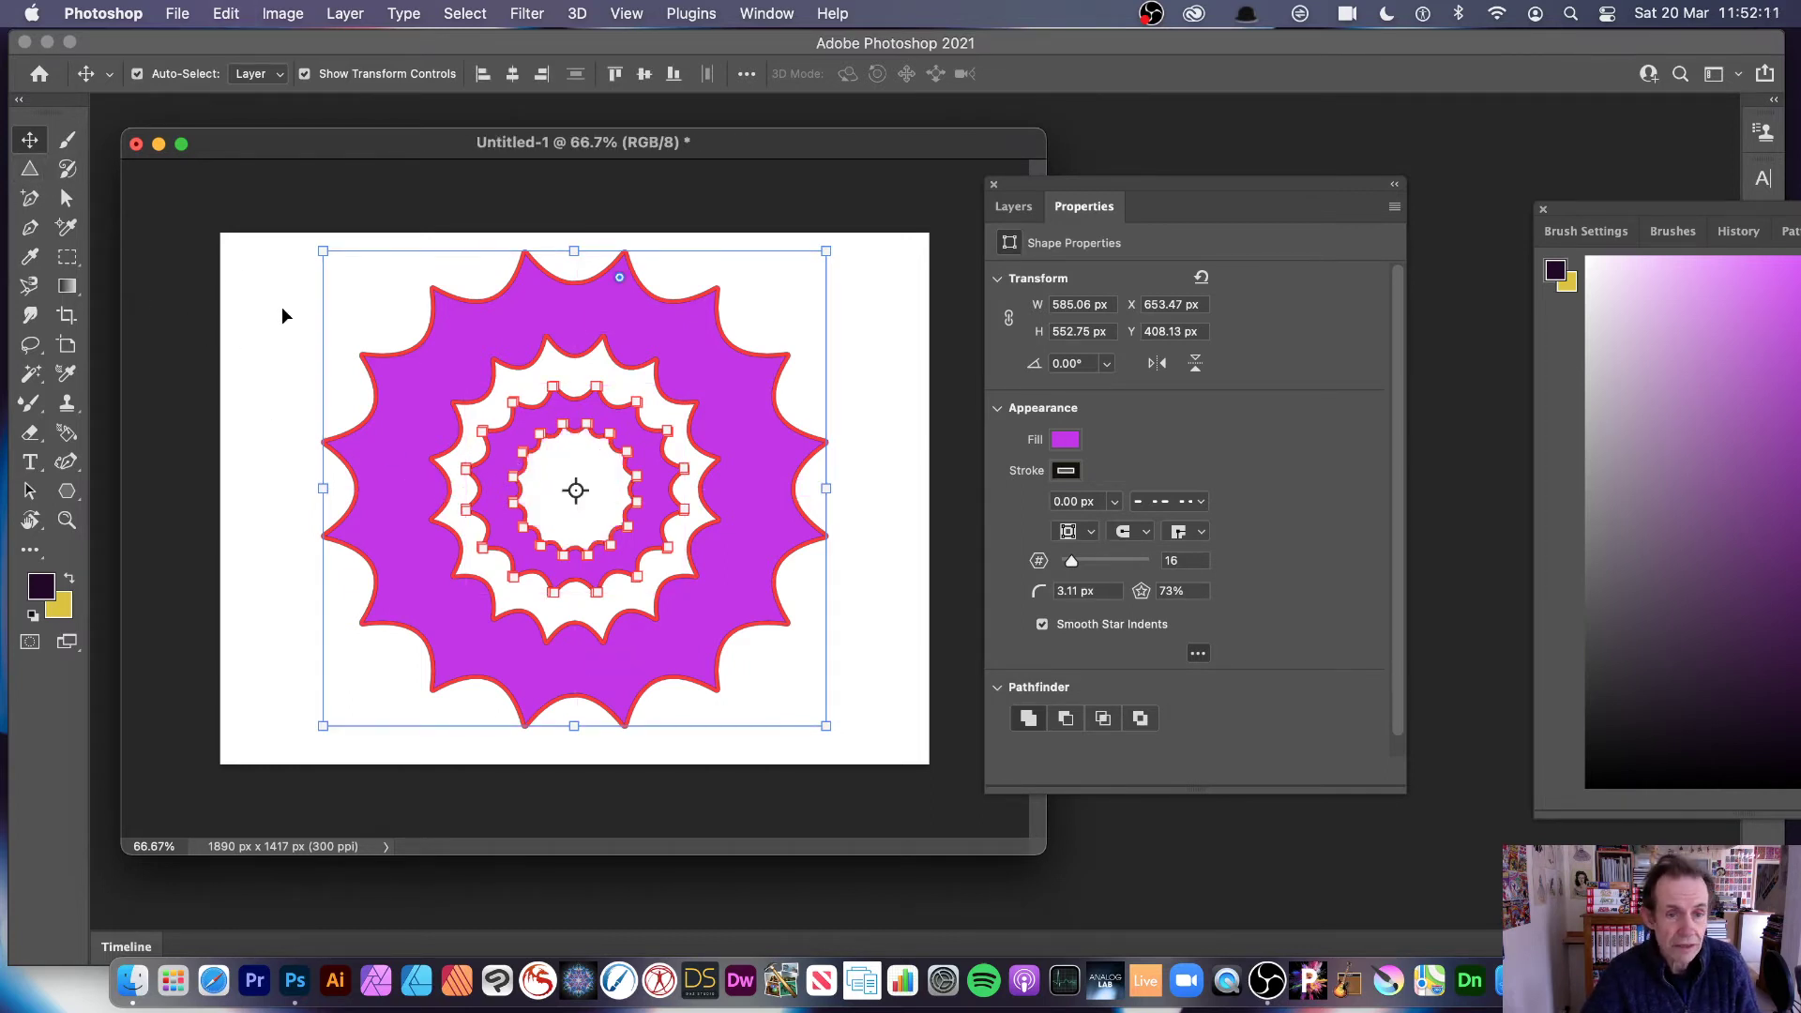
Step: Select both star rings, convert them to one smart object, and move it to about X 246 px, Y 75 px
left_click(236, 281)
left_click_drag(237, 273, 834, 770)
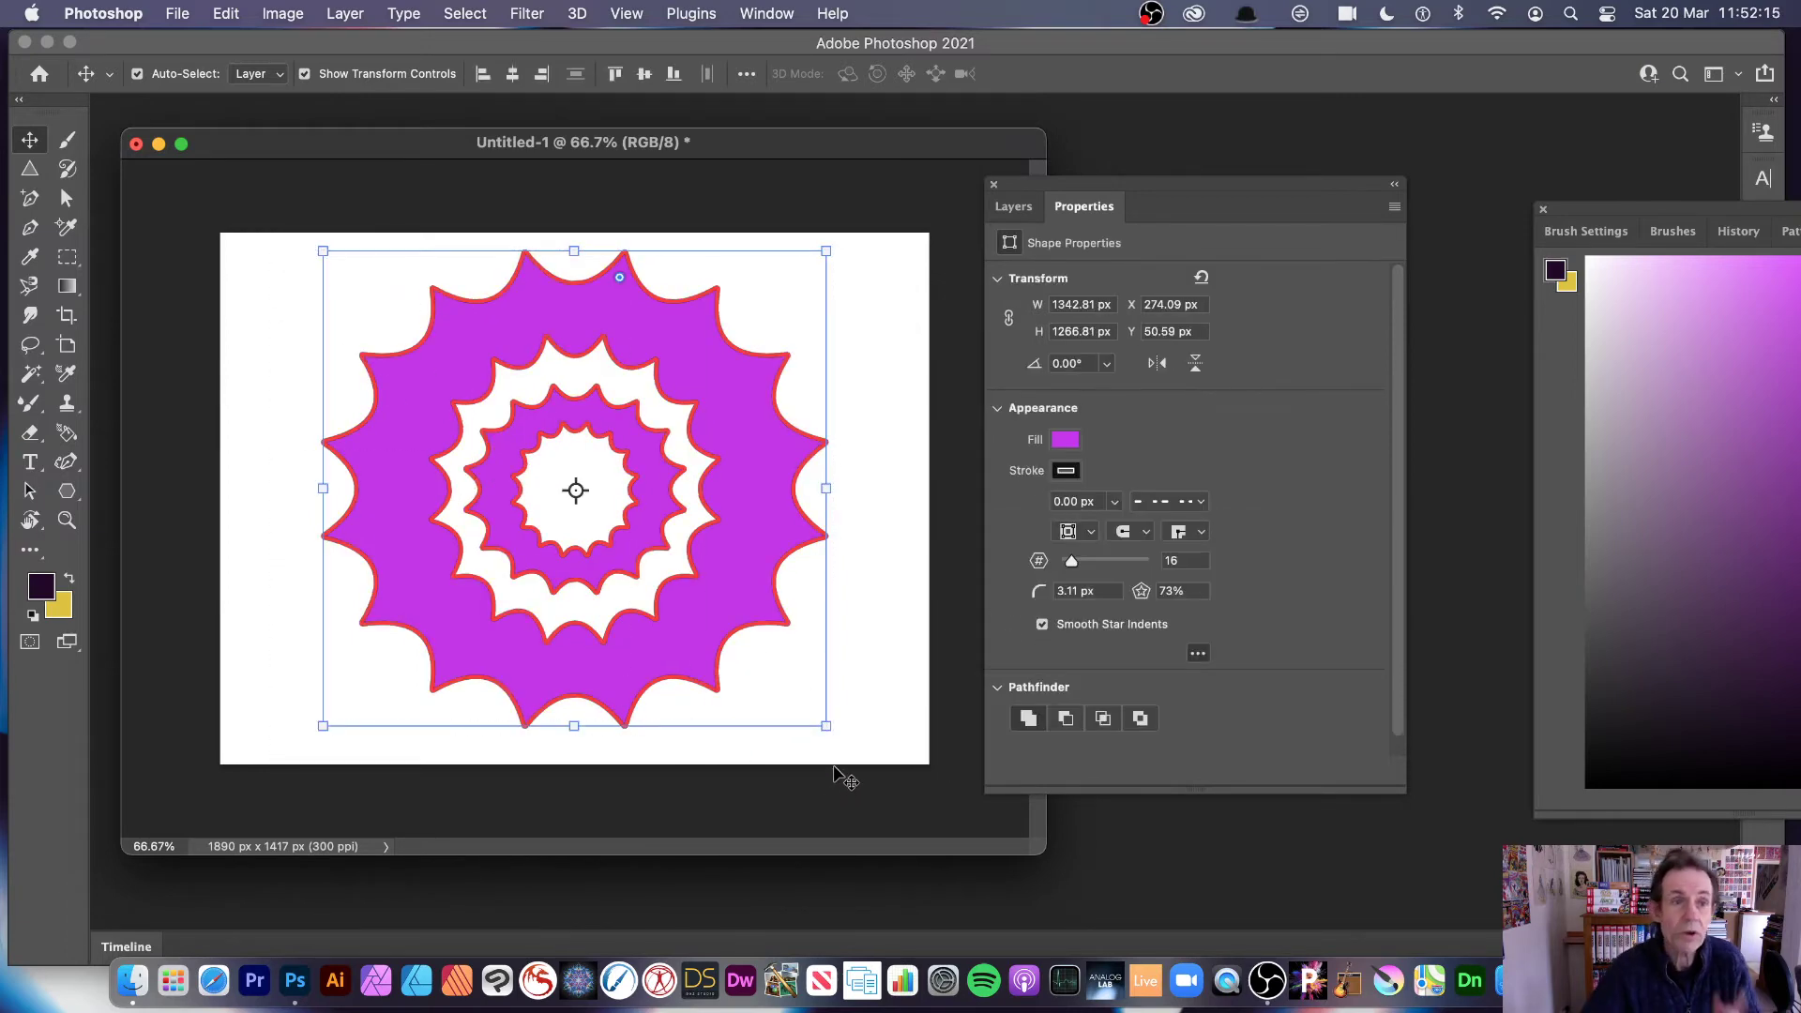
left_click(342, 14)
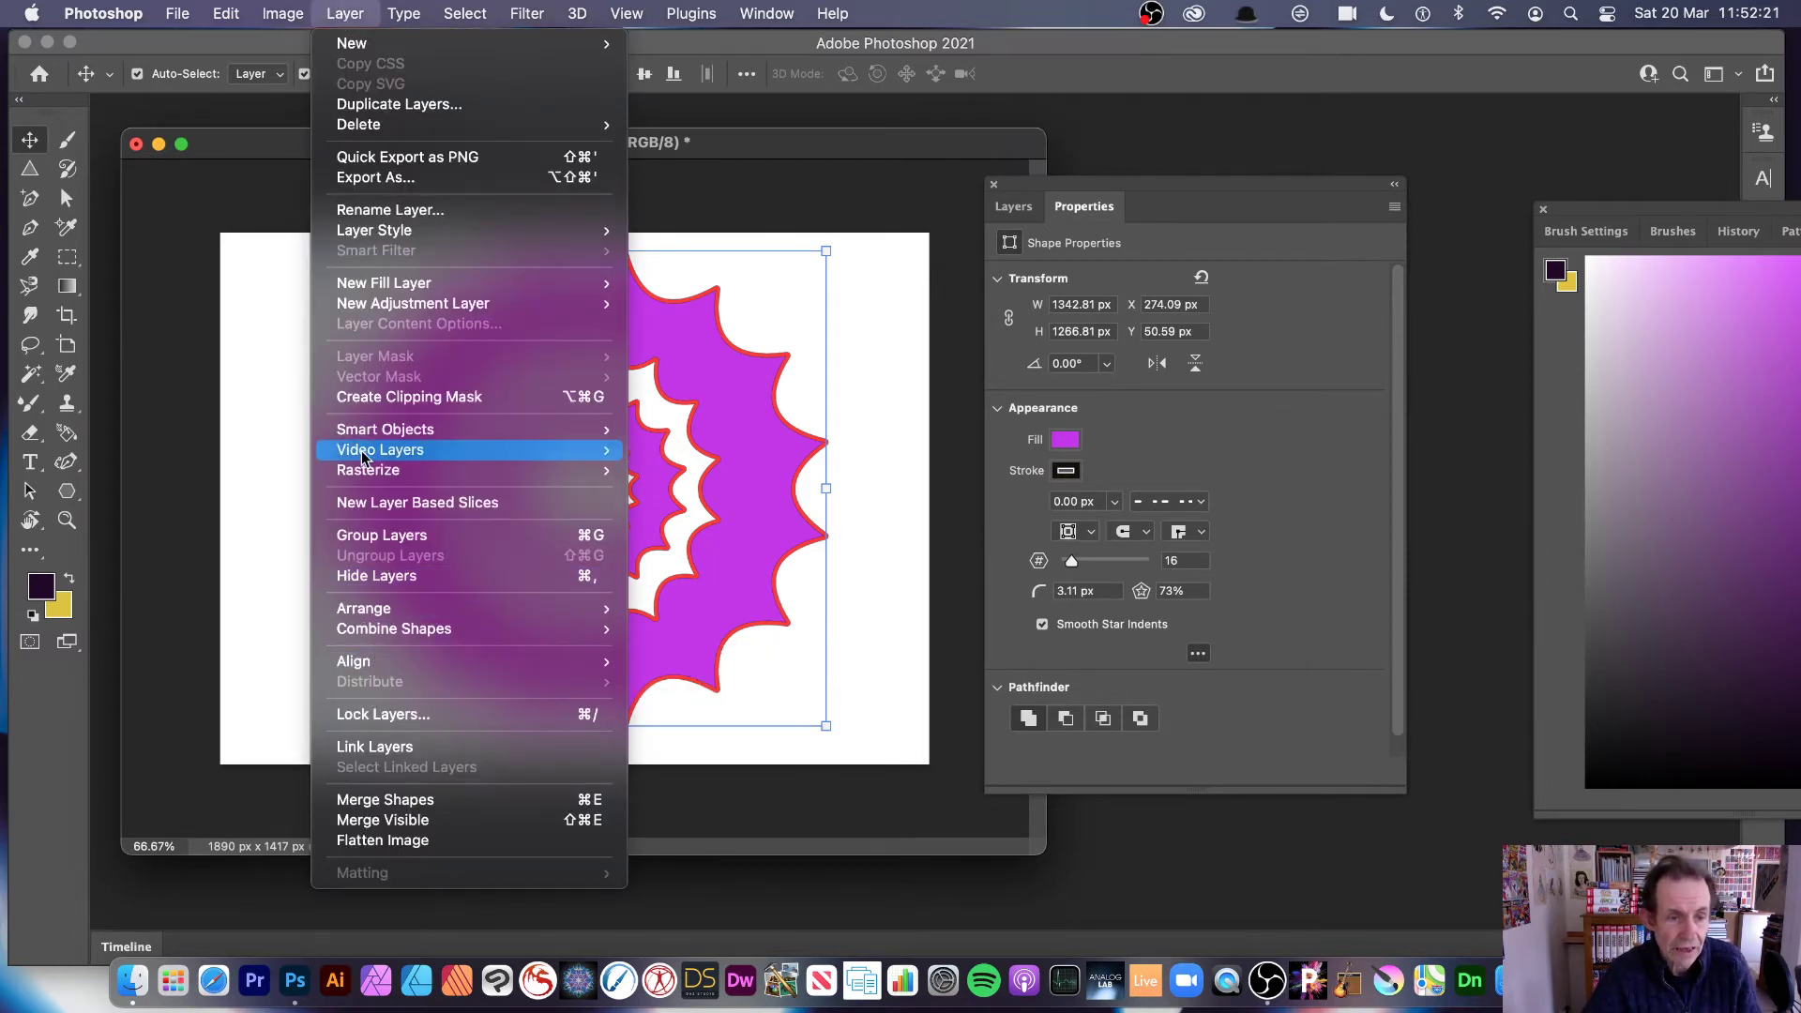
mouse_move(370, 431)
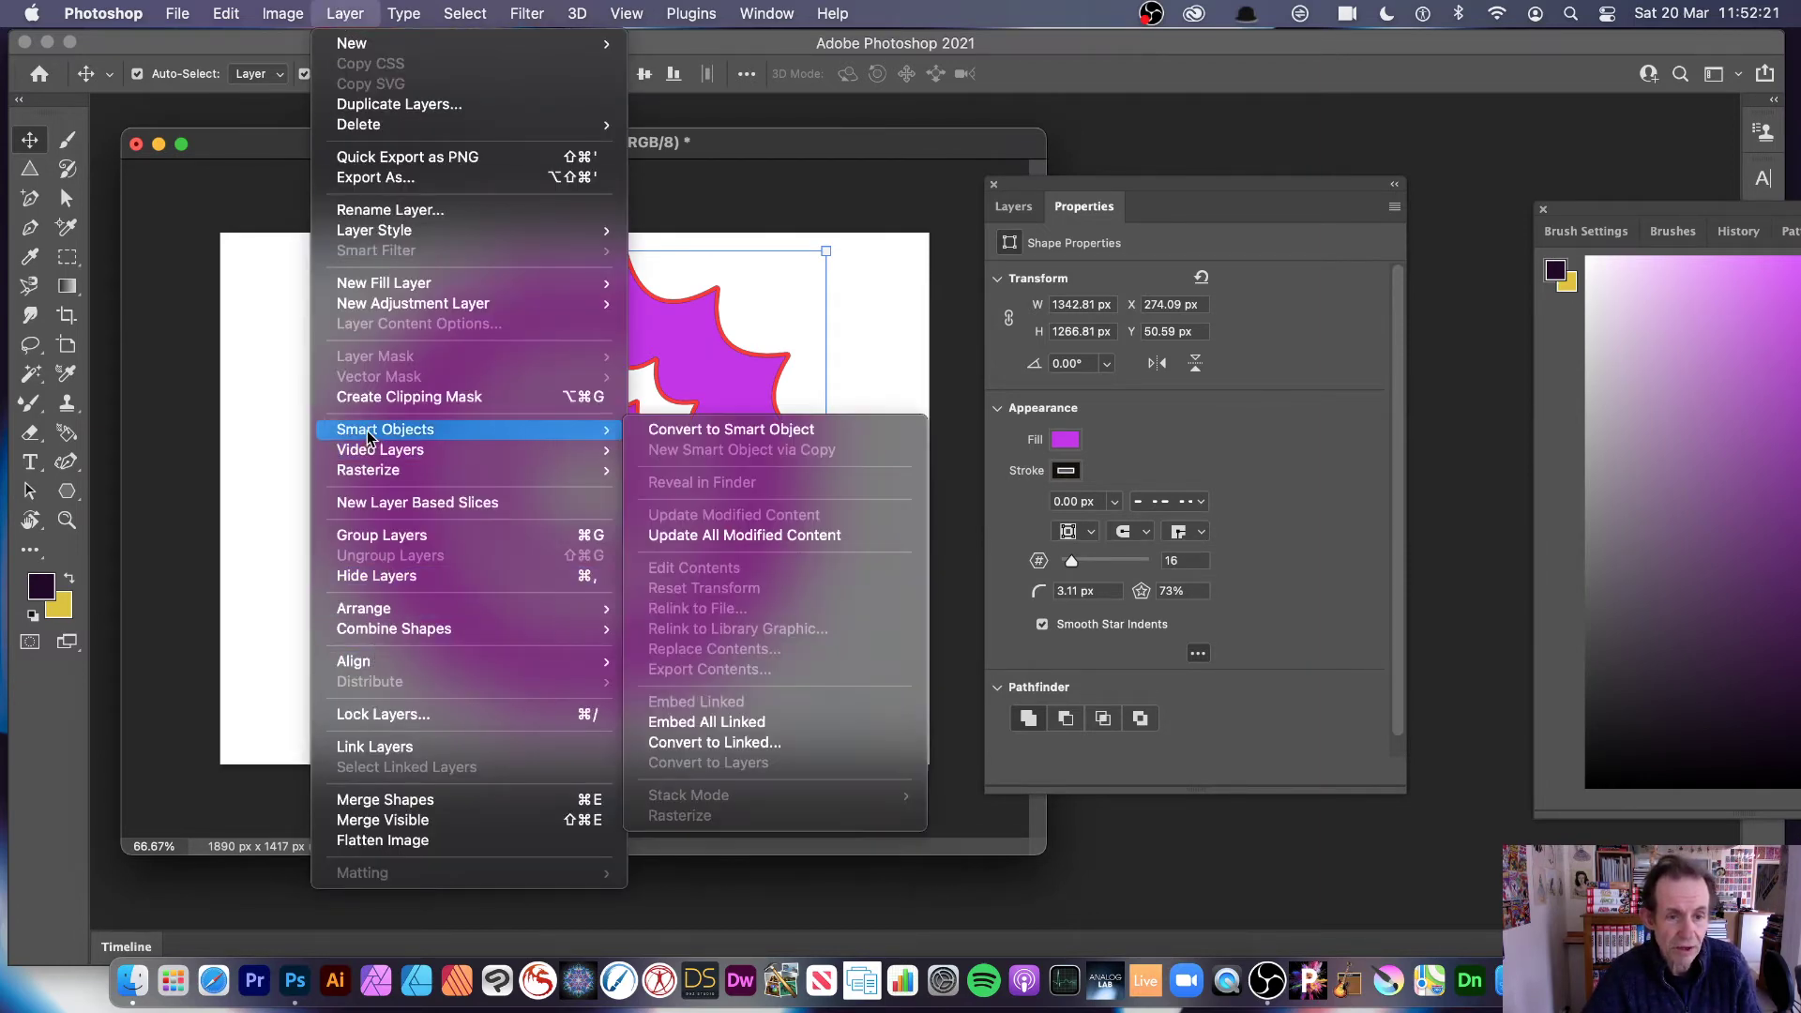
left_click(673, 430)
left_click_drag(738, 466, 698, 394)
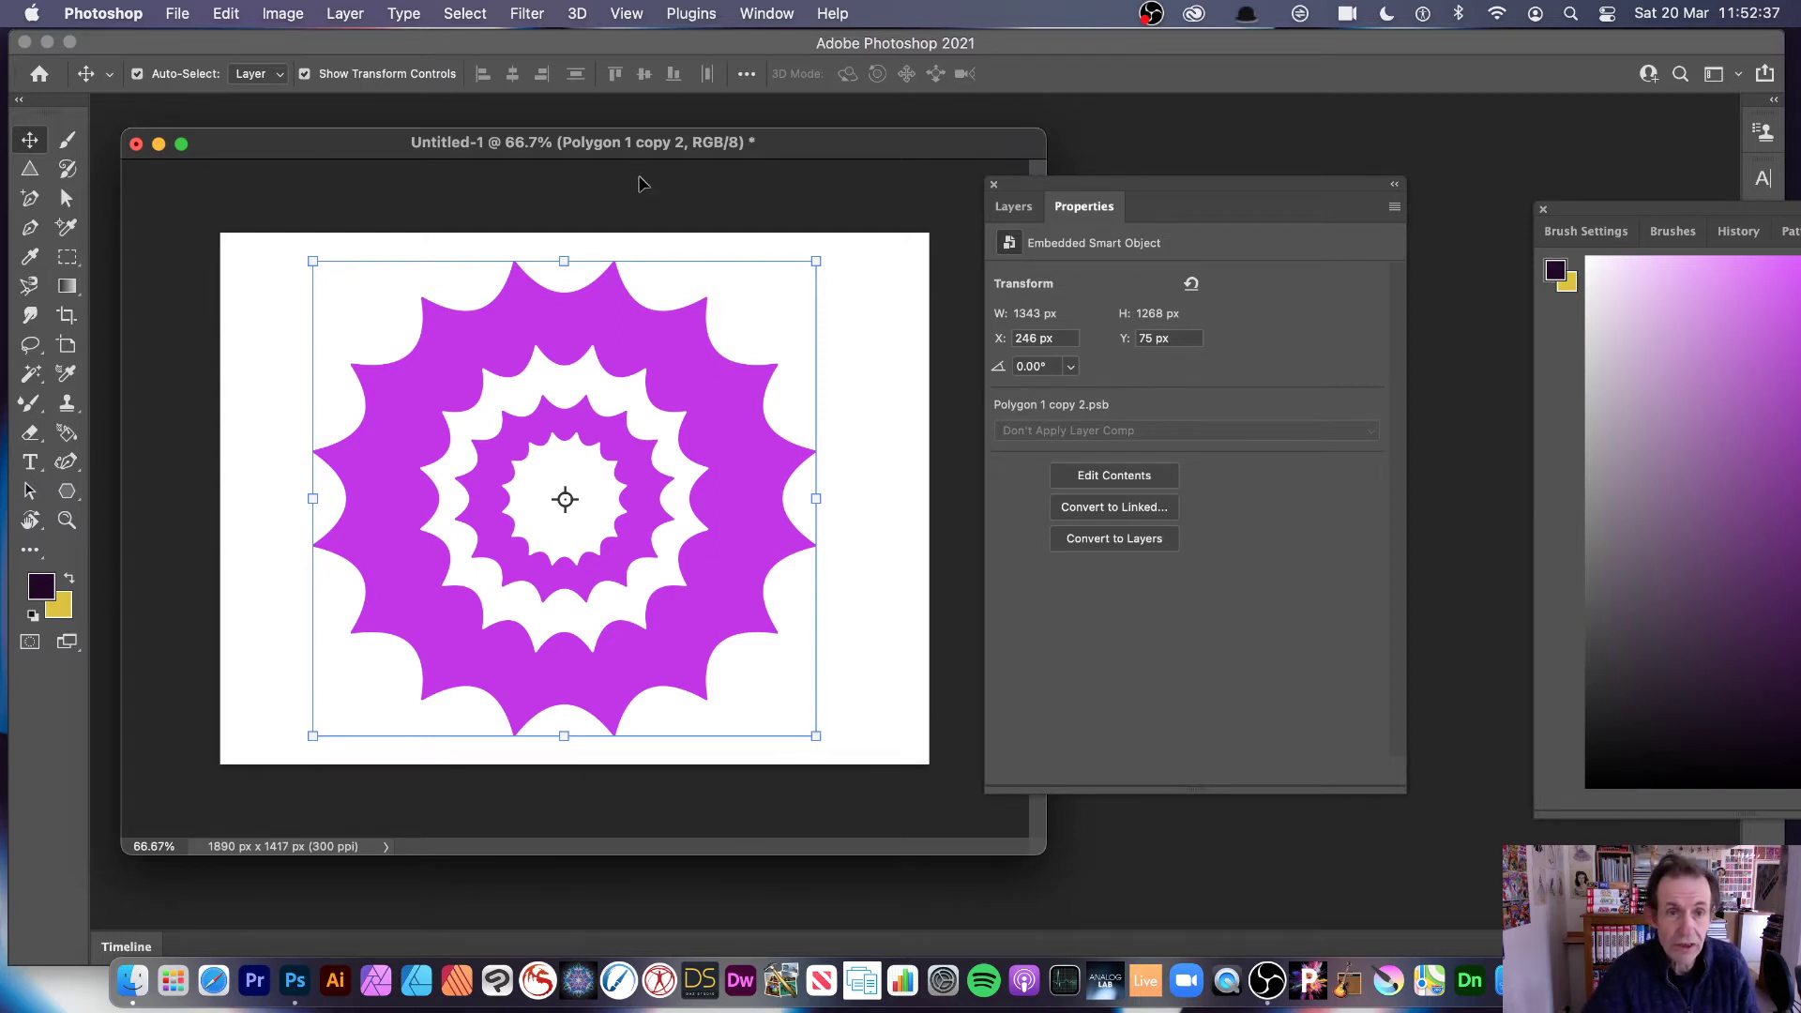
Step: Try a Bevel & Emboss layer style on the smart object with depth 209% and size about 43 px
left_click(345, 14)
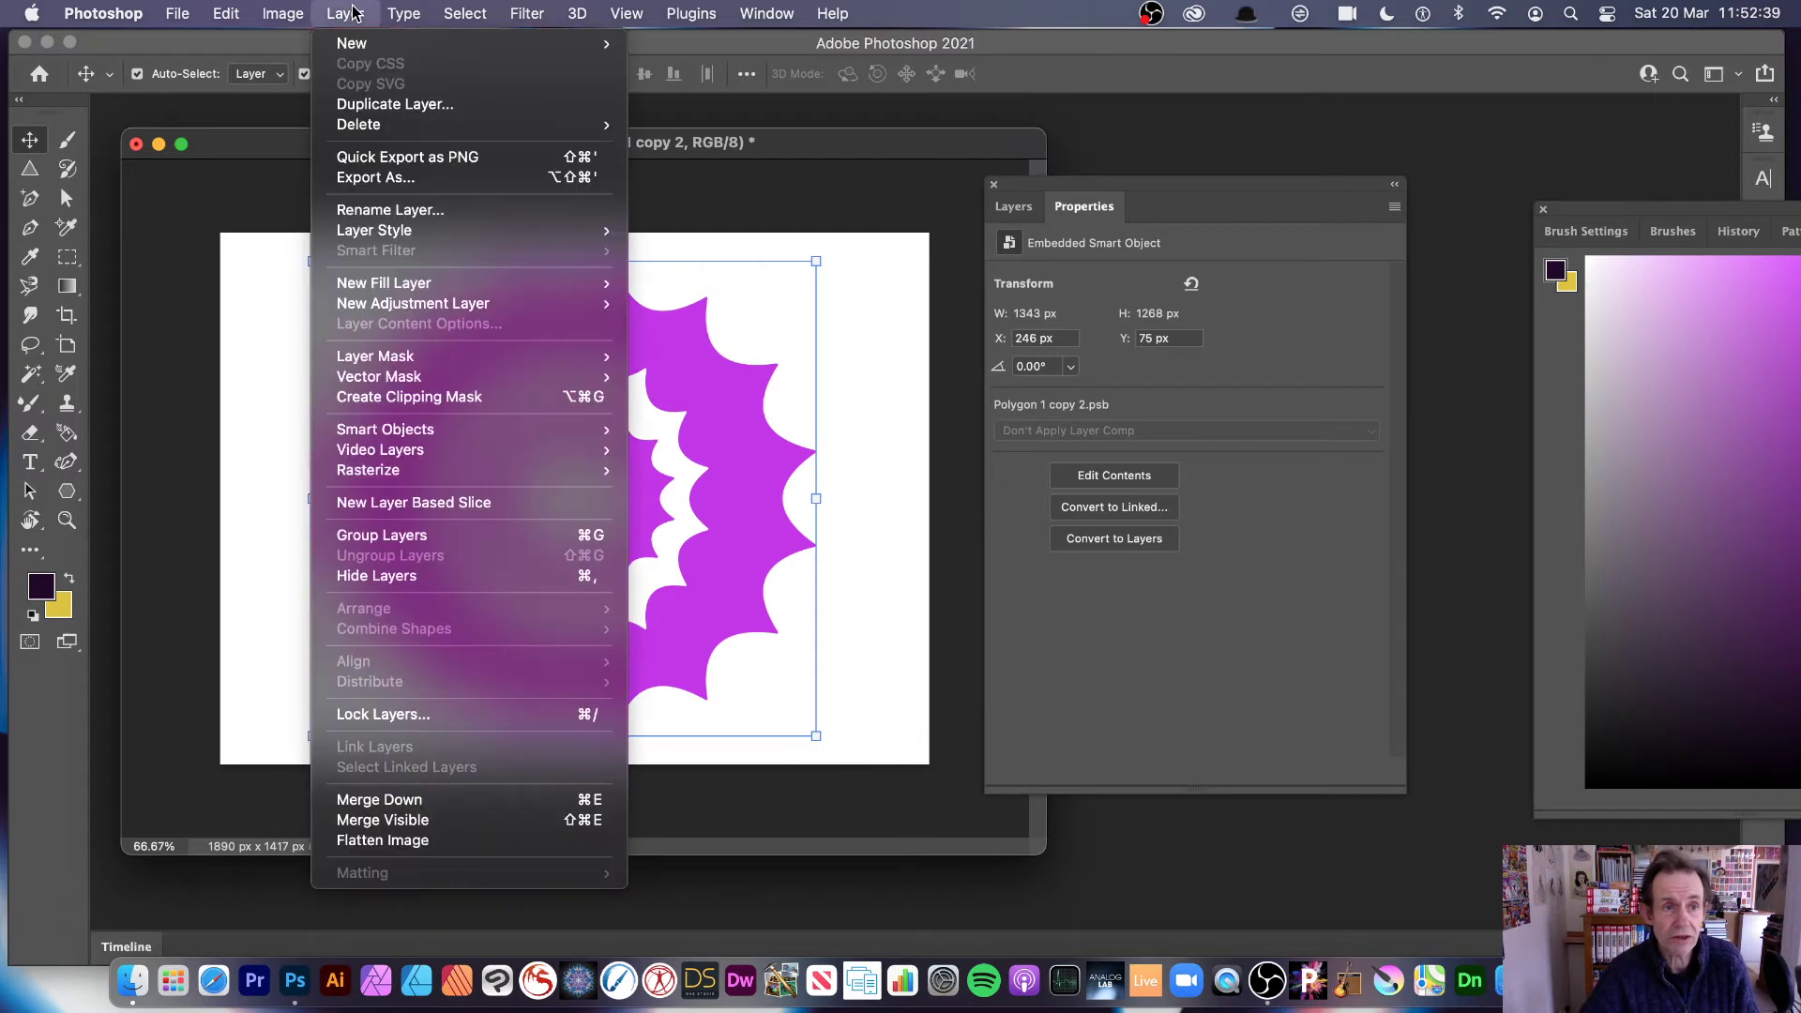
mouse_move(413, 235)
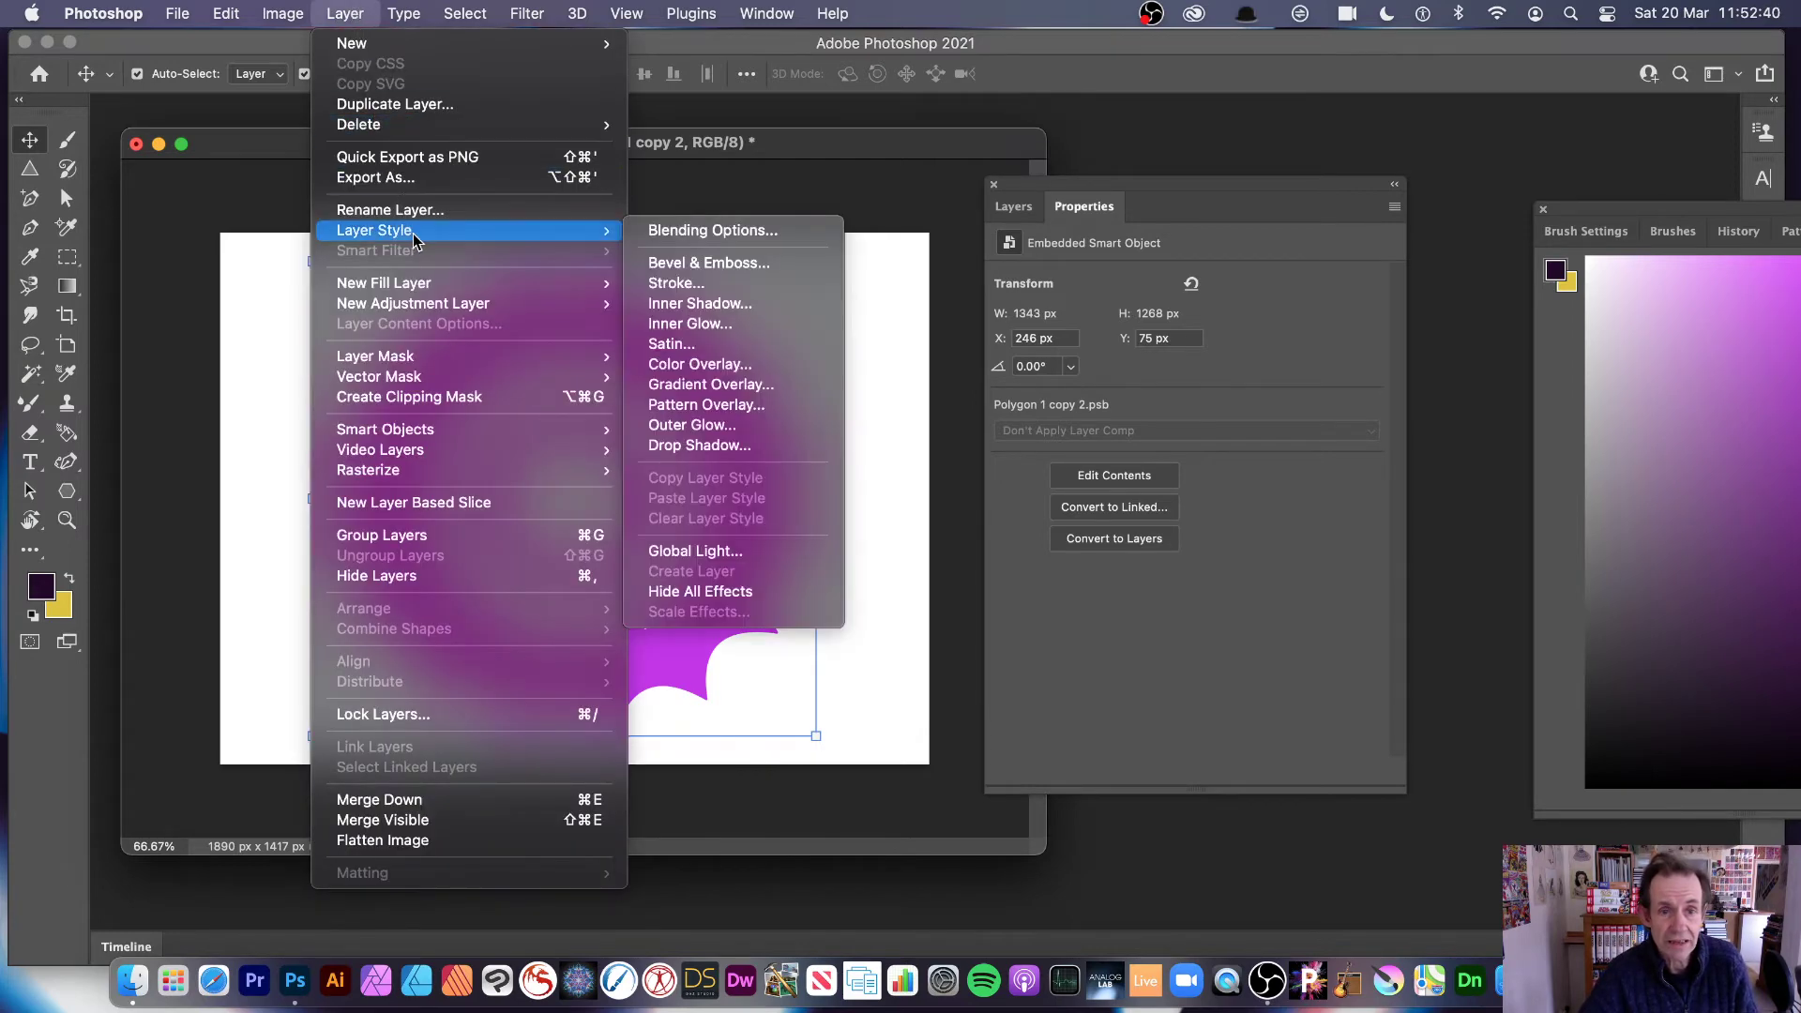
left_click(775, 267)
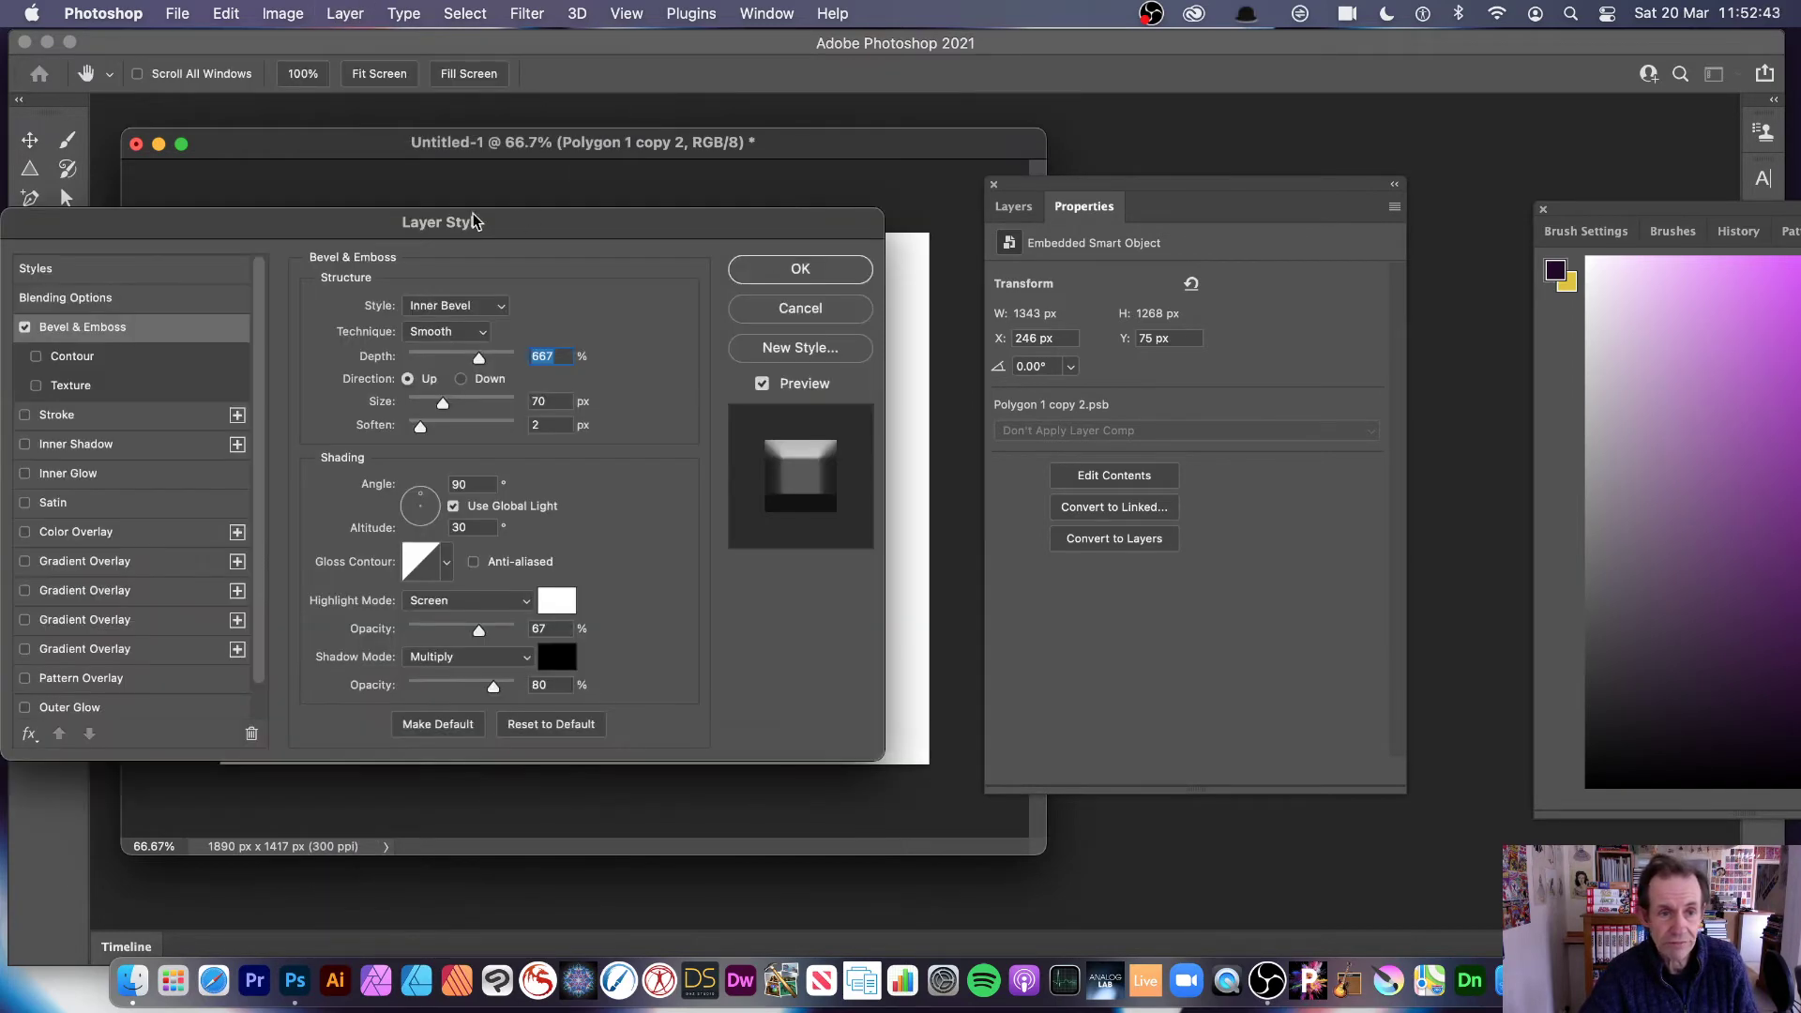
left_click_drag(478, 223, 1131, 195)
left_click_drag(1138, 333, 1093, 376)
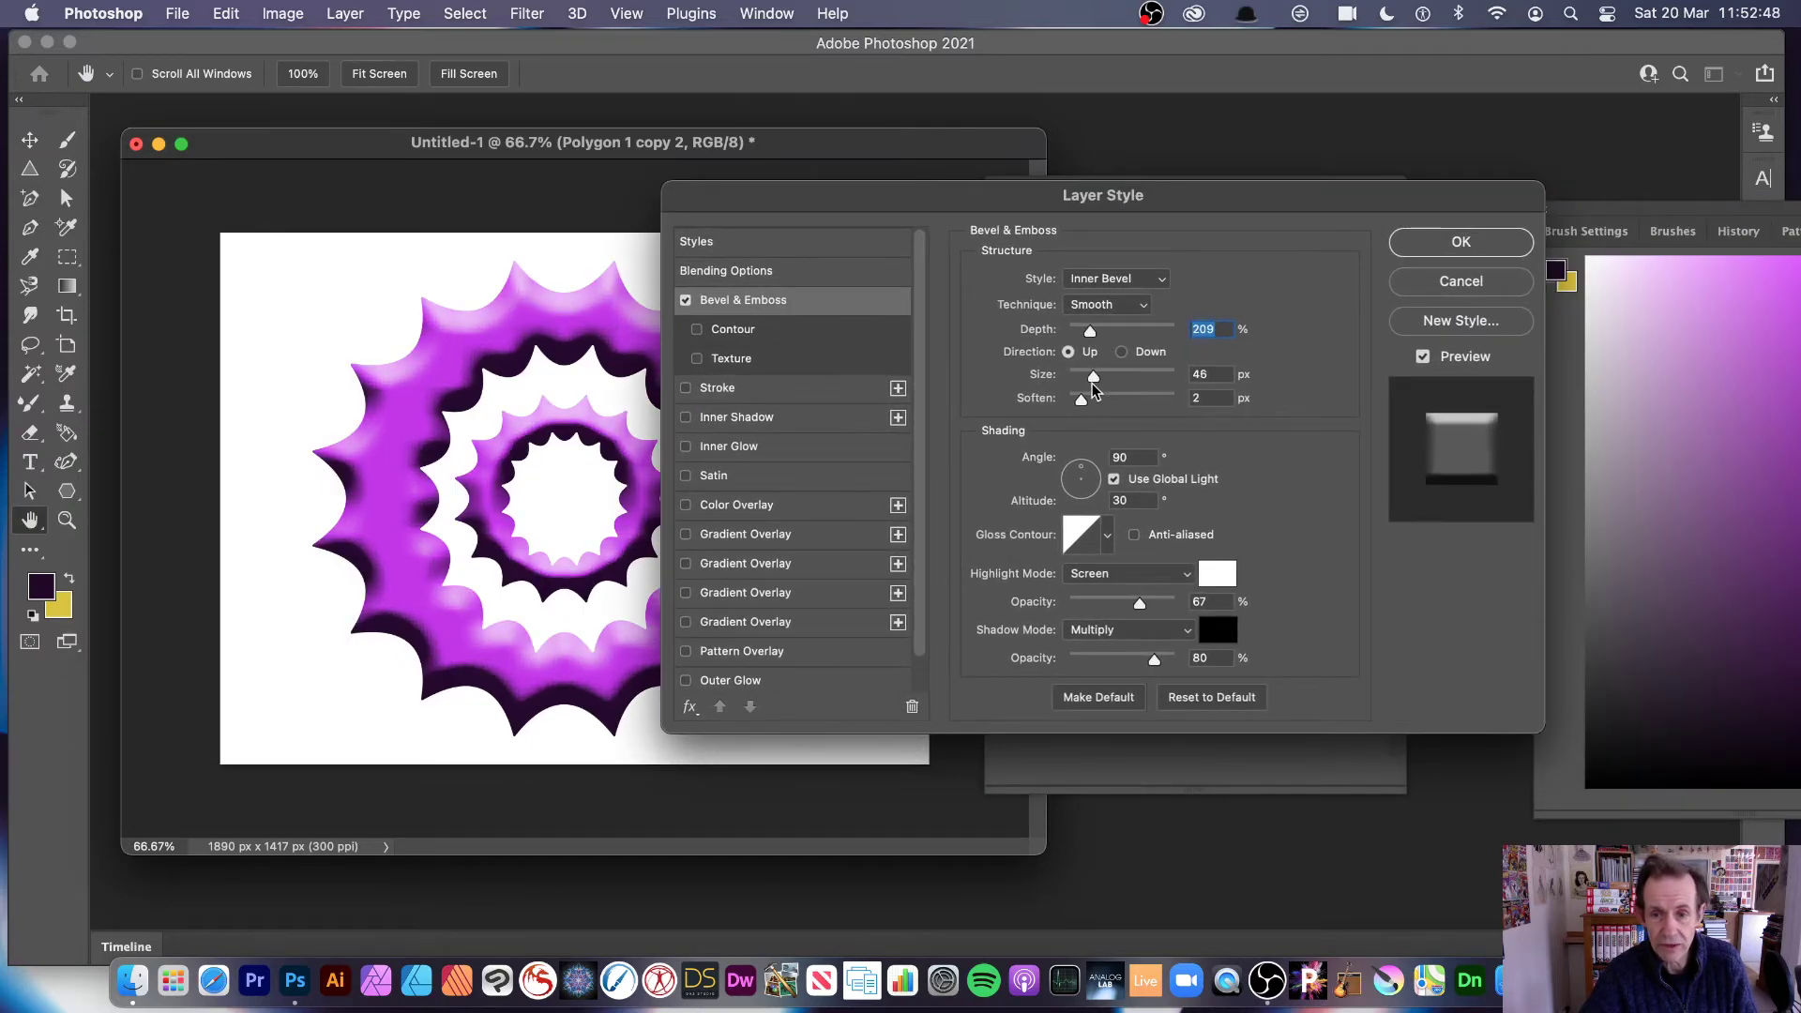
Step: Try several gloss contours for the bevel, enable the Stroke effect, and cancel the layer style
left_click(1107, 537)
left_click(1008, 583)
left_click(1043, 583)
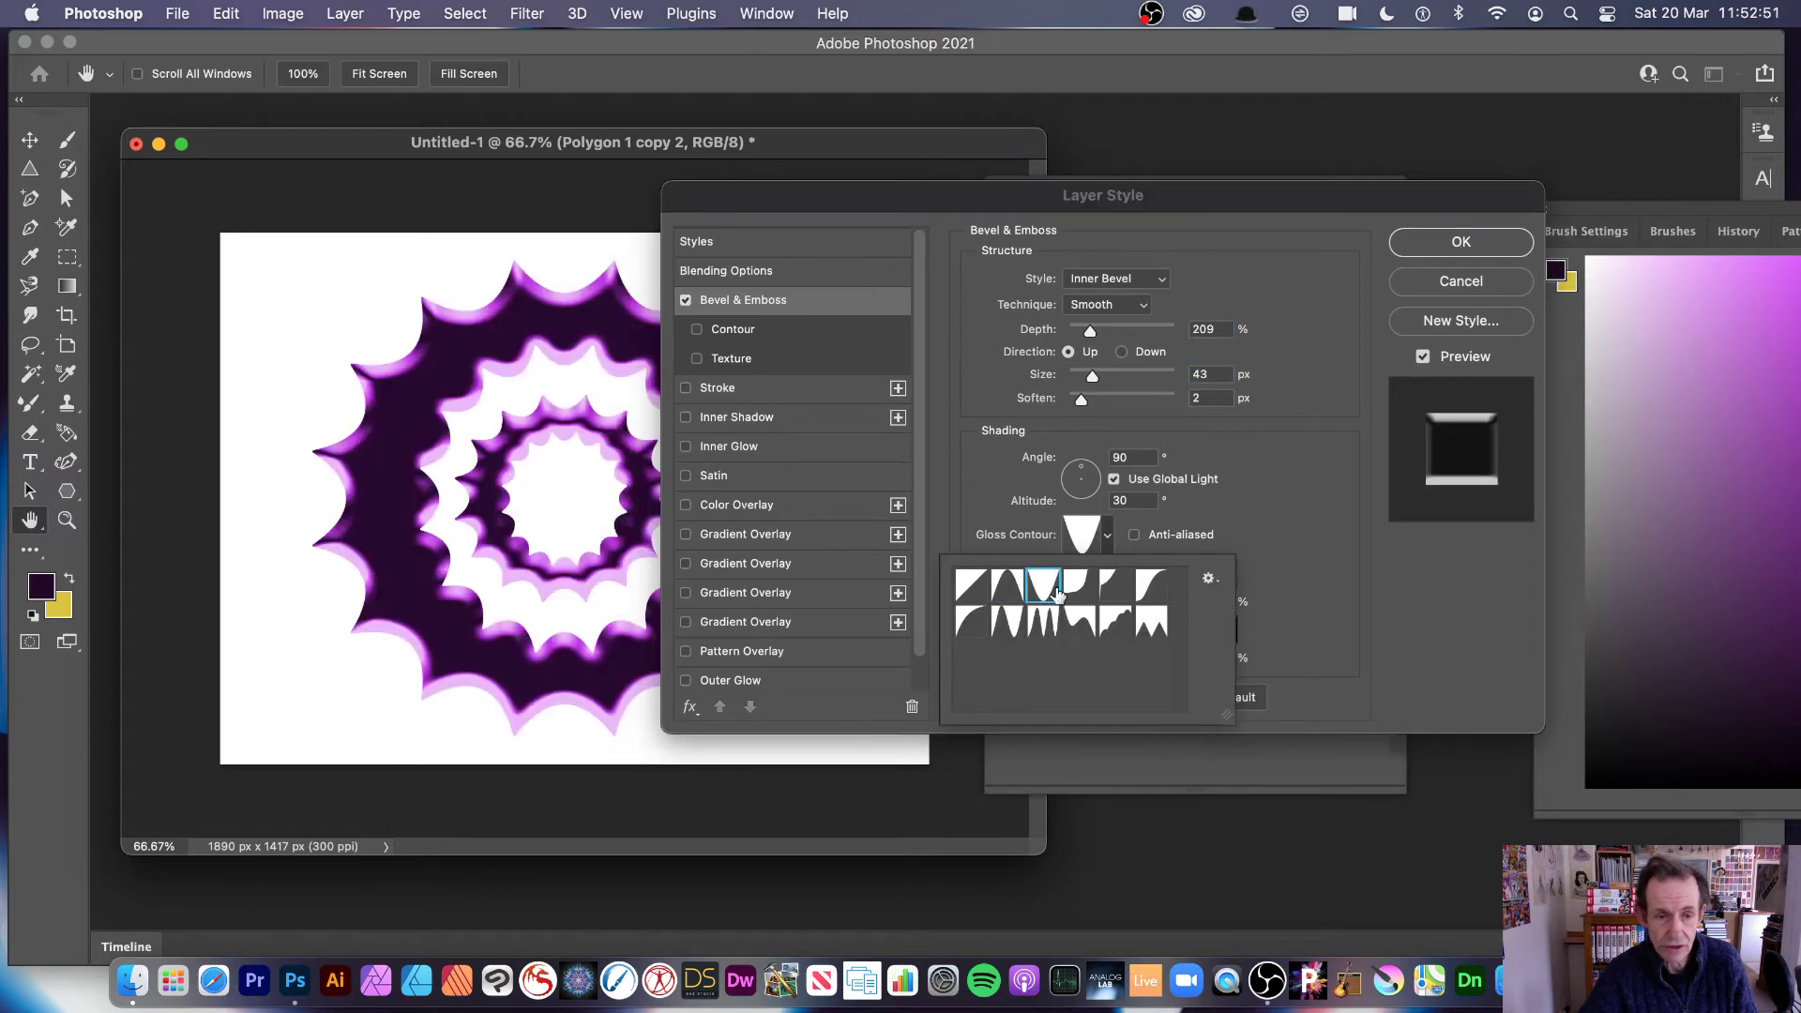
left_click(1079, 583)
left_click(1022, 615)
left_click(1014, 626)
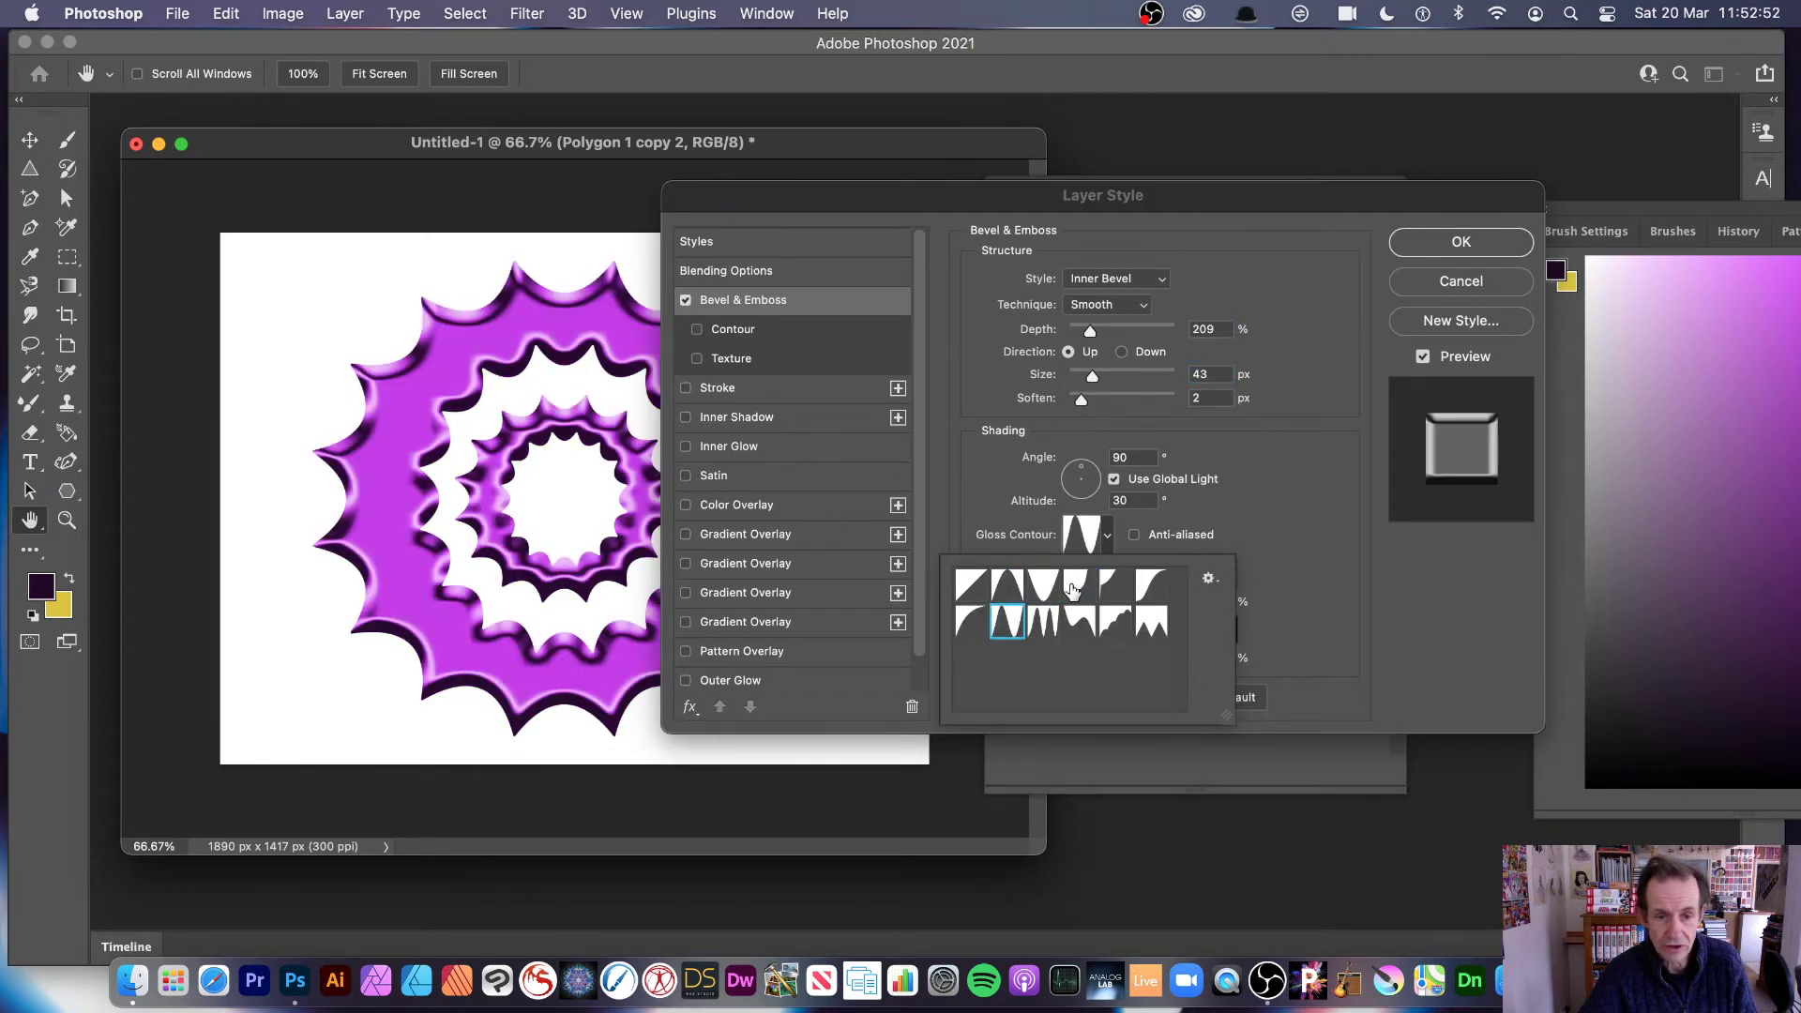
left_click(1367, 635)
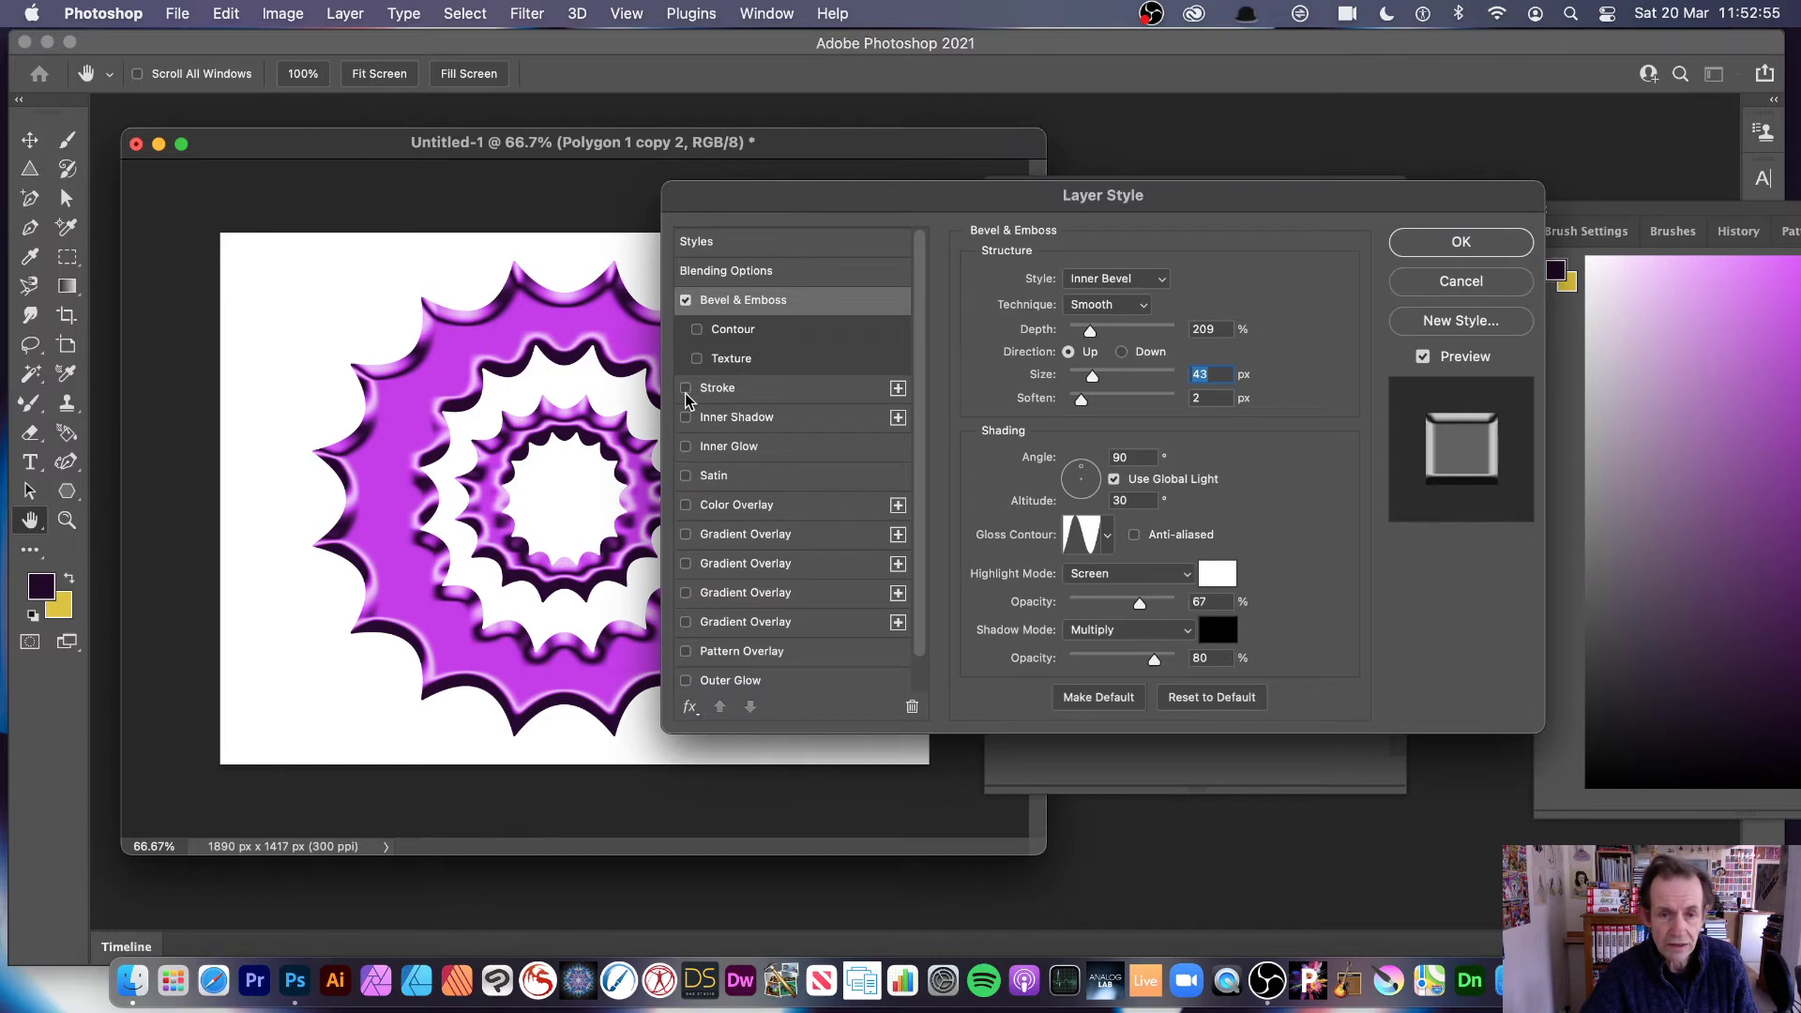
left_click(685, 389)
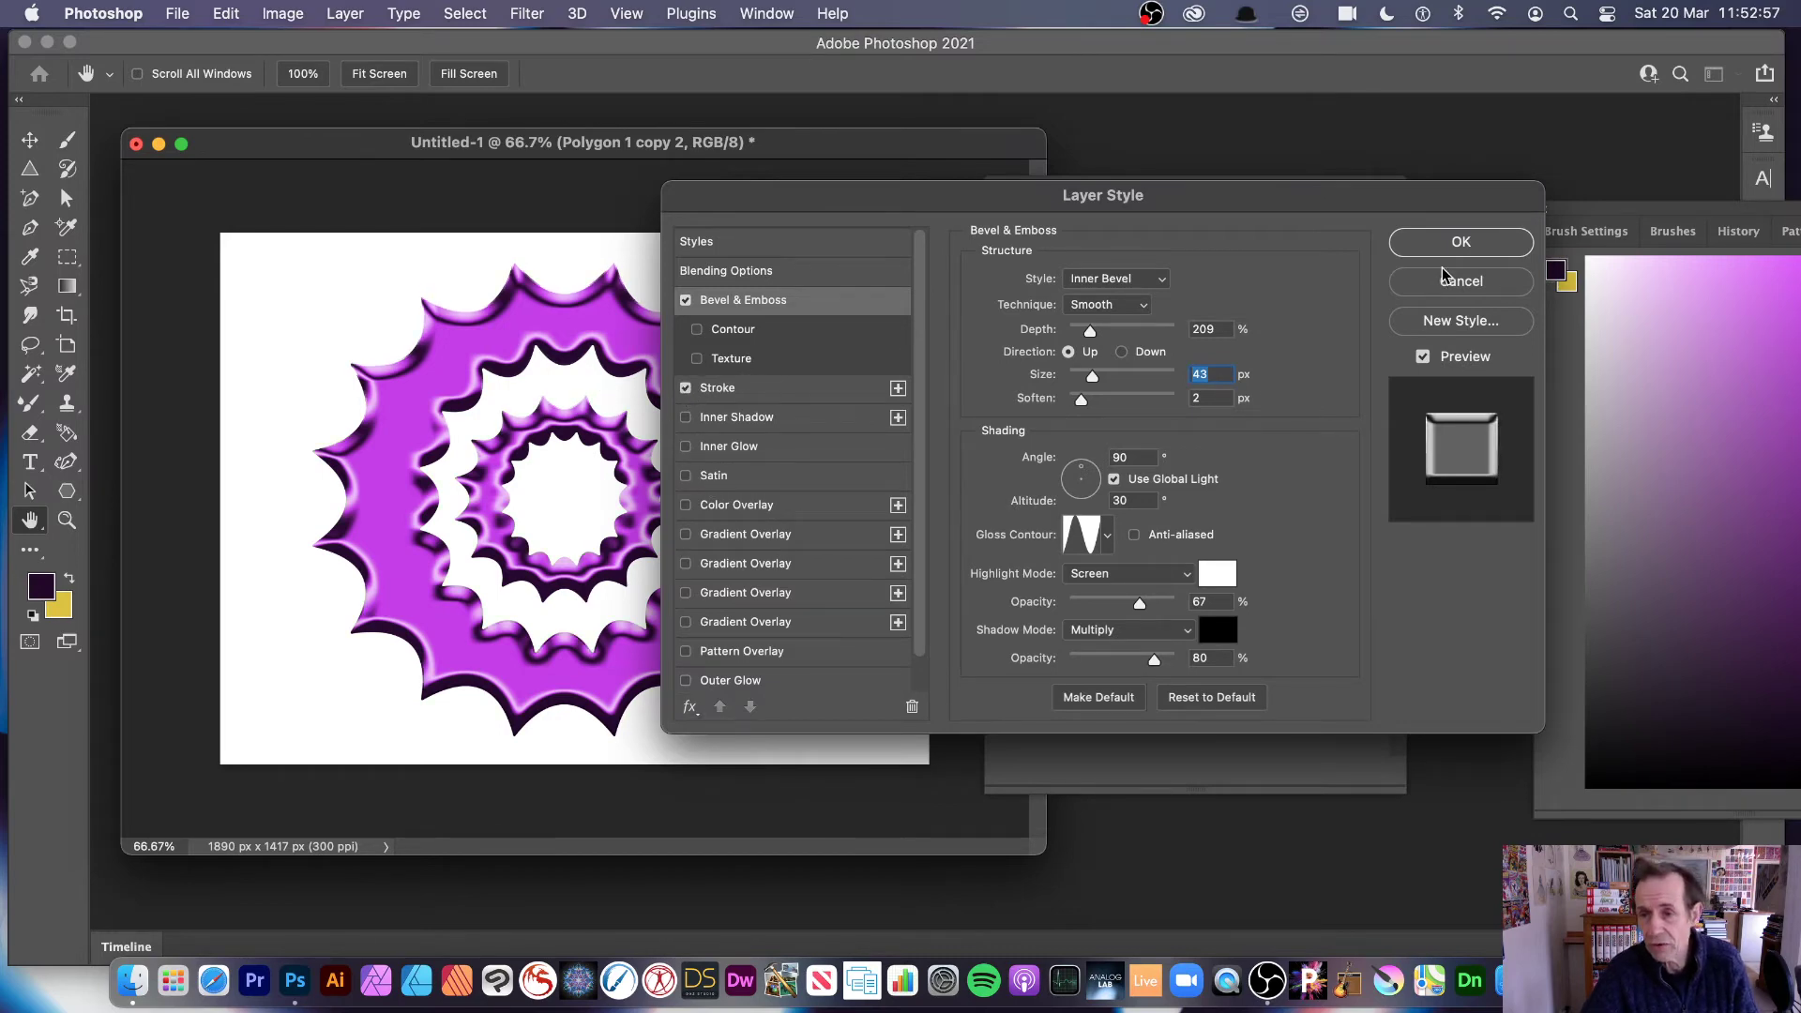
left_click(1444, 278)
Step: Try a Gaussian Blur with a 50.1-pixel radius on the star smart object, and undo it
left_click(526, 14)
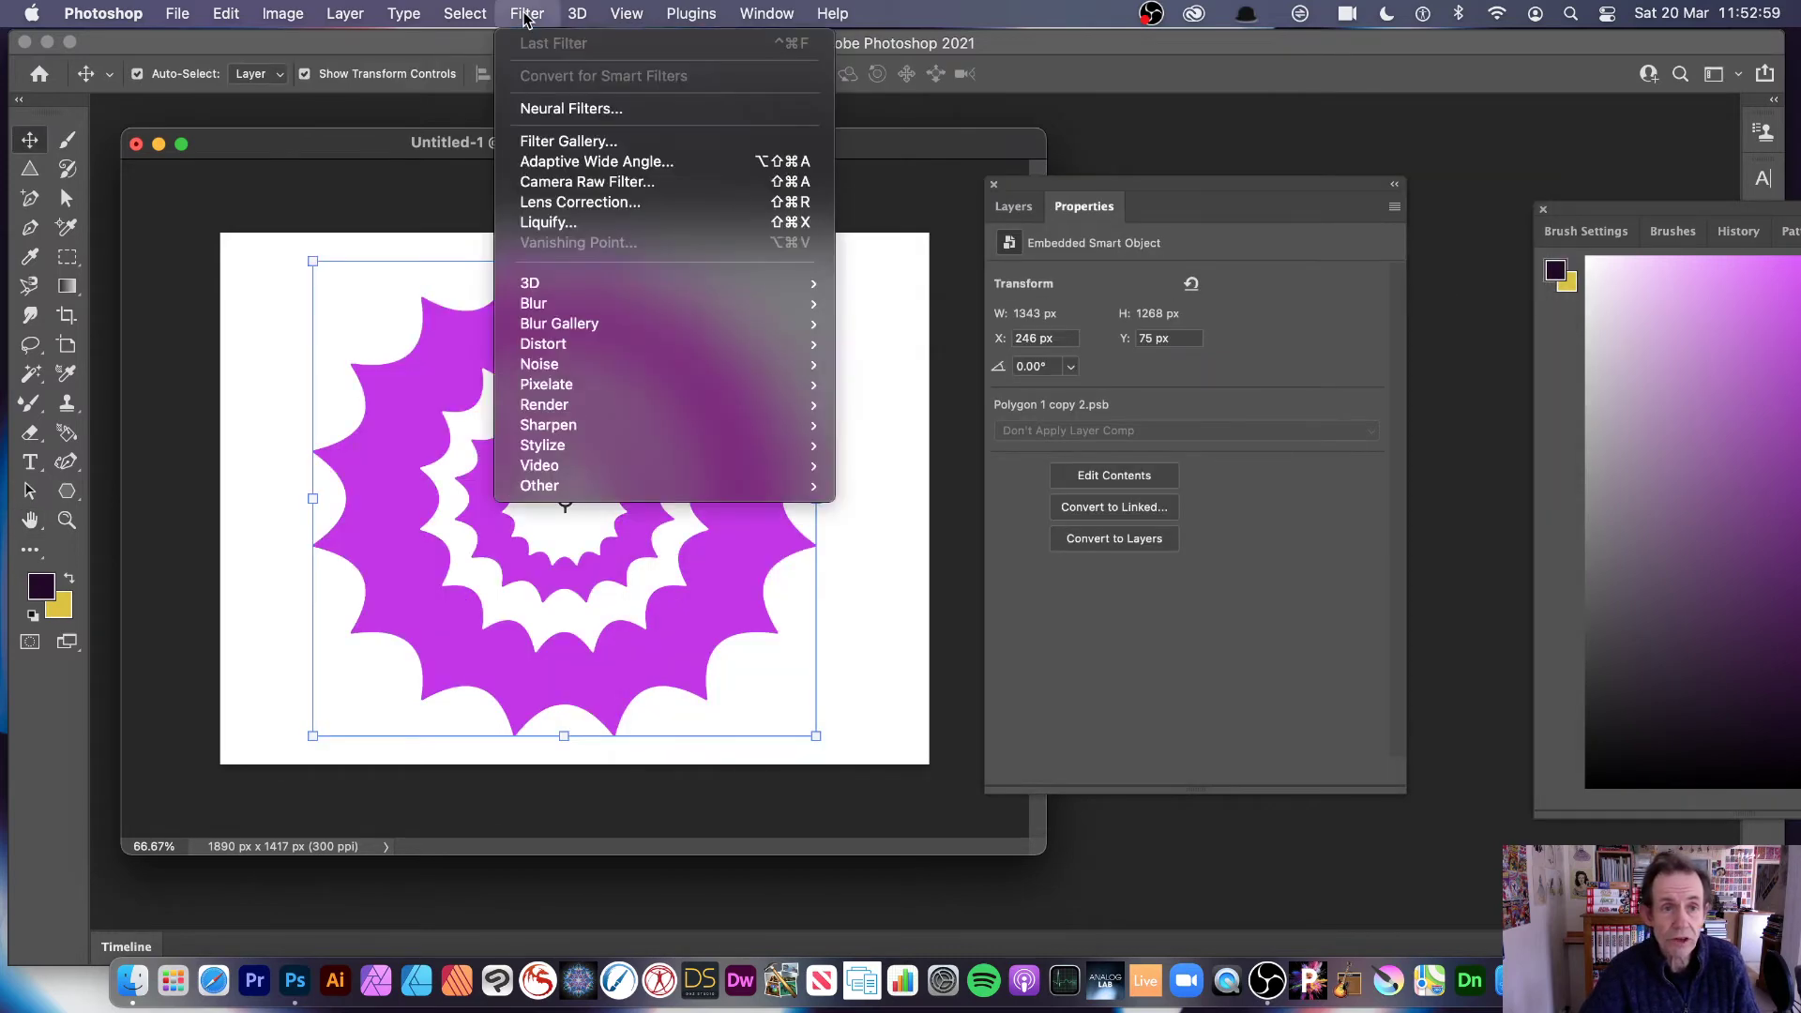
mouse_move(596, 303)
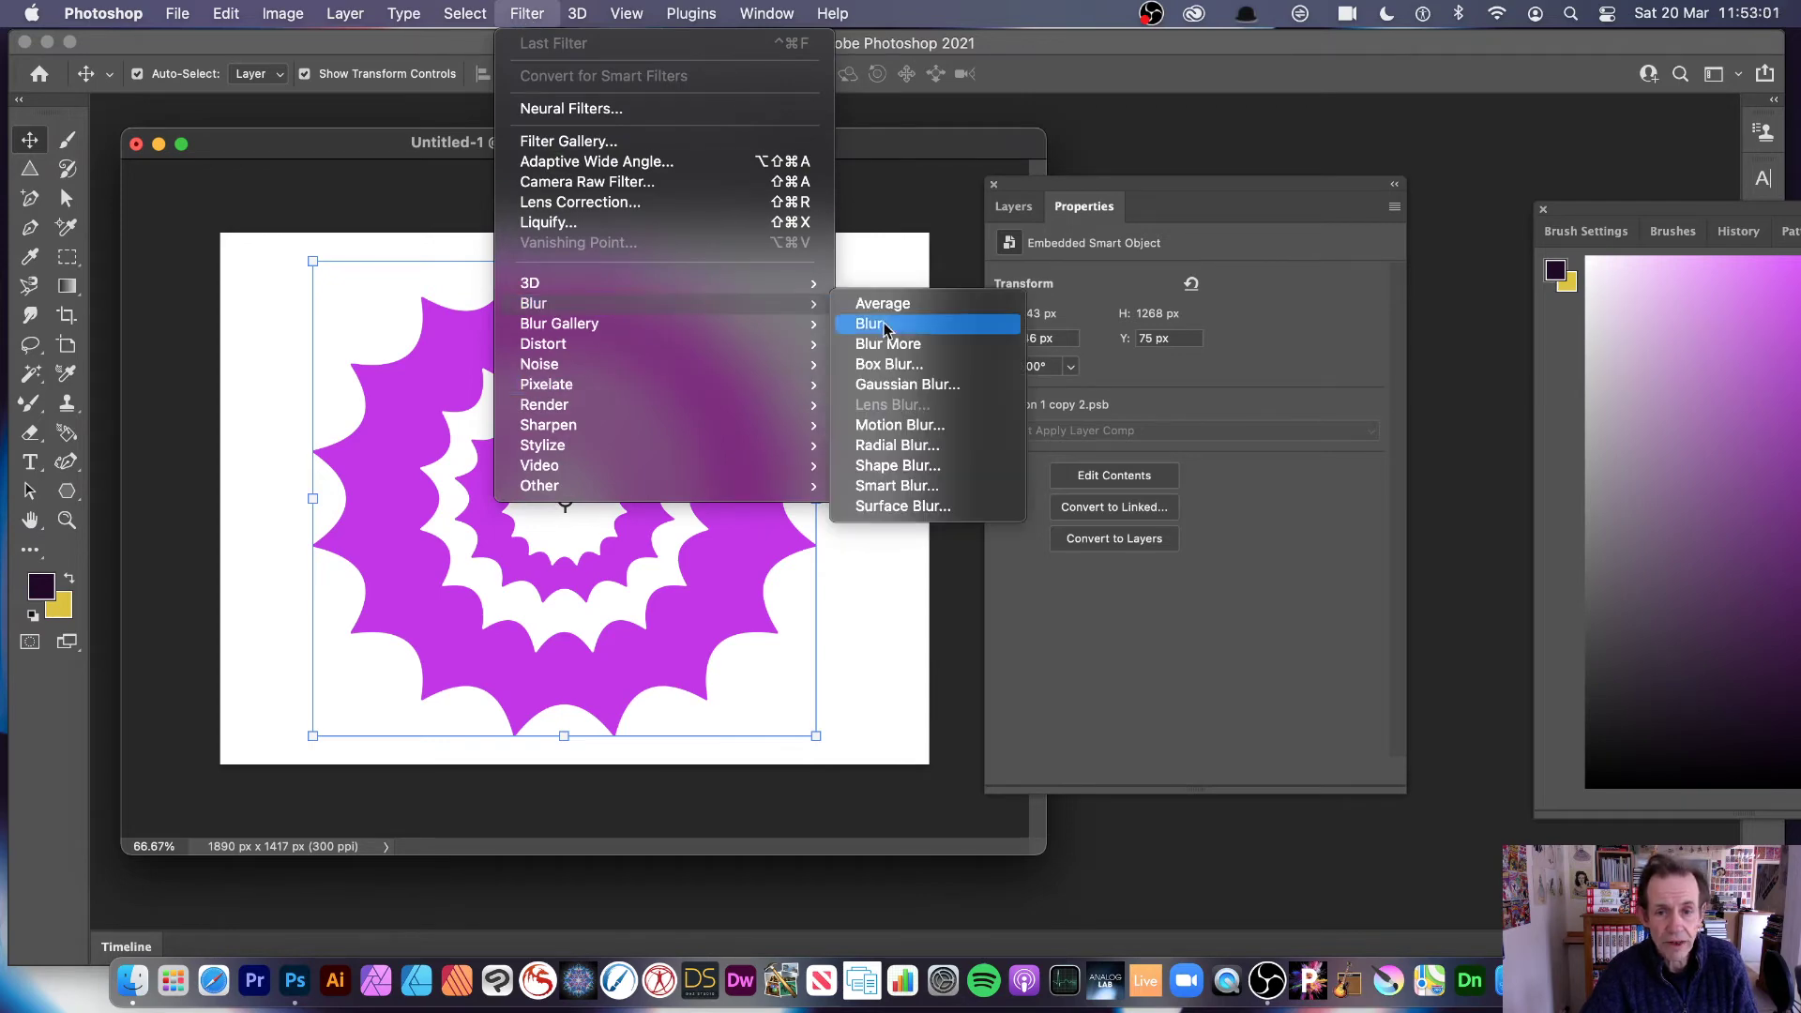
left_click(916, 384)
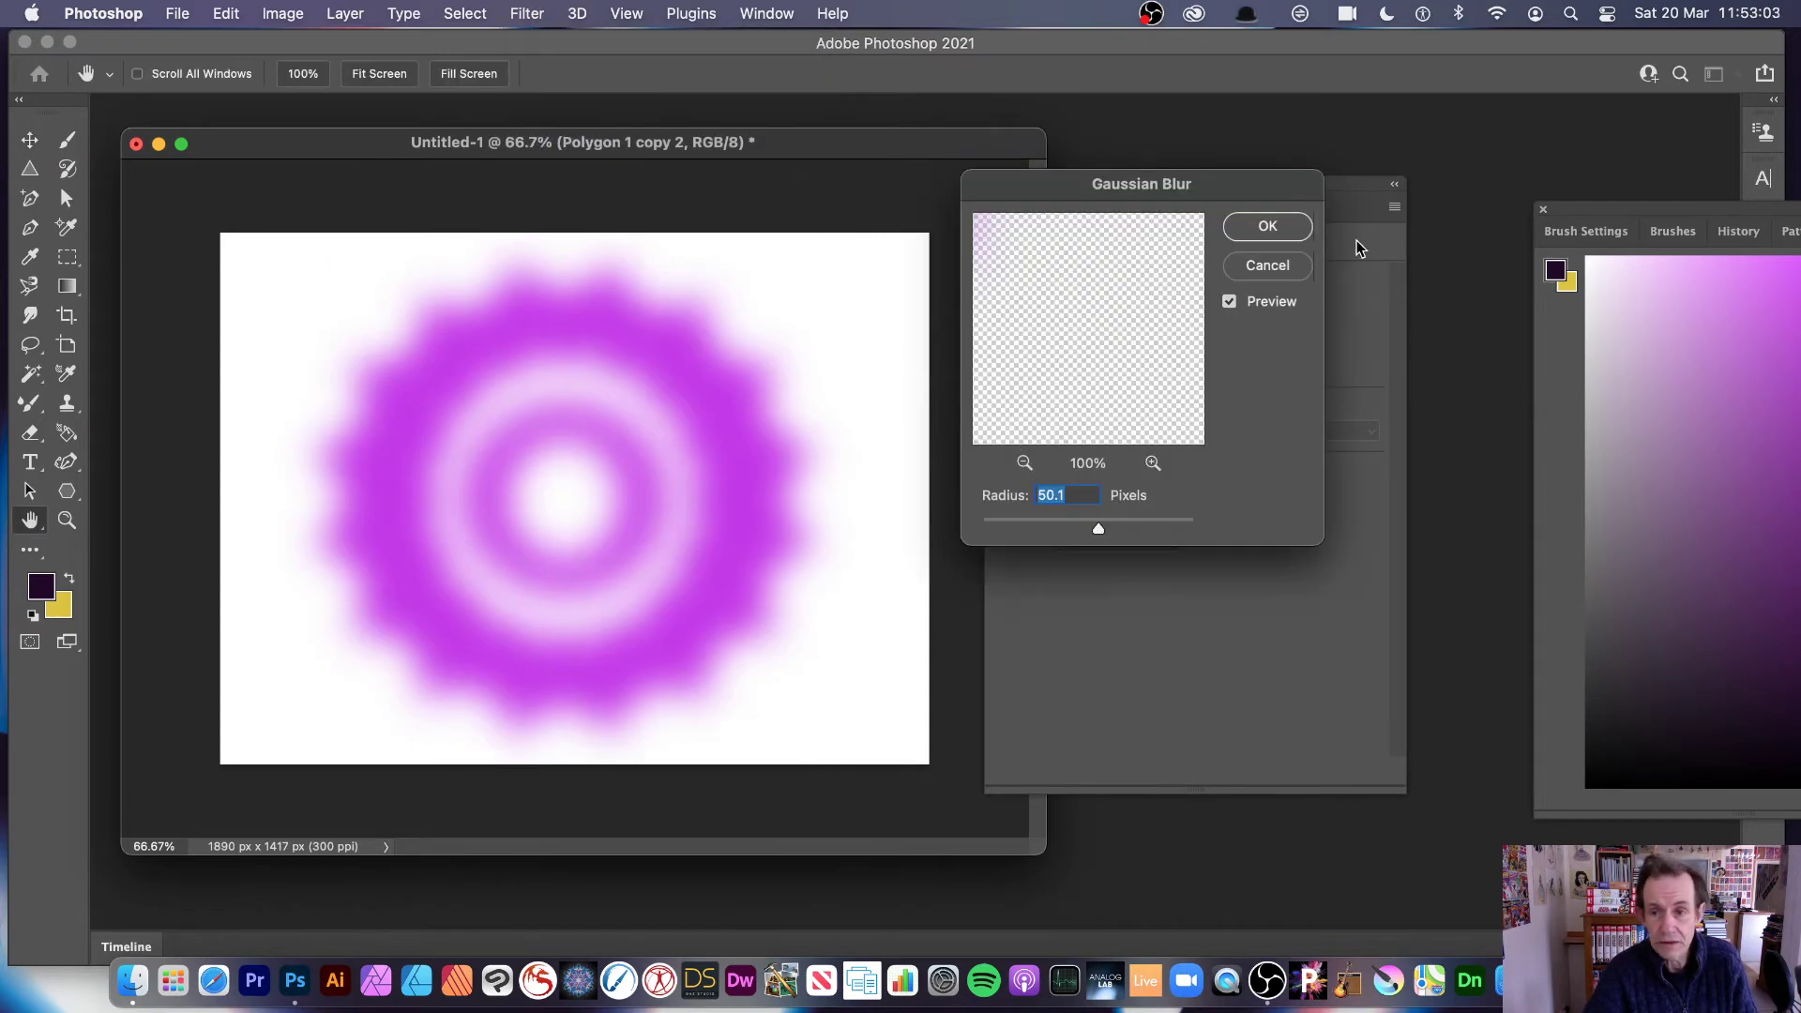
left_click(1266, 226)
key("v")
key("super+z")
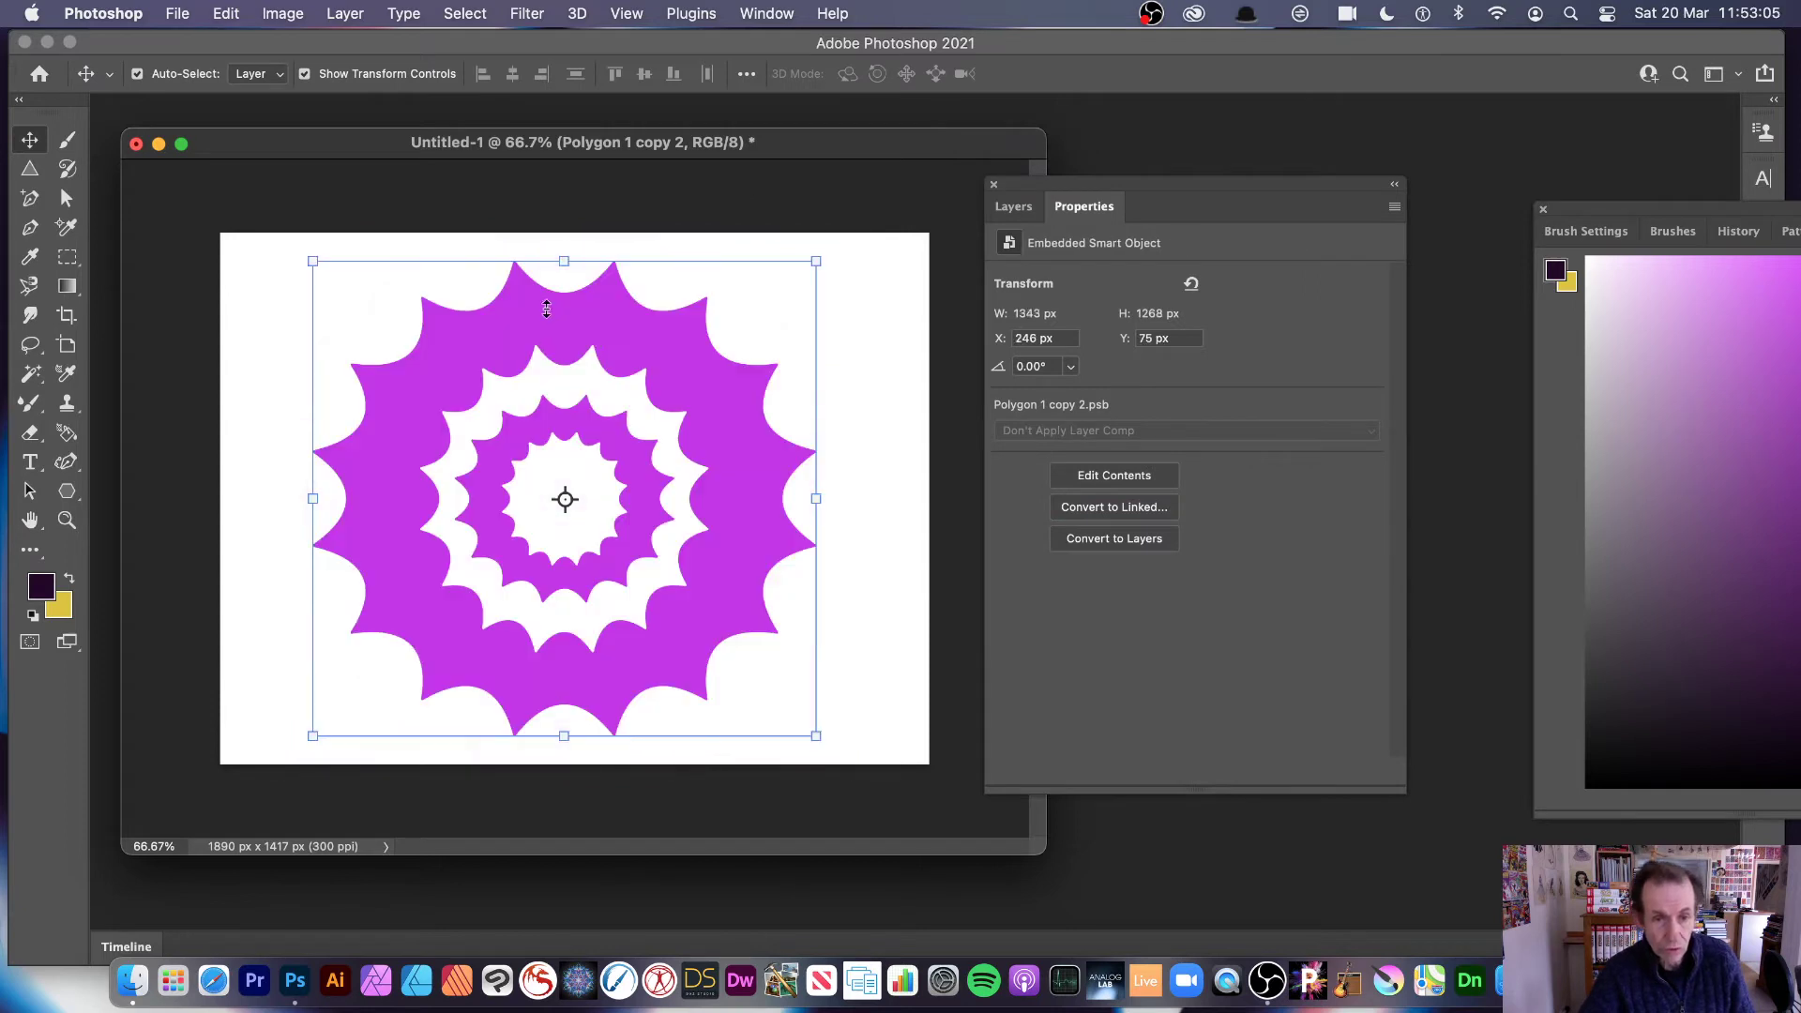
Step: Duplicate the star smart object, scale the copy to about 64%, and centre it on the original
left_click_drag(780, 523, 876, 563)
left_click_drag(408, 300, 600, 476)
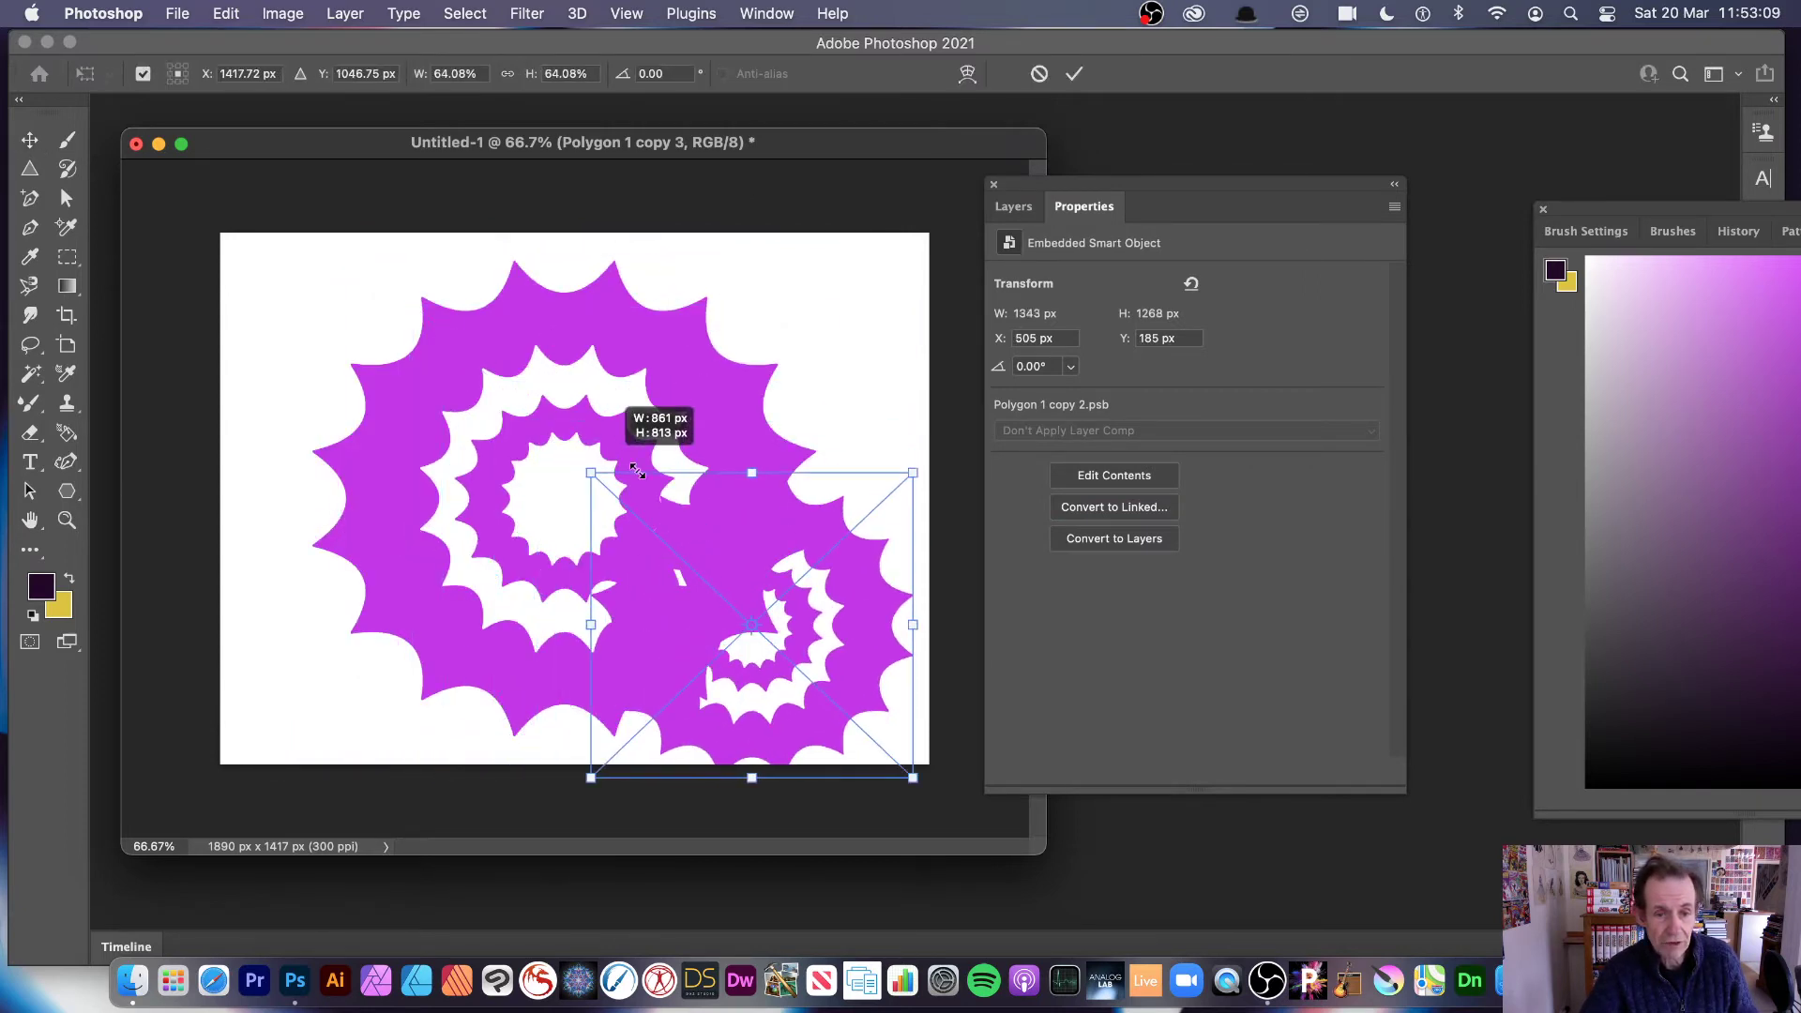
left_click_drag(786, 519, 595, 397)
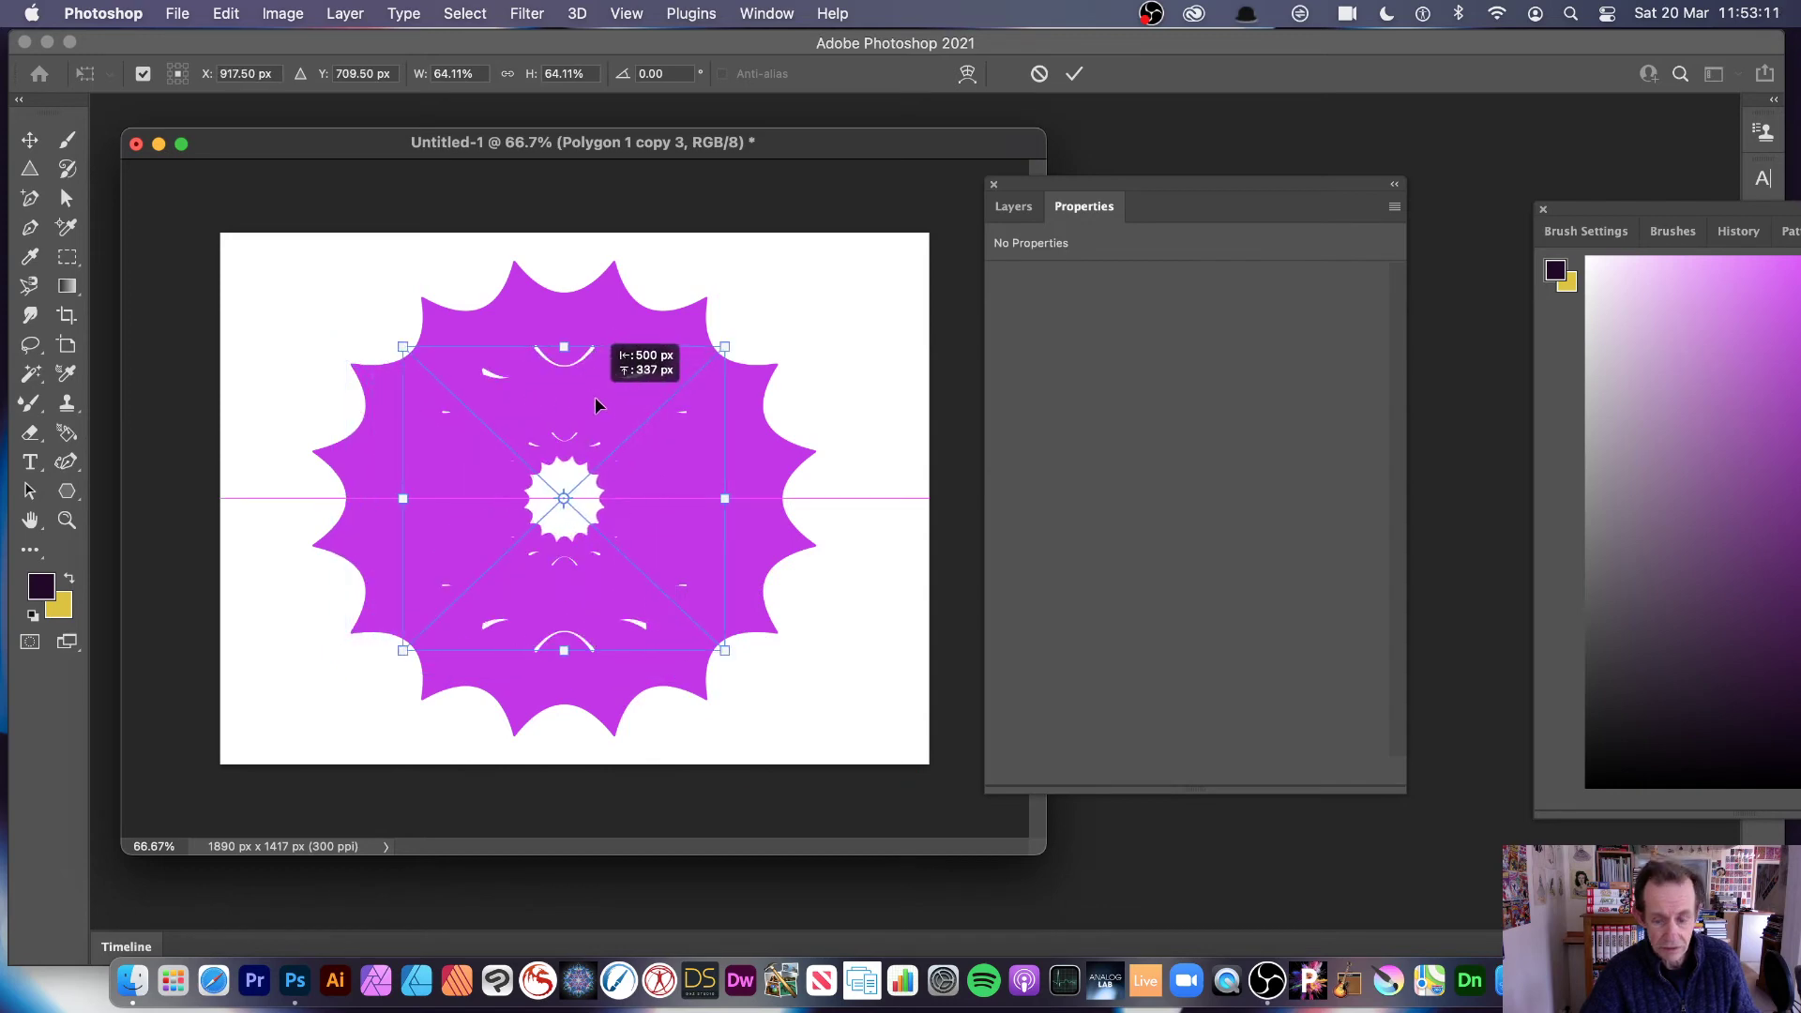
key("Return")
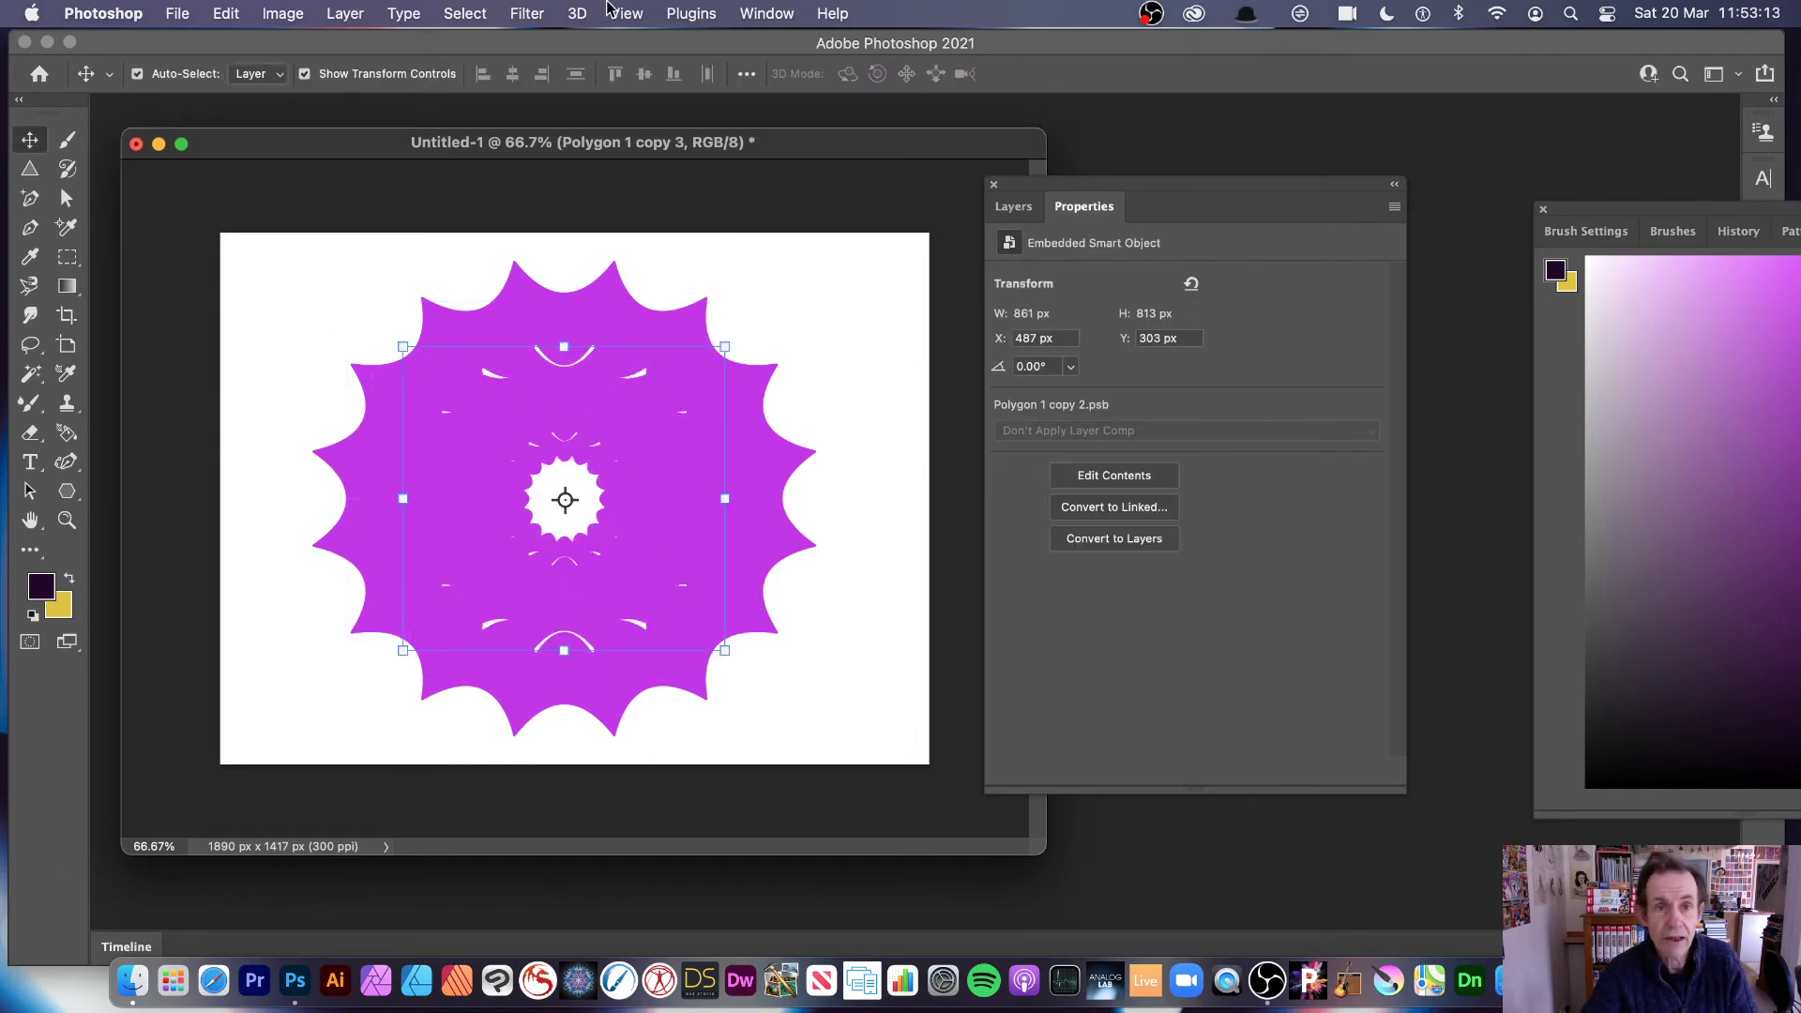
Step: Apply a Gaussian Blur with a 50.1-pixel radius to the smaller star copy, and deselect it
left_click(513, 13)
left_click(553, 49)
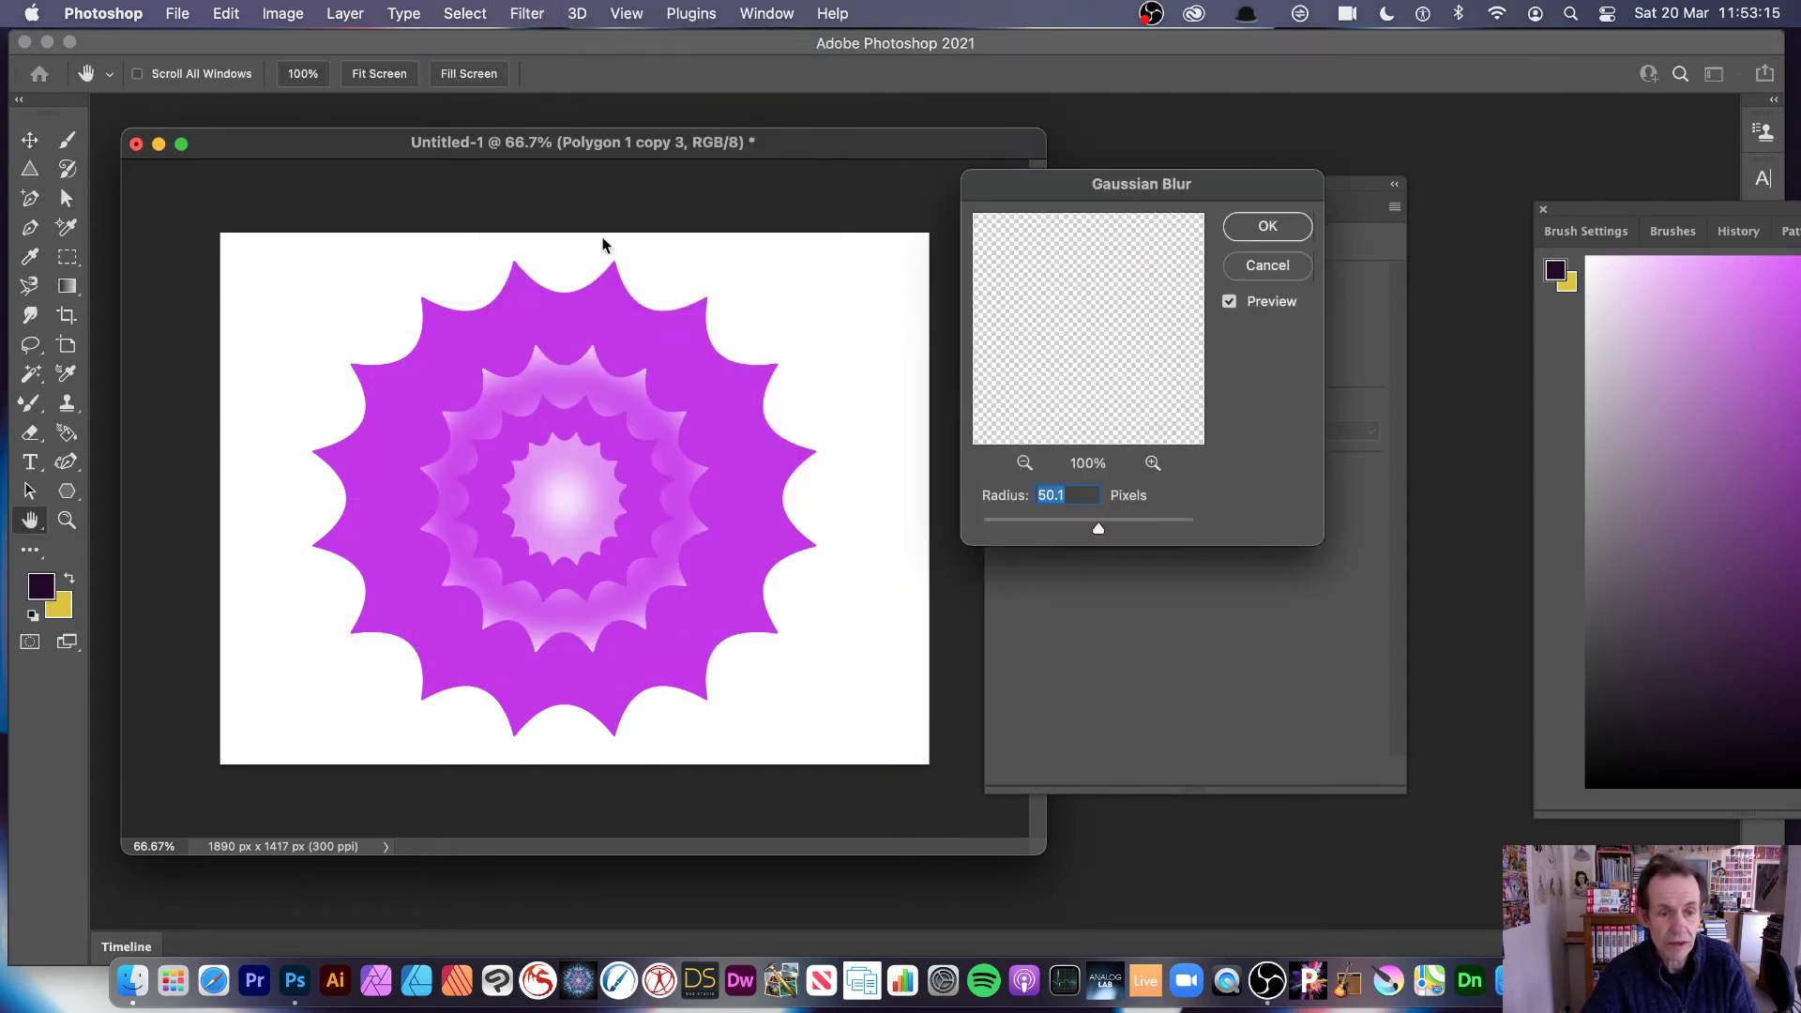
left_click(1274, 235)
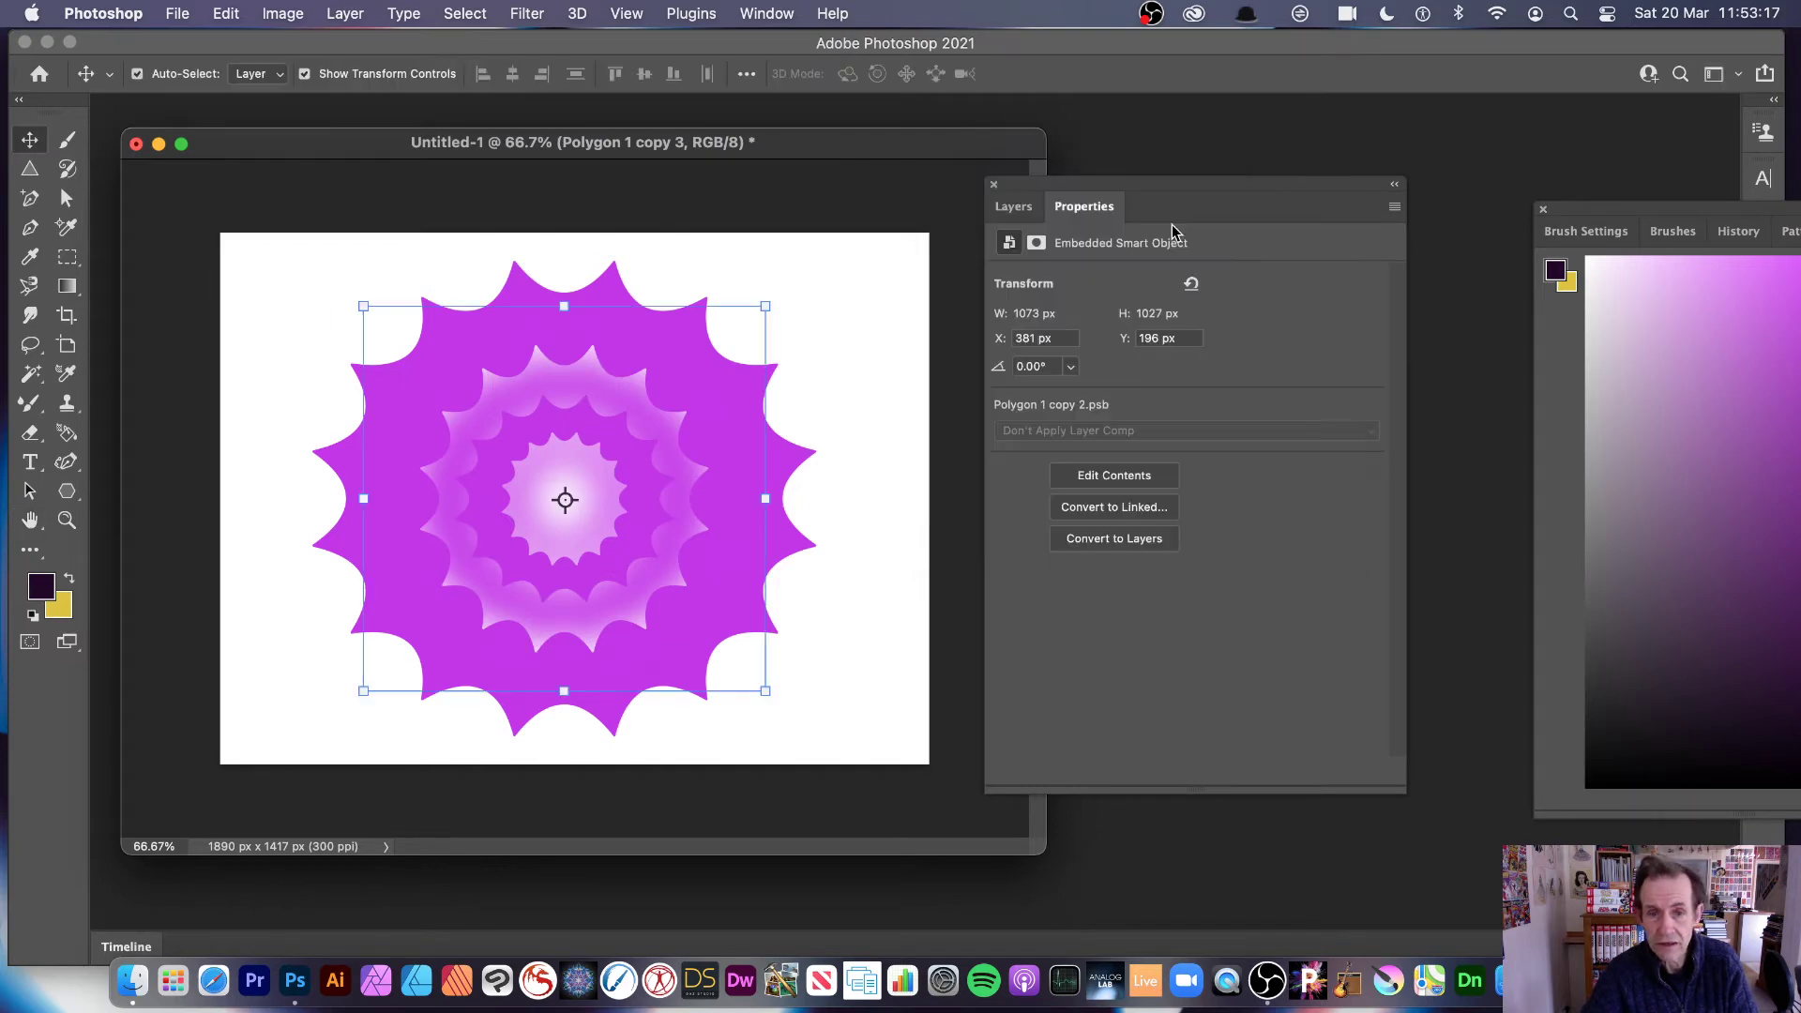
left_click(441, 238)
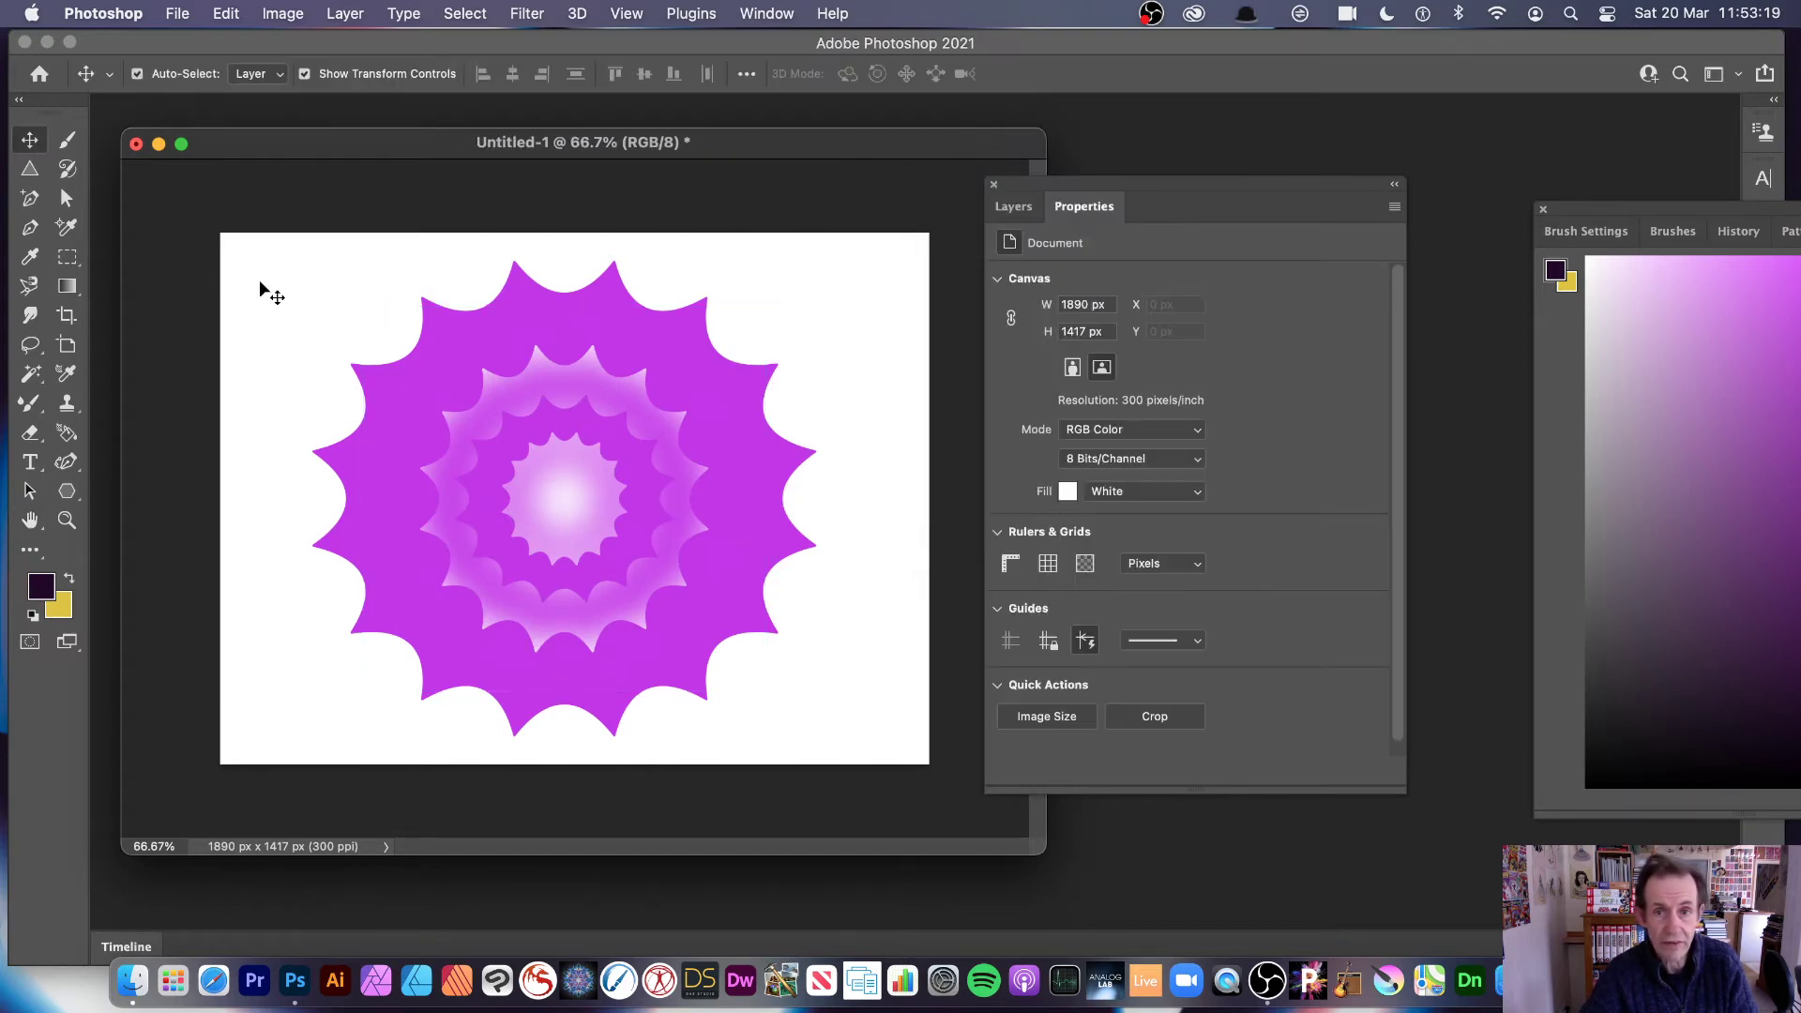
Step: Delete all the star layers and fill the empty background with black at 100% opacity in Normal mode
left_click_drag(197, 251, 870, 712)
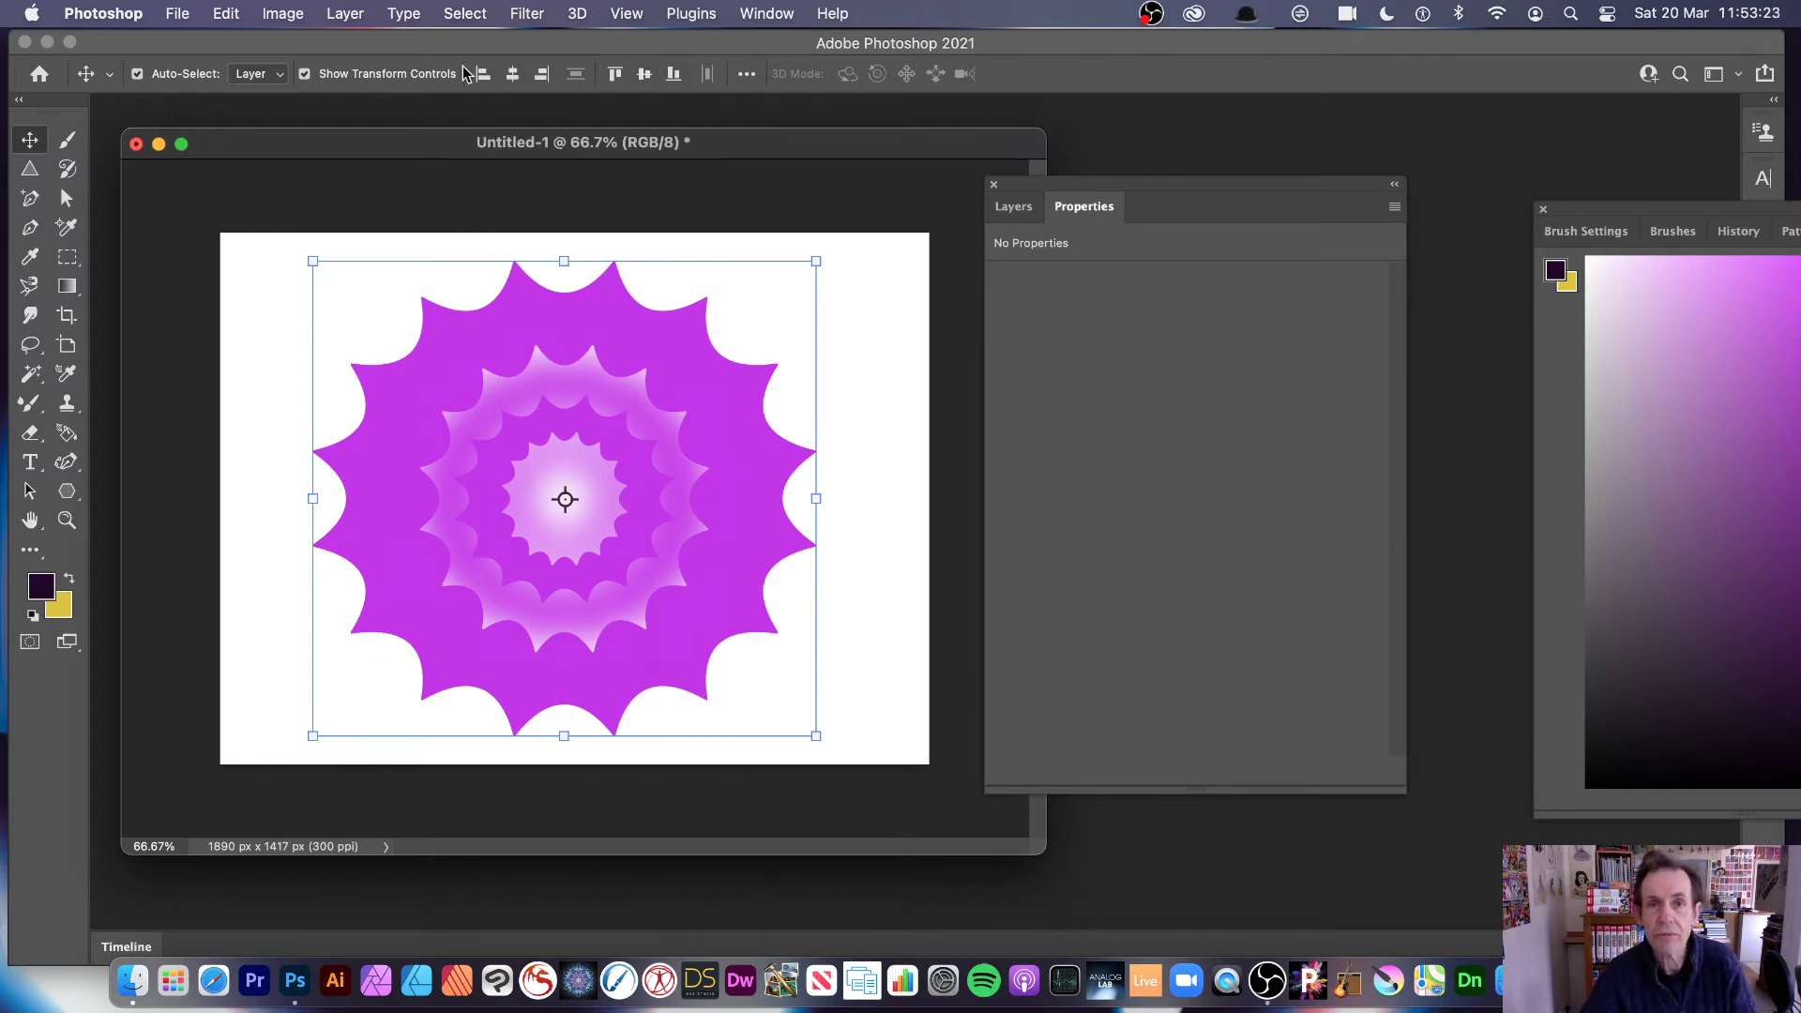
key("Delete")
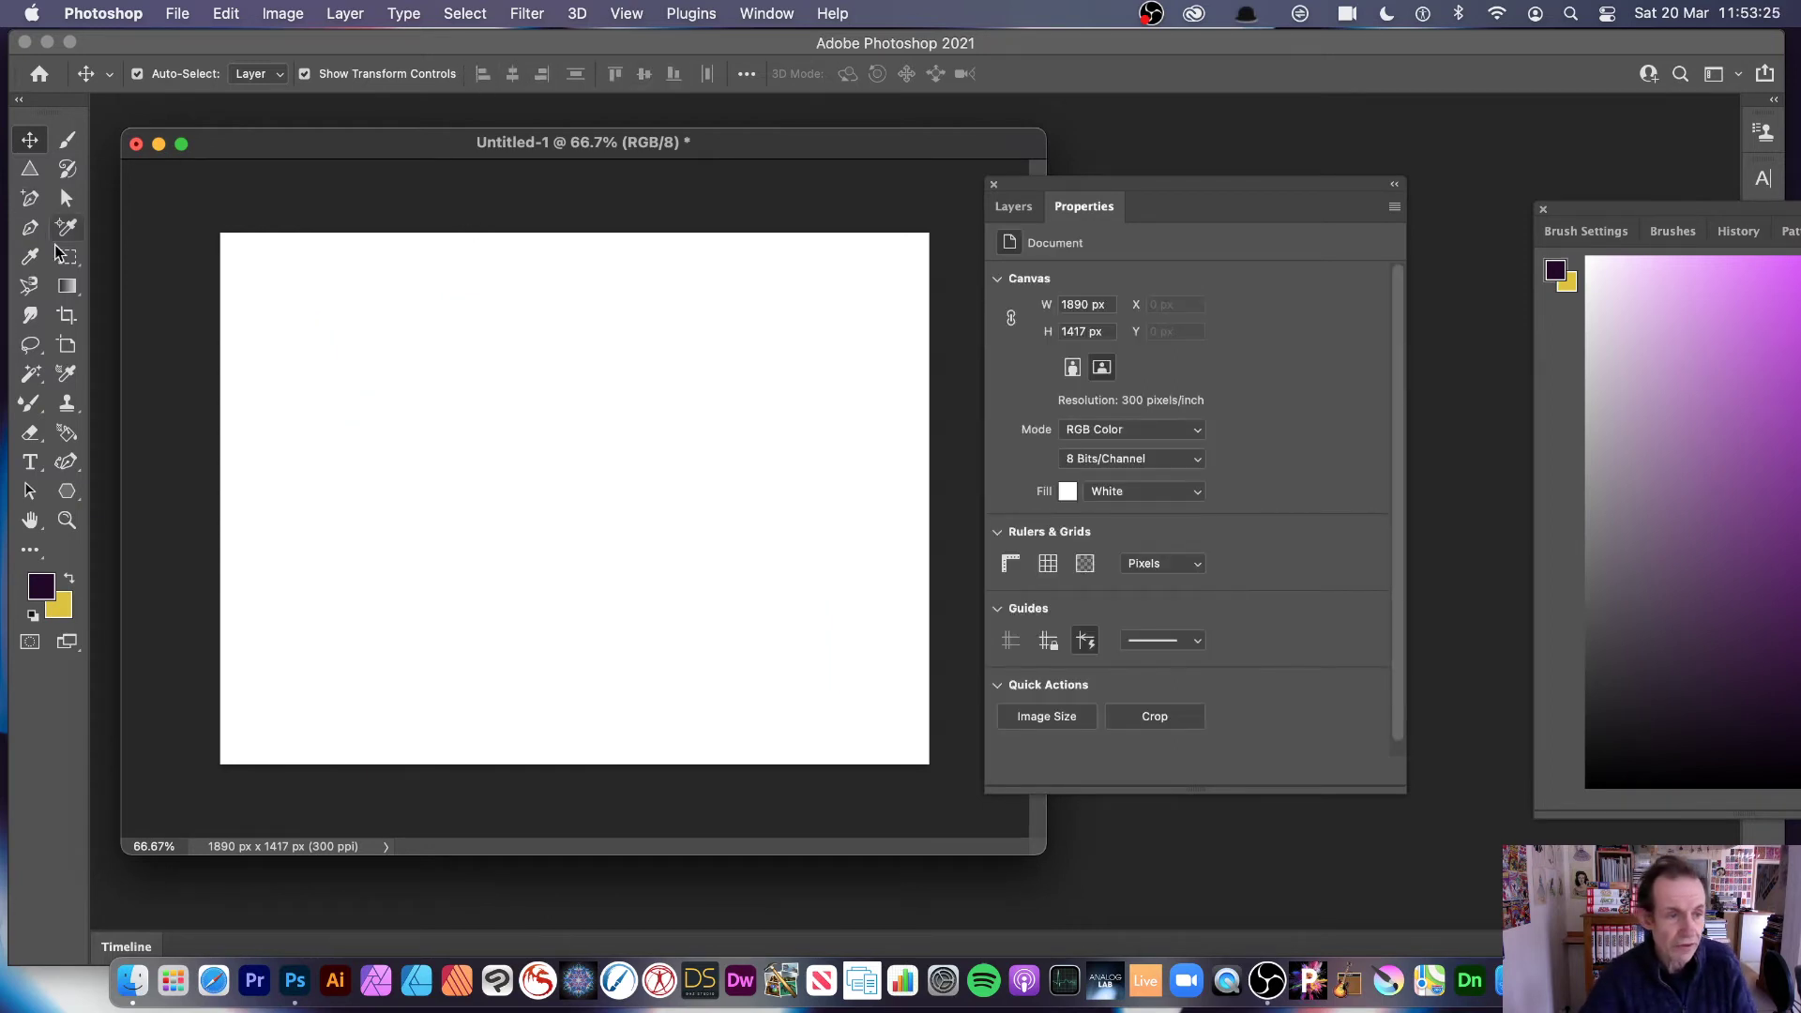
left_click(69, 492)
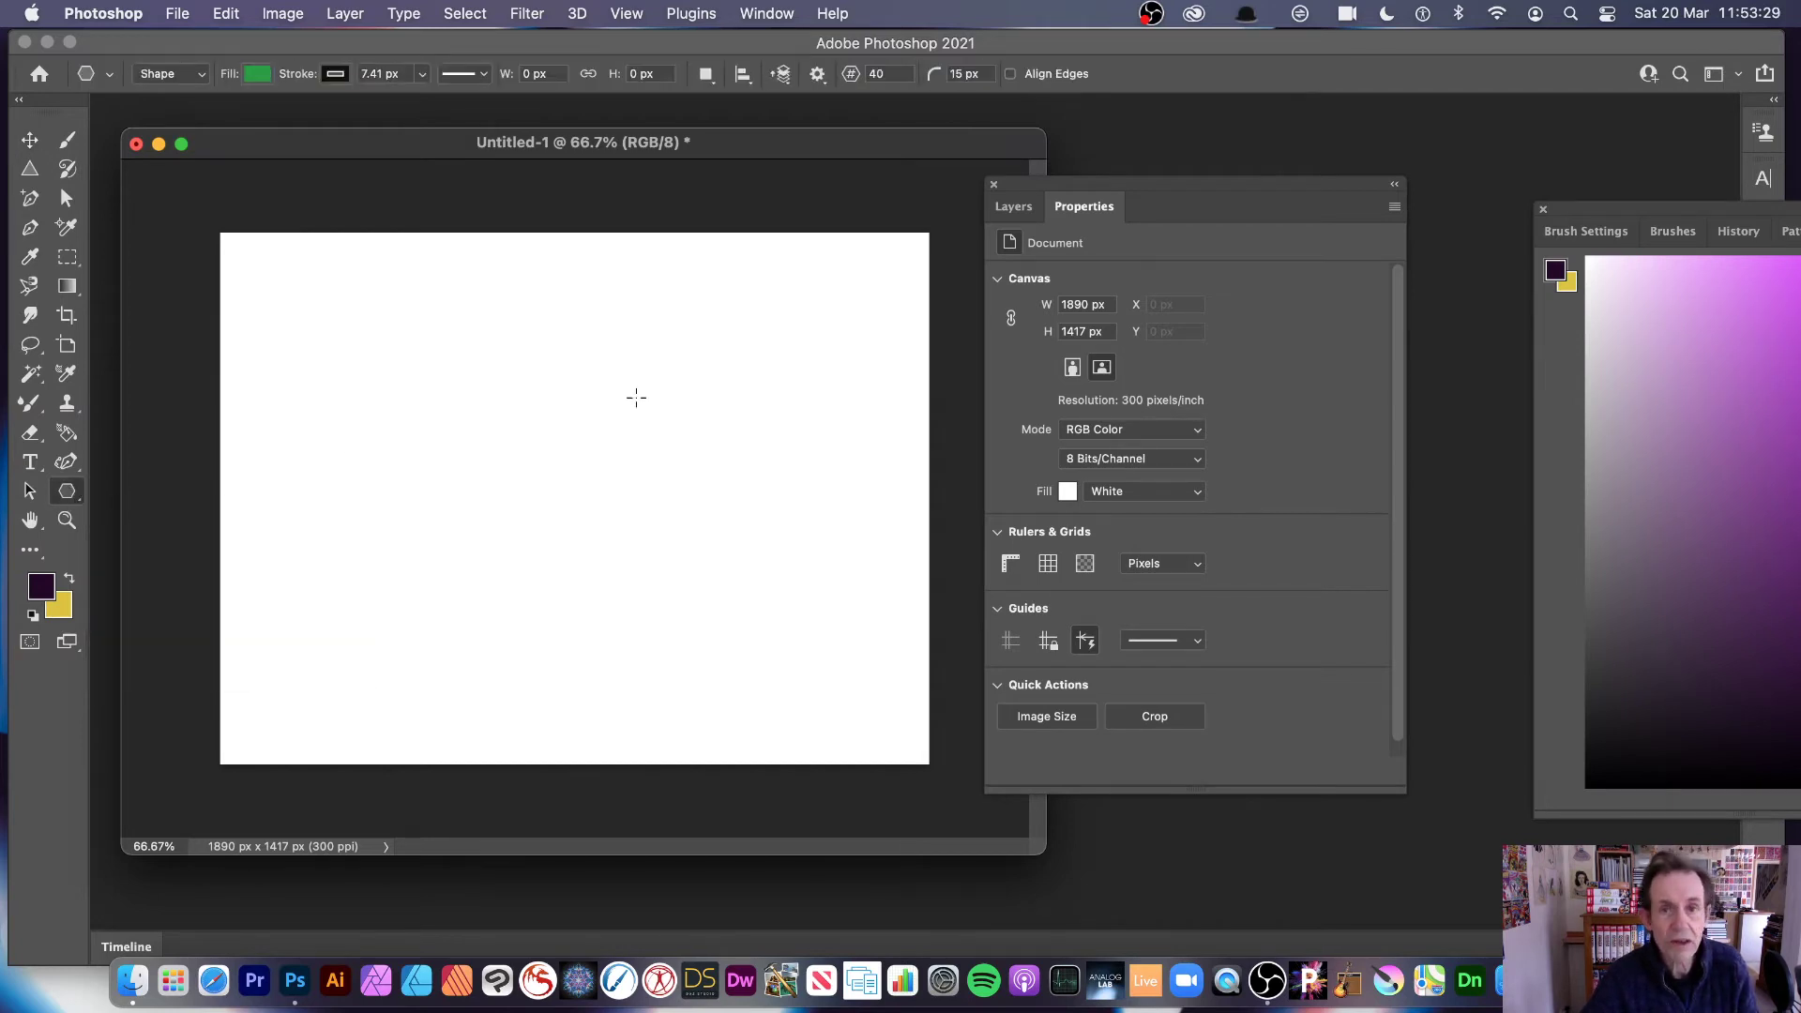
left_click(234, 19)
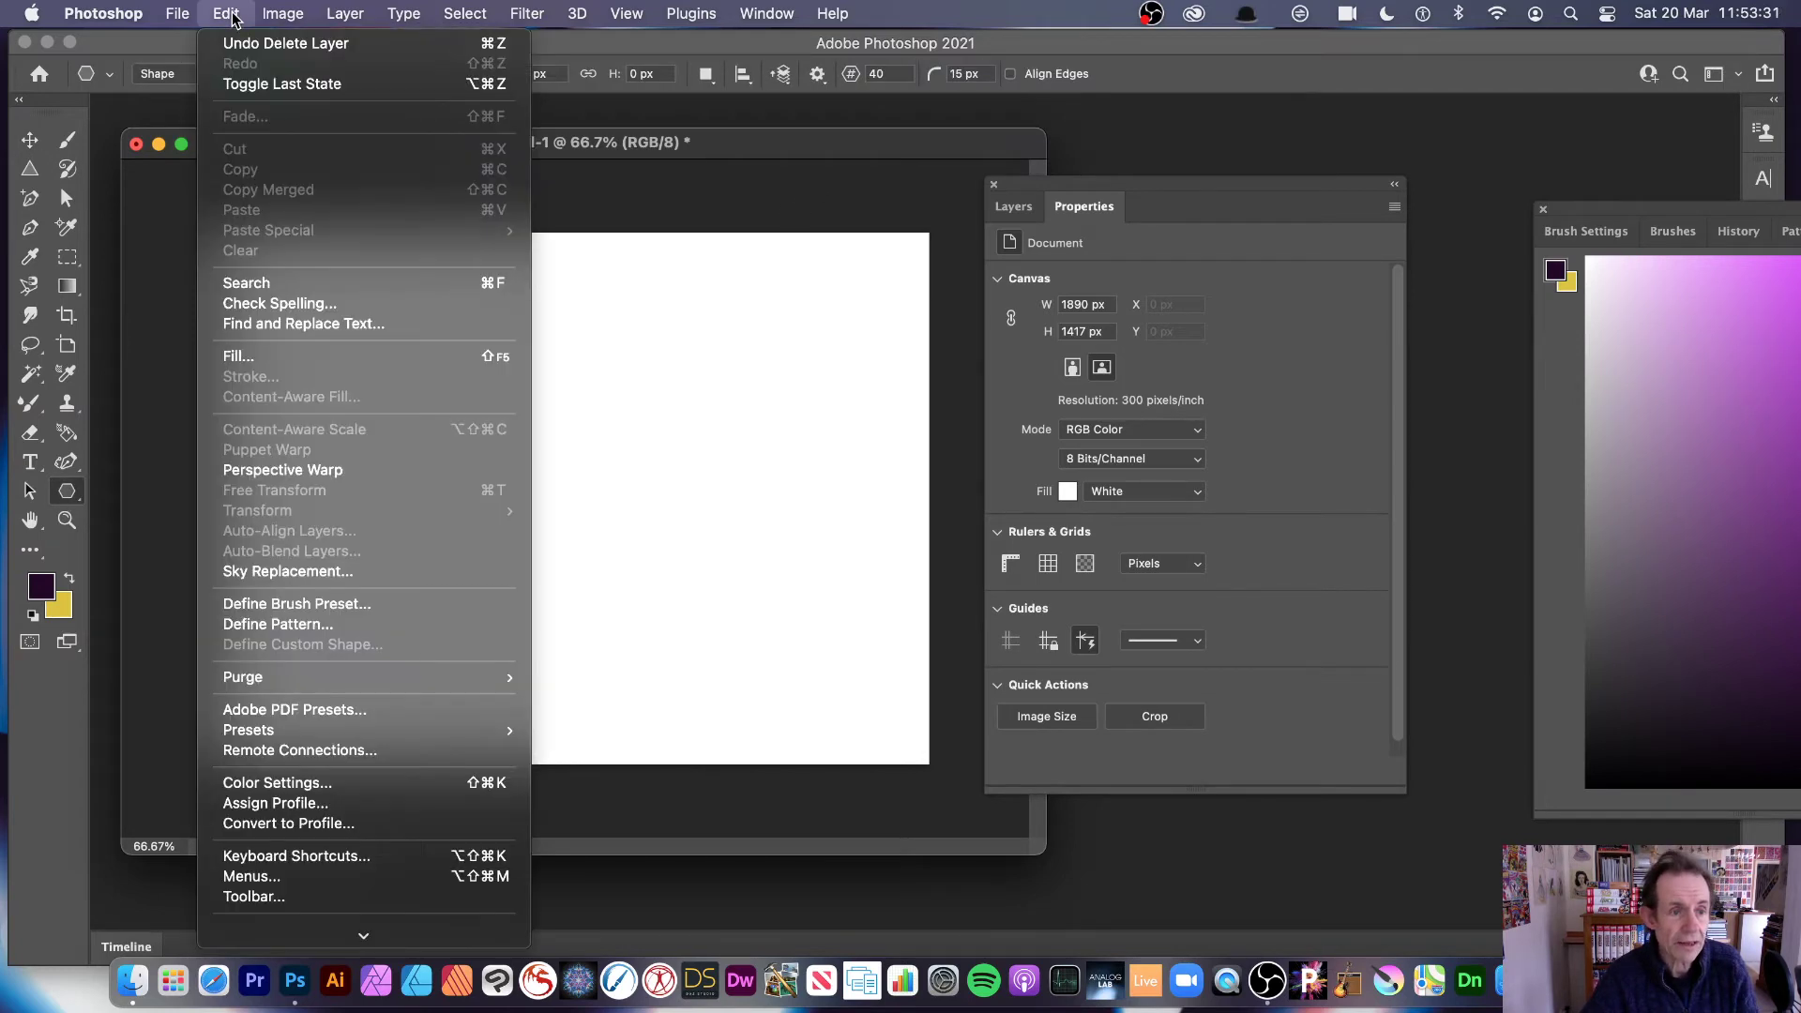
left_click(253, 364)
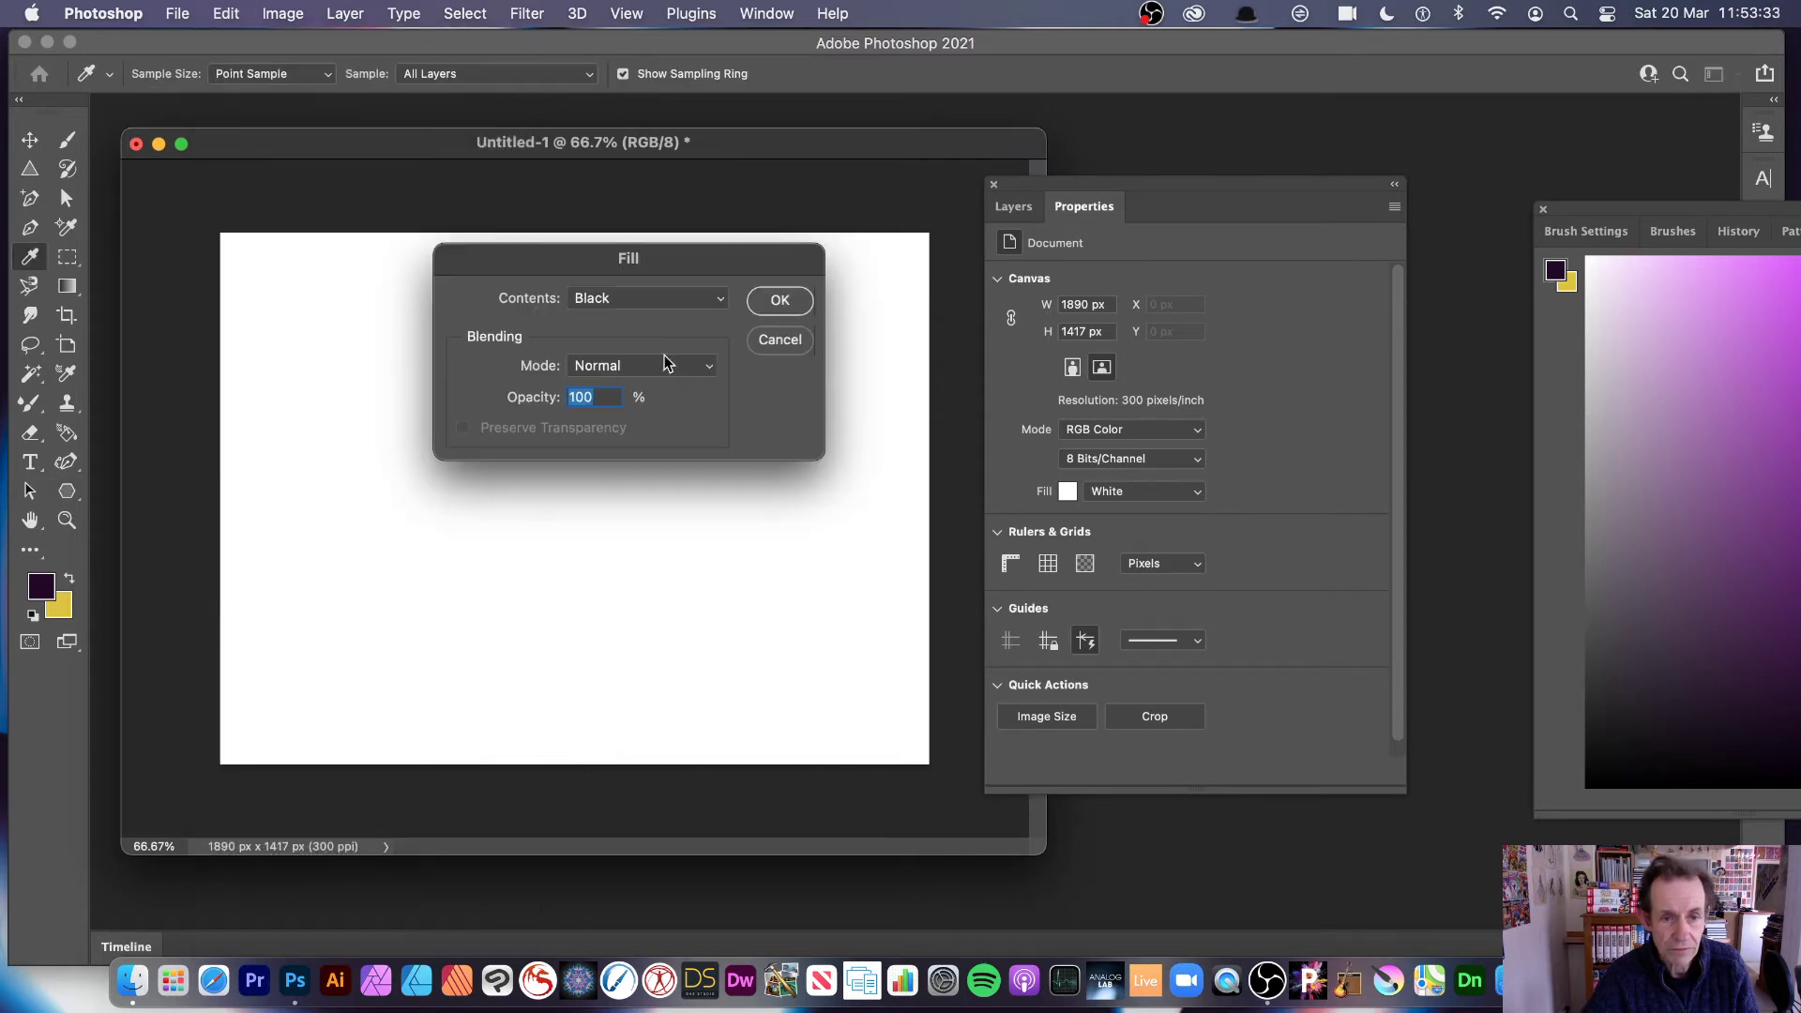
left_click(781, 301)
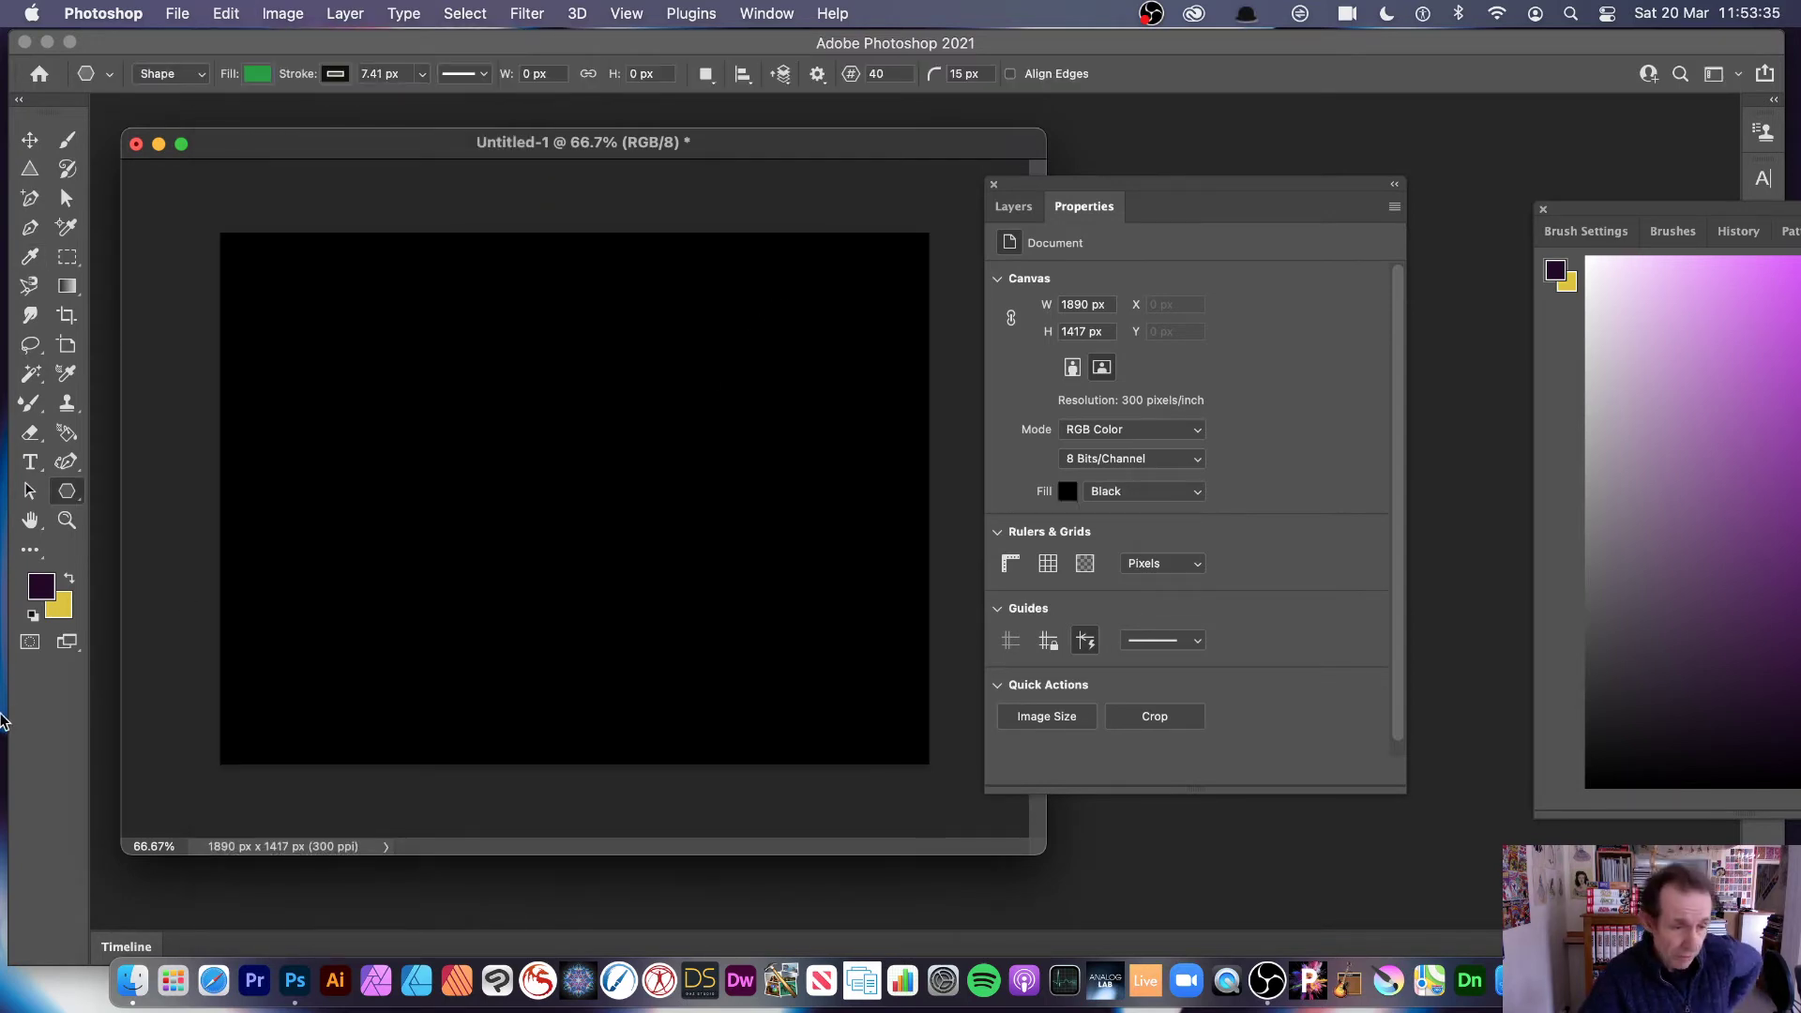
Step: Set the foreground colour to white (ffffff)
left_click(41, 586)
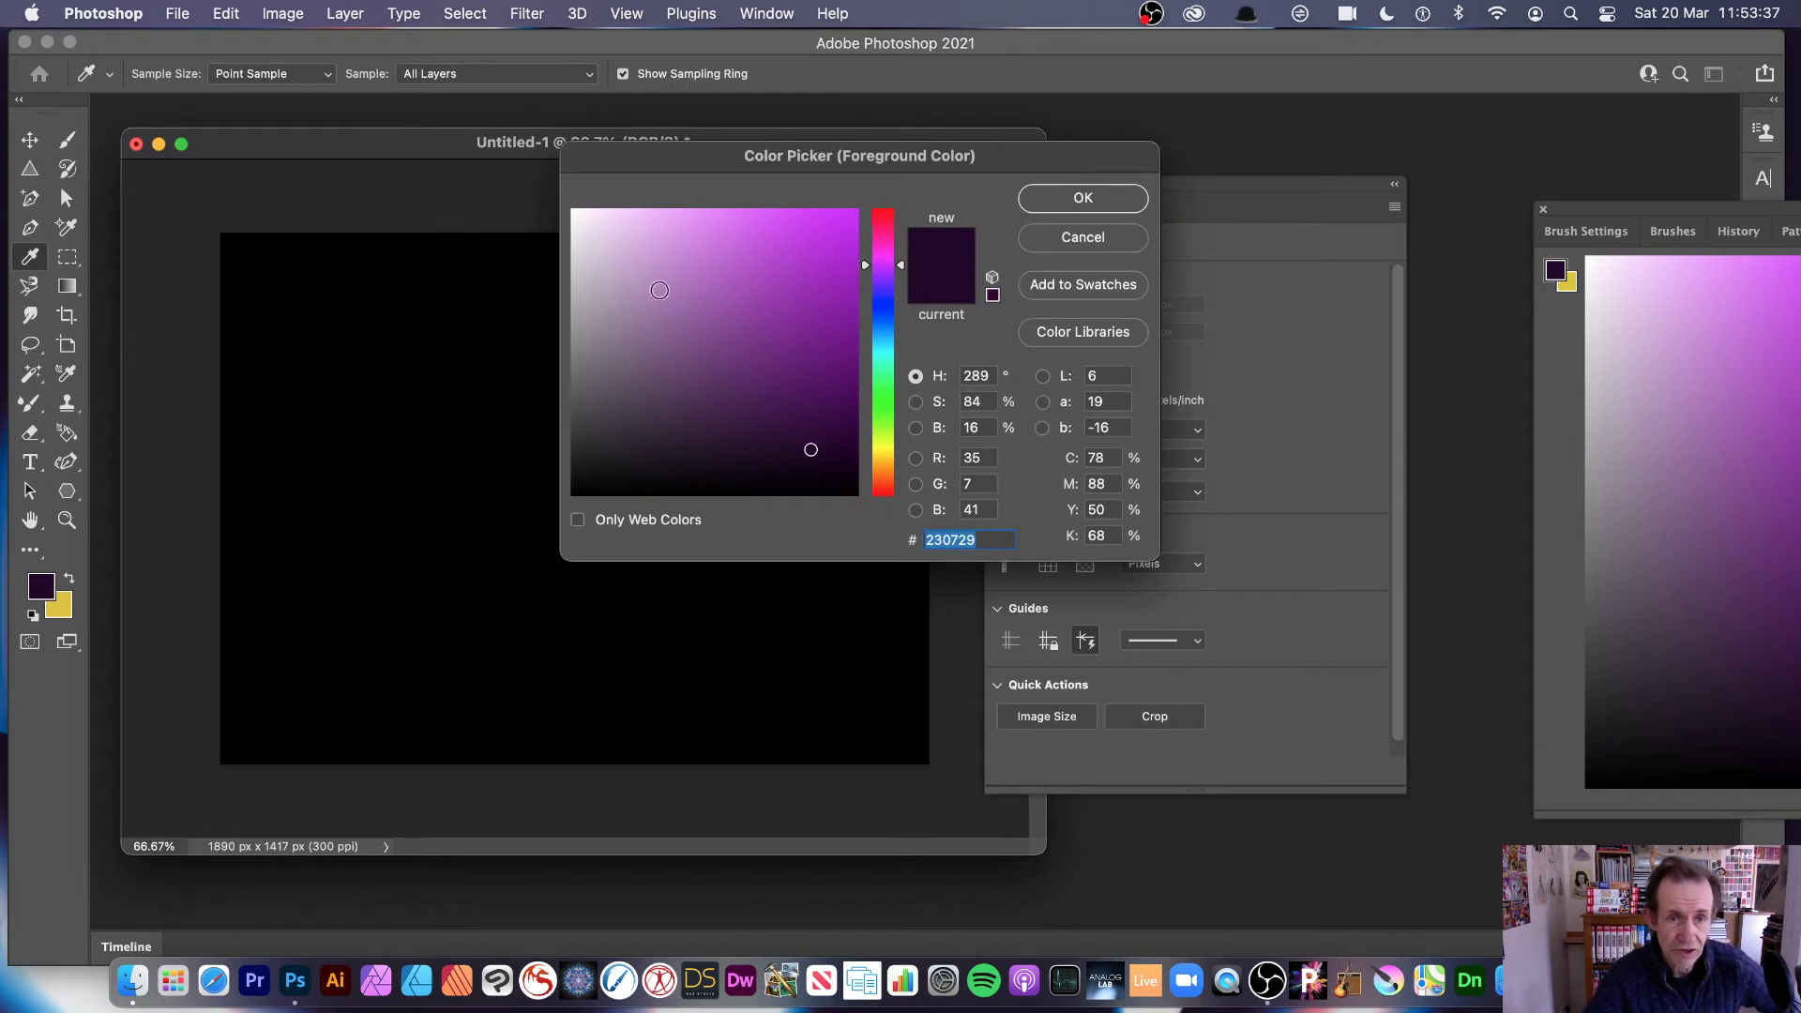
left_click(568, 208)
left_click_drag(558, 204, 552, 195)
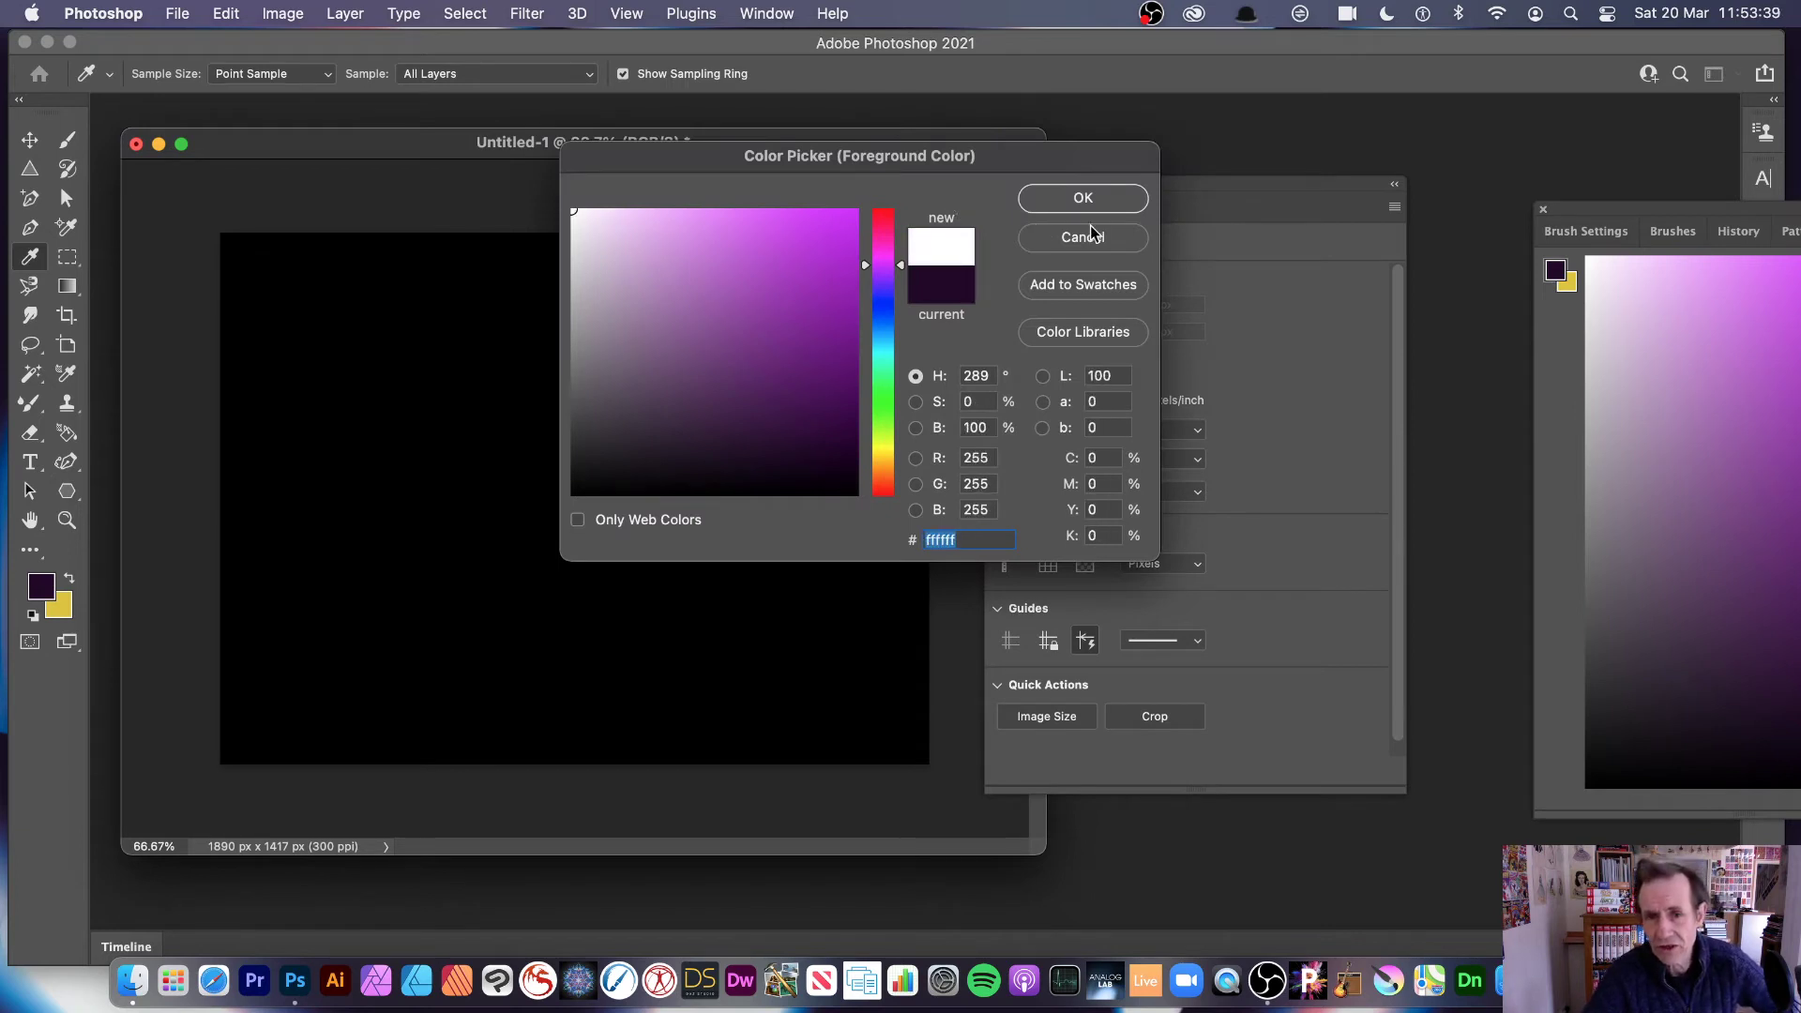
left_click(1081, 197)
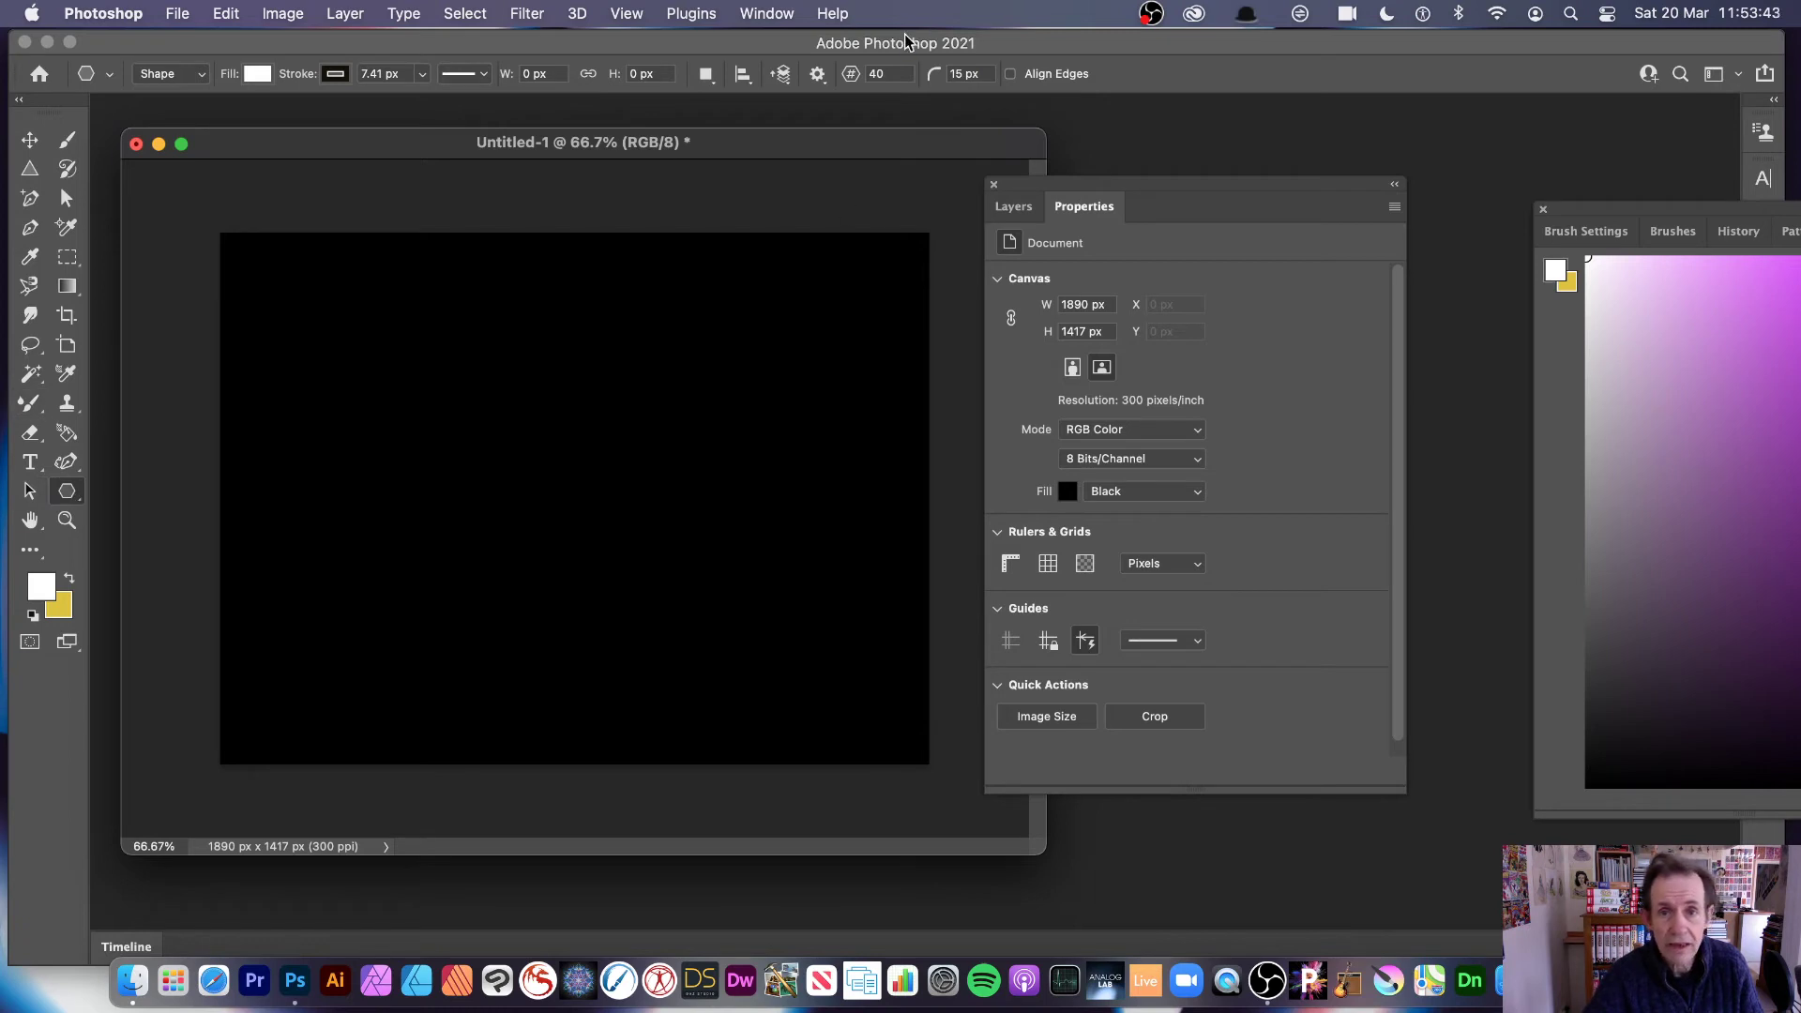
Step: Set the Polygon tool to 30 sides with a corner radius of 0 px
left_click(881, 74)
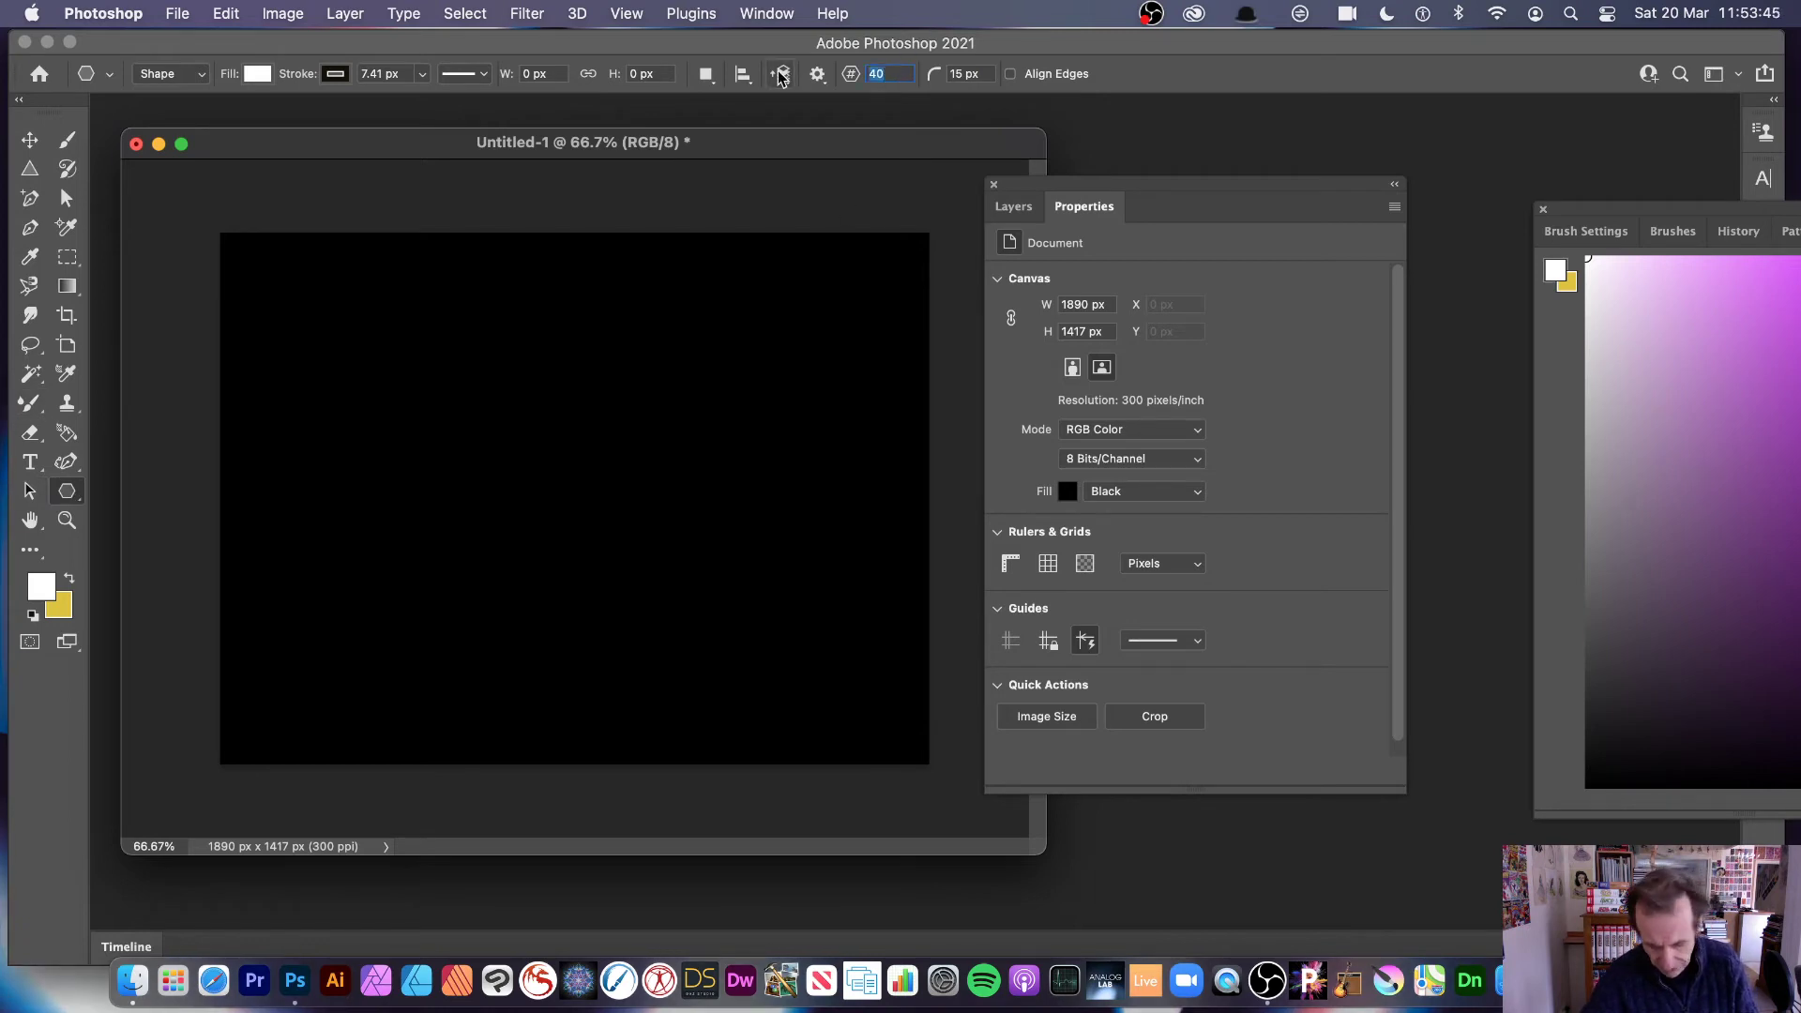
type("30")
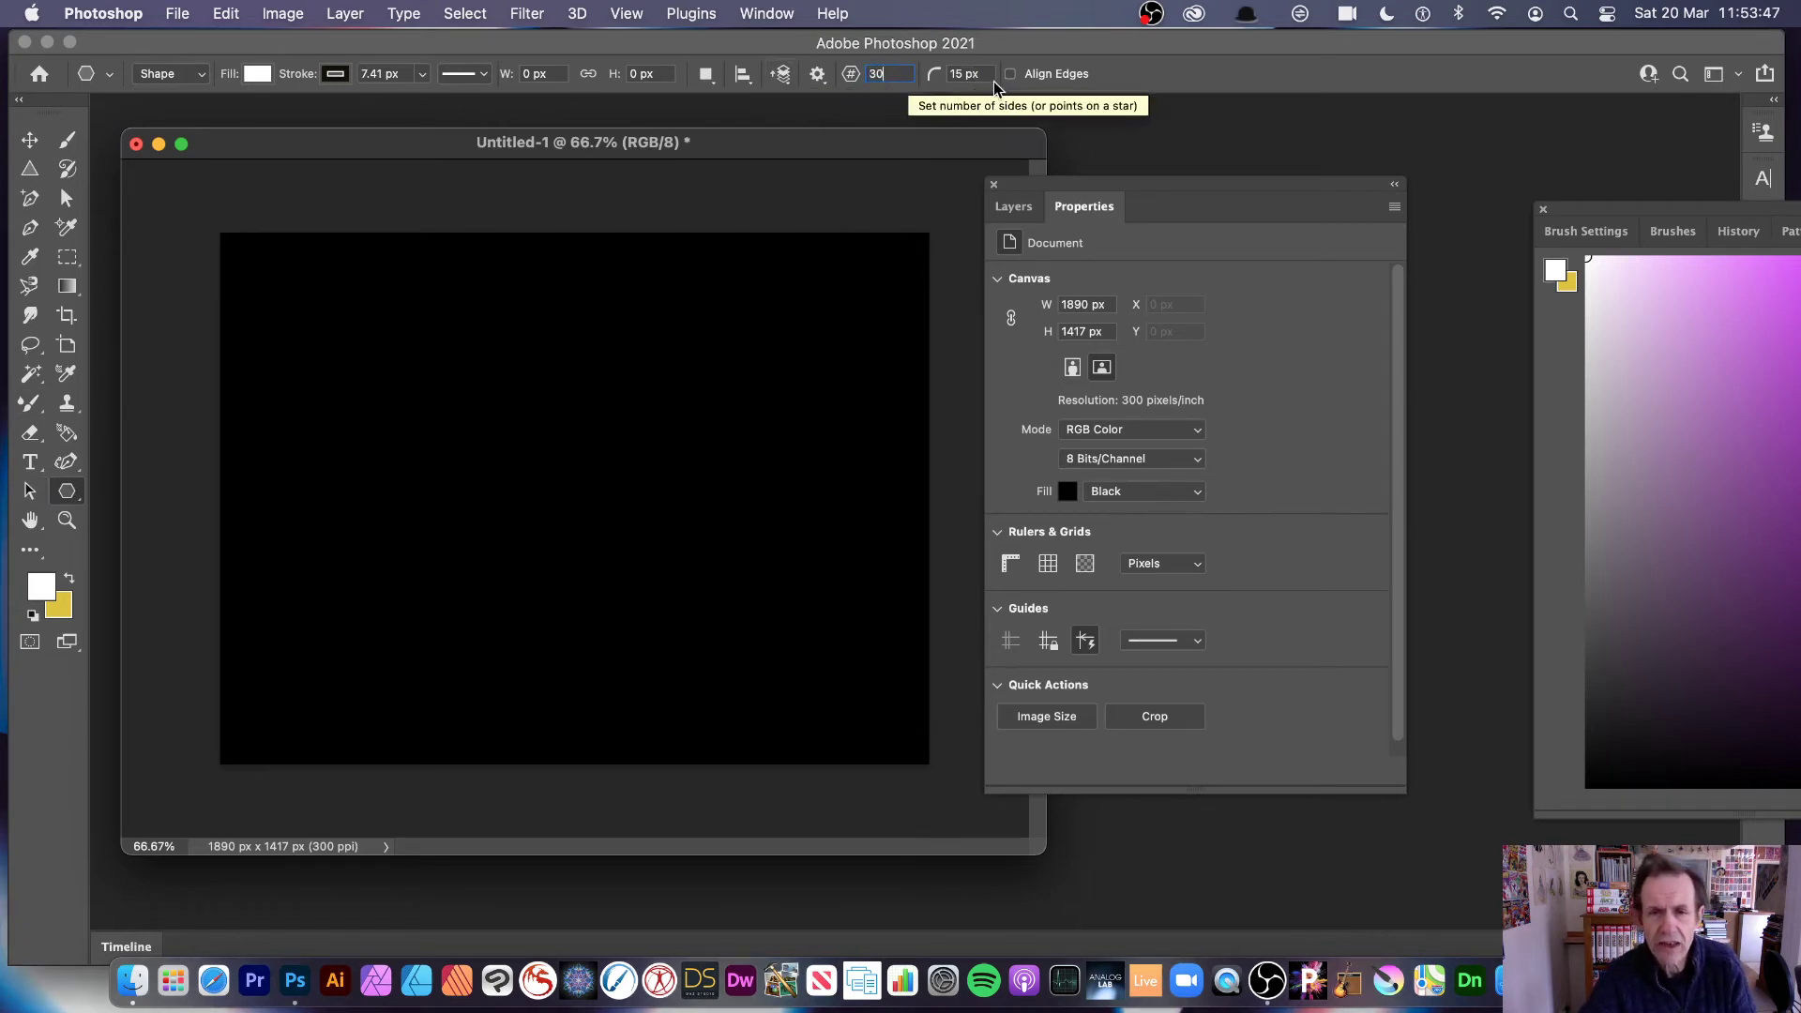
left_click(949, 74)
type("0")
key("Return")
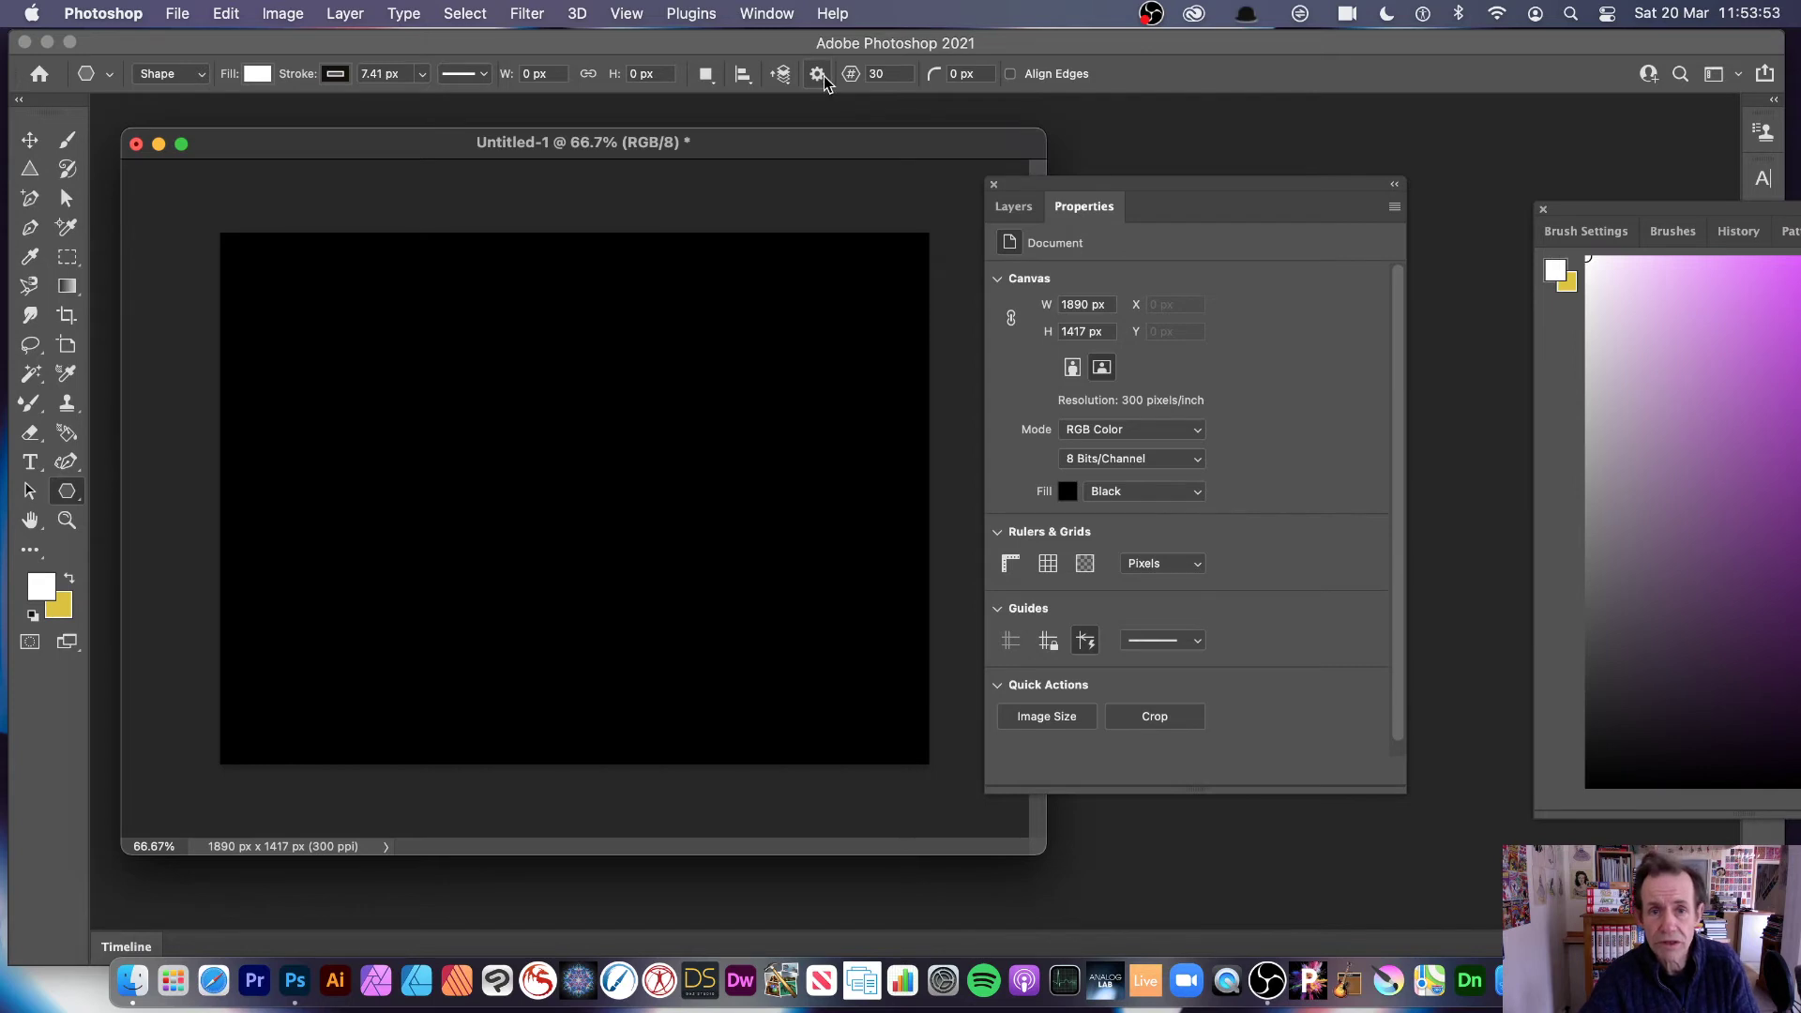
Step: Constrain the polygon to a fixed size of 2 cm wide by 2 cm high
left_click(819, 75)
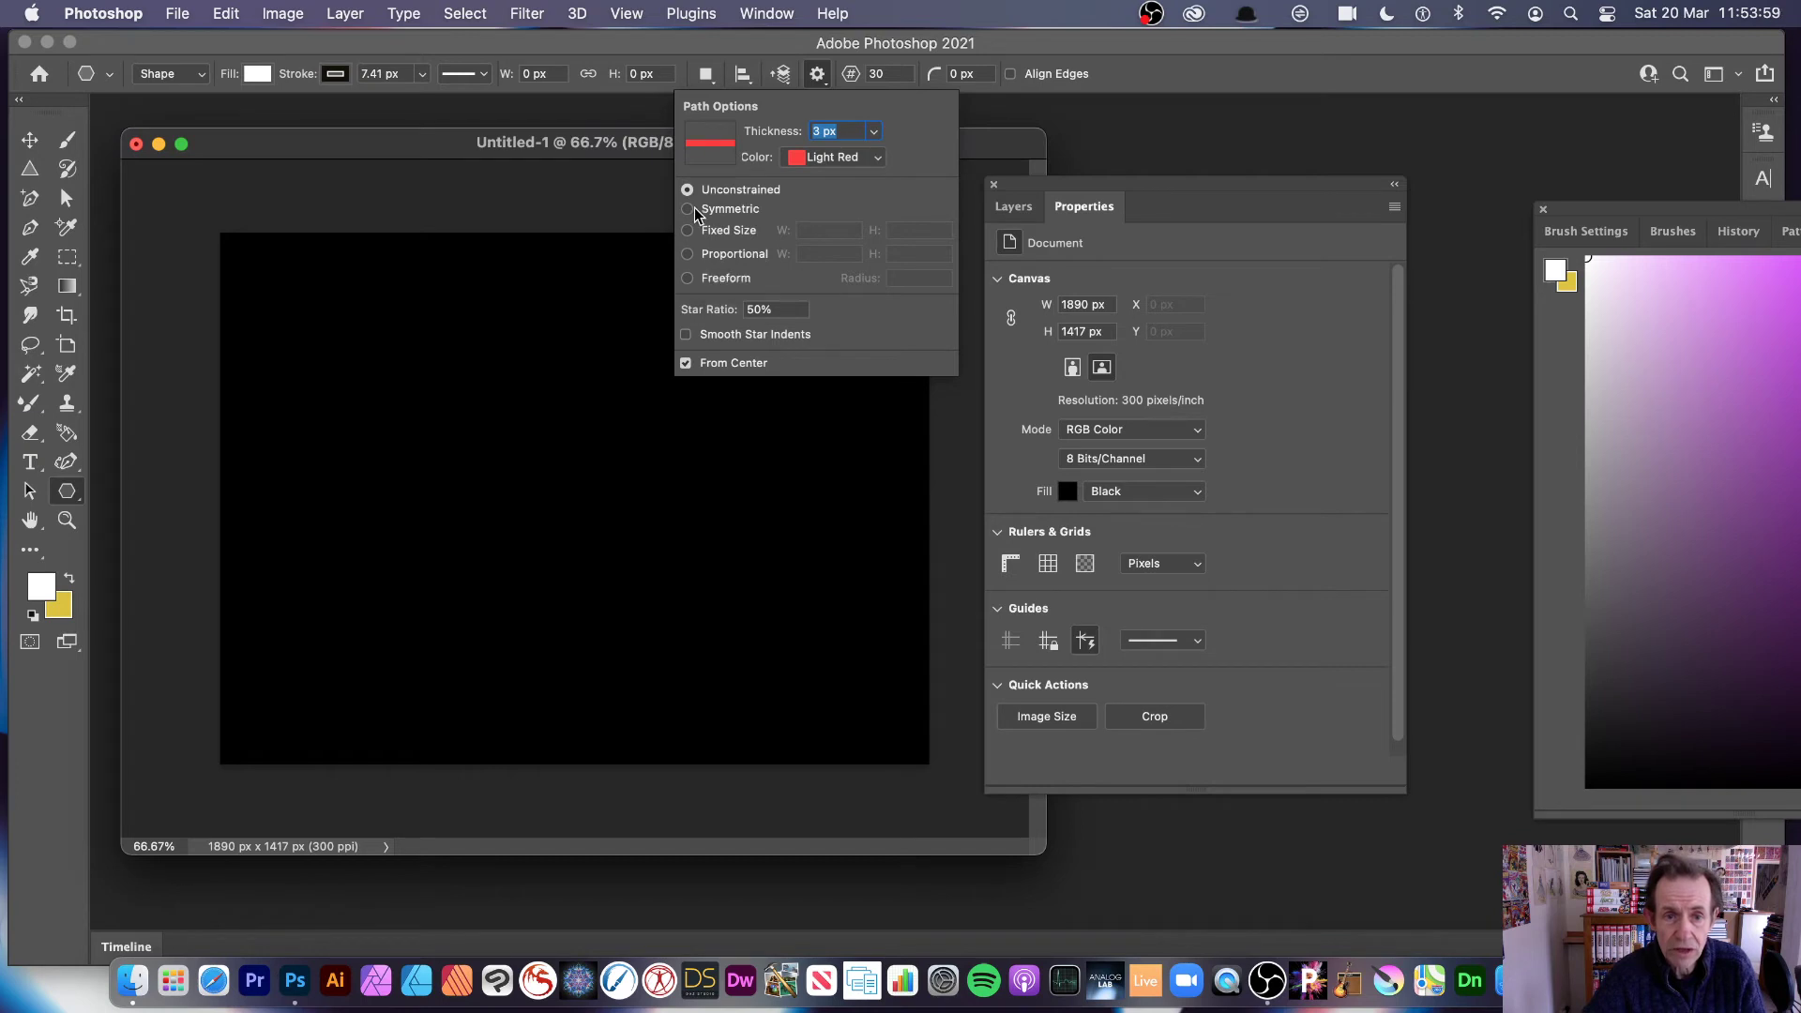
left_click(690, 233)
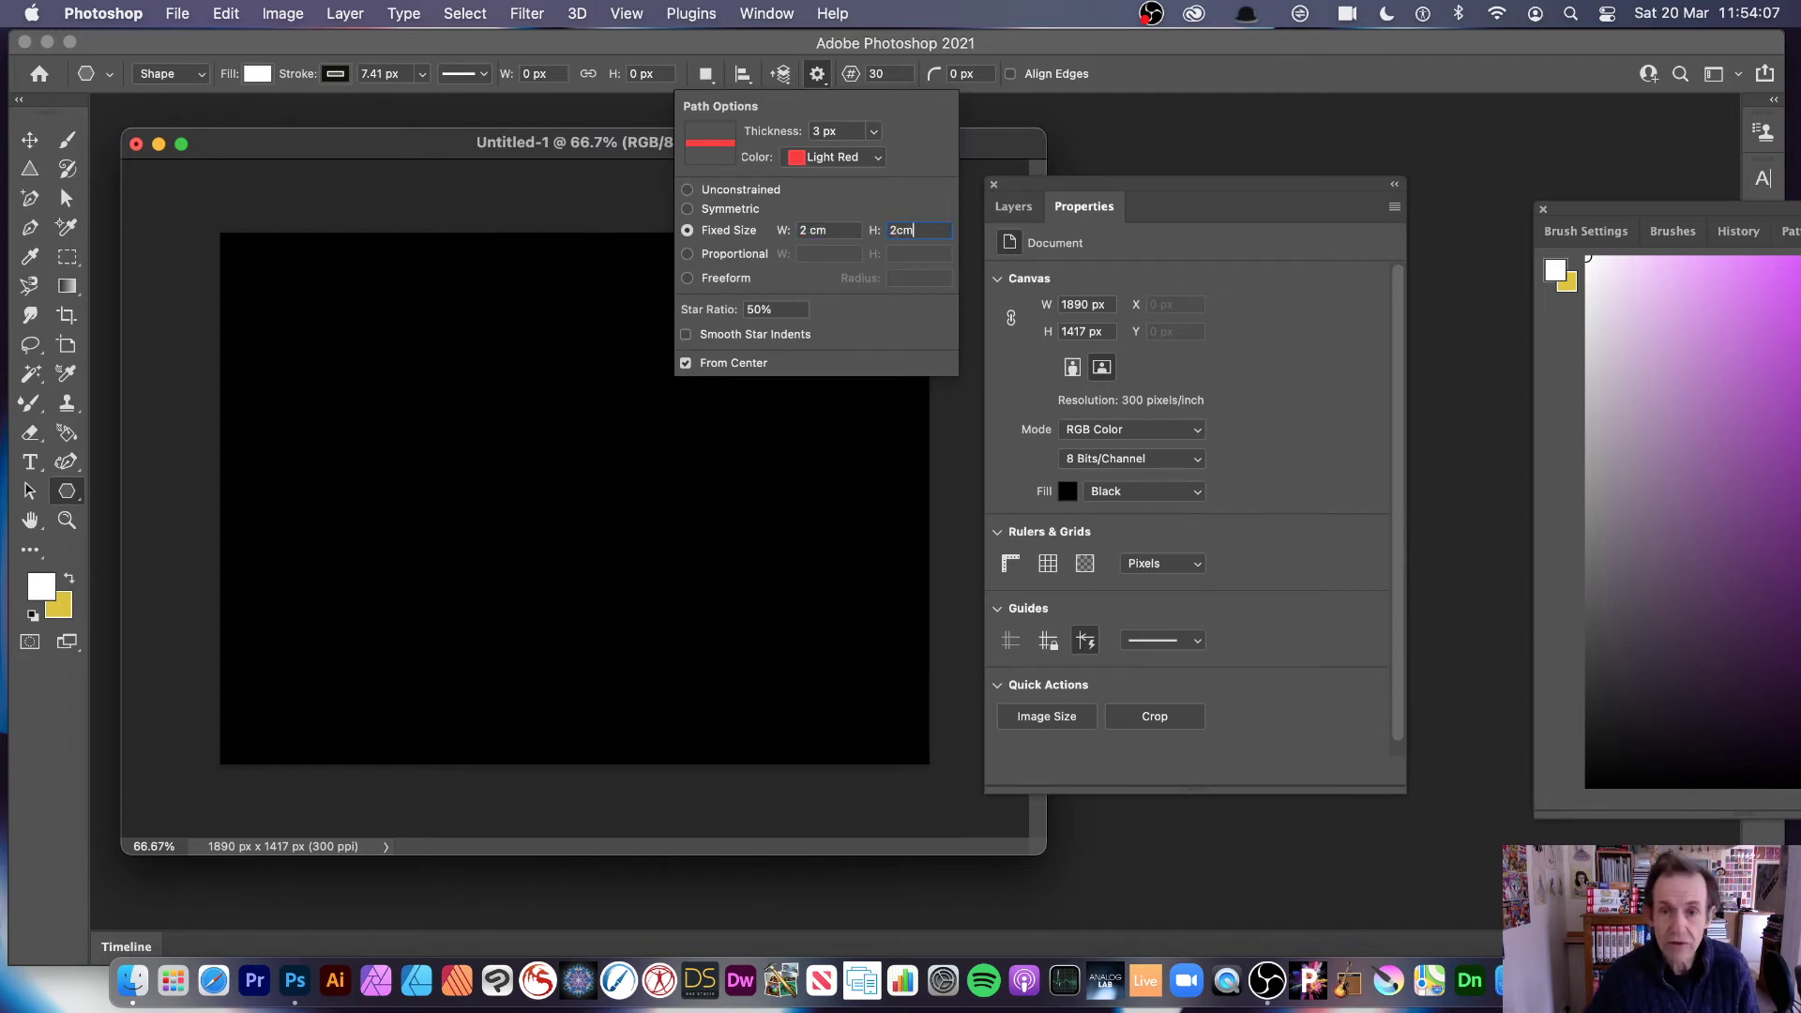
key("Return")
Step: Draw a white star about 626 by 570 px on the black canvas, and scatter eight 236 px stars around it
left_click_drag(488, 515, 573, 522)
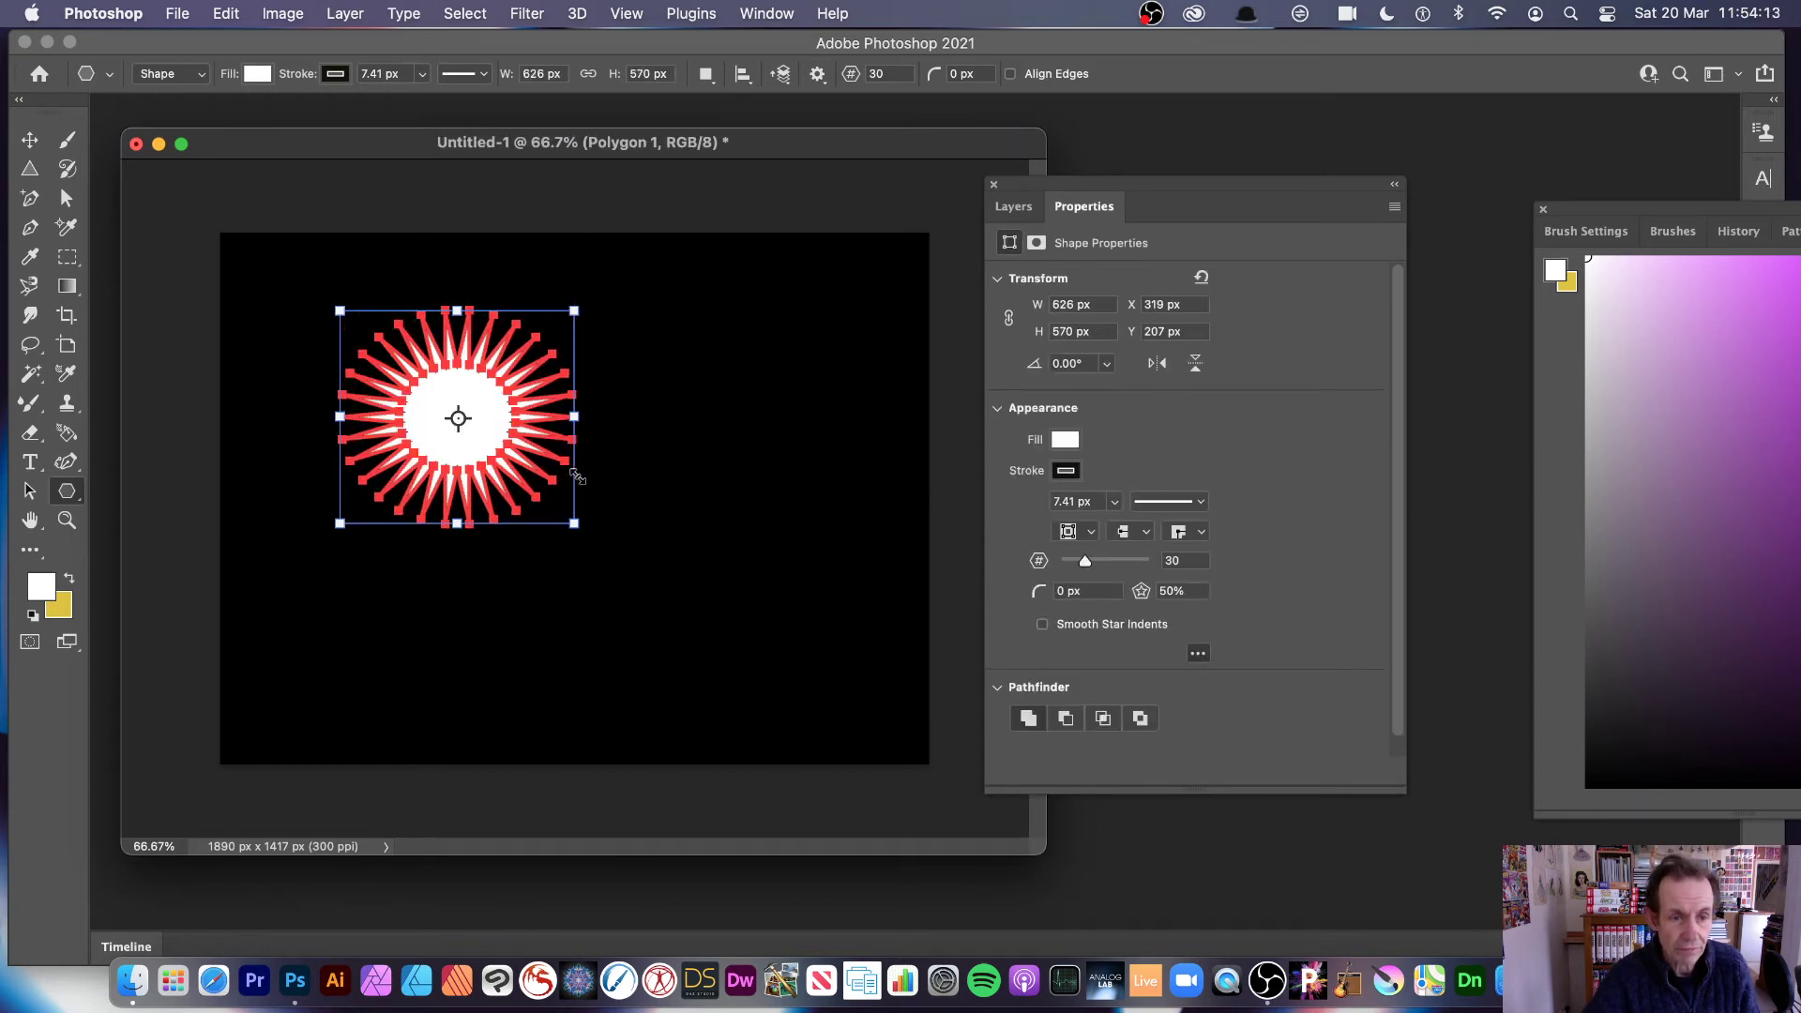
key("Escape")
left_click_drag(722, 431, 674, 413)
left_click_drag(635, 591, 635, 591)
left_click(781, 536)
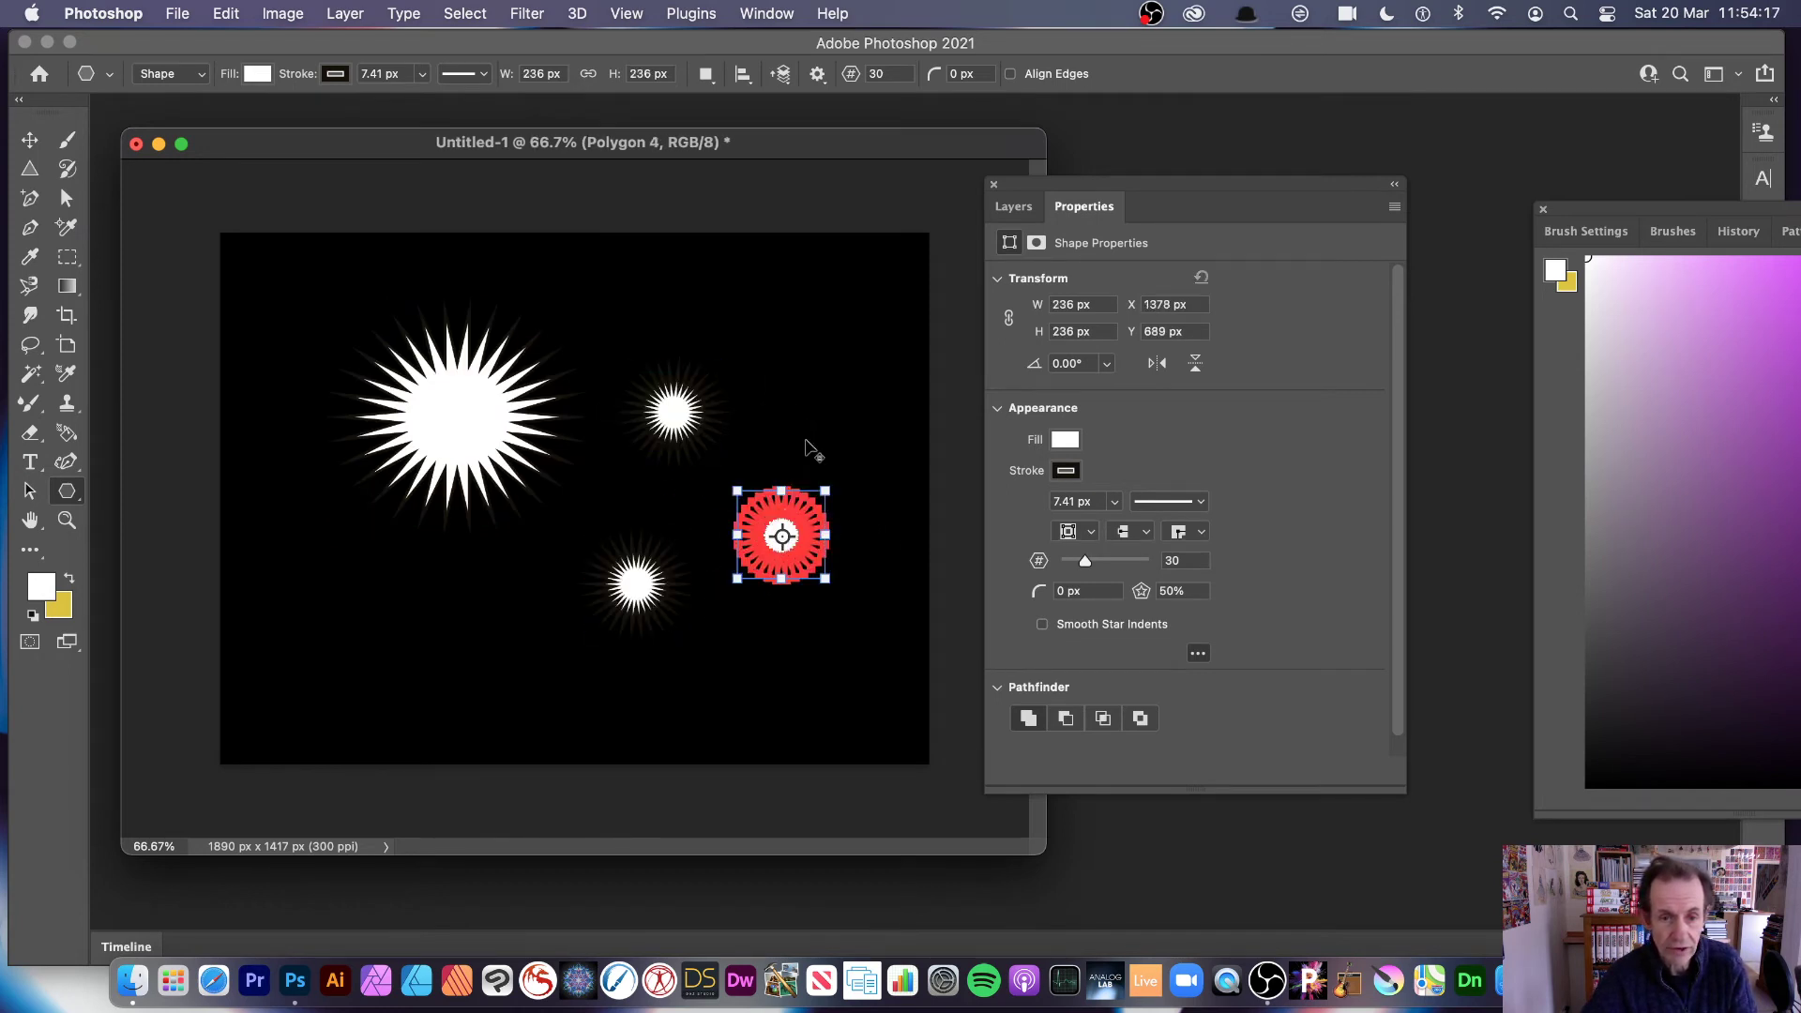
left_click(952, 724)
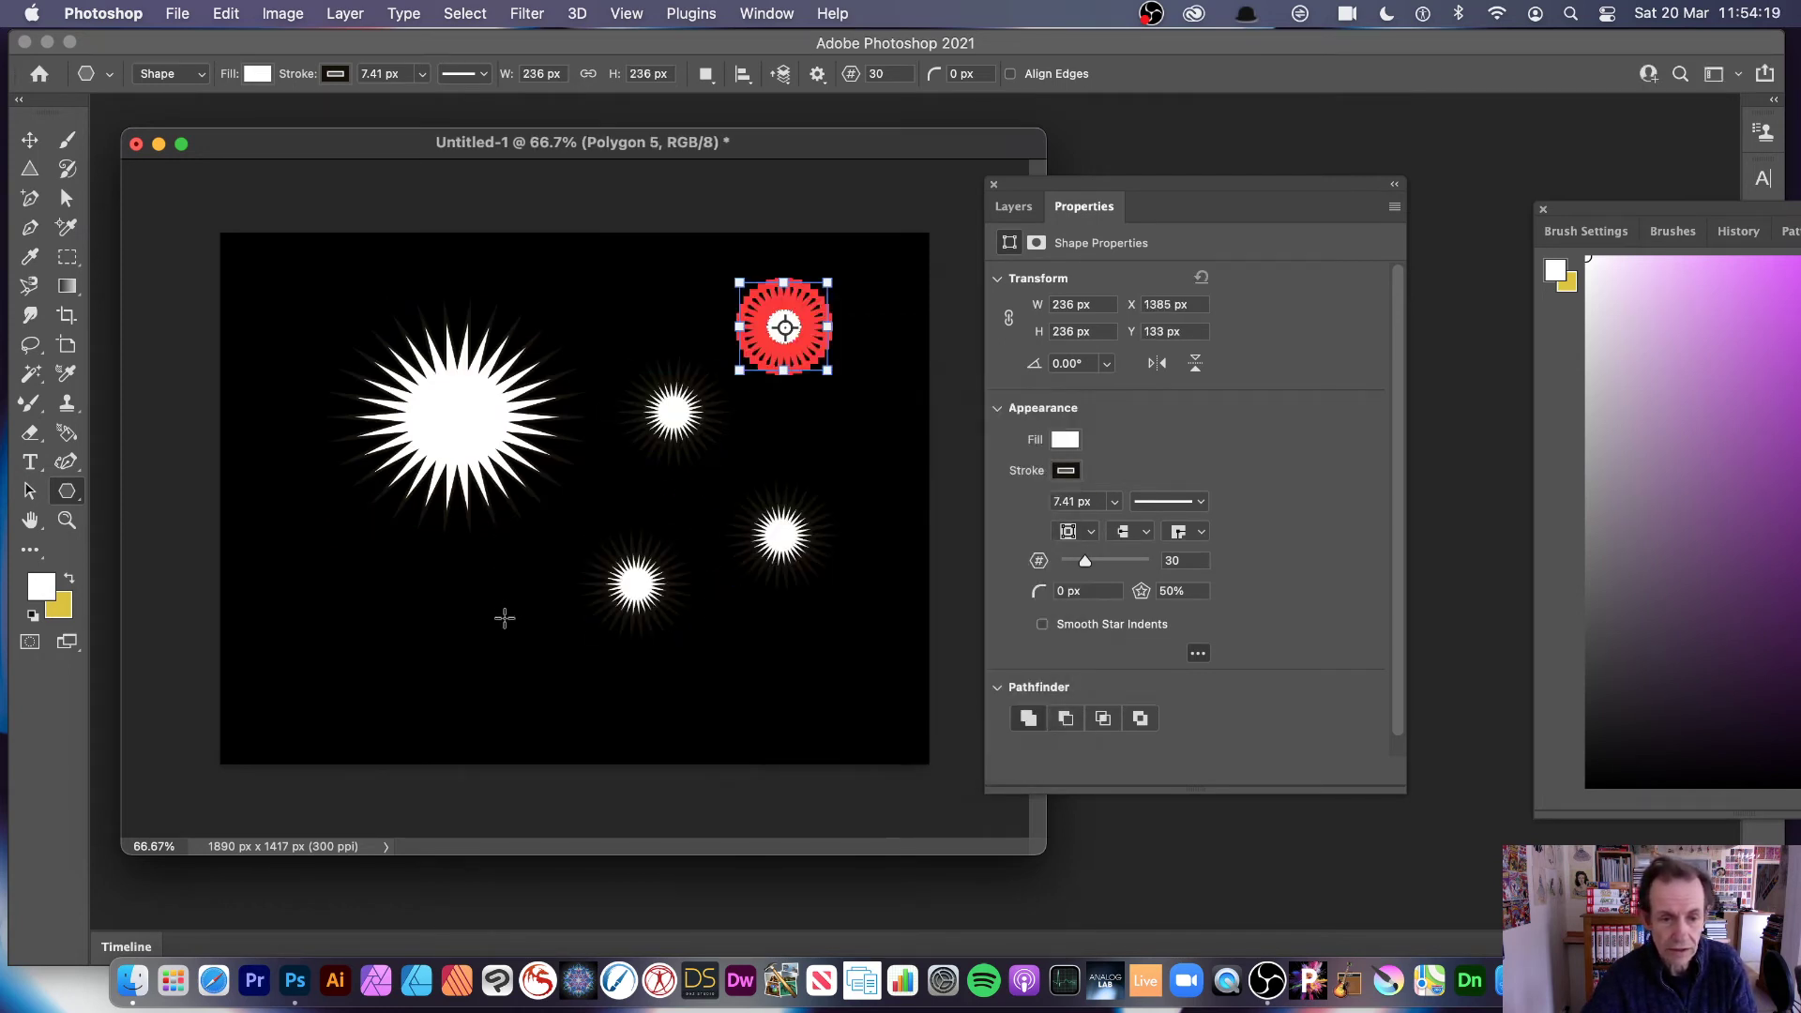
left_click(453, 587)
left_click_drag(657, 487, 640, 480)
left_click_drag(564, 334, 554, 300)
left_click_drag(314, 324, 285, 313)
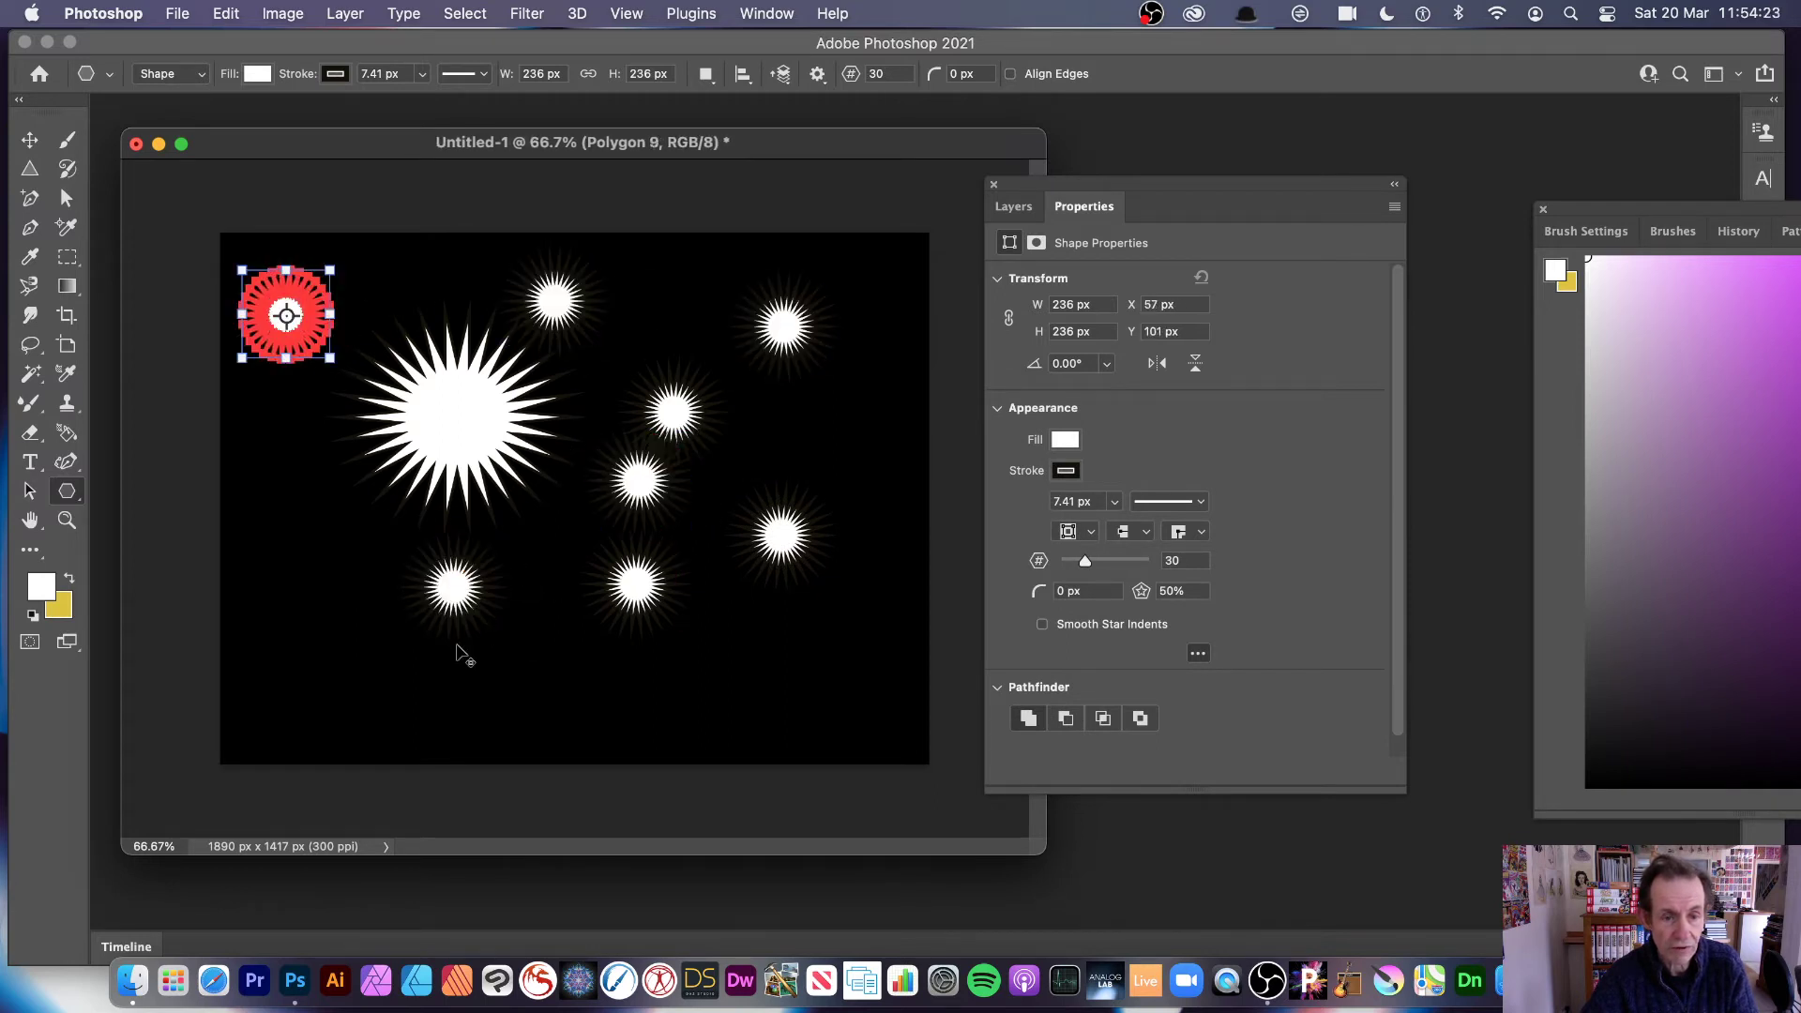
Step: Fill the remaining gaps on the black canvas with thirteen more white 236 px stars
left_click_drag(563, 675, 543, 656)
left_click_drag(282, 661, 273, 644)
left_click_drag(728, 675, 725, 666)
left_click_drag(858, 469, 846, 460)
left_click(857, 693)
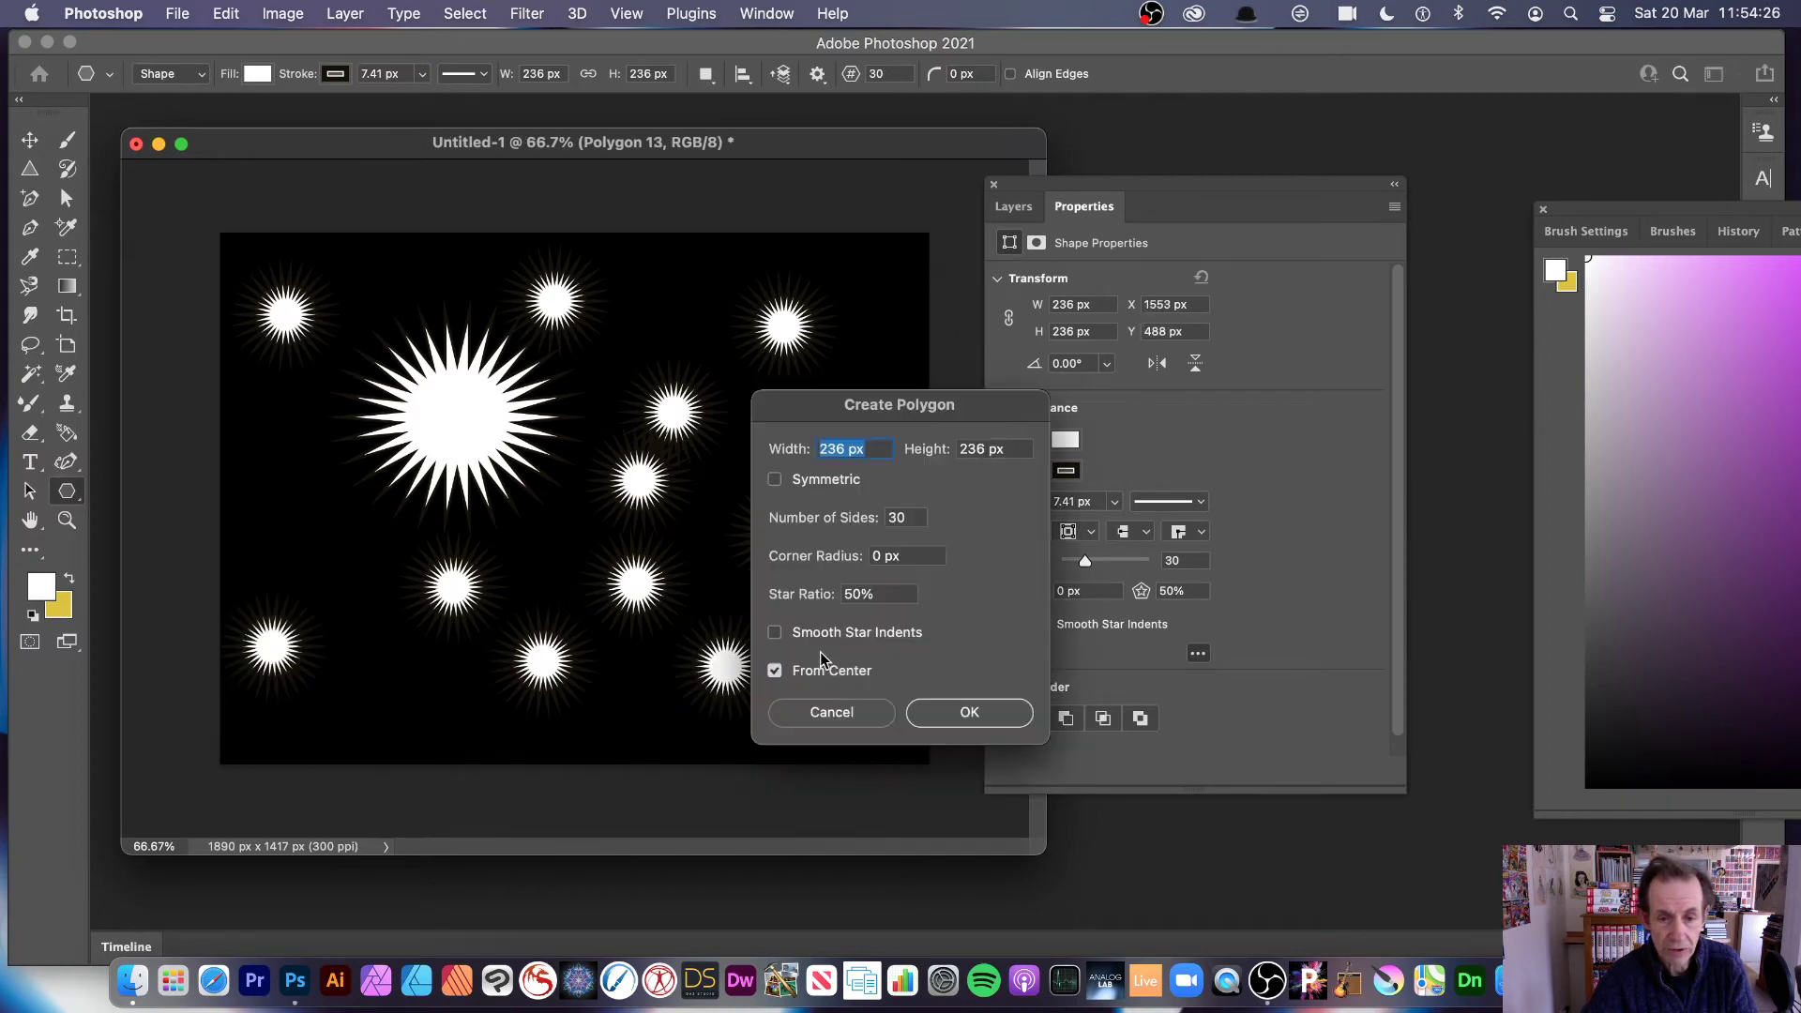
left_click(799, 713)
left_click_drag(858, 627, 852, 624)
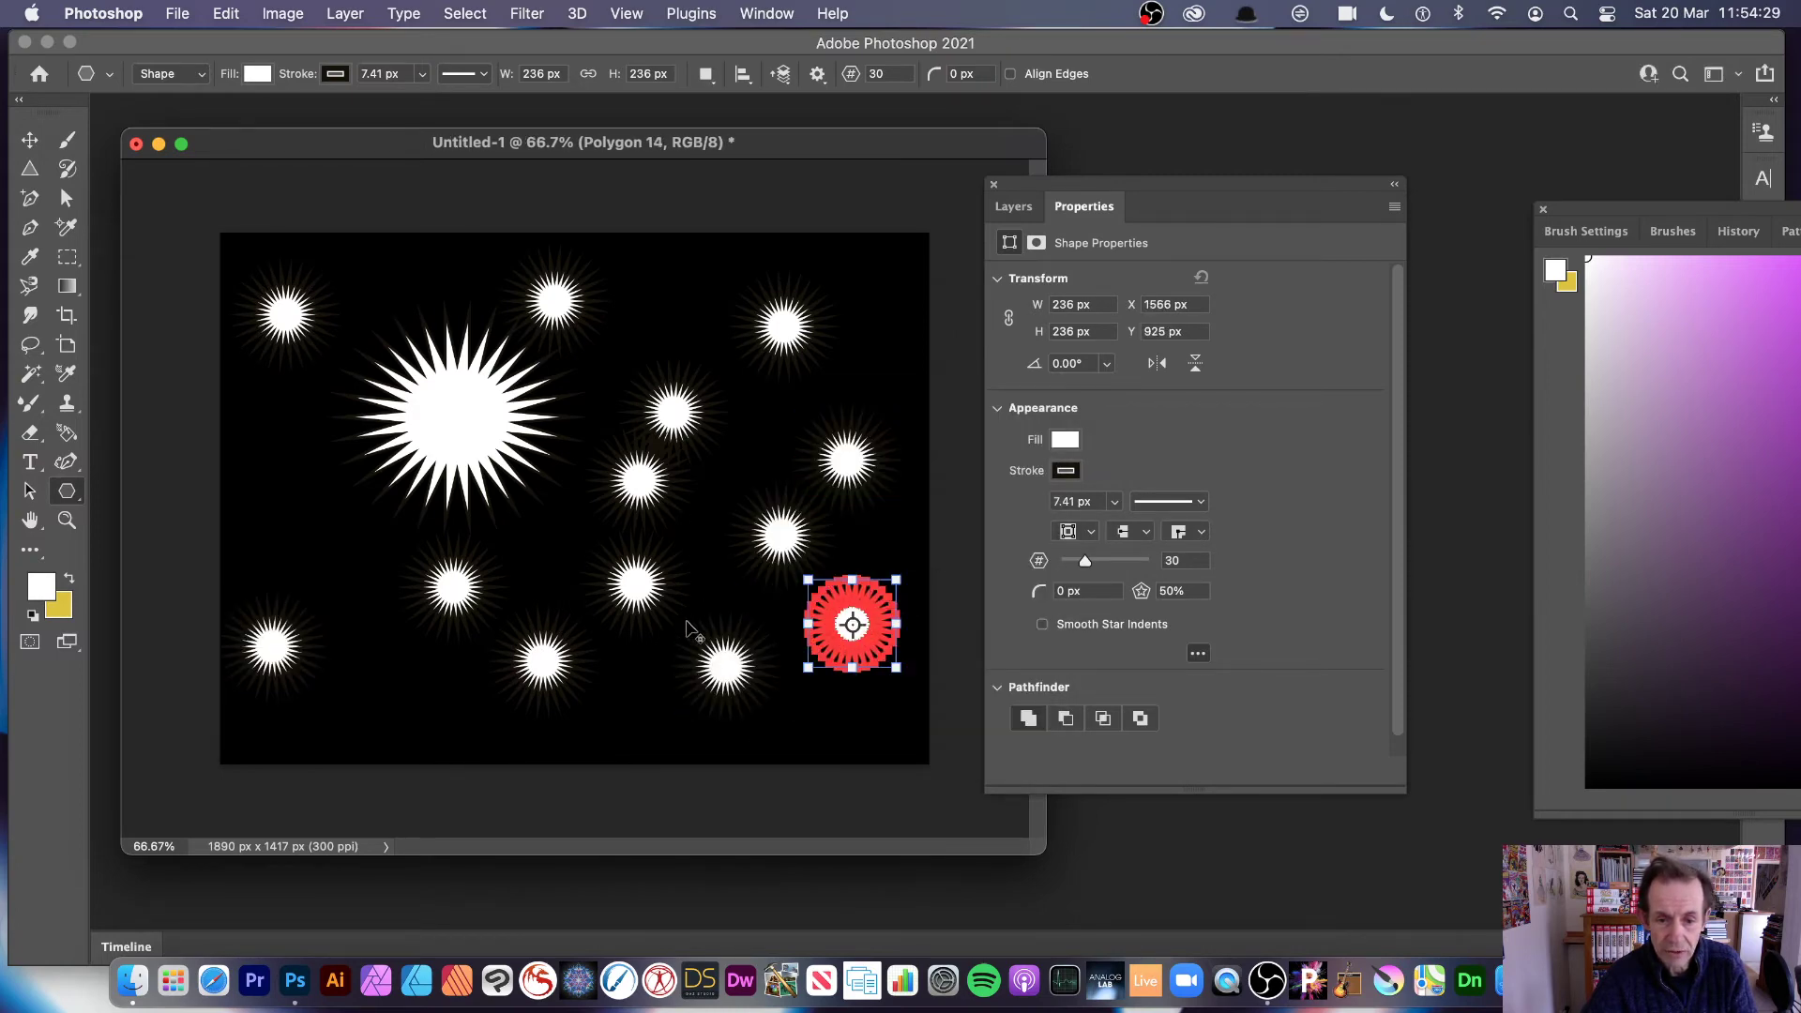
left_click_drag(737, 589, 729, 581)
left_click_drag(655, 723, 650, 716)
left_click_drag(520, 538, 551, 544)
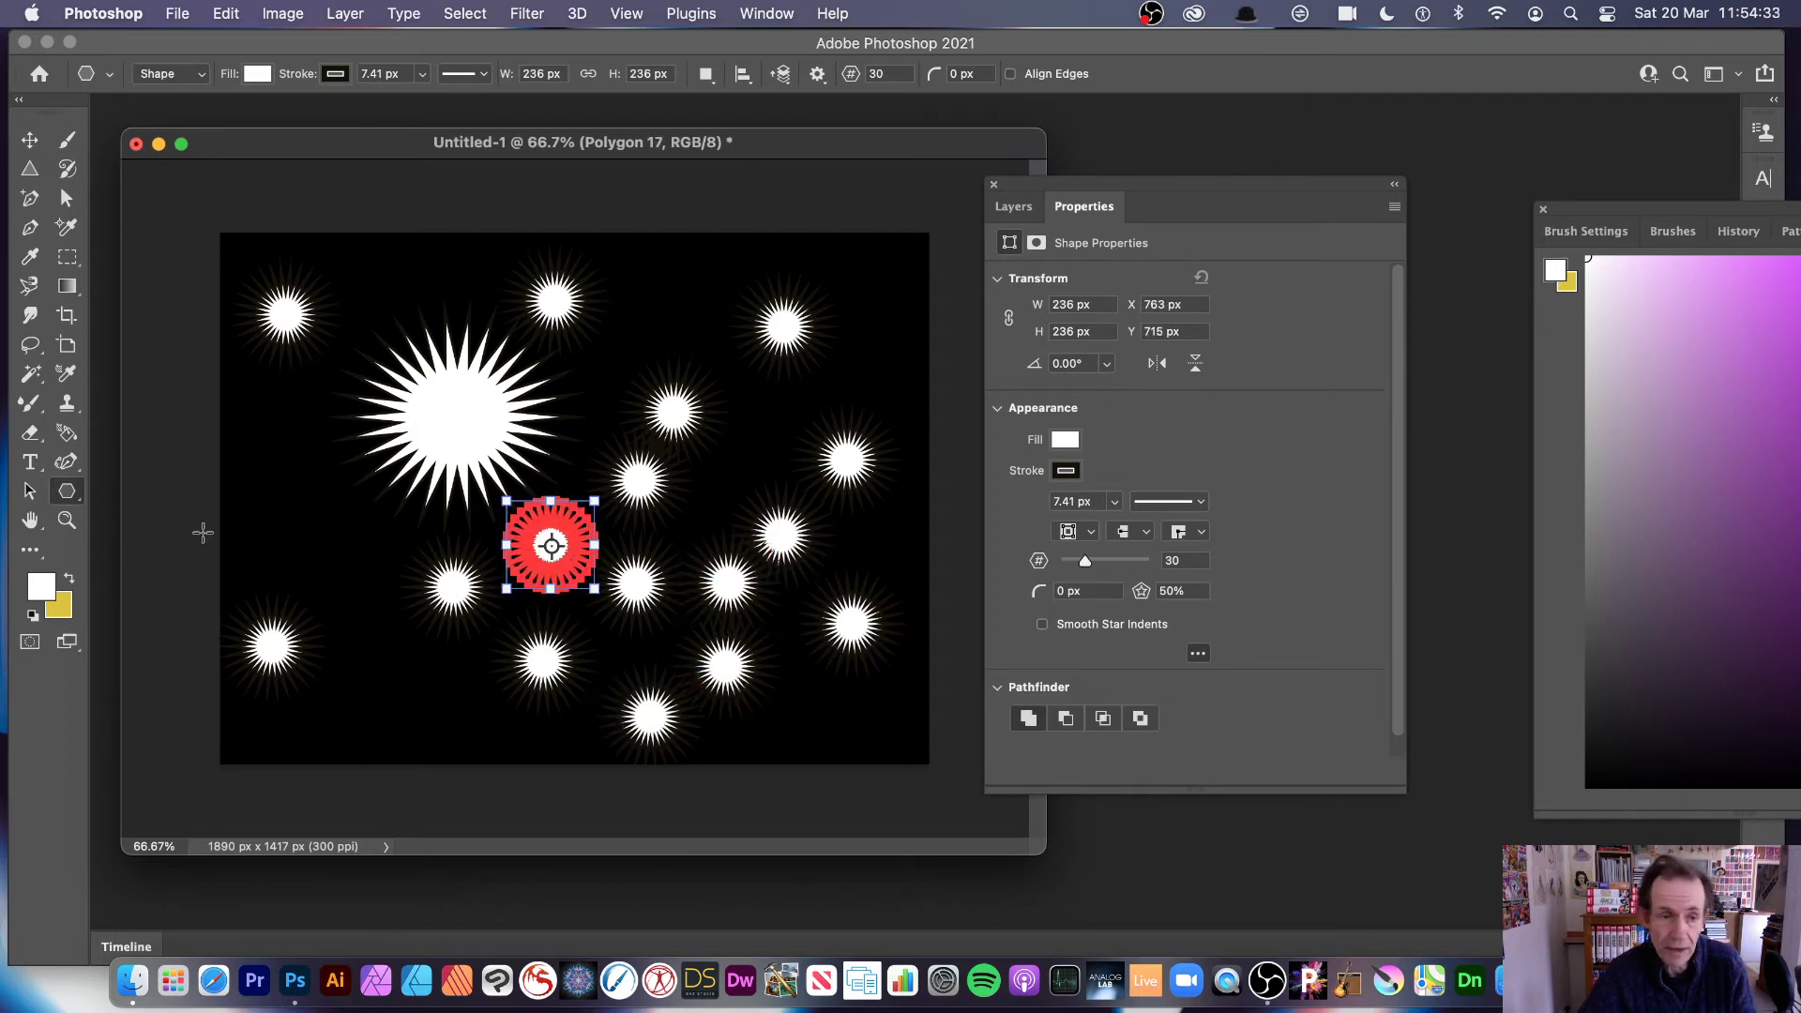
left_click_drag(313, 537, 317, 539)
left_click_drag(593, 388, 586, 384)
mouse_move(667, 298)
left_mouse_down()
mouse_move(680, 315)
mouse_move(667, 296)
left_mouse_up()
left_click_drag(767, 415, 762, 413)
left_click_drag(887, 360, 883, 356)
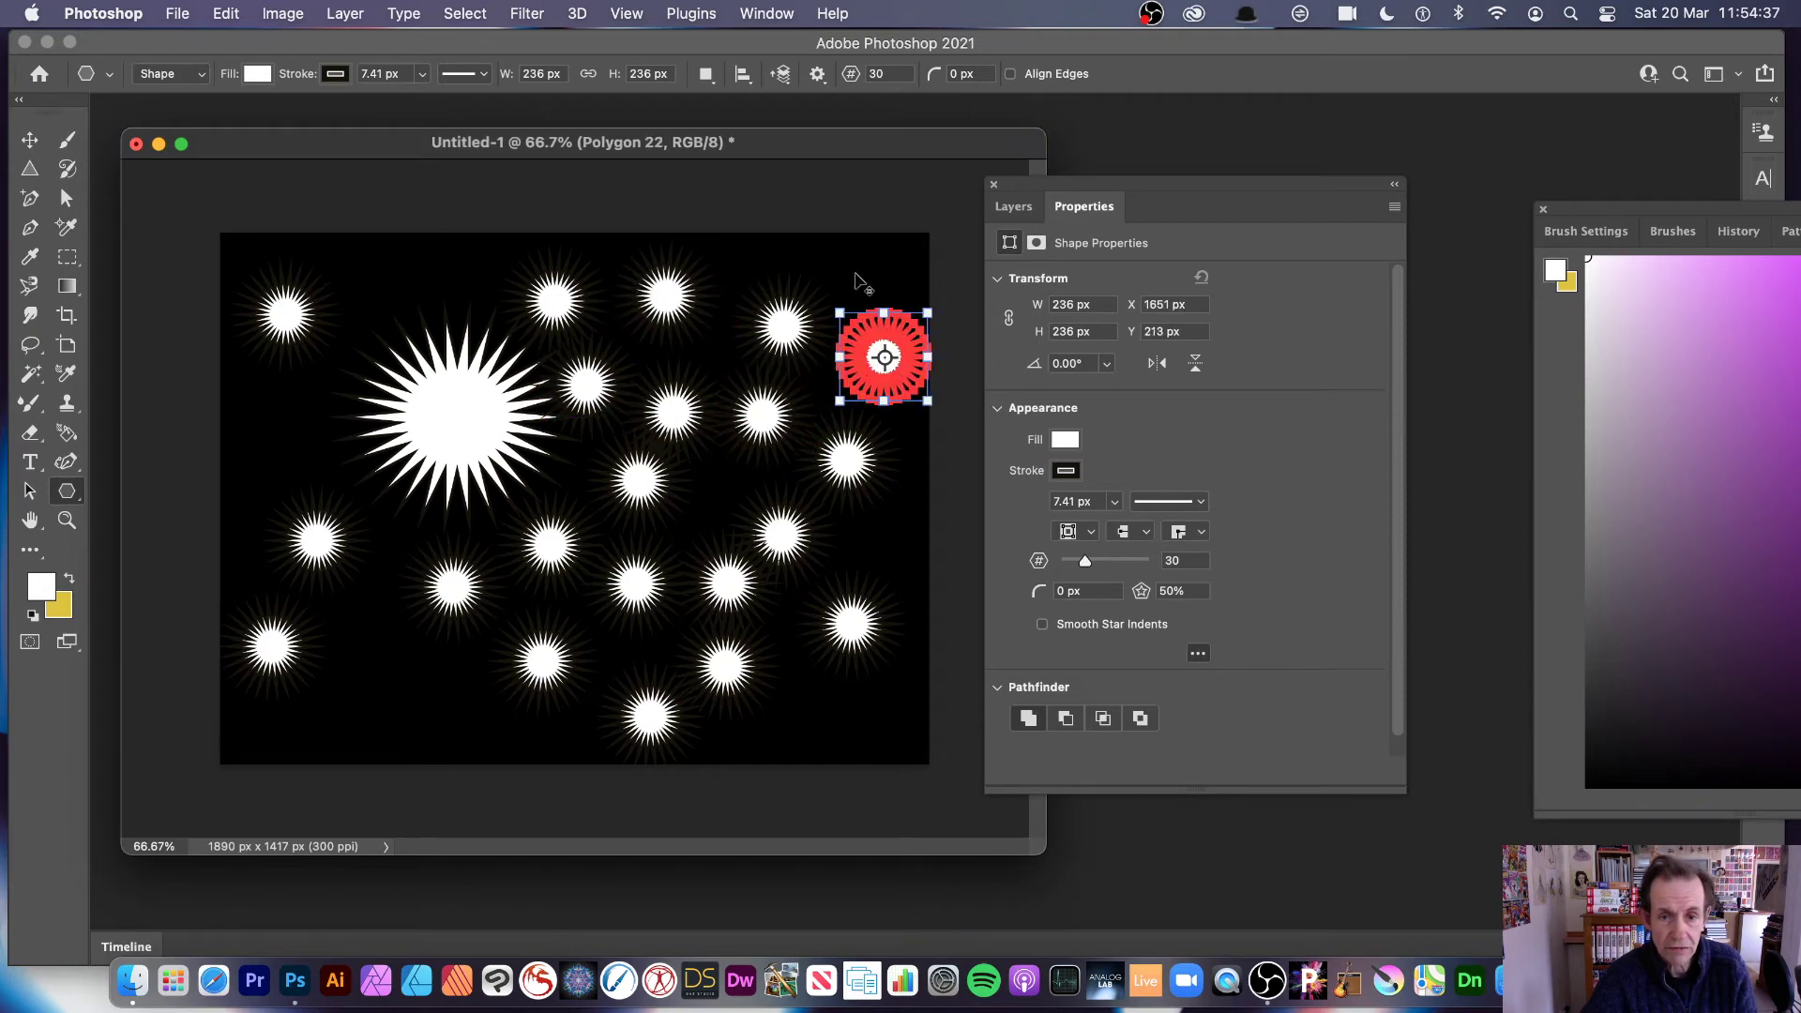
Step: Undo all the drawn stars, including the first large one, back to the empty black canvas
key("super+z")
key("super+z")
key("super+z")
key("super+z")
key("super+z")
key("super+z")
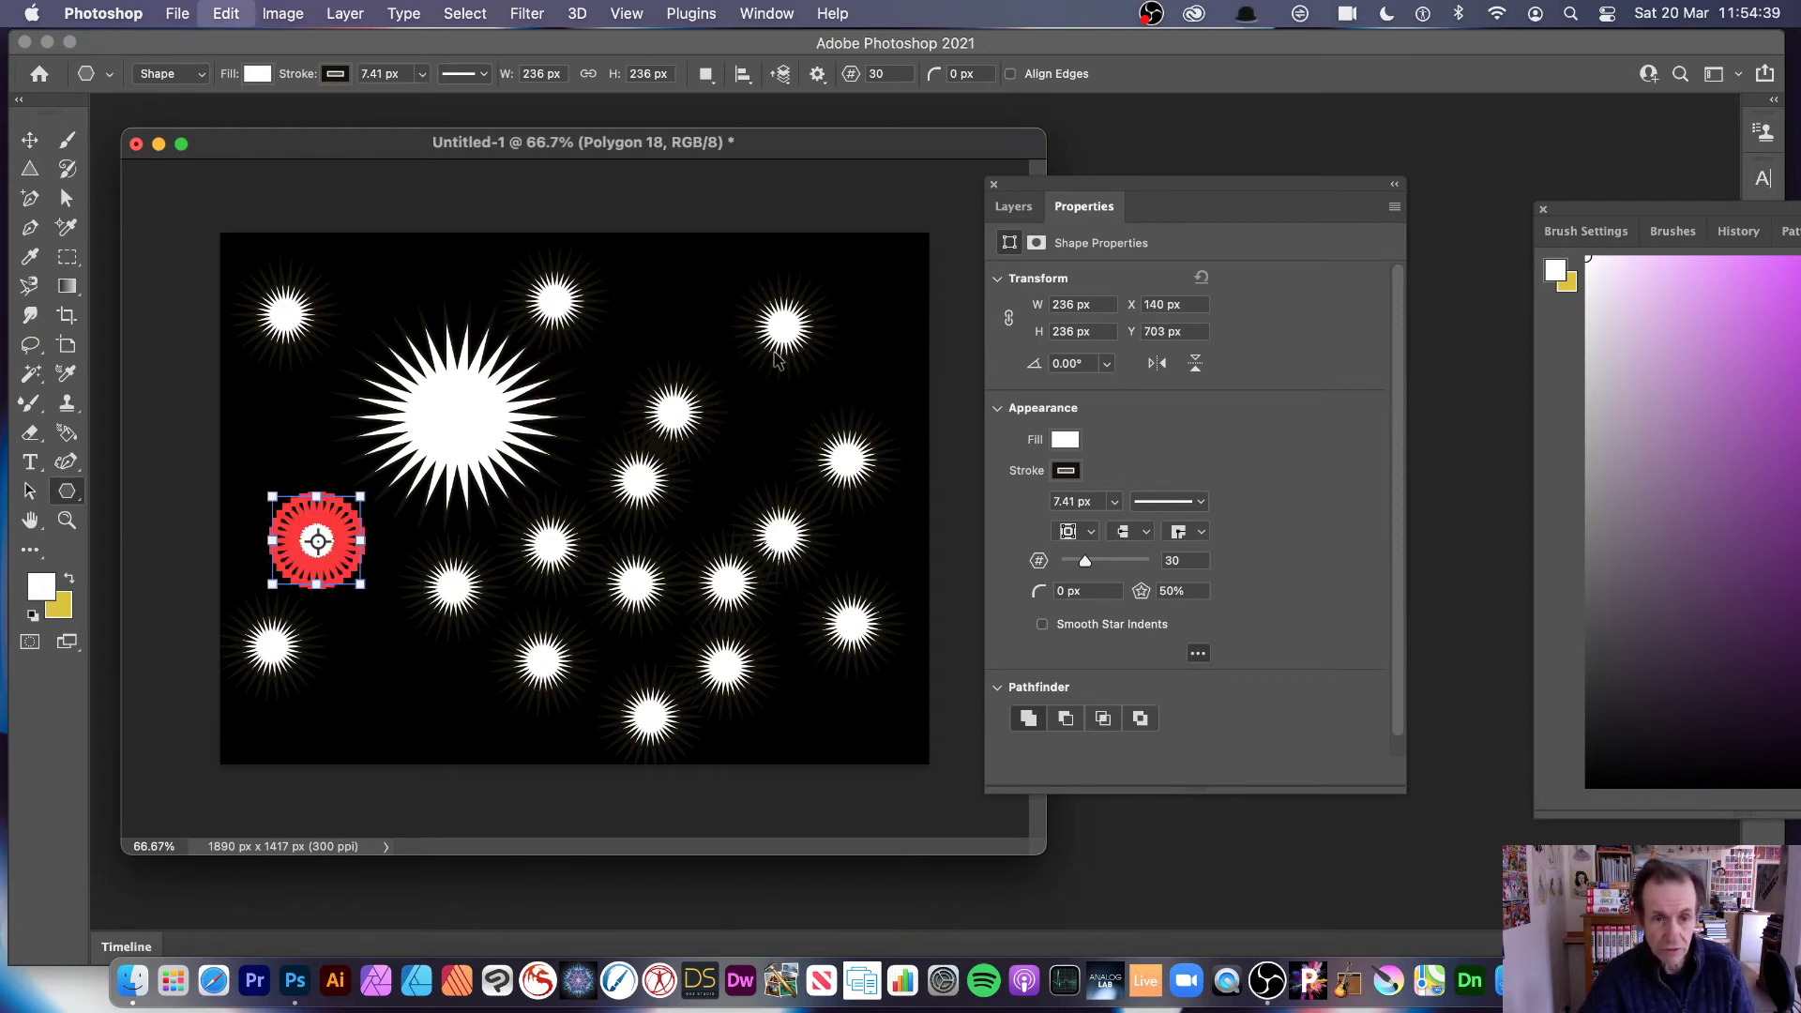
key("super+z")
key("super+z")
key("super+z")
key("super+z")
key("super+z")
key("super+z")
key("super+z")
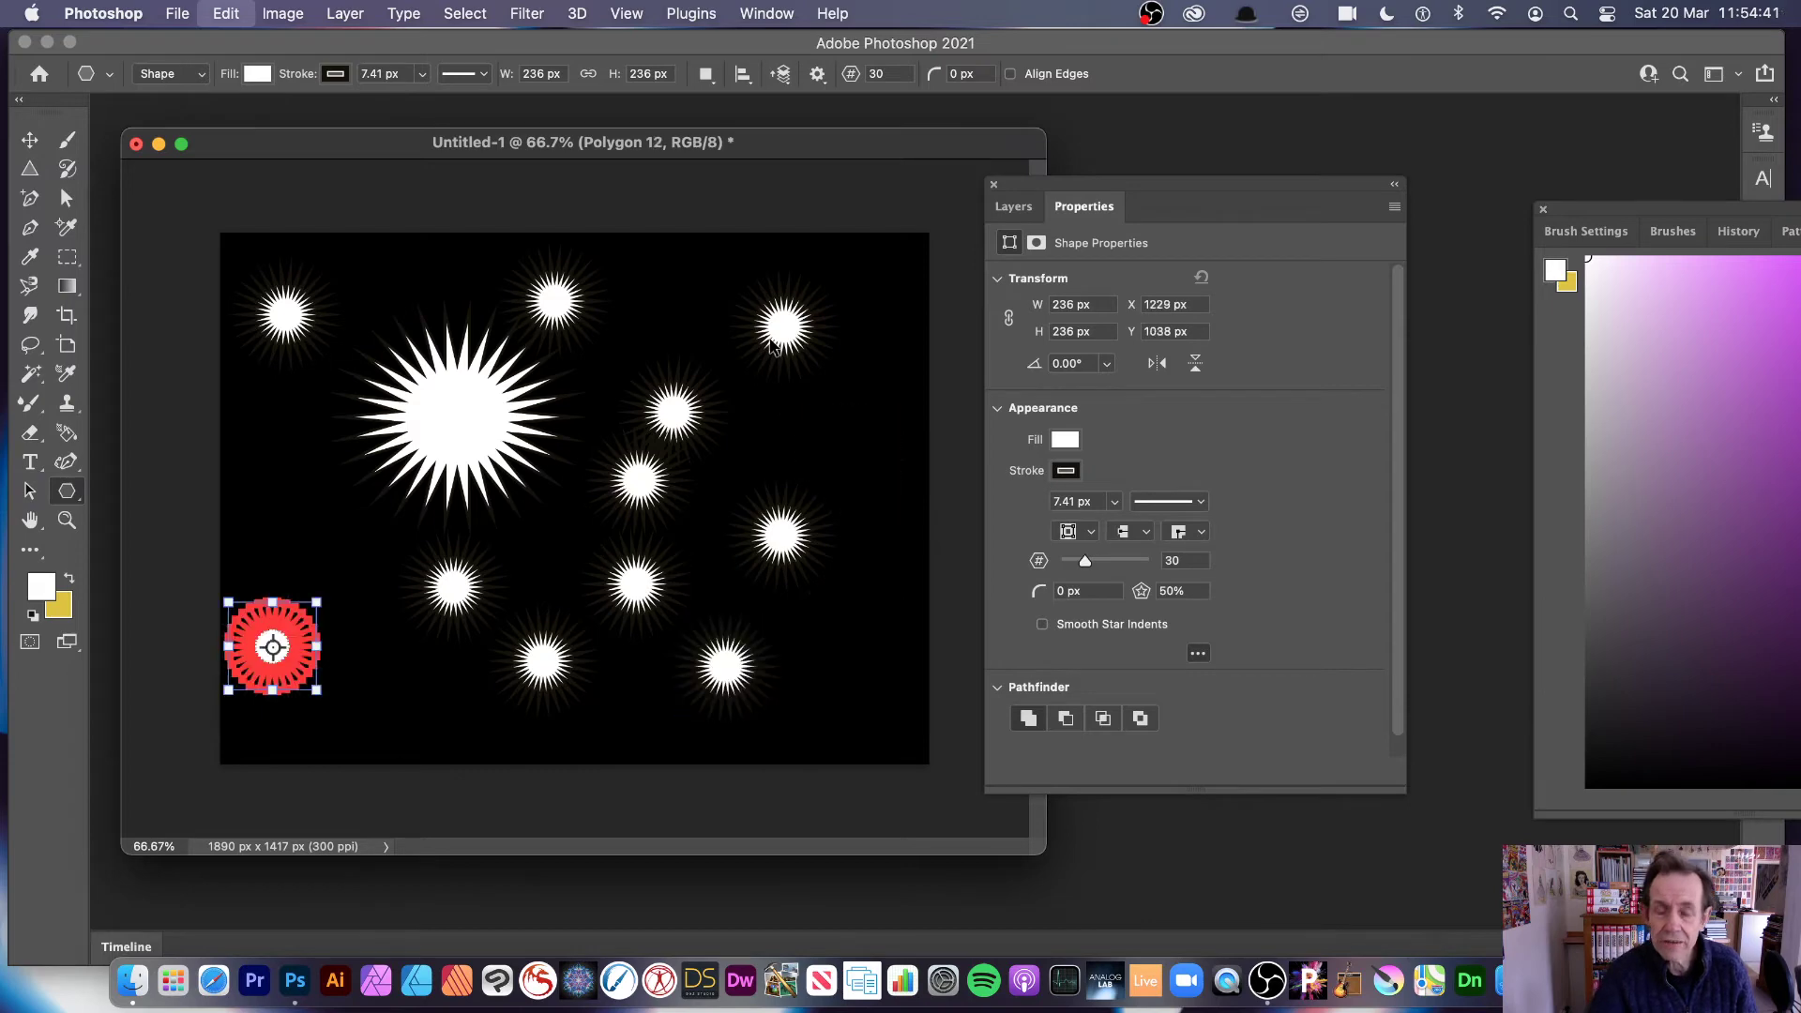
key("super+z")
key("super+z")
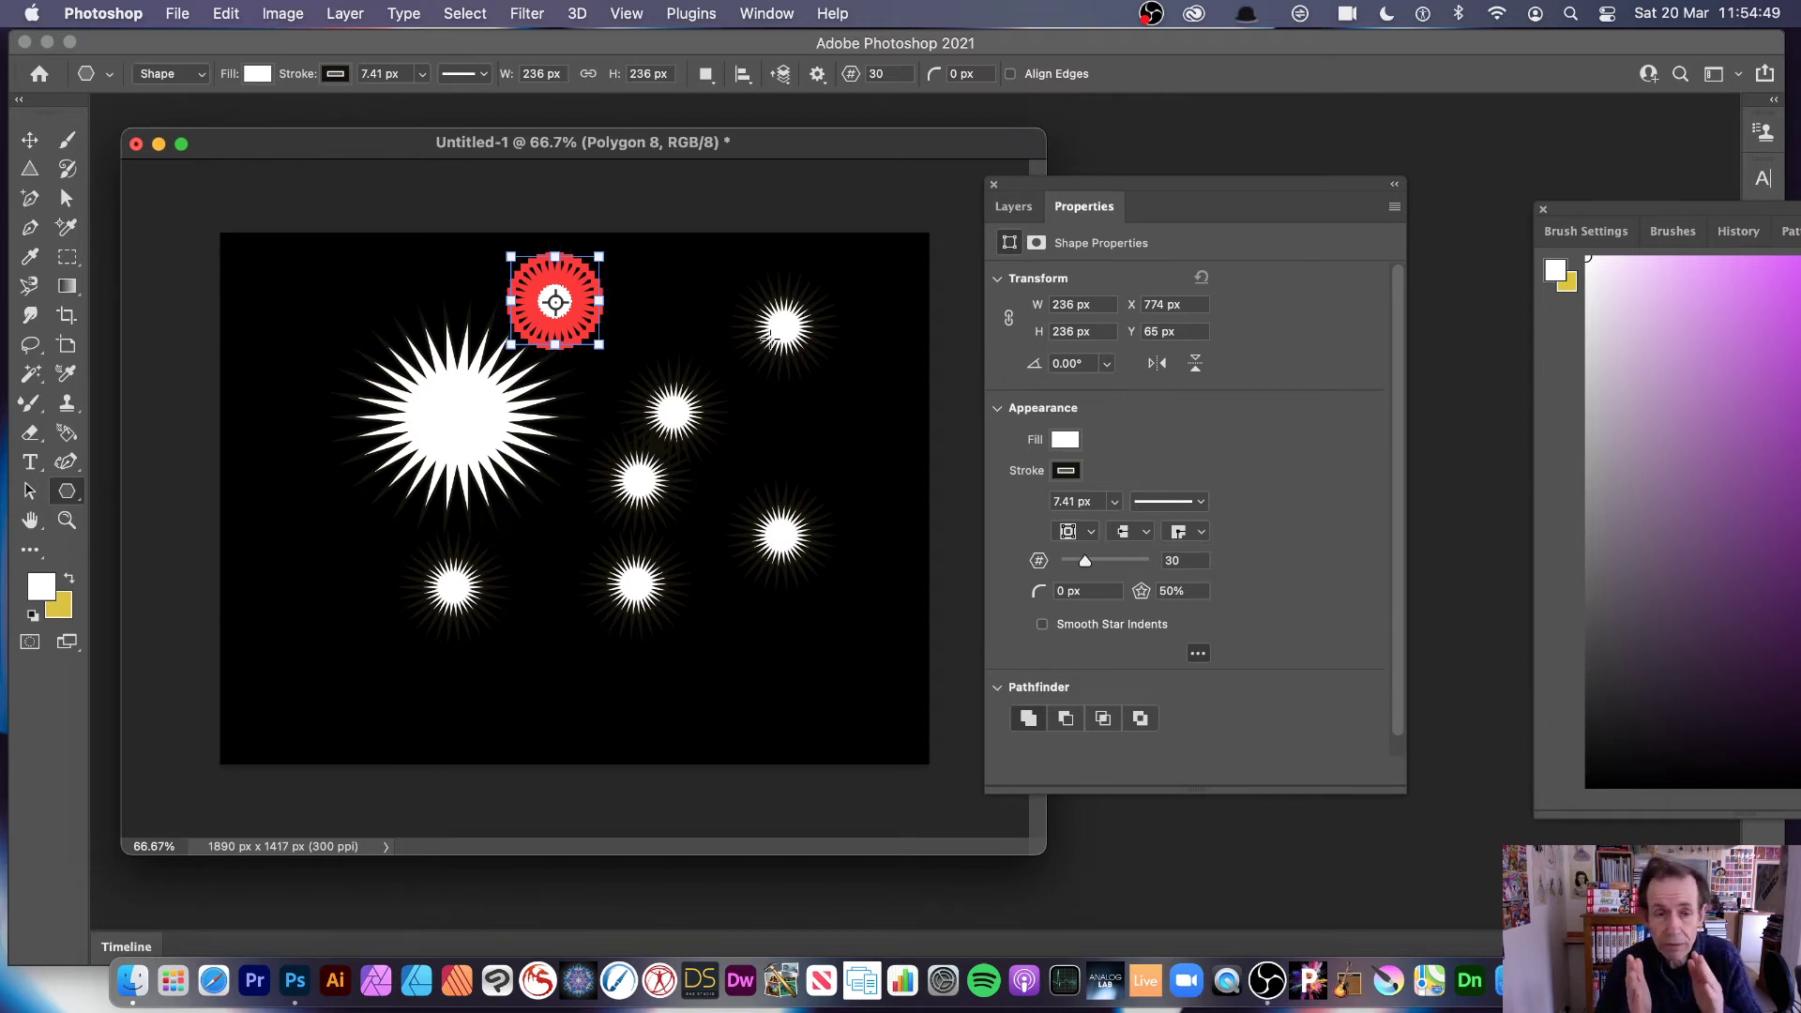
key("super+z")
key("super+z")
key("super+z")
key("super+z")
key("super+z")
key("super+z")
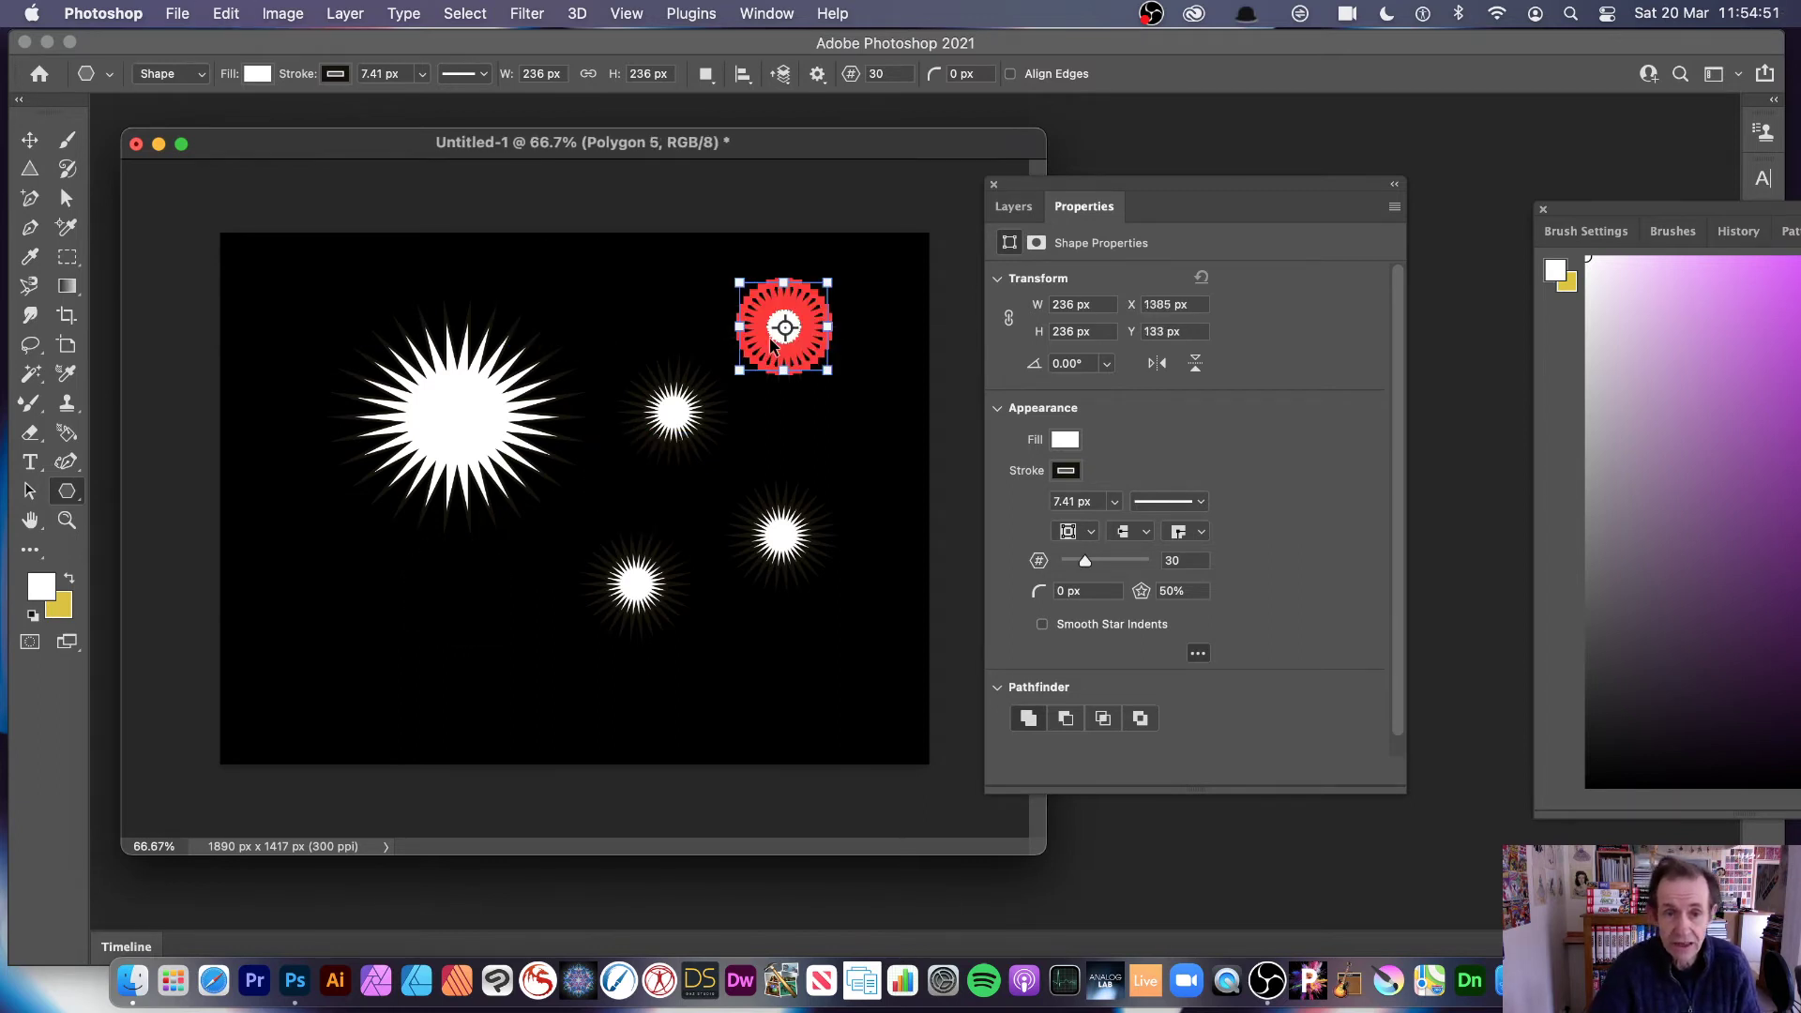
key("super+z")
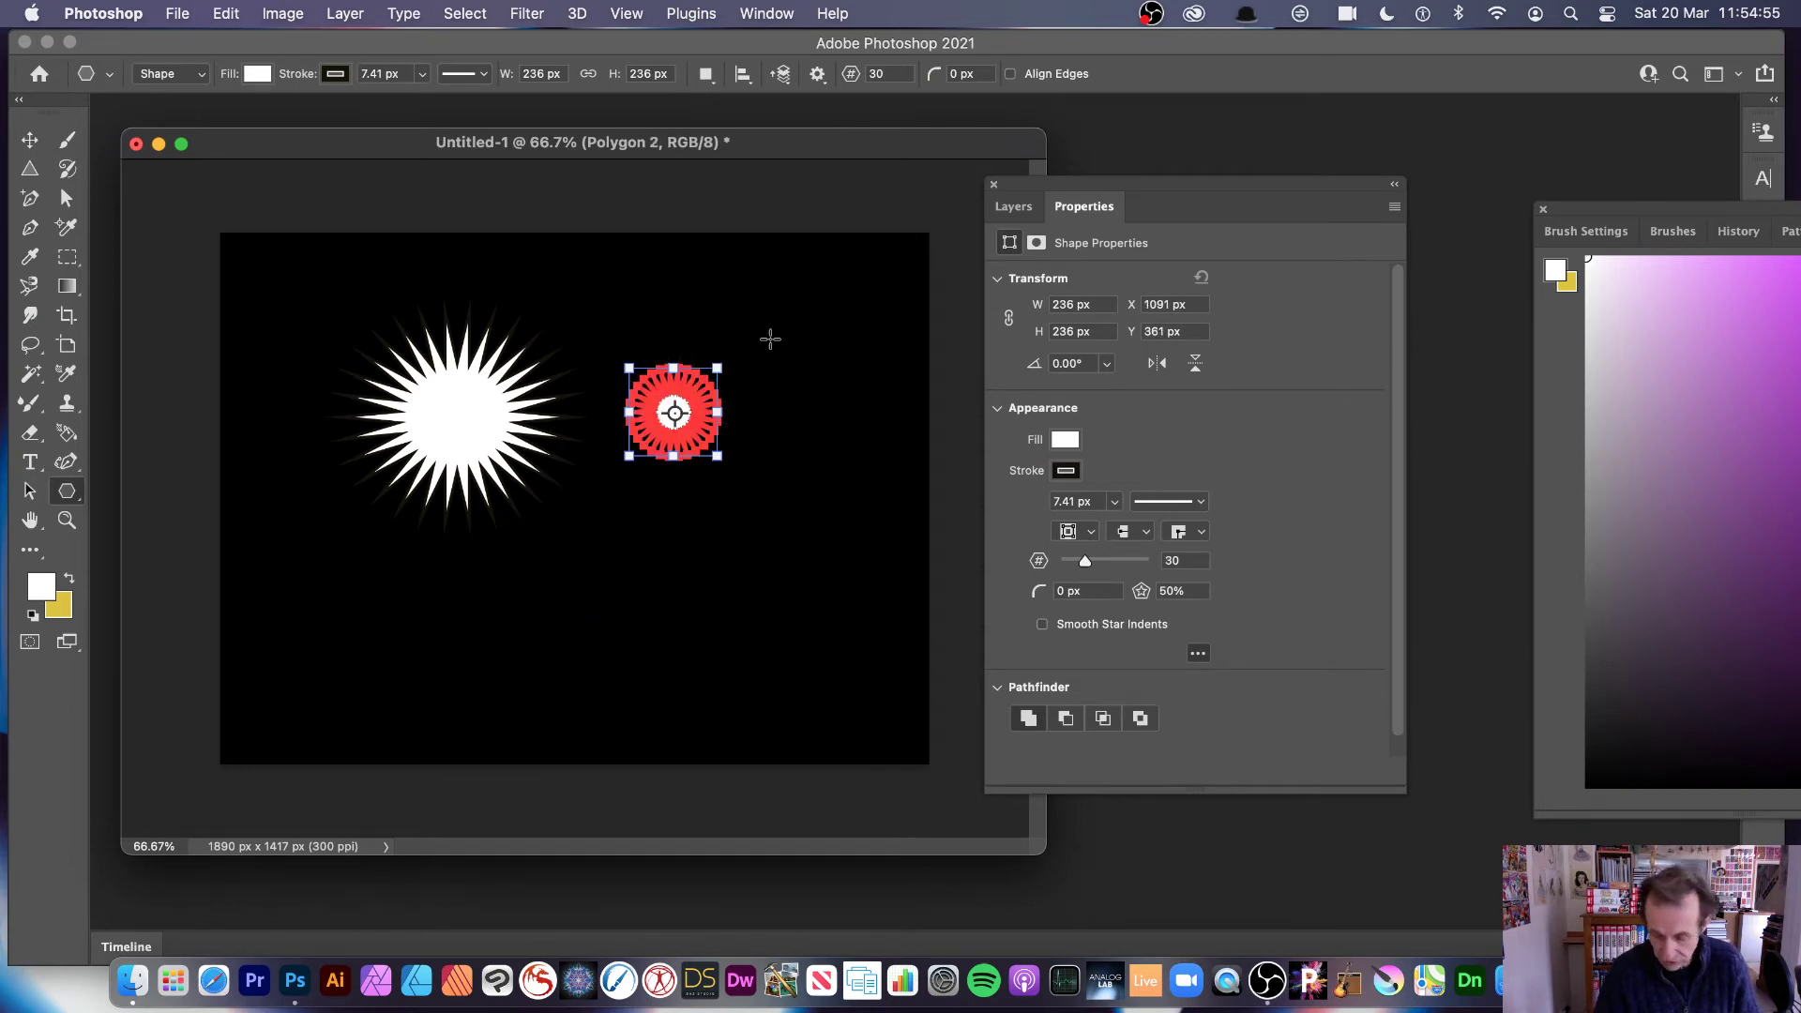
key("super+z")
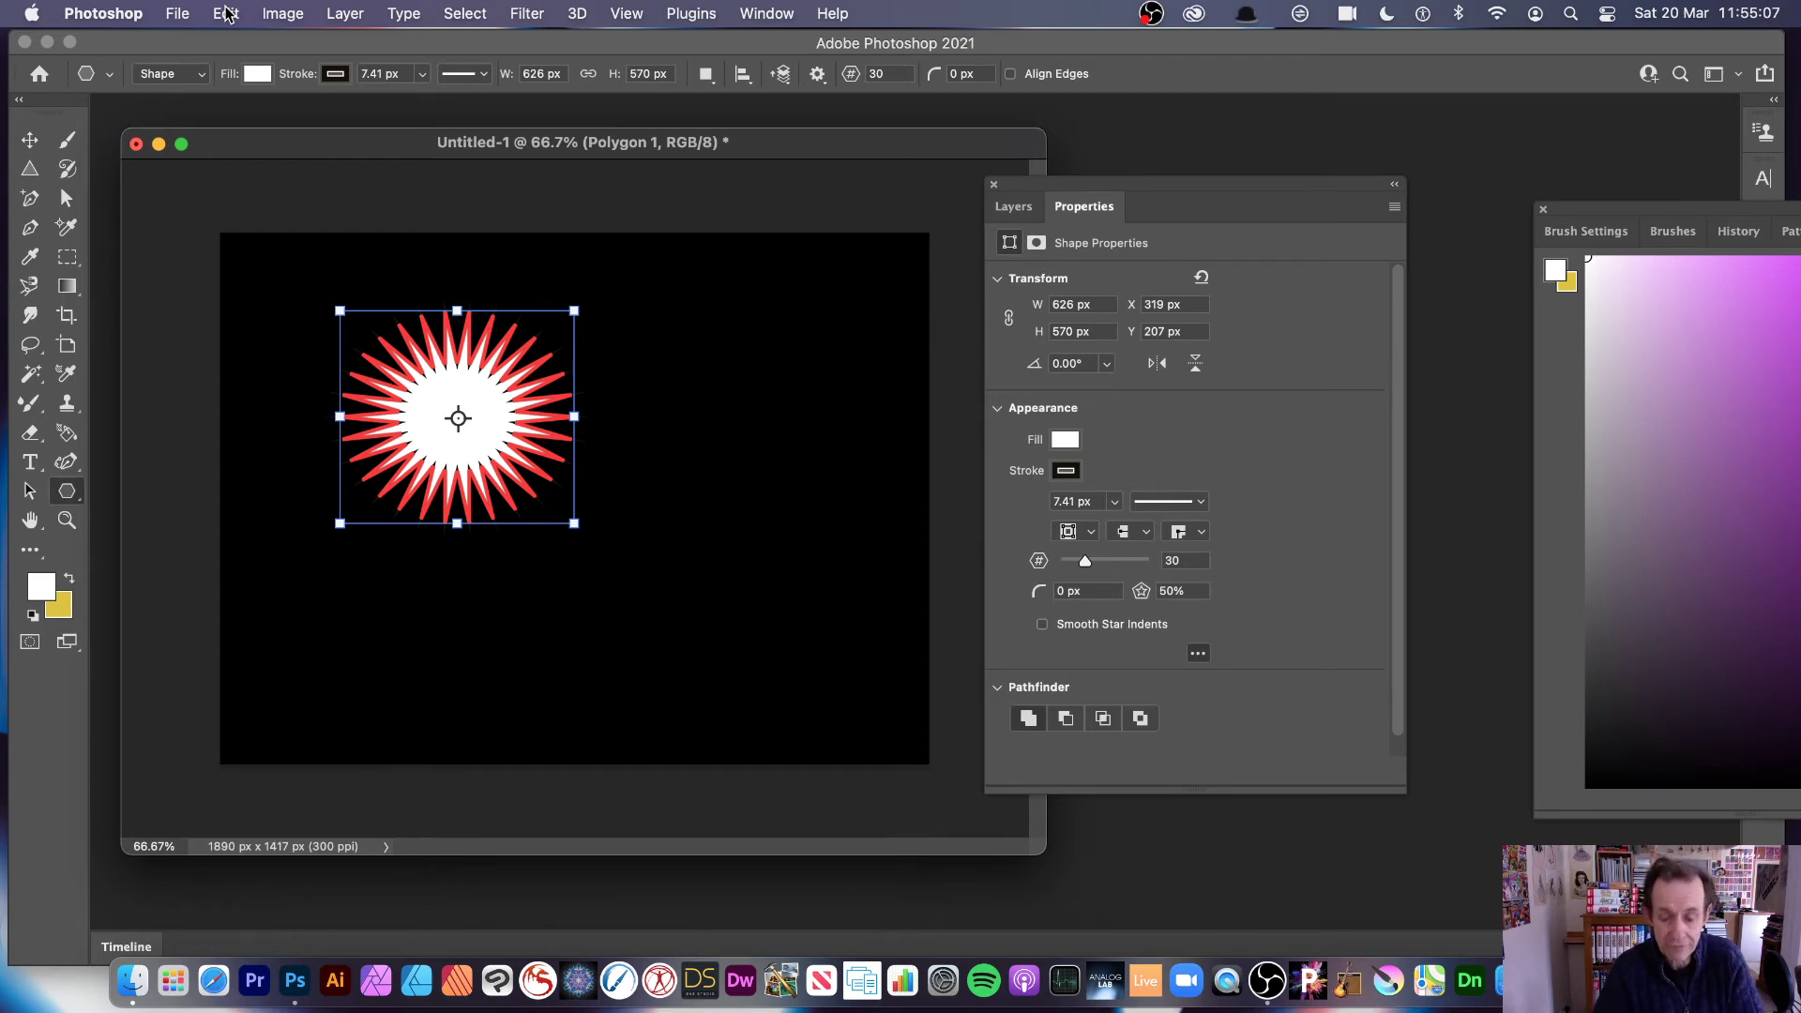
key("super+z")
key("super+z")
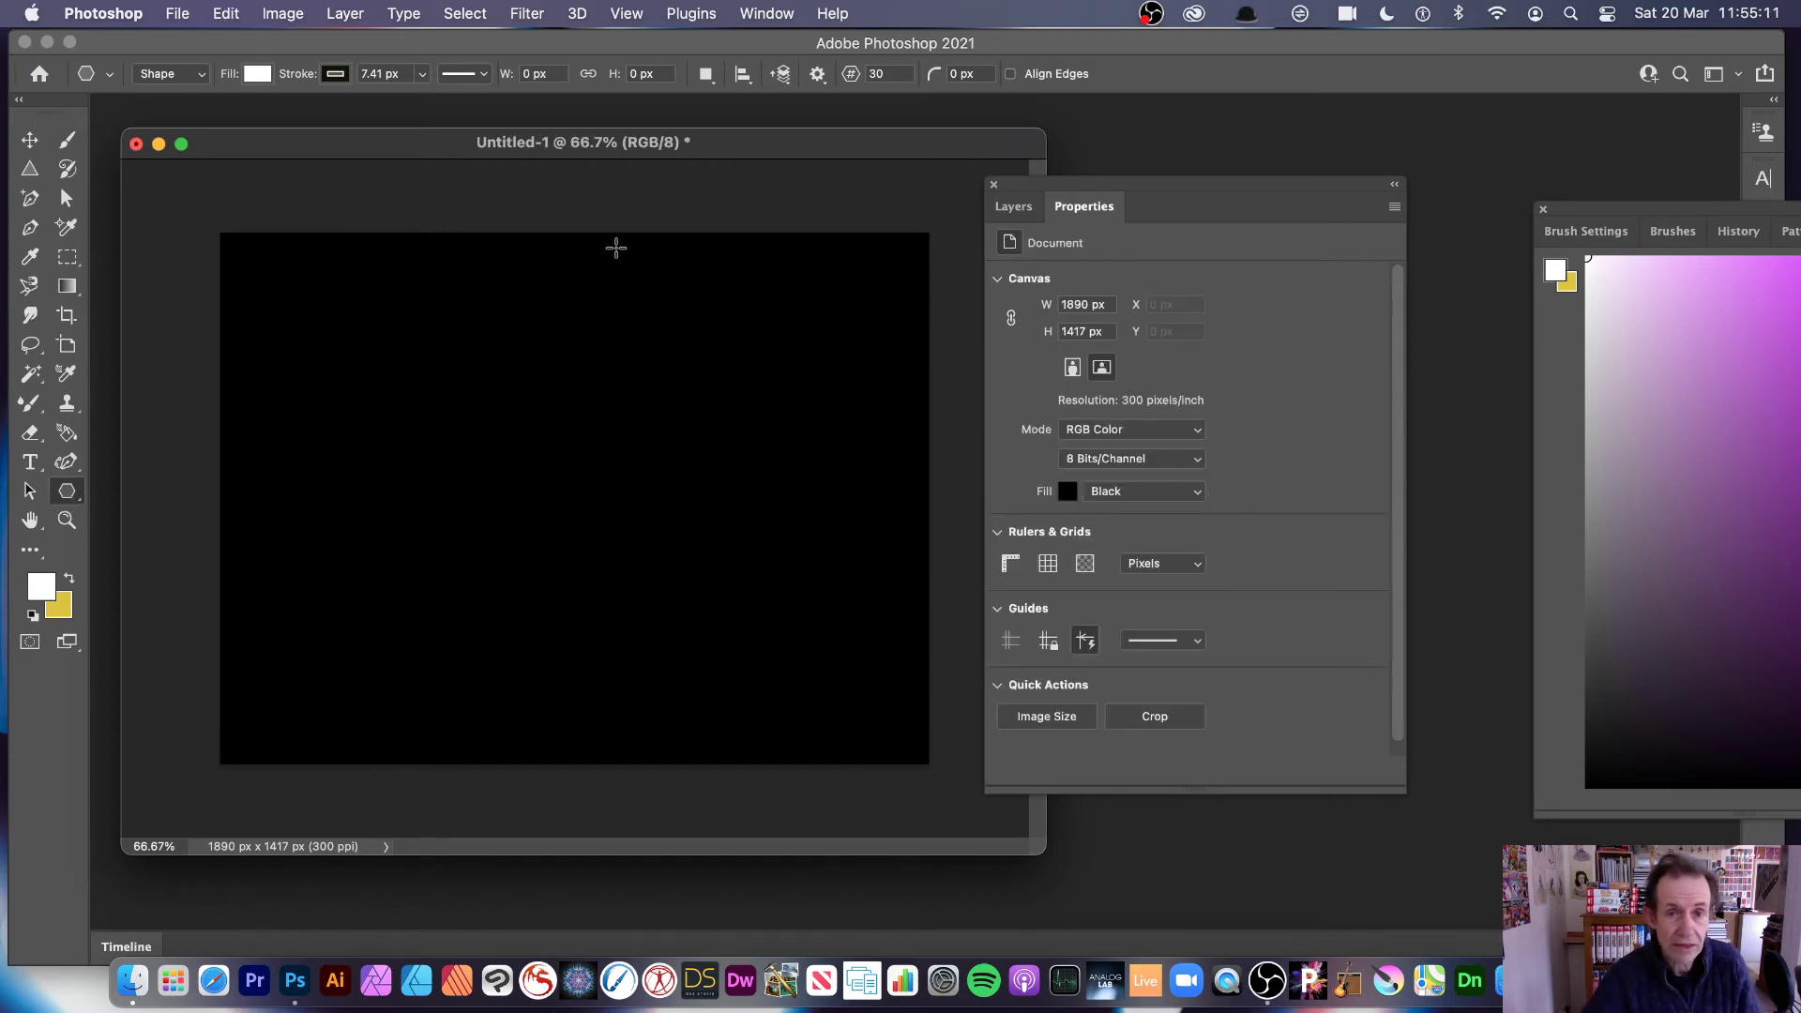
Step: Set the Polygon tool's number of sides to 20
left_click(885, 79)
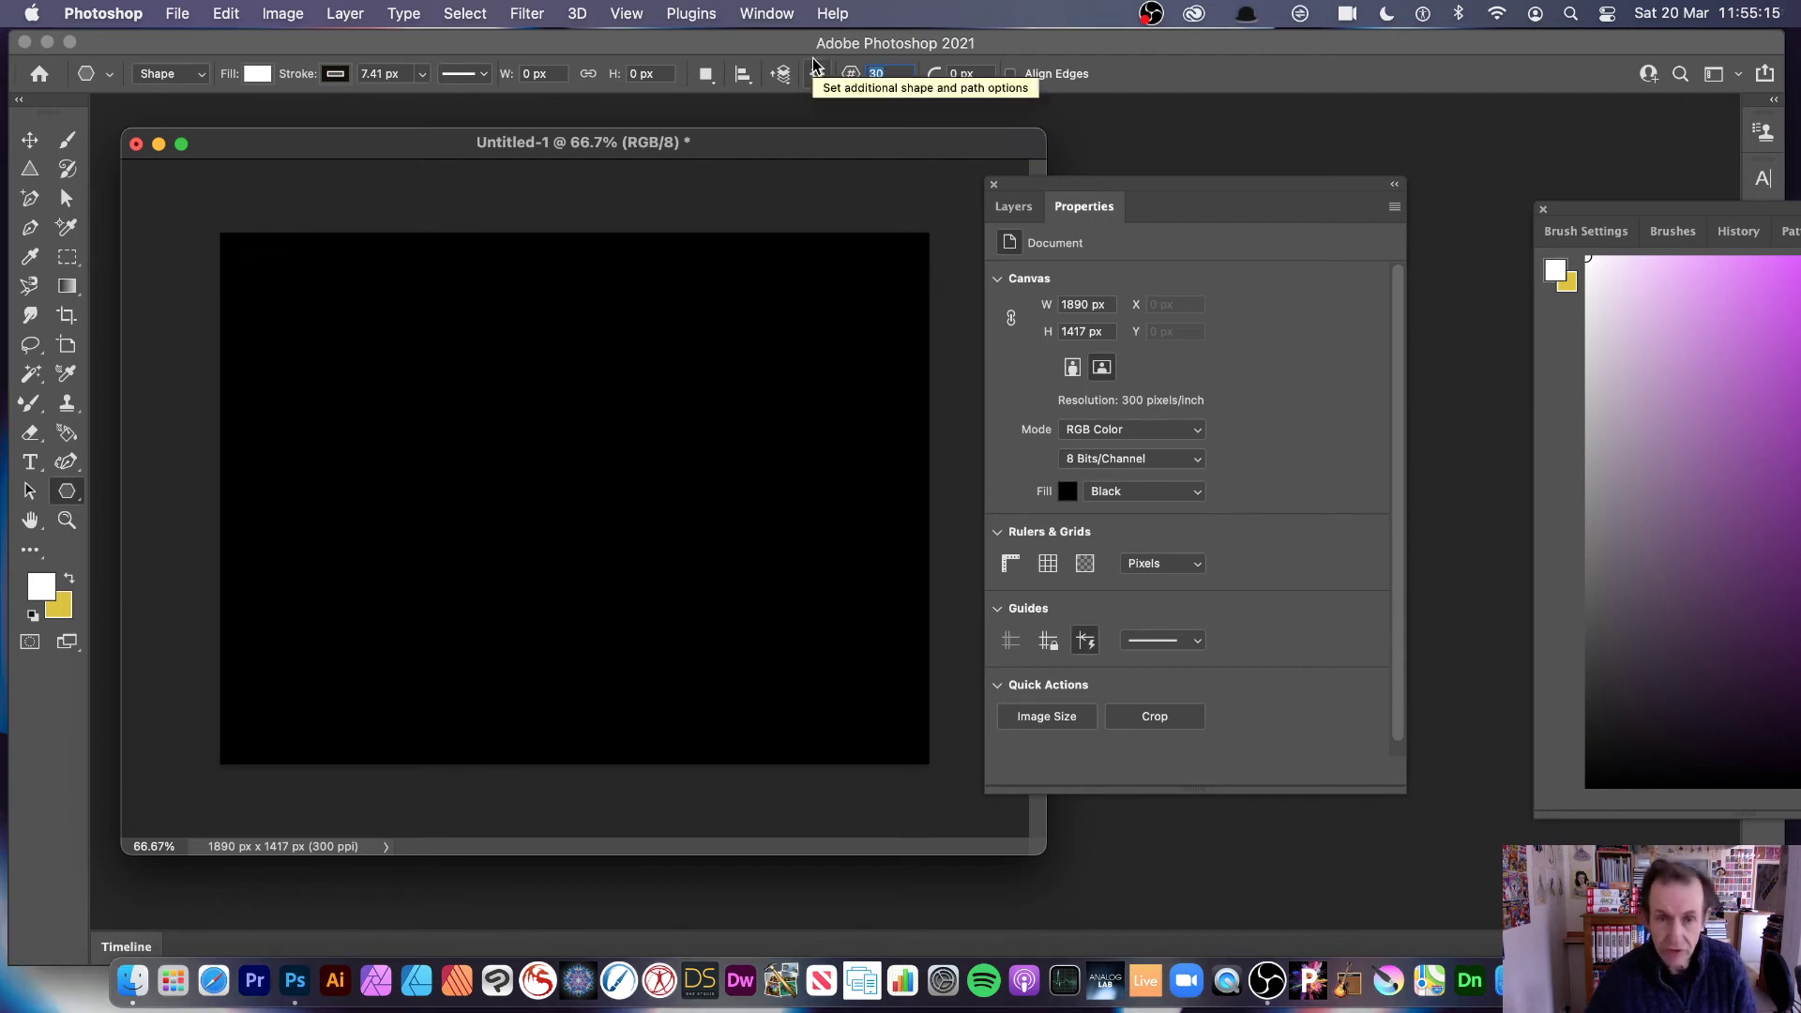
type("20")
key("Return")
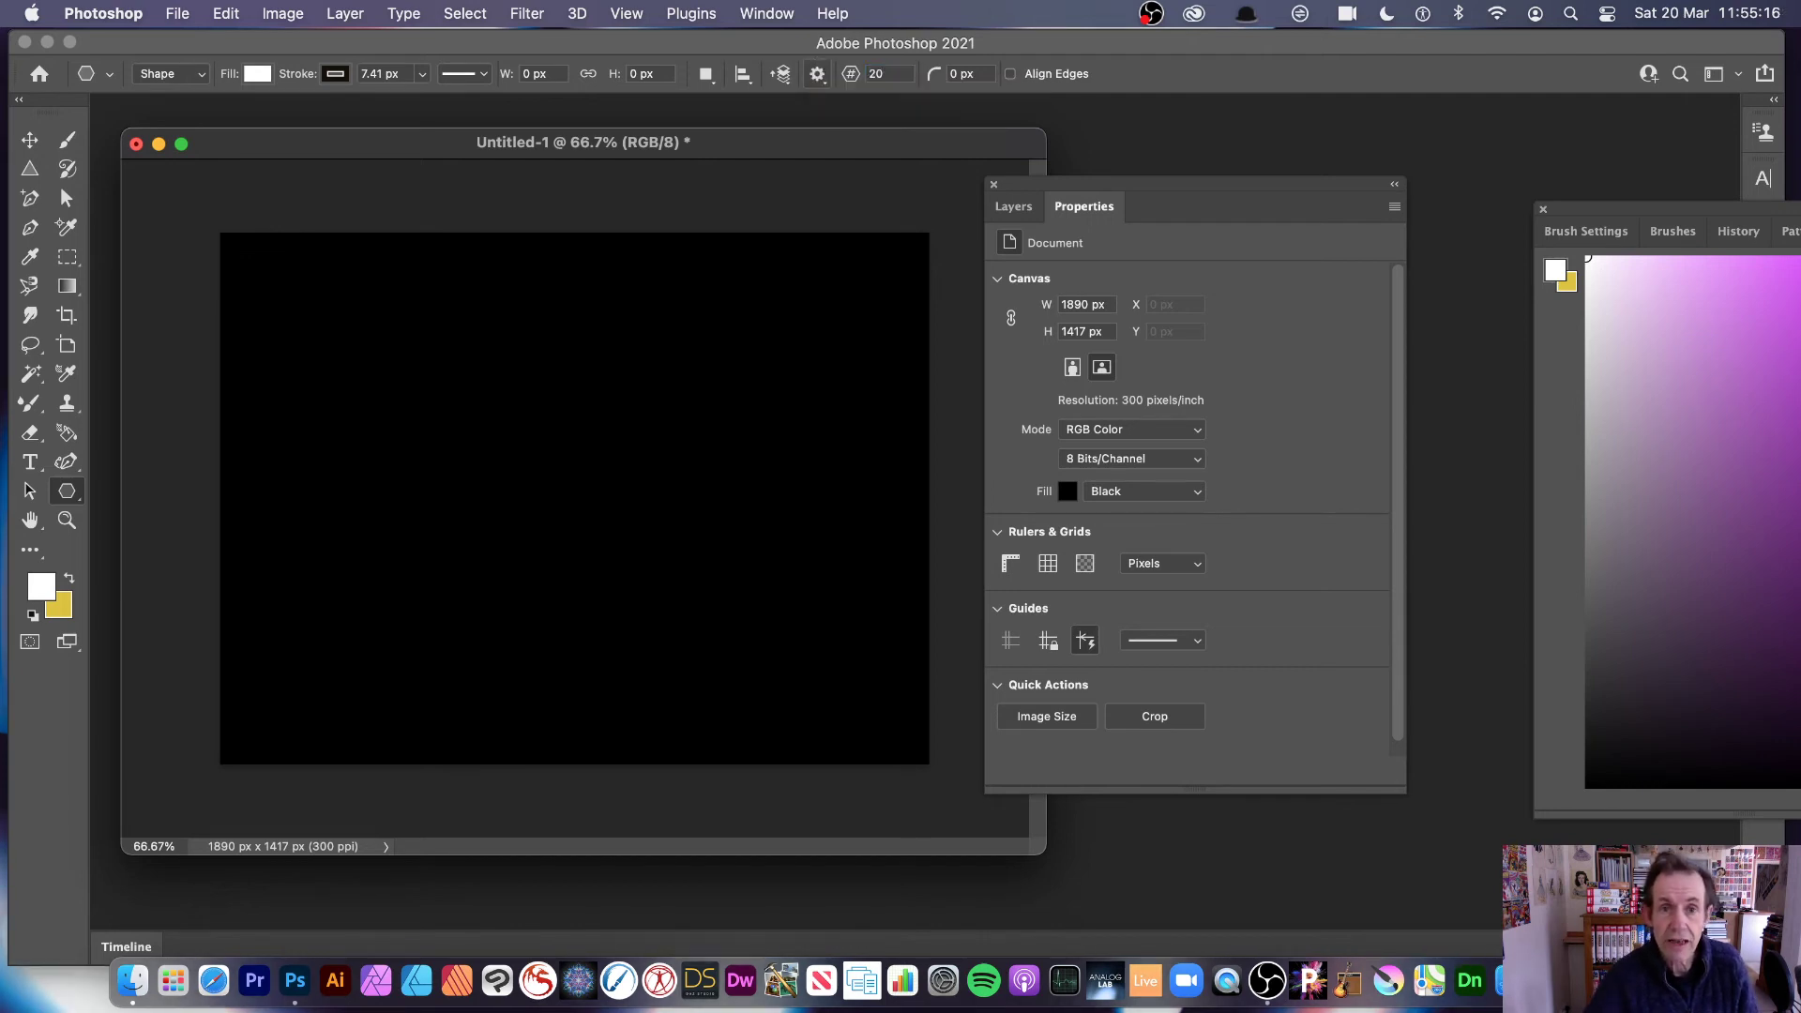
Step: Set the Polygon tool to a fixed size of 4 cm wide by 2 cm high with Smooth Star Indents enabled
left_click(818, 75)
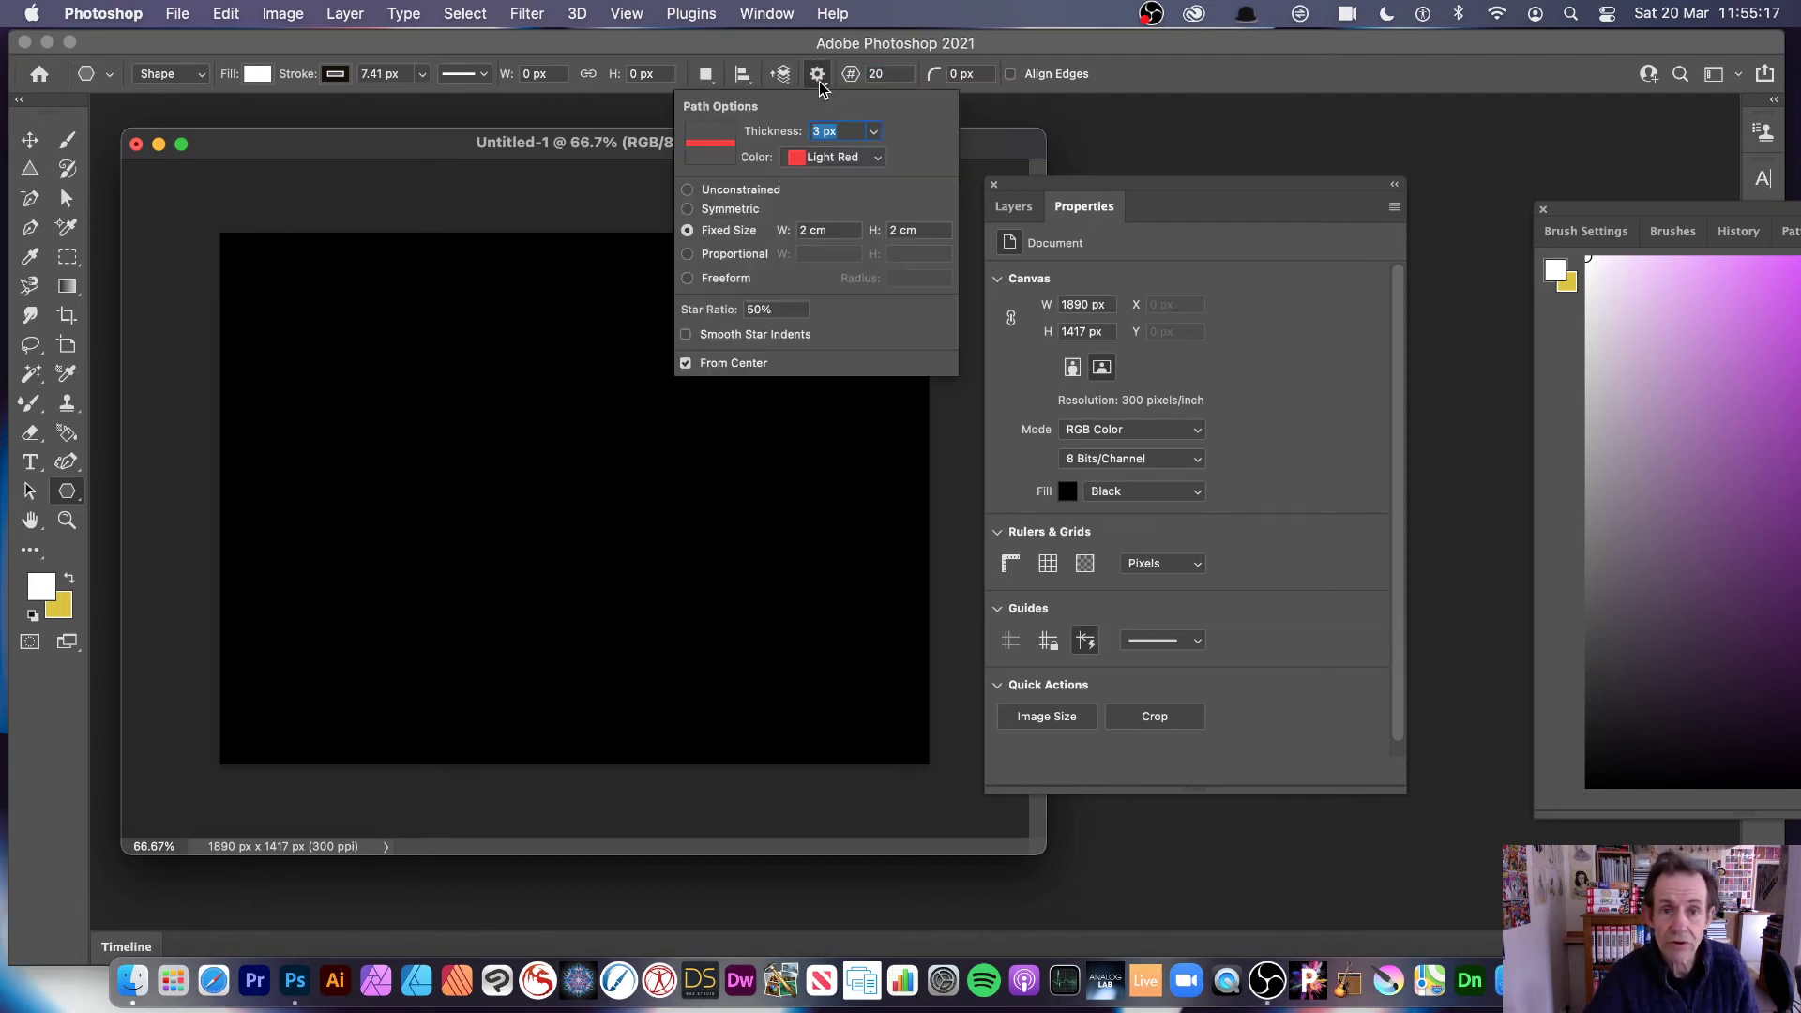
left_click(845, 231)
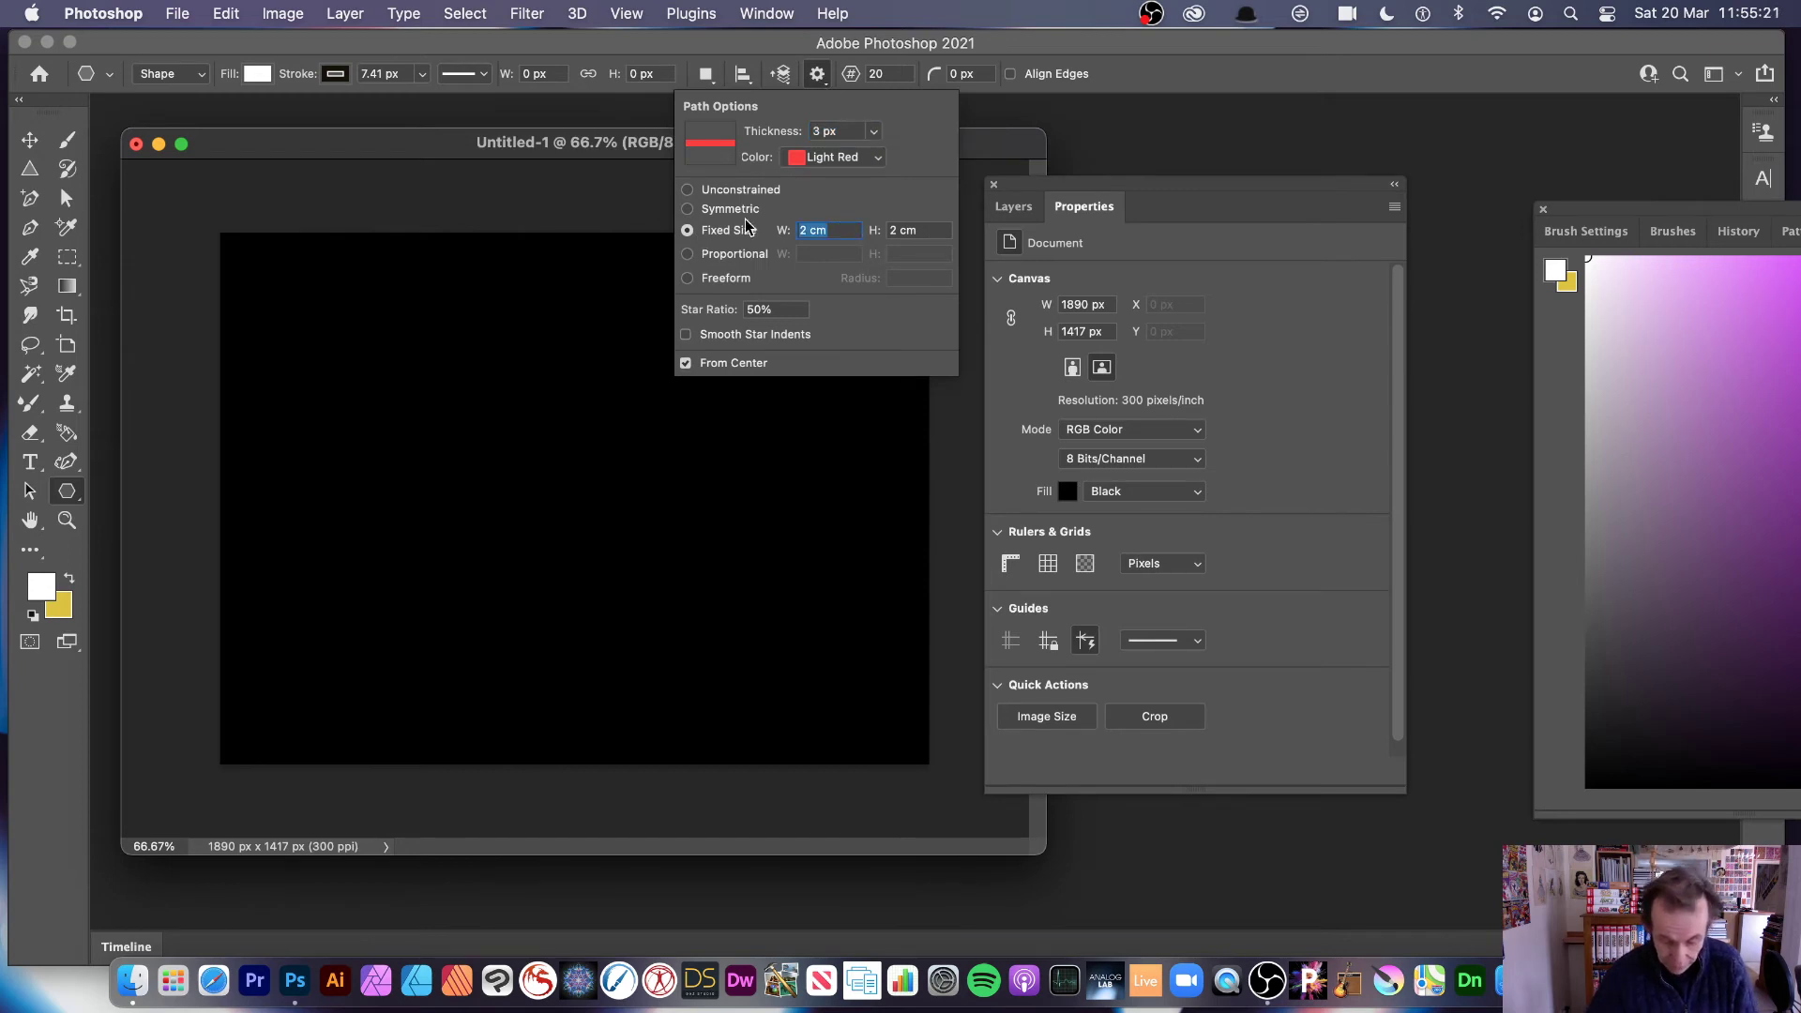
type("4")
key("Tab")
type("4")
key("Tab")
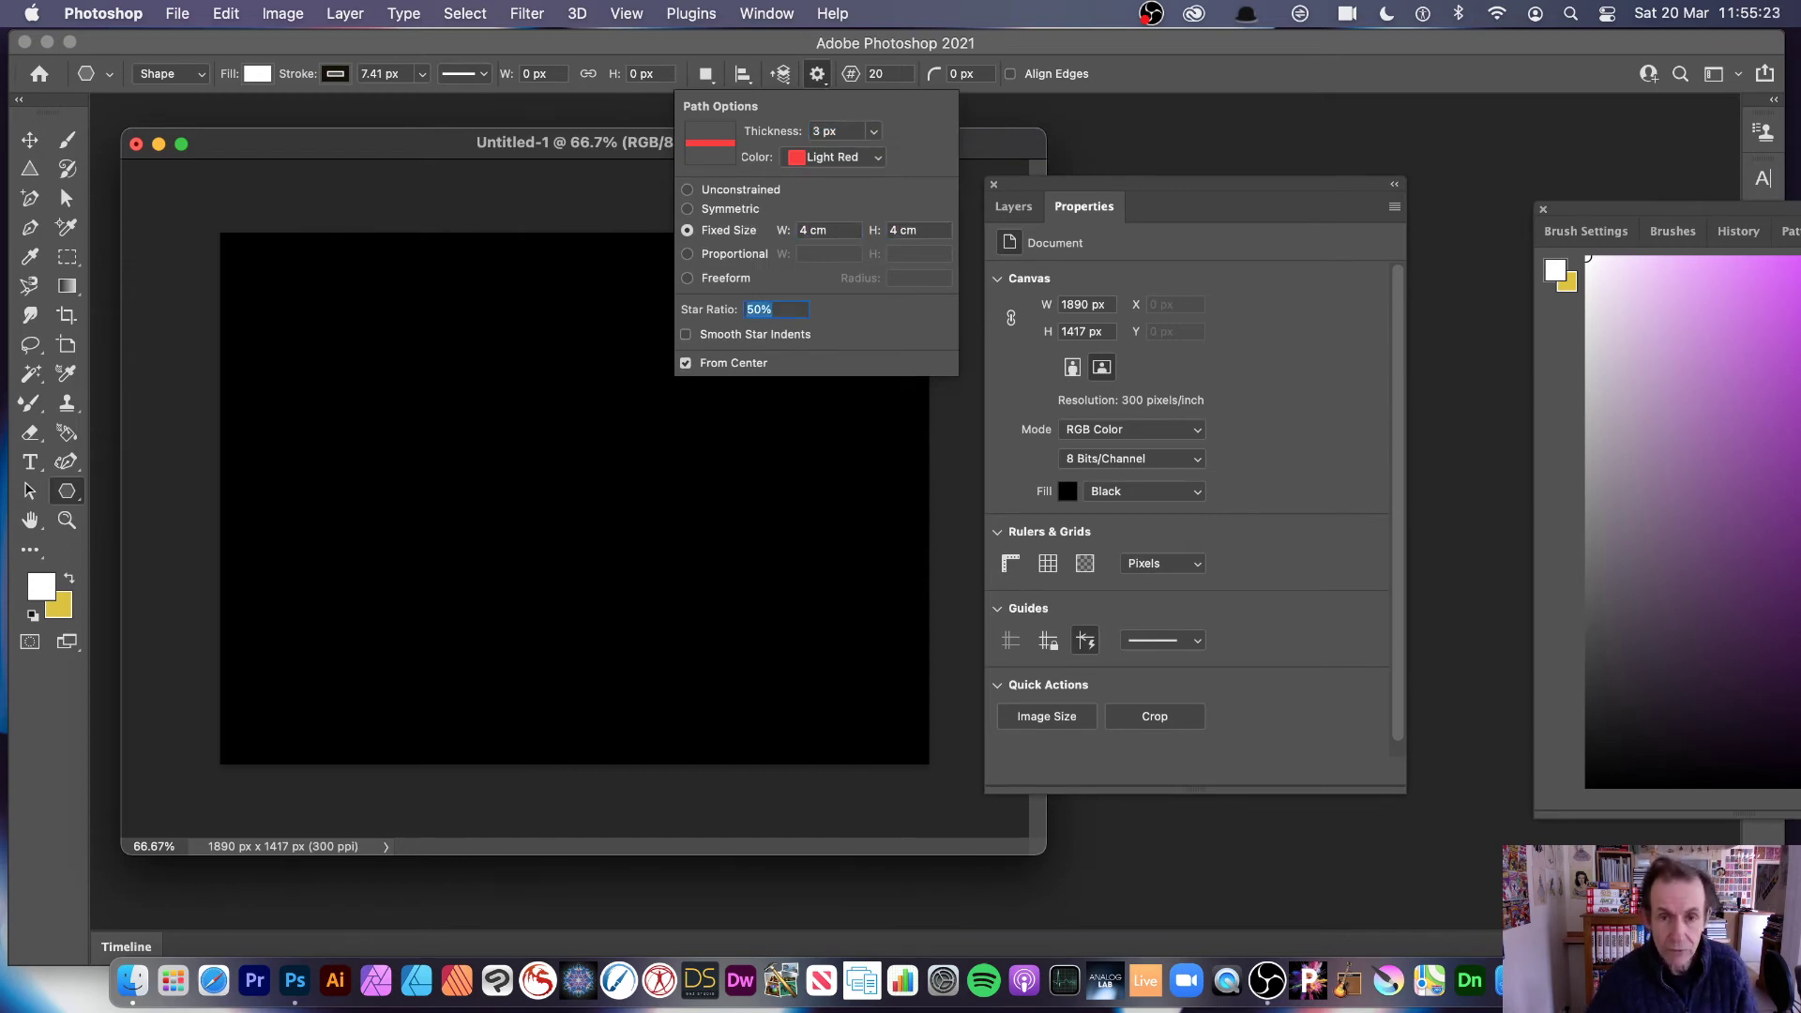
left_click(923, 229)
type("2")
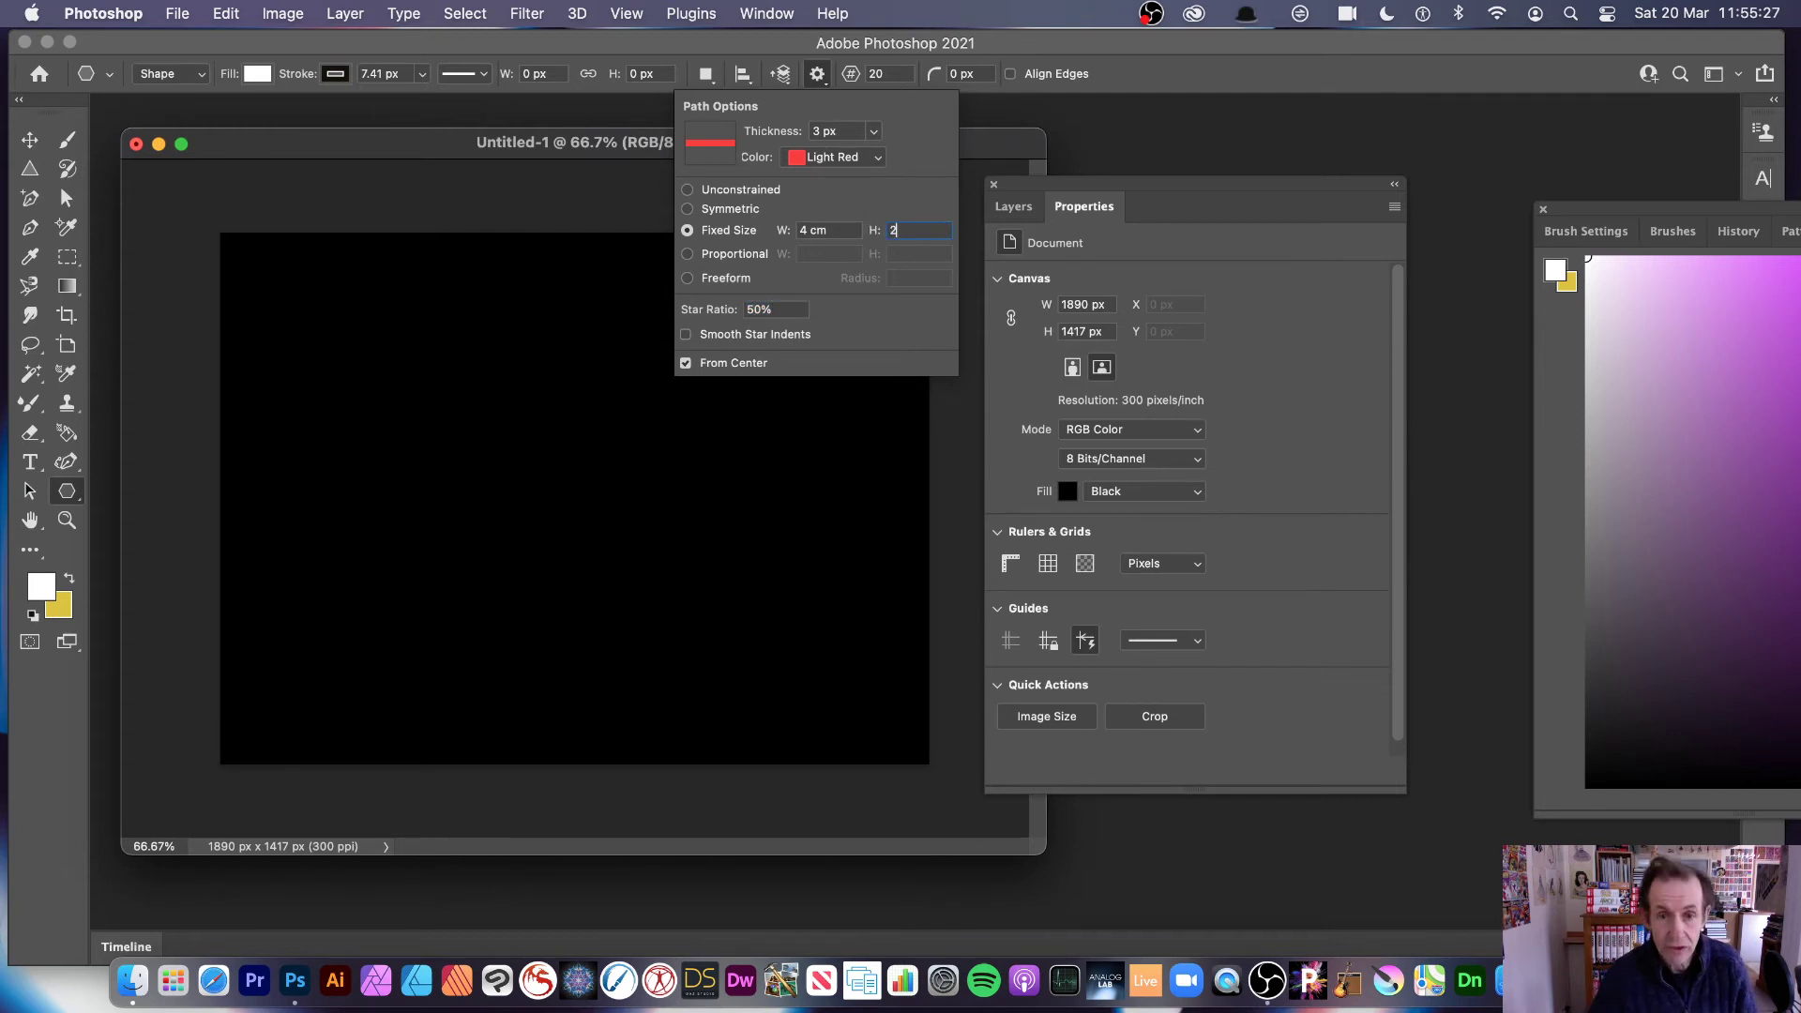
key("Tab")
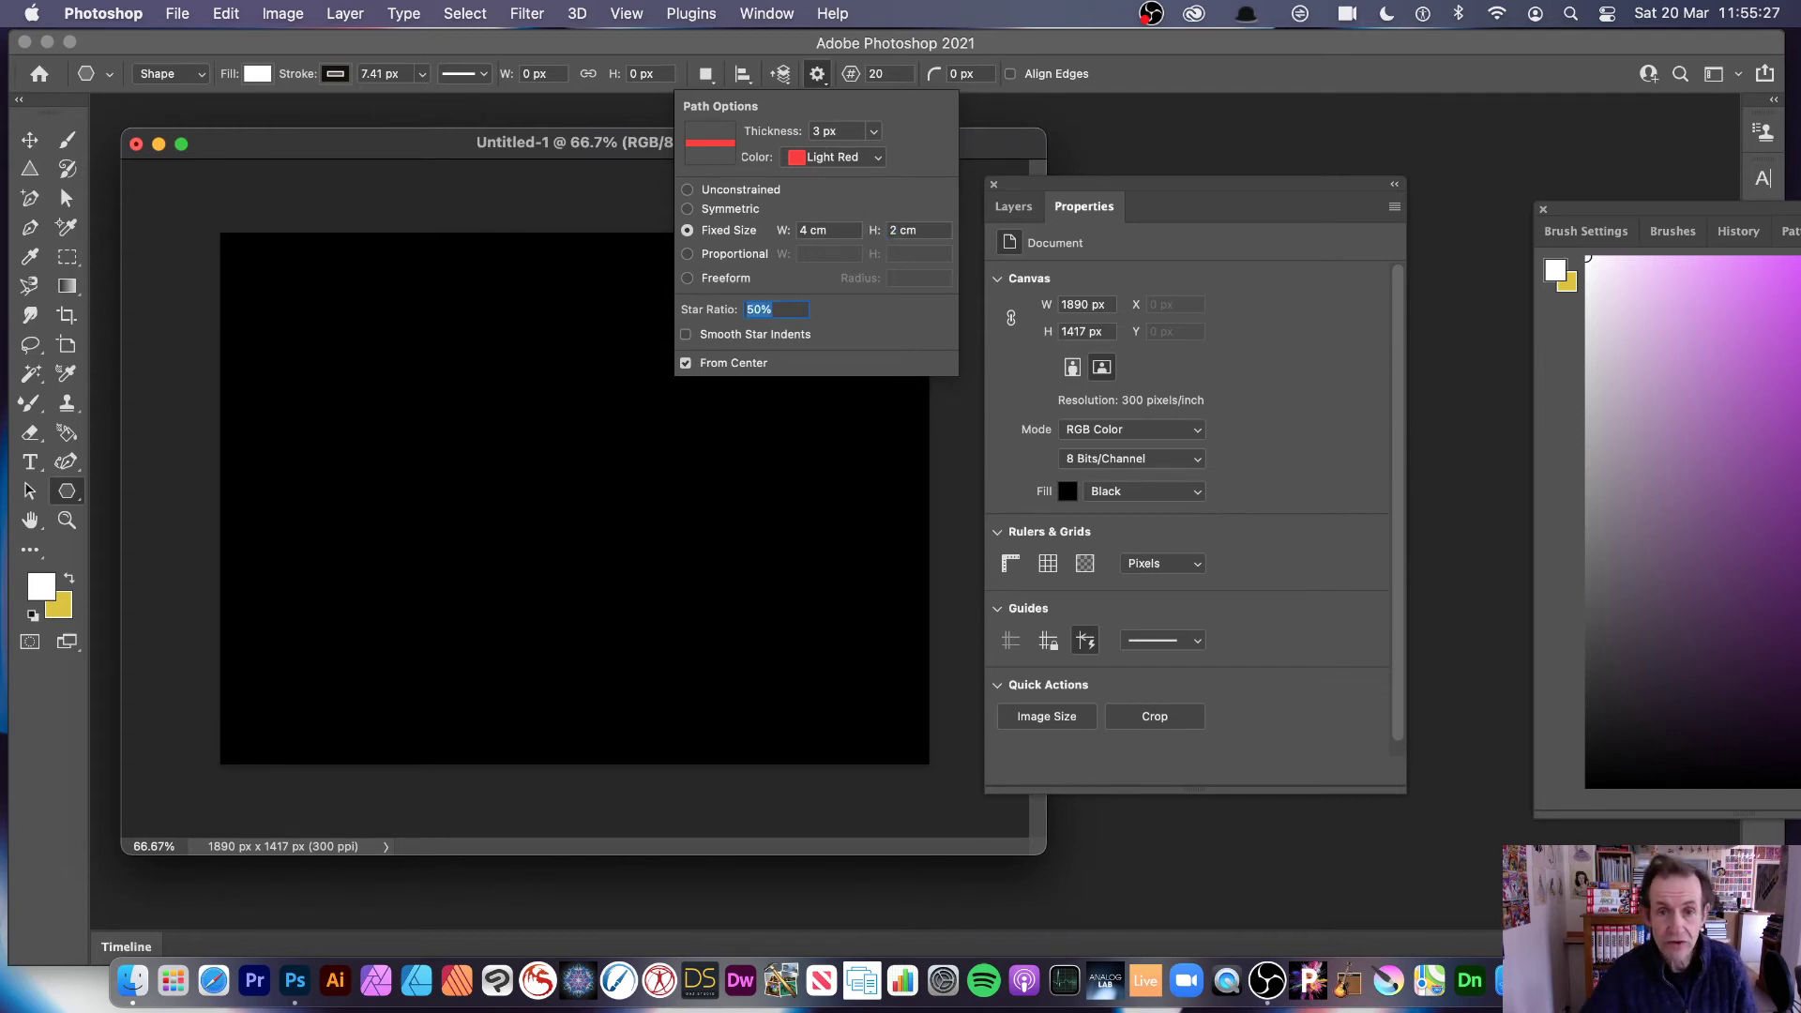
left_click(686, 335)
Step: Scatter seven white 20-sided stars, each 472 by 236 px, over the black canvas
left_click_drag(543, 503, 495, 407)
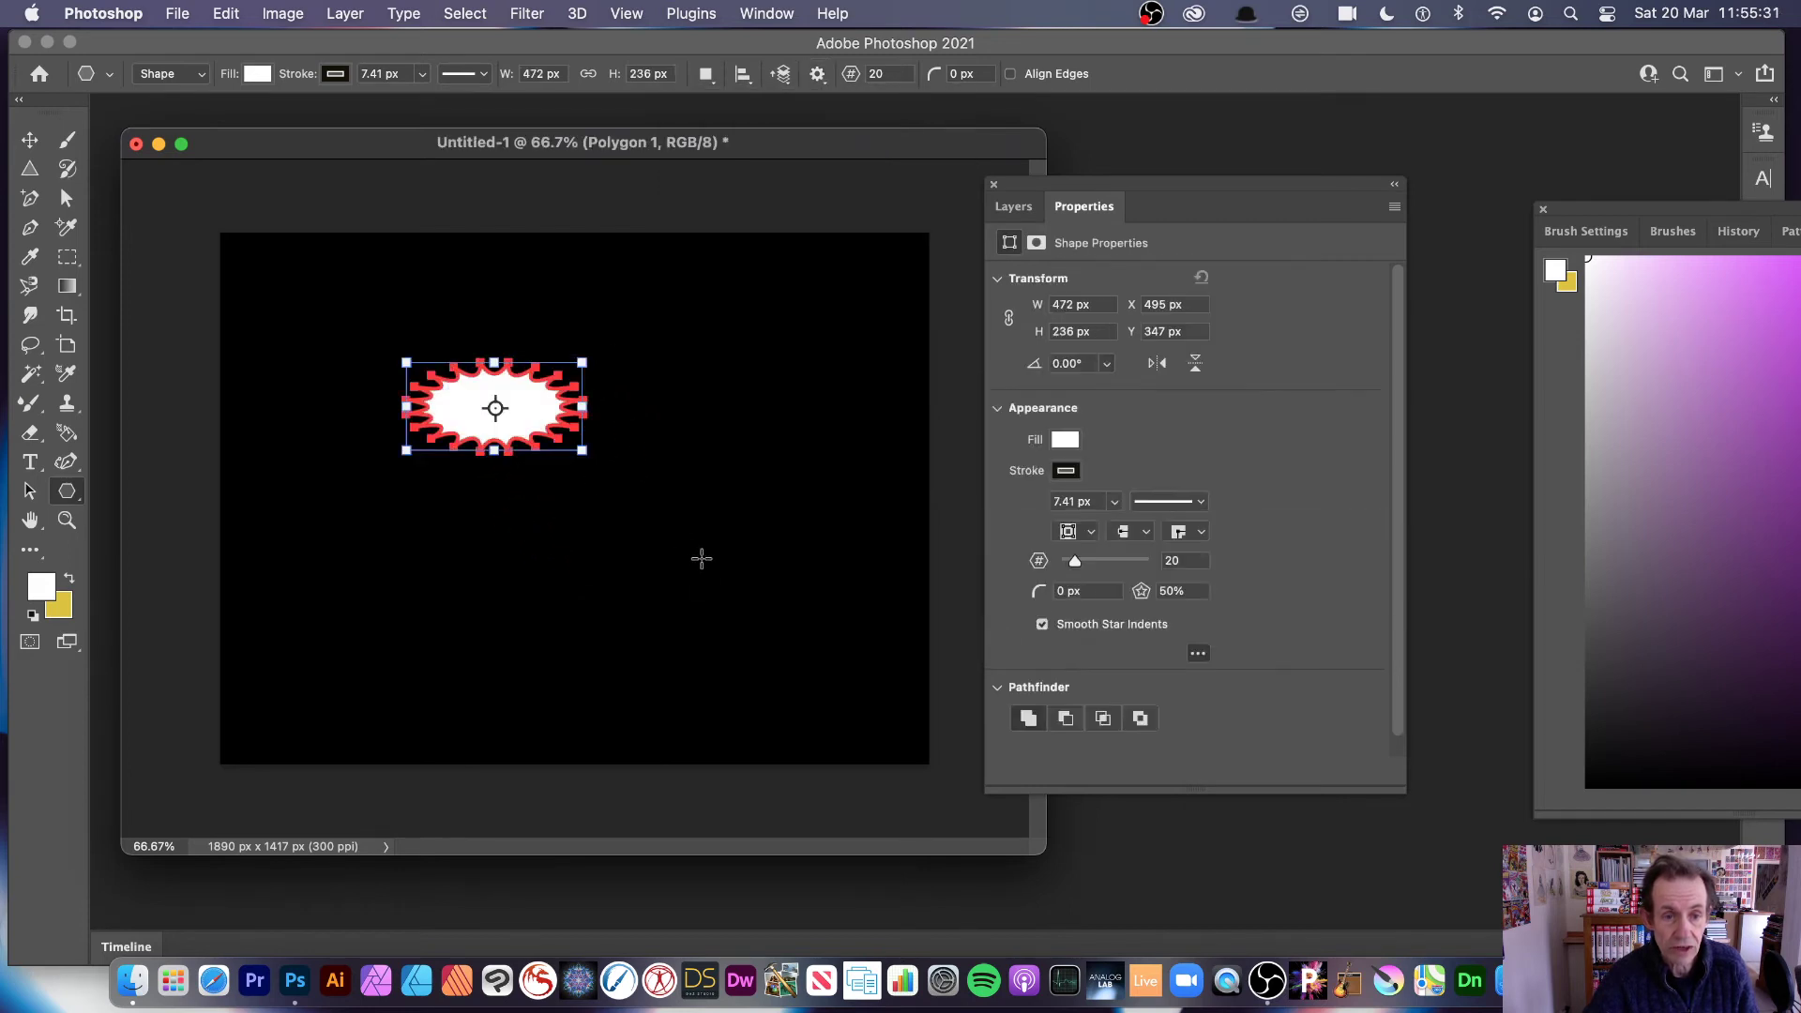
mouse_move(701, 559)
left_mouse_down()
mouse_move(788, 586)
mouse_move(701, 558)
left_mouse_up()
left_click(877, 716)
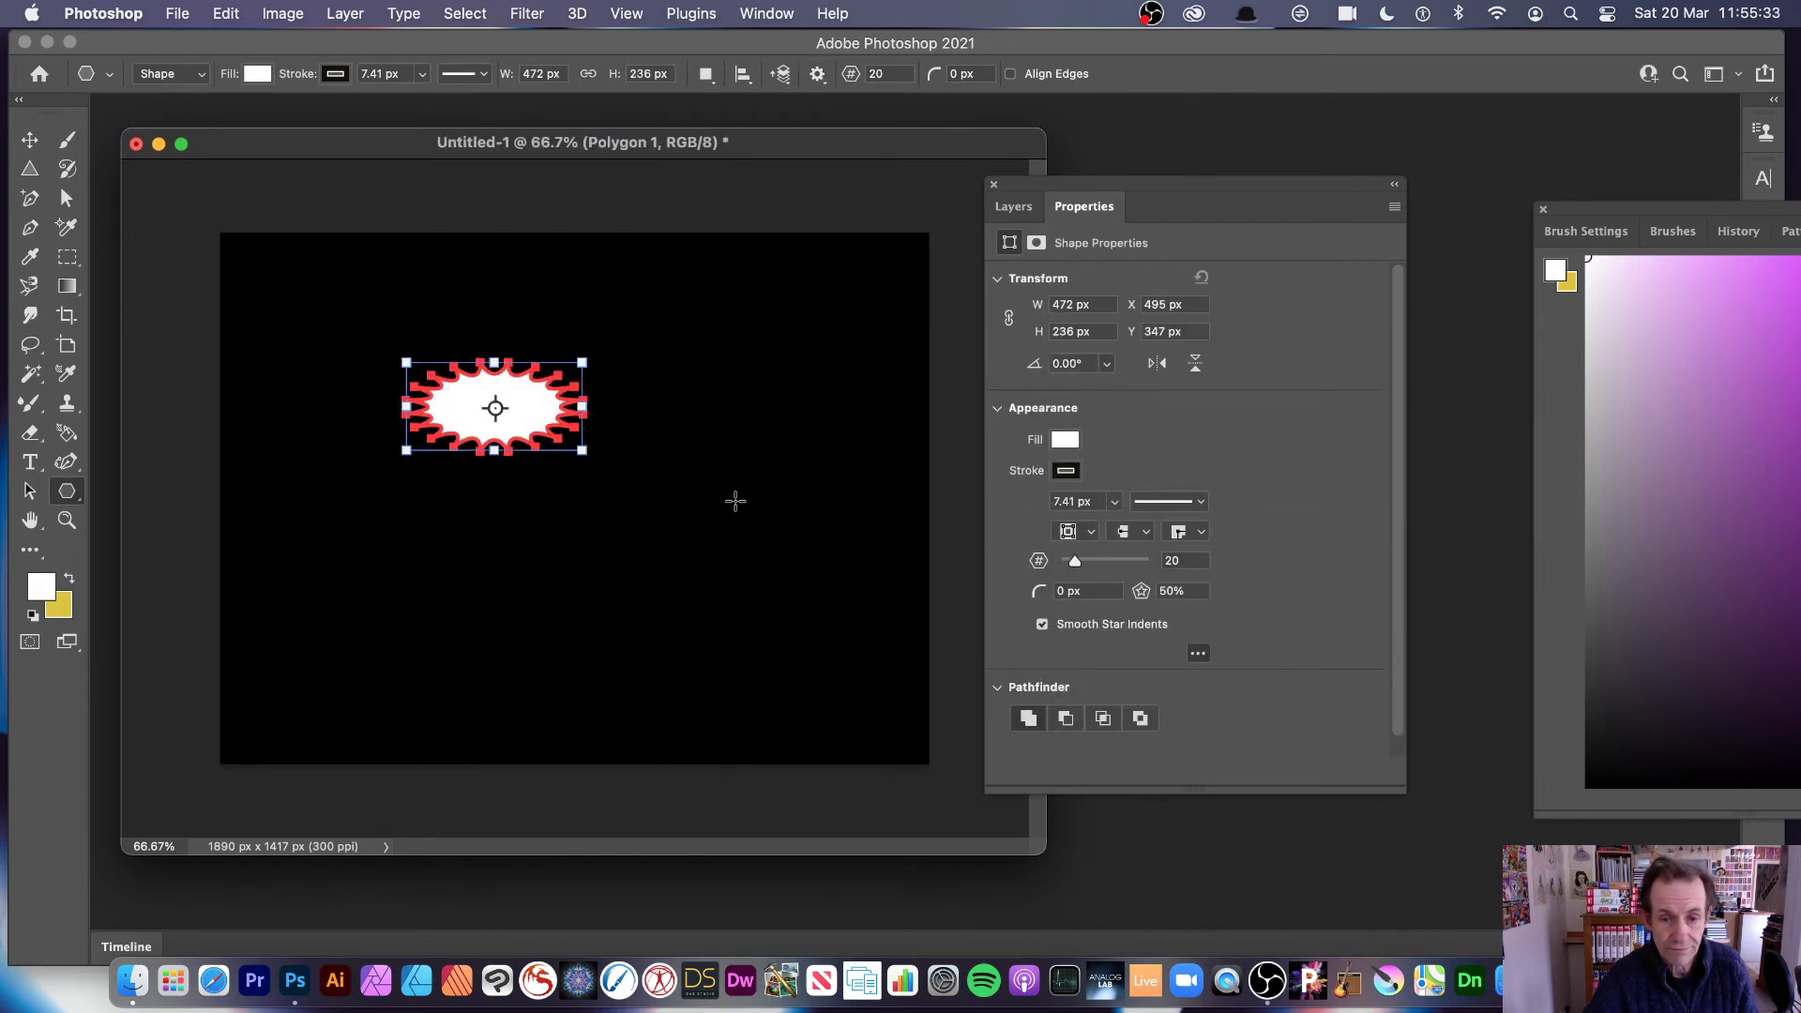
left_click(728, 456)
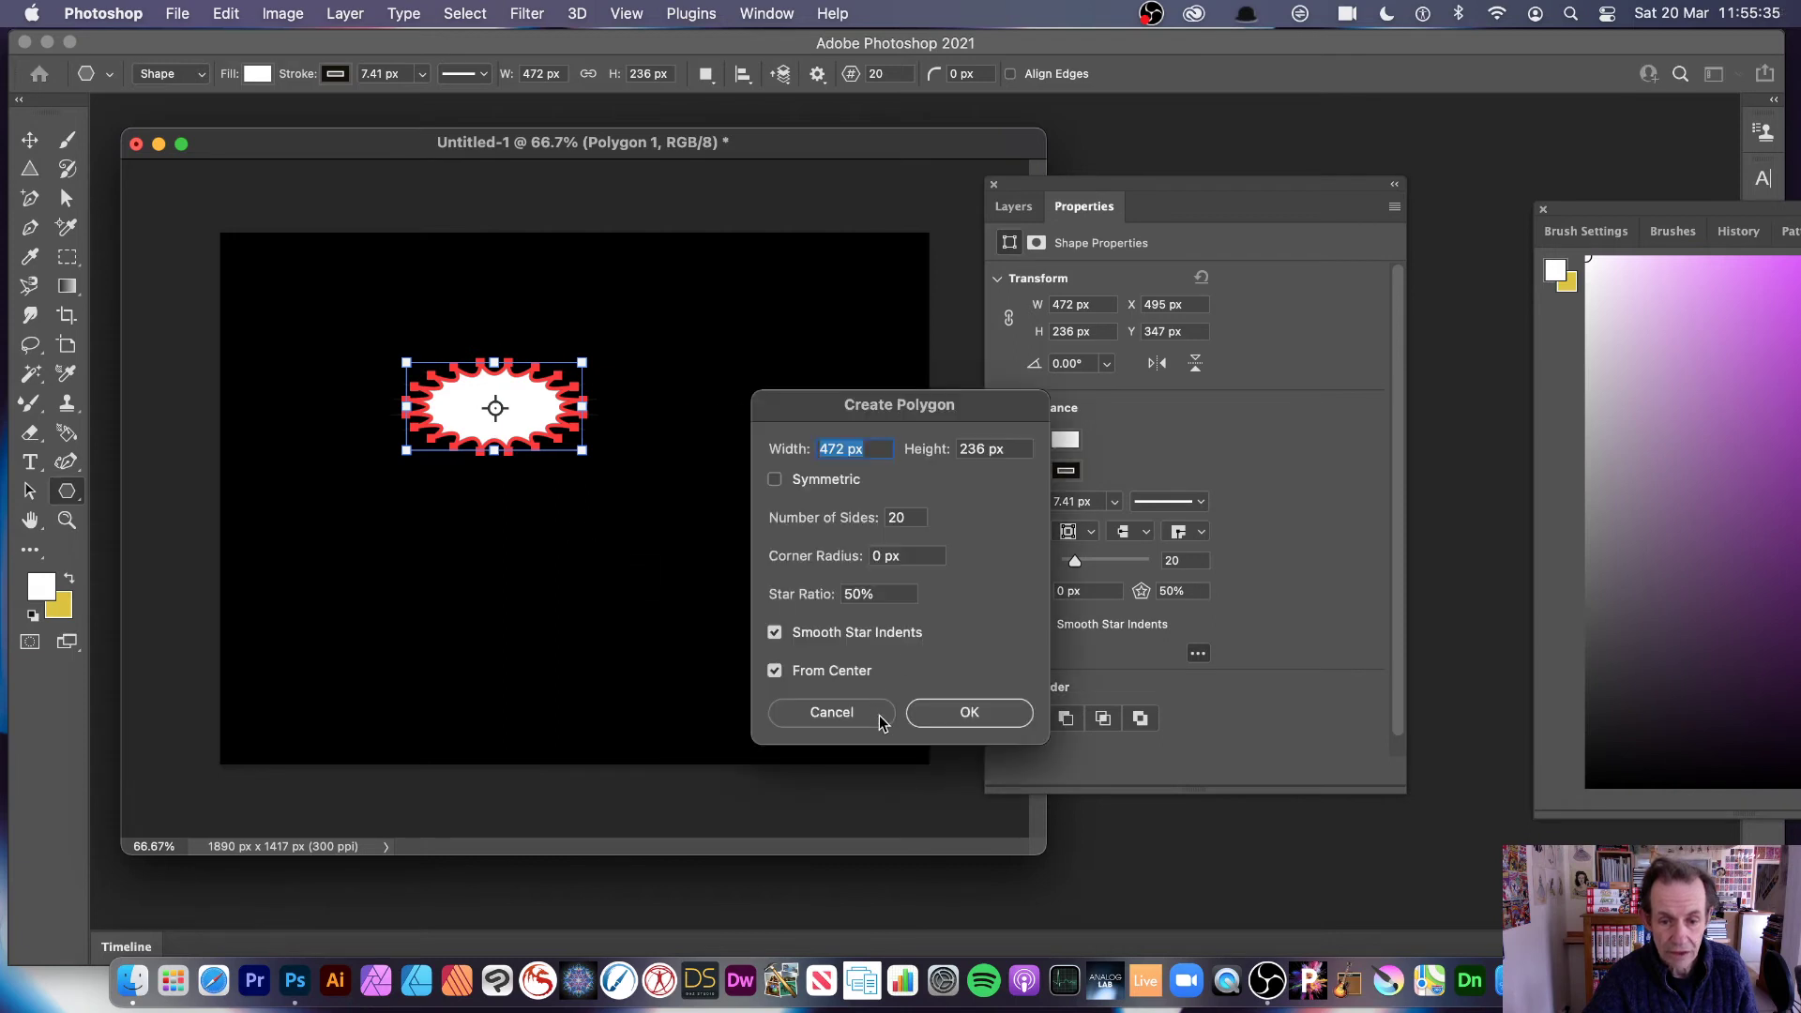
left_click(969, 713)
left_click(560, 543)
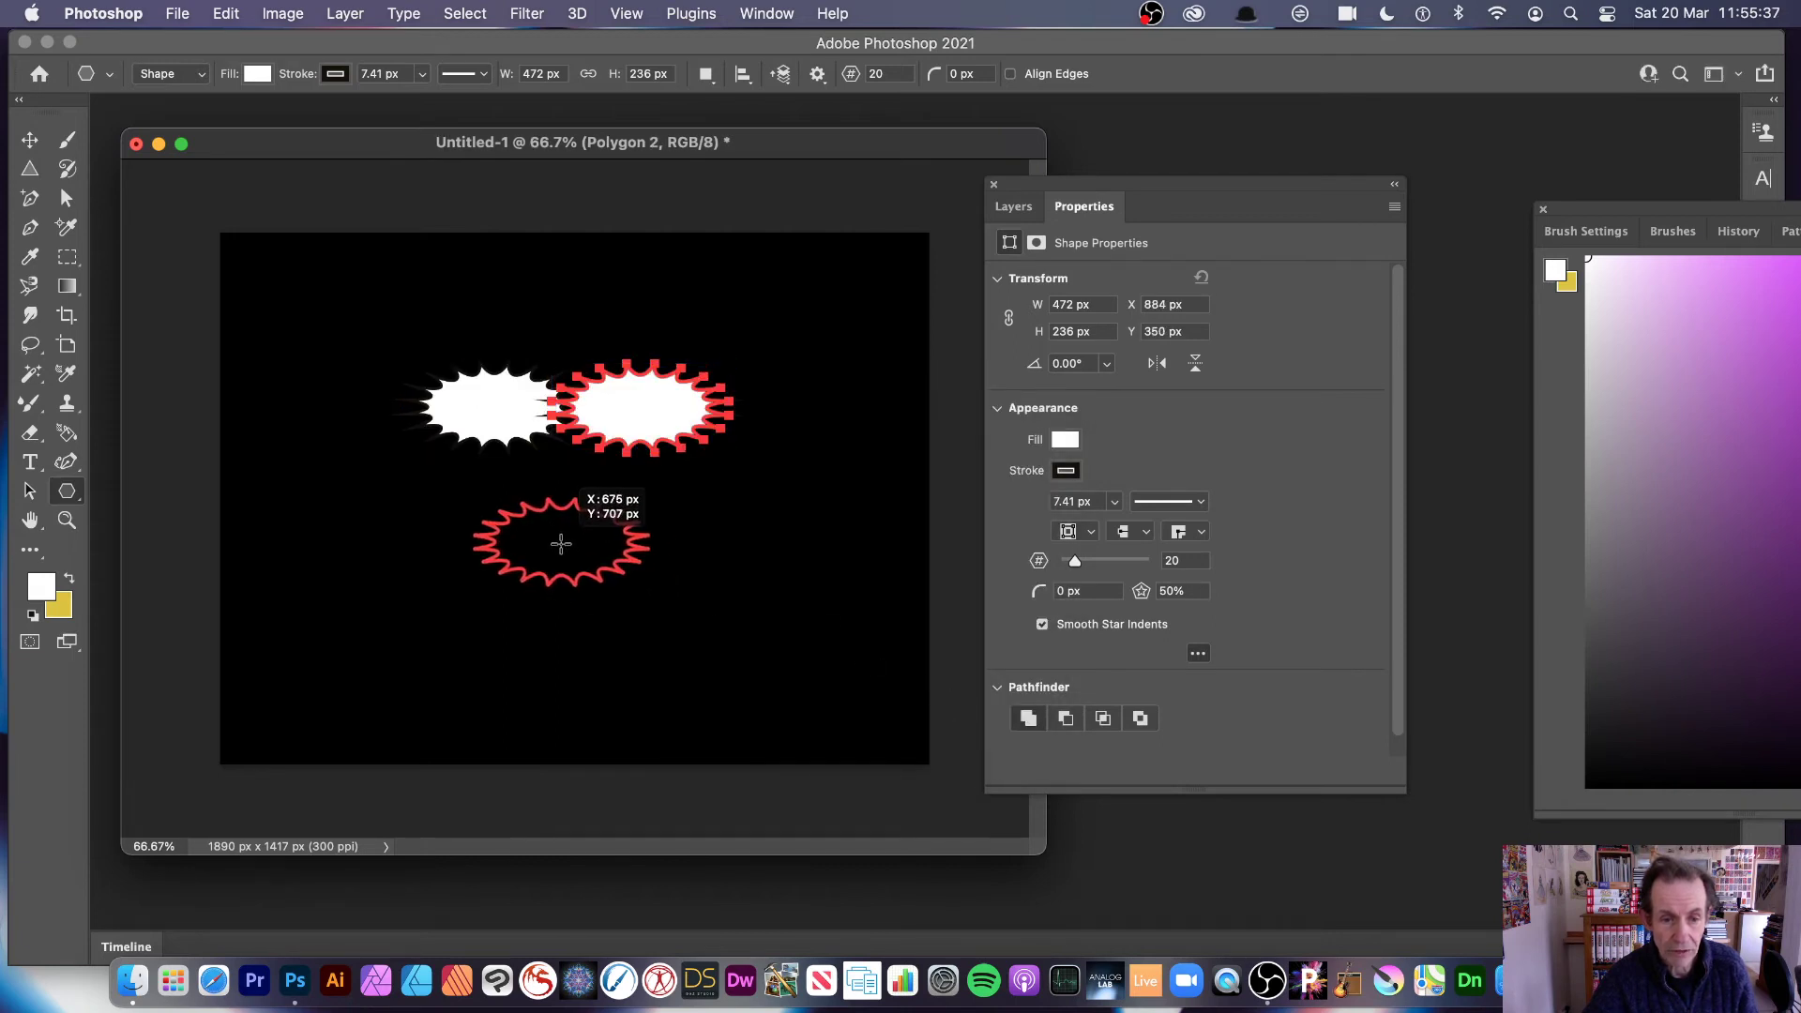
left_click_drag(560, 543, 561, 542)
left_click_drag(763, 651, 752, 634)
left_click(820, 471)
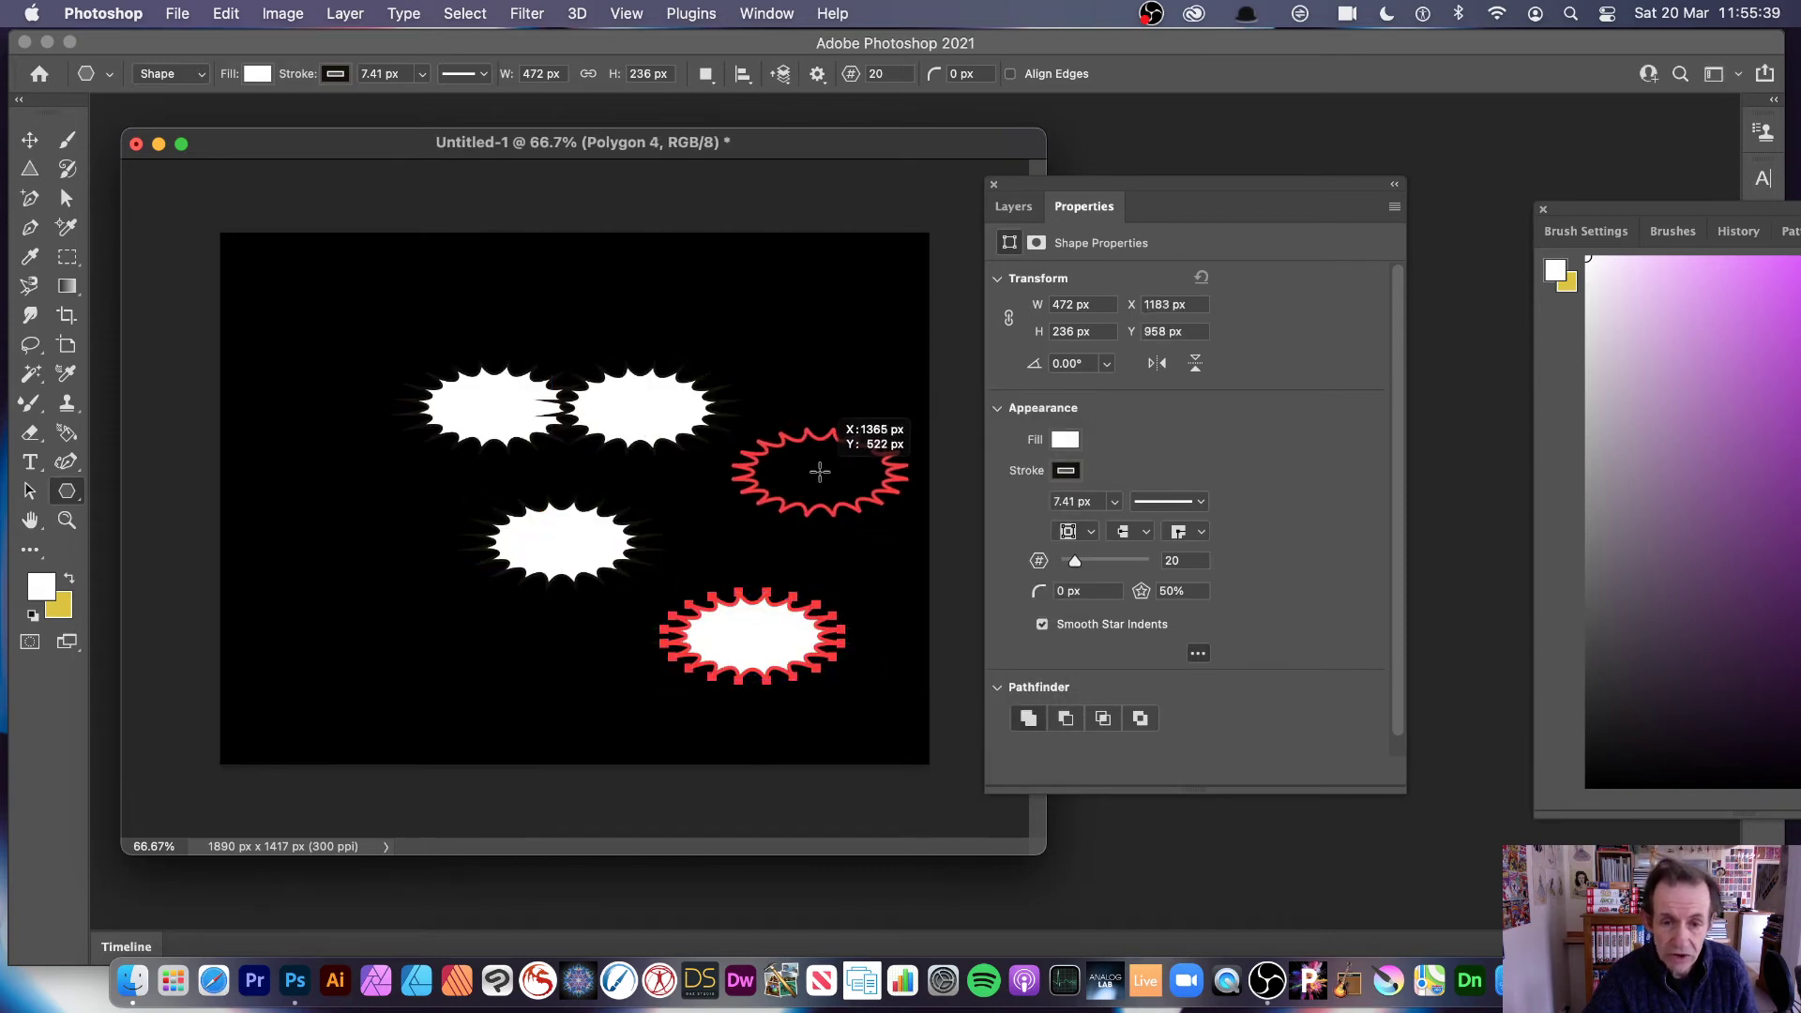
left_click_drag(820, 470, 820, 471)
left_click_drag(763, 313, 763, 321)
left_click(337, 515)
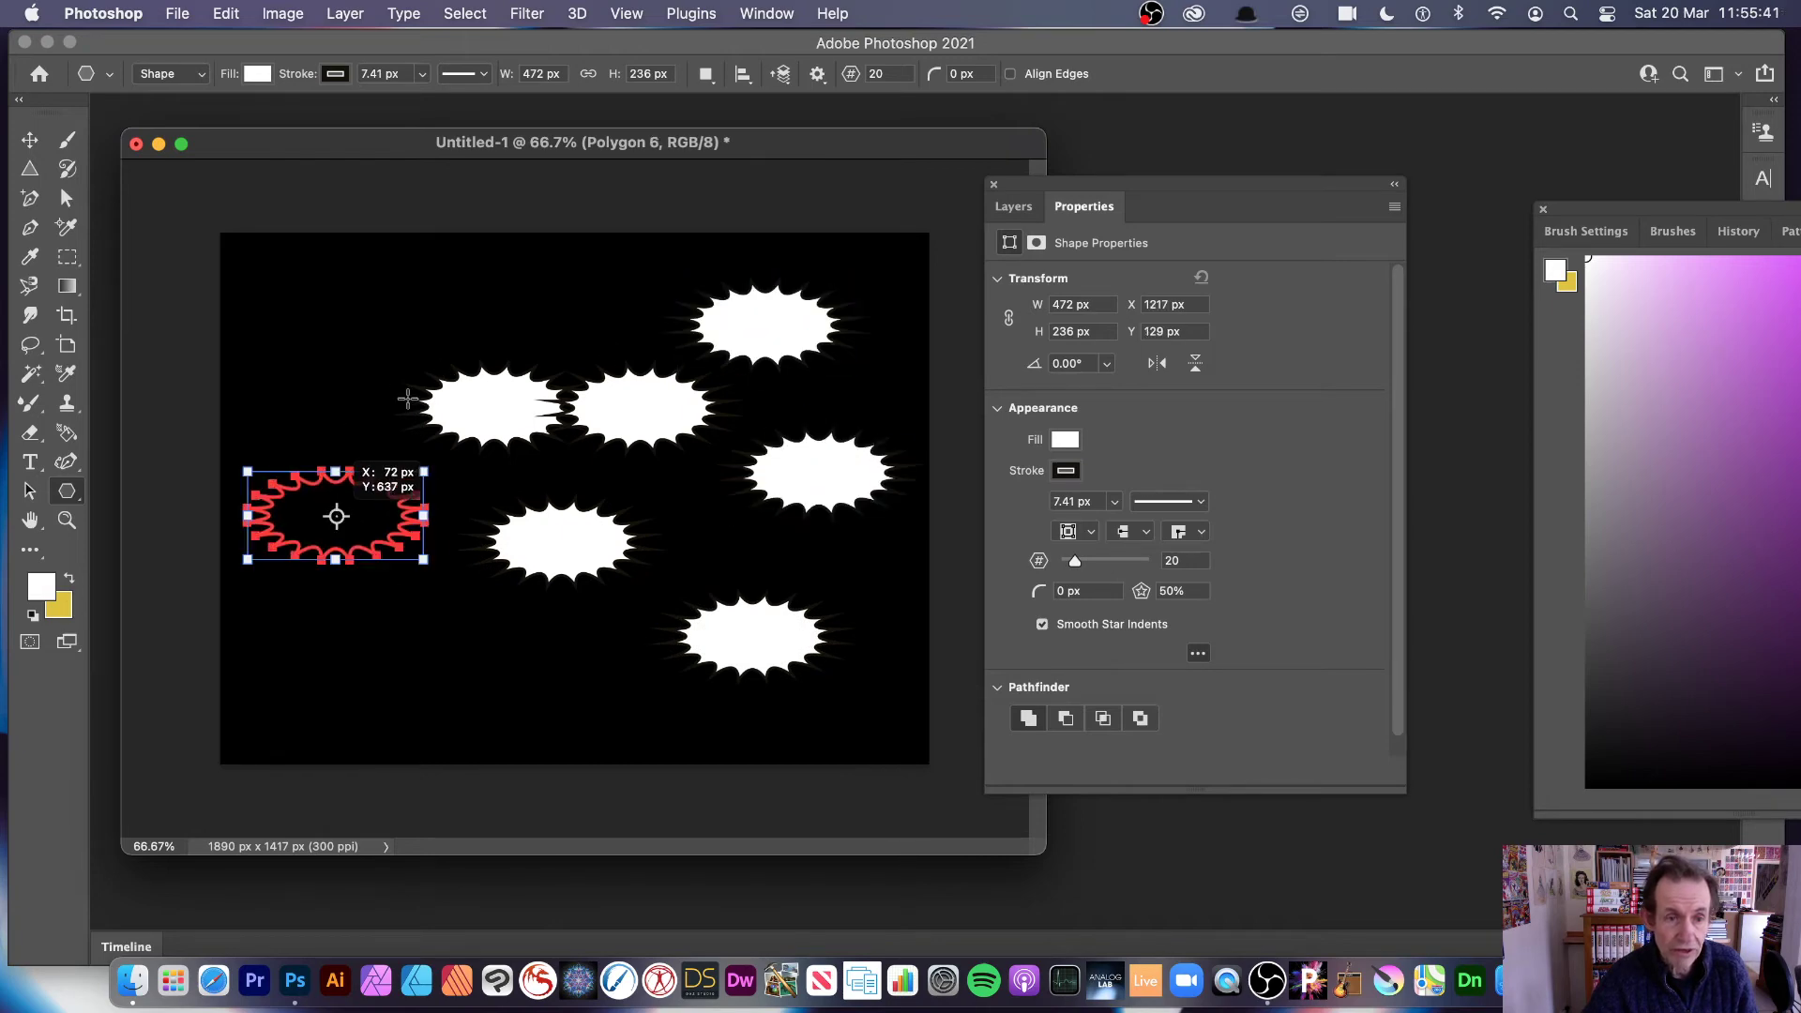
Step: Add four more 472 by 236 px white stars in the remaining gaps on the canvas
left_click(414, 335)
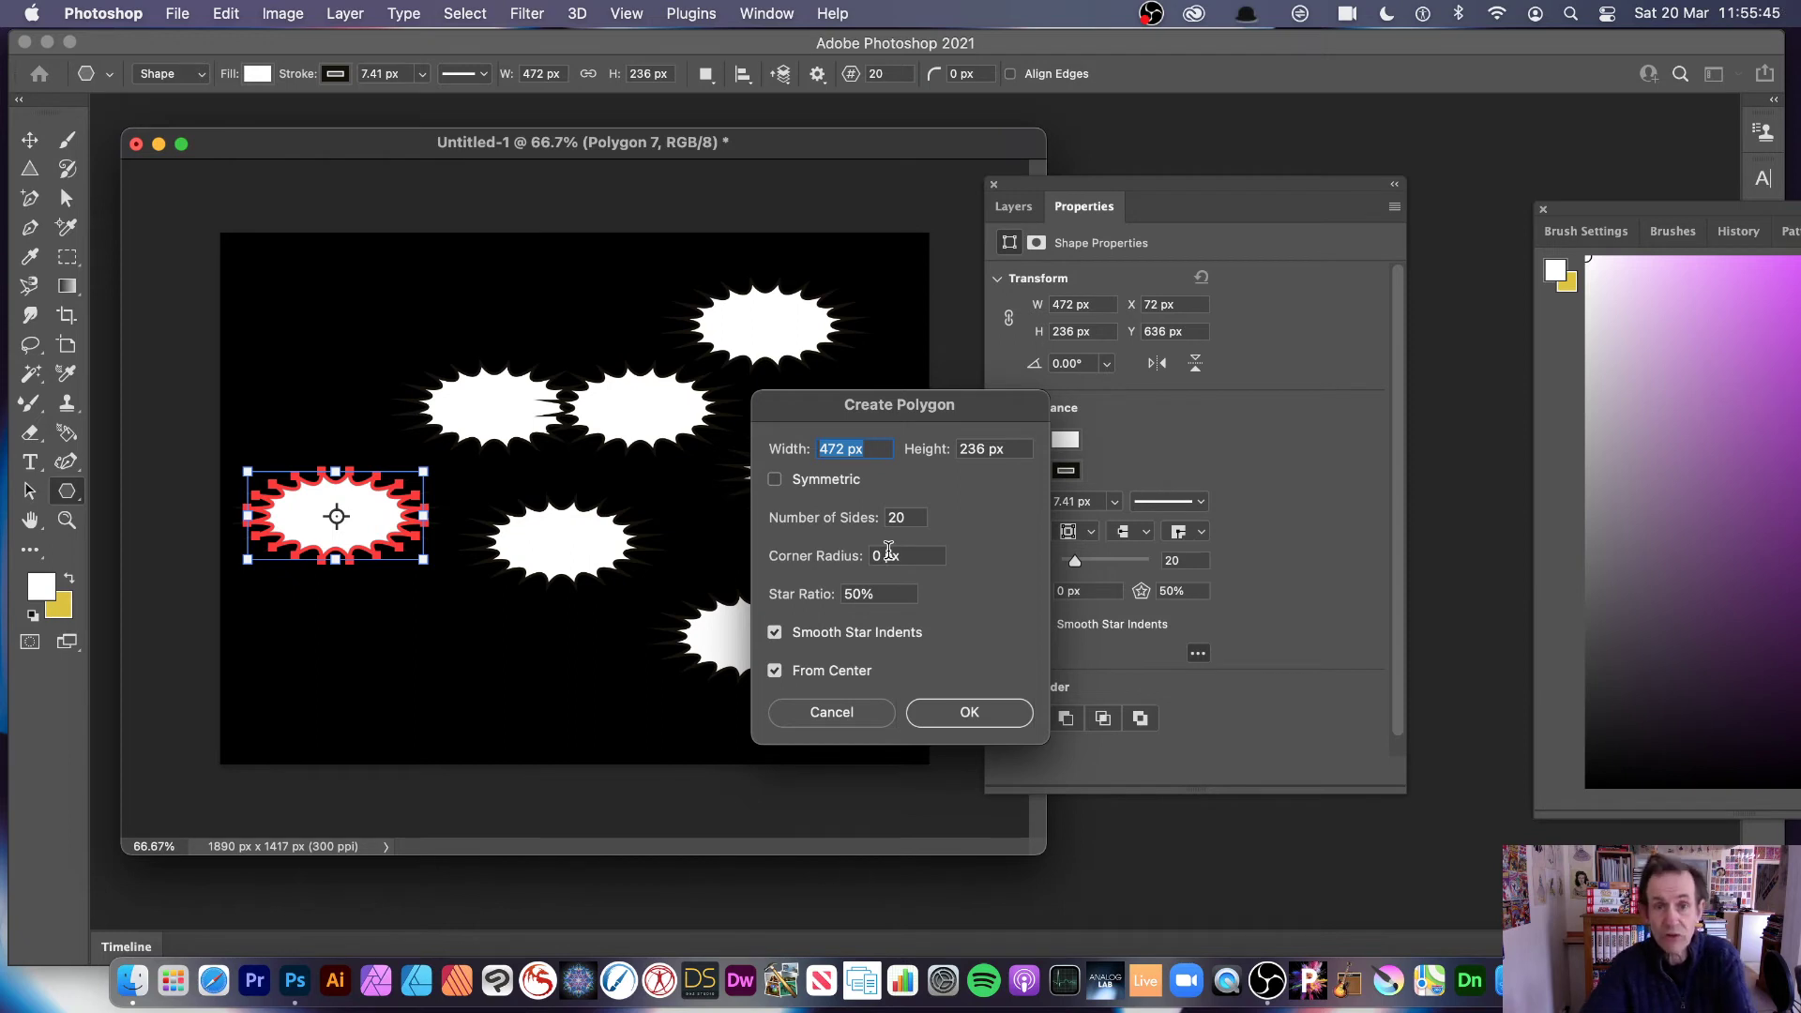
left_click(829, 712)
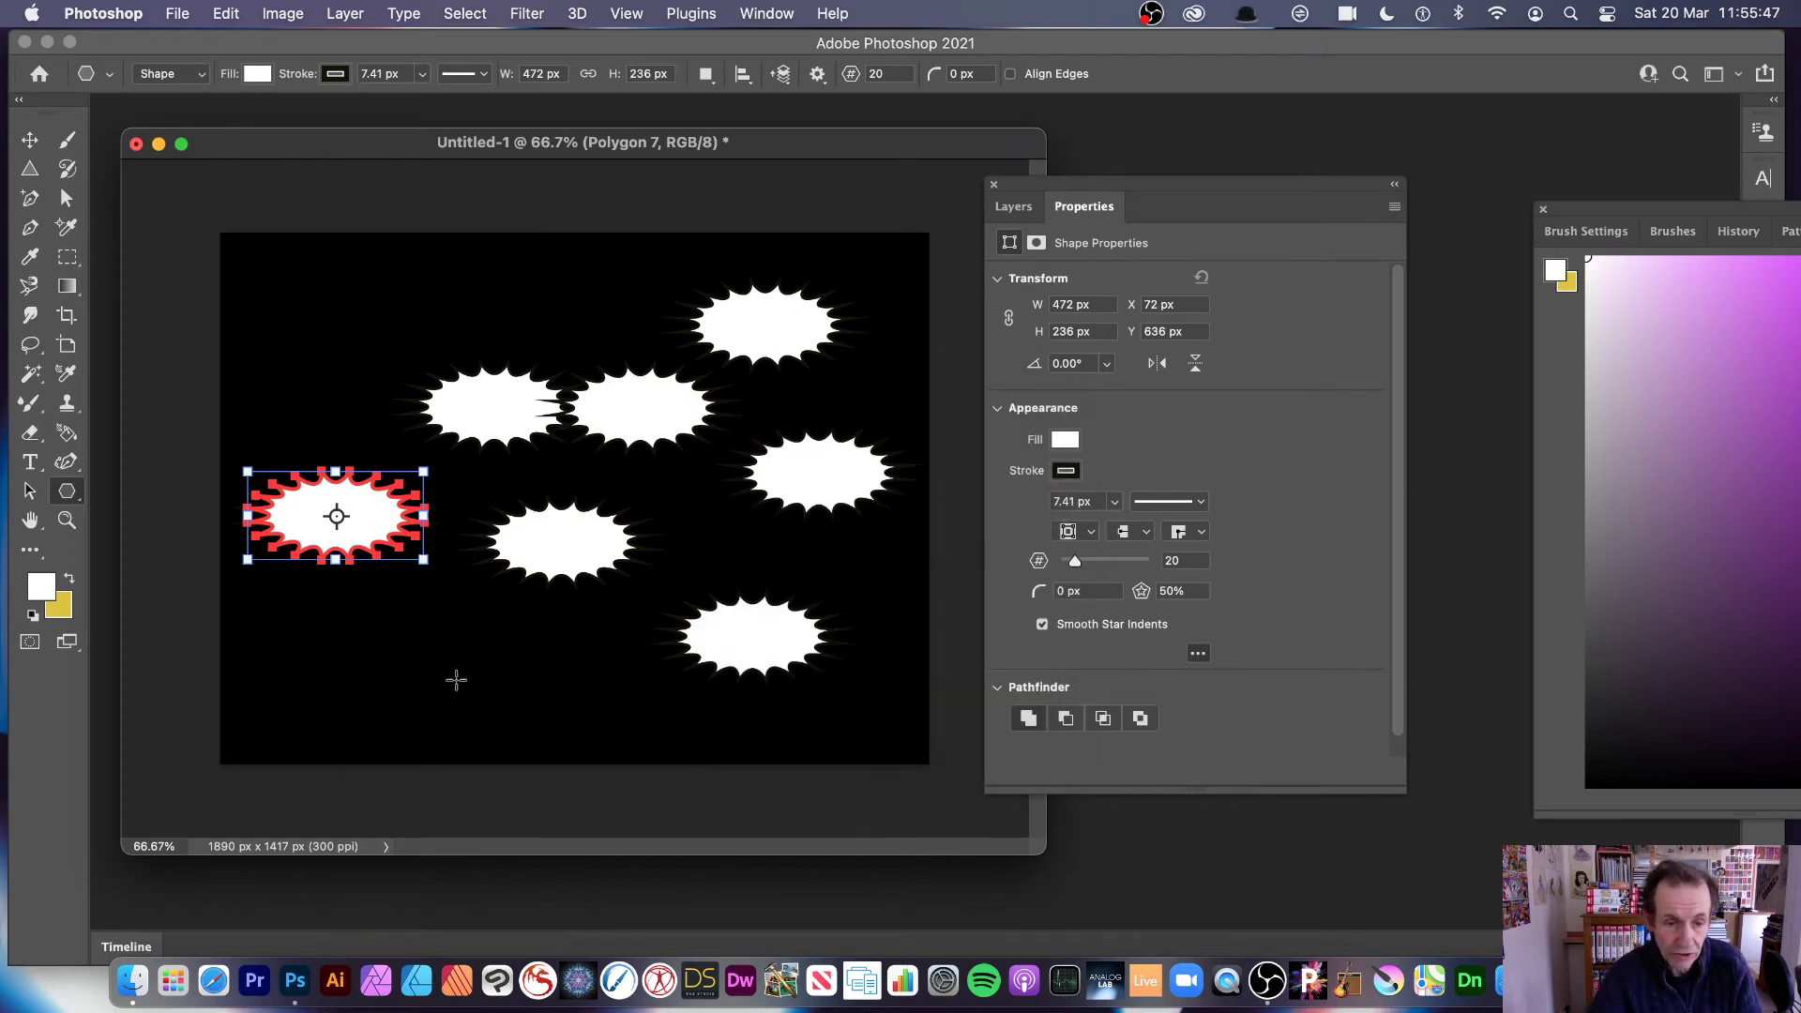
left_click_drag(336, 516, 712, 528)
left_click_drag(475, 334, 455, 317)
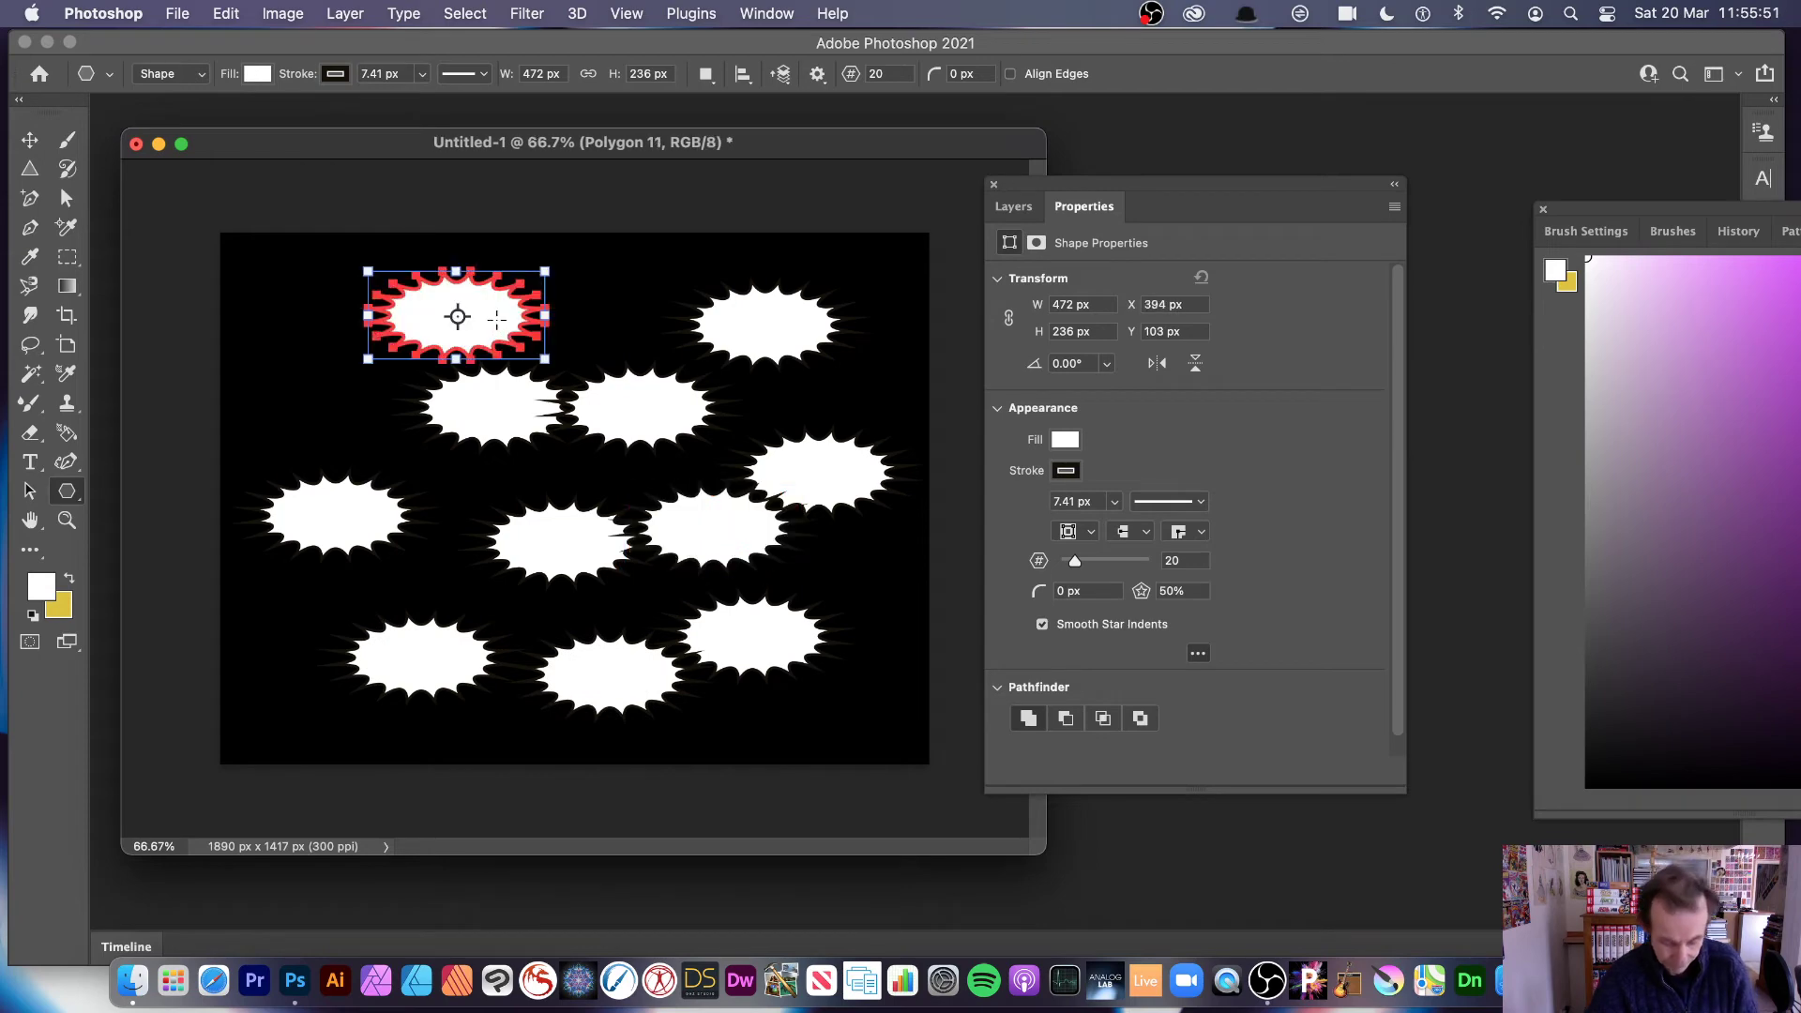
Step: Undo all the wide oval stars back to the empty black canvas
key("super+z")
key("super+z")
key("super+z")
key("super+z")
key("super+z")
key("super+z")
key("super+z")
key("super+z")
key("super+z")
key("super+z")
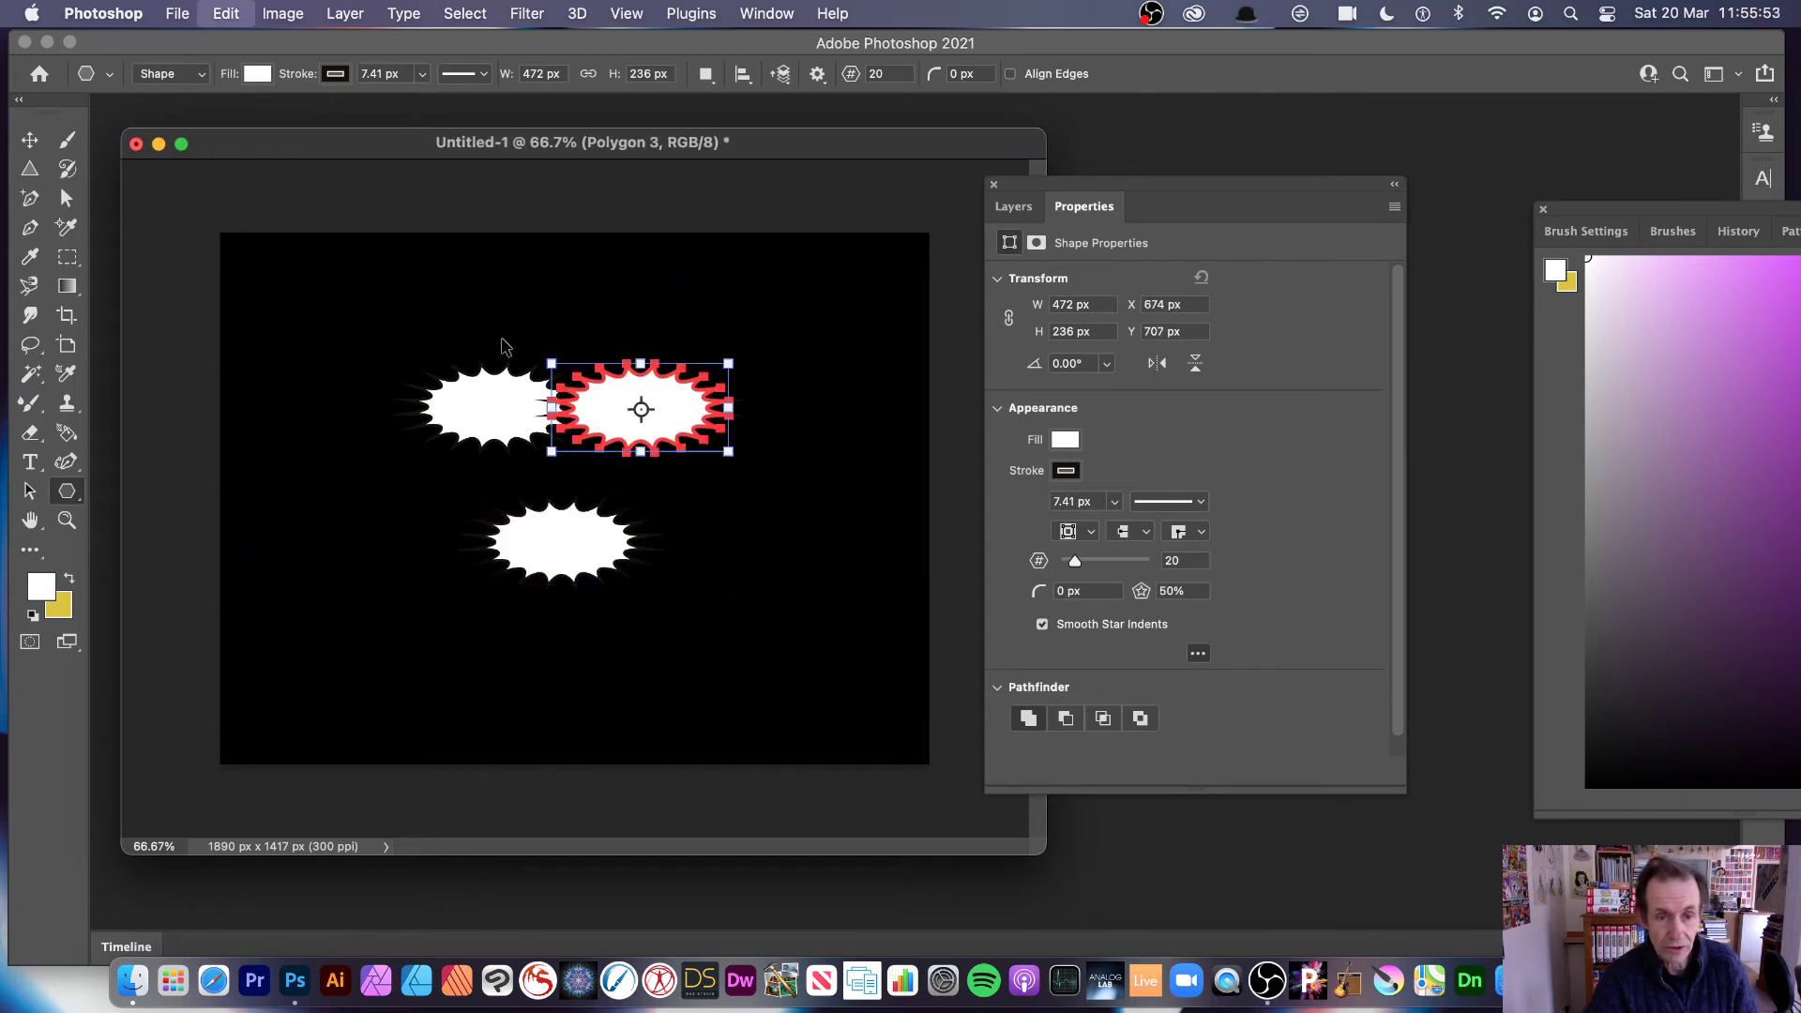
key("super+z")
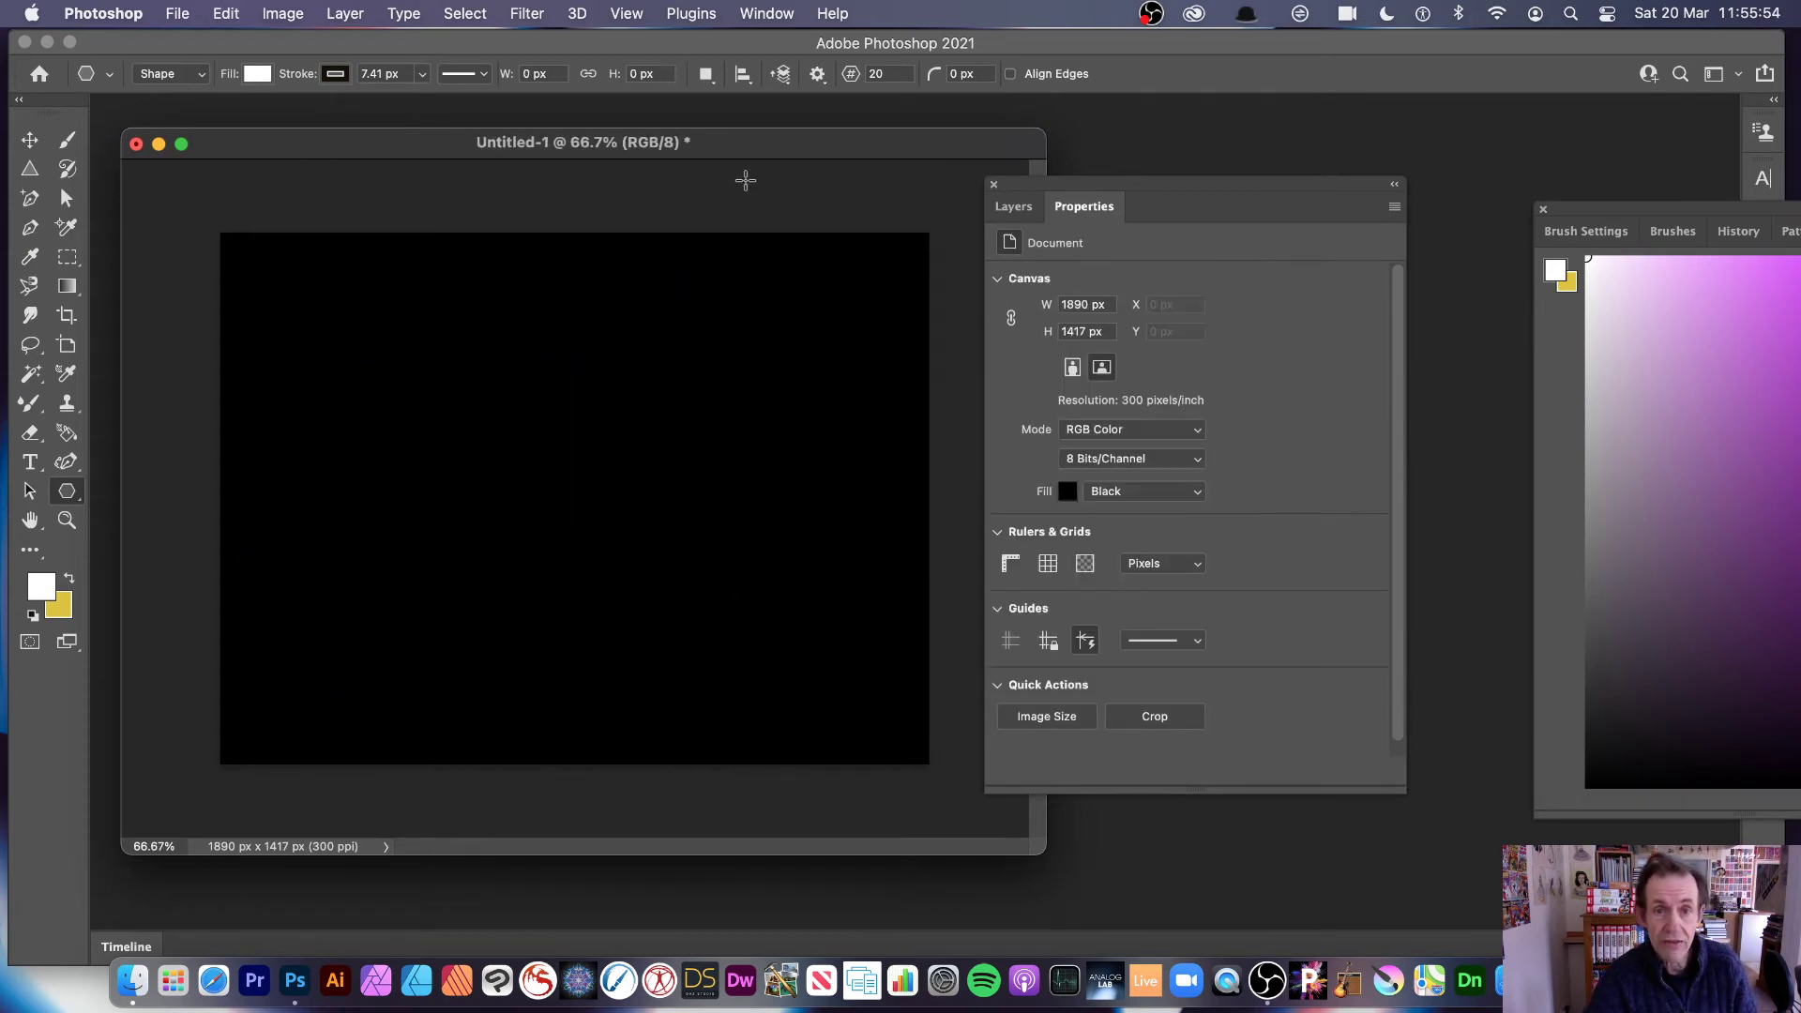
Step: Constrain the Polygon tool to proportional sizing with a width of 1 and a height of 2
left_click(817, 74)
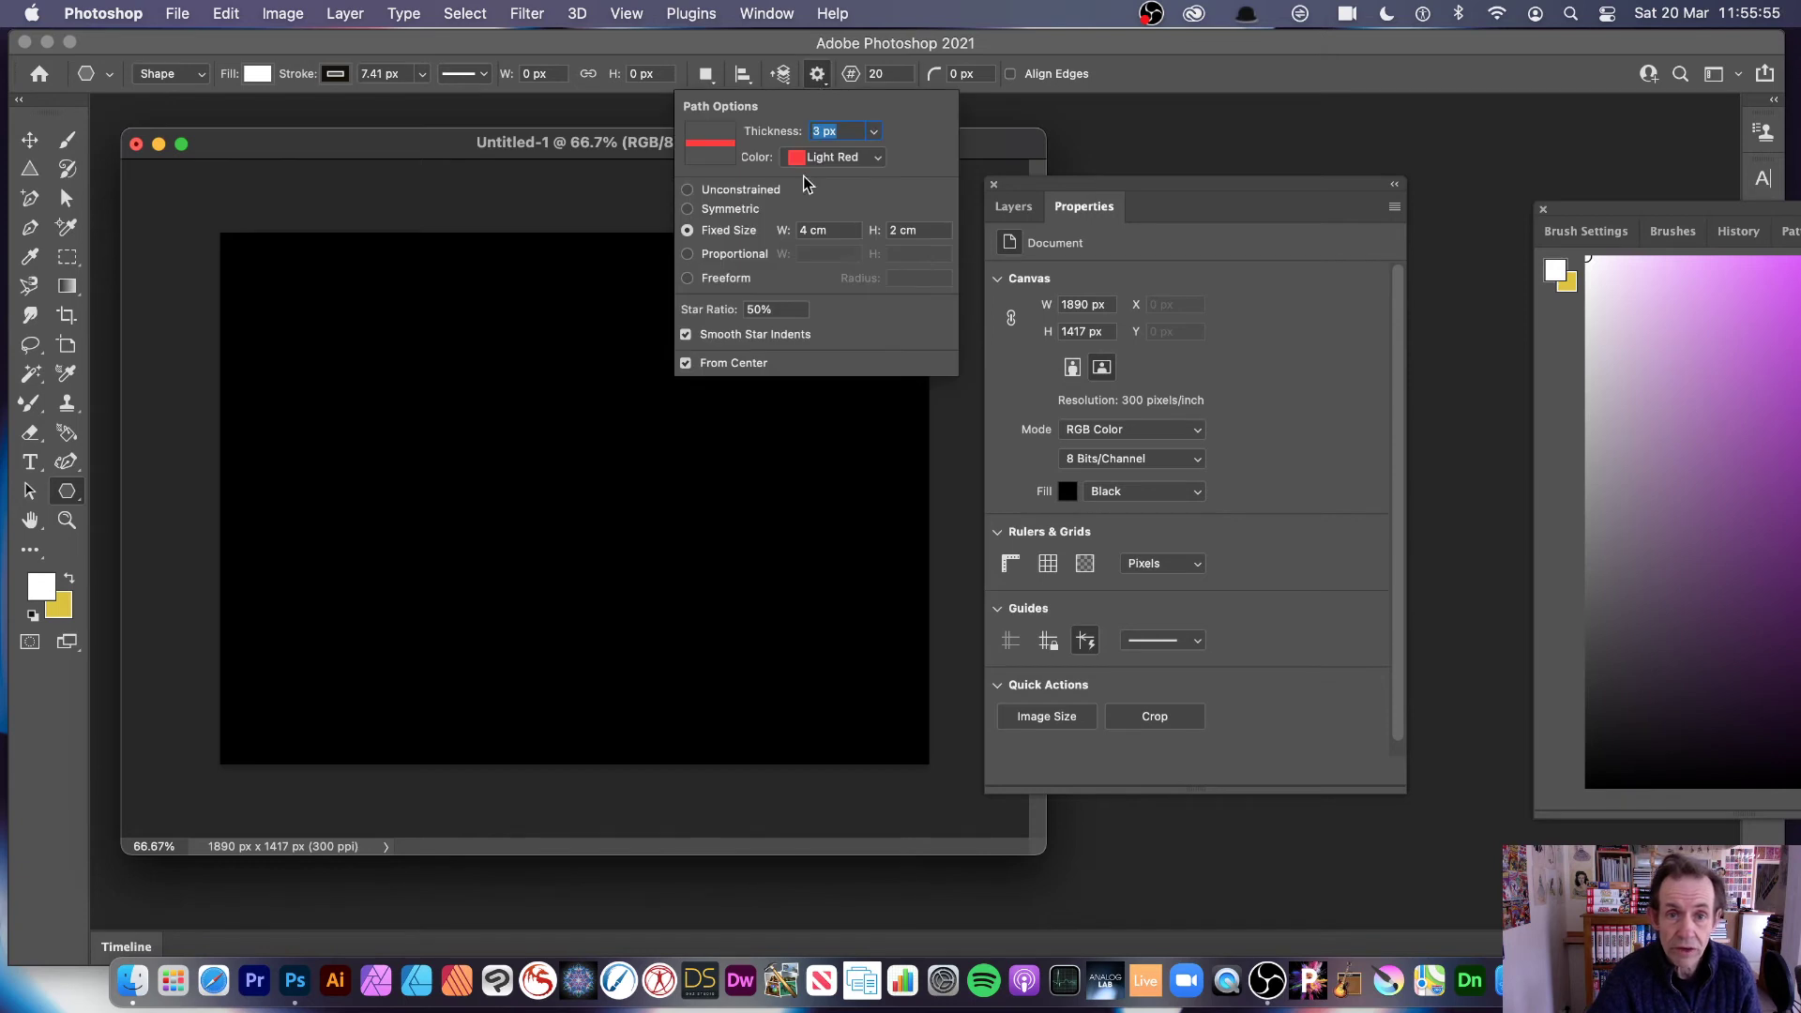
left_click(689, 209)
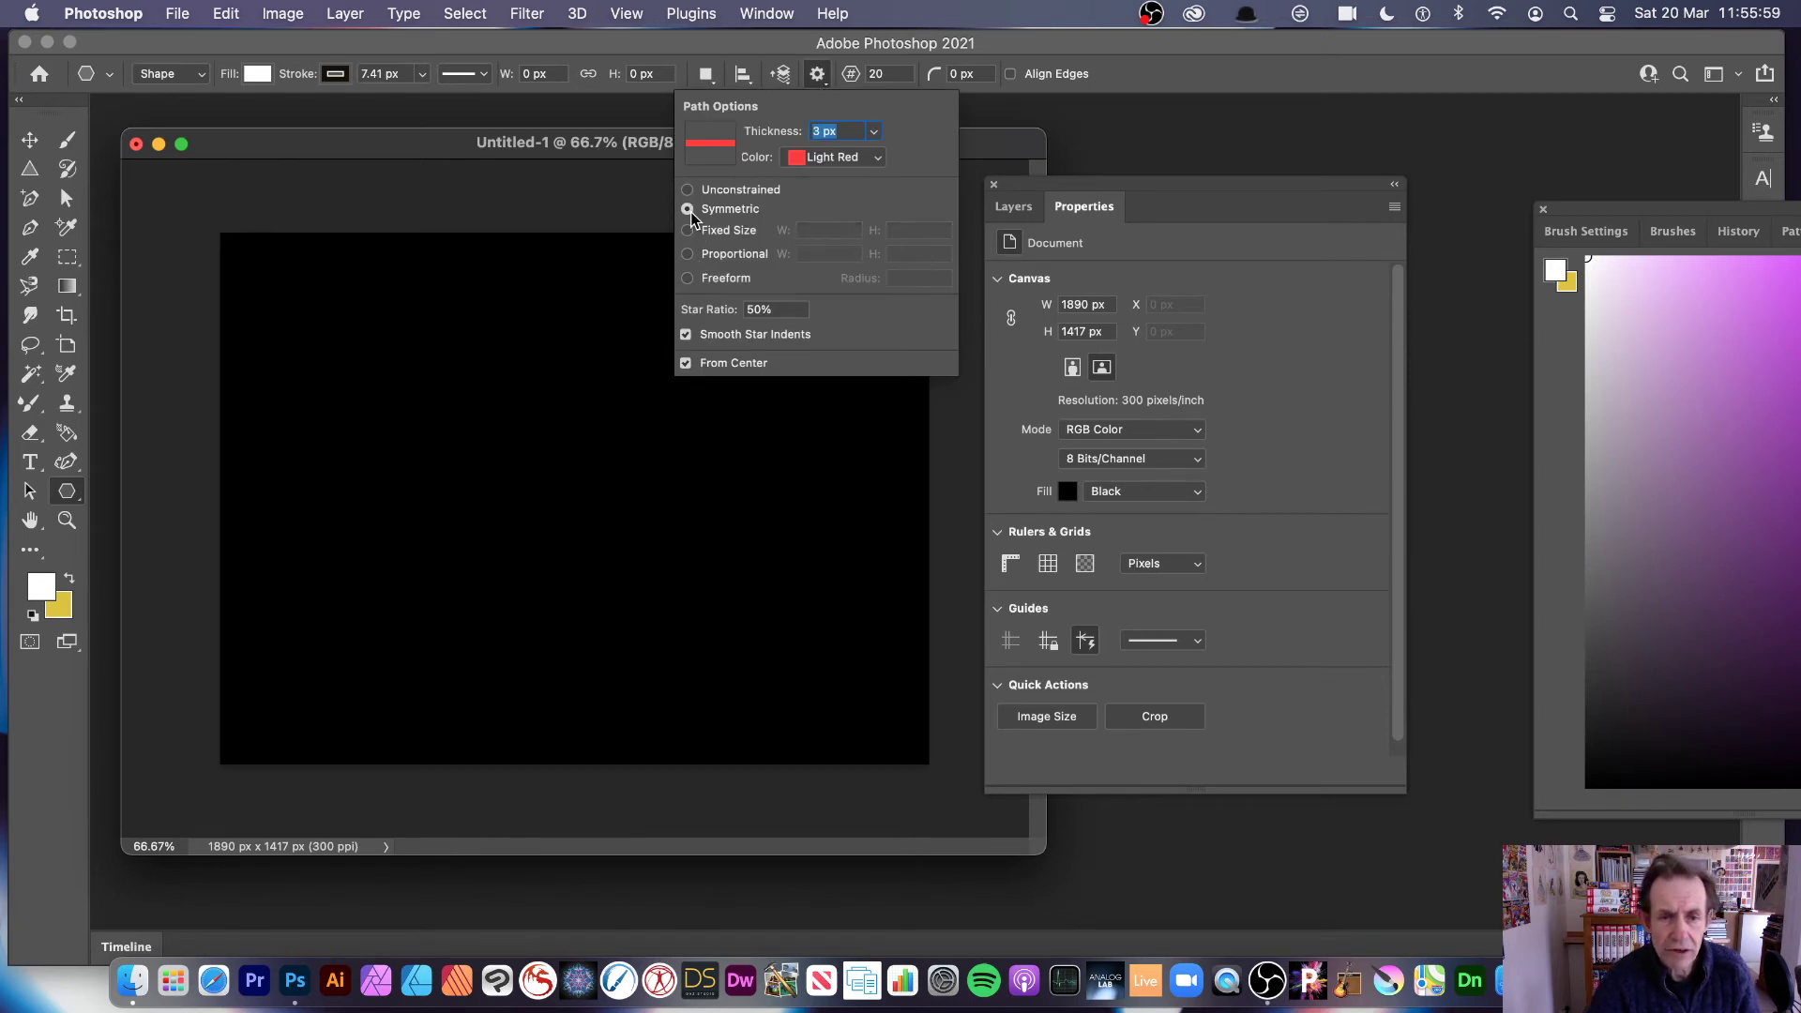
left_click(690, 257)
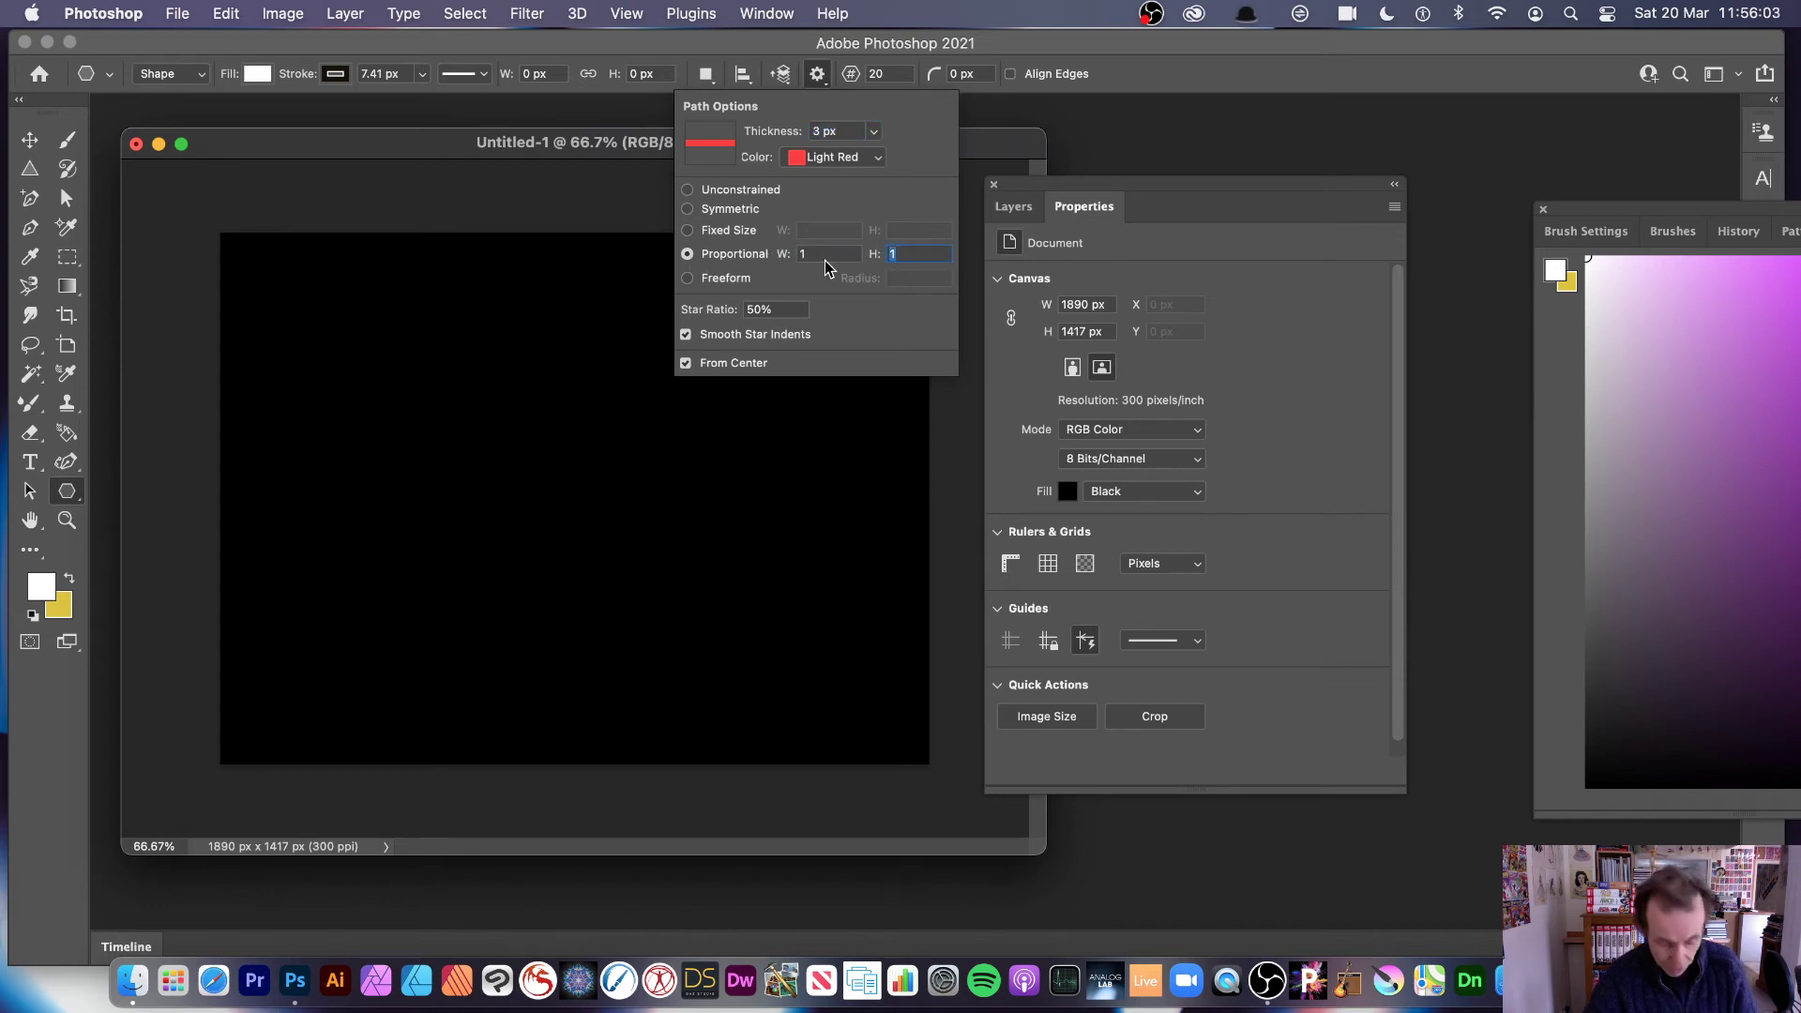
key("Tab")
type("2")
key("Tab")
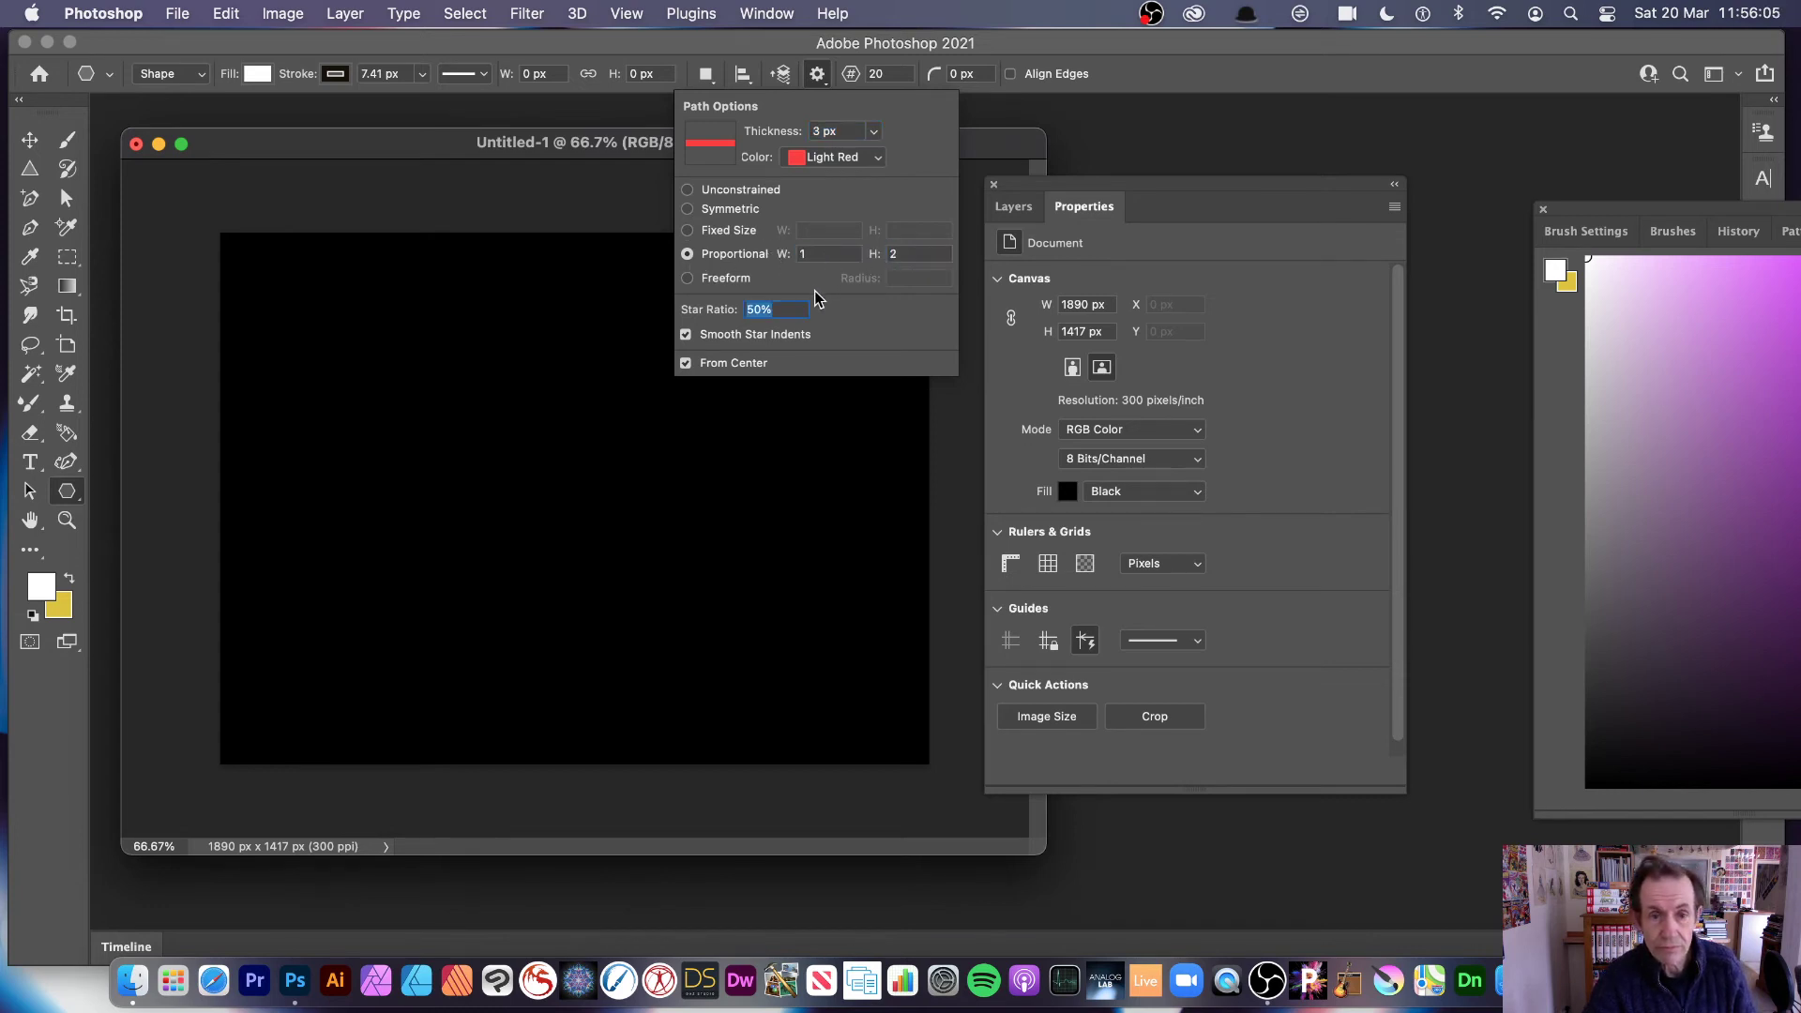
Step: Draw four tall white stars across the canvas, including one about 337 by 673 px and a leftmost one about 404 by 808 px
left_click_drag(534, 522, 448, 352)
left_click_drag(766, 491, 443, 273)
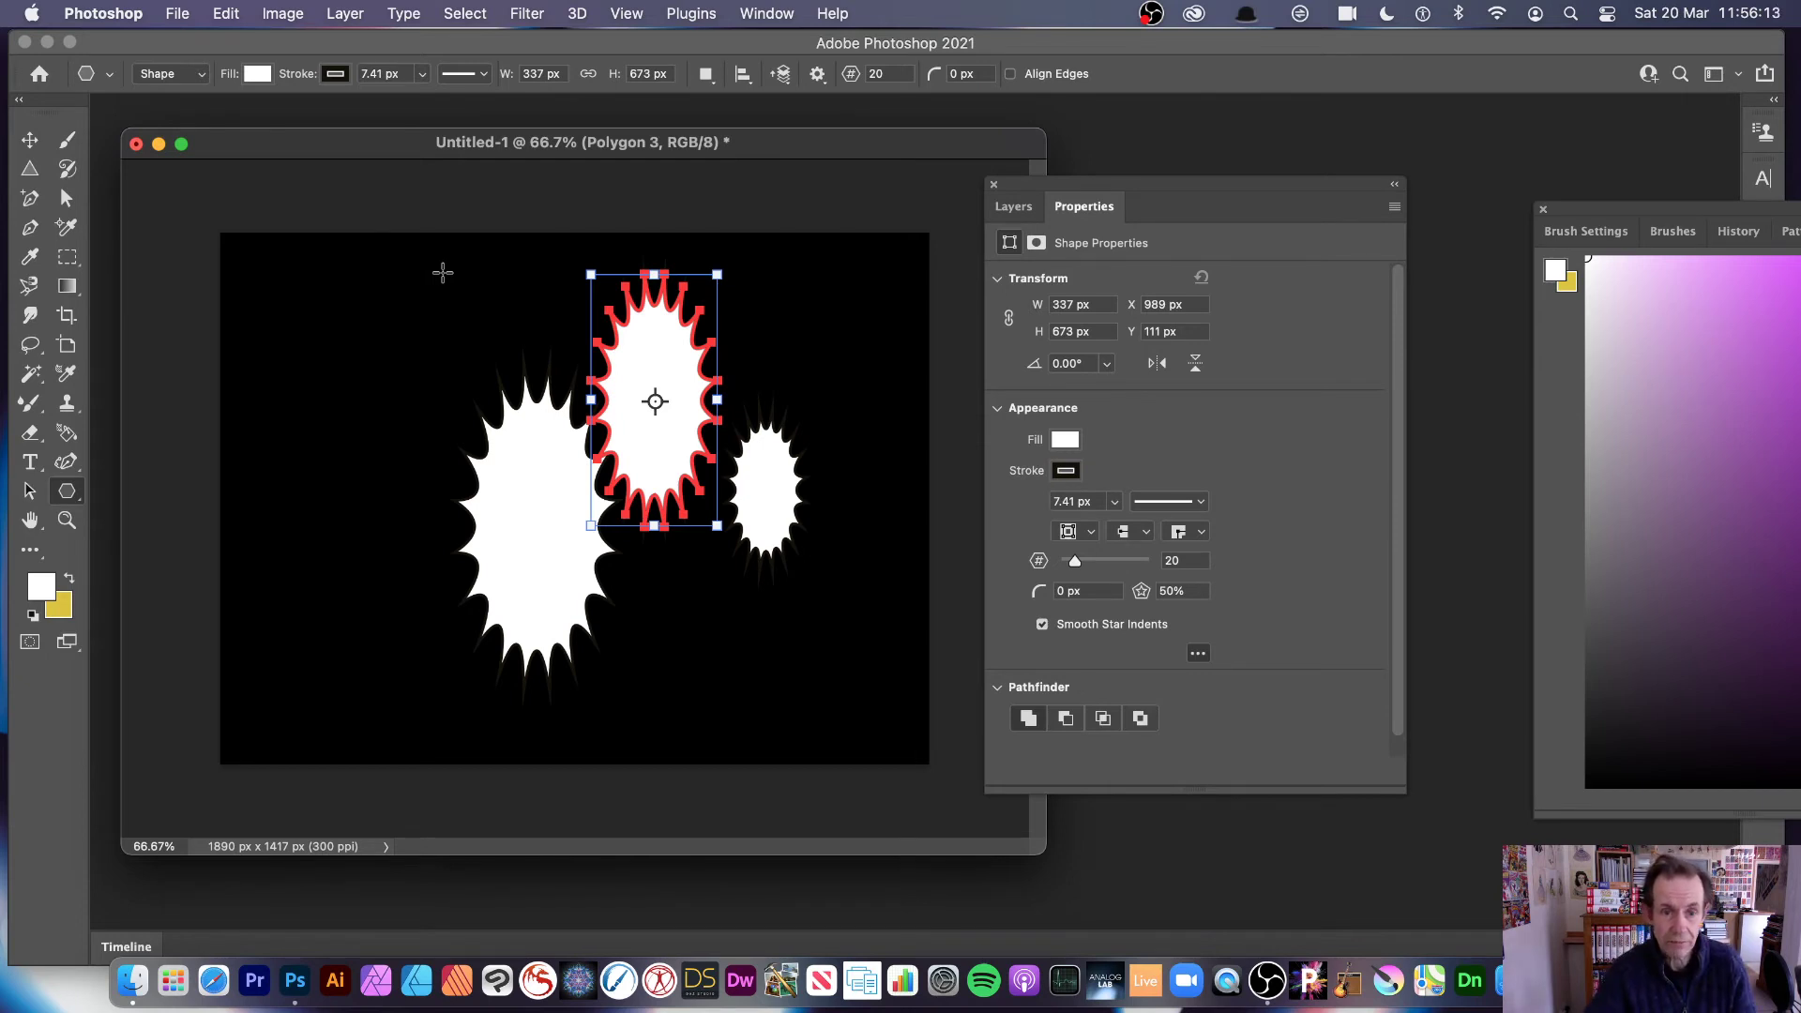
left_click_drag(323, 492, 255, 322)
Step: Switch the Polygon tool to Freeform and draw six round white stars of varied size and rotation, the last about 518 px across
left_click(817, 73)
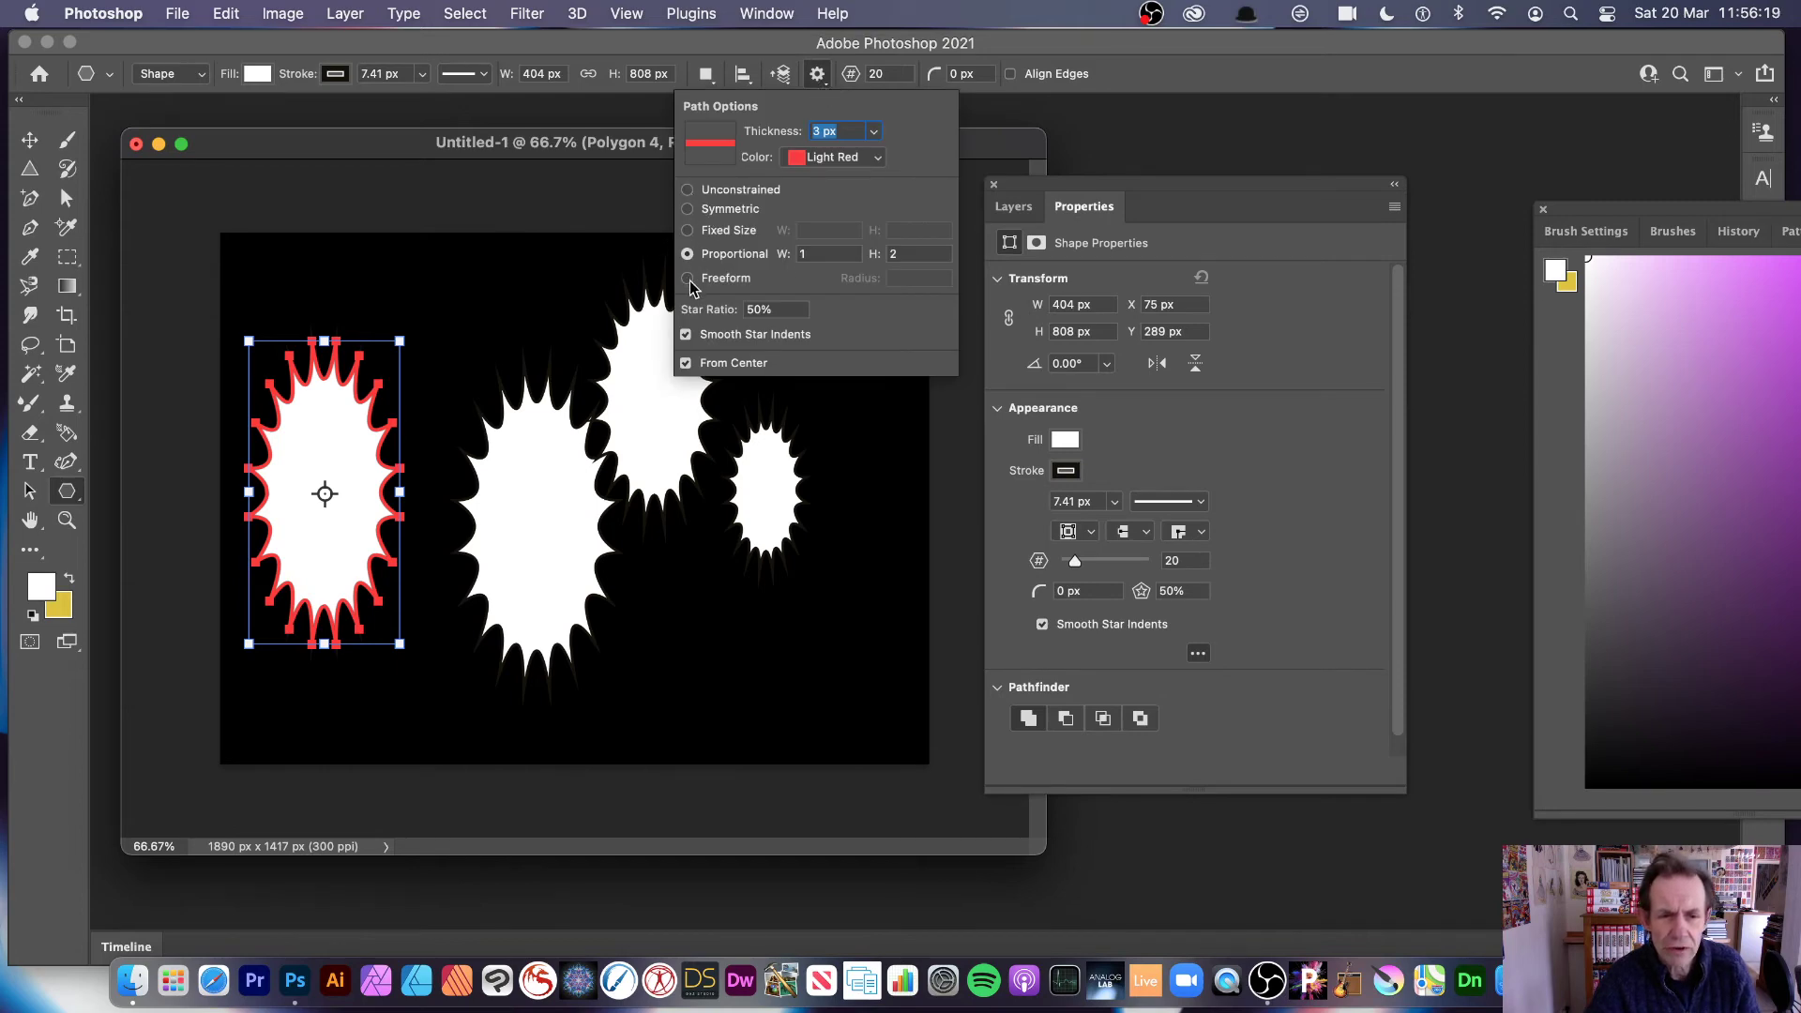
left_click(689, 279)
left_click_drag(860, 654, 764, 649)
left_click_drag(872, 419, 699, 326)
left_click_drag(724, 311, 694, 282)
left_click_drag(456, 309, 403, 324)
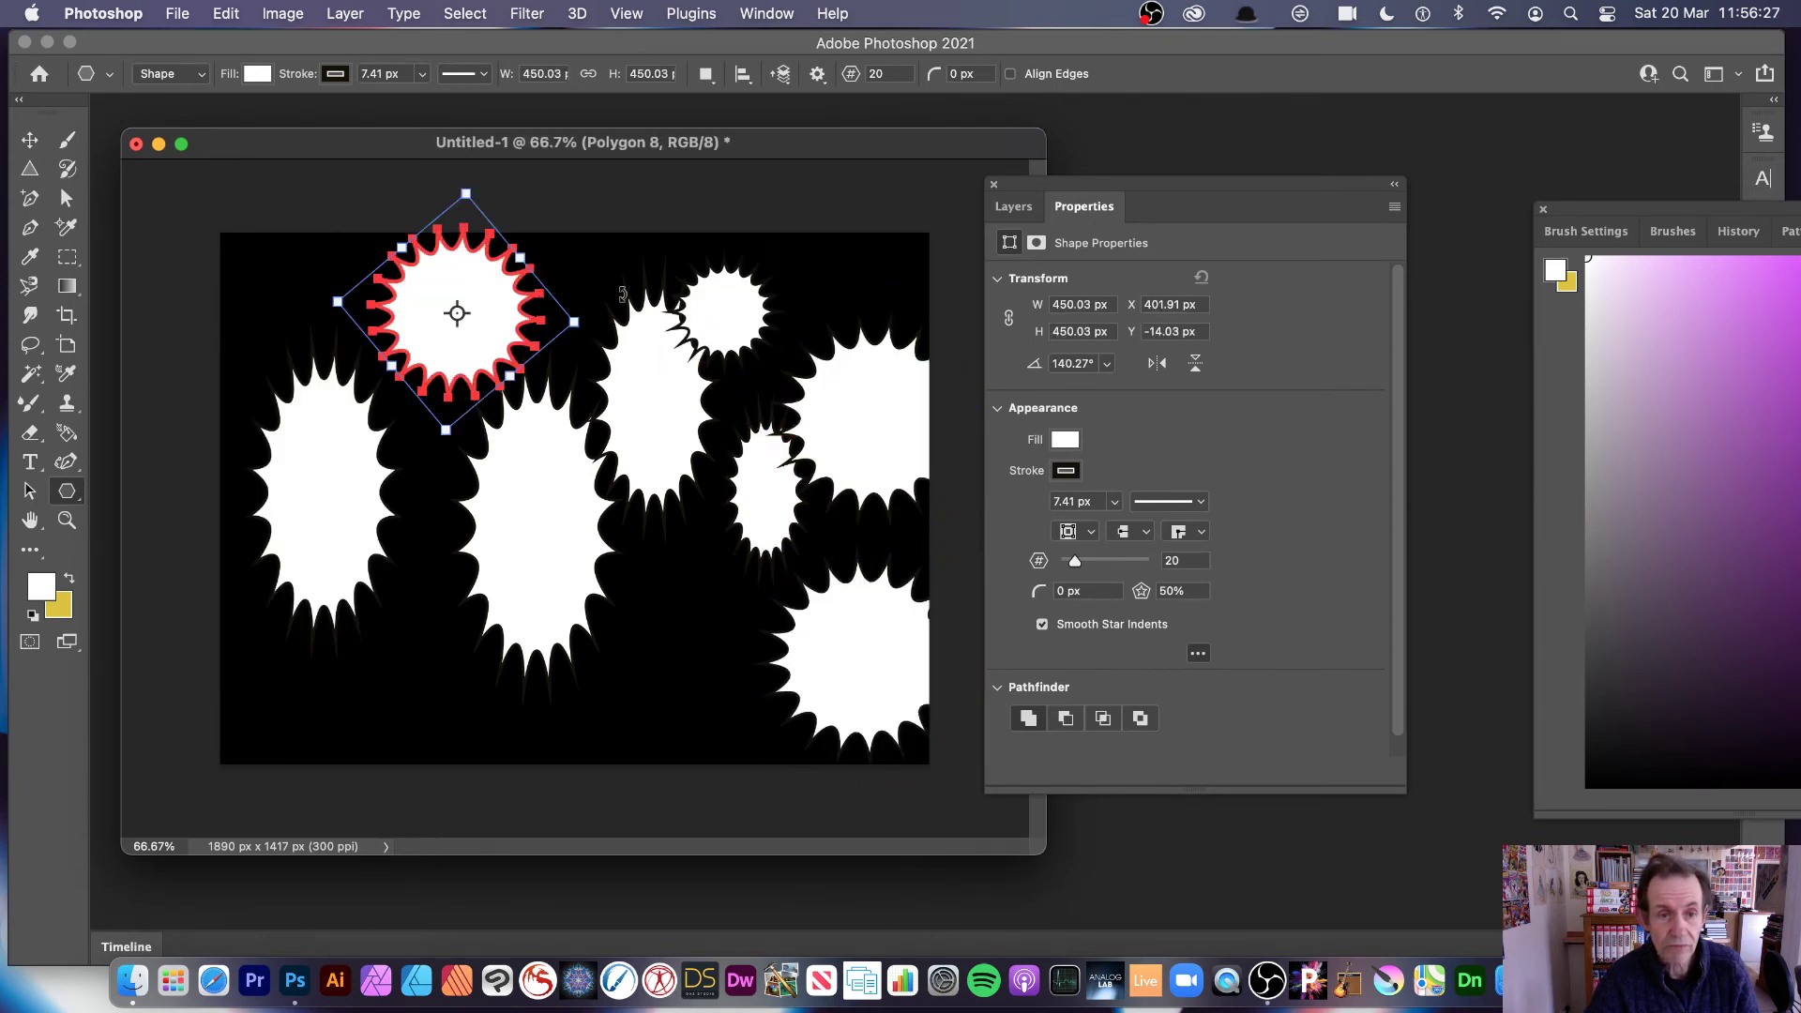
left_click_drag(626, 290, 802, 405)
mouse_move(696, 657)
left_mouse_down()
mouse_move(716, 728)
mouse_move(697, 659)
left_mouse_up()
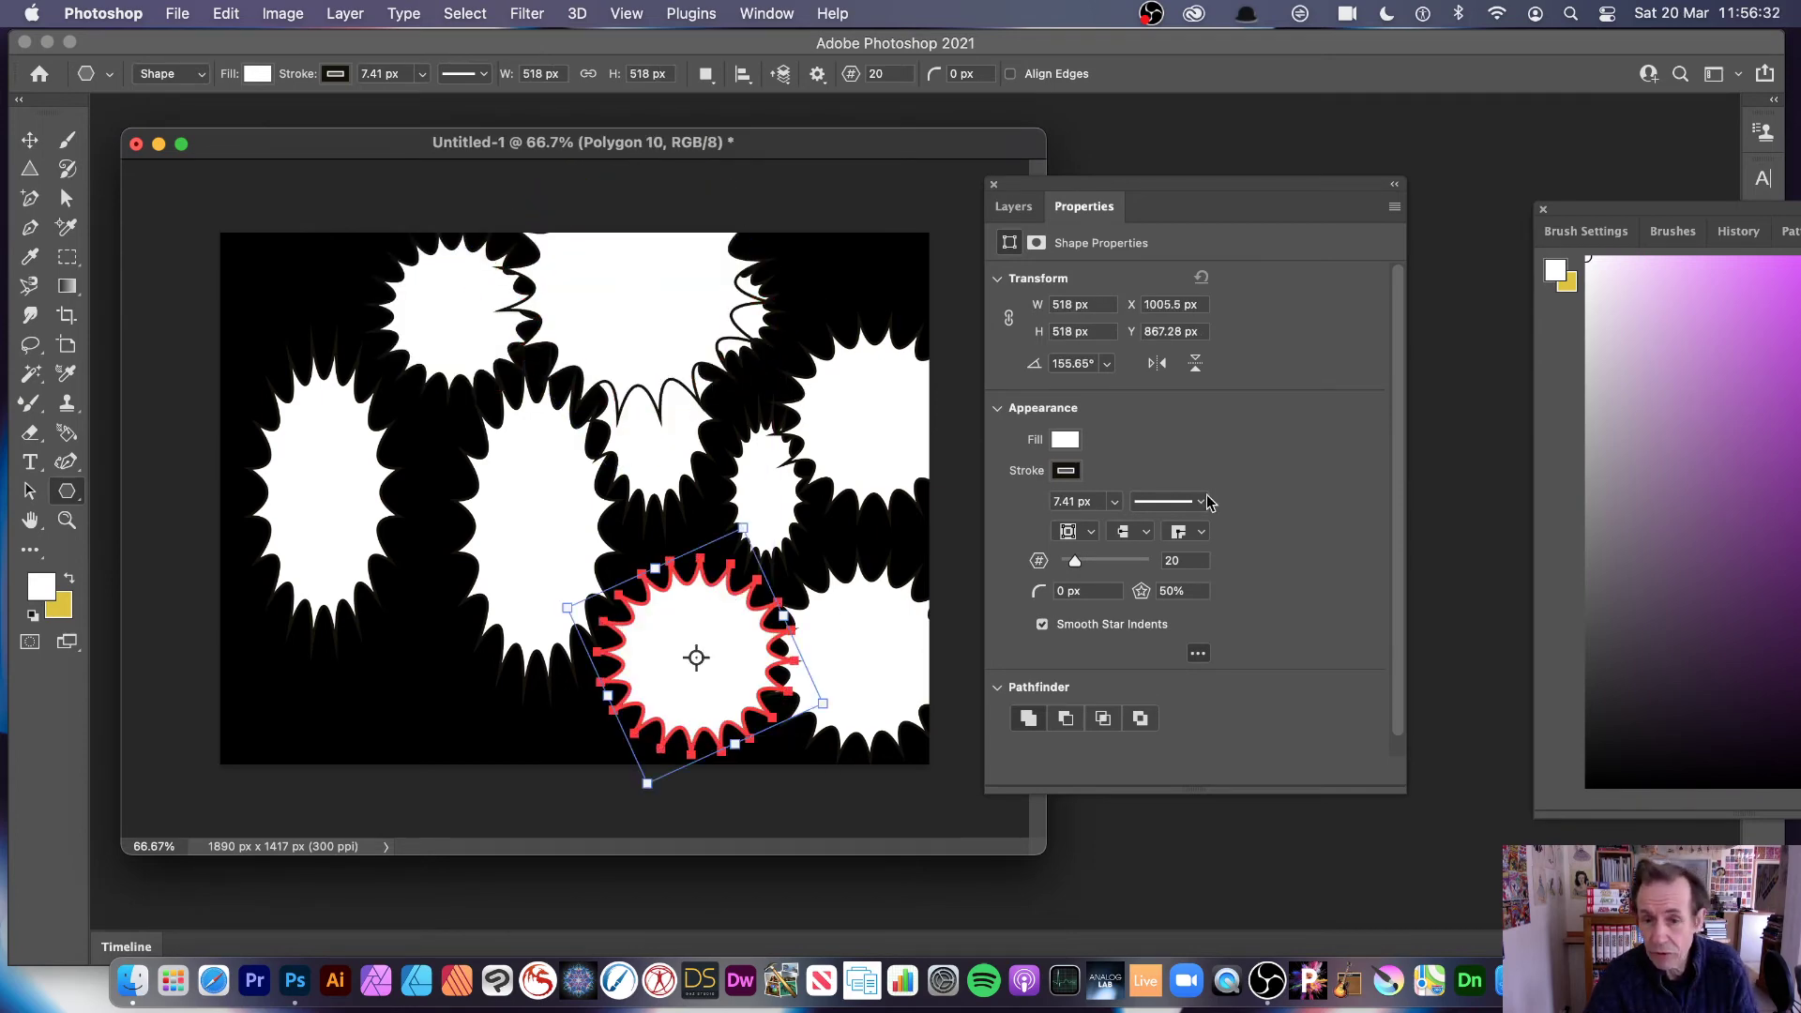
Step: Fill the selected lower star with the blue-magenta-red-yellow-green rainbow gradient
left_click(1072, 447)
left_click(1100, 485)
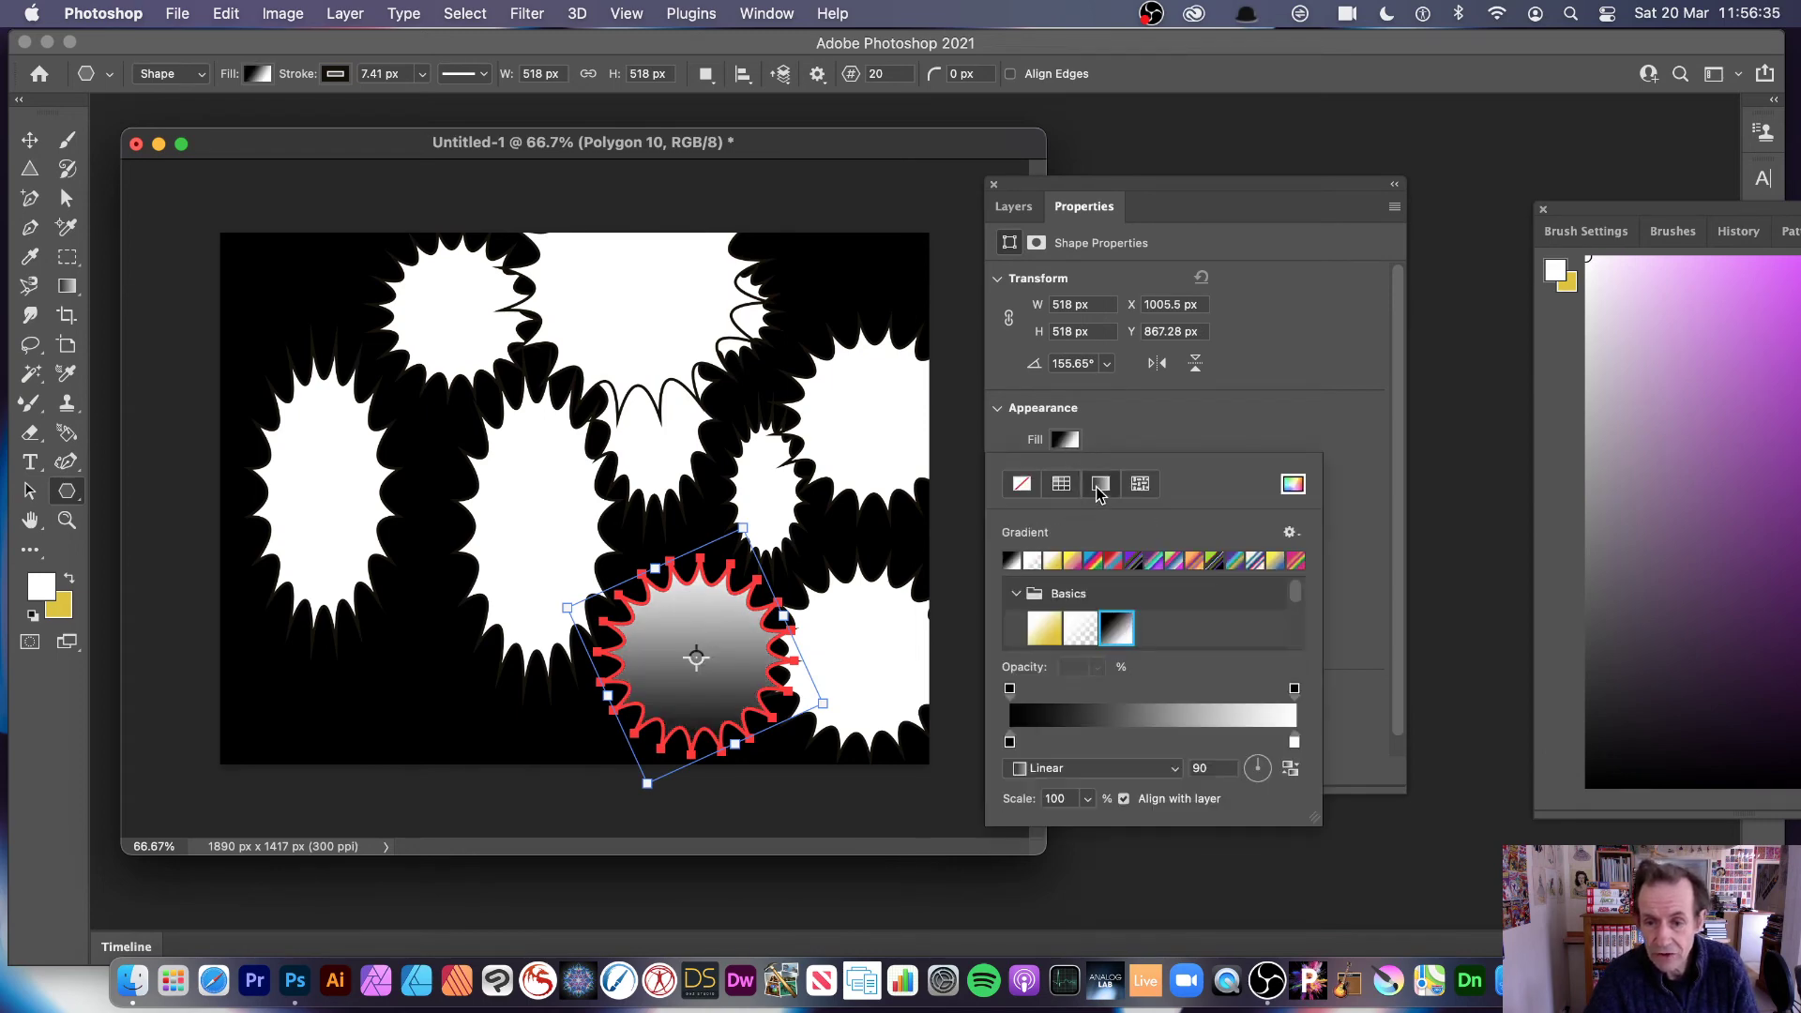
left_click(1094, 561)
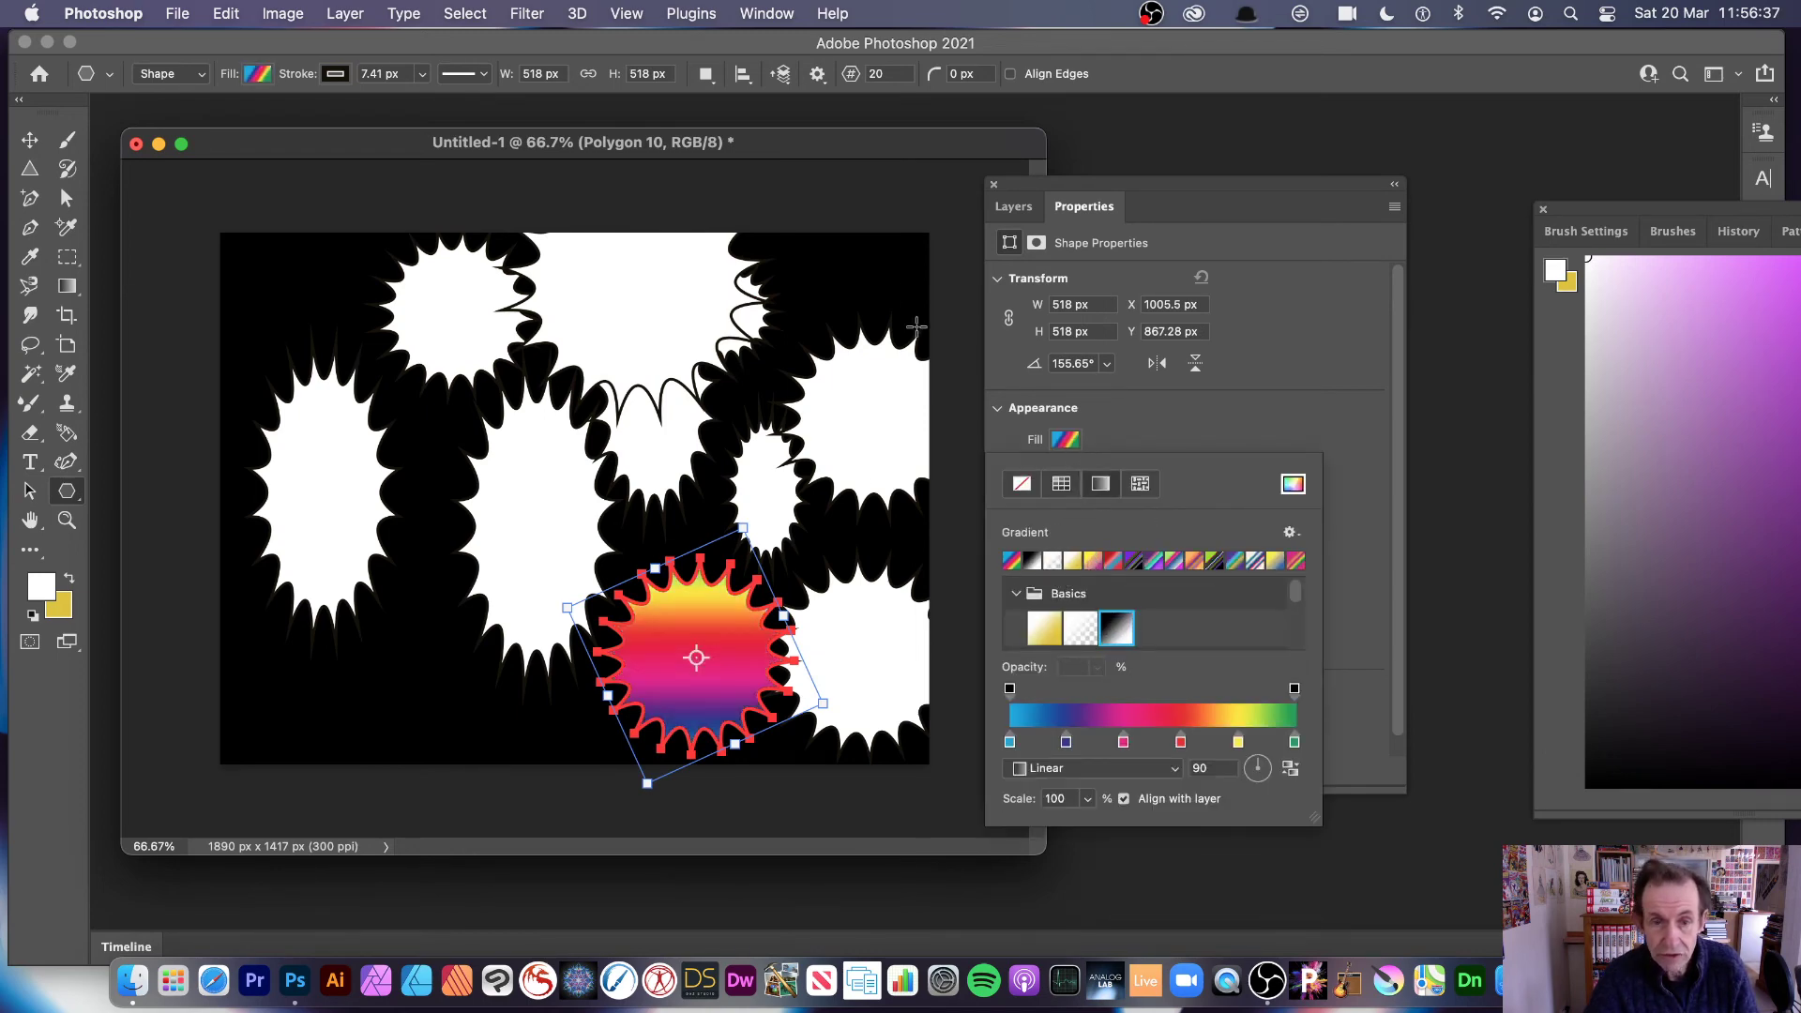
Step: Draw four rainbow-filled stars over the white ones, including one about 613 px at upper left and one about 625 px inside the largest
left_click_drag(735, 398, 446, 467)
mouse_move(472, 588)
left_mouse_down()
mouse_move(400, 679)
mouse_move(413, 694)
left_mouse_up()
mouse_move(421, 366)
left_mouse_down()
mouse_move(391, 438)
mouse_move(402, 355)
left_mouse_up()
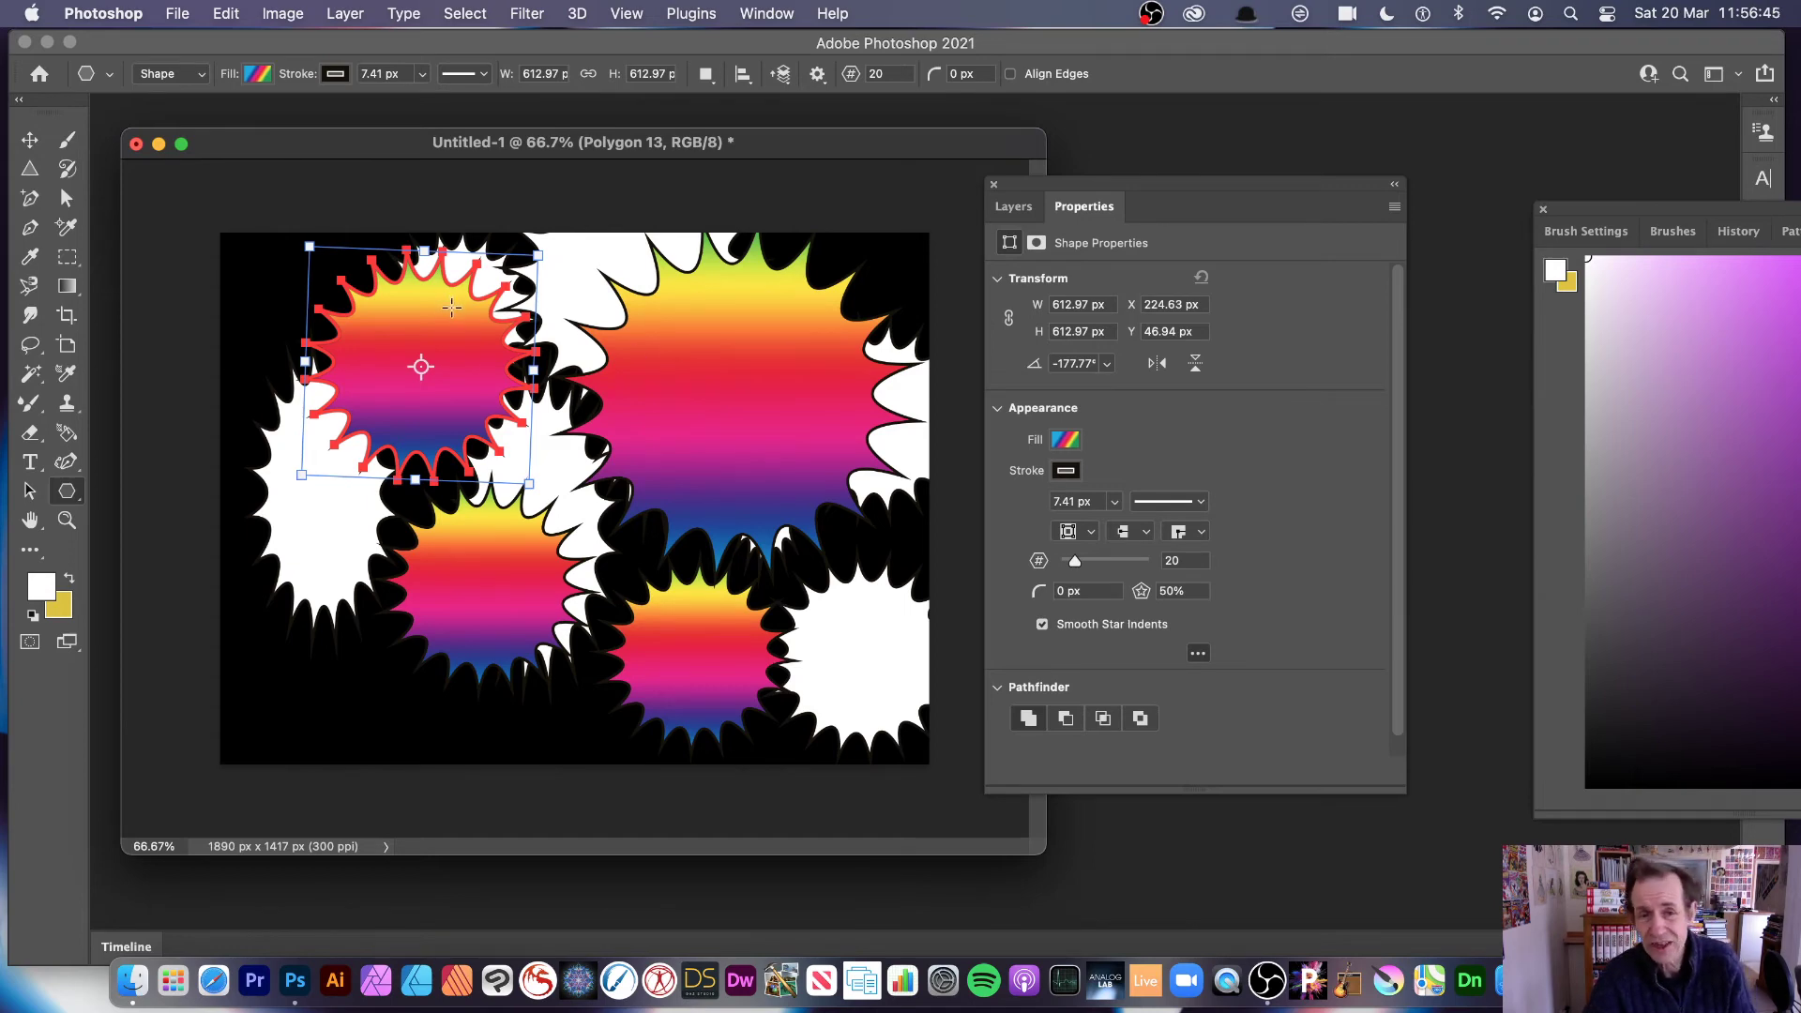
left_click_drag(734, 403, 767, 513)
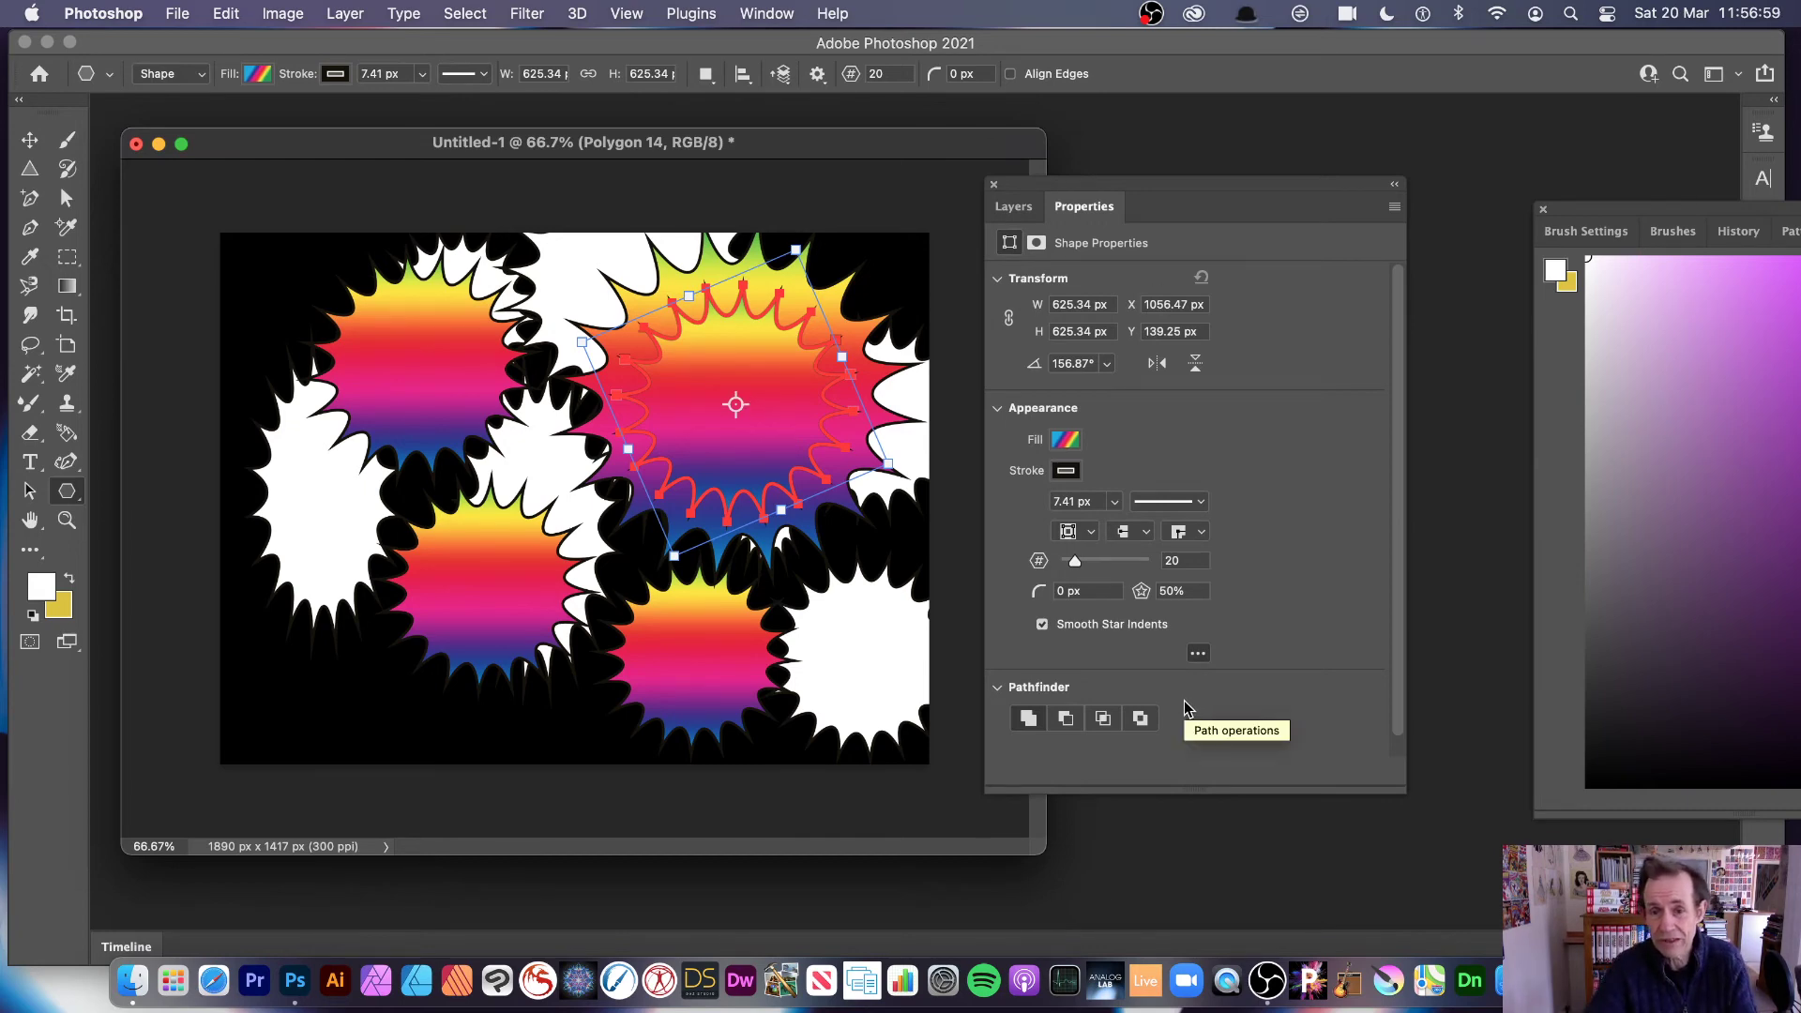
Step: Rotate the linear gradient of the star inside the largest rainbow star to about -8 degrees
left_click(1059, 441)
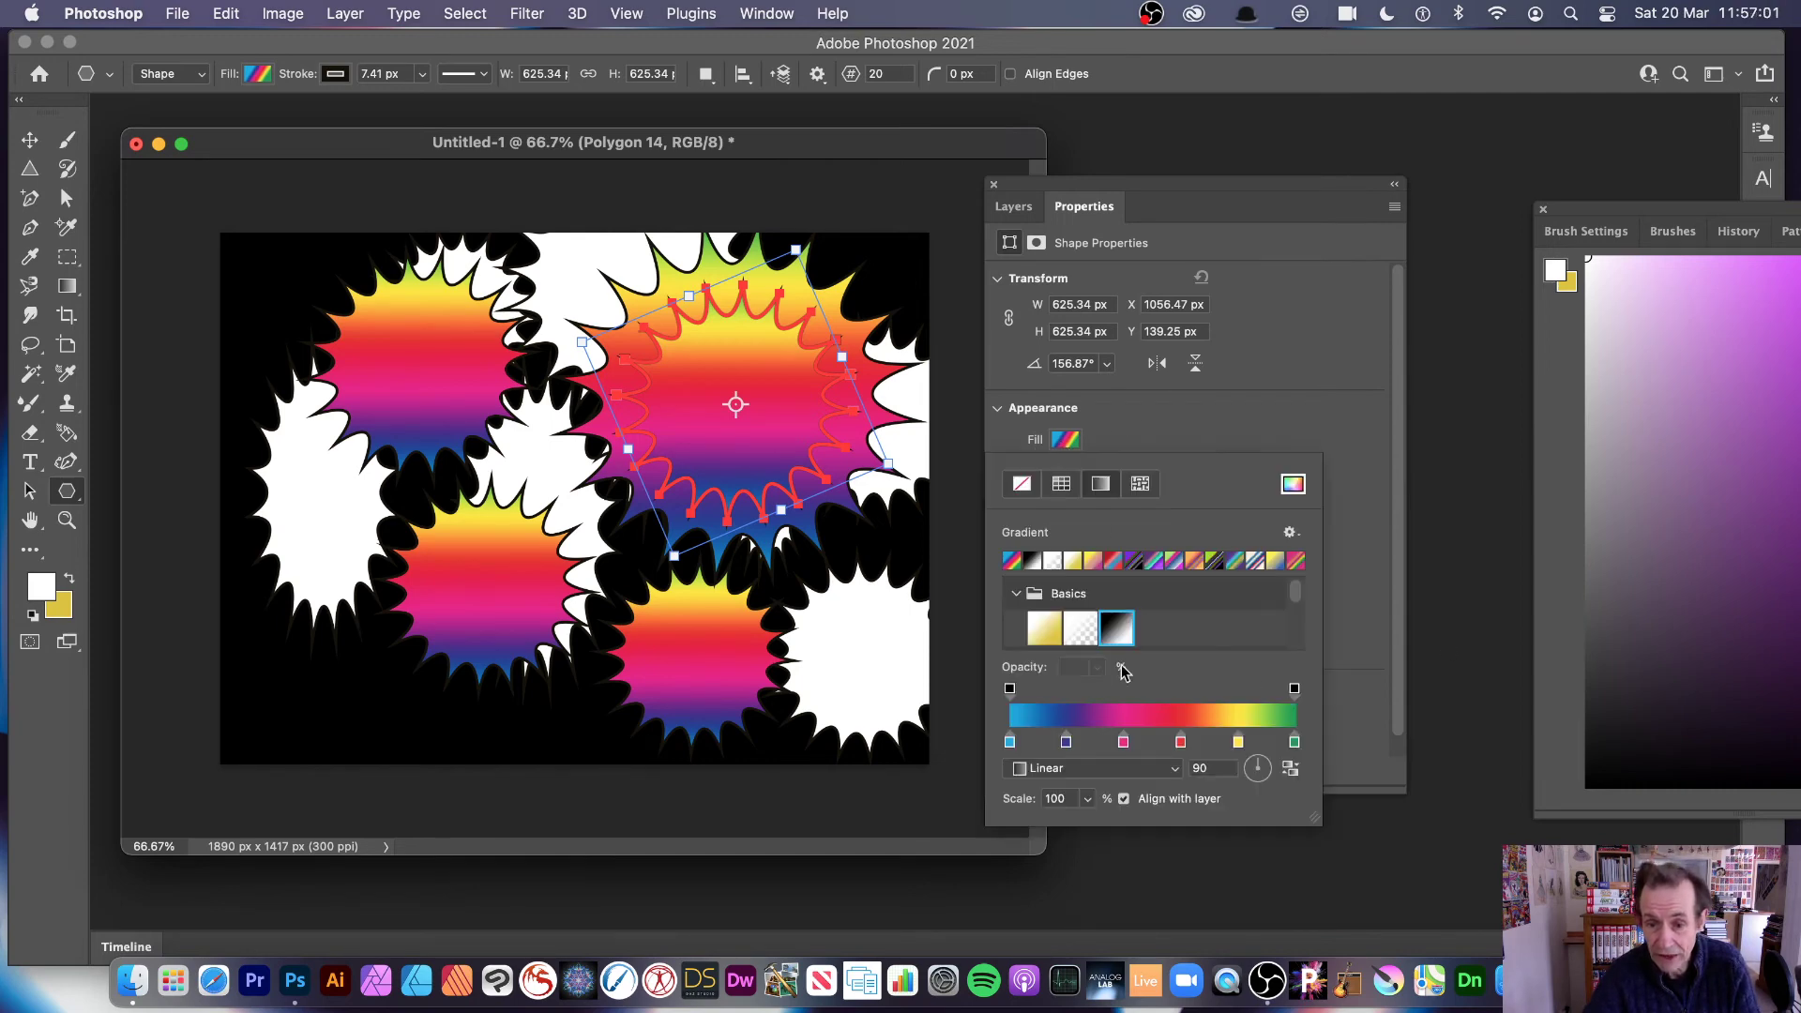
left_click(1269, 769)
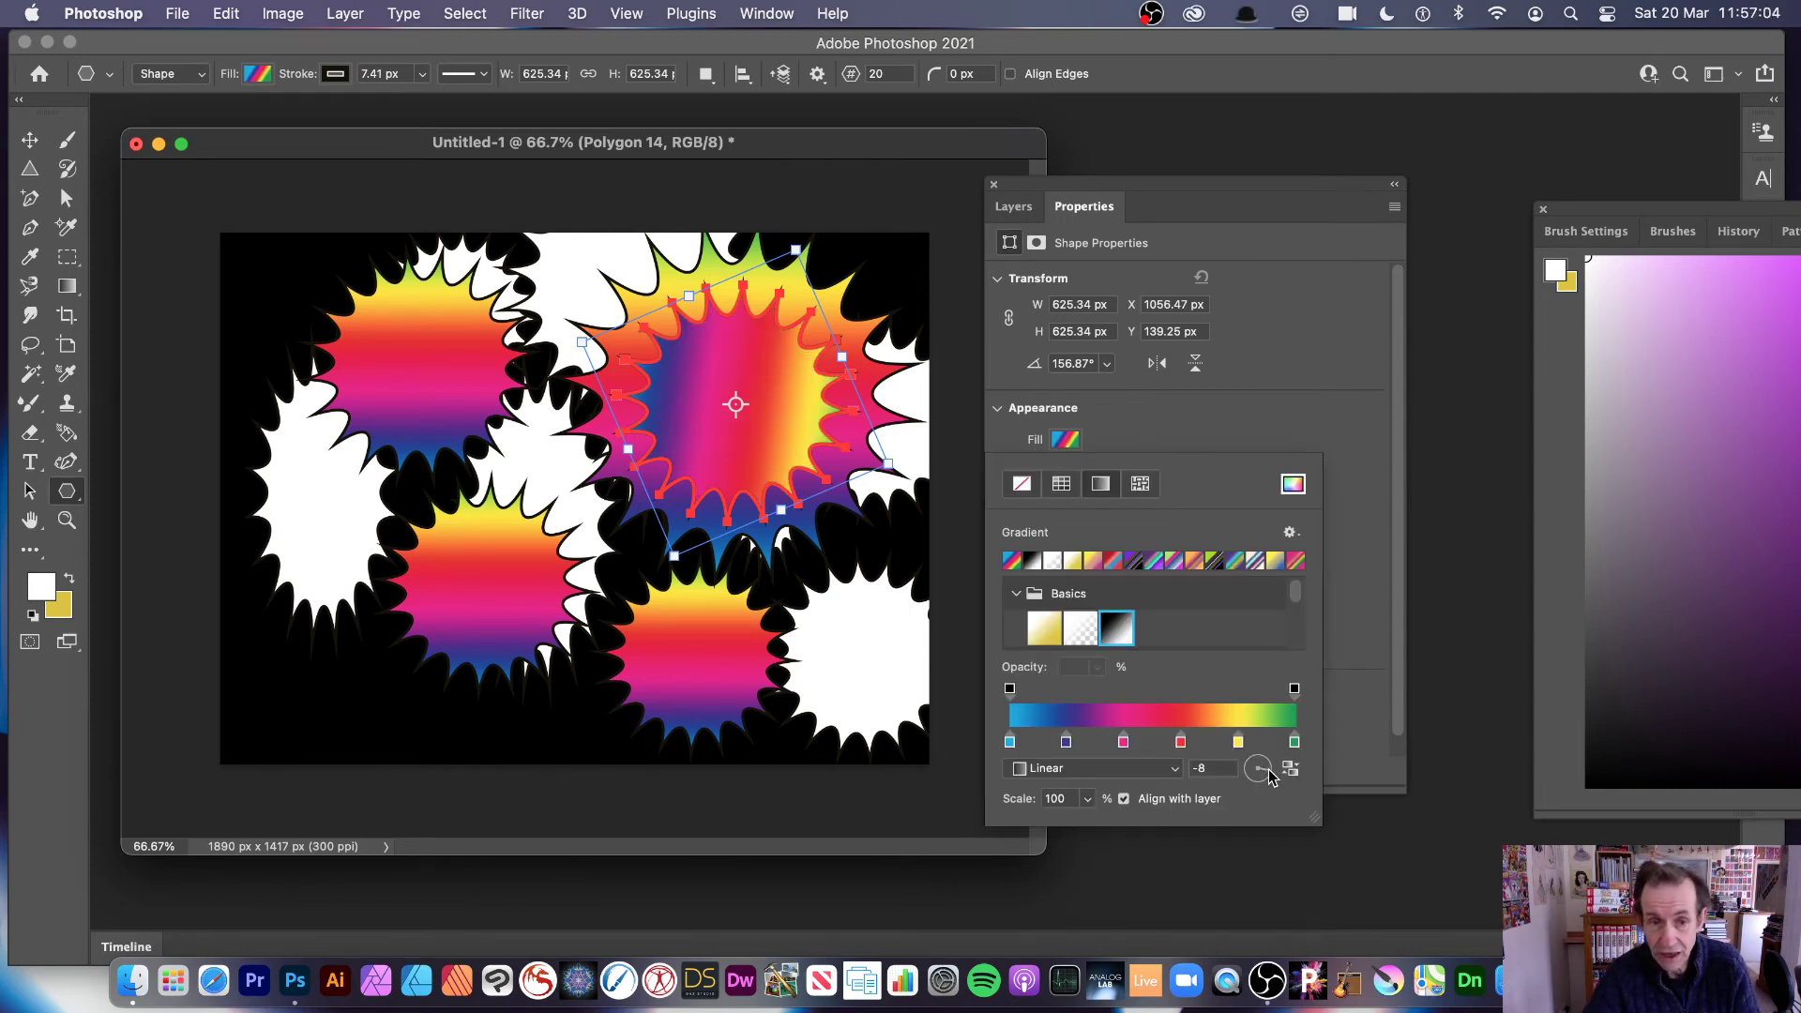
left_click(1262, 293)
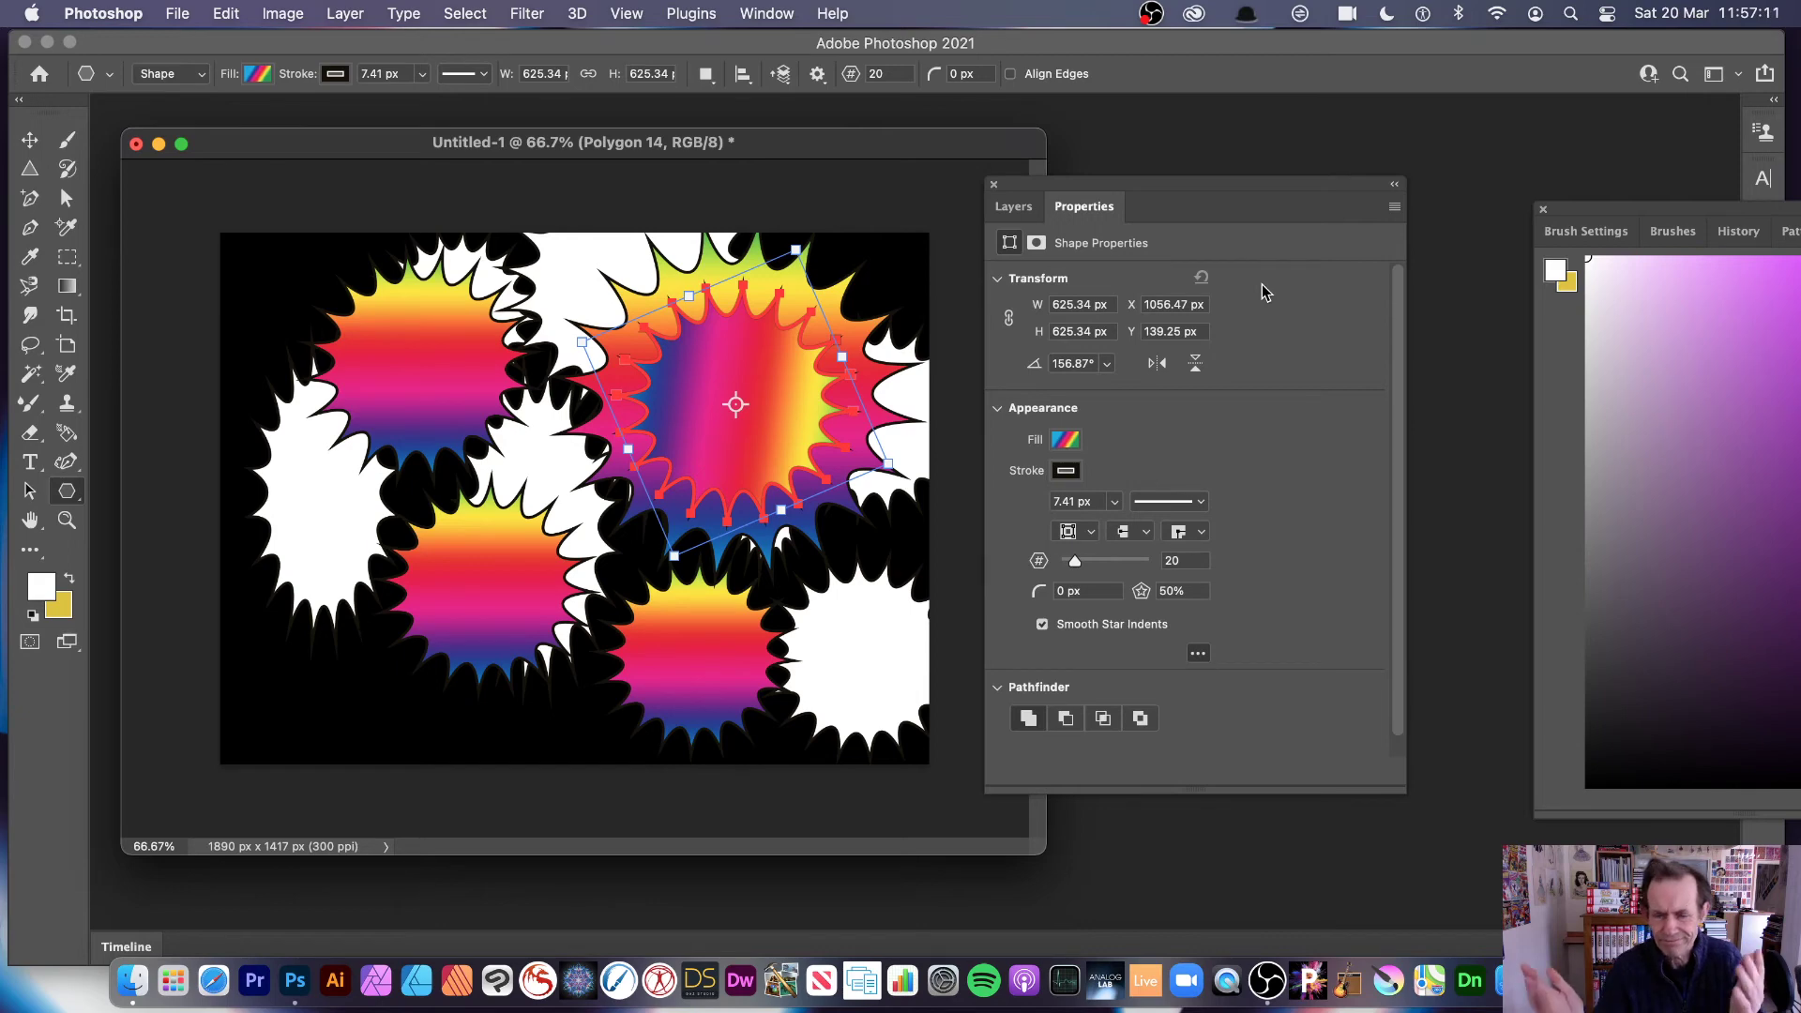
Step: Place a copy of the star with the tilted gradient to its lower right and rotate the copy to about -111.55°
left_click(30, 138)
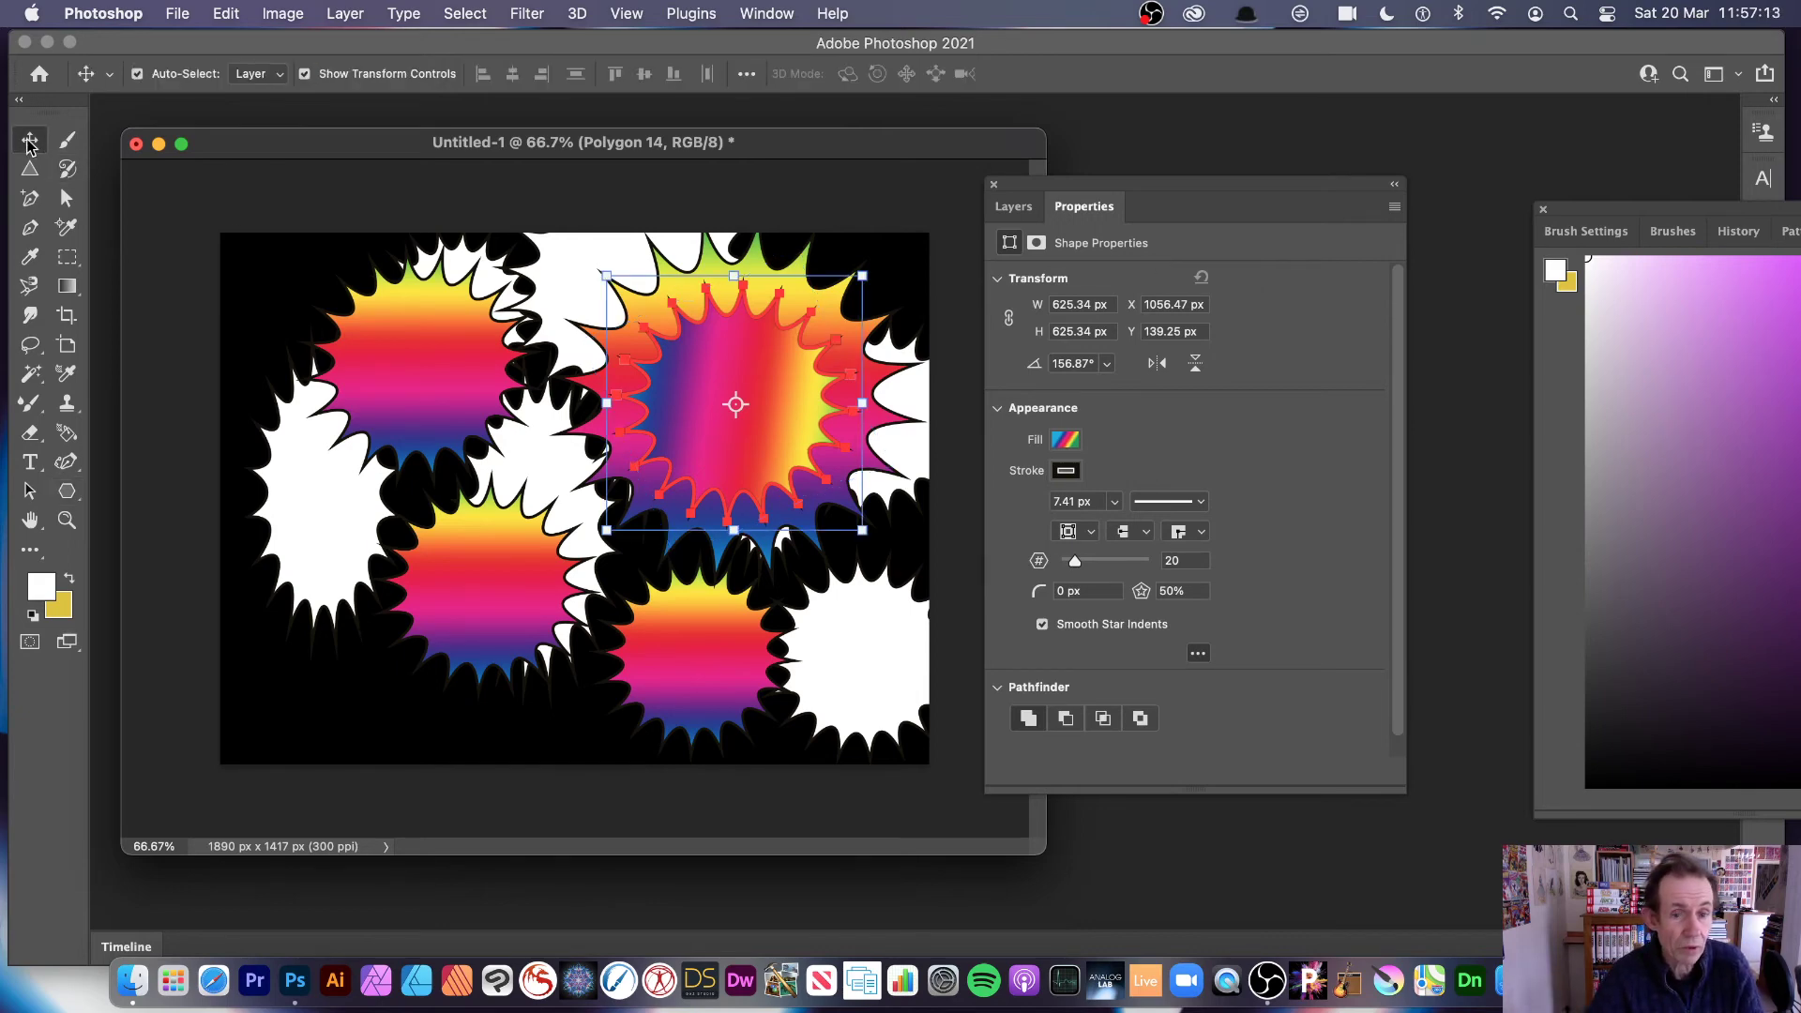
left_click_drag(745, 349, 844, 473)
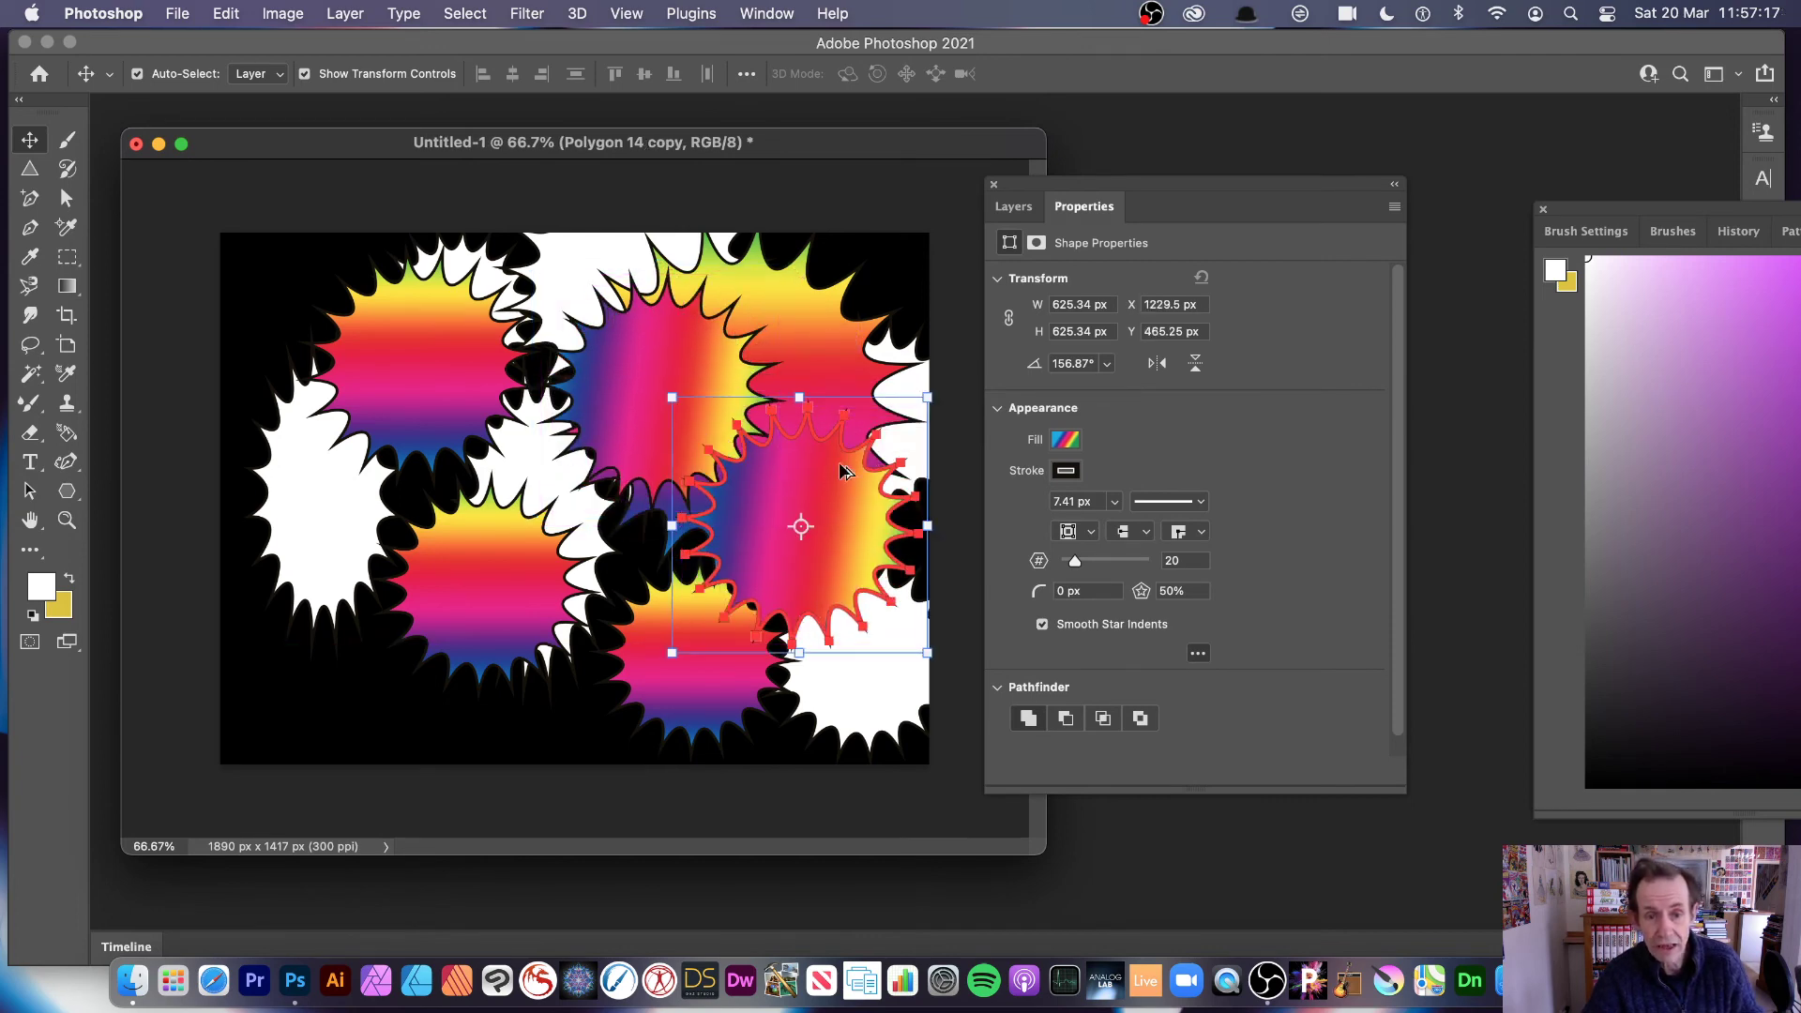
key("super+t")
left_click_drag(946, 379, 1003, 739)
key("Return")
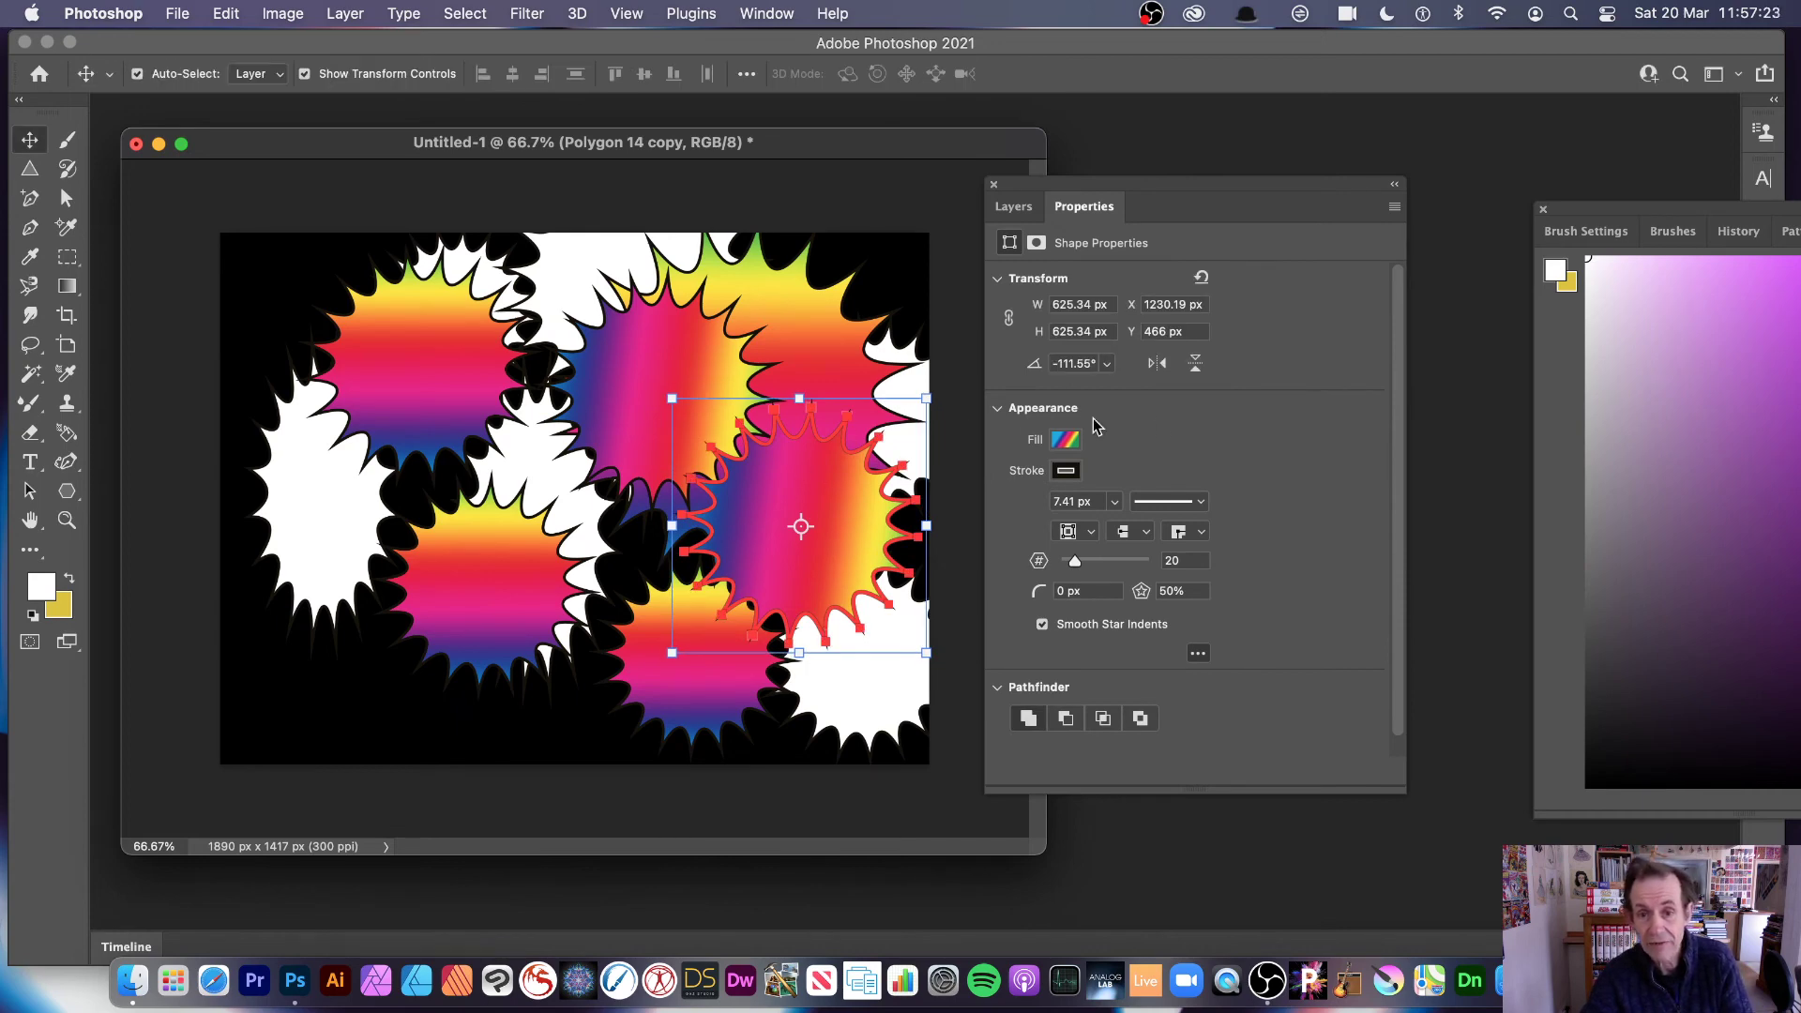
Step: Move the selected rainbow star left to about X 976 px, Y 501 px and convert it to a smart object
left_click(1072, 442)
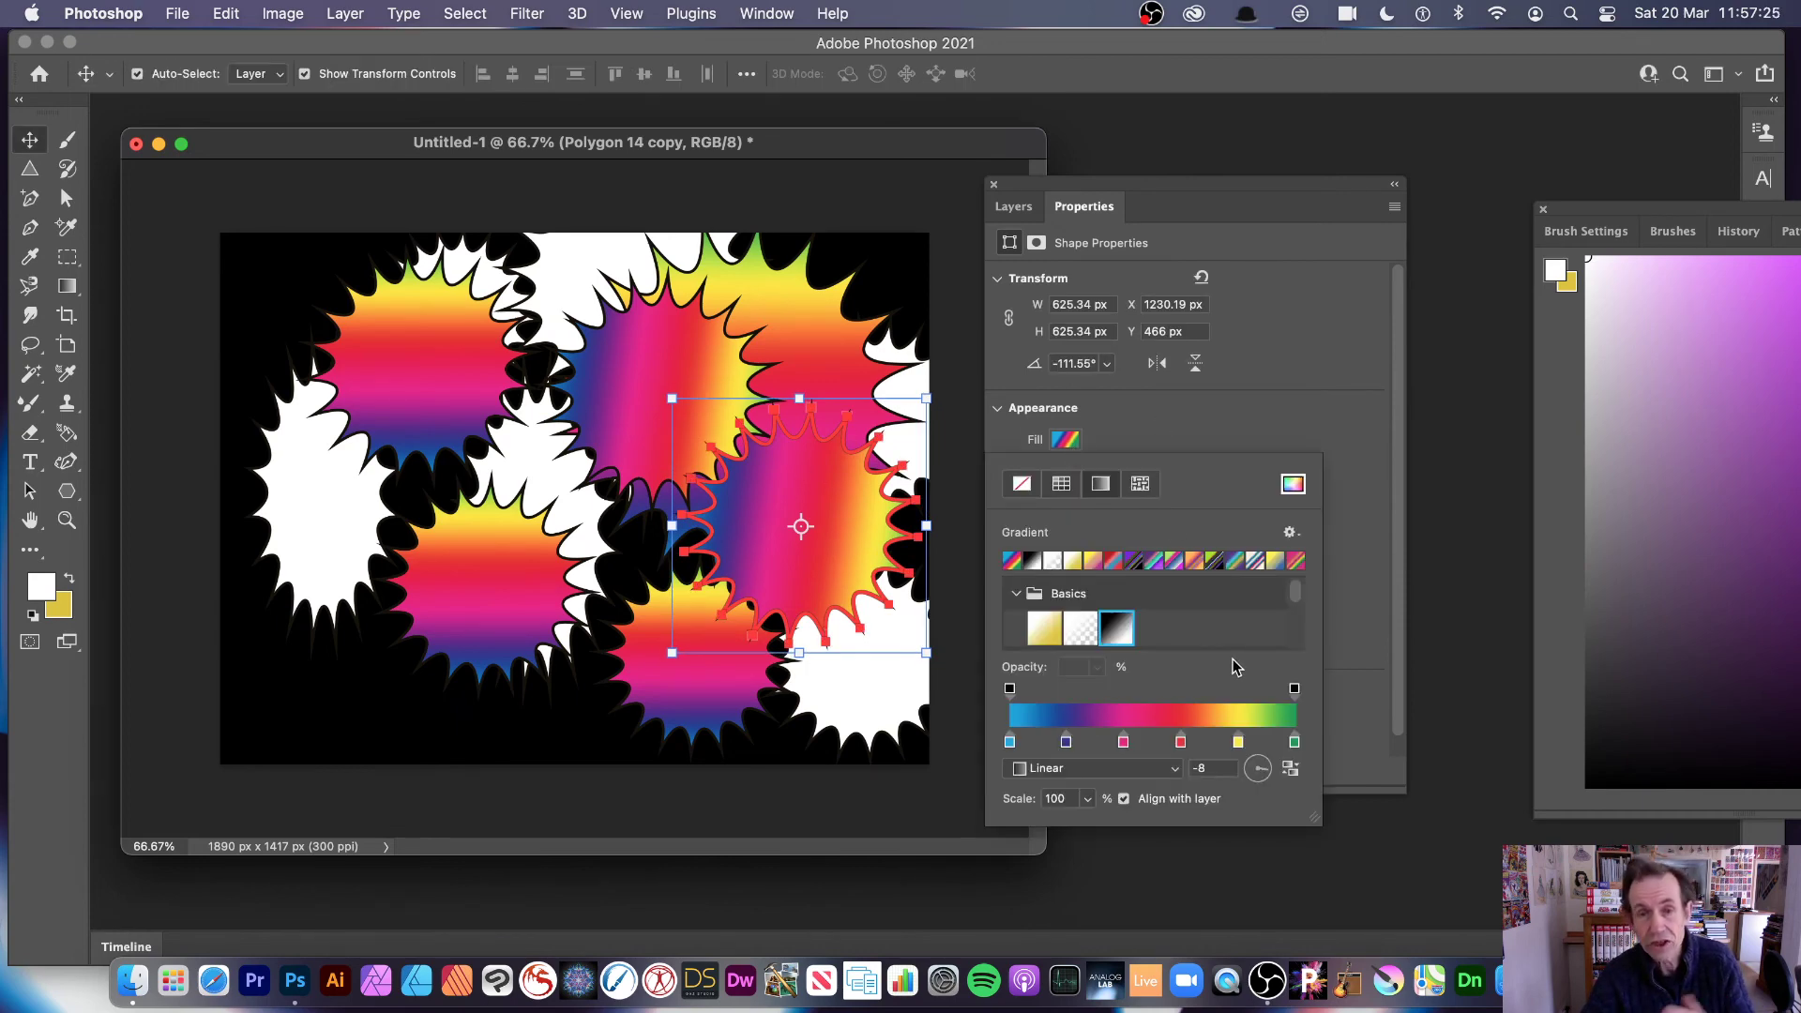
left_click_drag(850, 473, 757, 502)
left_click(346, 13)
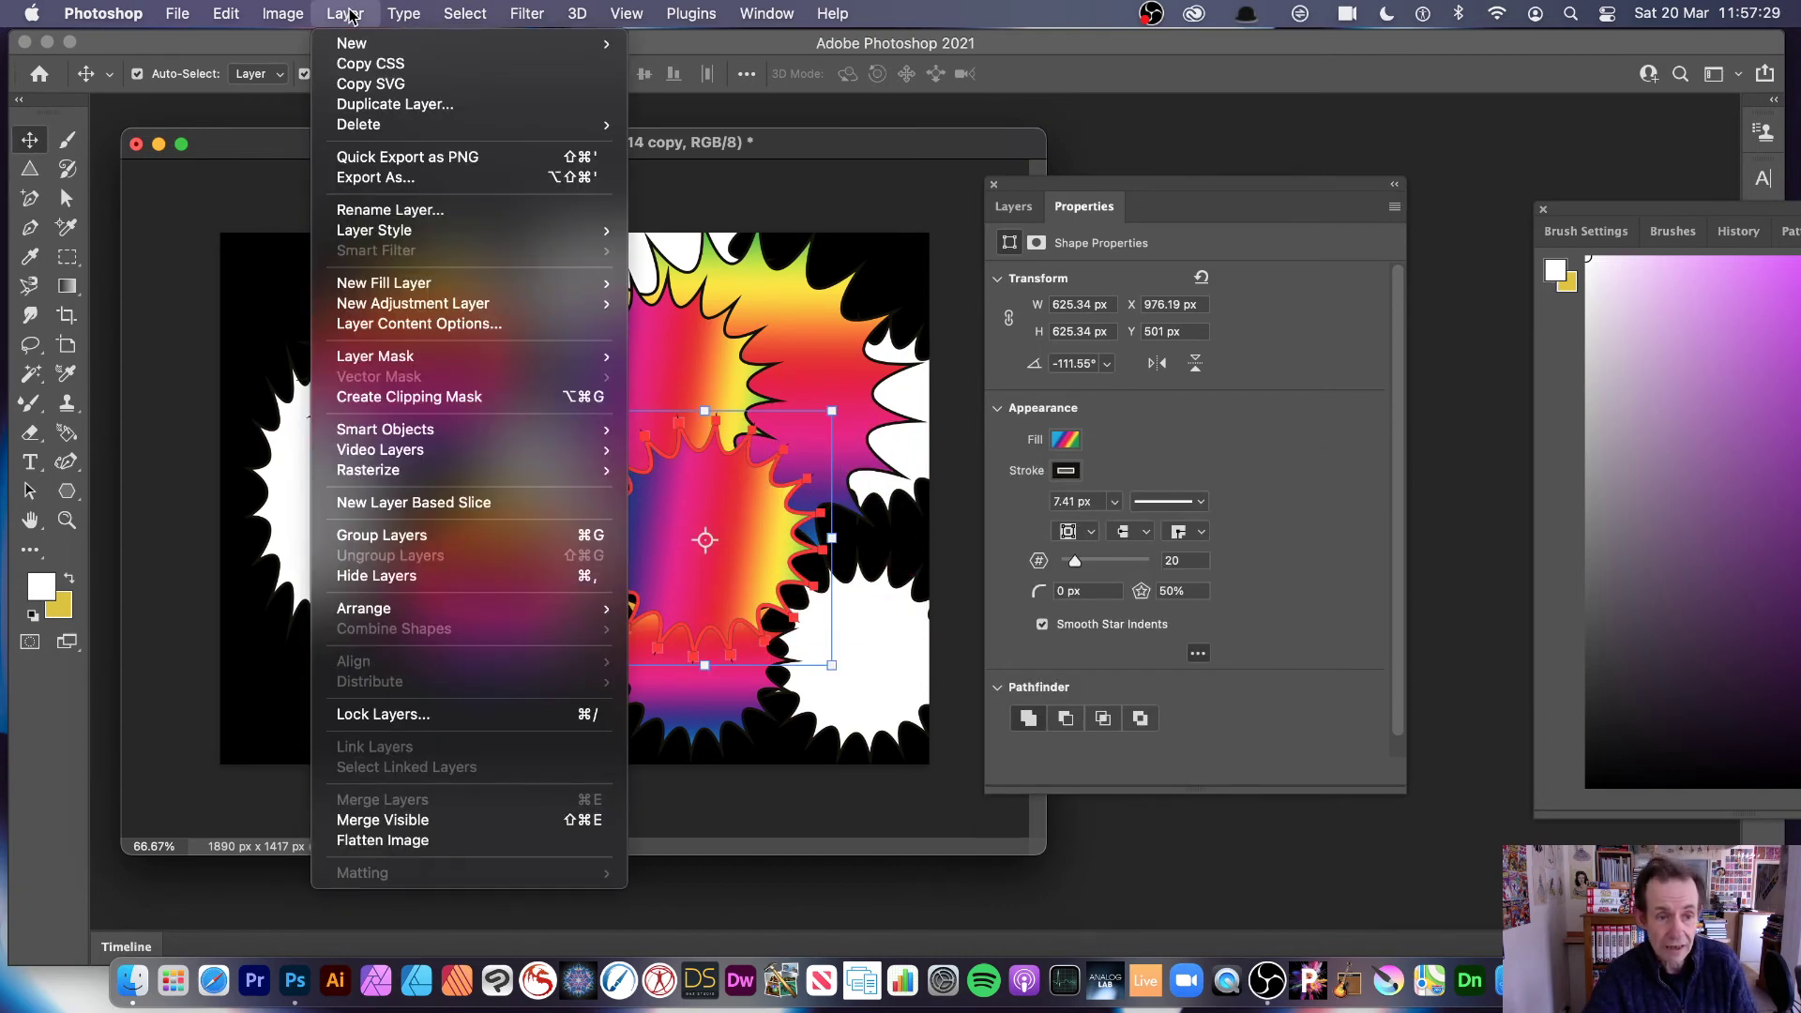
mouse_move(410, 431)
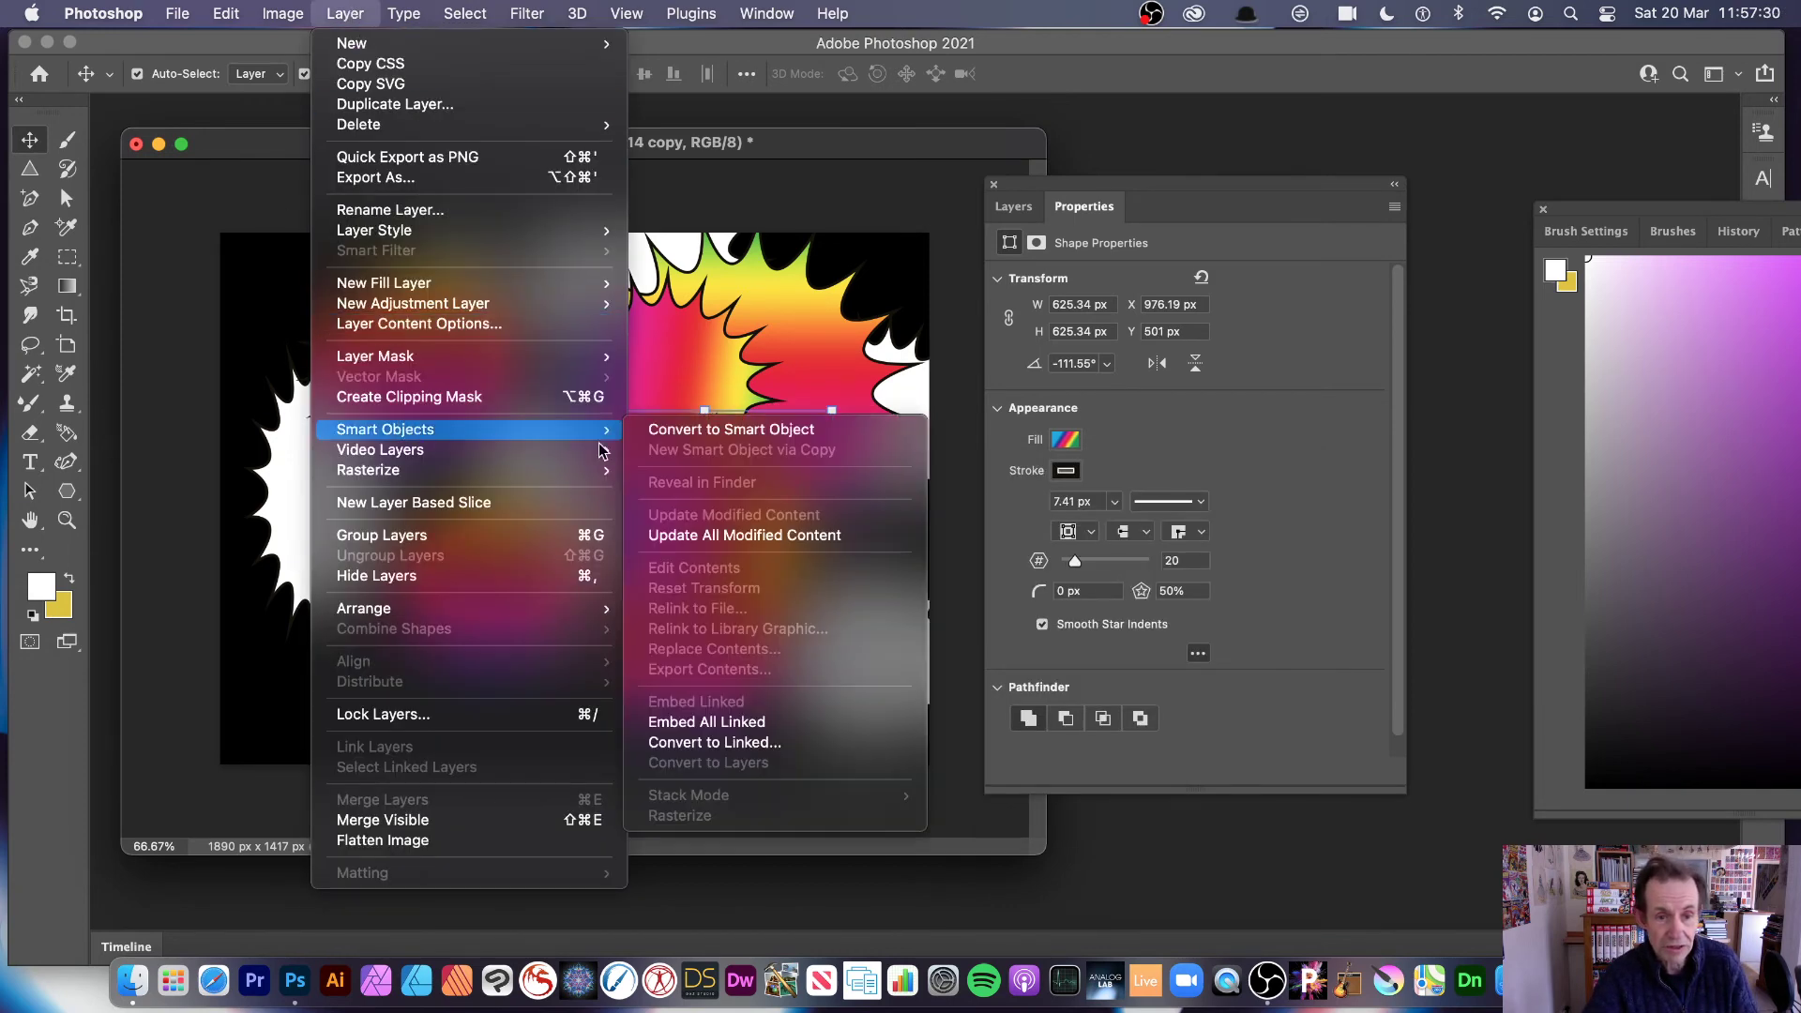
left_click(682, 433)
Step: Place a copy of the smart-object star to its lower right and rotate the copy to 90°
mouse_move(741, 514)
left_mouse_down()
mouse_move(597, 465)
mouse_move(744, 502)
mouse_move(769, 529)
left_mouse_up()
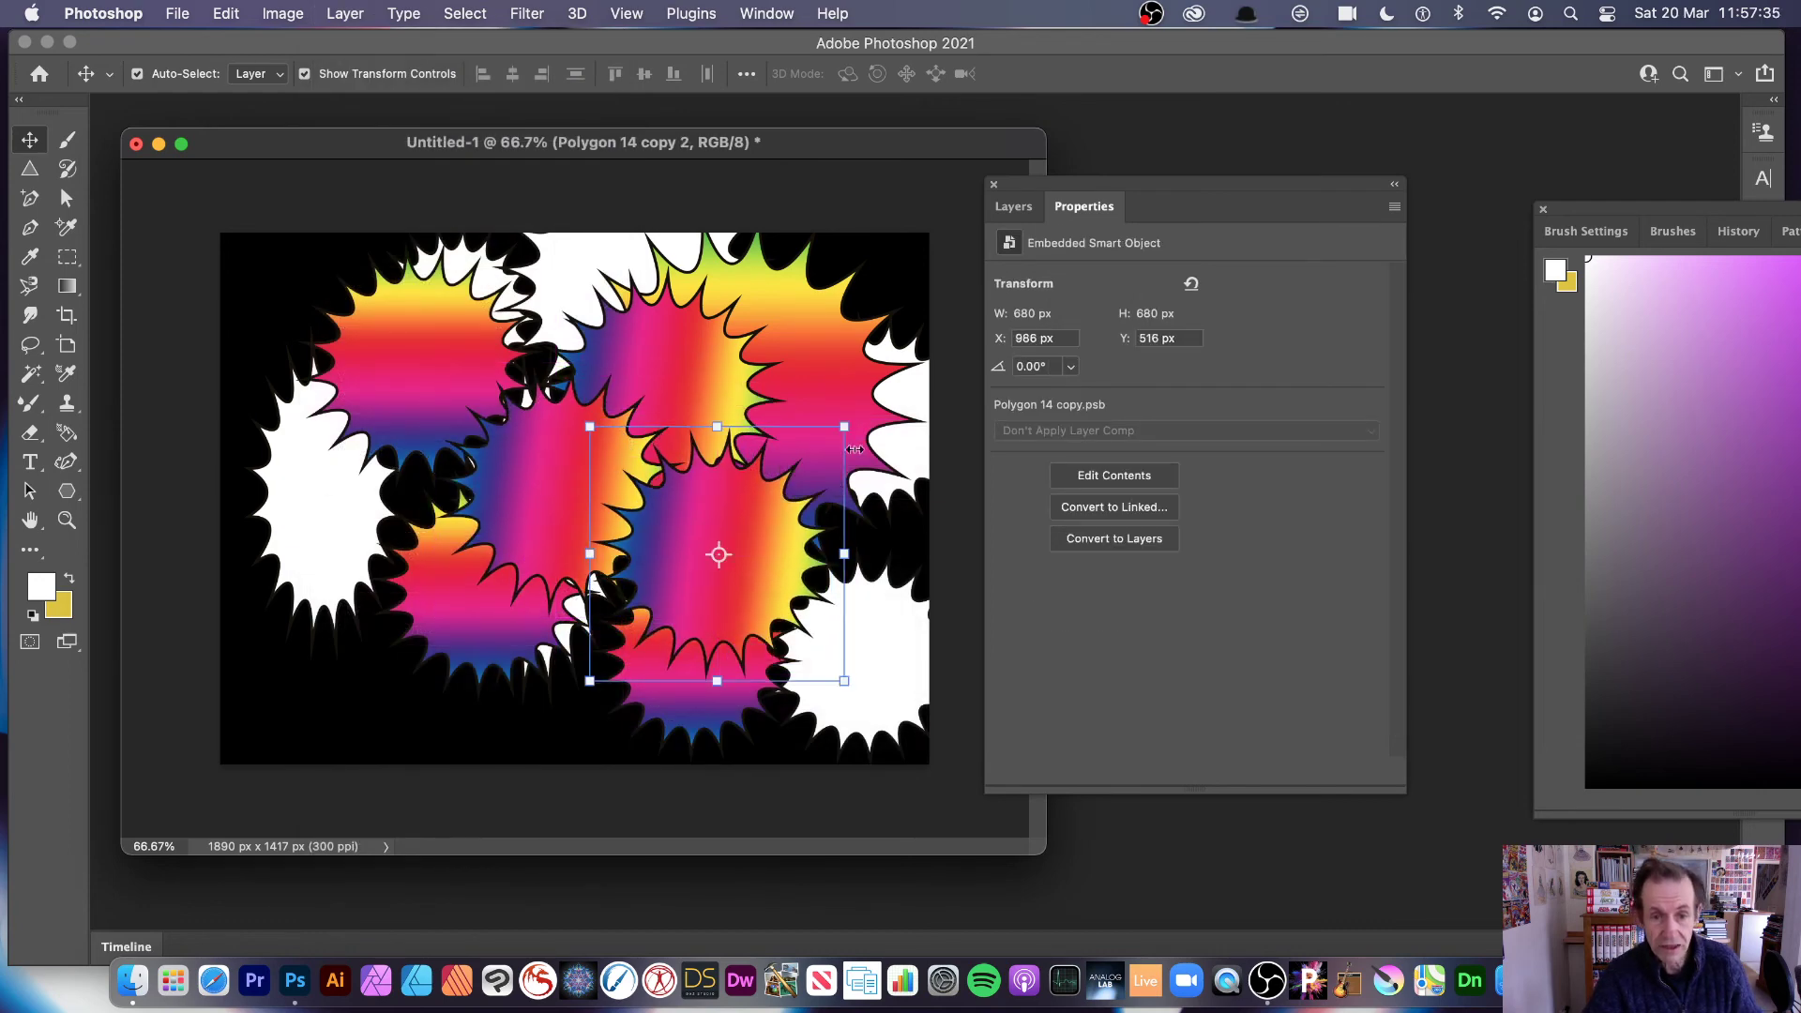
left_click_drag(865, 411, 887, 657)
key("Return")
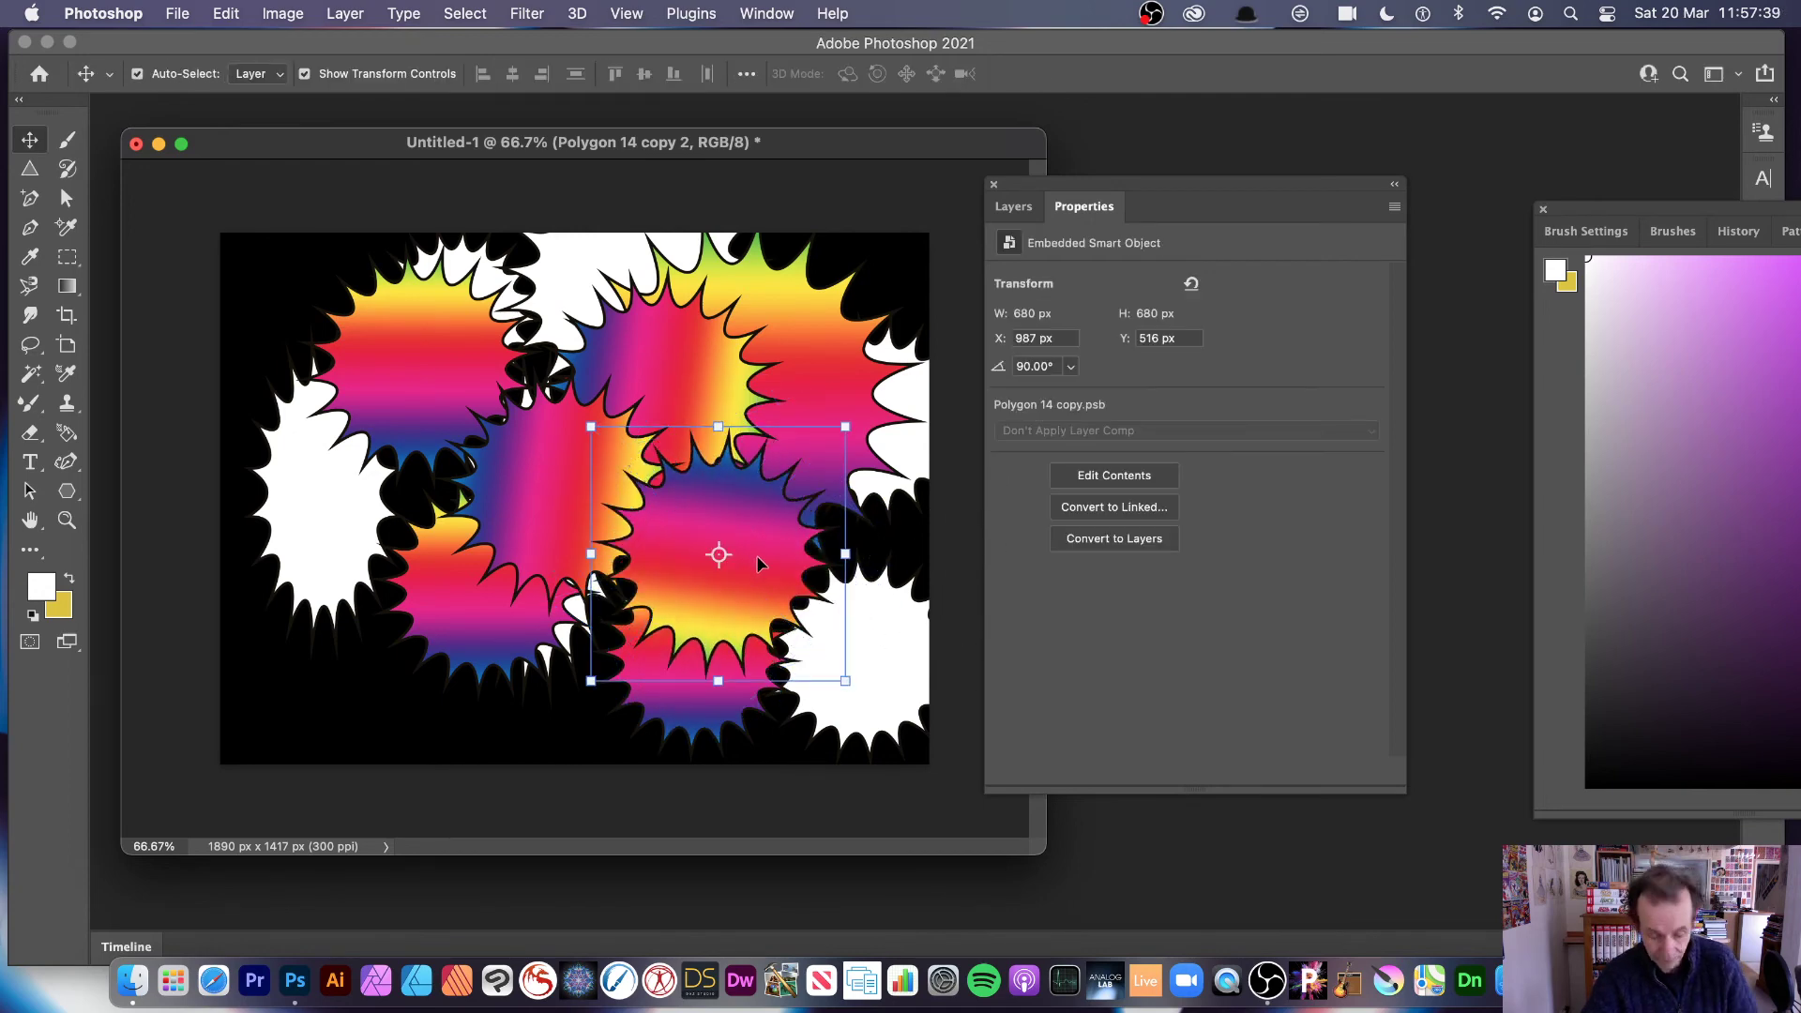
Step: Duplicate the 90° star onto the large upper-right rainbow star and rotate the duplicate to 164.82°
left_click_drag(764, 560, 813, 390, "alt")
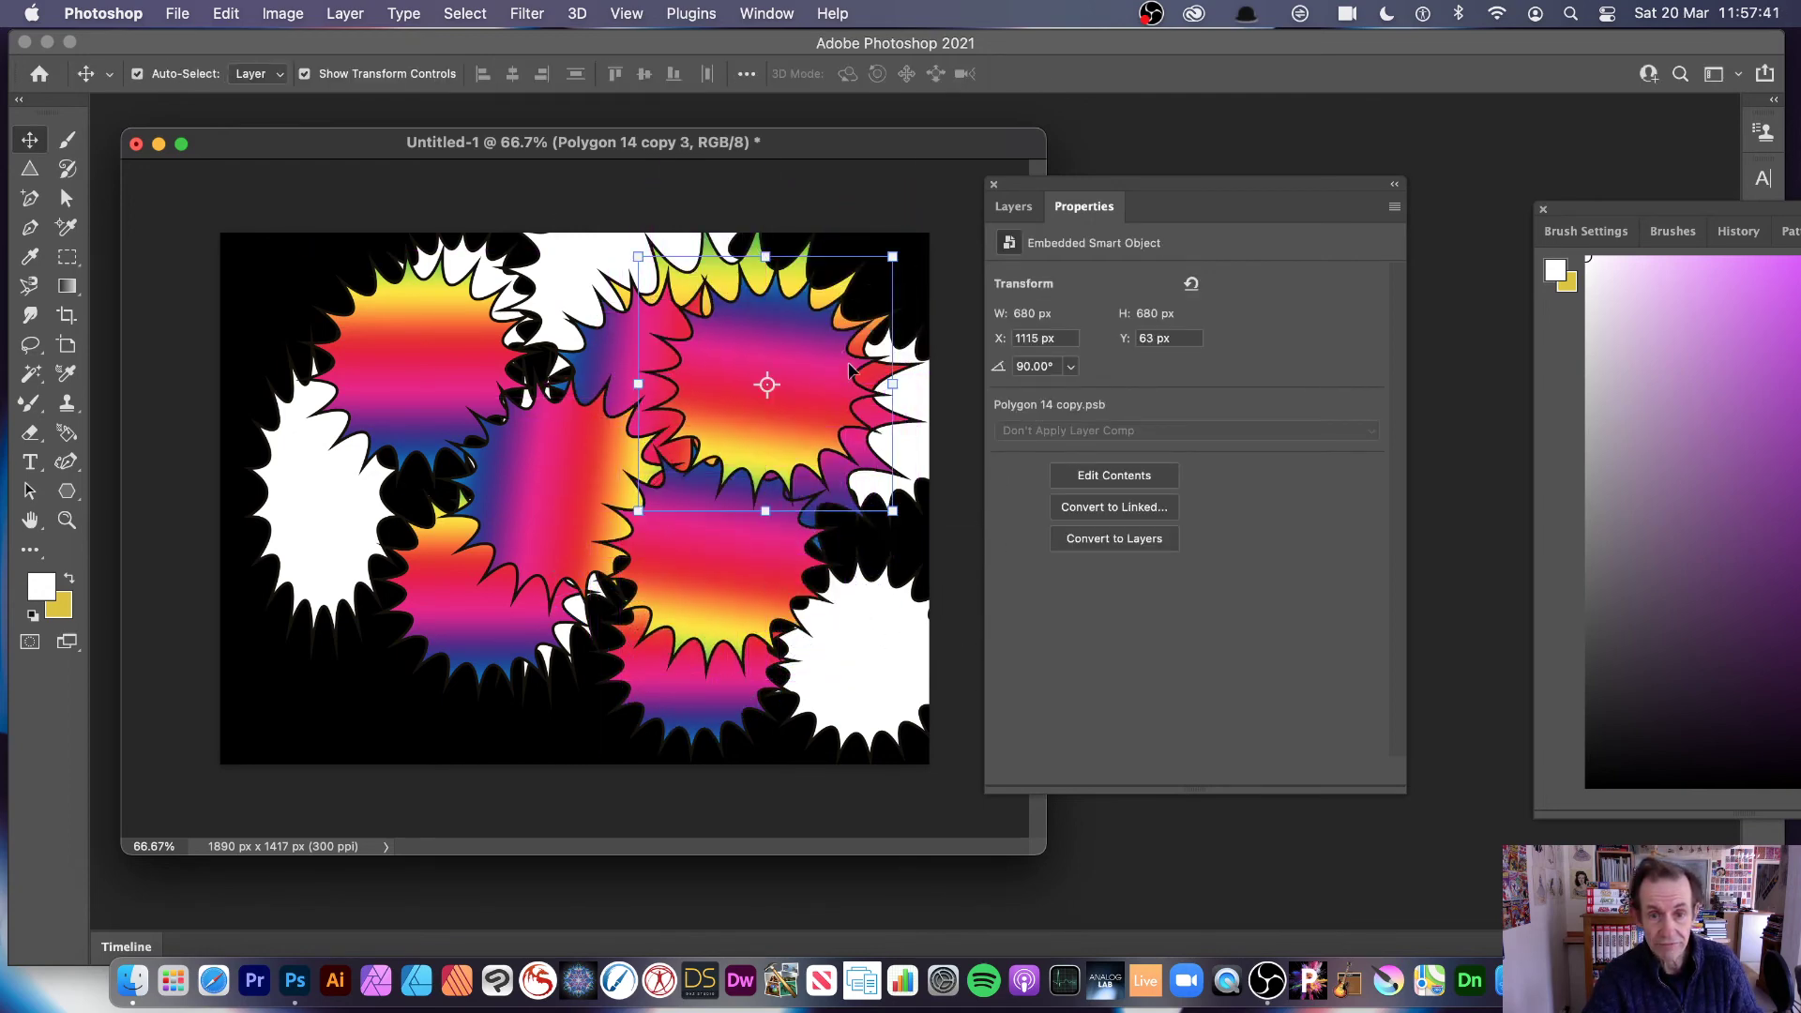
left_click_drag(911, 245, 926, 483)
key("Return")
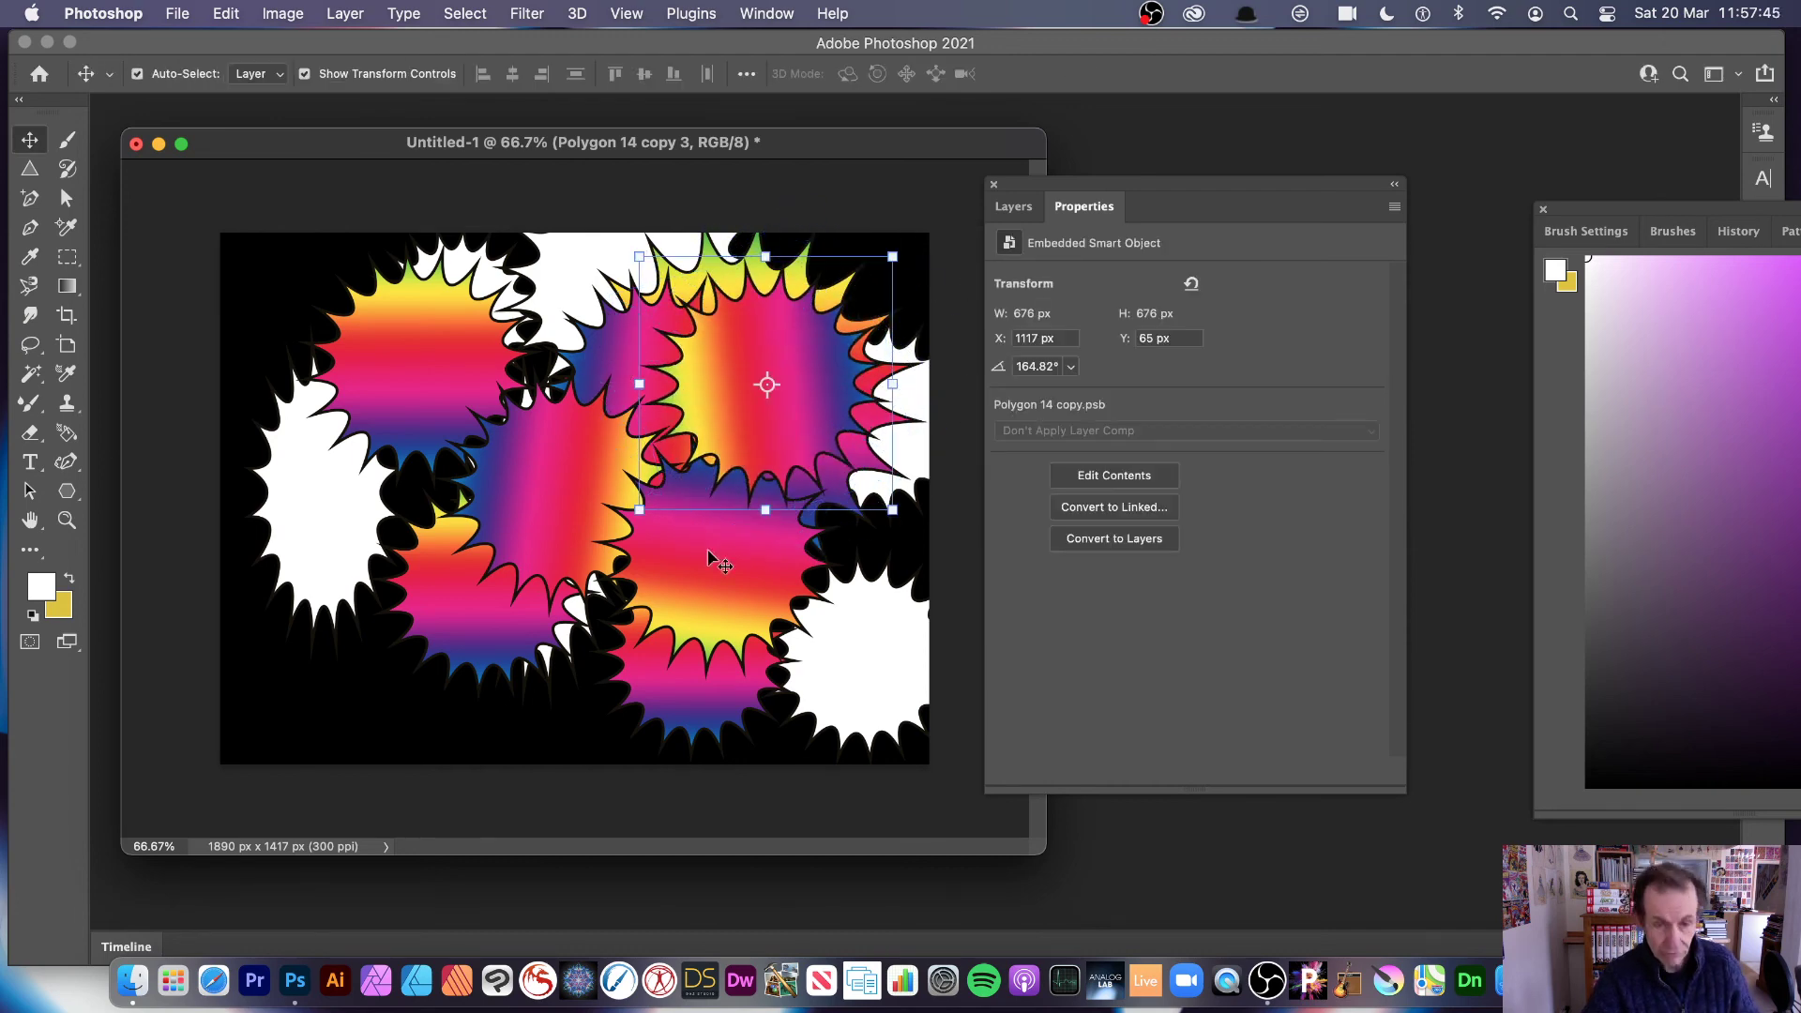
Step: Duplicate the 164.82° star and place the duplicate near the canvas centre at about X 569 px, Y 421 px
left_click_drag(795, 361, 478, 585, "alt")
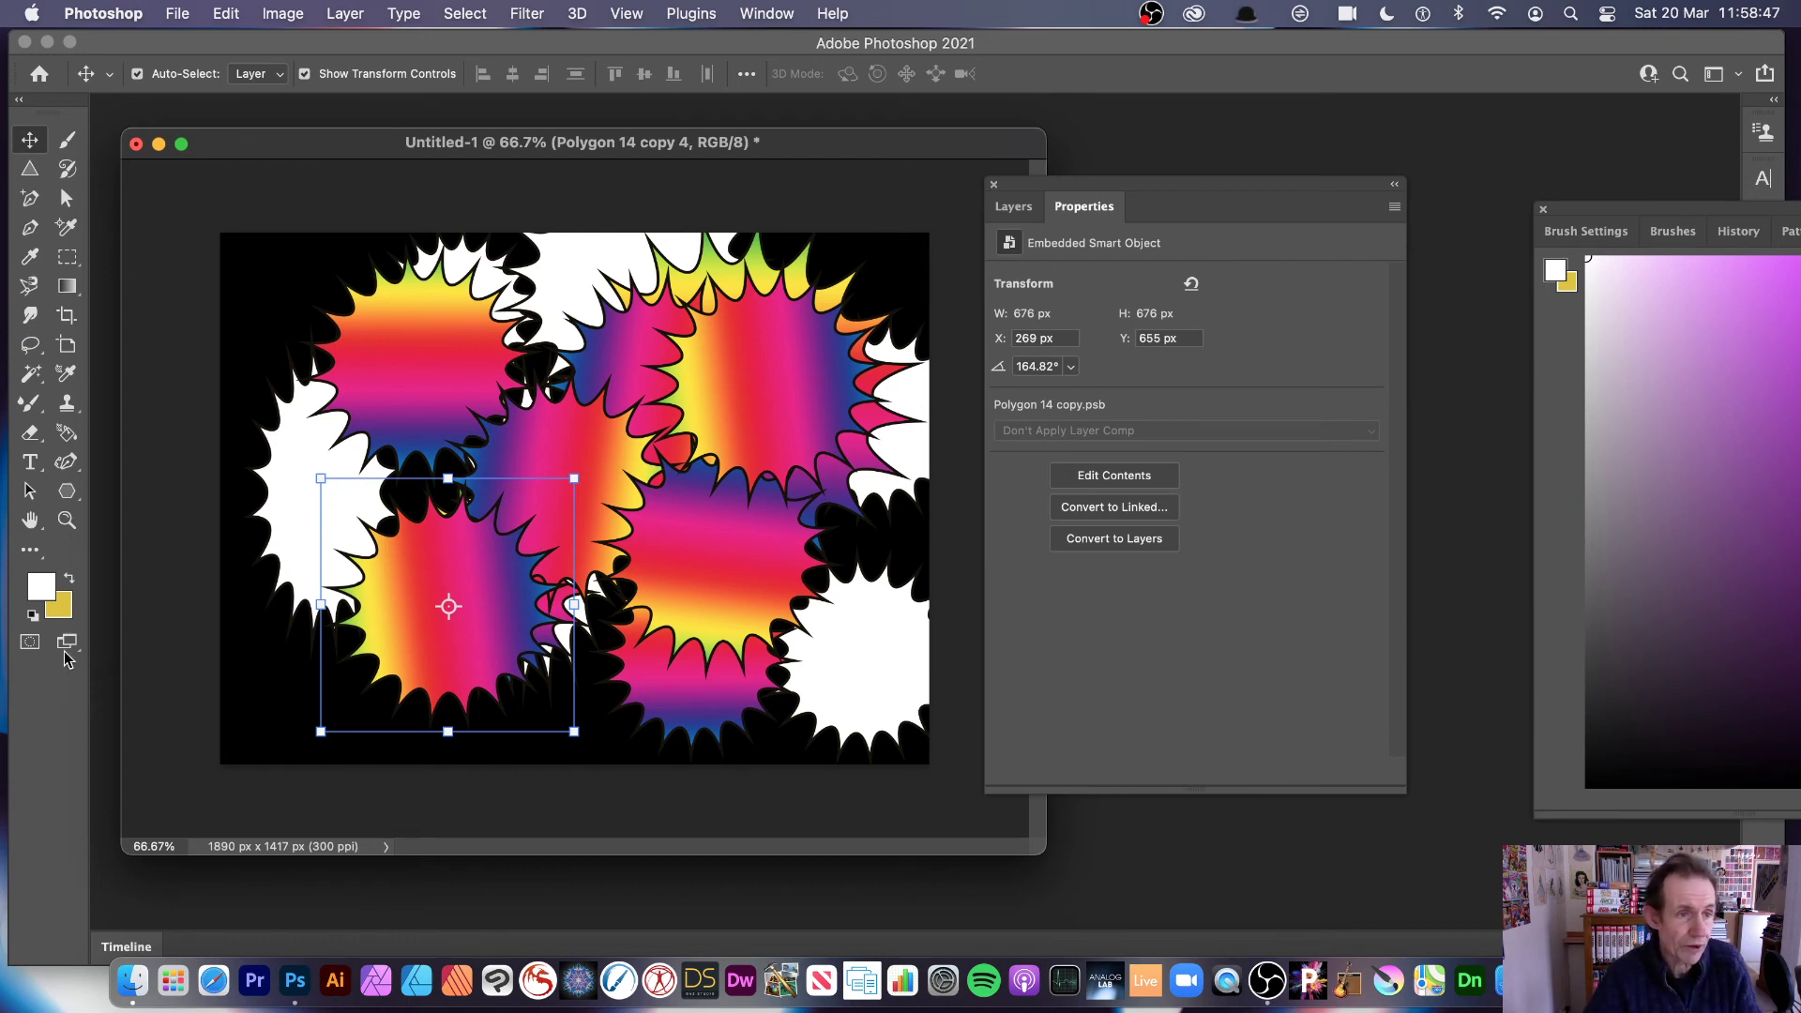
left_click_drag(475, 567, 589, 482)
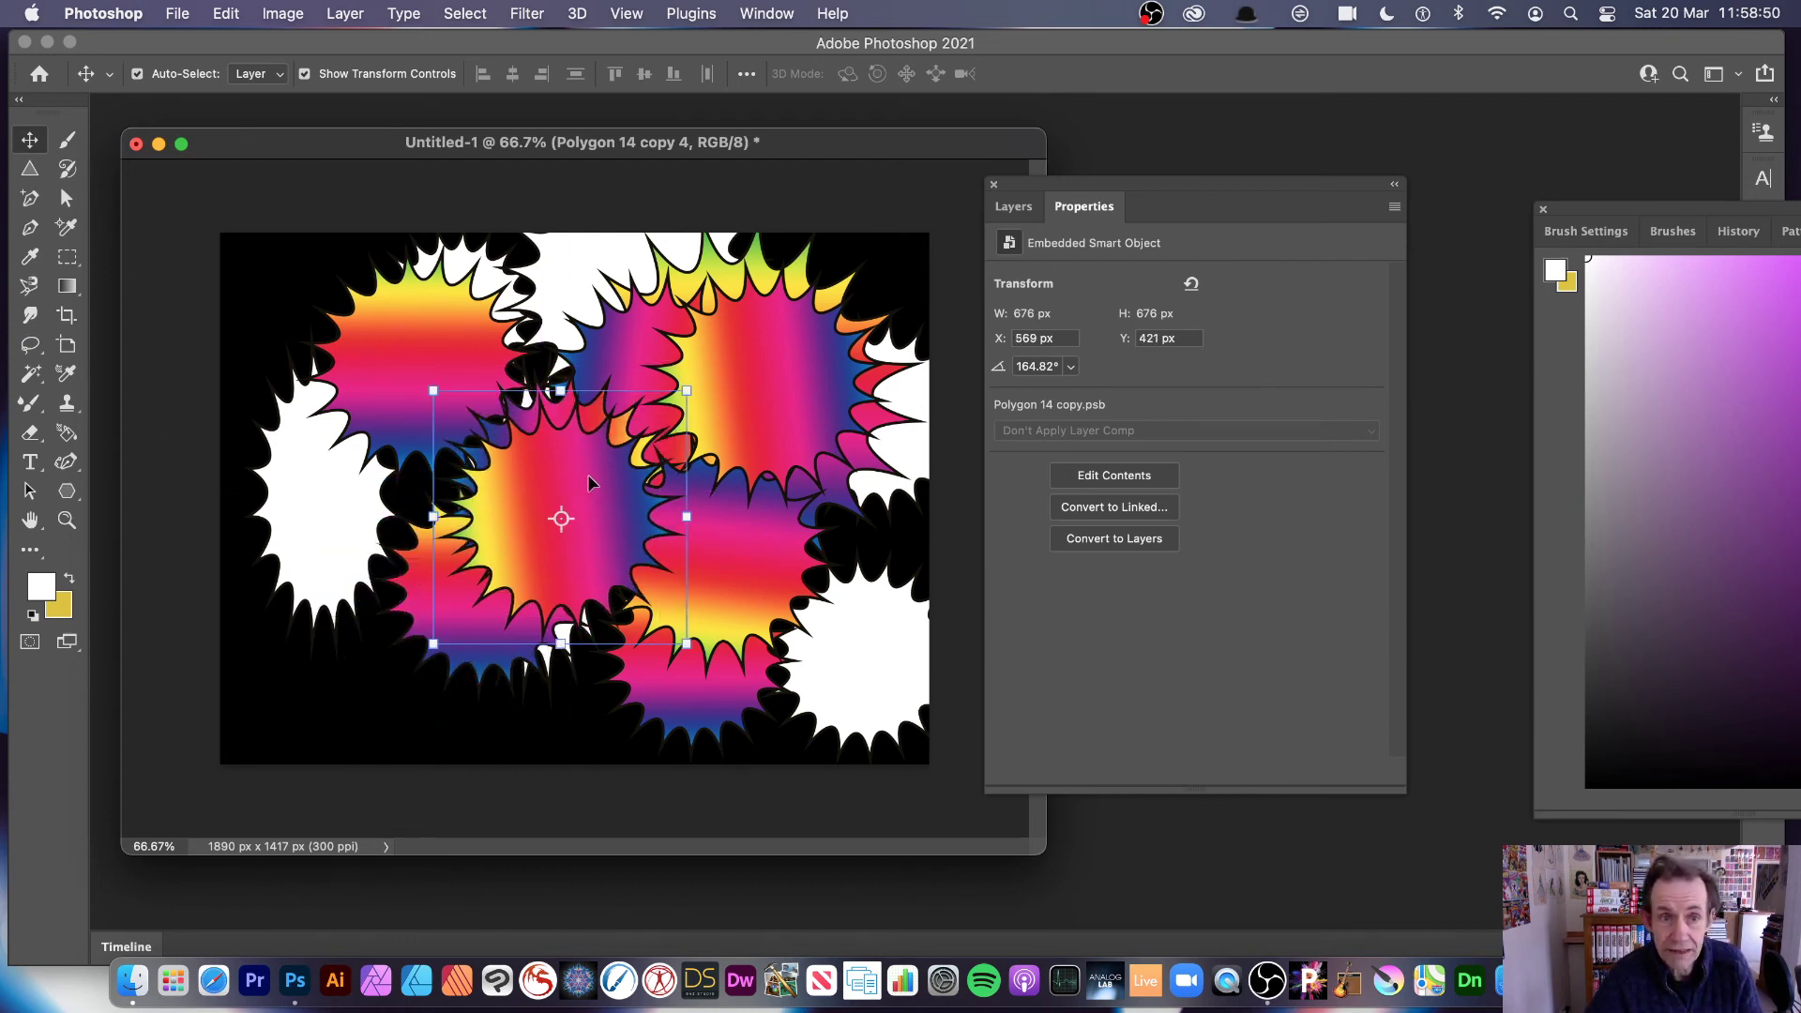
Step: Draw a white 20-point star about 860 px wide over the left part of the canvas with the Polygon tool
left_click(66, 200)
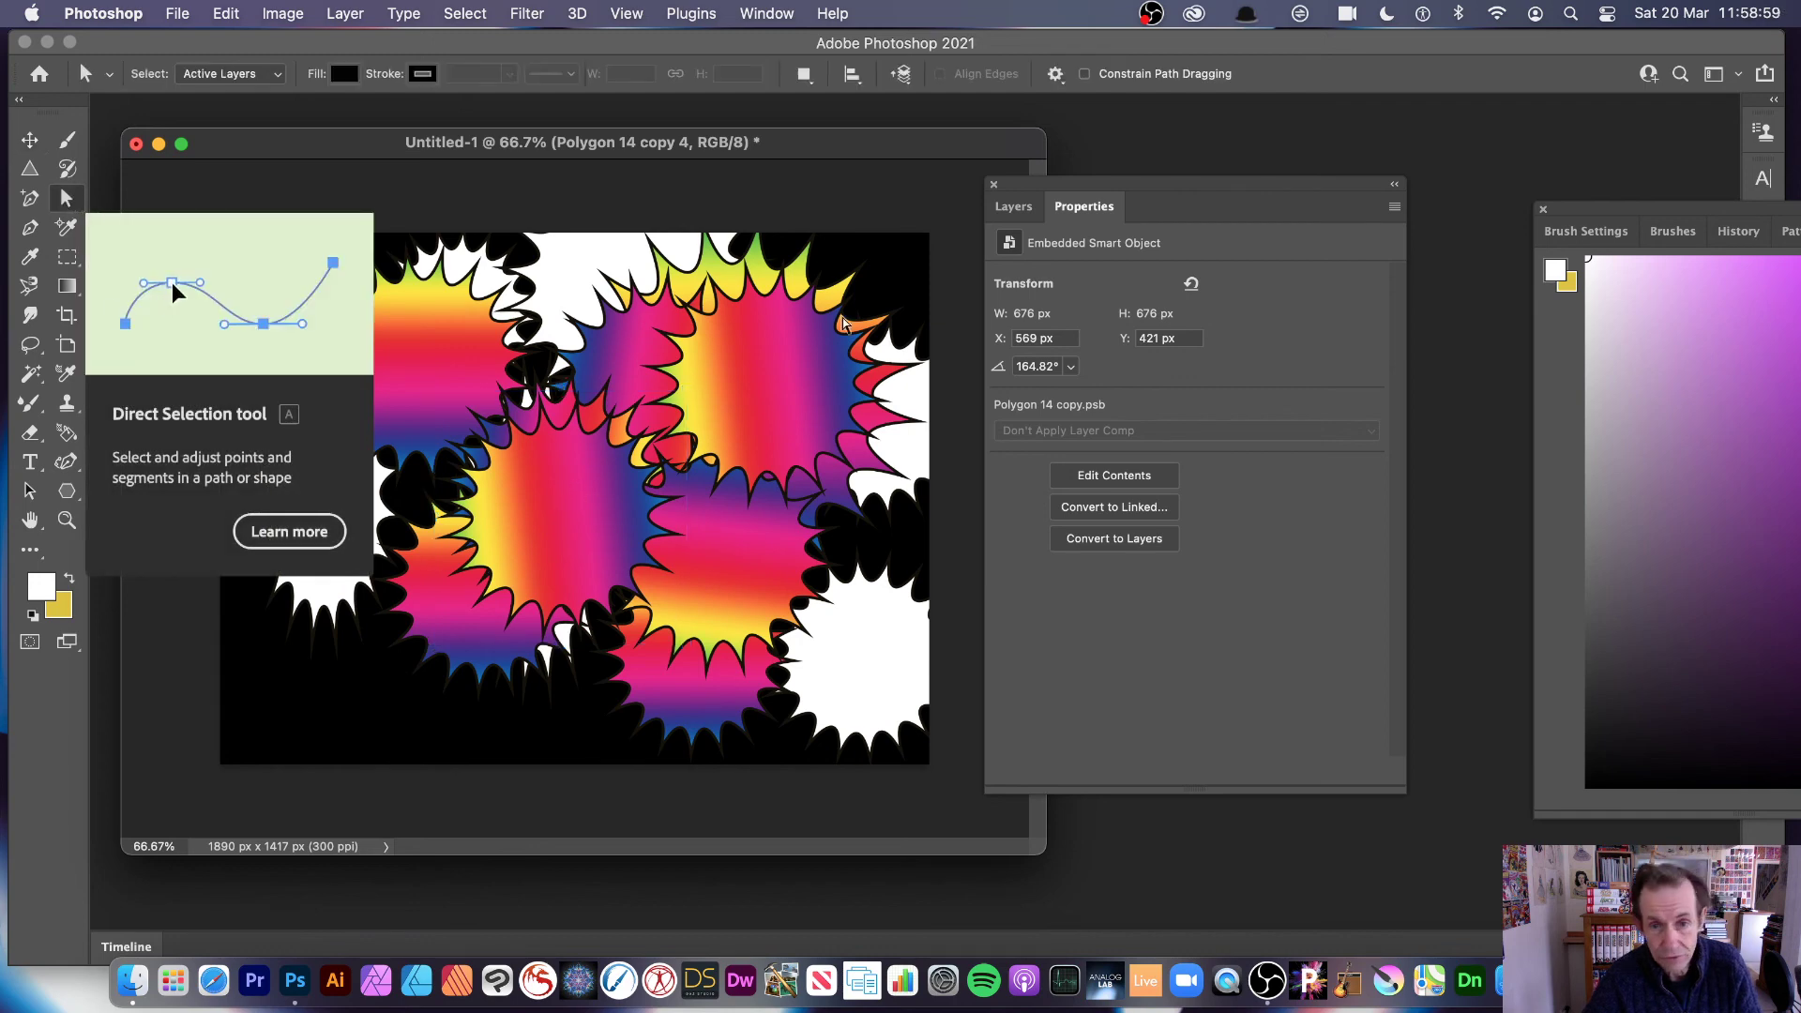
left_click(69, 497)
right_click(71, 500)
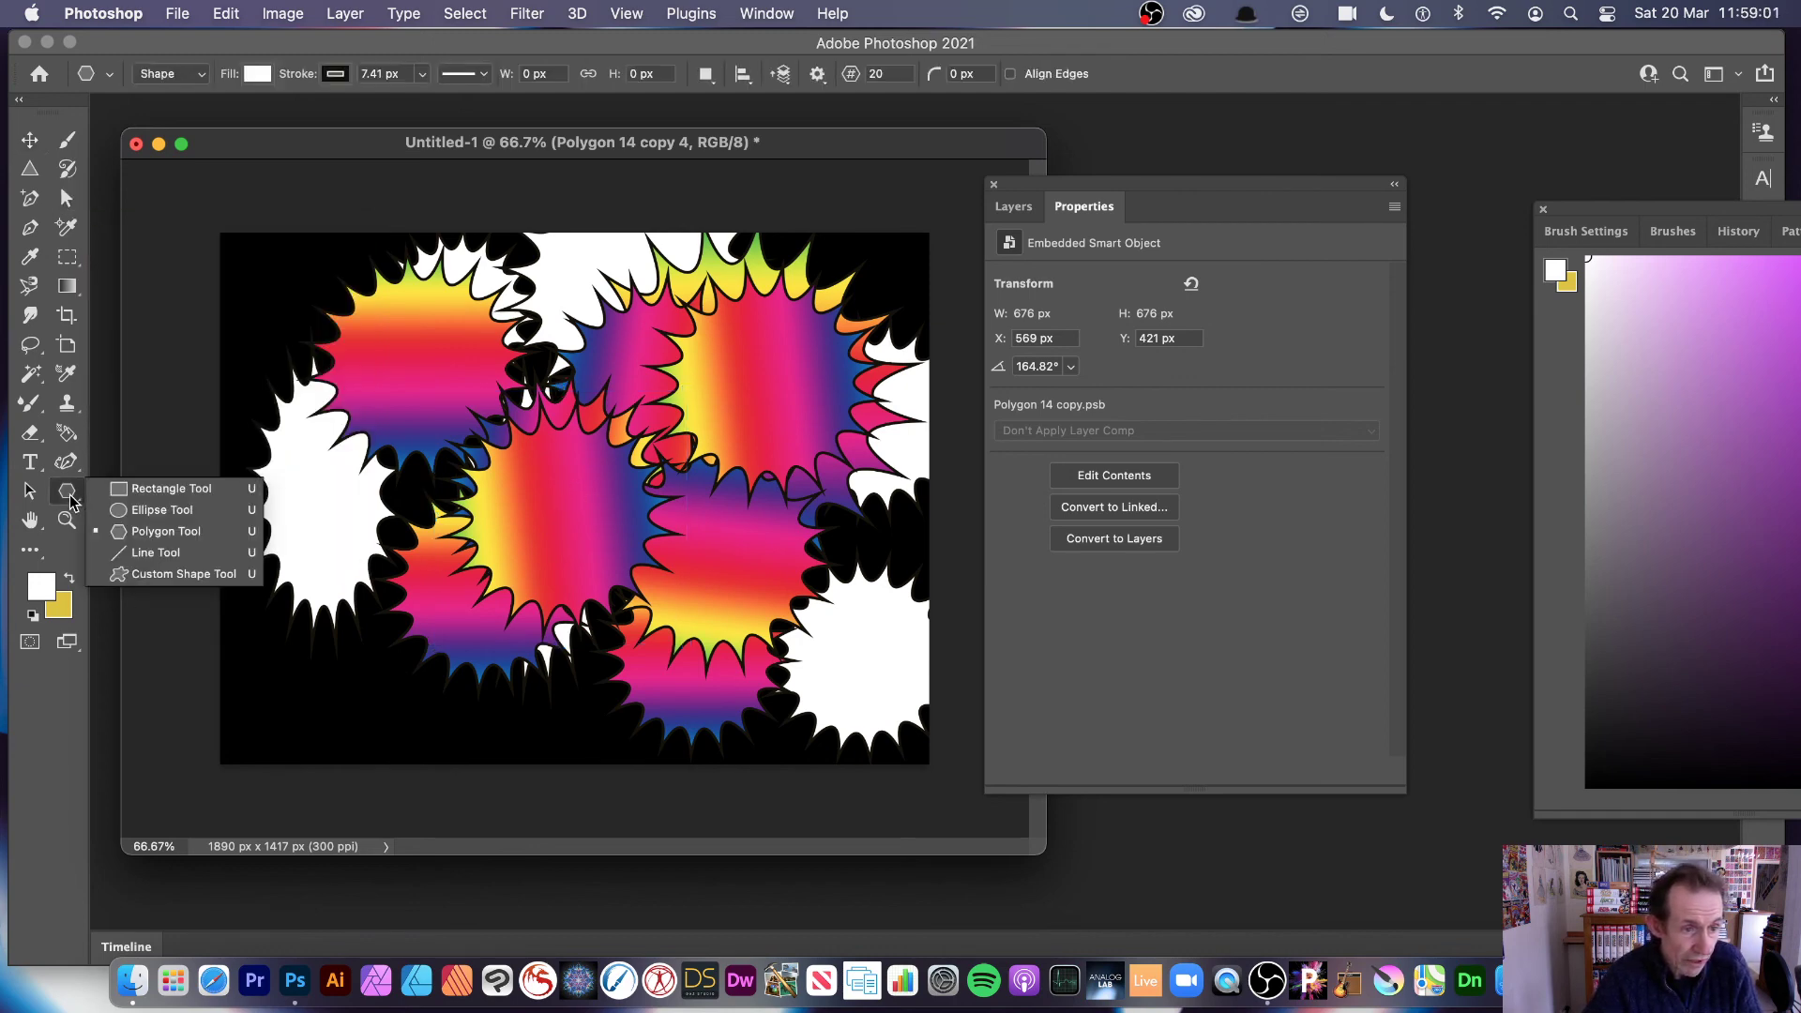
left_click(177, 531)
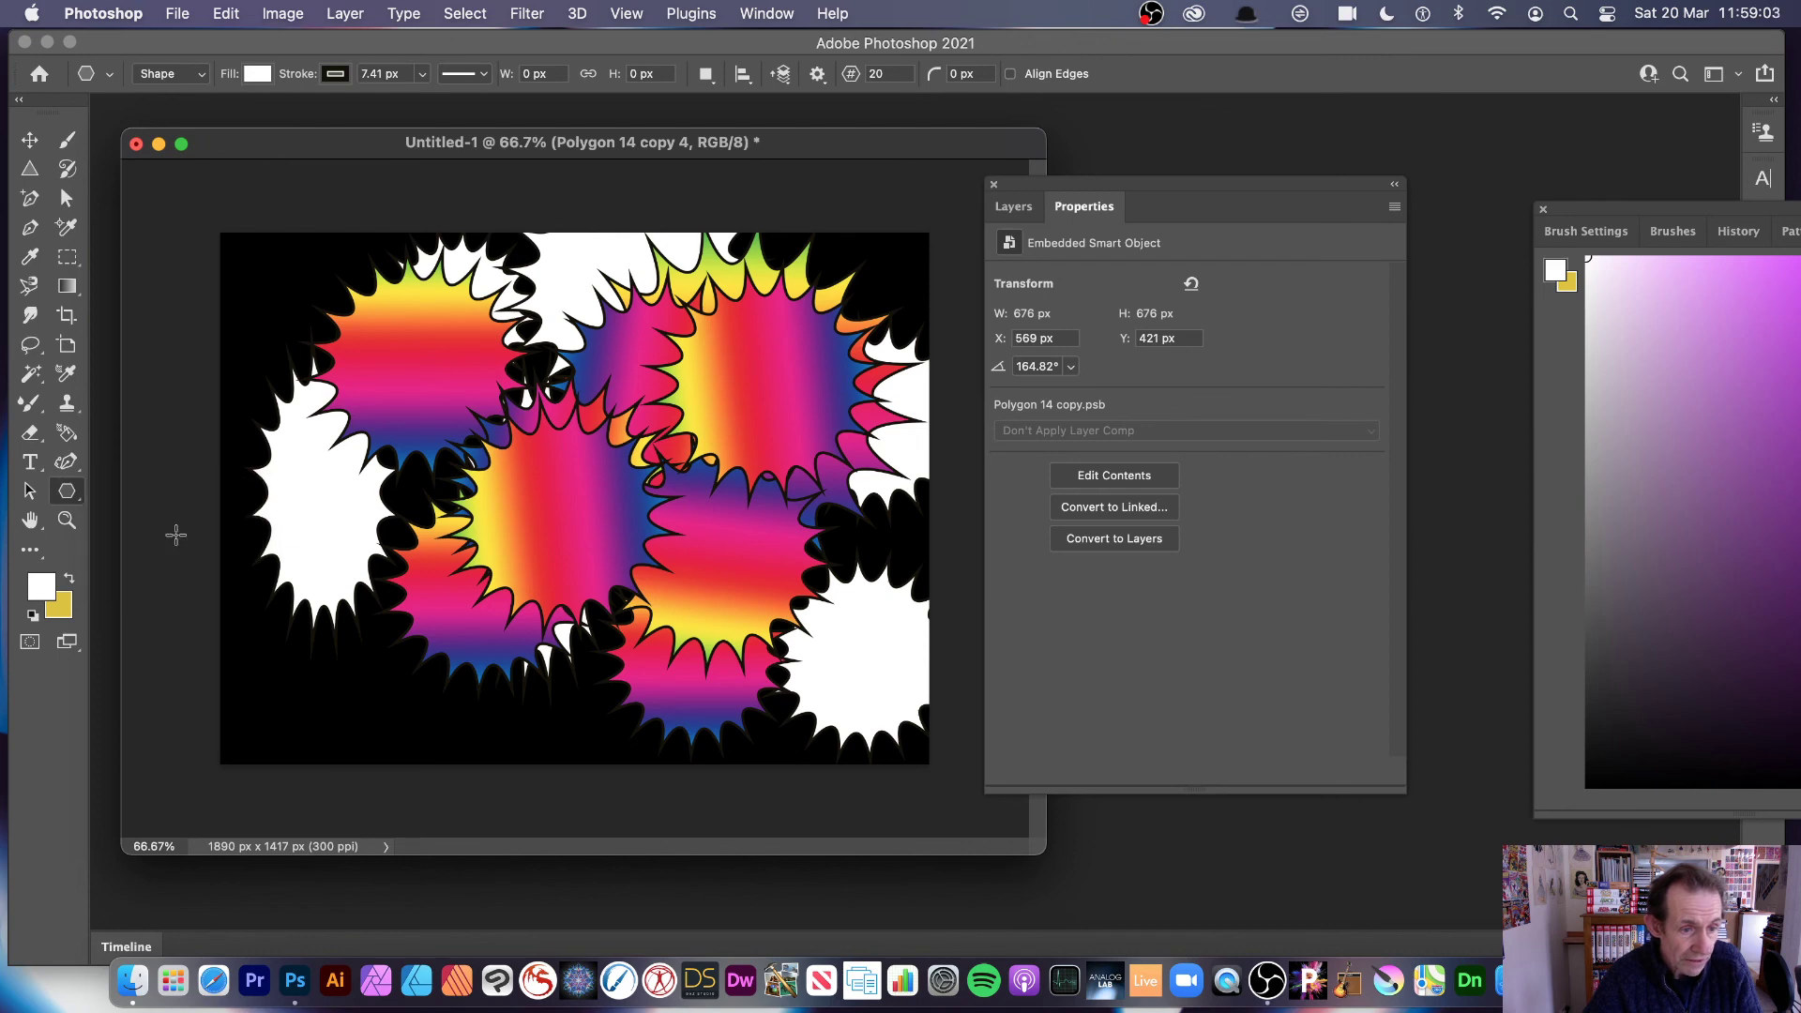
left_click_drag(317, 469, 436, 587)
left_click_drag(492, 641, 487, 638)
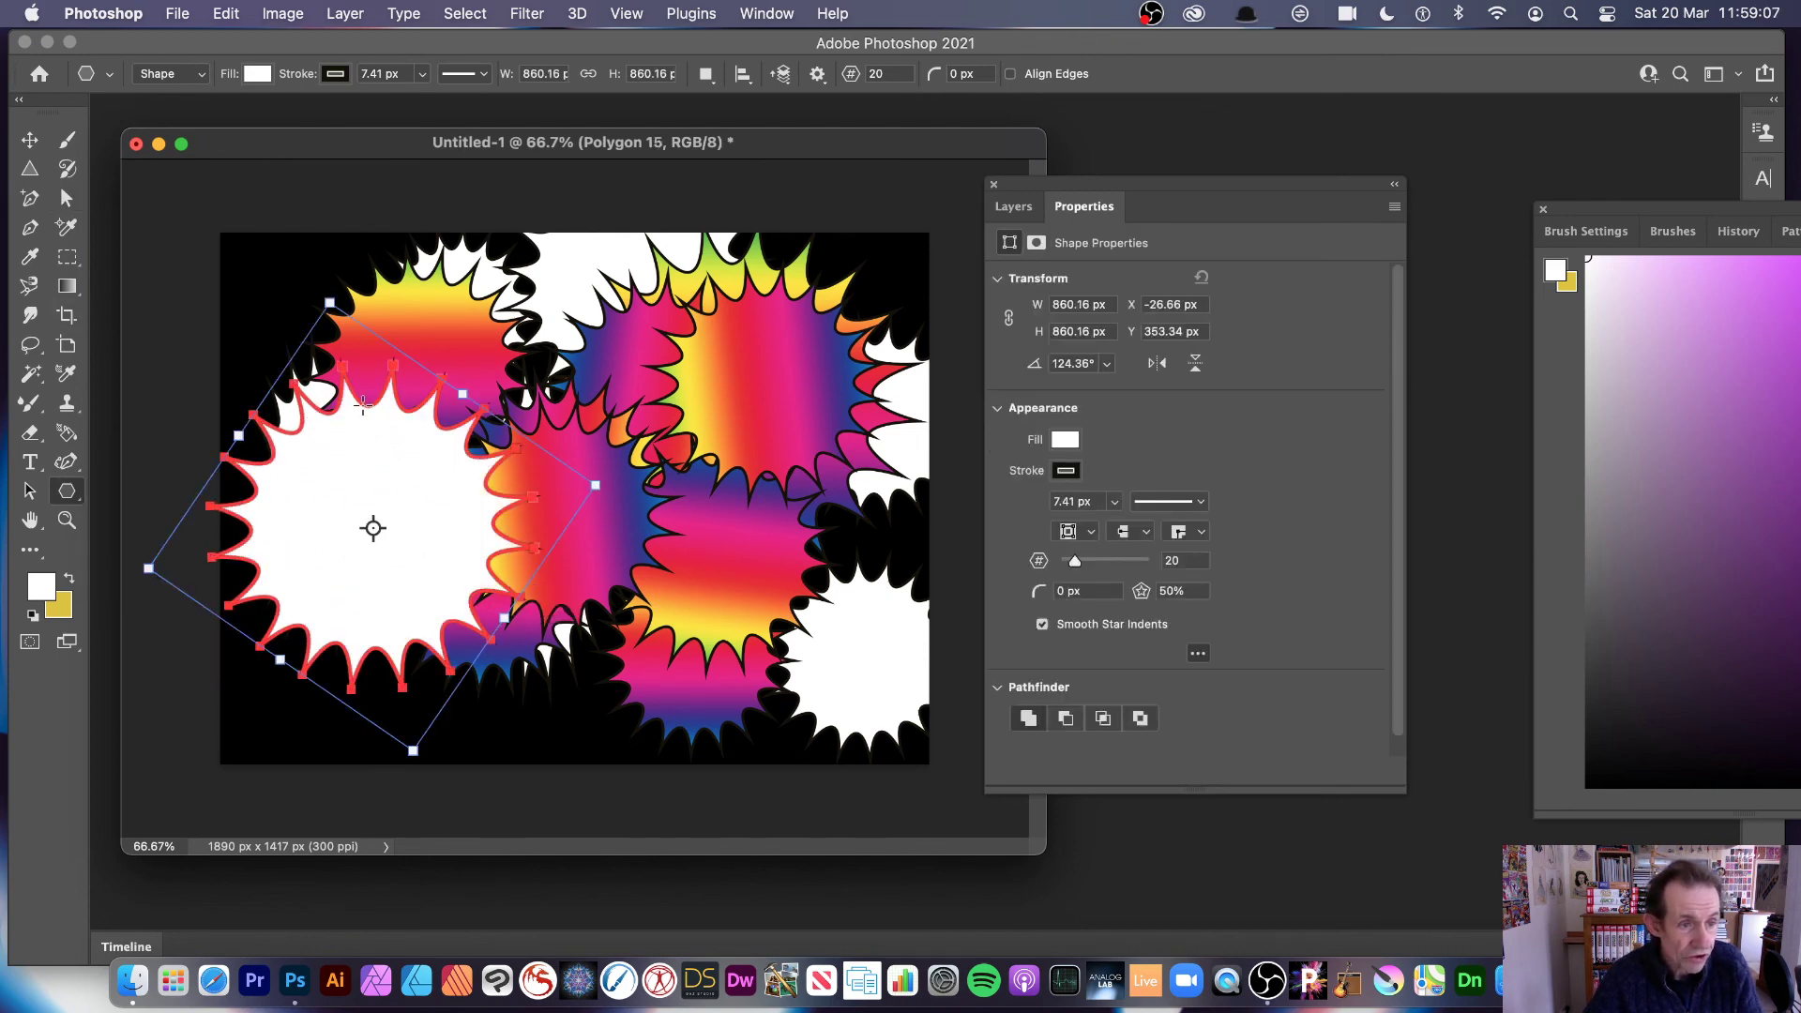
Step: Pull seven points of the white star's path outward into long spikes around it using the Direct Selection tool
left_click(66, 199)
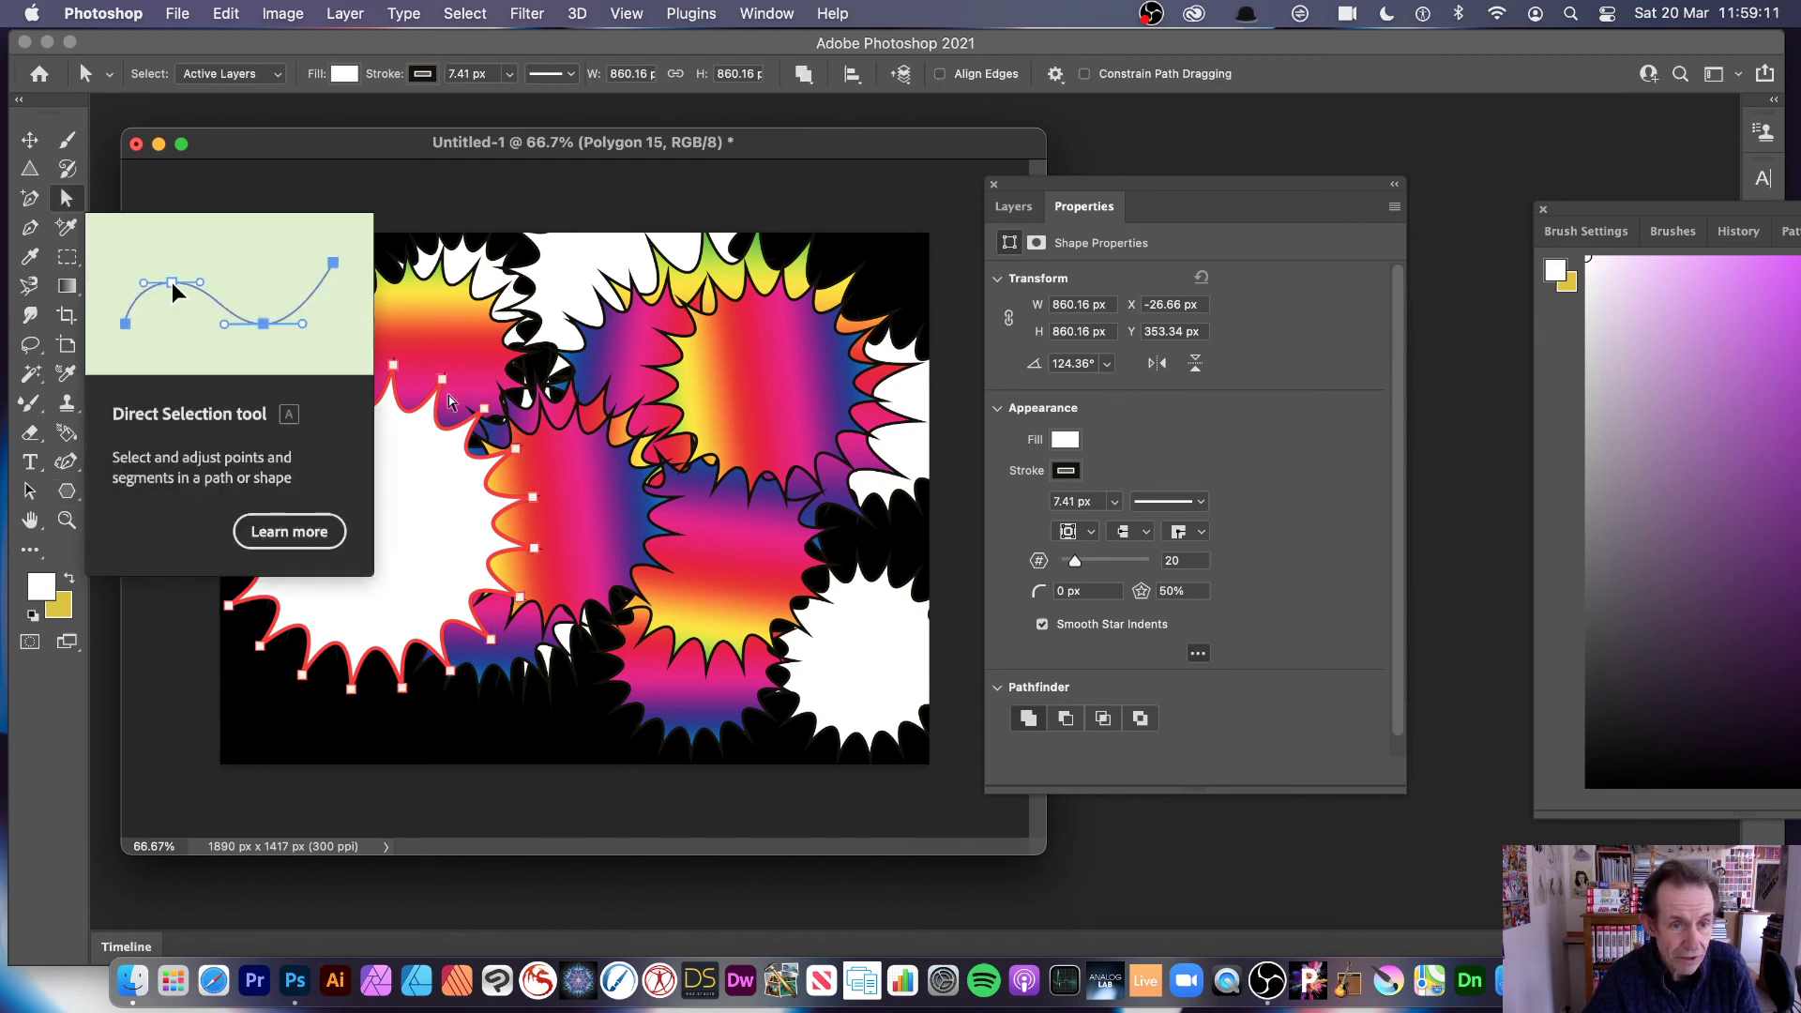
left_click_drag(440, 377, 507, 289)
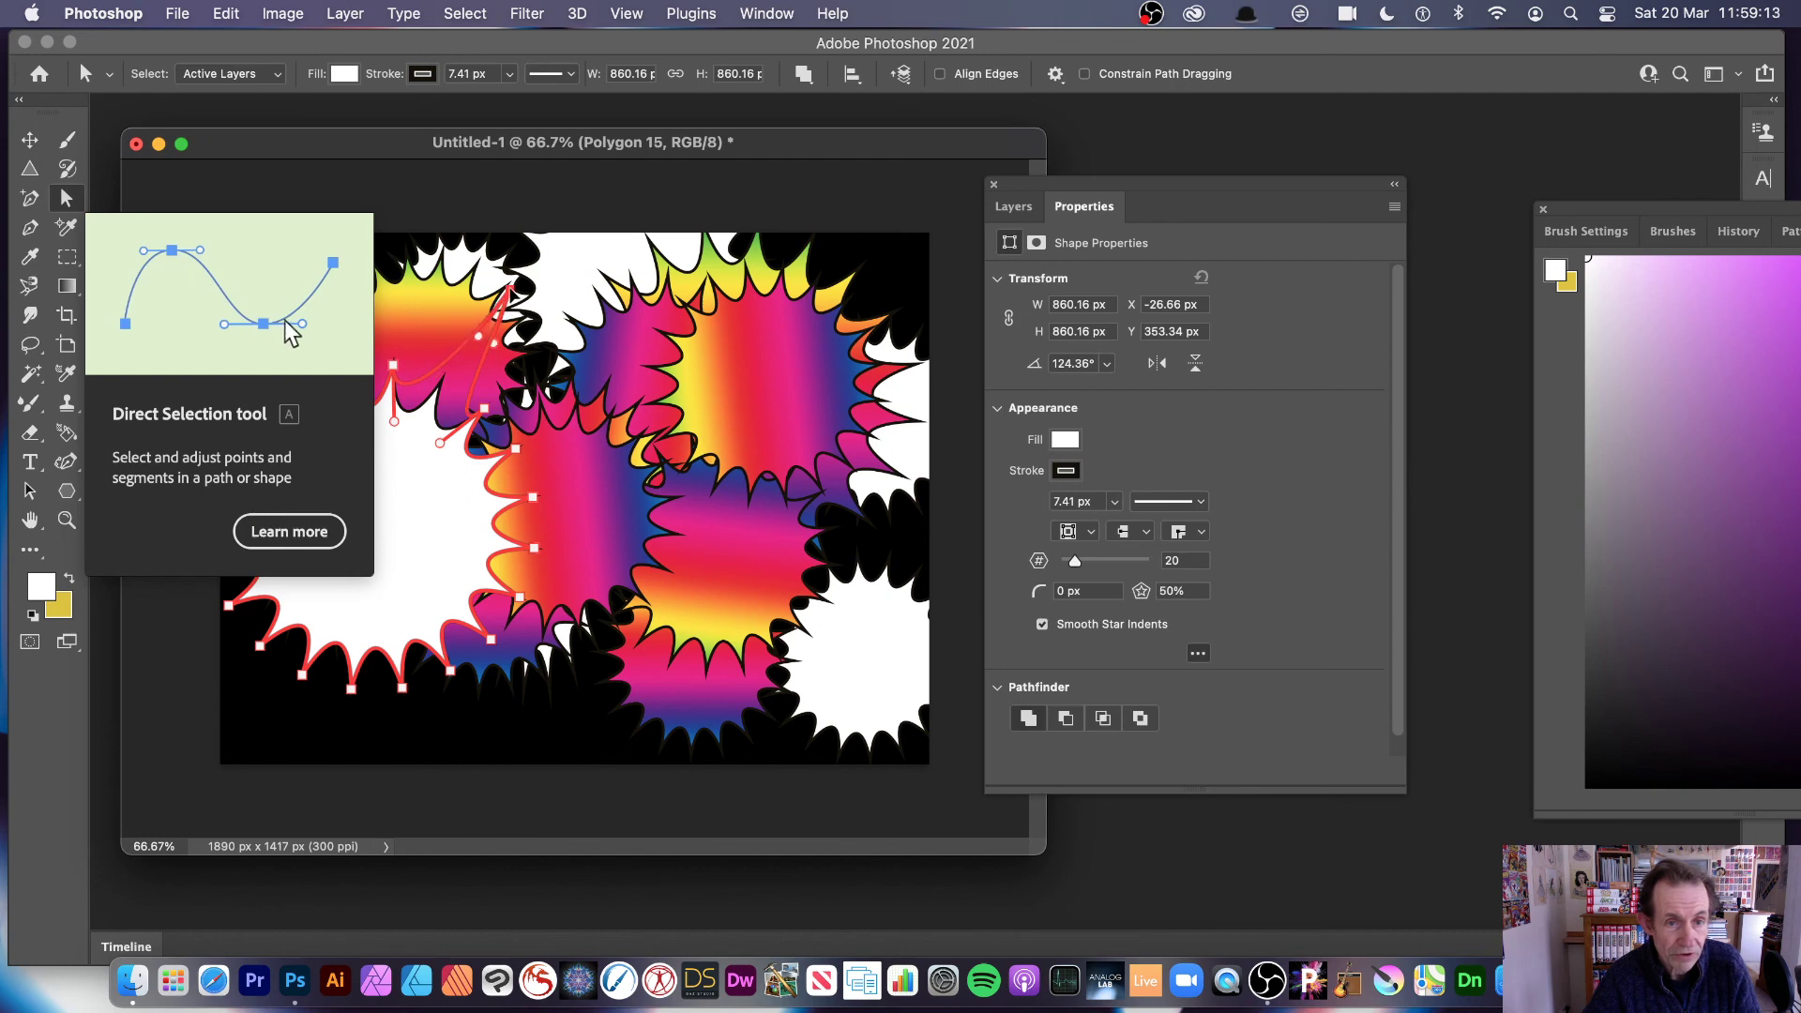
left_click_drag(515, 448, 662, 415)
left_click_drag(535, 547, 691, 597)
left_click_drag(450, 677, 501, 800)
left_click_drag(302, 675, 169, 800)
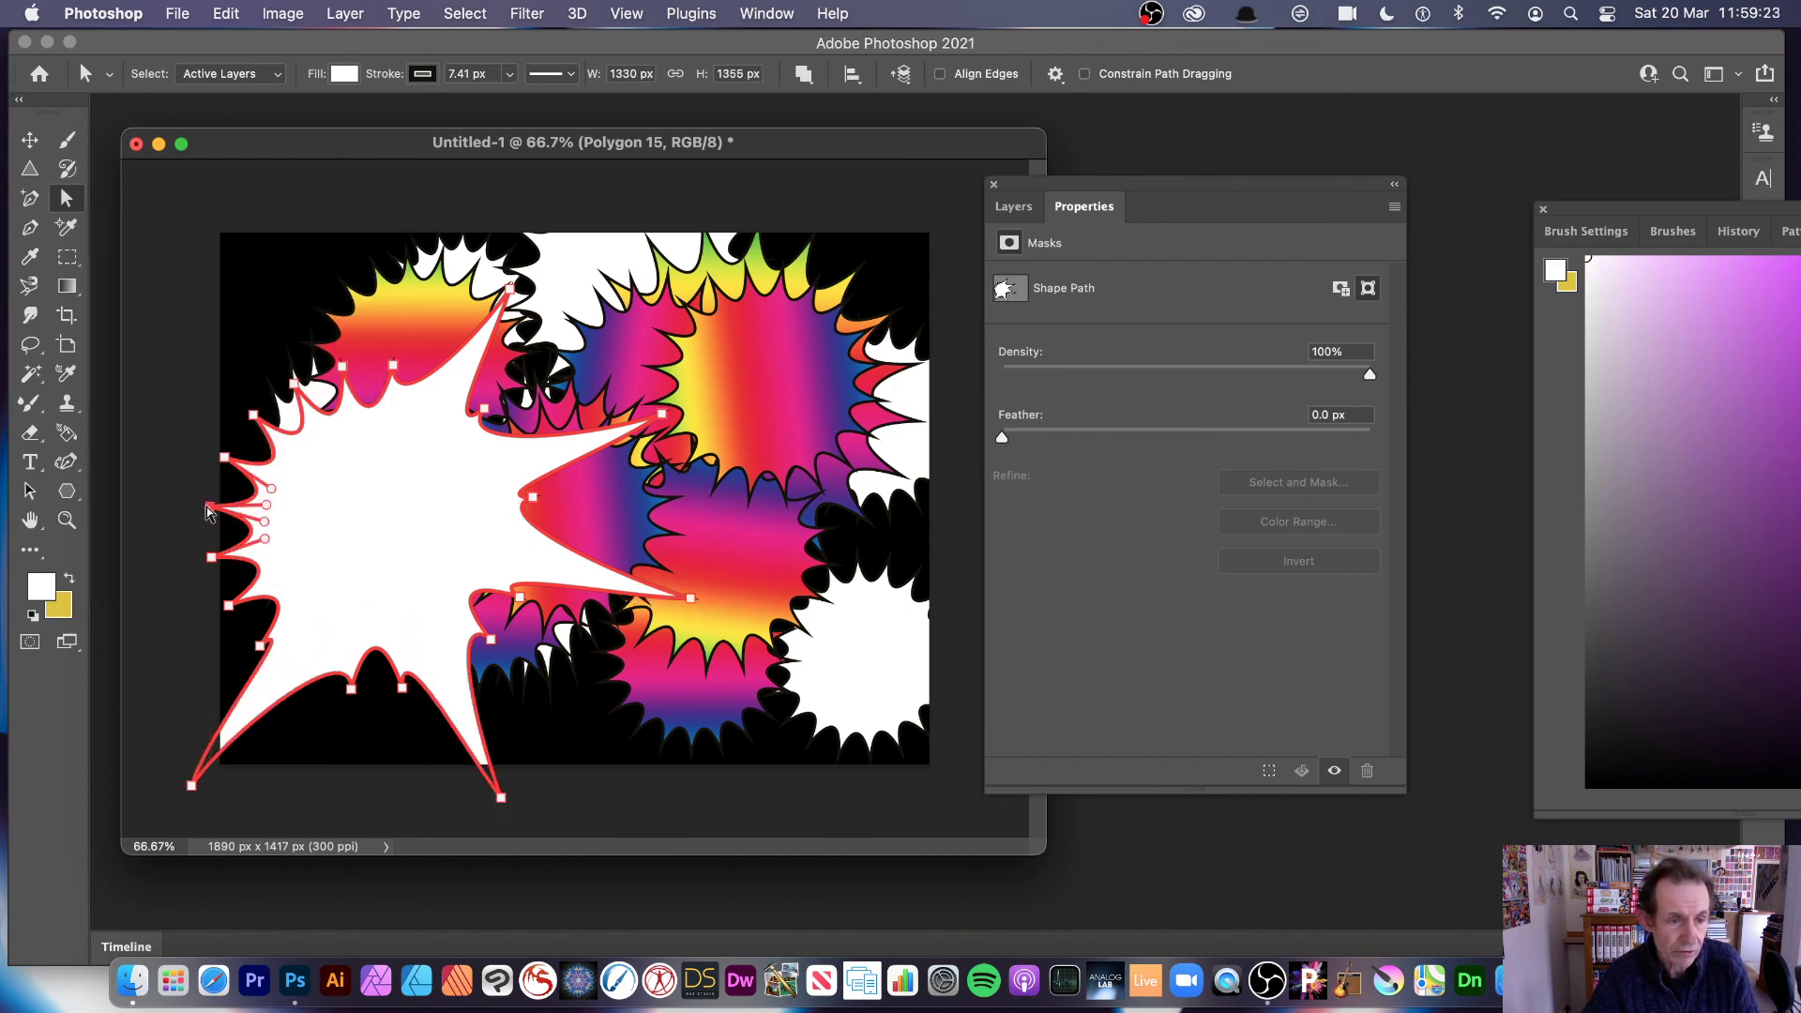
left_click_drag(206, 508, 105, 506)
left_click(252, 414)
left_click_drag(253, 415, 150, 303)
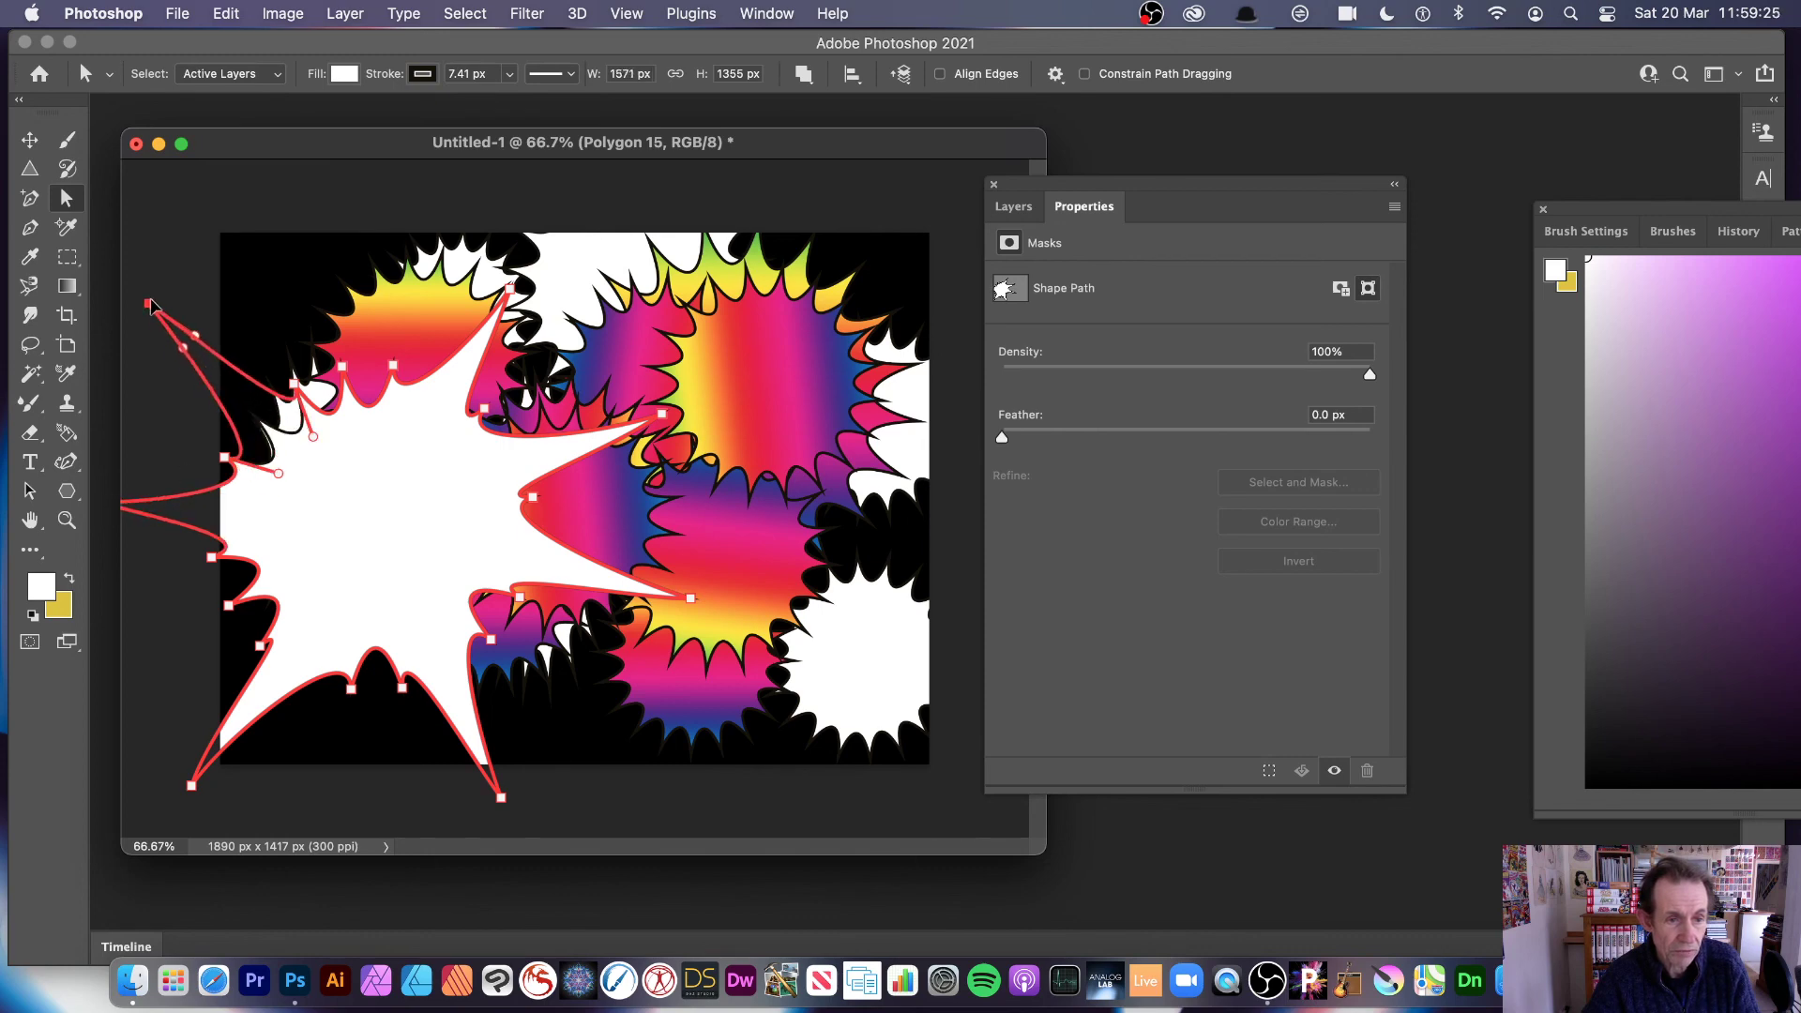
Step: Pull four of the white star's remaining outer points inward toward its centre to cut deep notches
left_click_drag(343, 367, 377, 507)
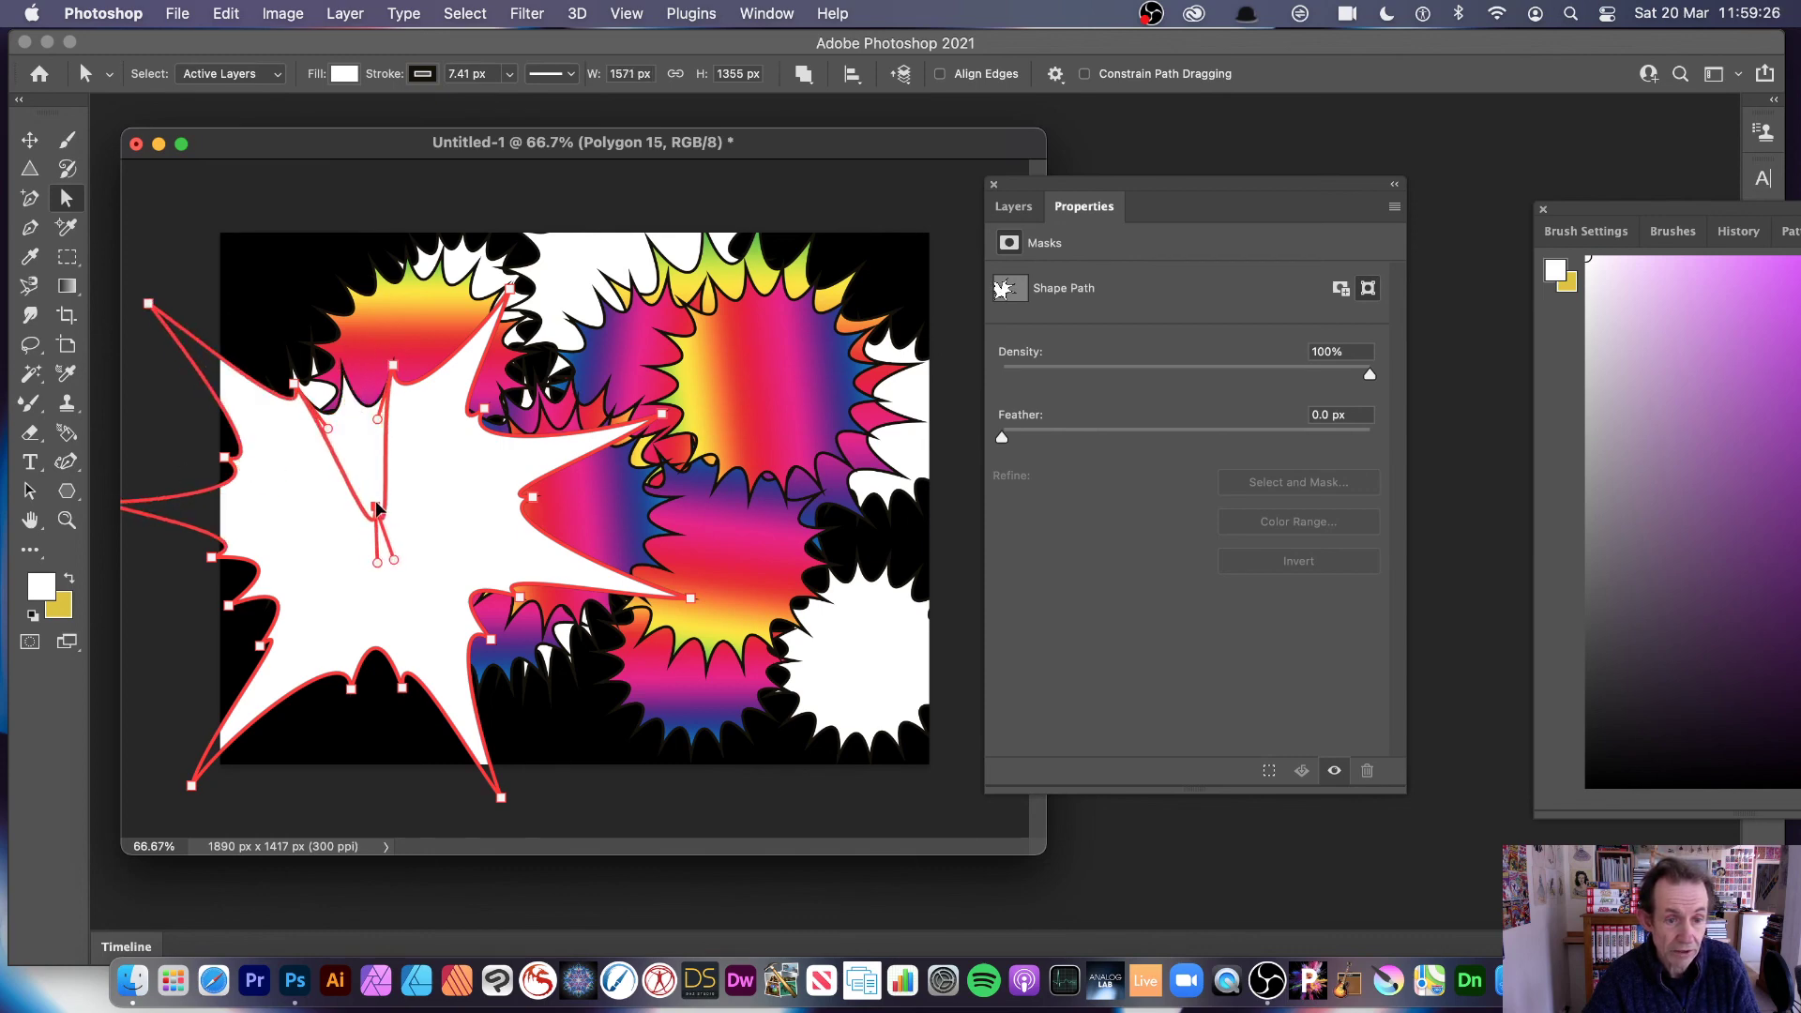
left_click_drag(532, 496, 438, 510)
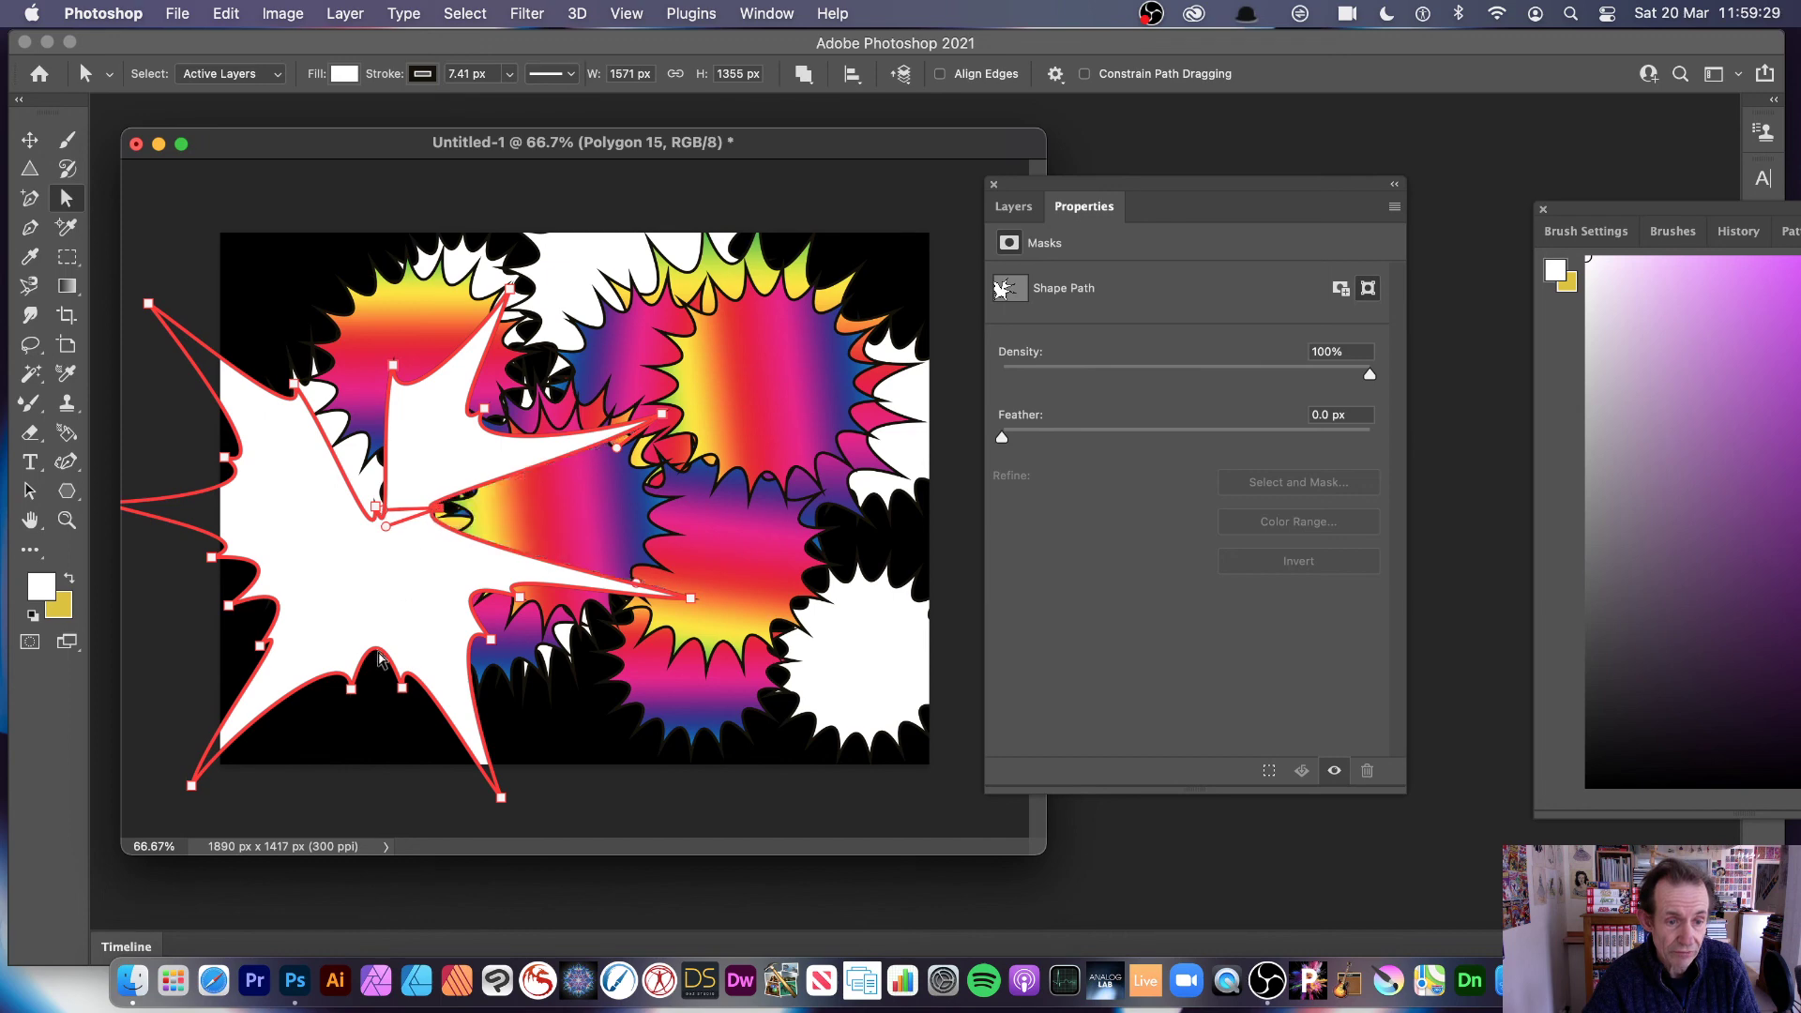
left_click_drag(350, 687, 376, 579)
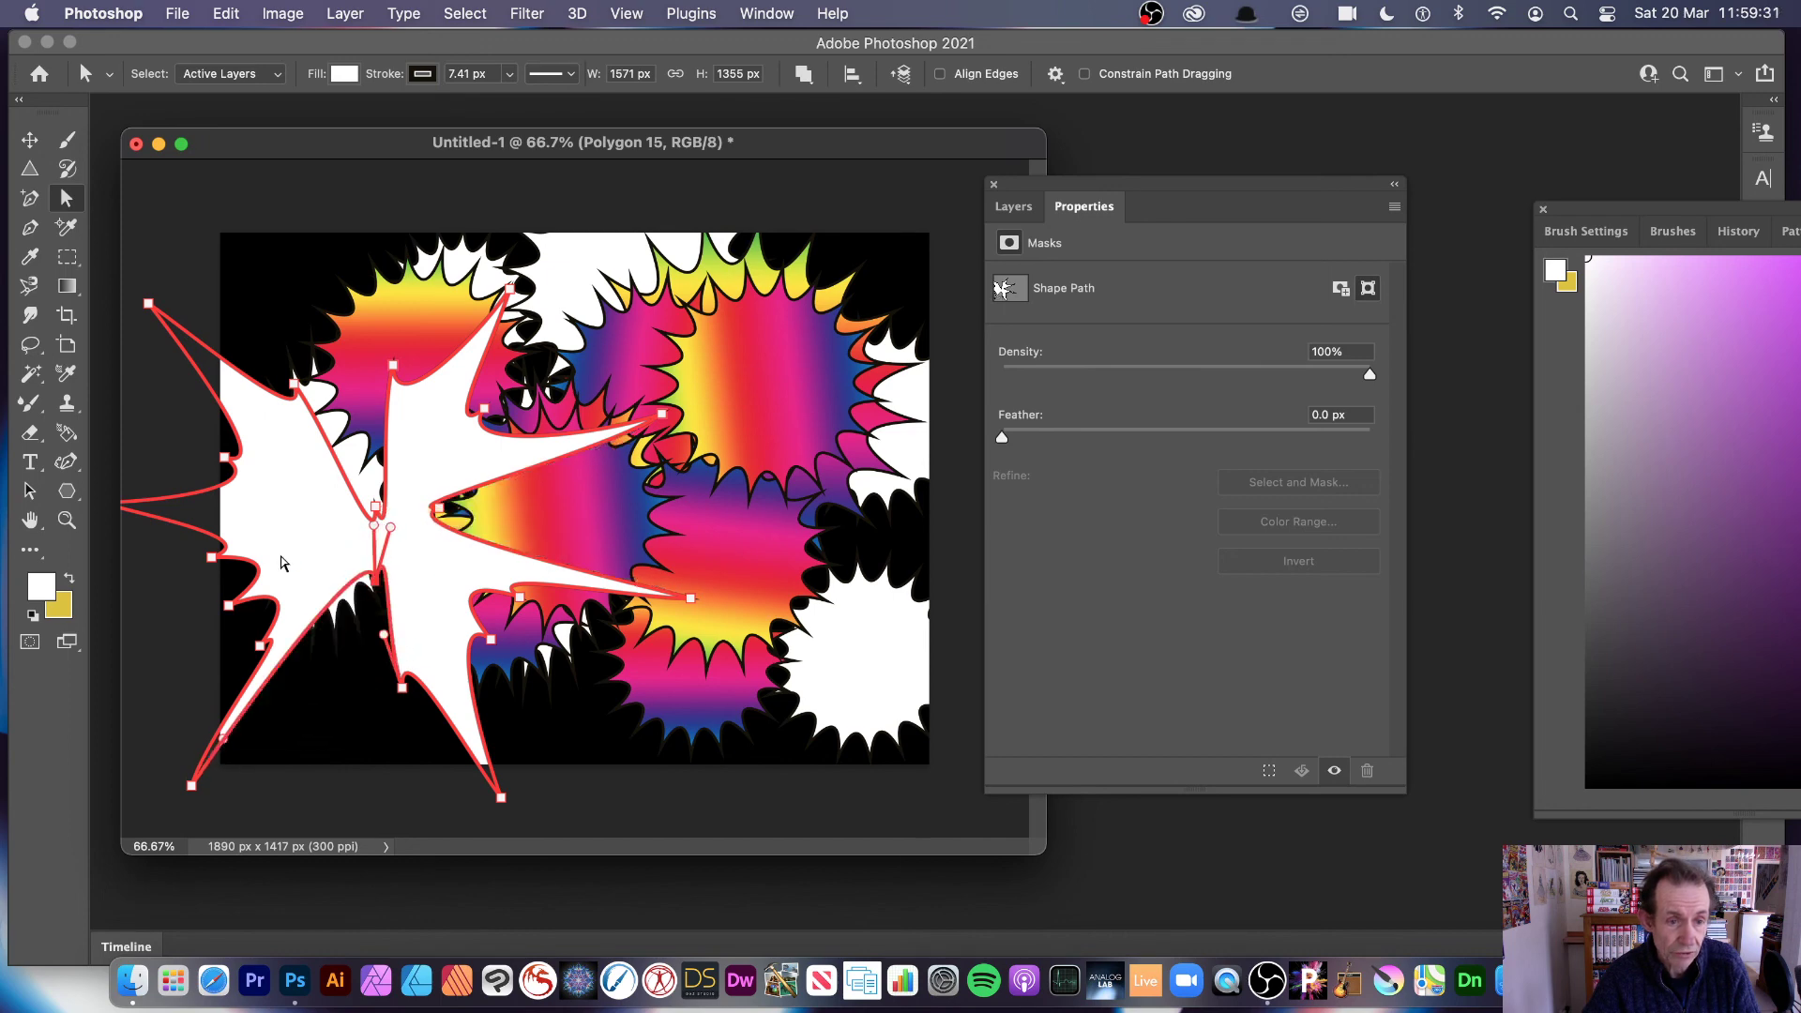
left_click_drag(211, 557, 323, 542)
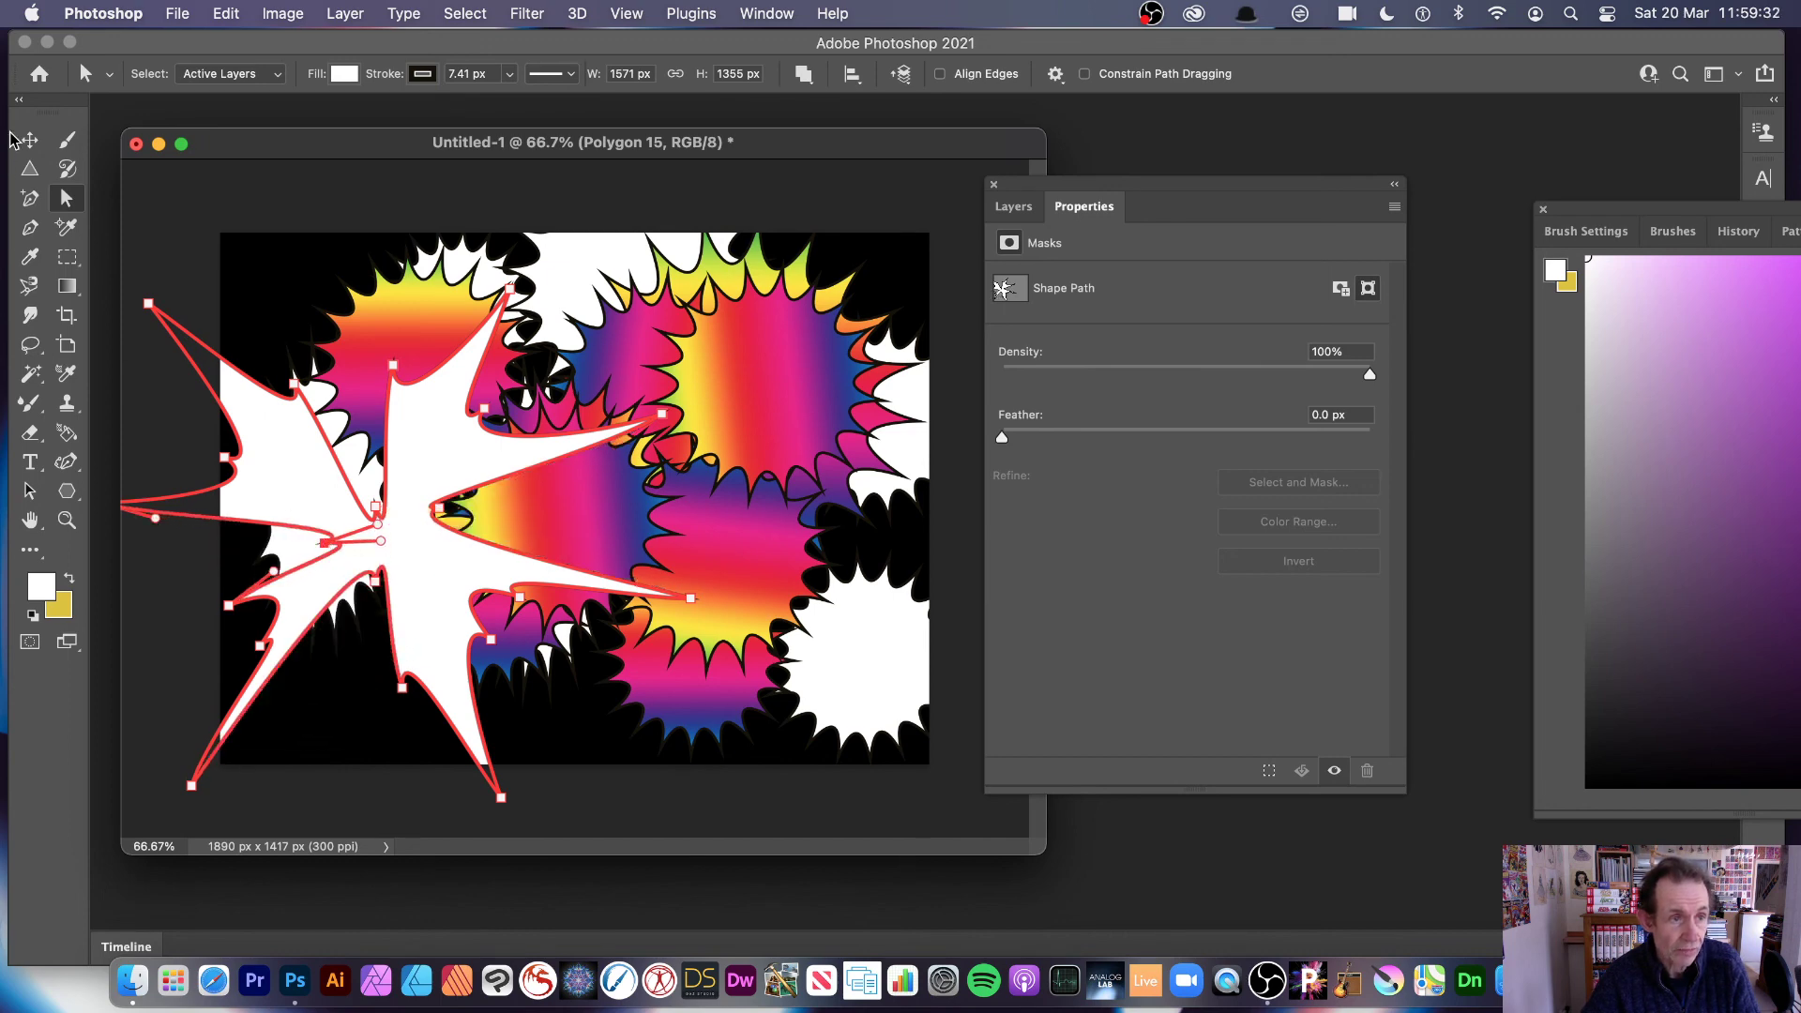
Step: Move the distorted white star to the middle of the canvas and delete it
left_click(40, 141)
left_click_drag(446, 497, 603, 427)
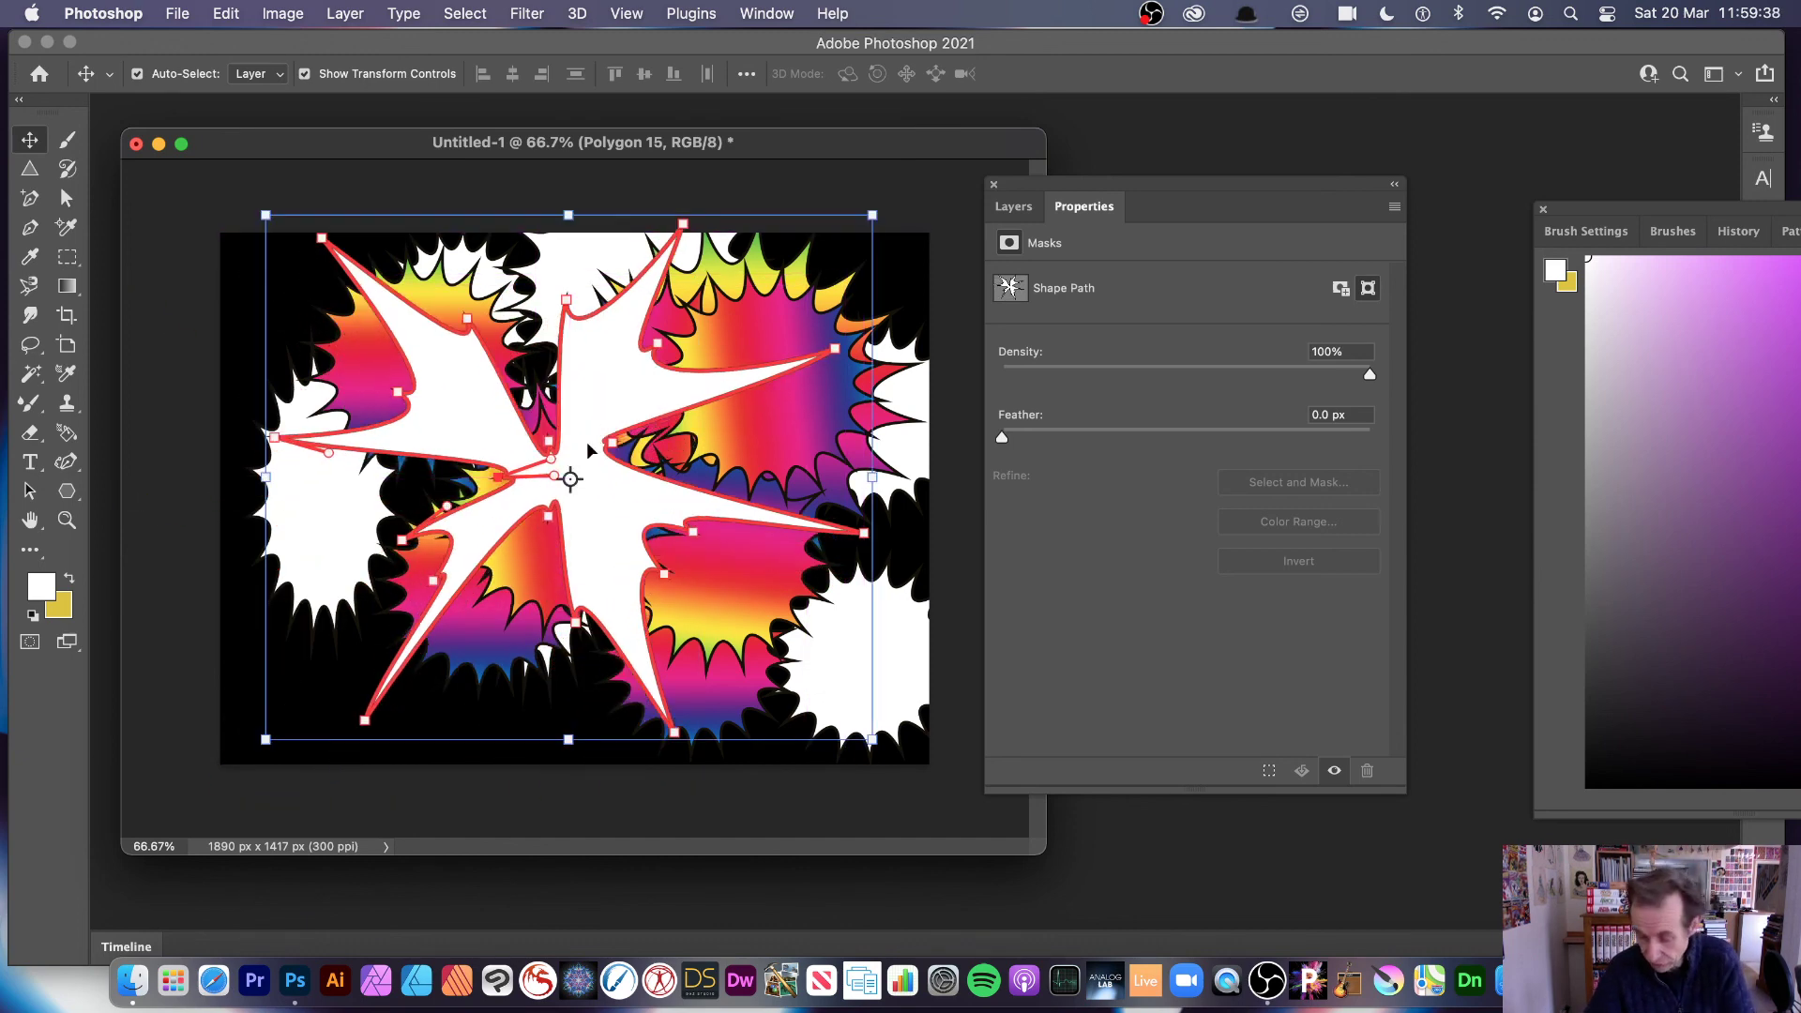
key("Delete")
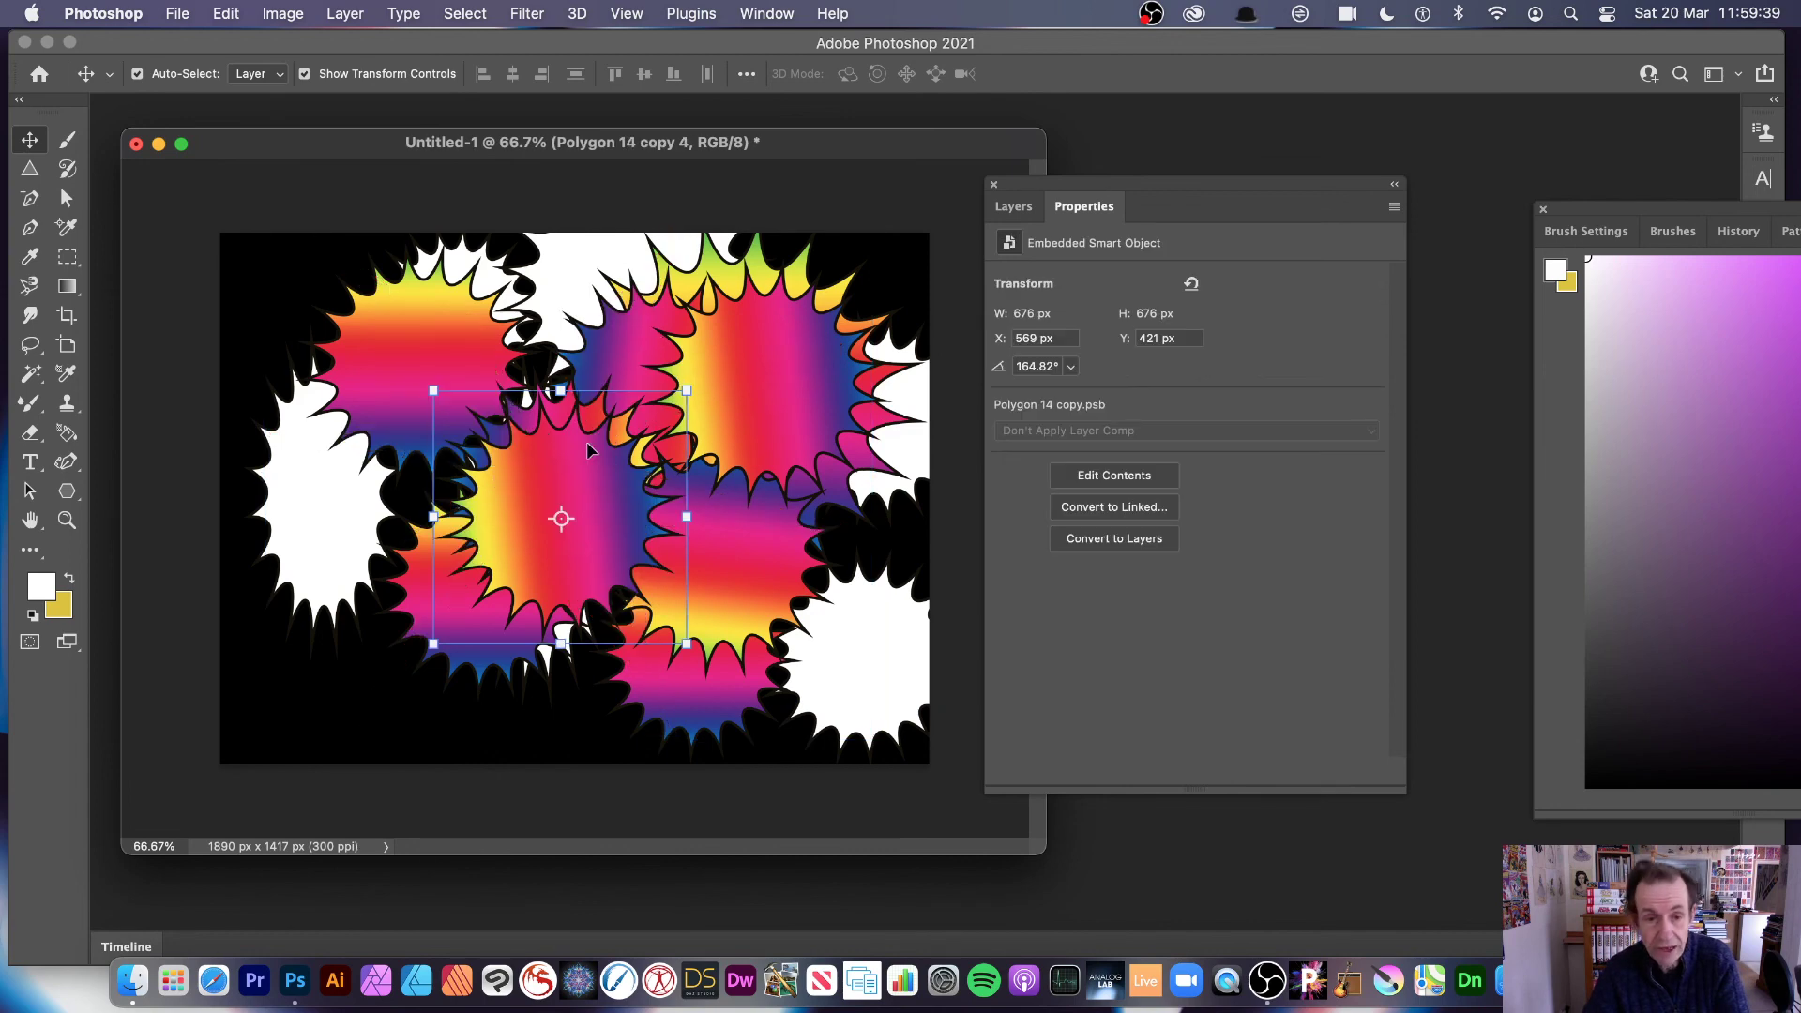
Step: Draw a white four-pointed star about 549 px wide over the central star and rotate it to about 38.31°
left_click(68, 494)
left_click(879, 73)
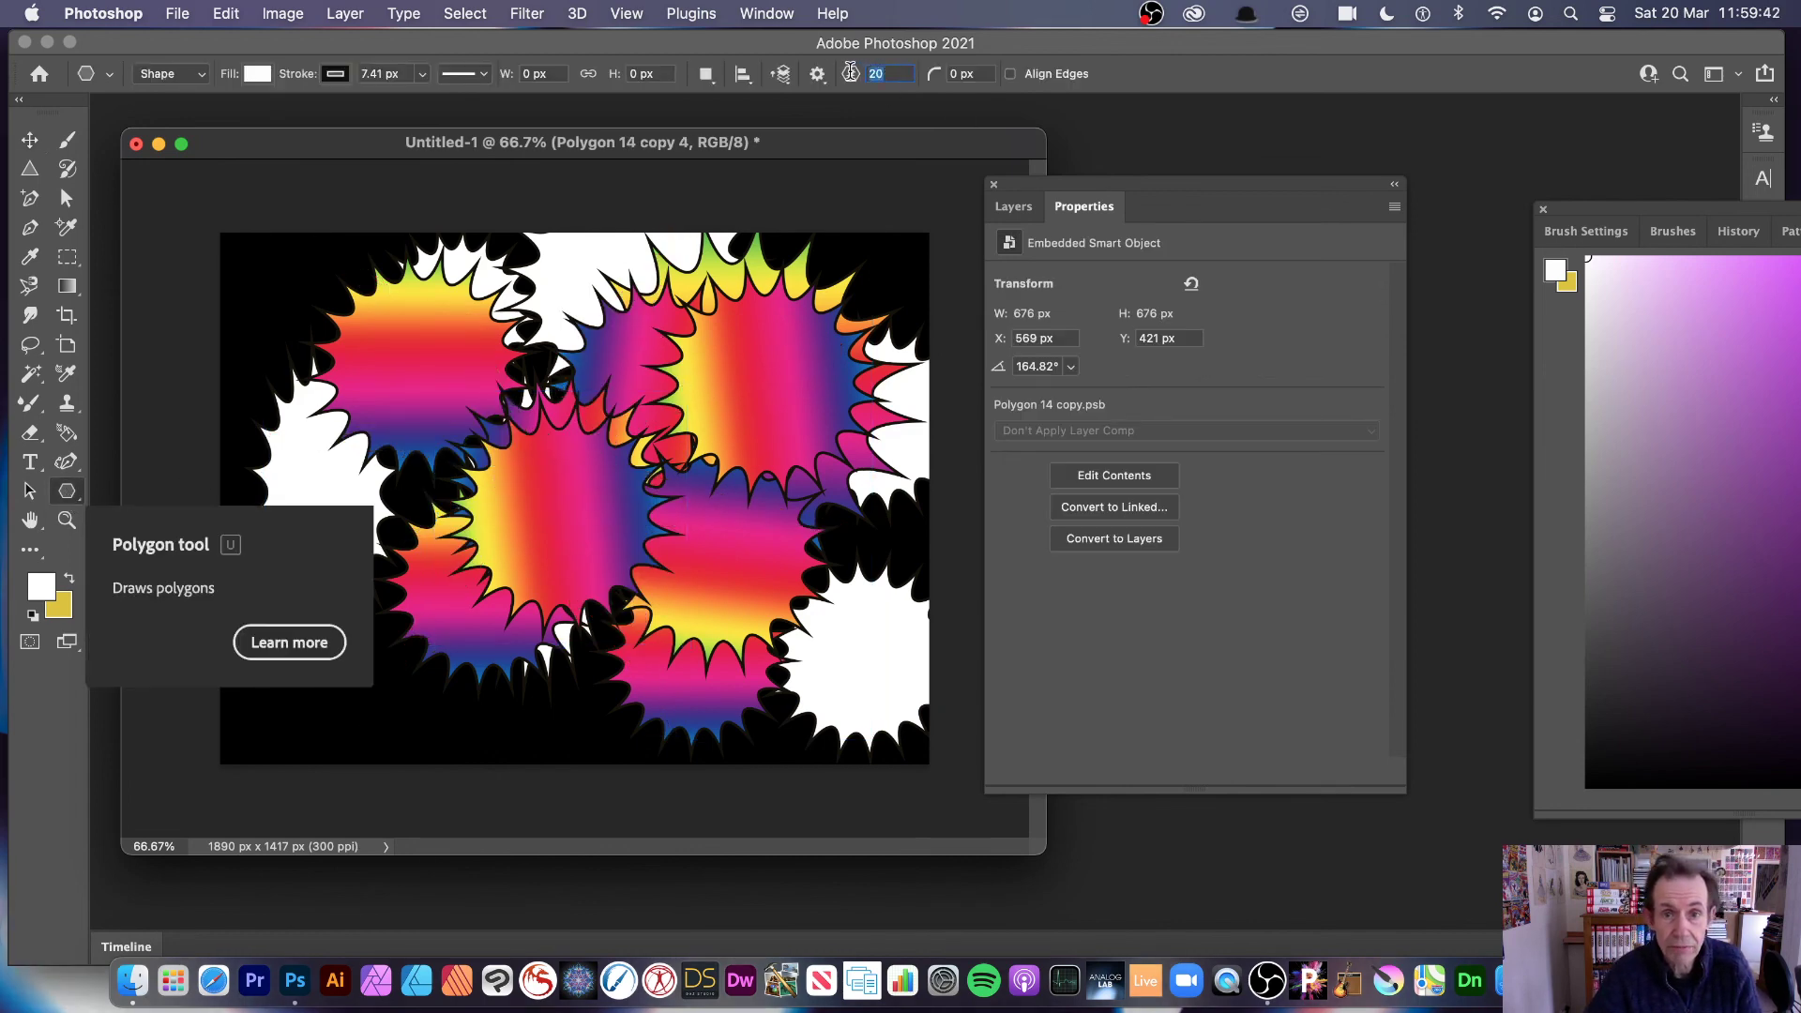
type("4")
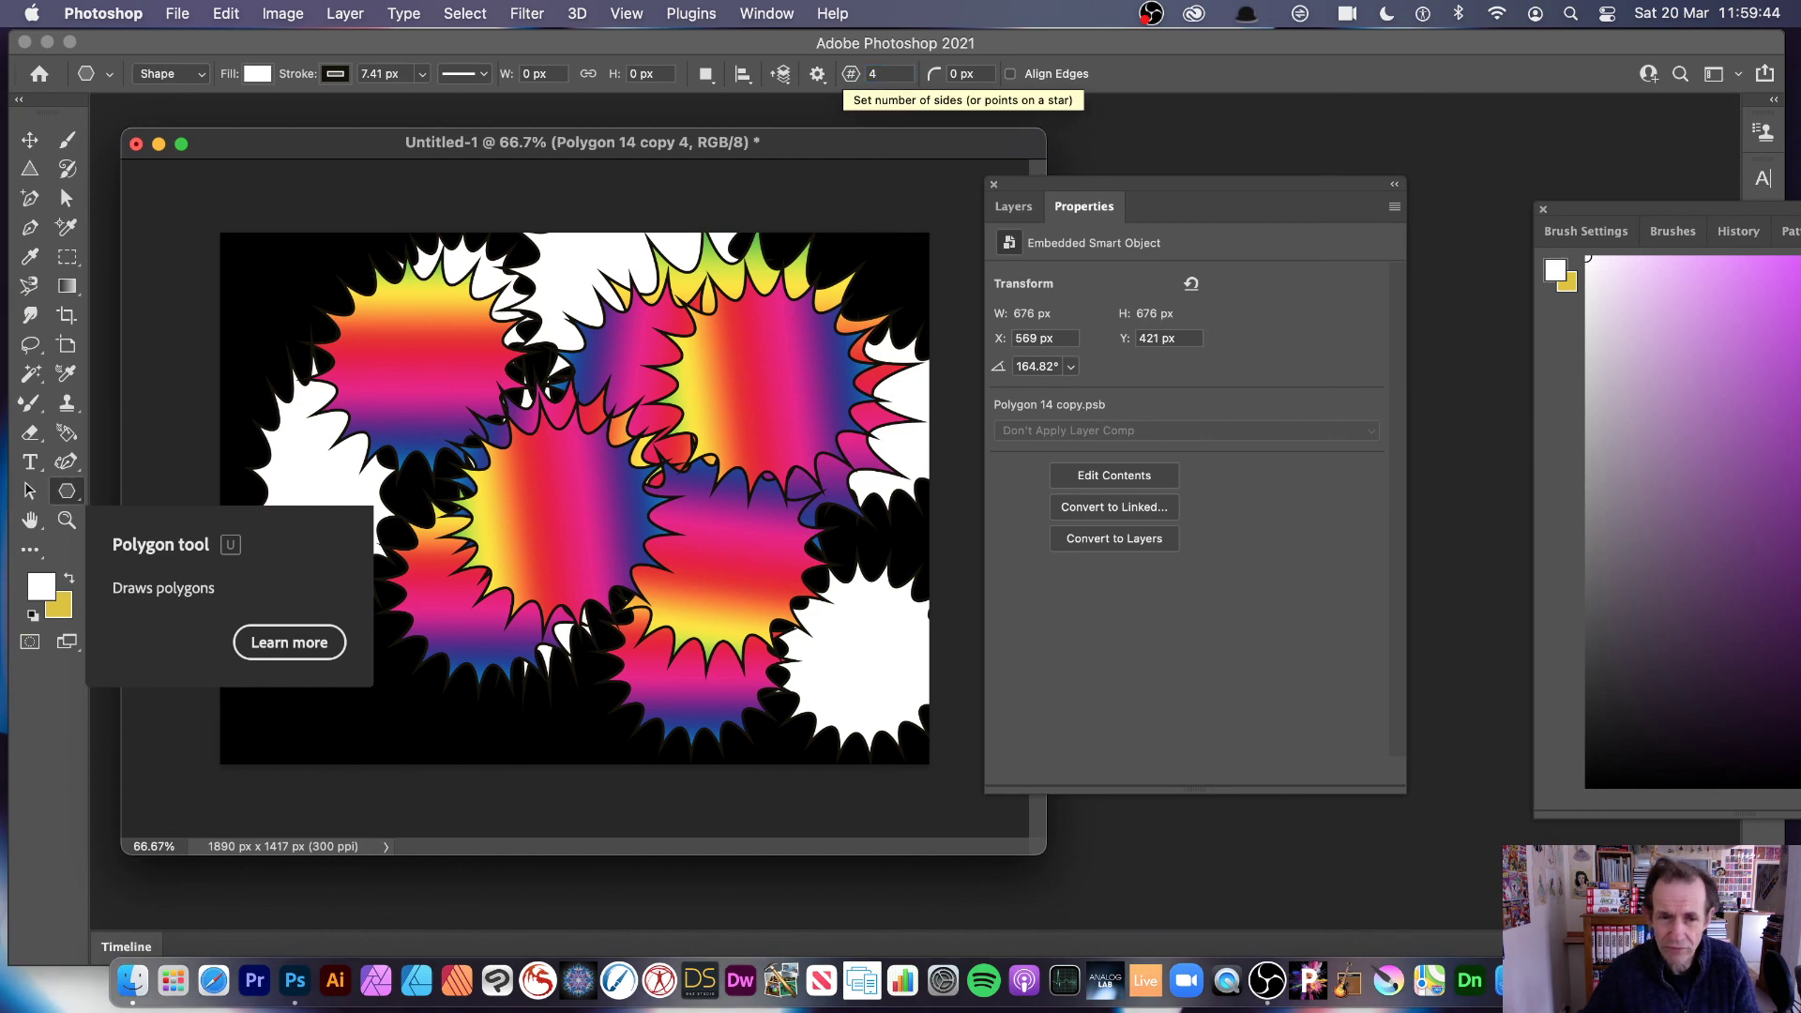
left_click_drag(596, 490, 699, 589)
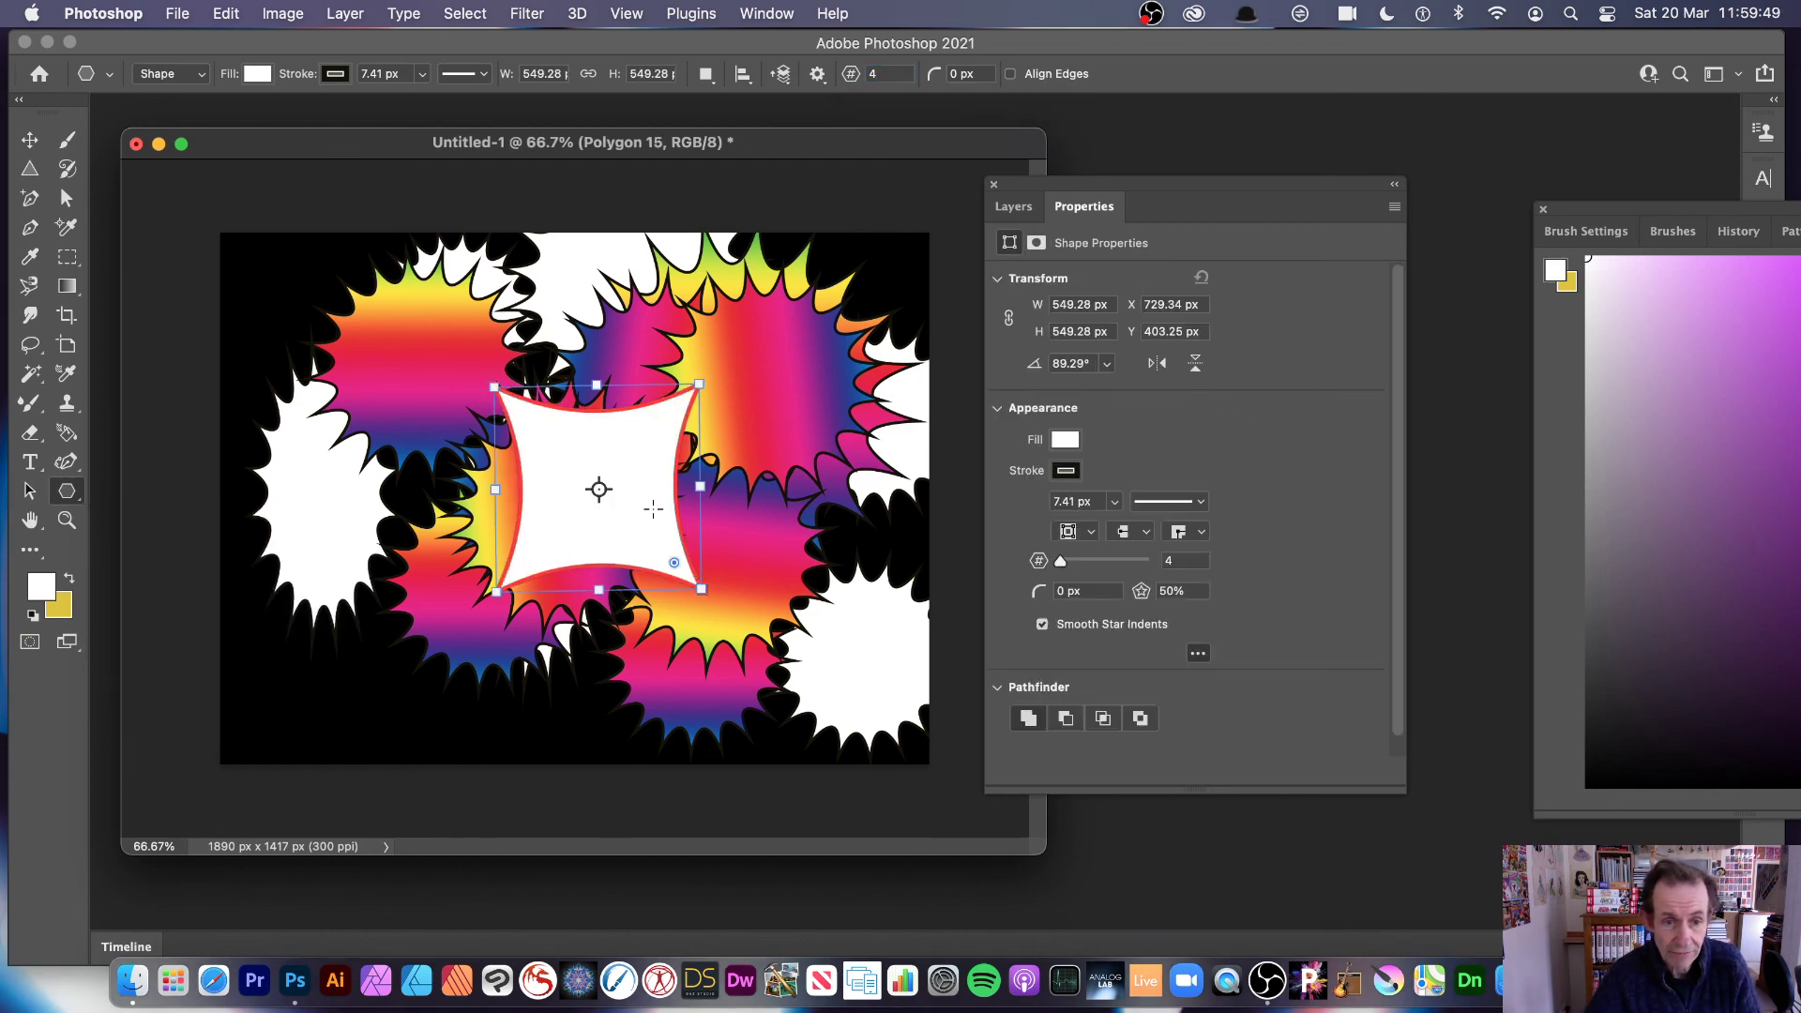
left_click_drag(471, 609, 546, 596)
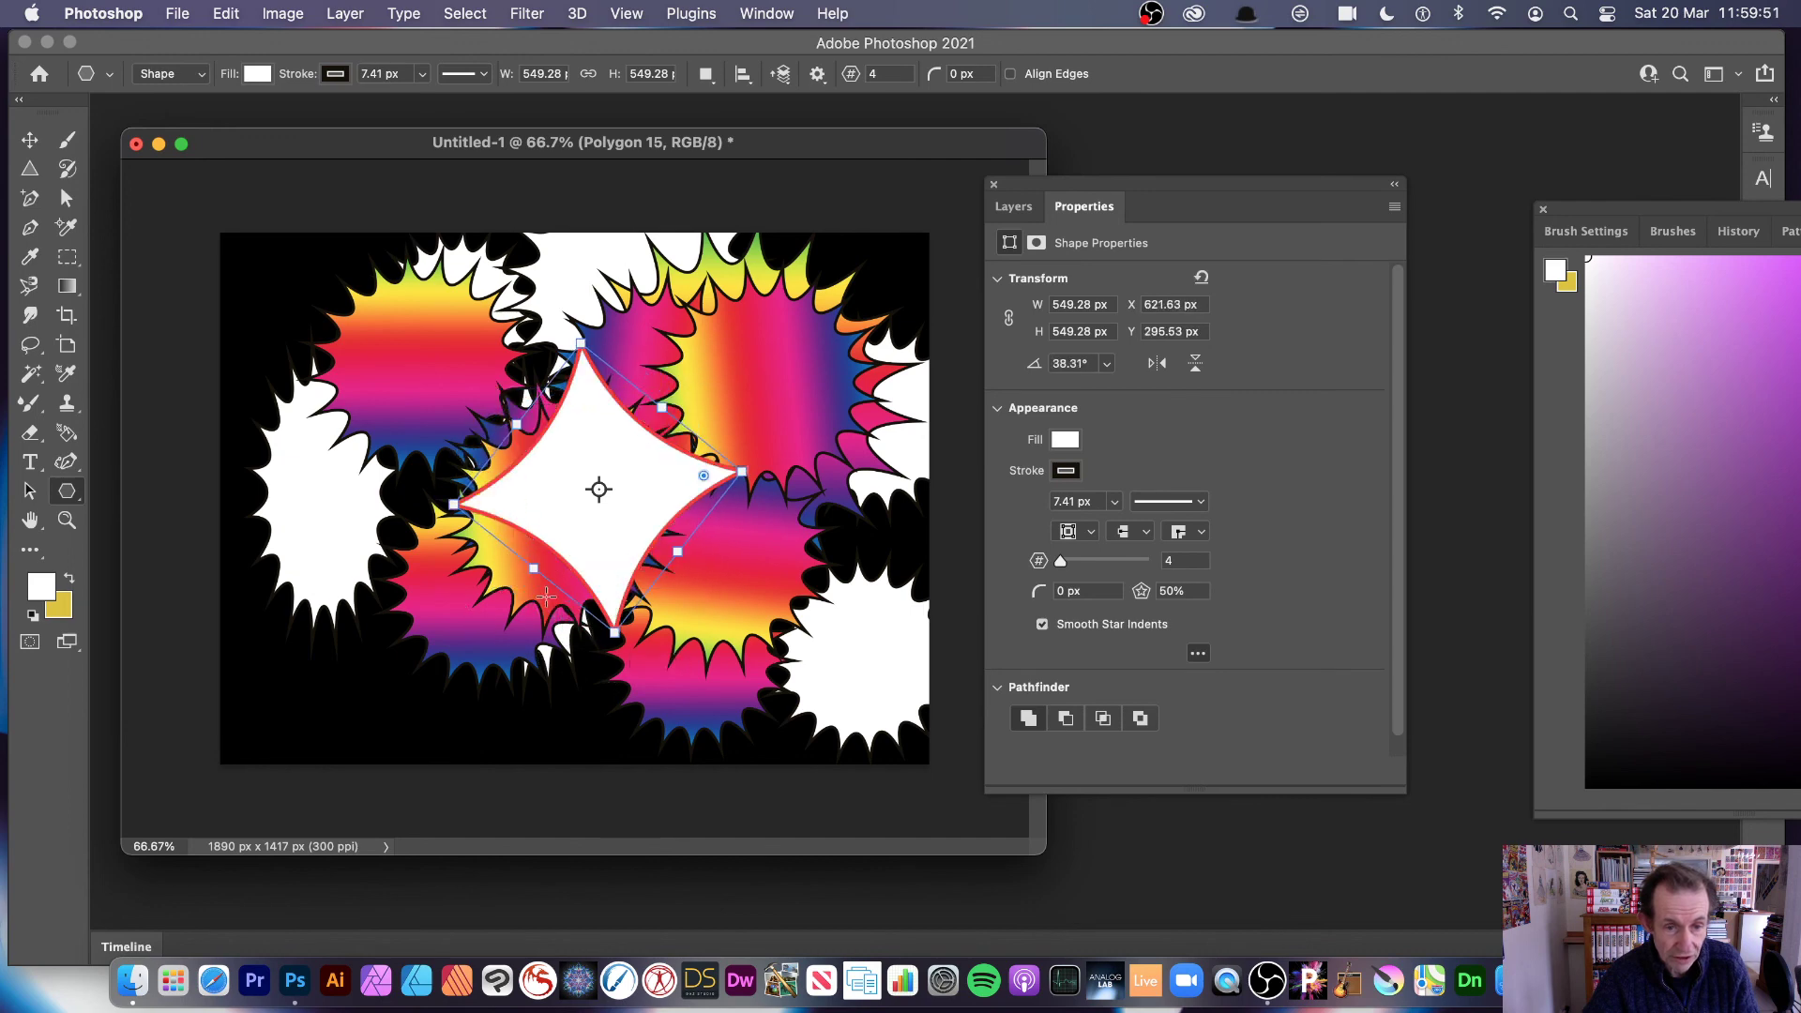
Step: Draw a second white four-pointed star over the first and scale it to 119.66% width and 115.85% height
left_click_drag(465, 650, 644, 461)
left_click(30, 139)
left_click_drag(686, 588, 724, 616)
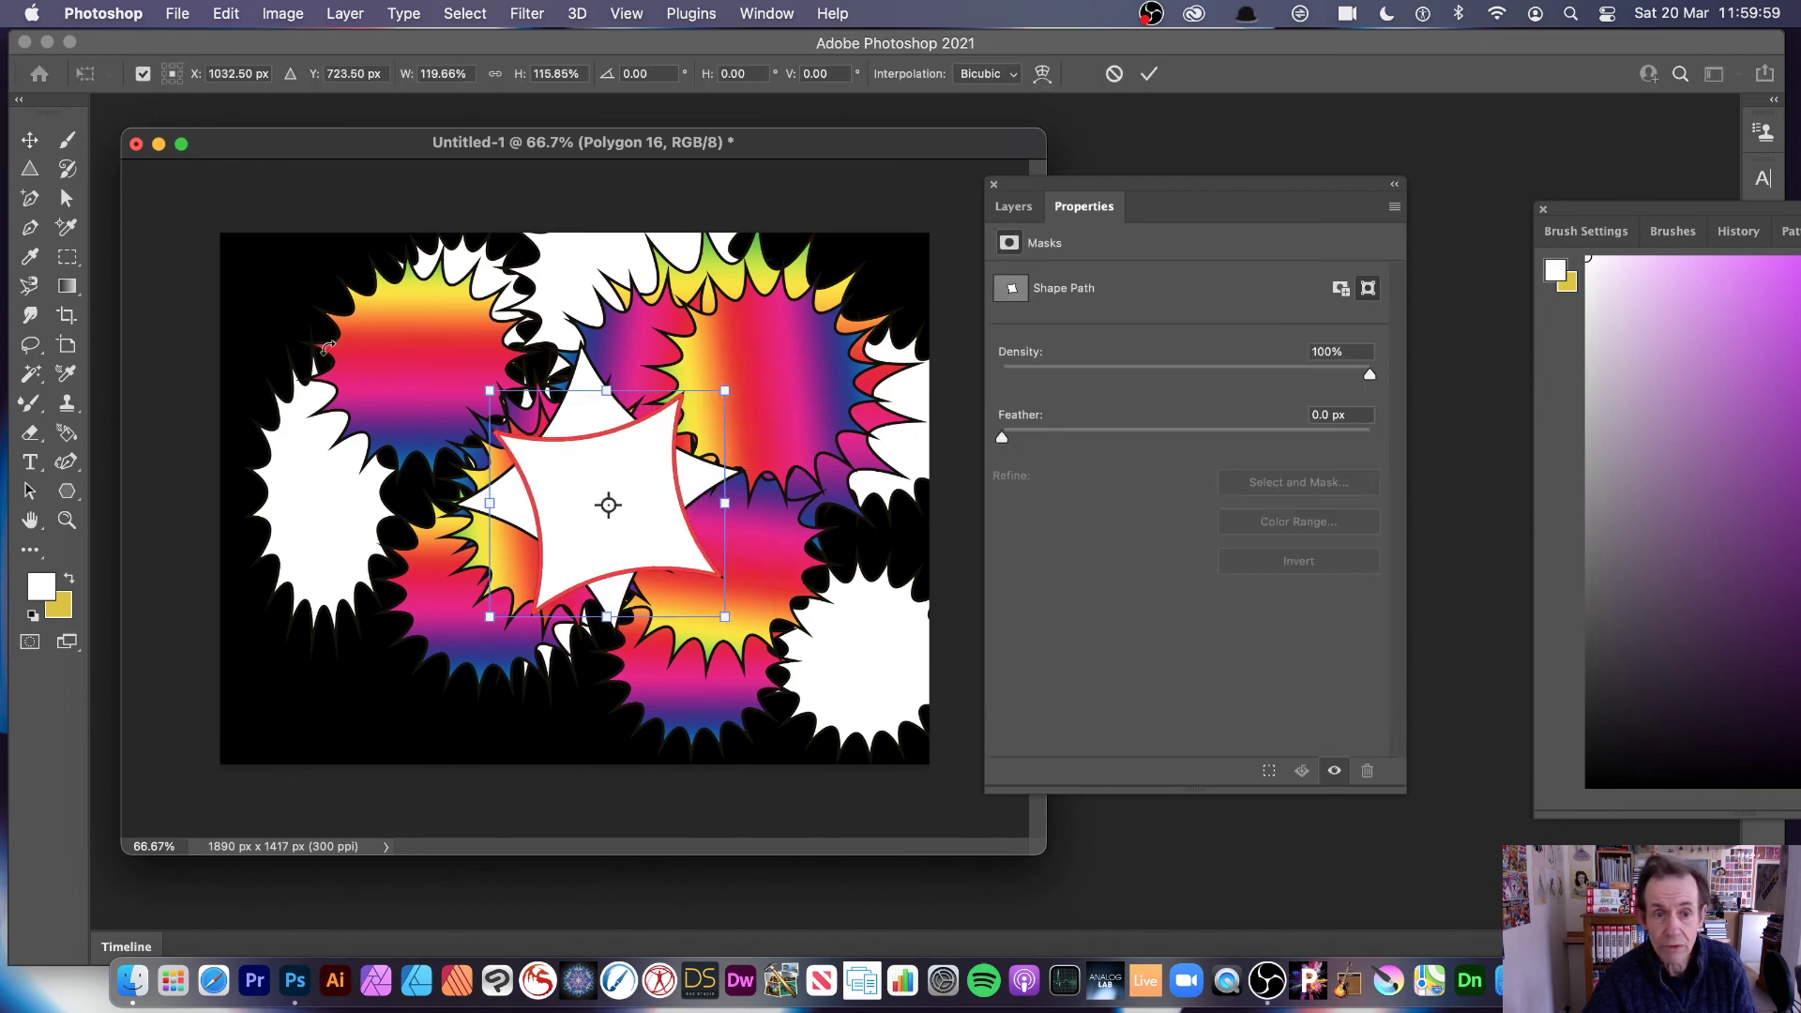
left_click(1148, 74)
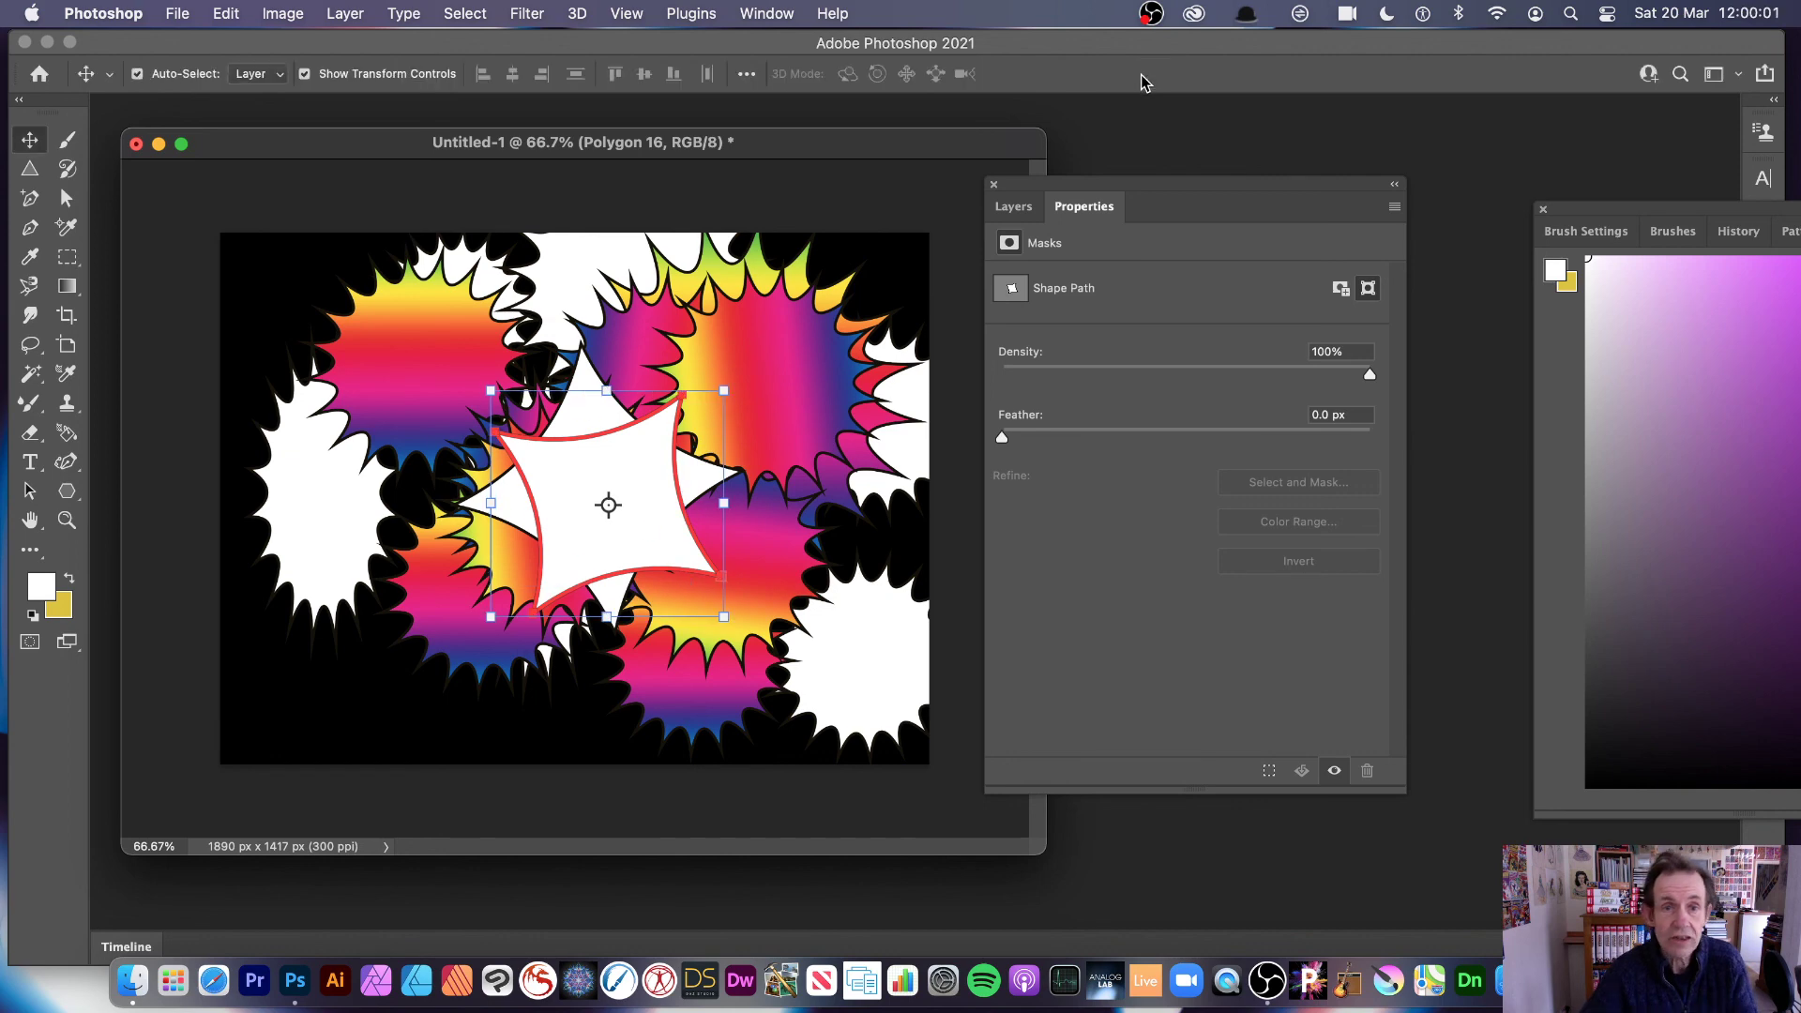